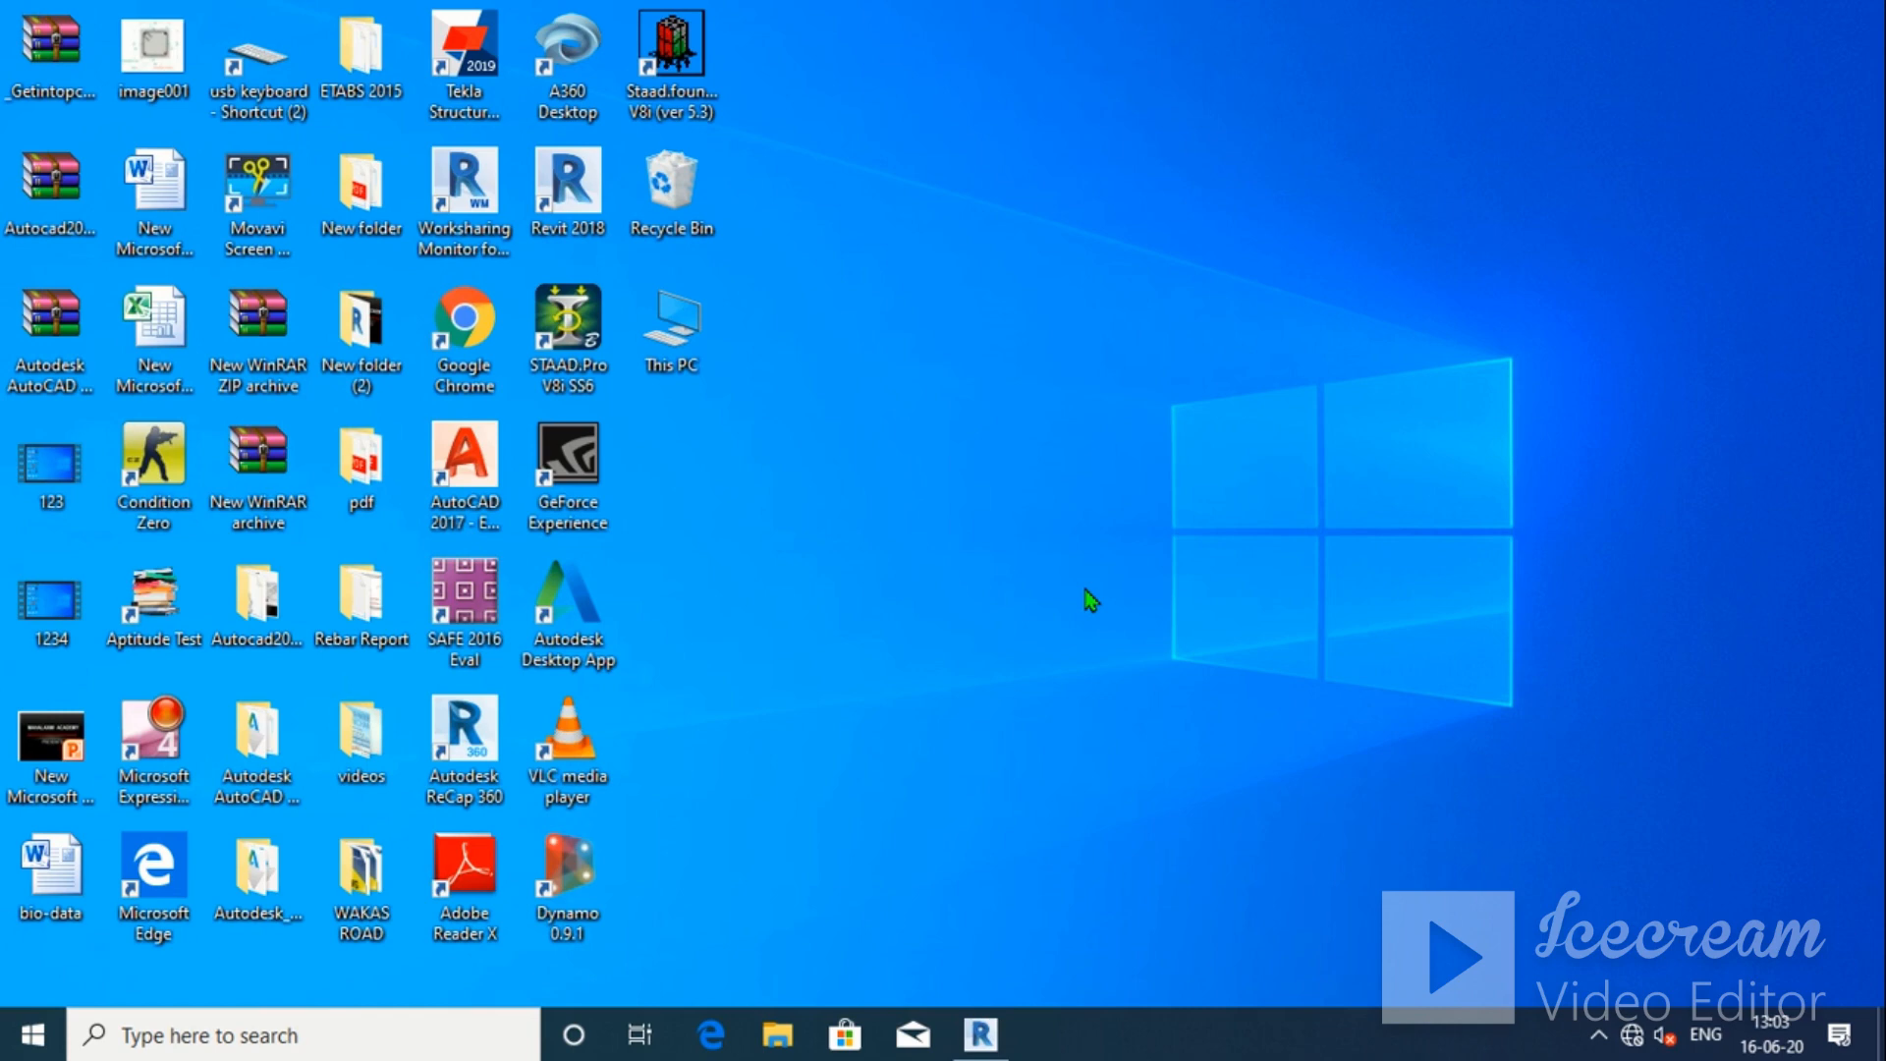
Switch to Revit and create a new project from the Structural Template
click(979, 1034)
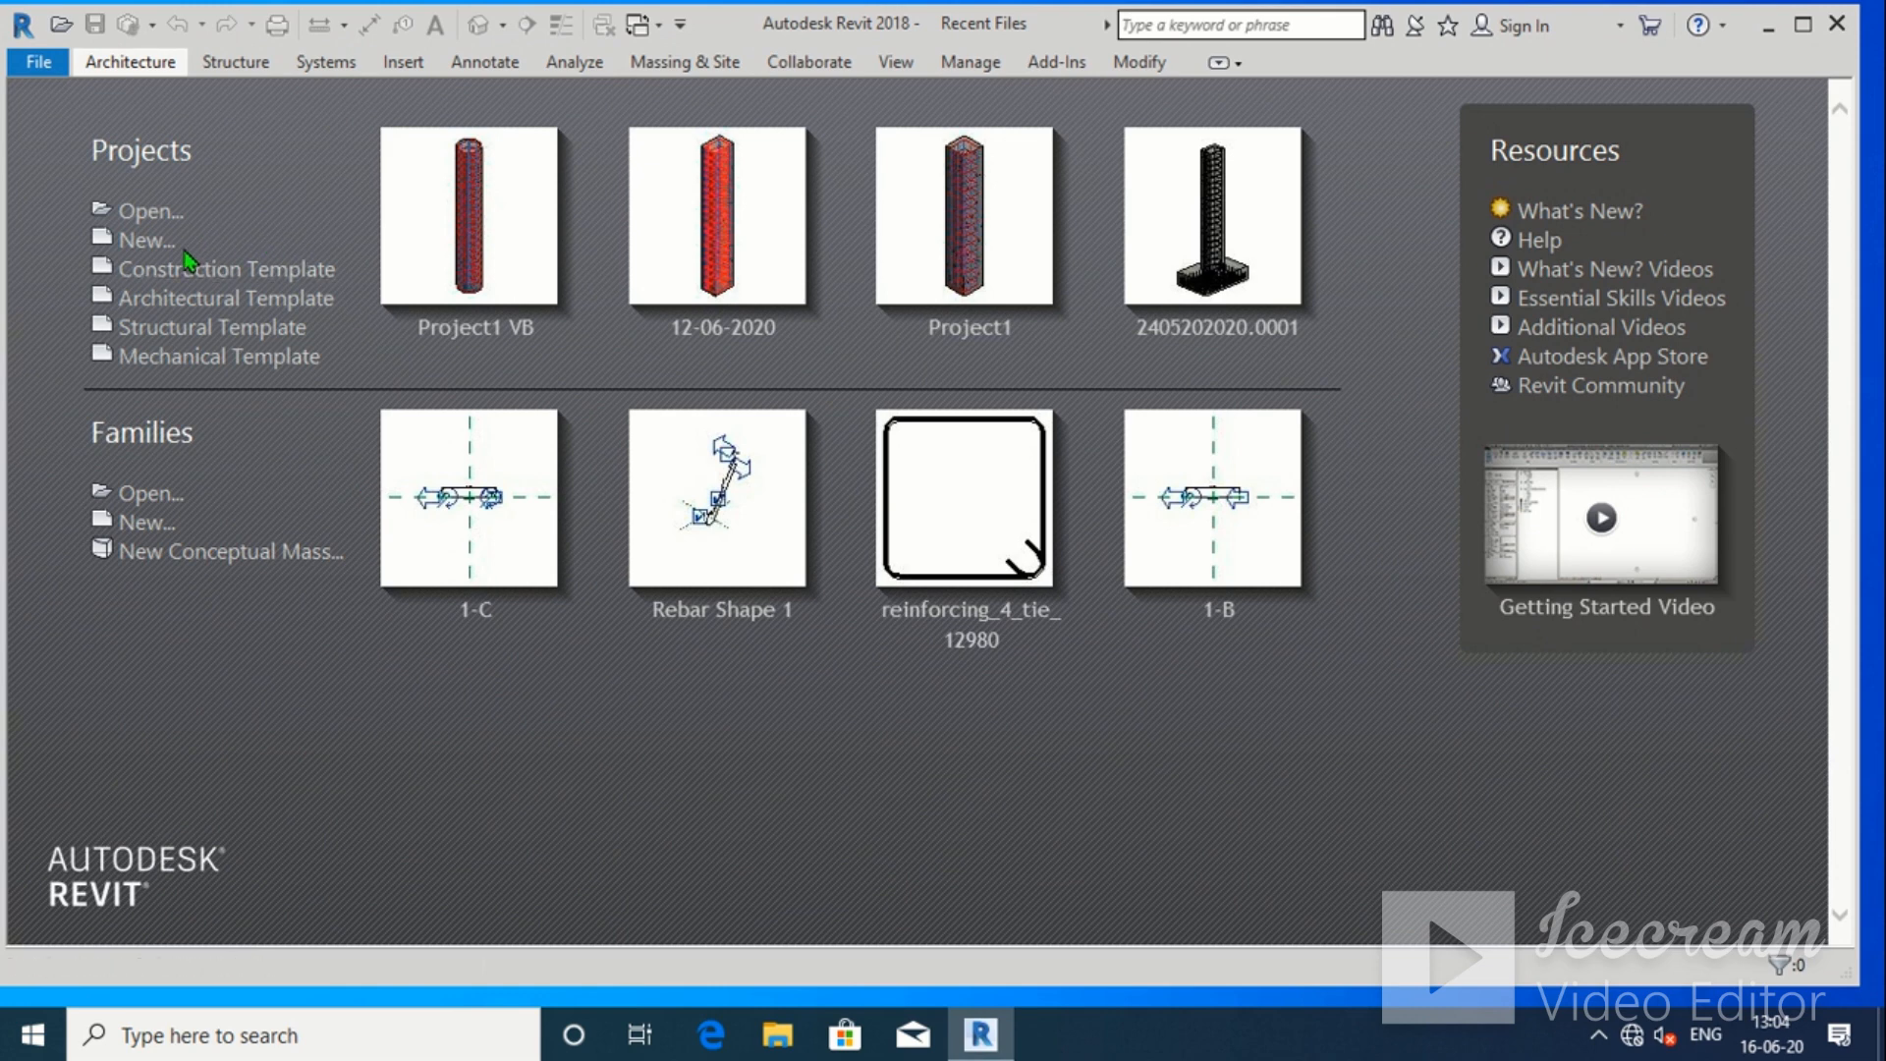
click(147, 241)
click(761, 452)
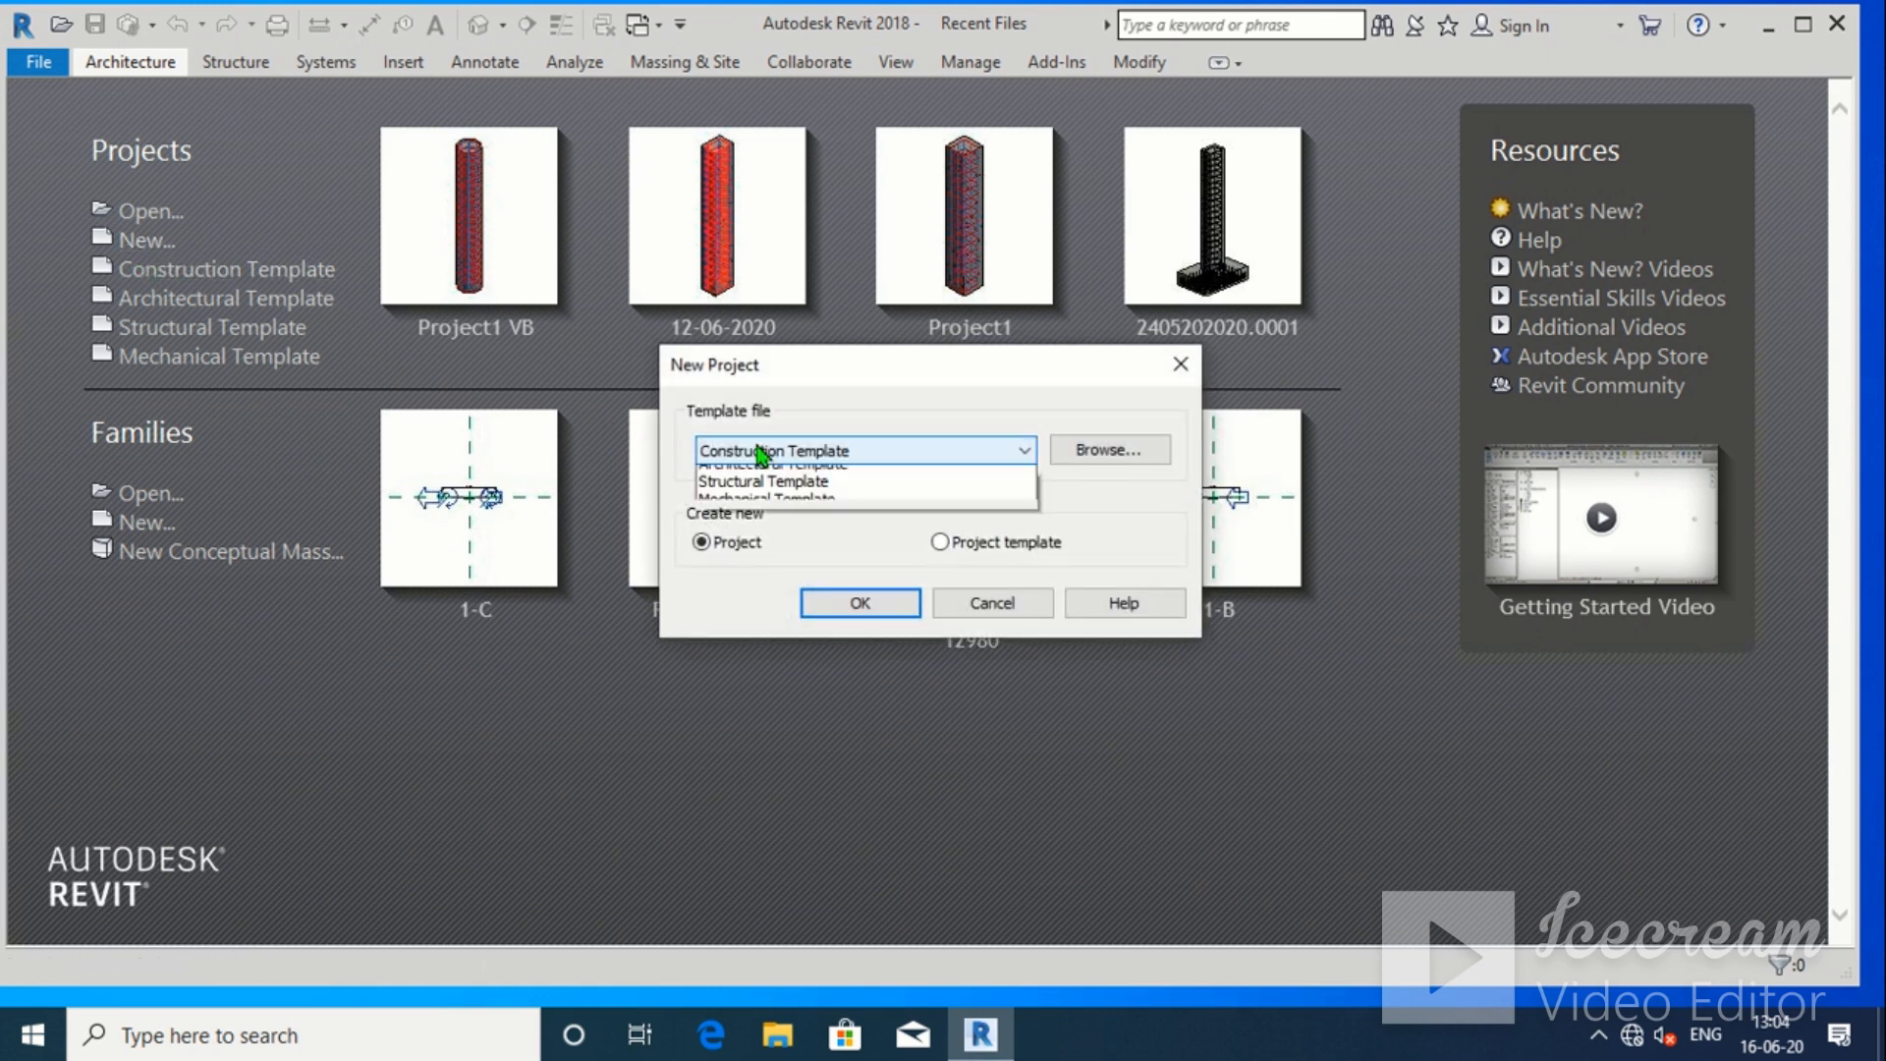
click(764, 528)
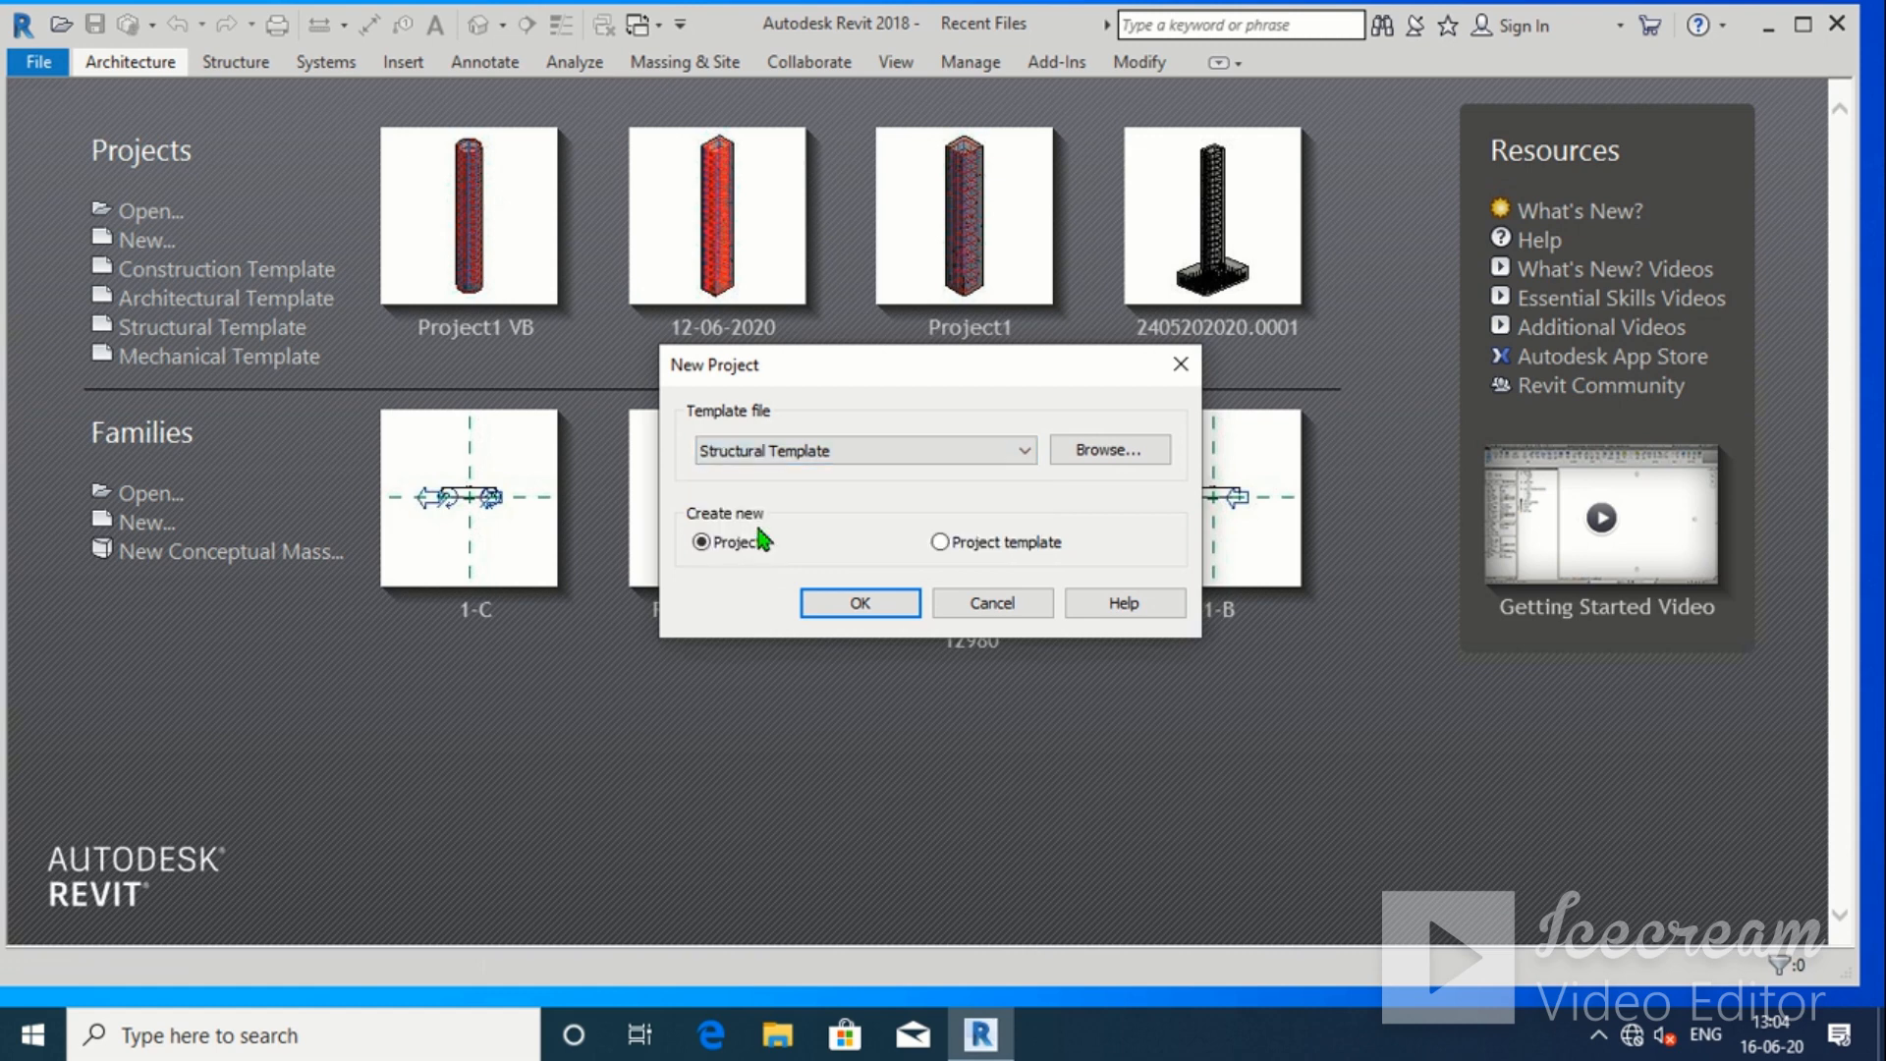
click(854, 603)
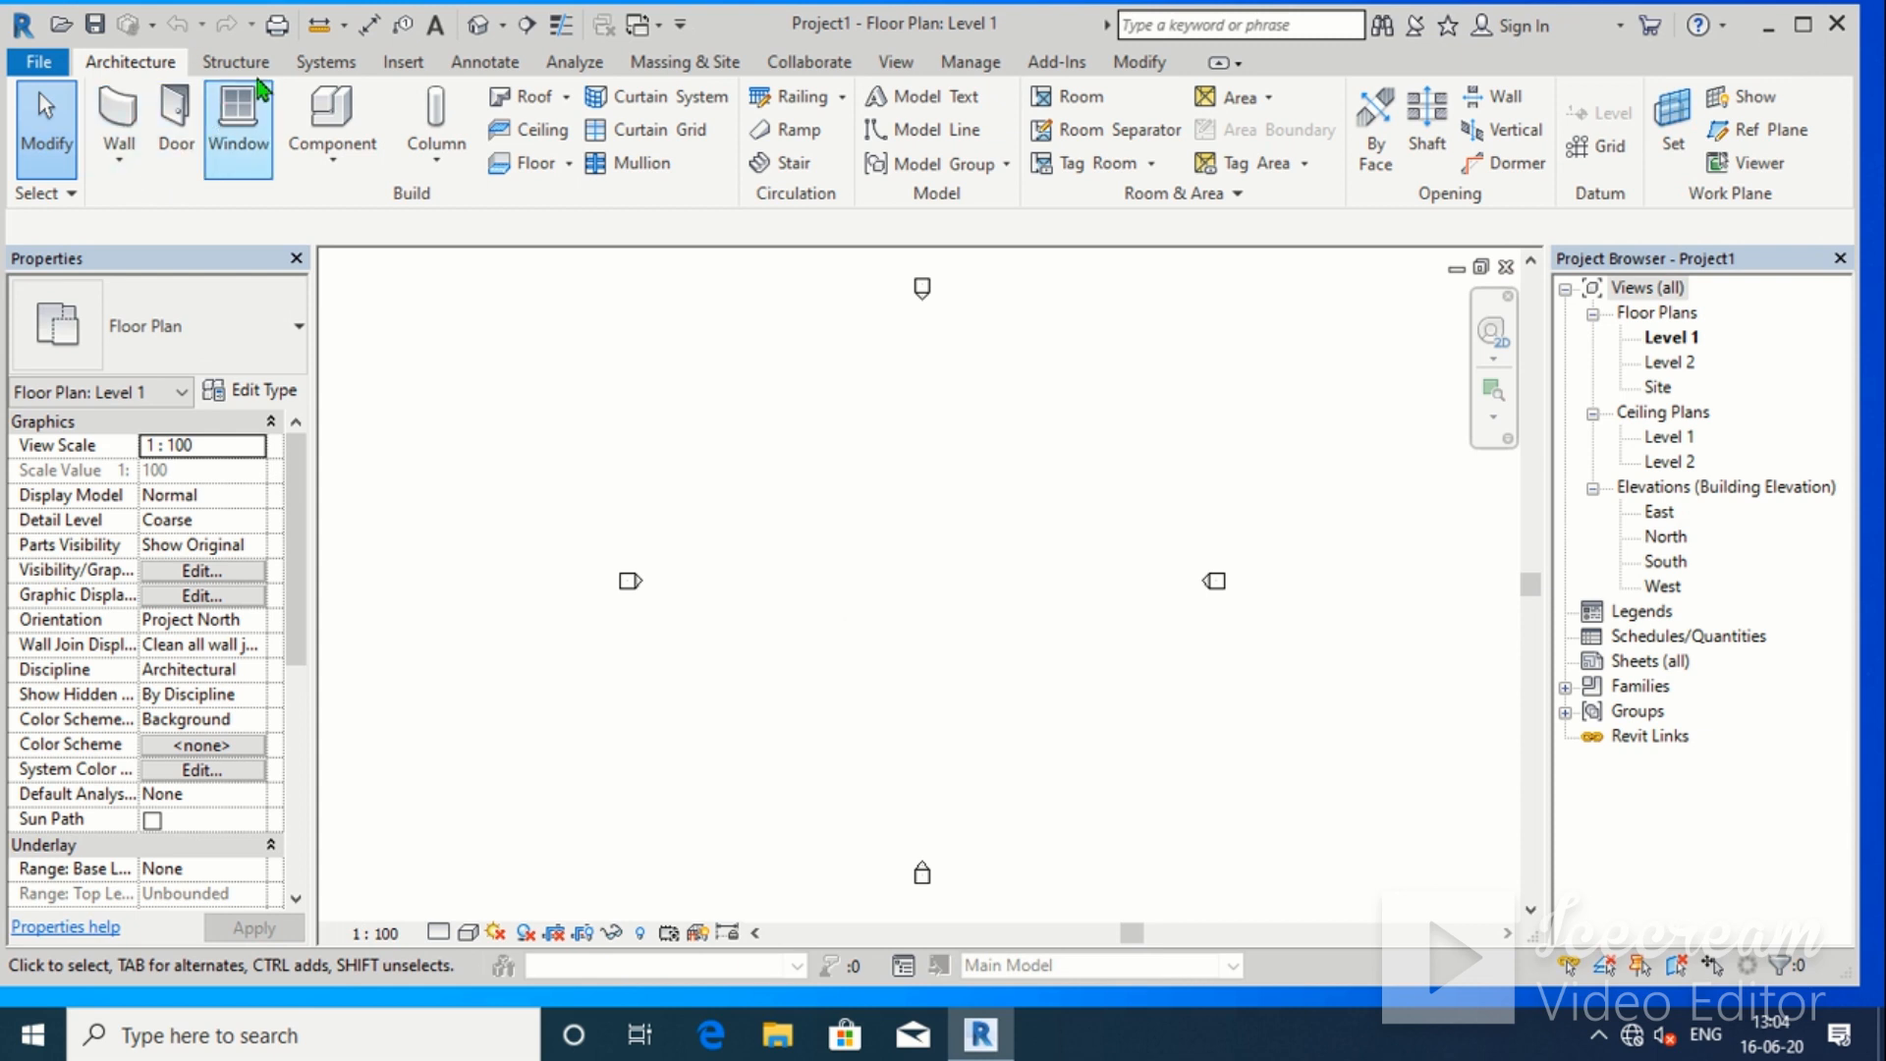
Open the East building elevation view of the new project
click(253, 67)
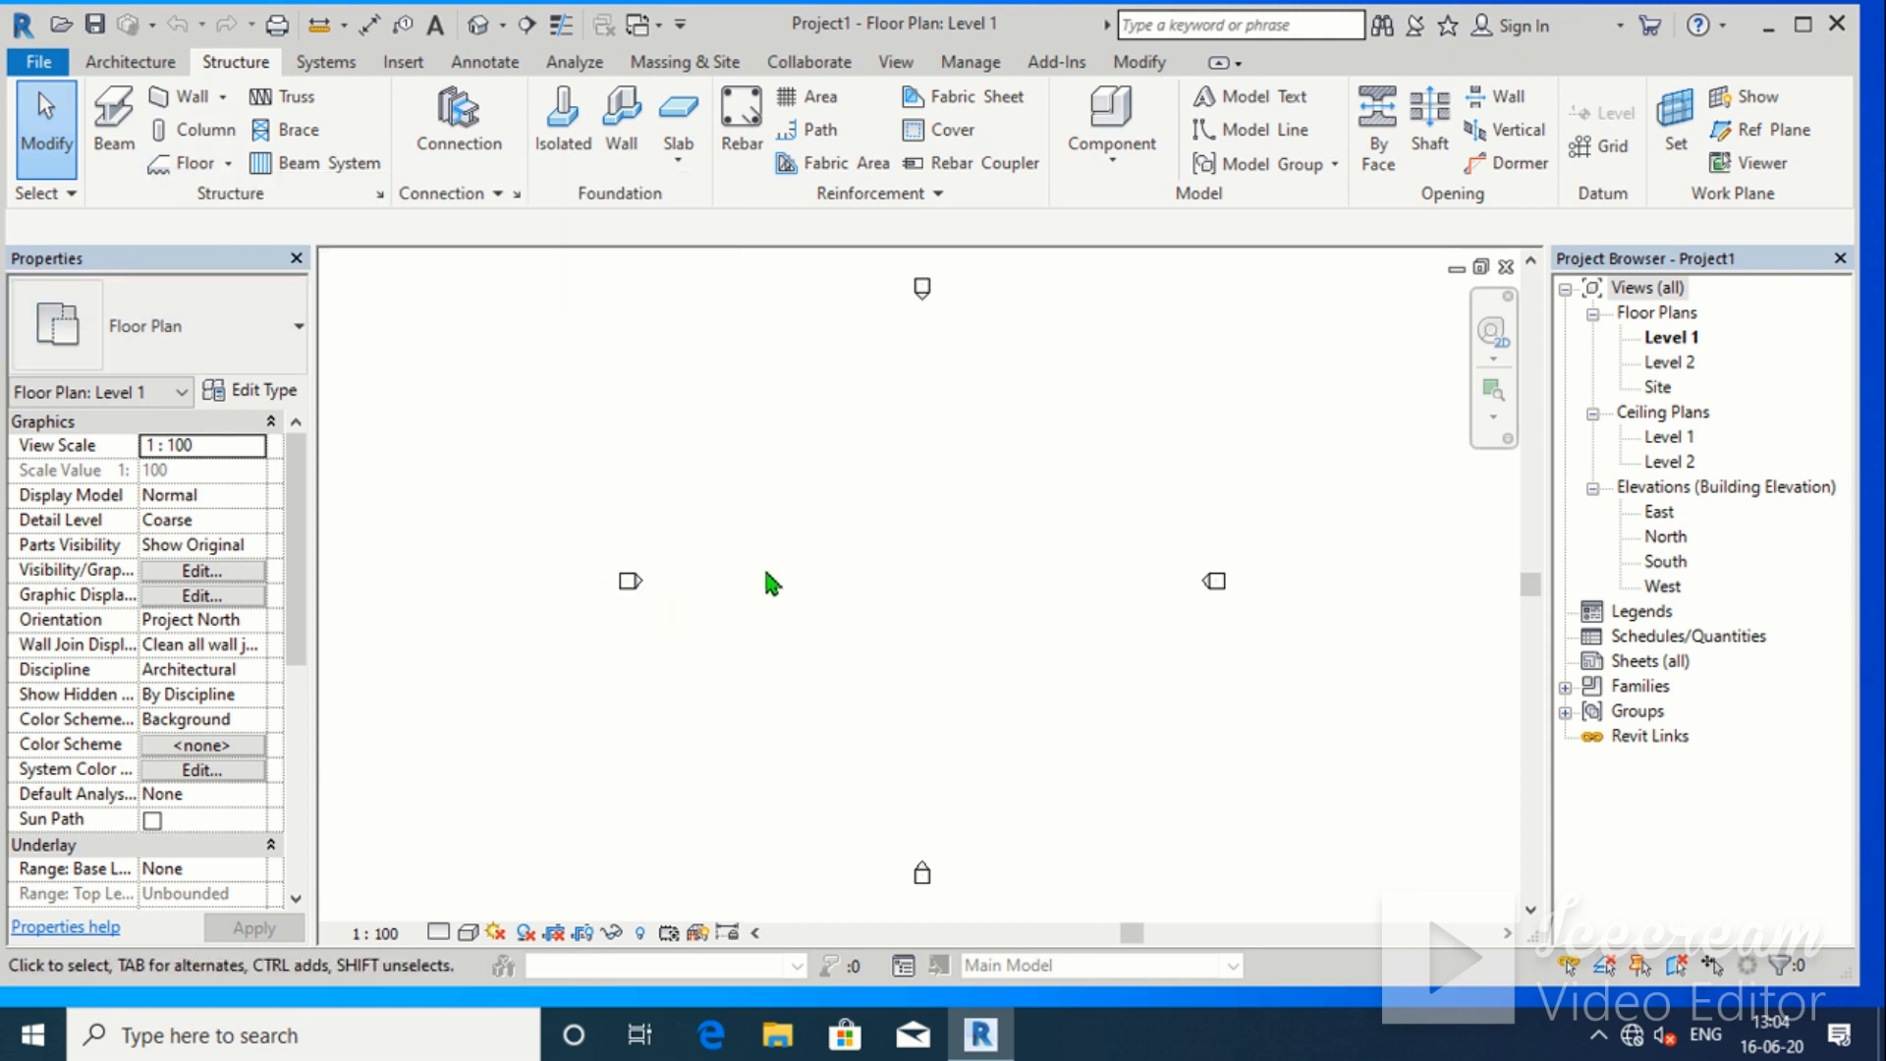
scroll(746, 574, down, 1)
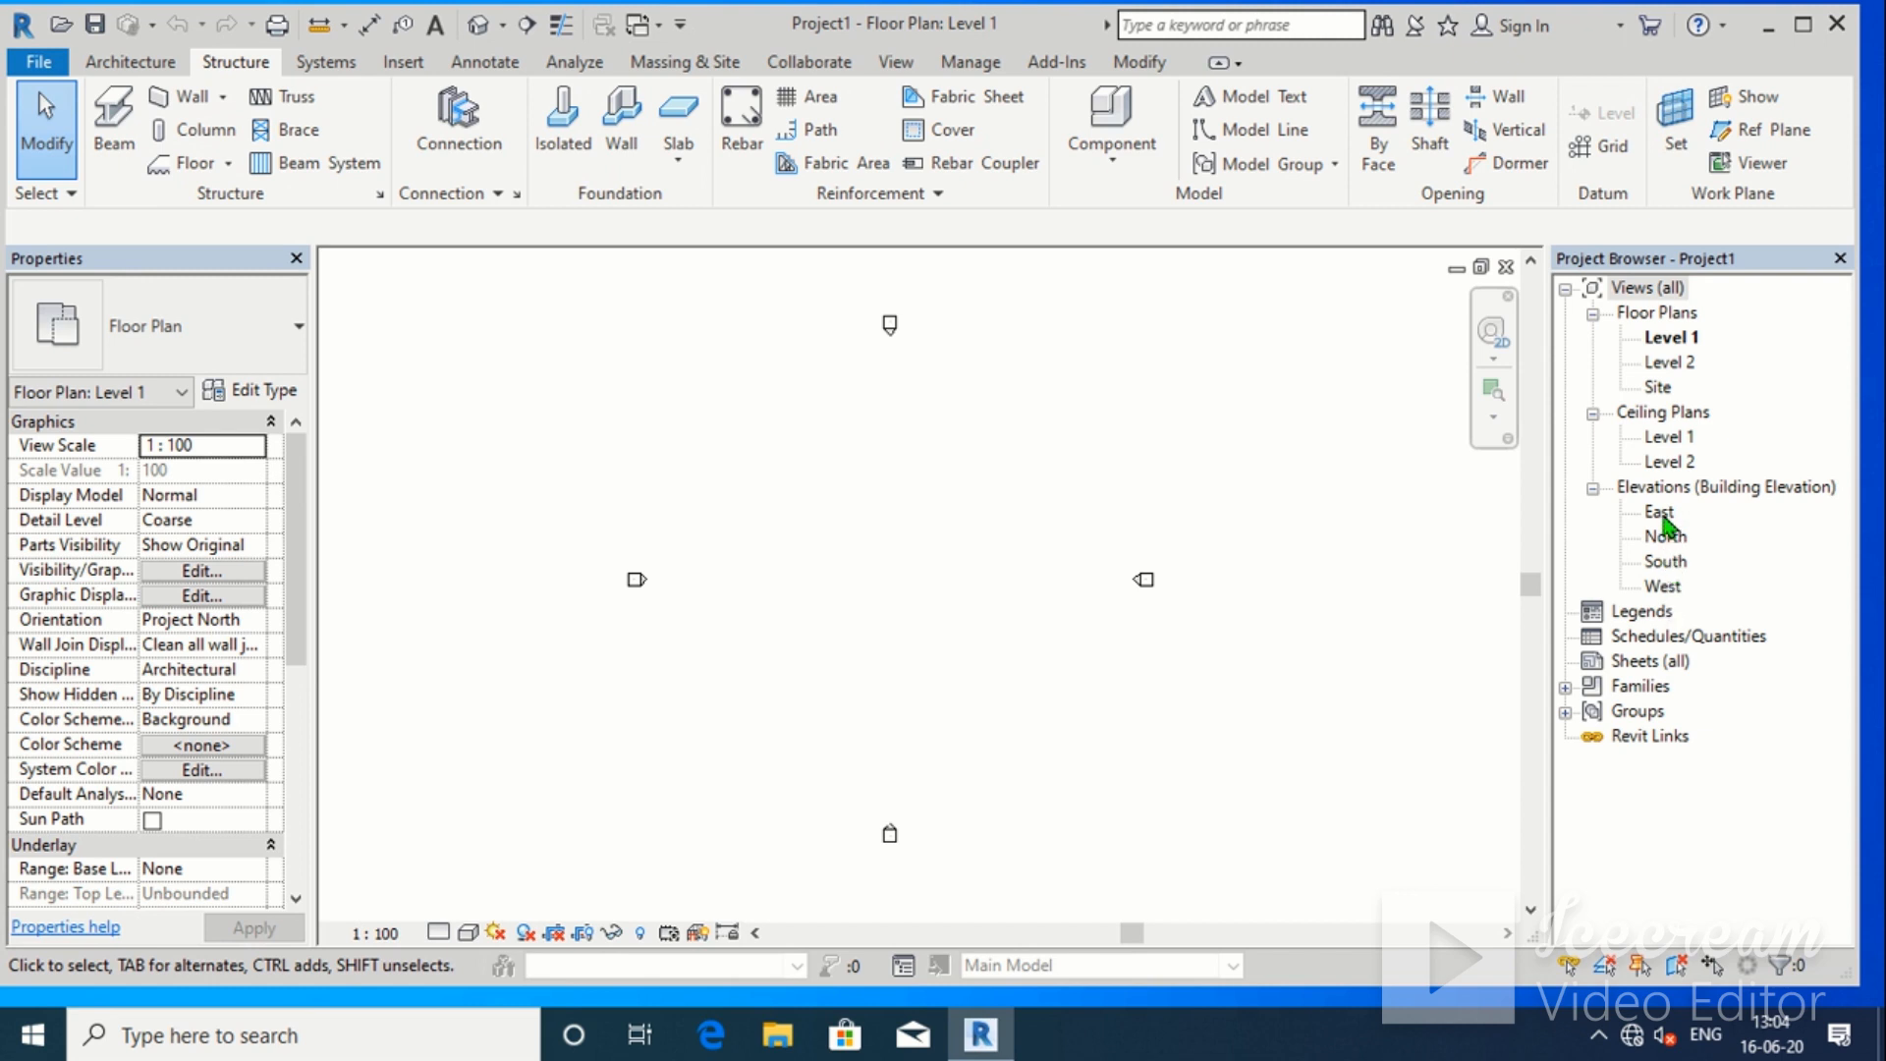
double_click(1660, 513)
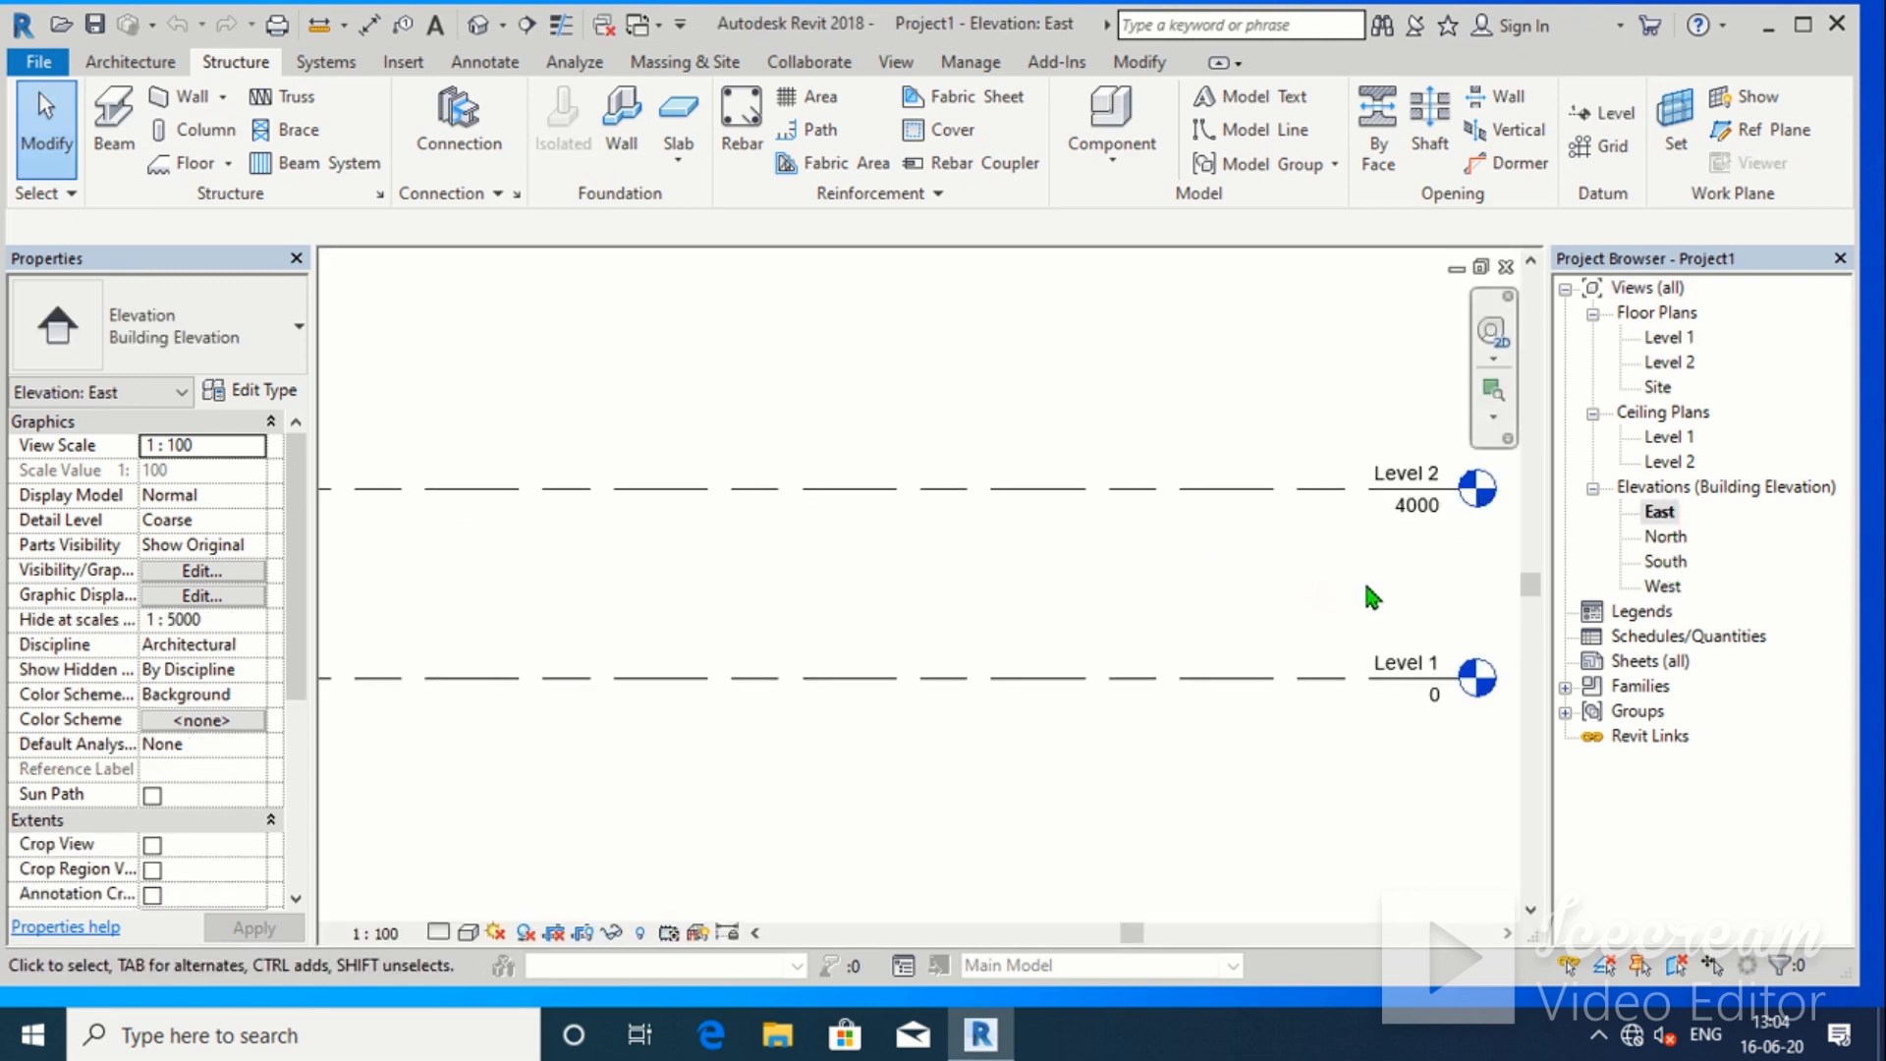
Set the elevation of Level 2 to 3000 in the East elevation view
middle_drag(1366, 586, 987, 604)
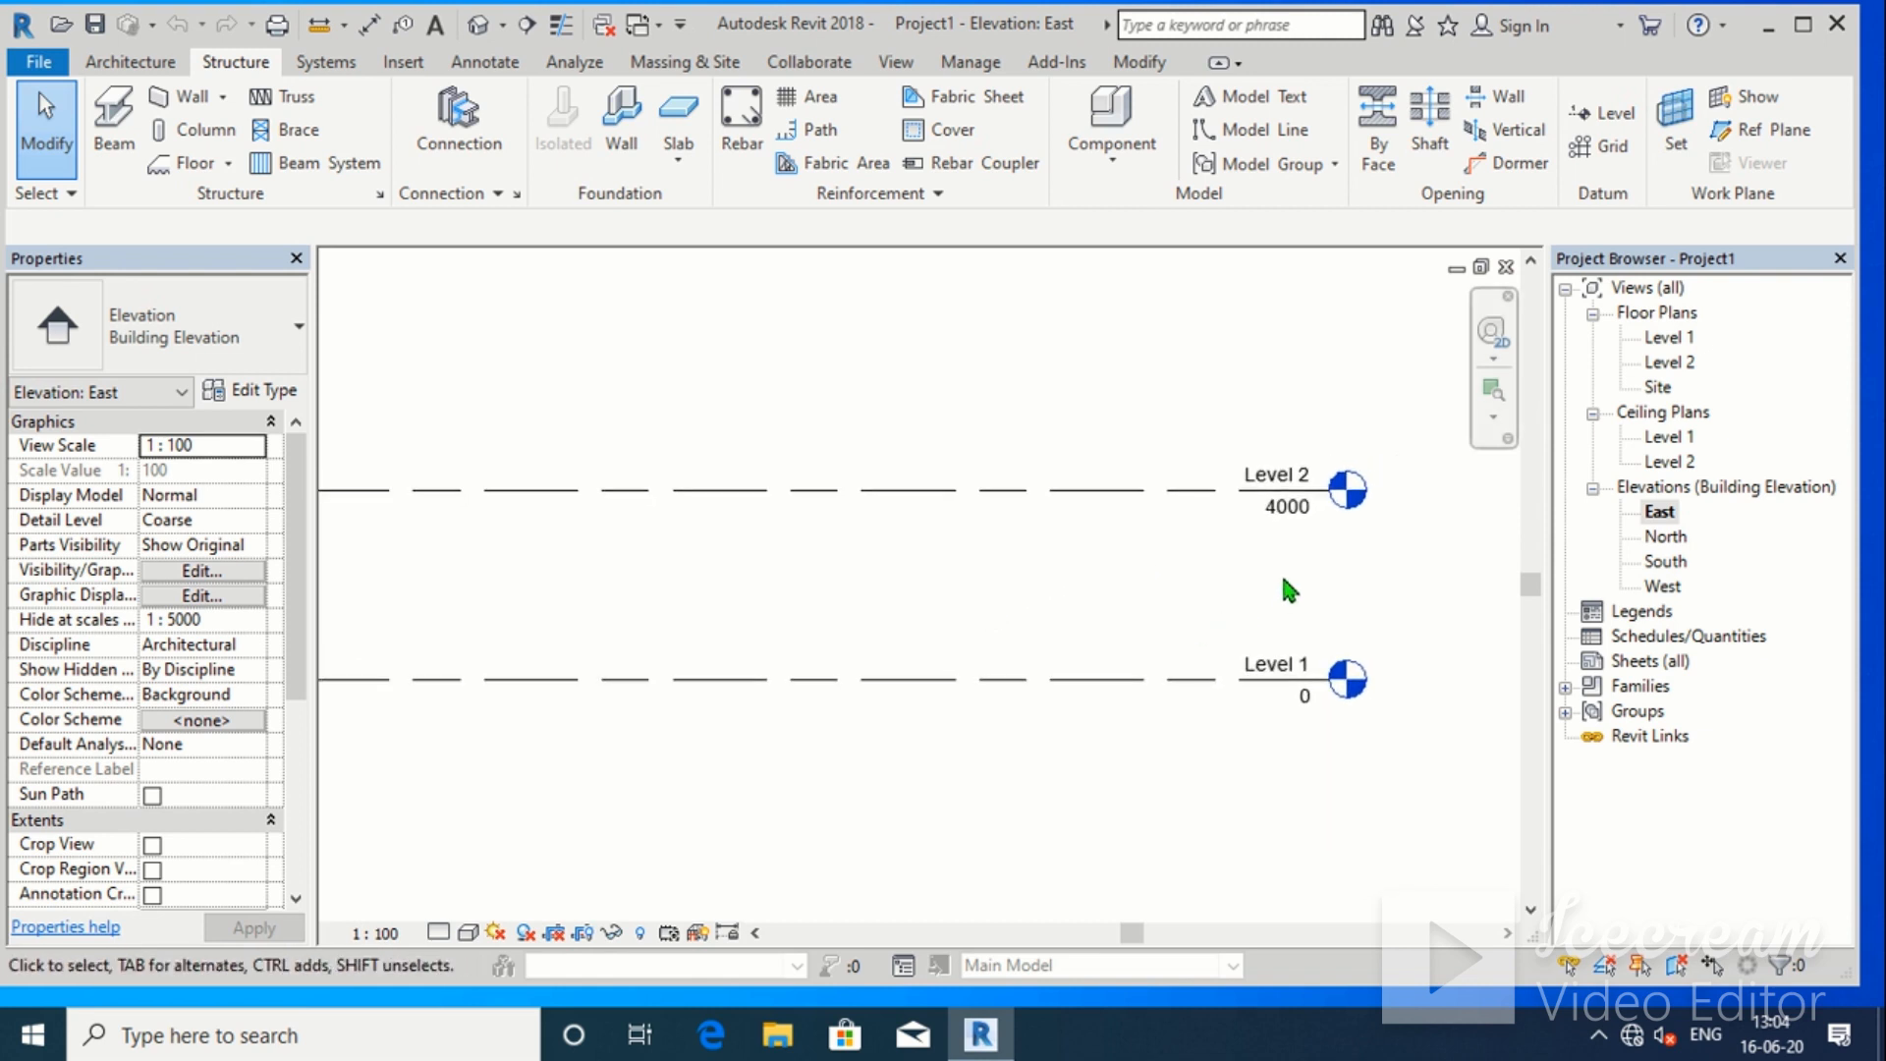
scroll(1298, 553, up, 1)
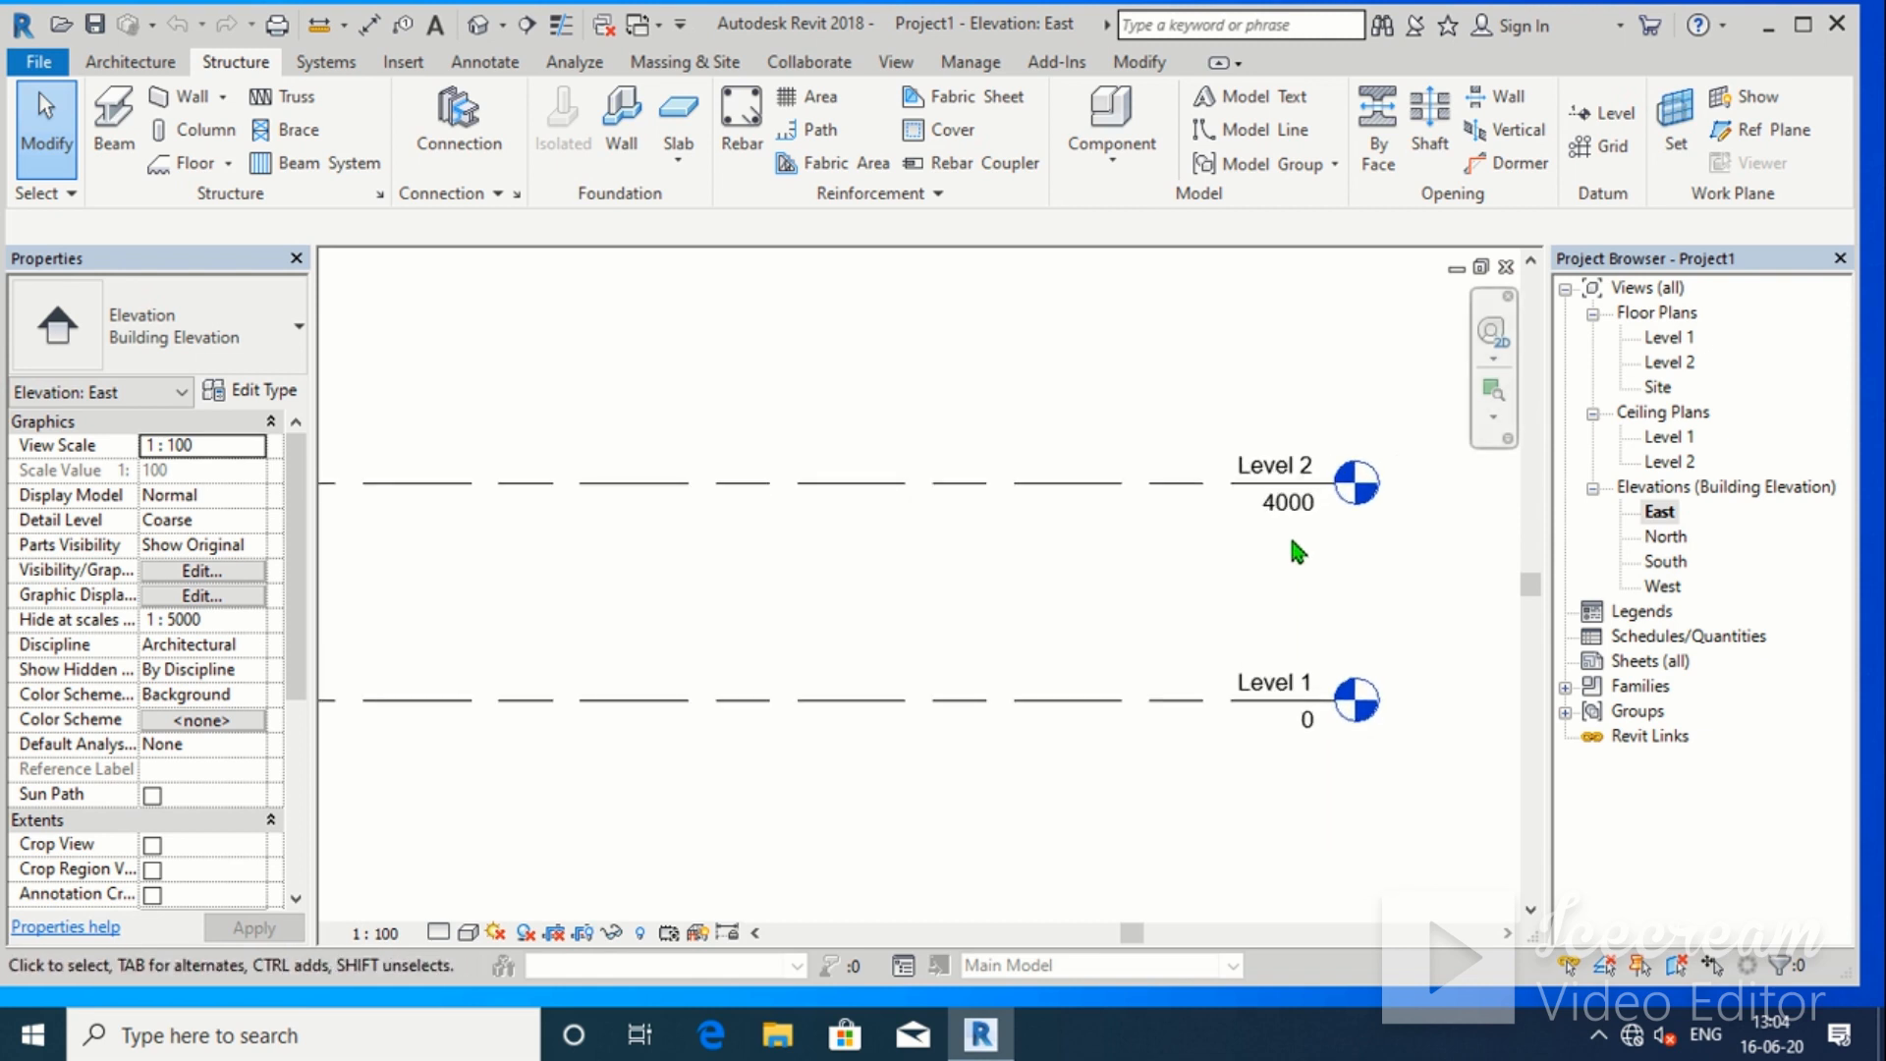
scroll(1190, 660, down, 1)
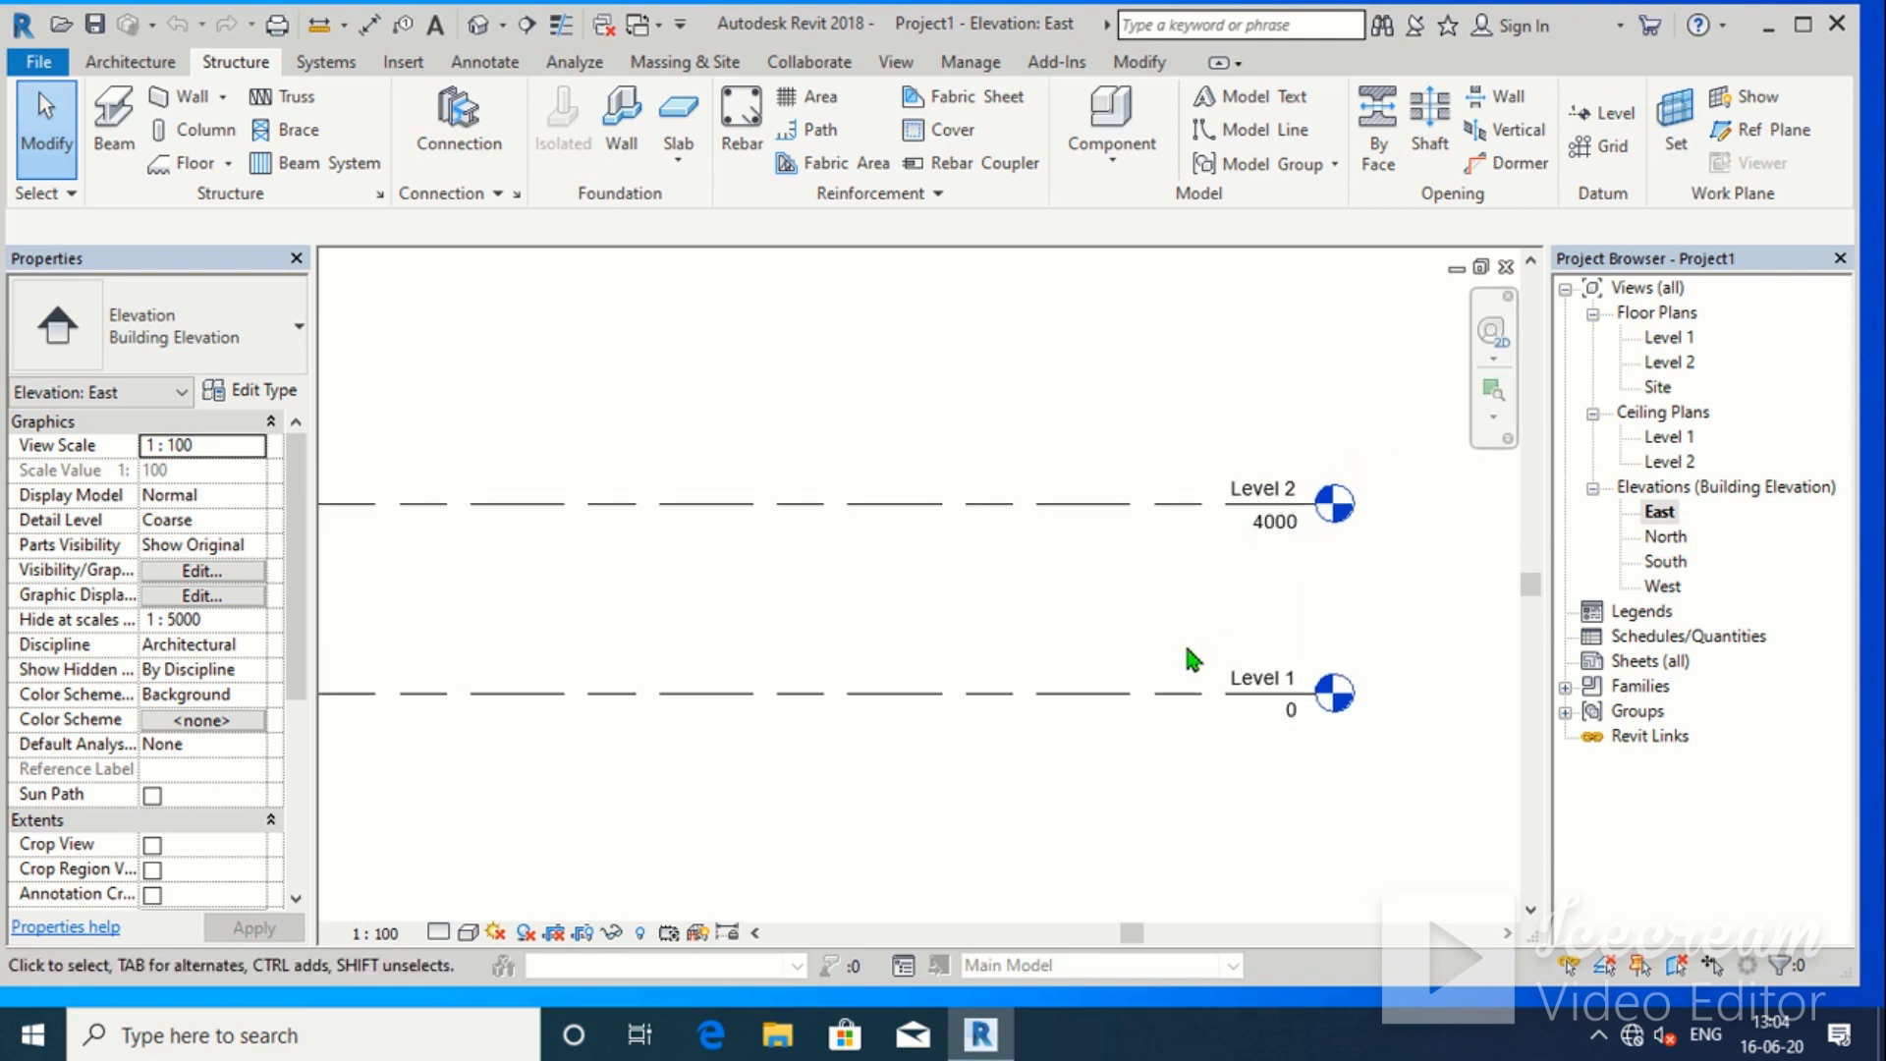
scroll(1185, 648, down, 1)
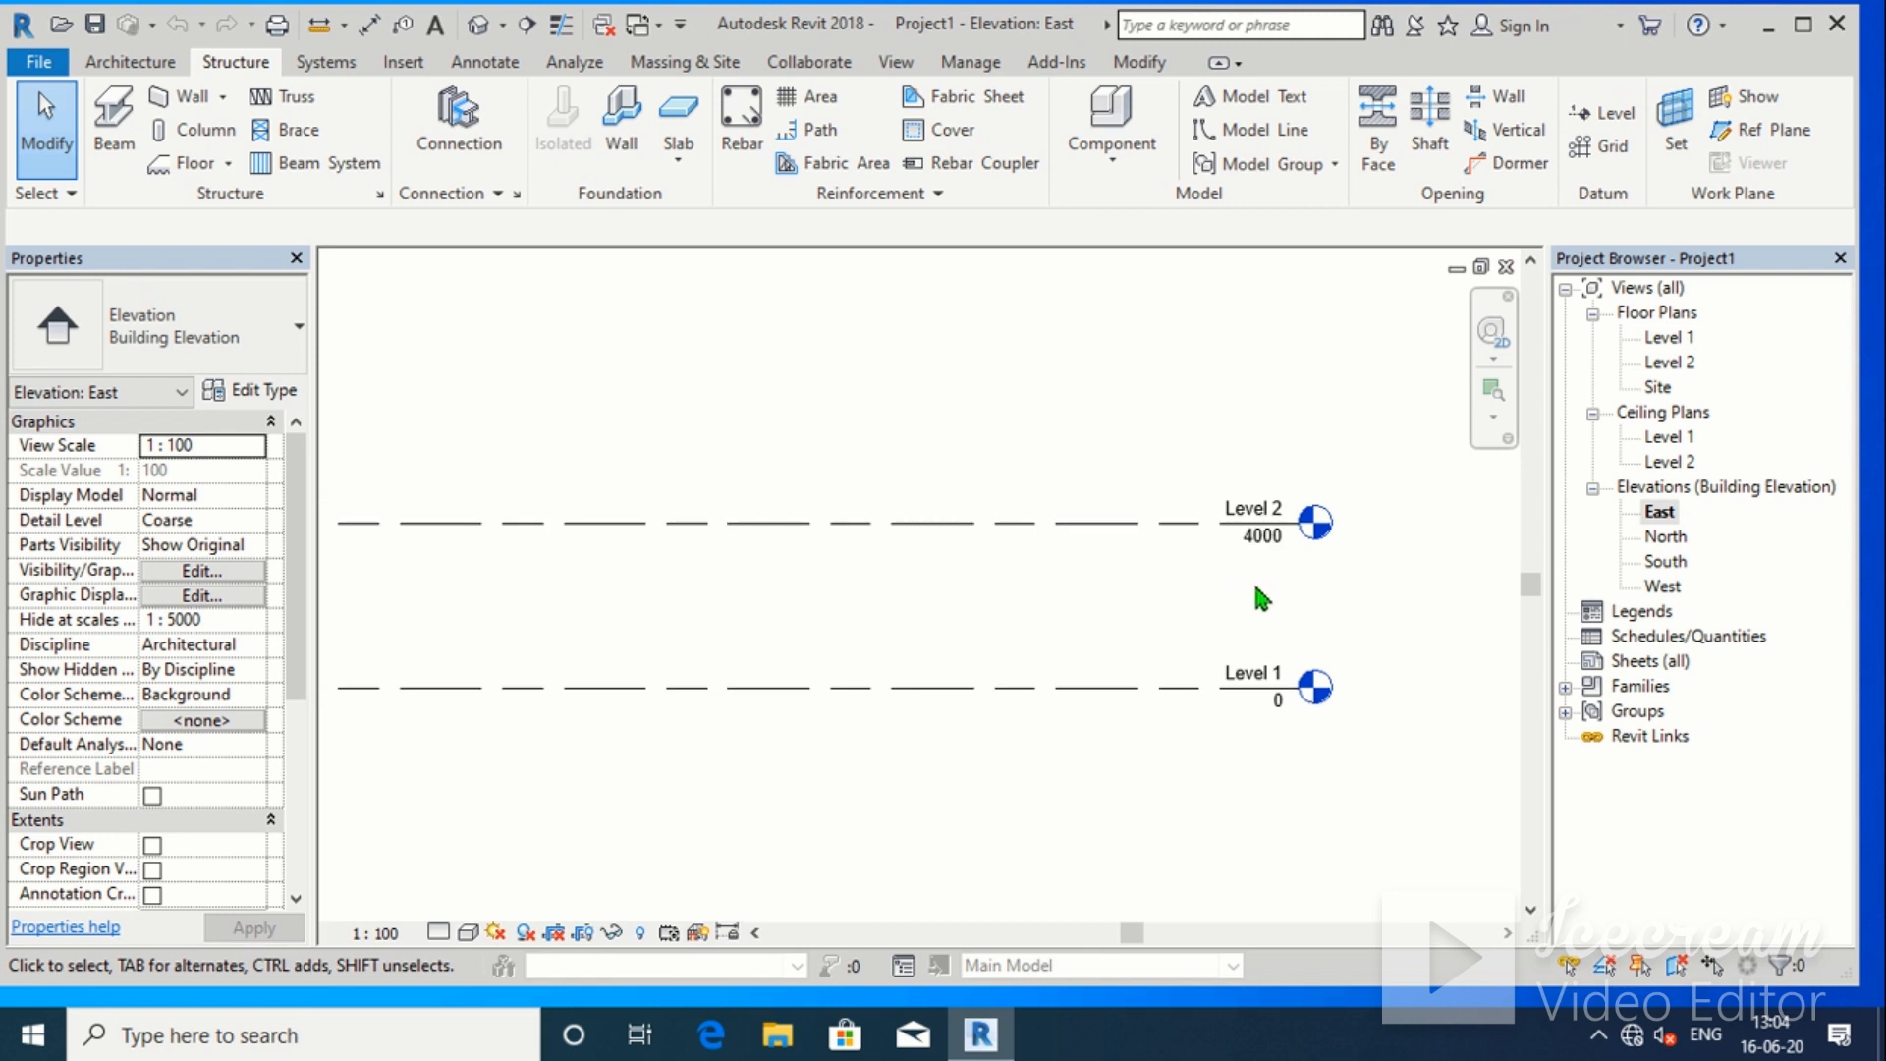
scroll(1230, 545, up, 4)
double_click(1229, 545)
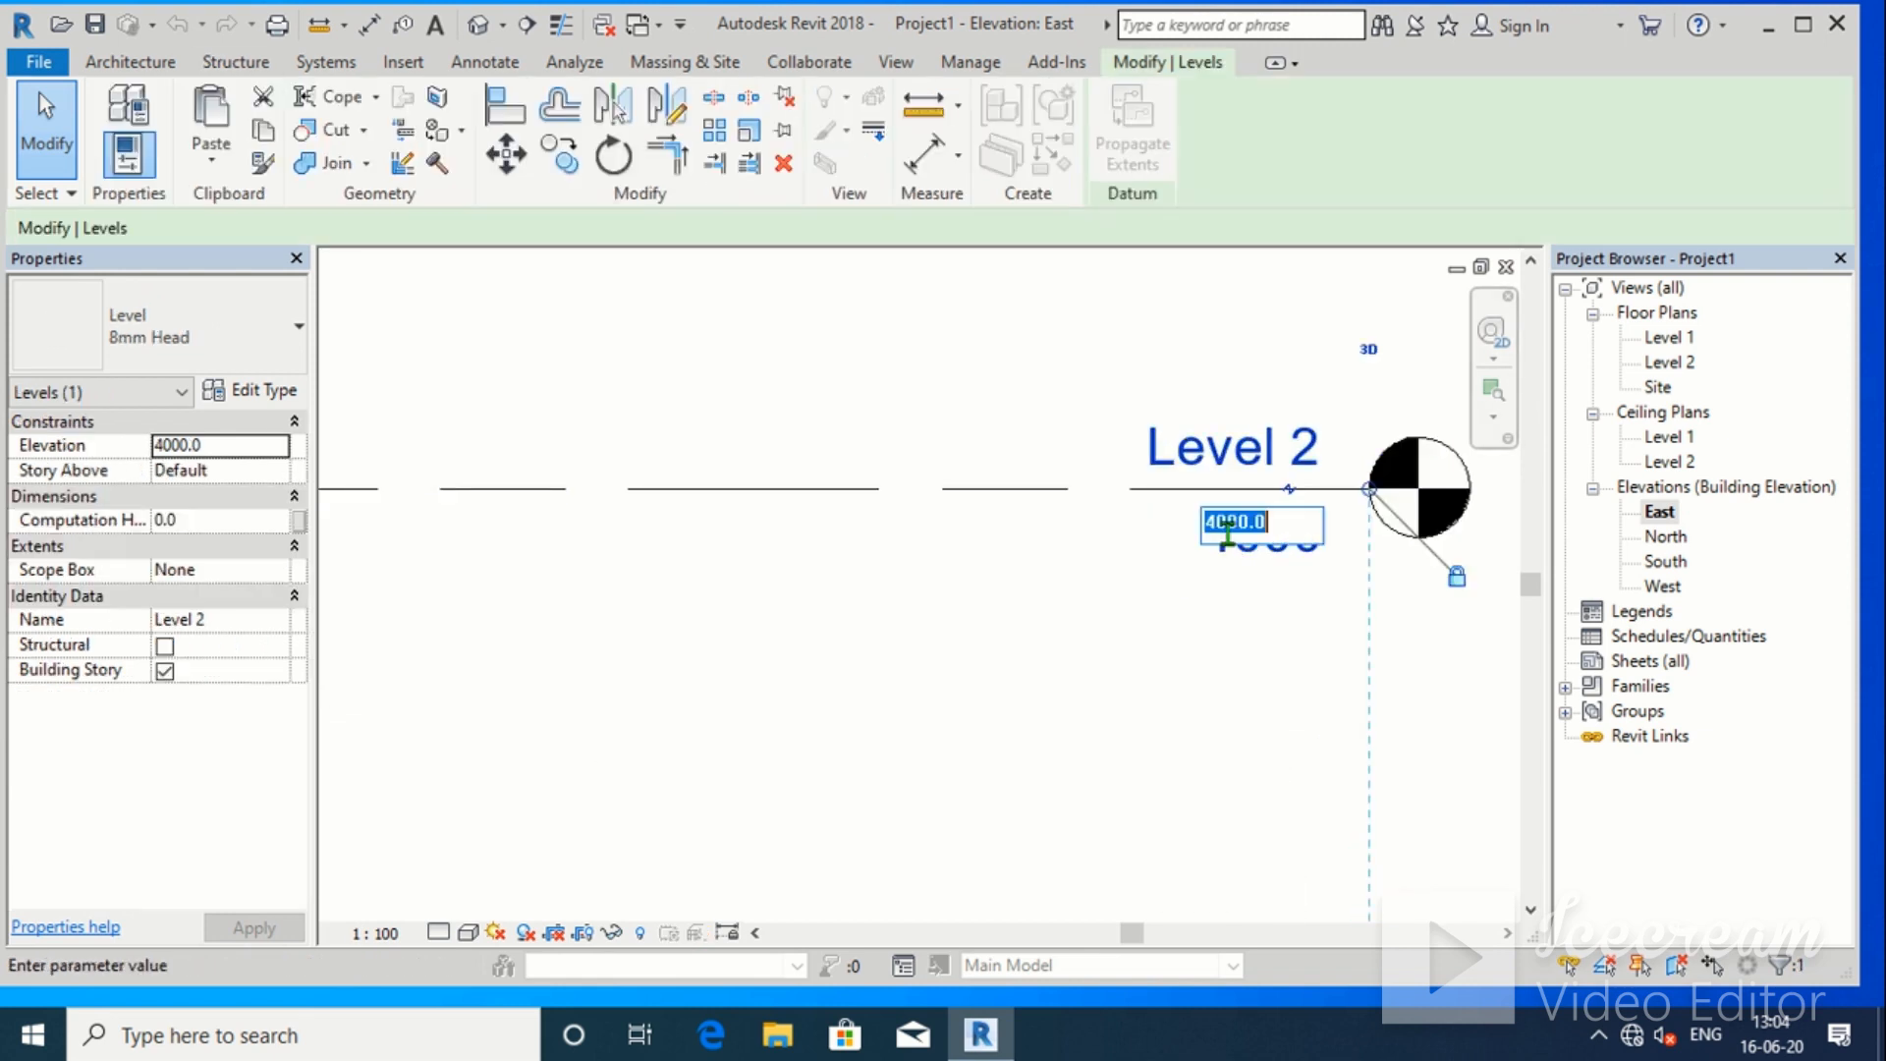
click(1215, 521)
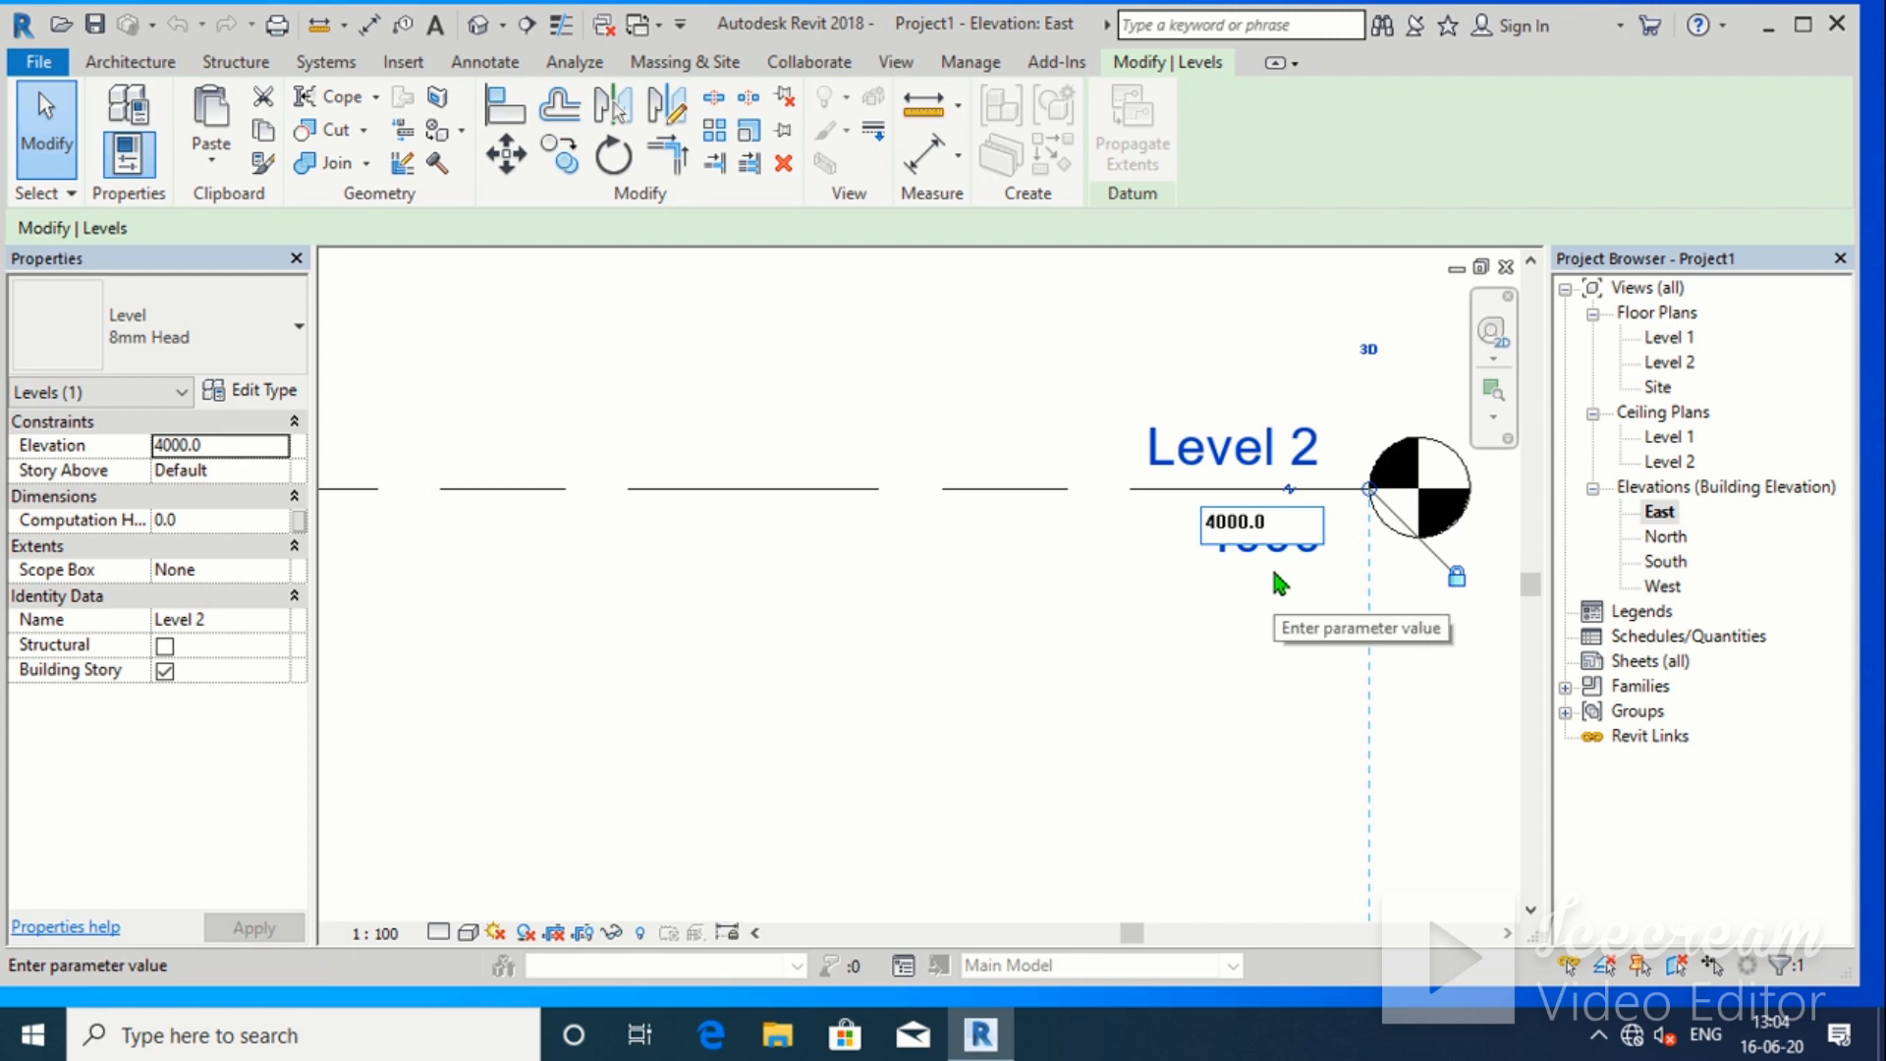
key(BackSpace)
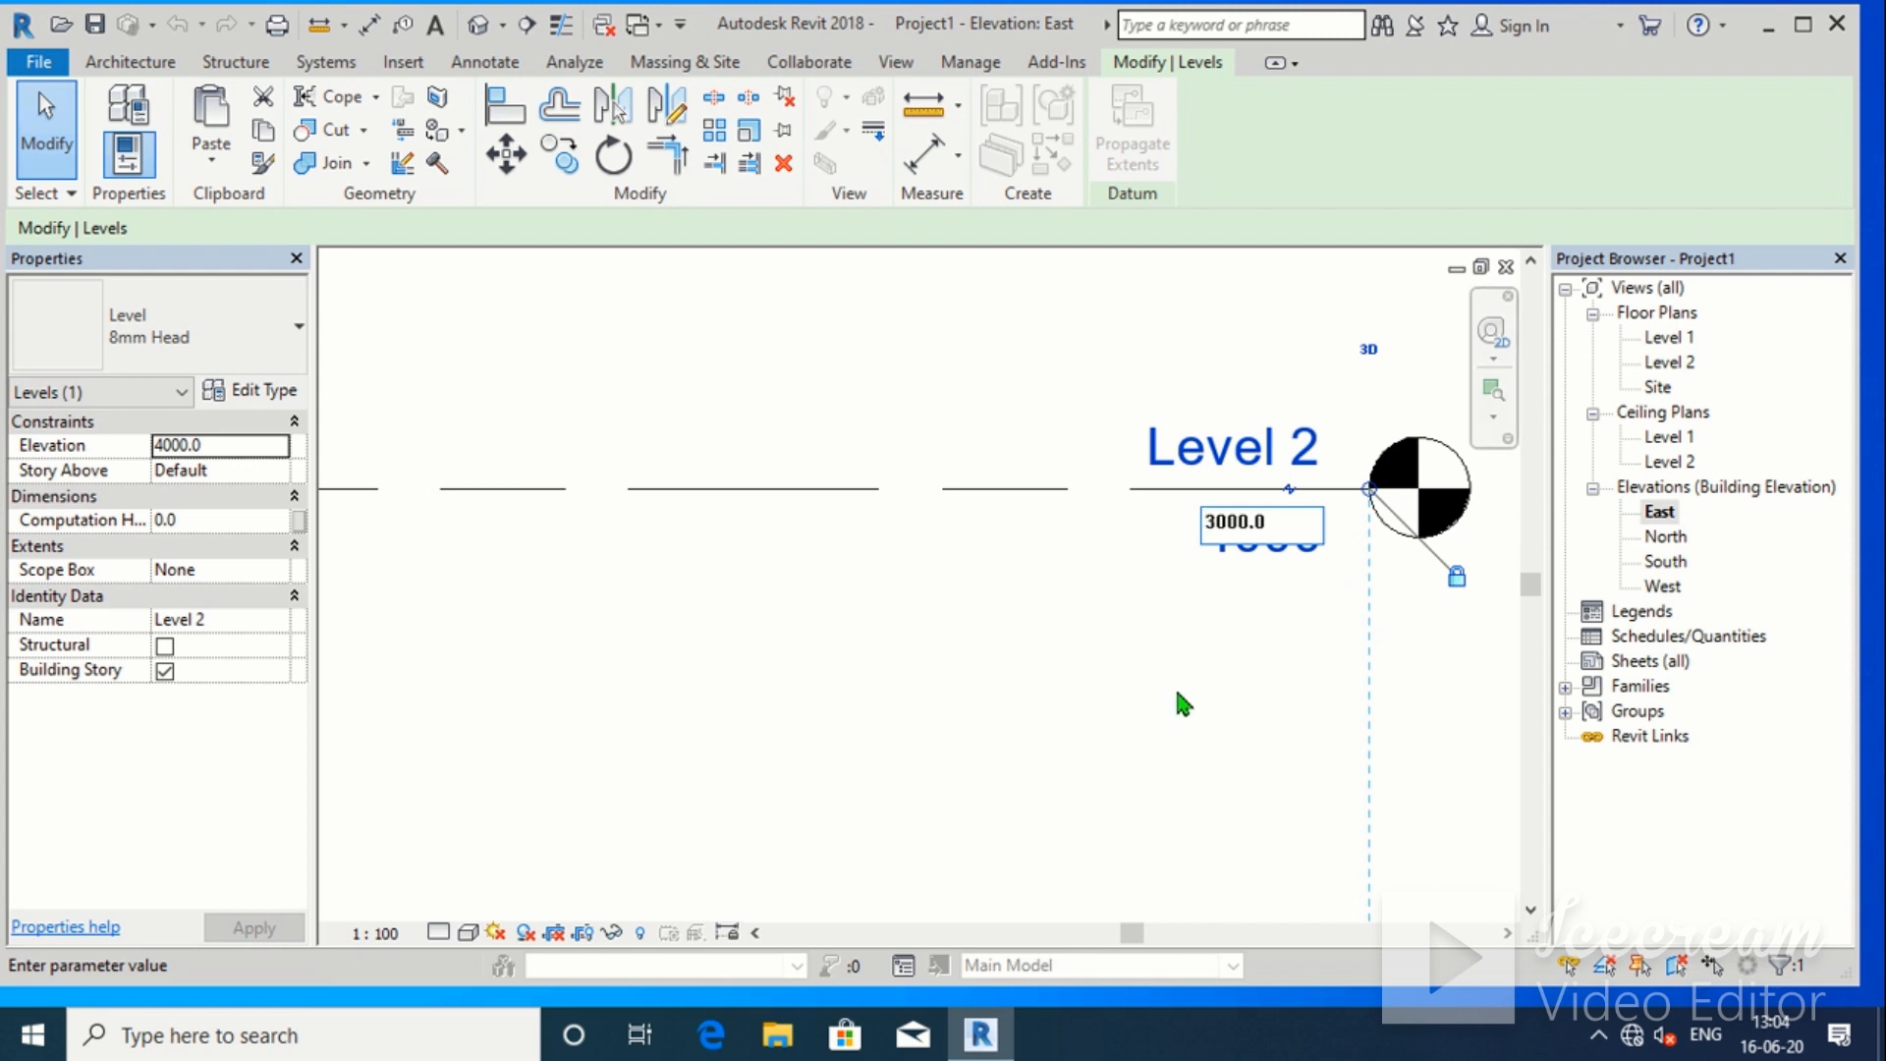
key(Return)
scroll(1136, 546, down, 4)
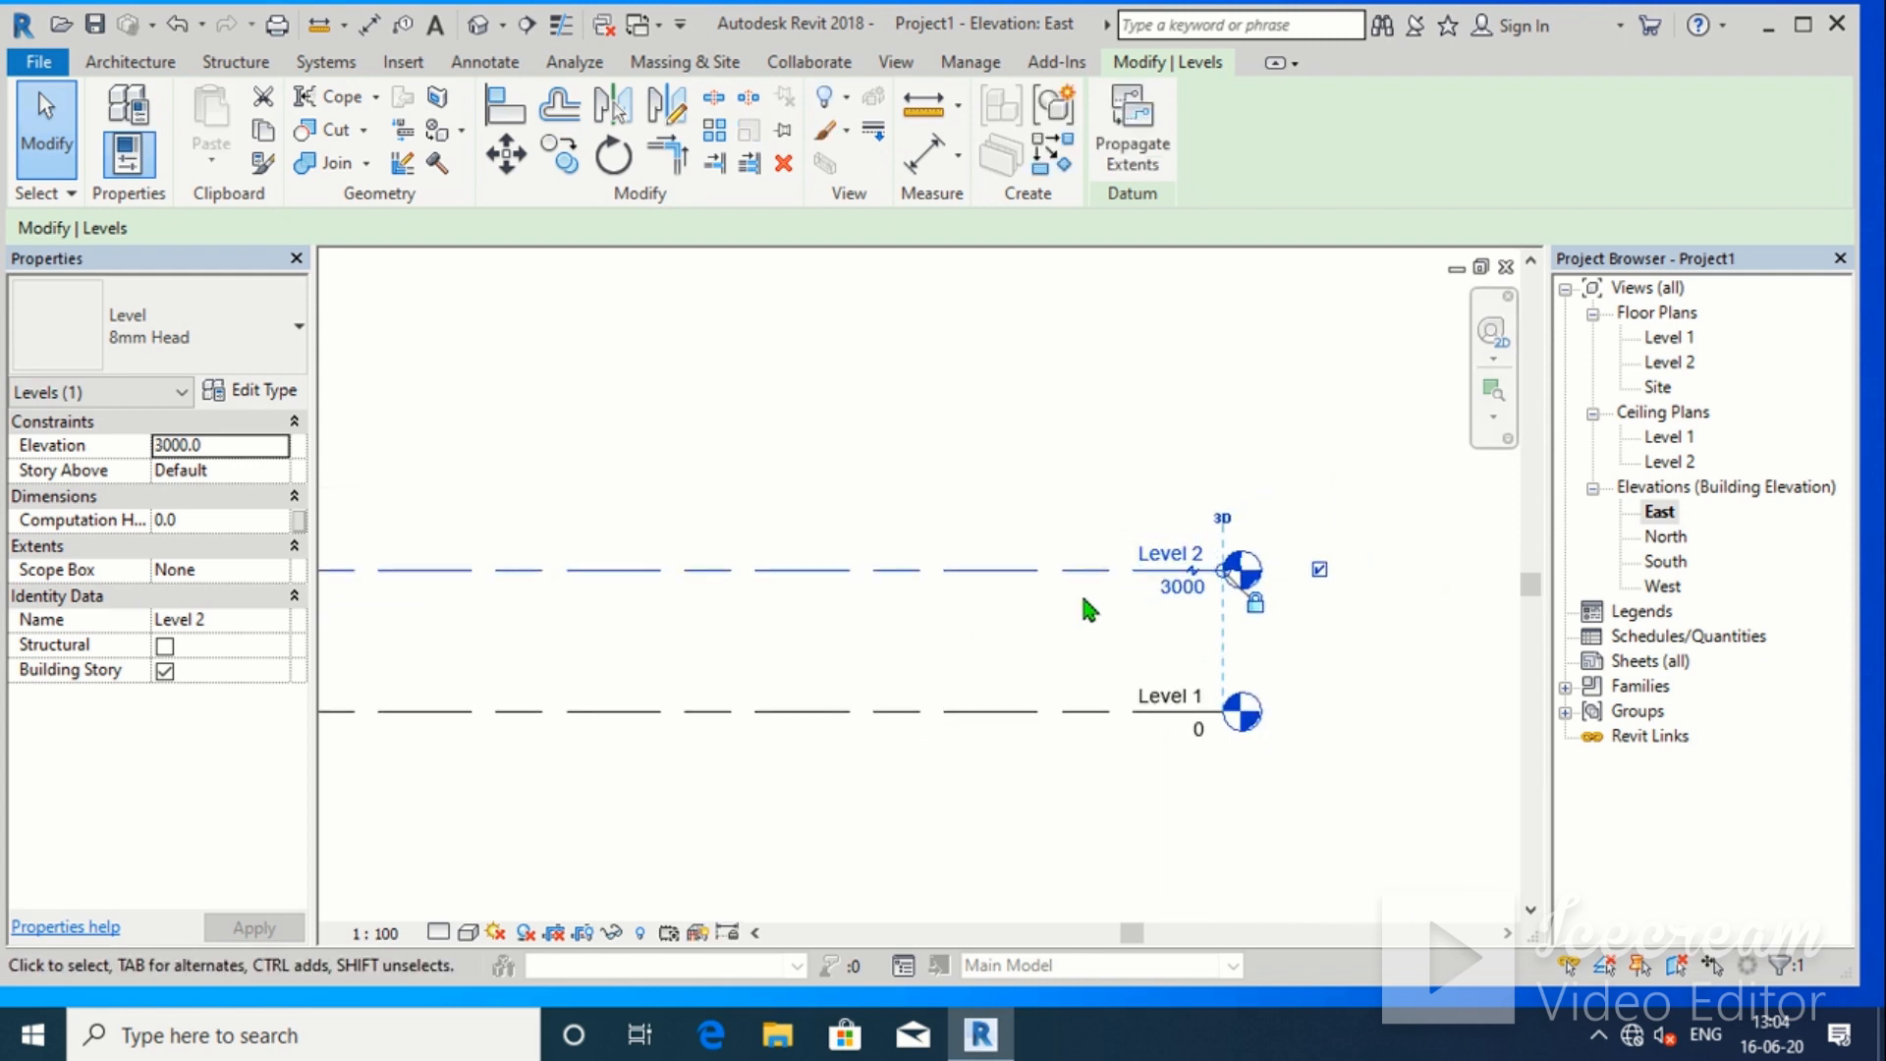
middle_drag(1167, 615, 1224, 613)
scroll(1210, 598, down, 3)
scroll(1045, 625, down, 1)
middle_drag(985, 653, 1033, 659)
click(1075, 420)
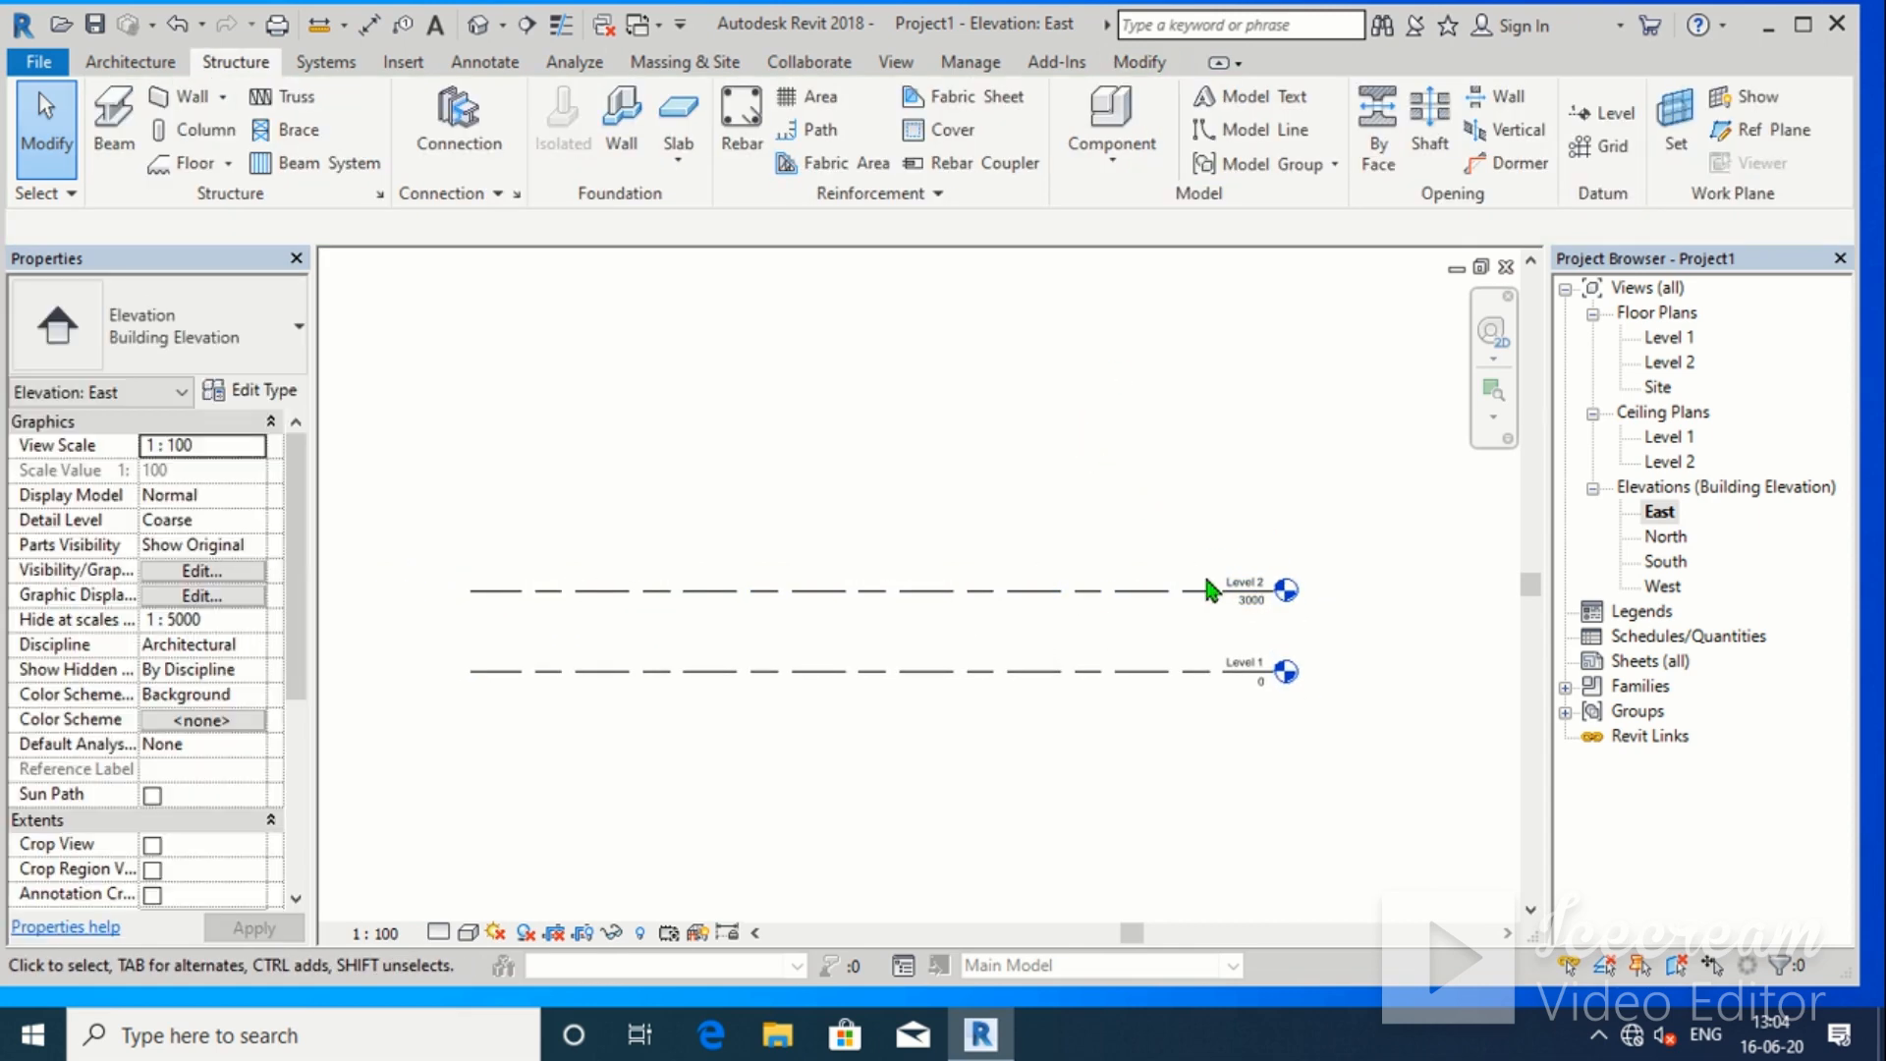
Draw a third level line across the East elevation at 6000, spanning about the same length as the levels below
click(1588, 116)
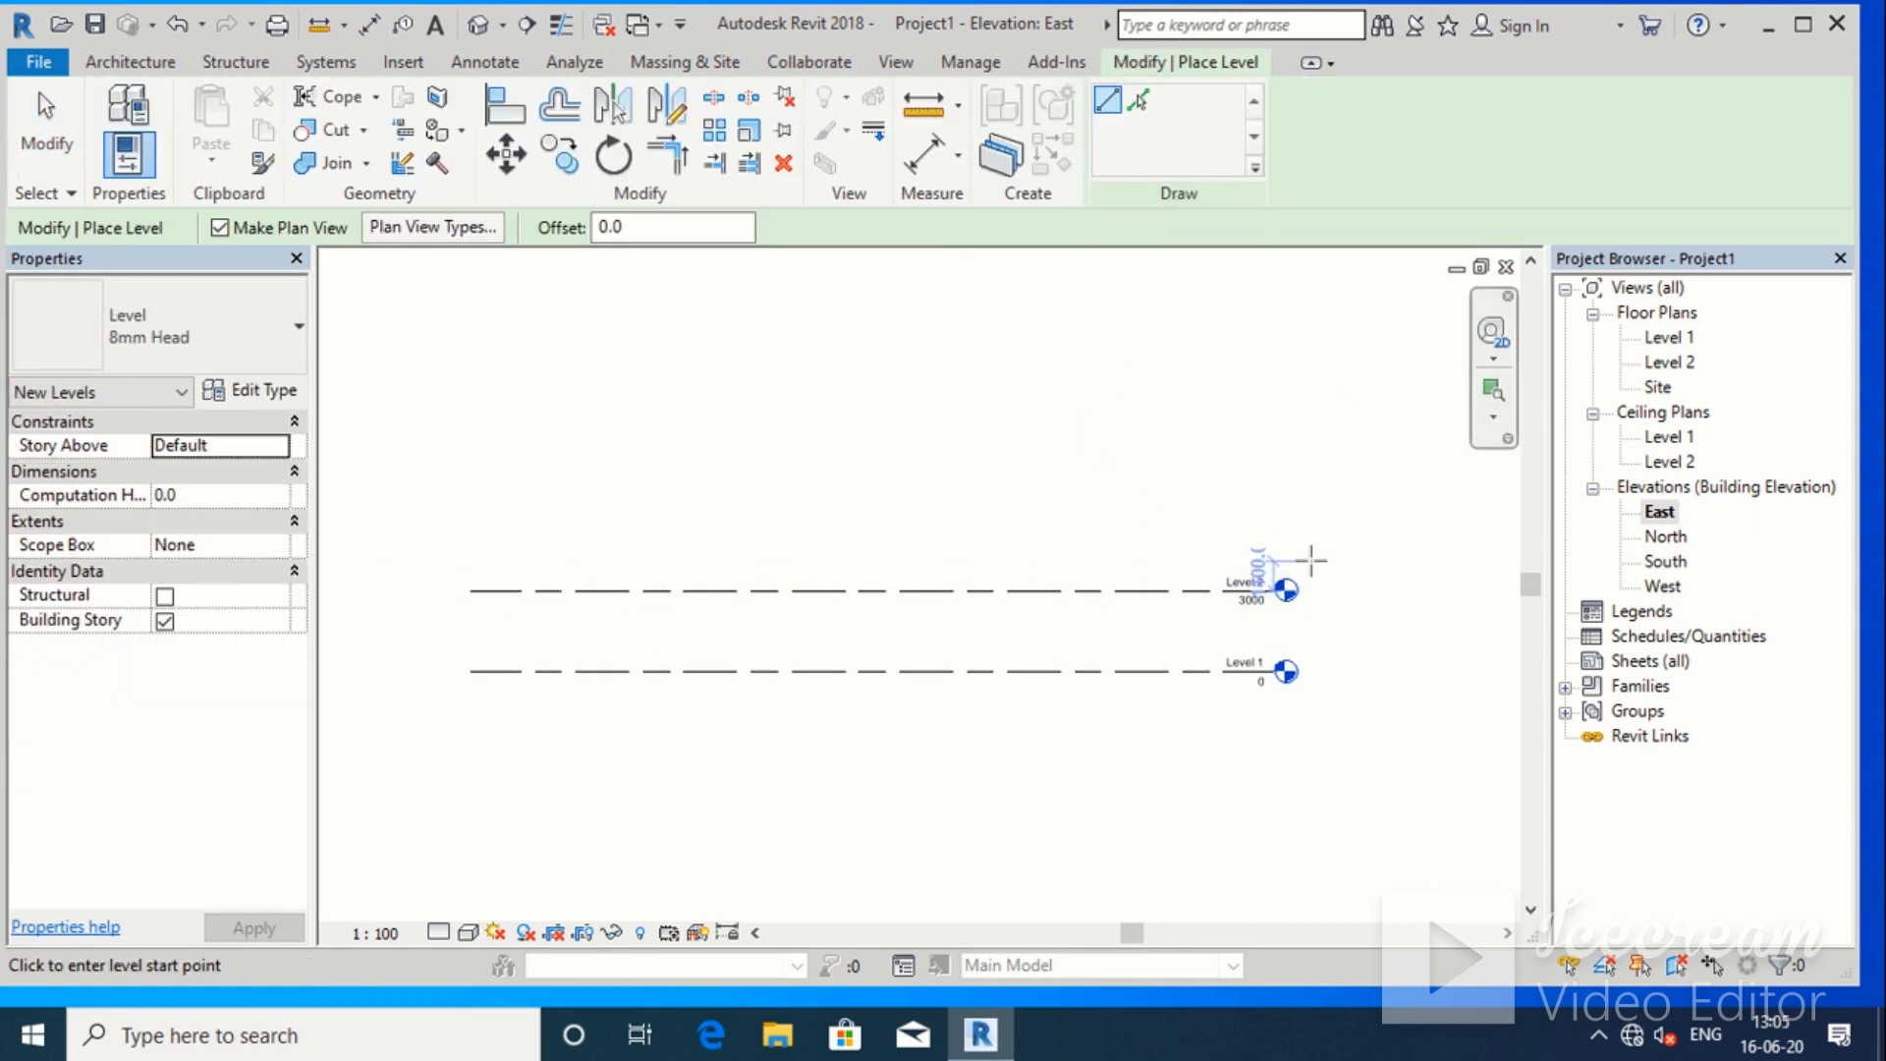
scroll(1309, 551, up, 3)
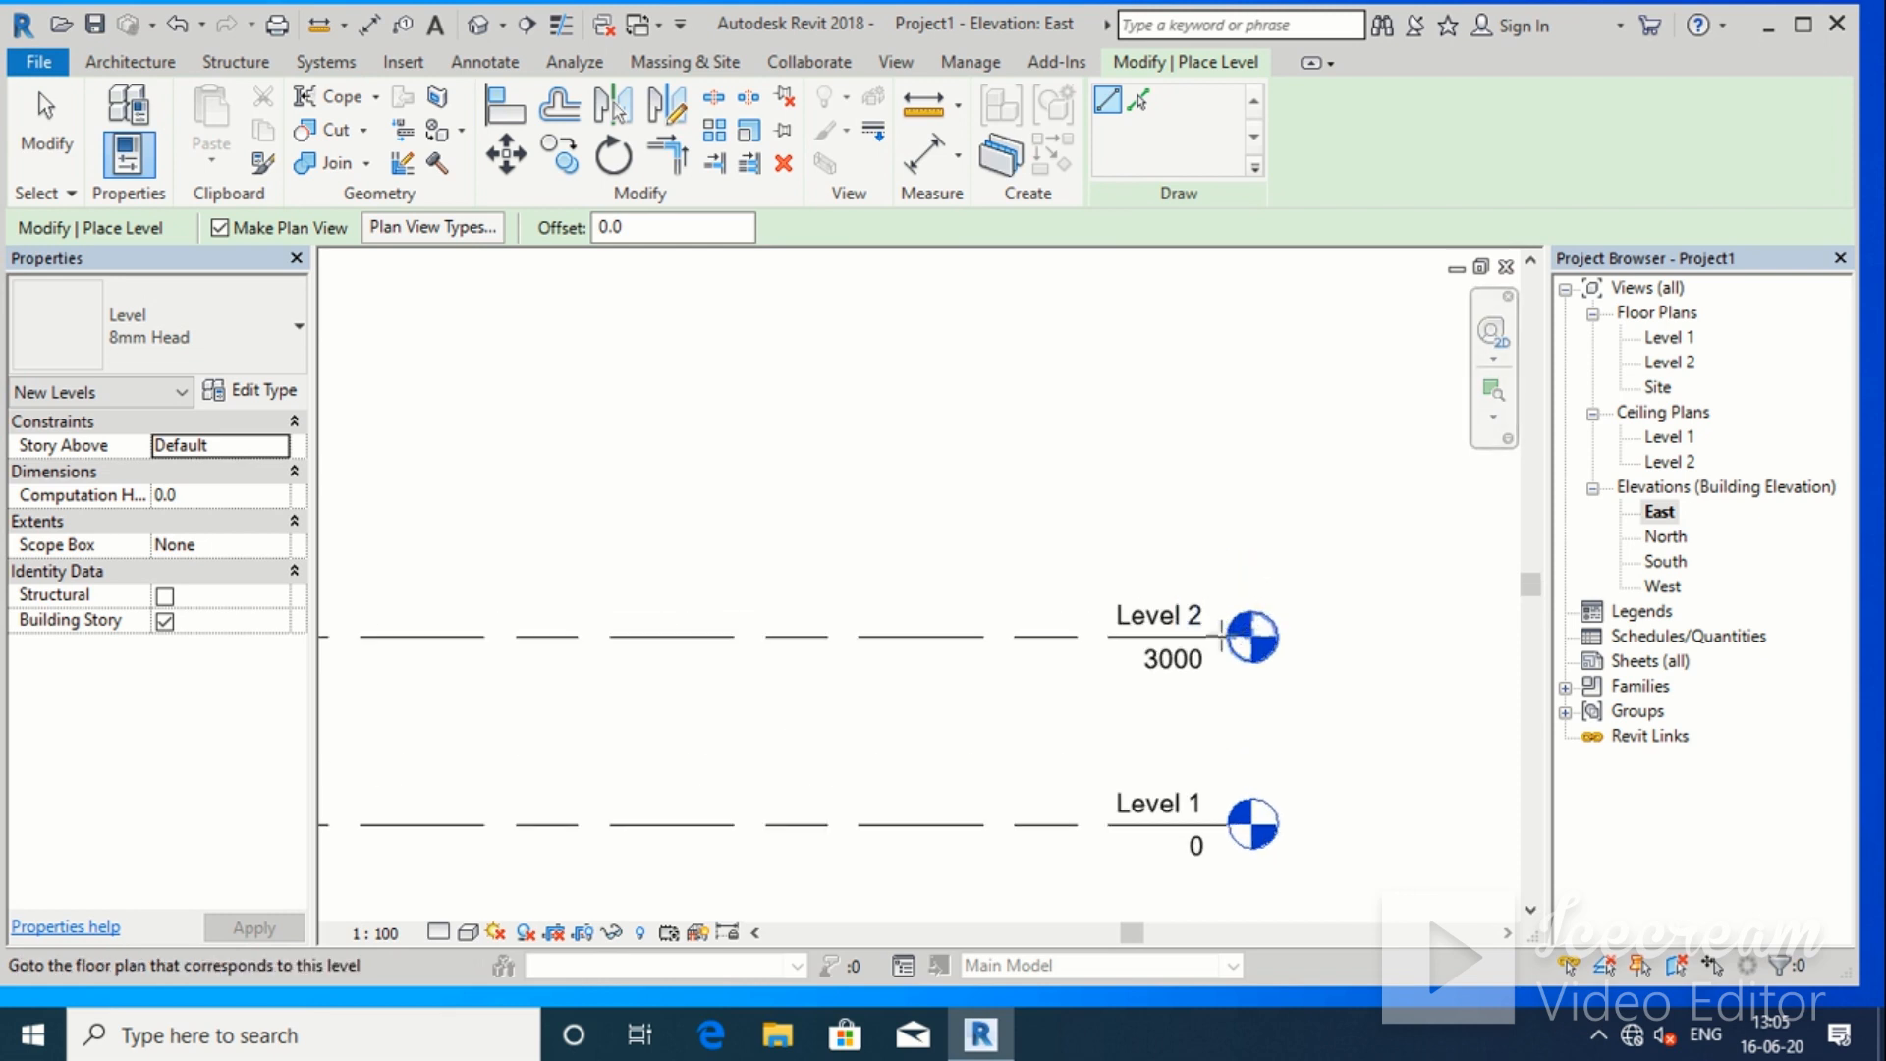
click(1301, 453)
scroll(1004, 470, down, 3)
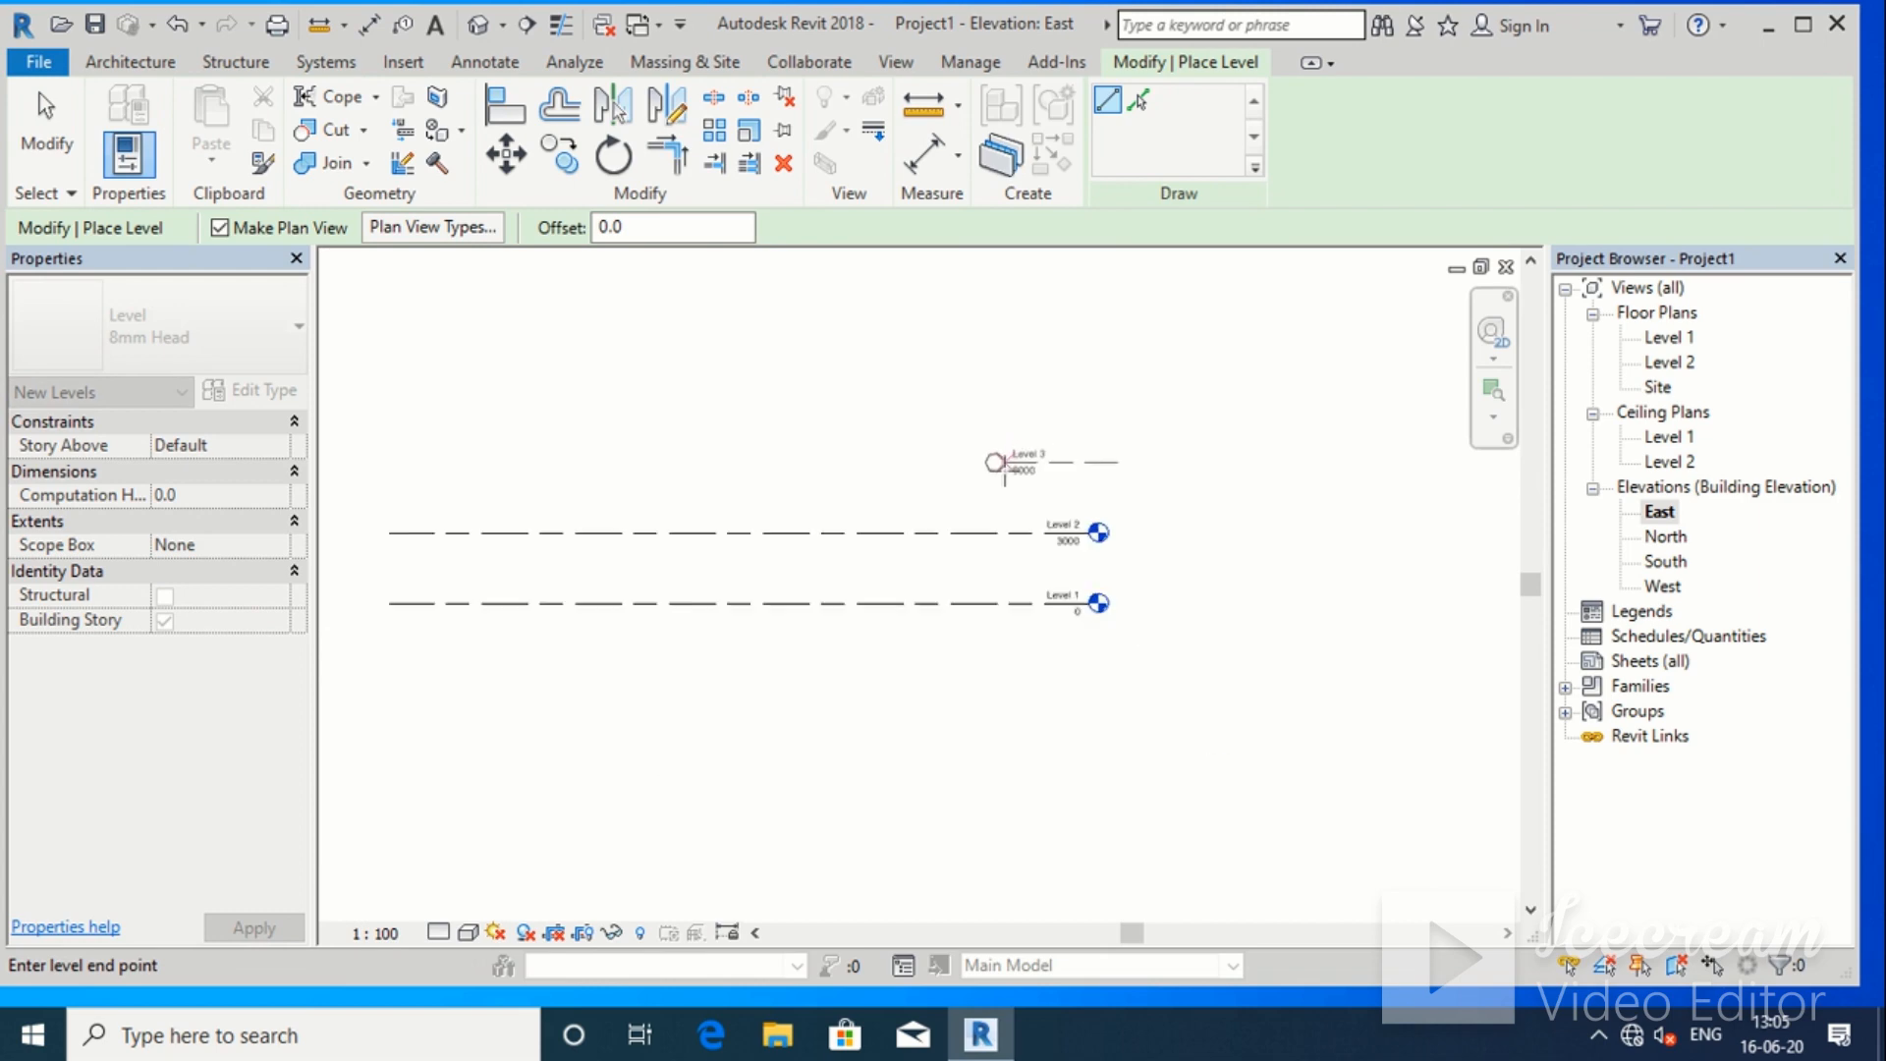
click(656, 462)
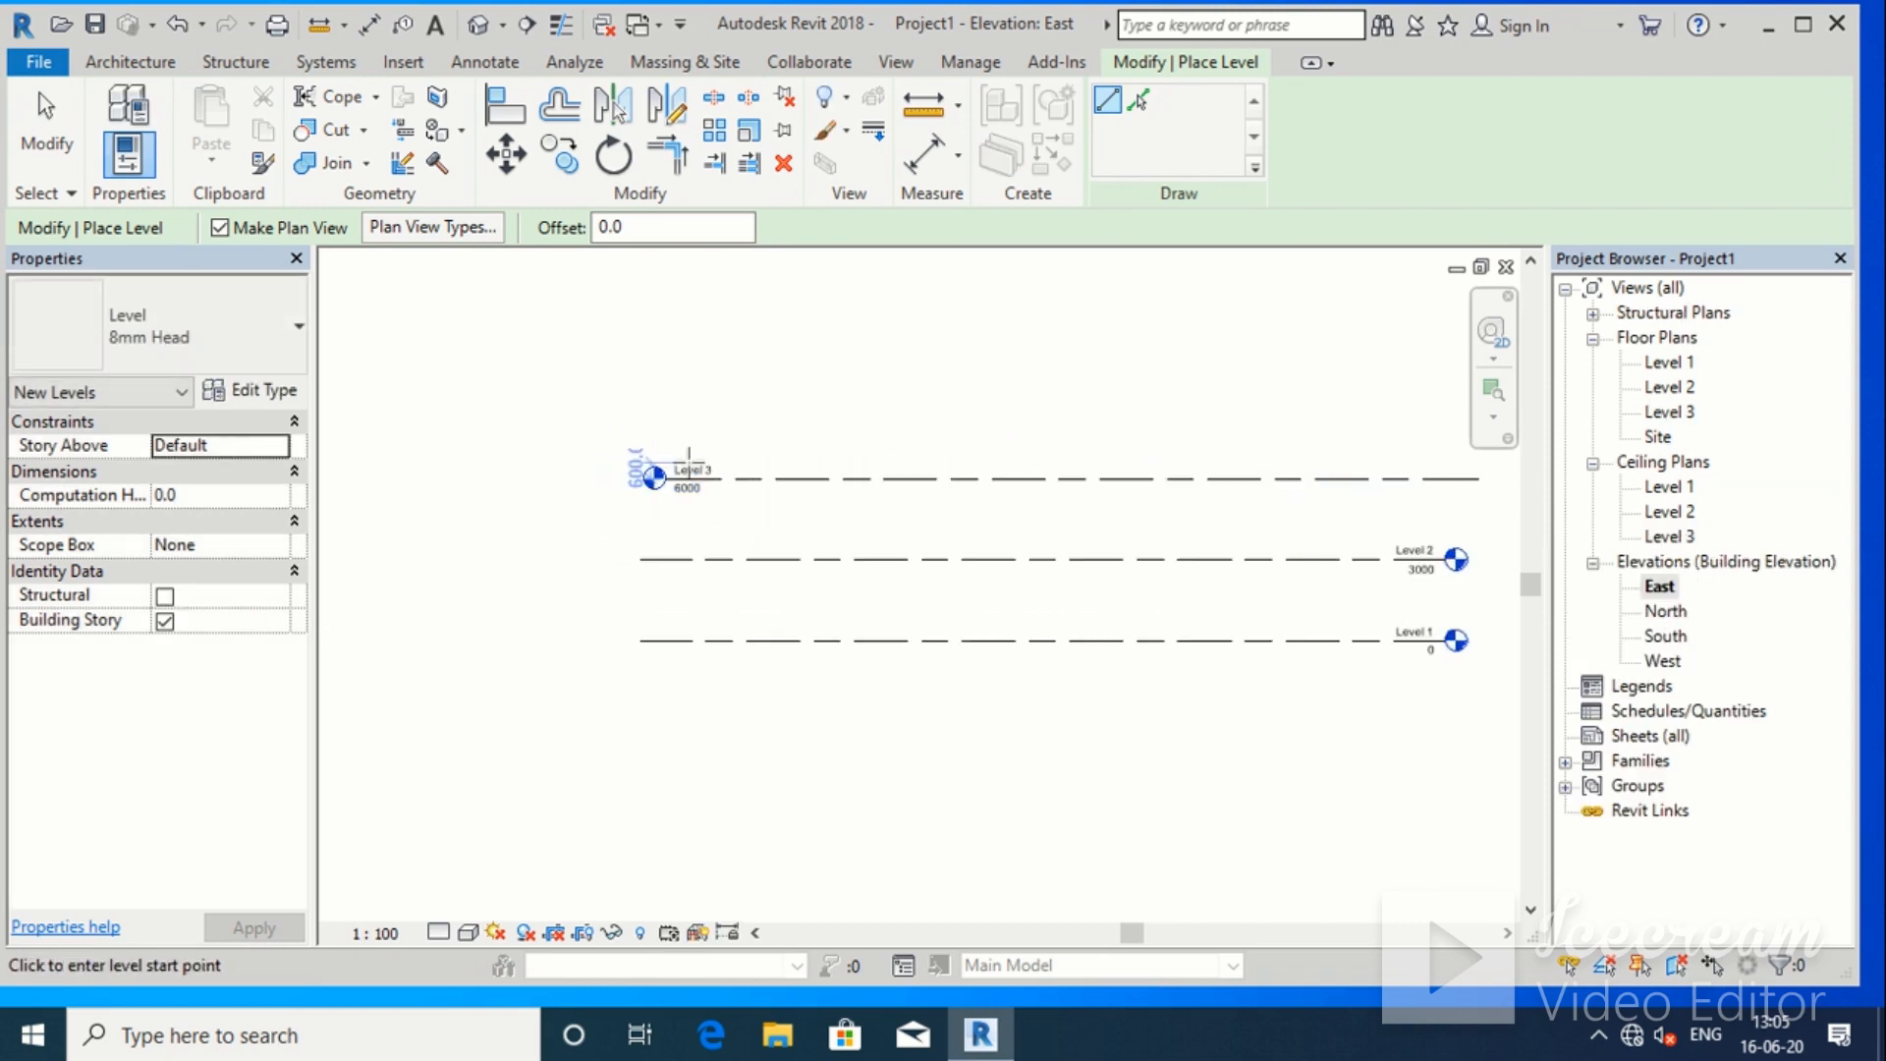
key(Escape)
key(Escape)
scroll(1012, 525, down, 2)
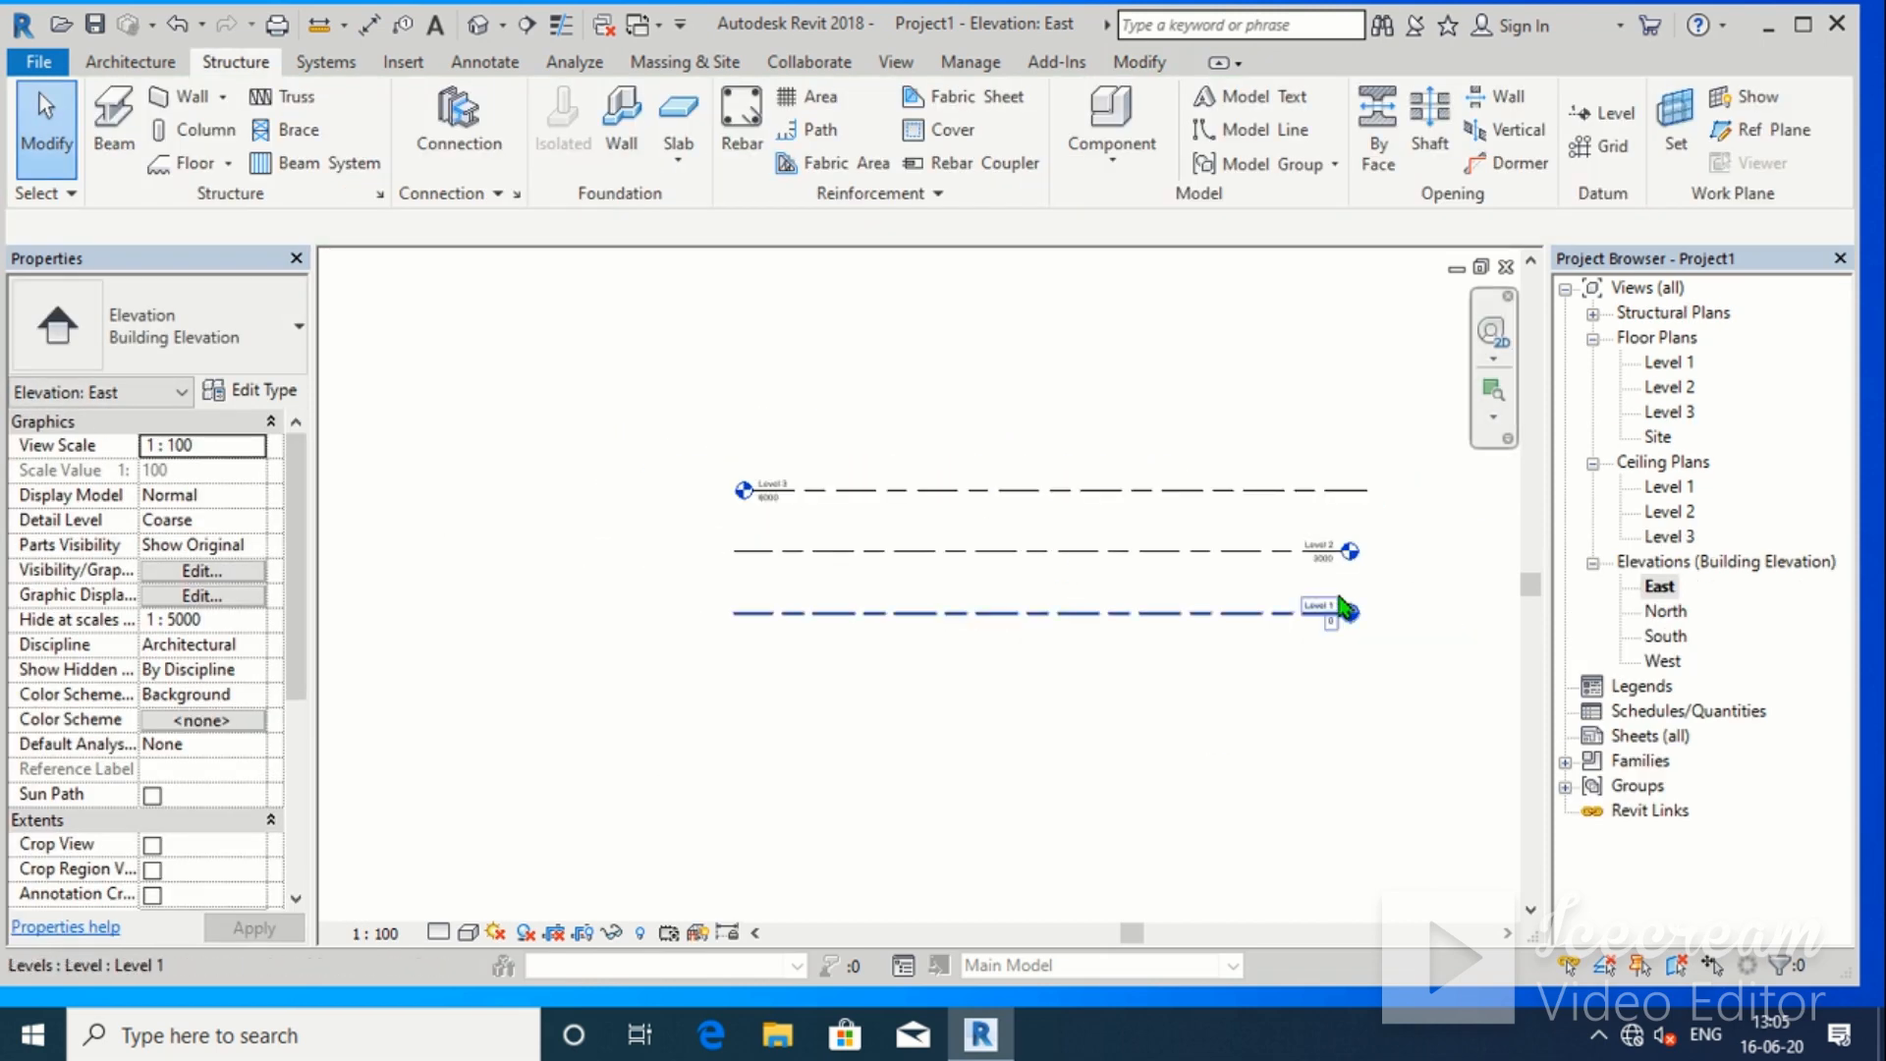
Examine the level heads at both ends of the three level lines in the East elevation
scroll(1086, 526, up, 5)
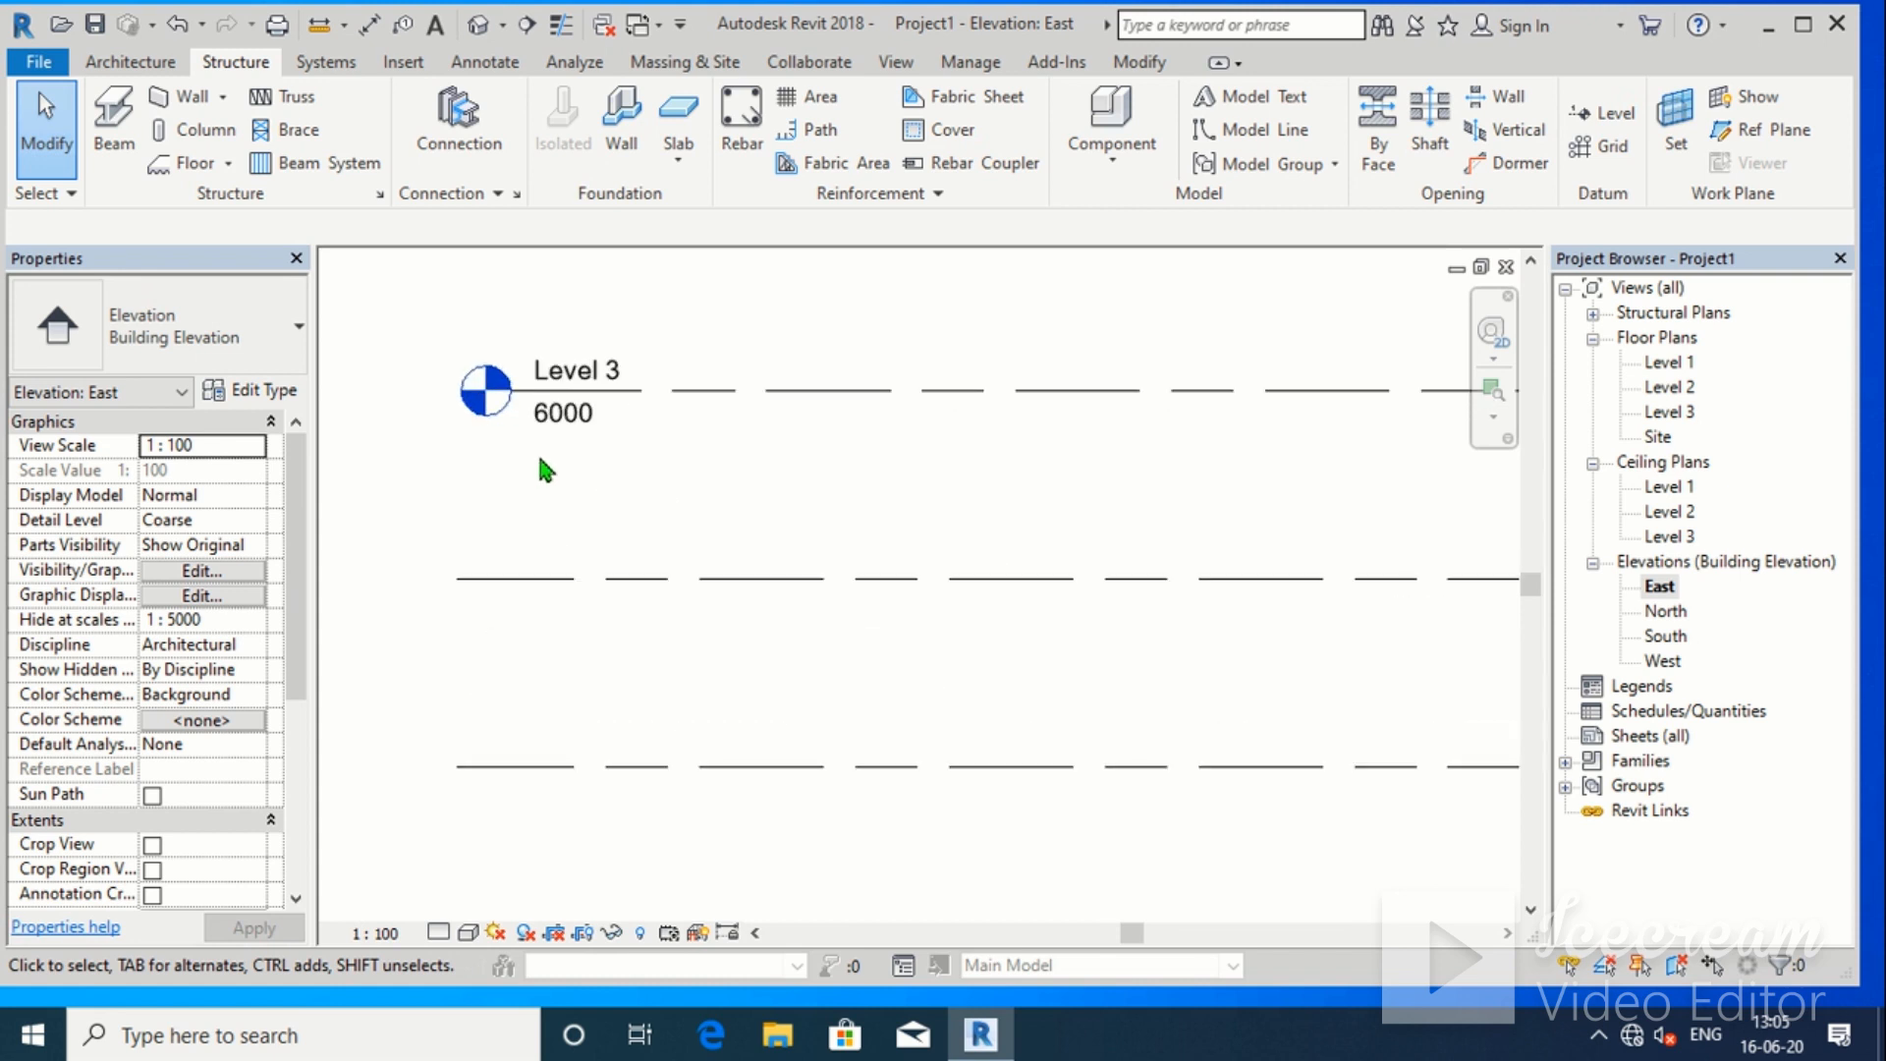
middle_drag(546, 469, 494, 521)
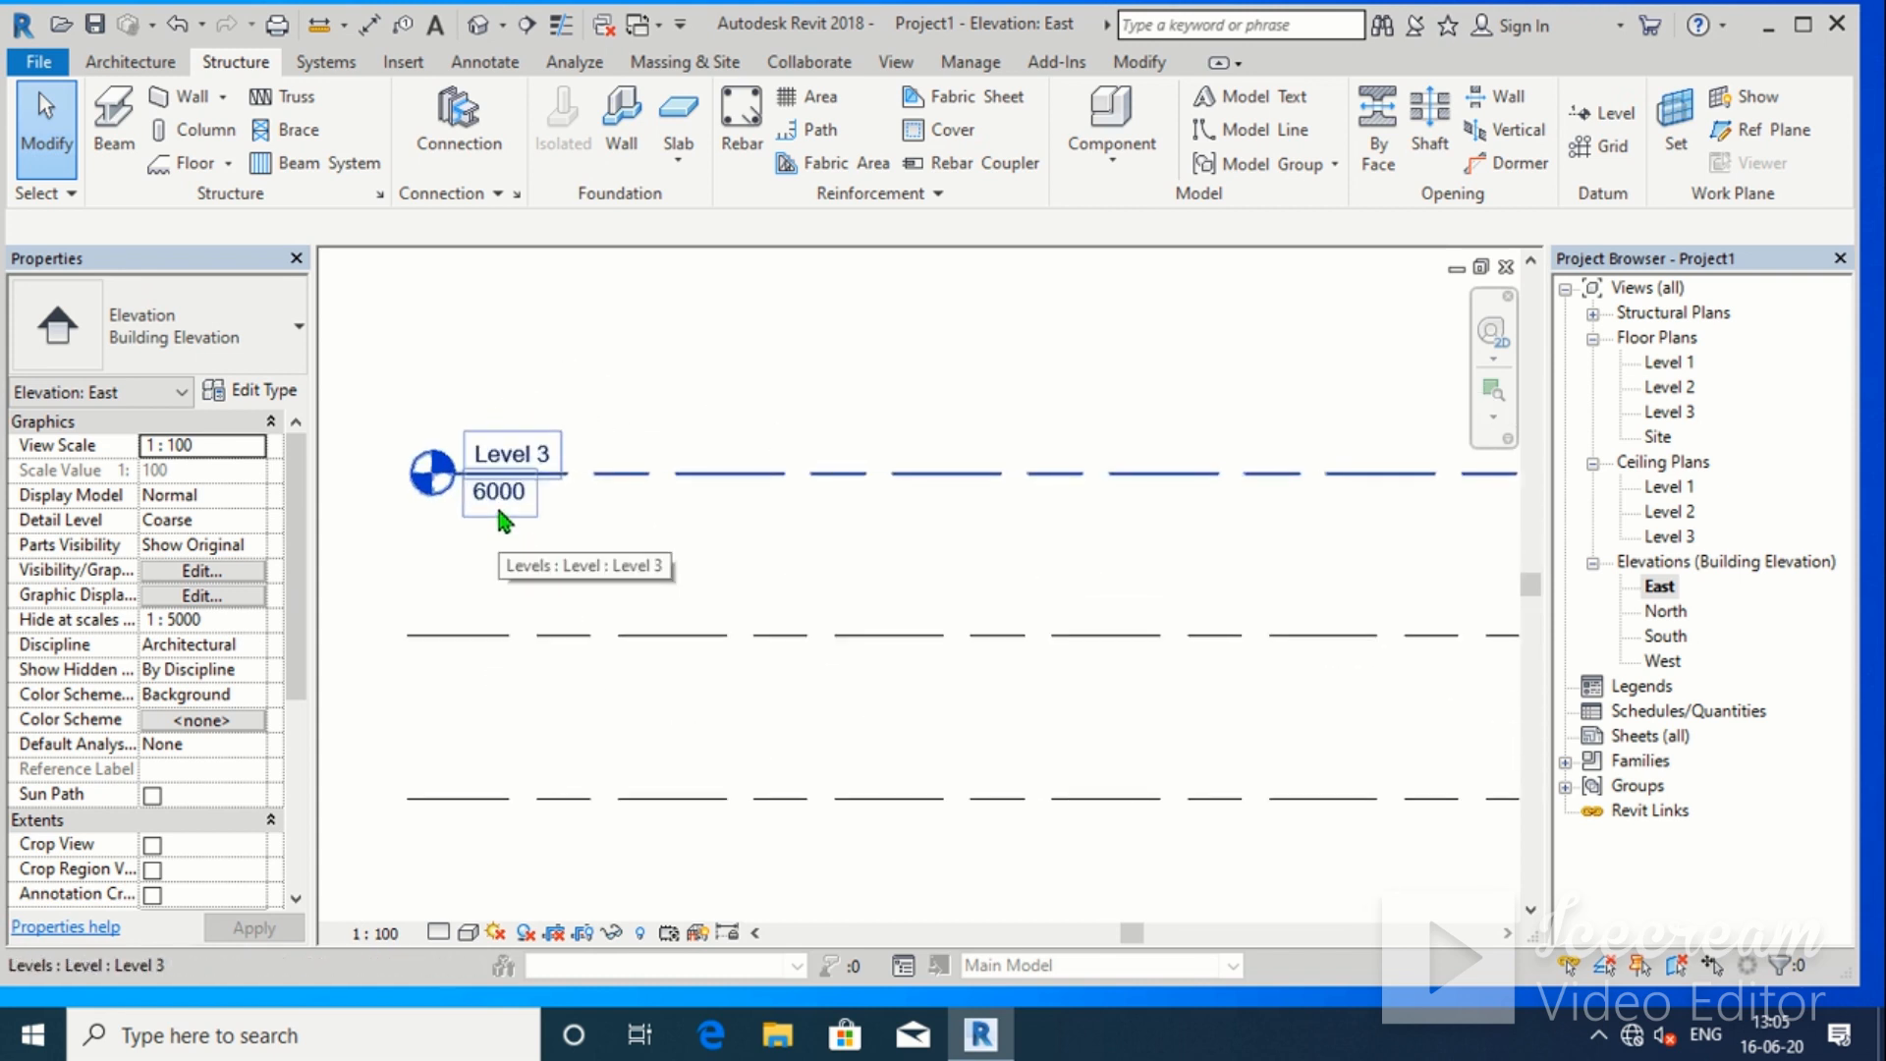
scroll(535, 519, down, 3)
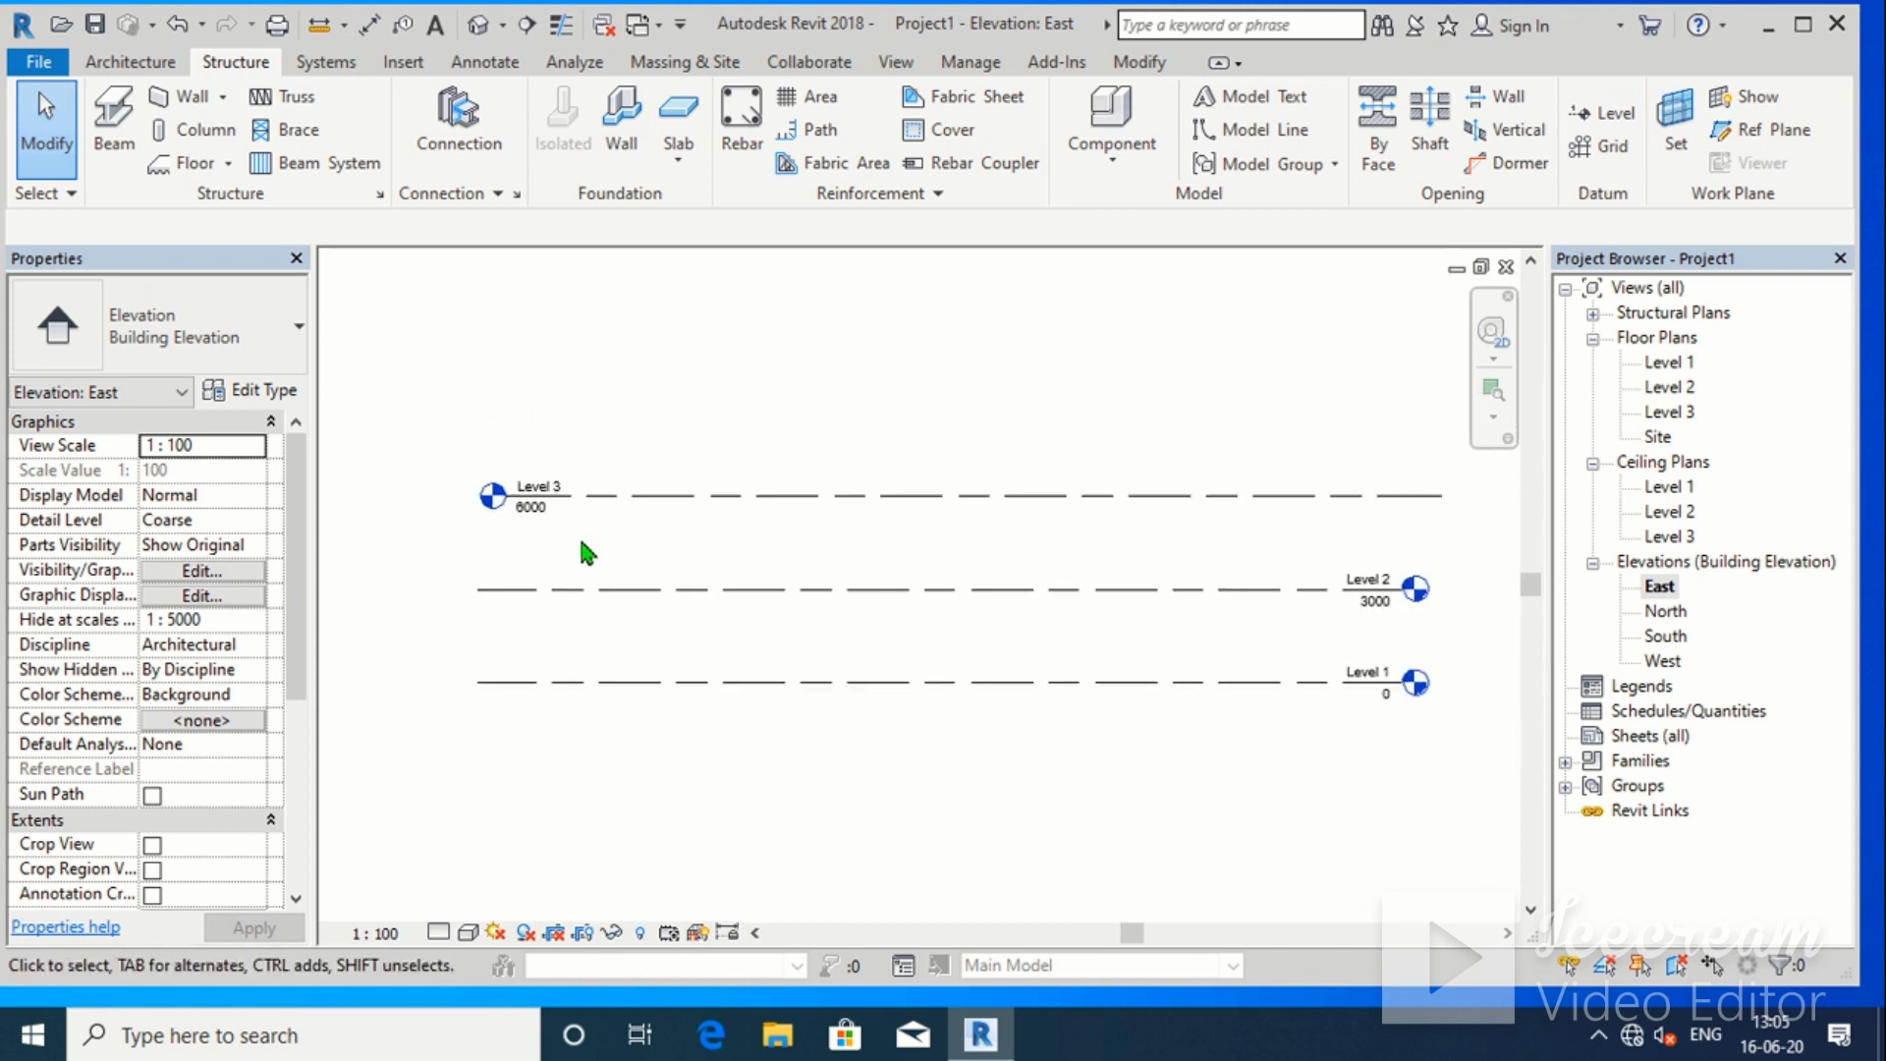
click(859, 681)
click(988, 635)
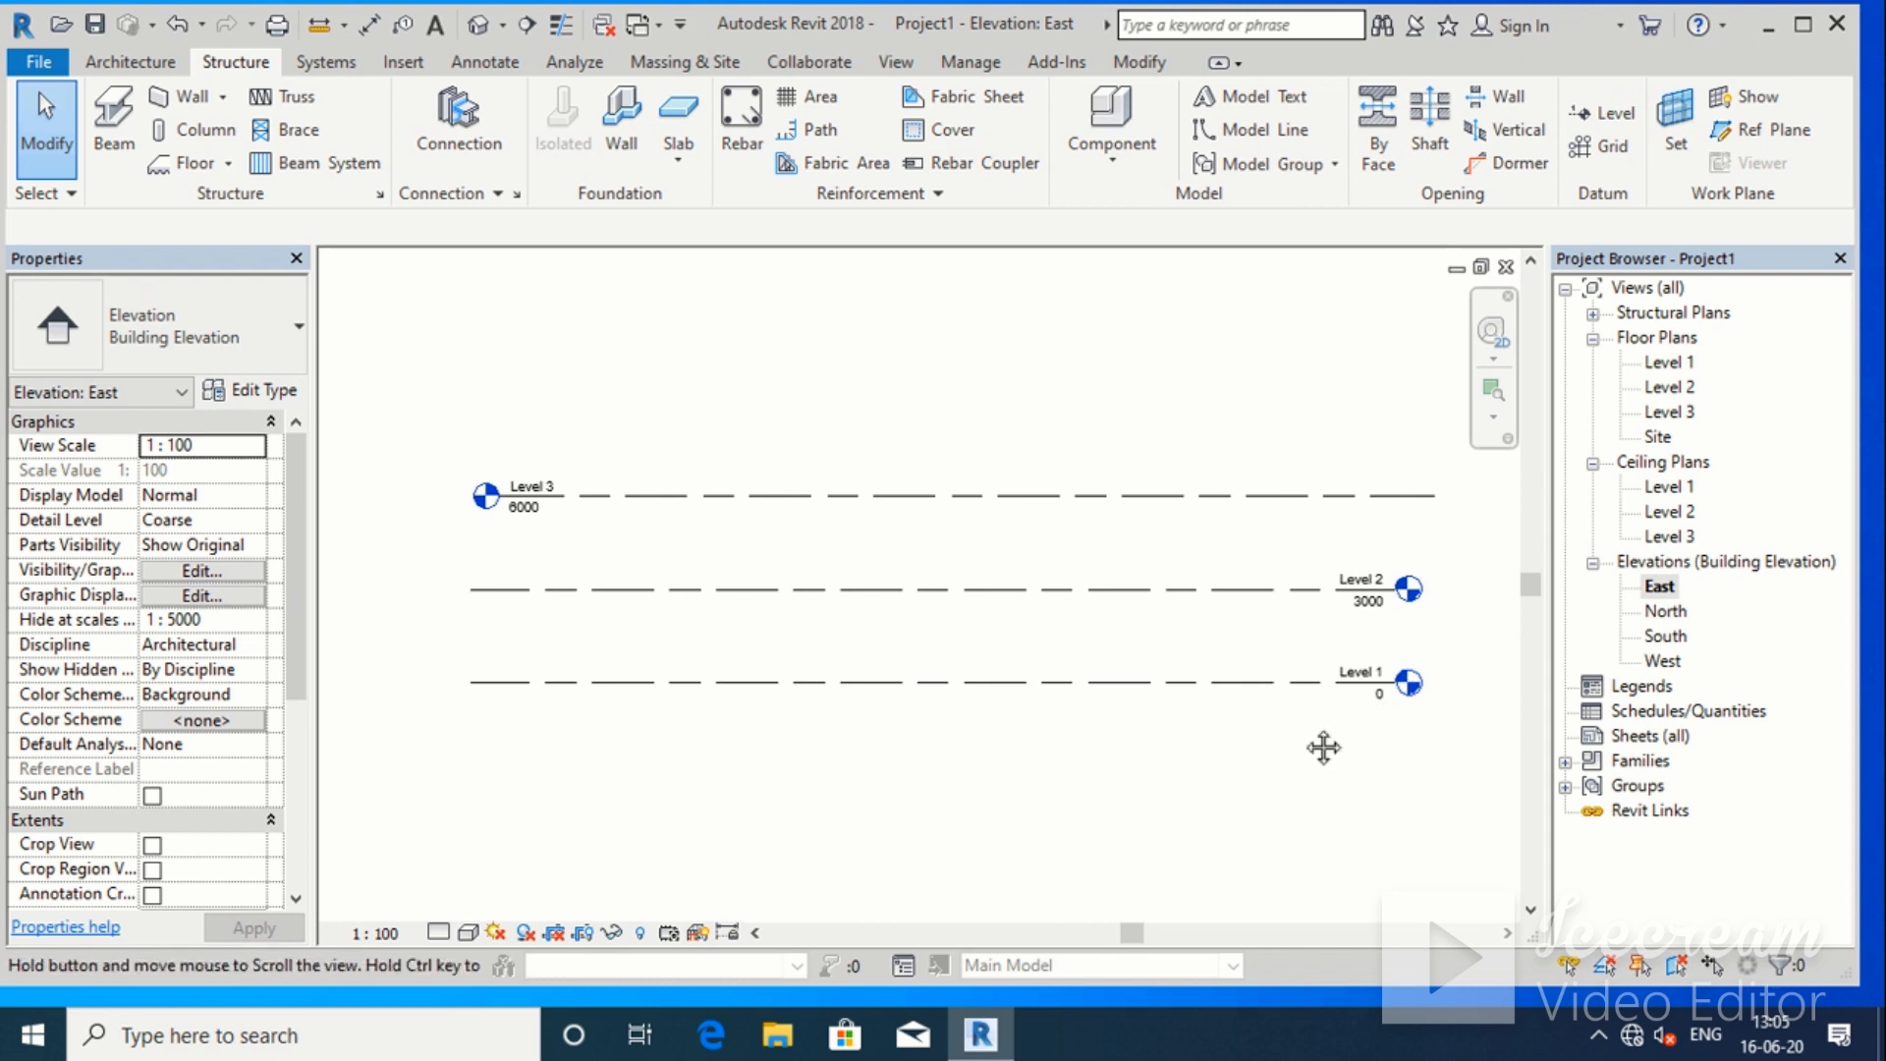
middle_drag(1321, 745, 1110, 693)
scroll(1240, 666, up, 1)
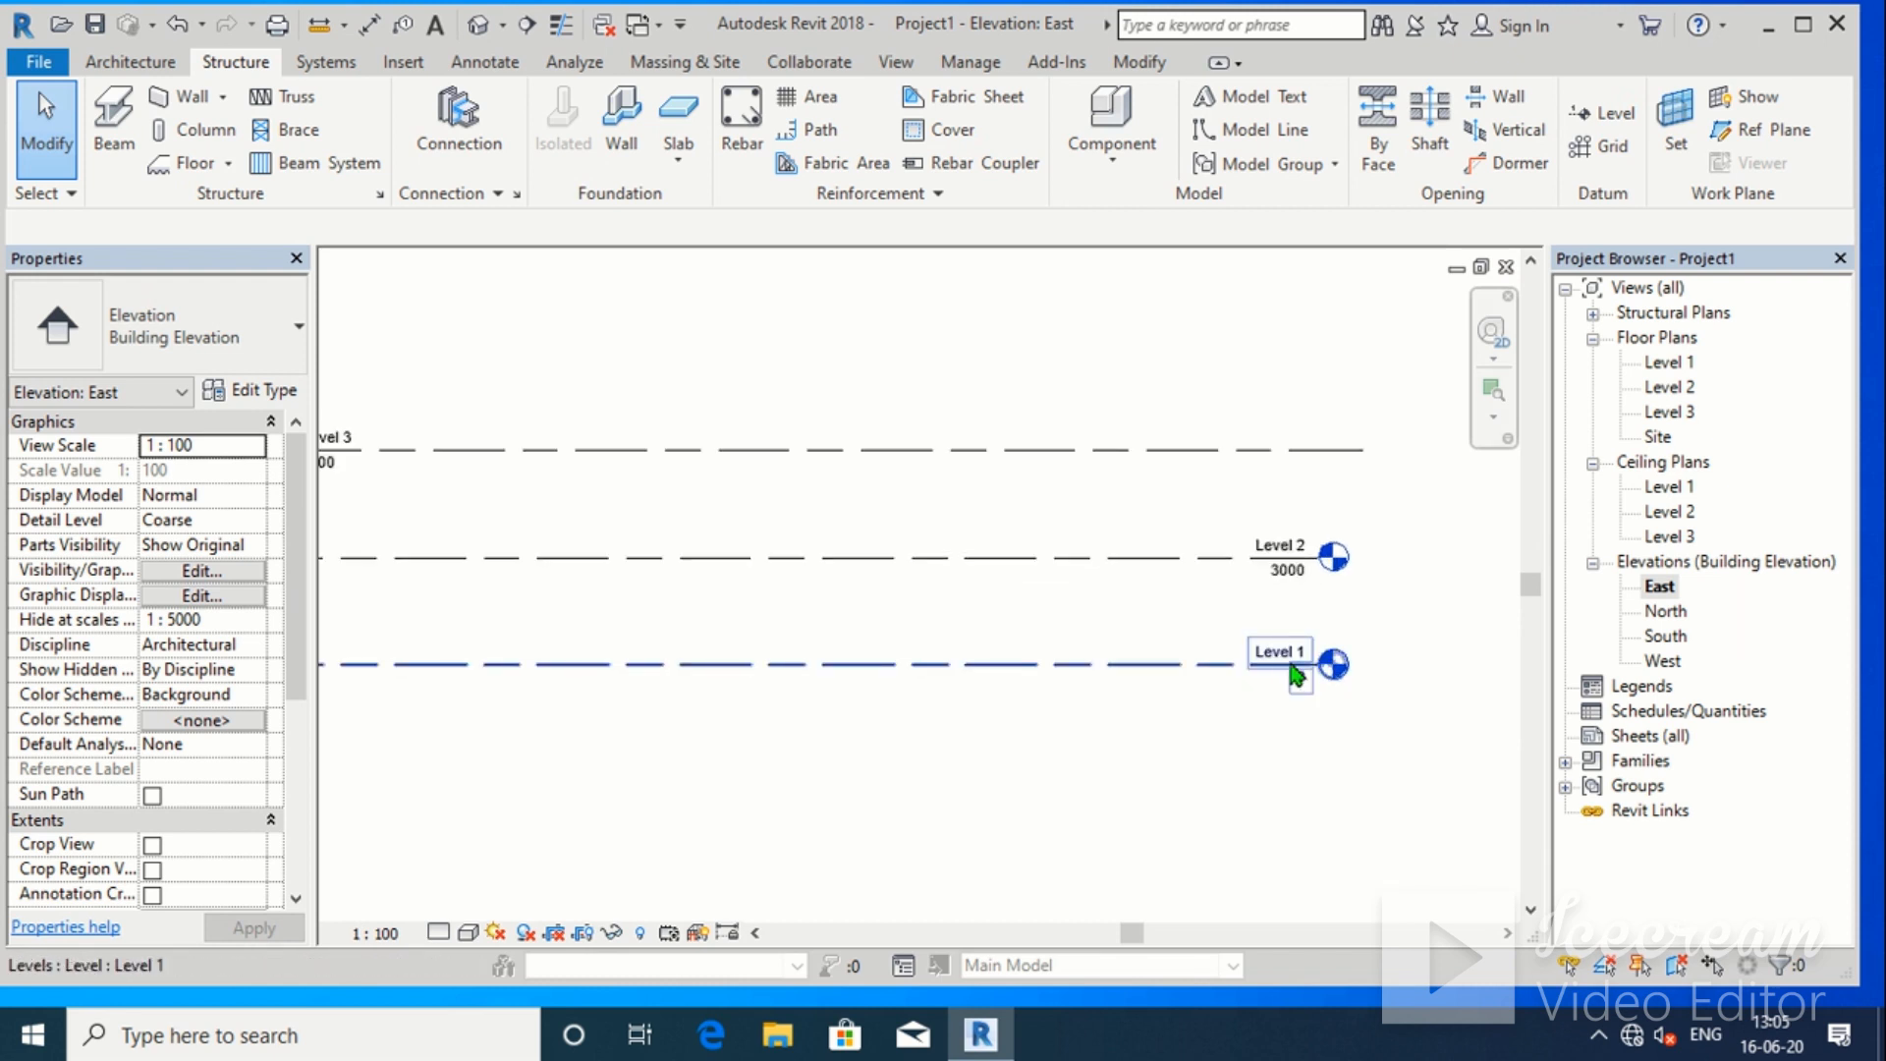
scroll(1291, 666, down, 1)
Hide the Level 3 head at the line's left end and show it at the right end, like Levels 1 and 2
middle_drag(655, 583, 699, 595)
scroll(550, 511, up, 2)
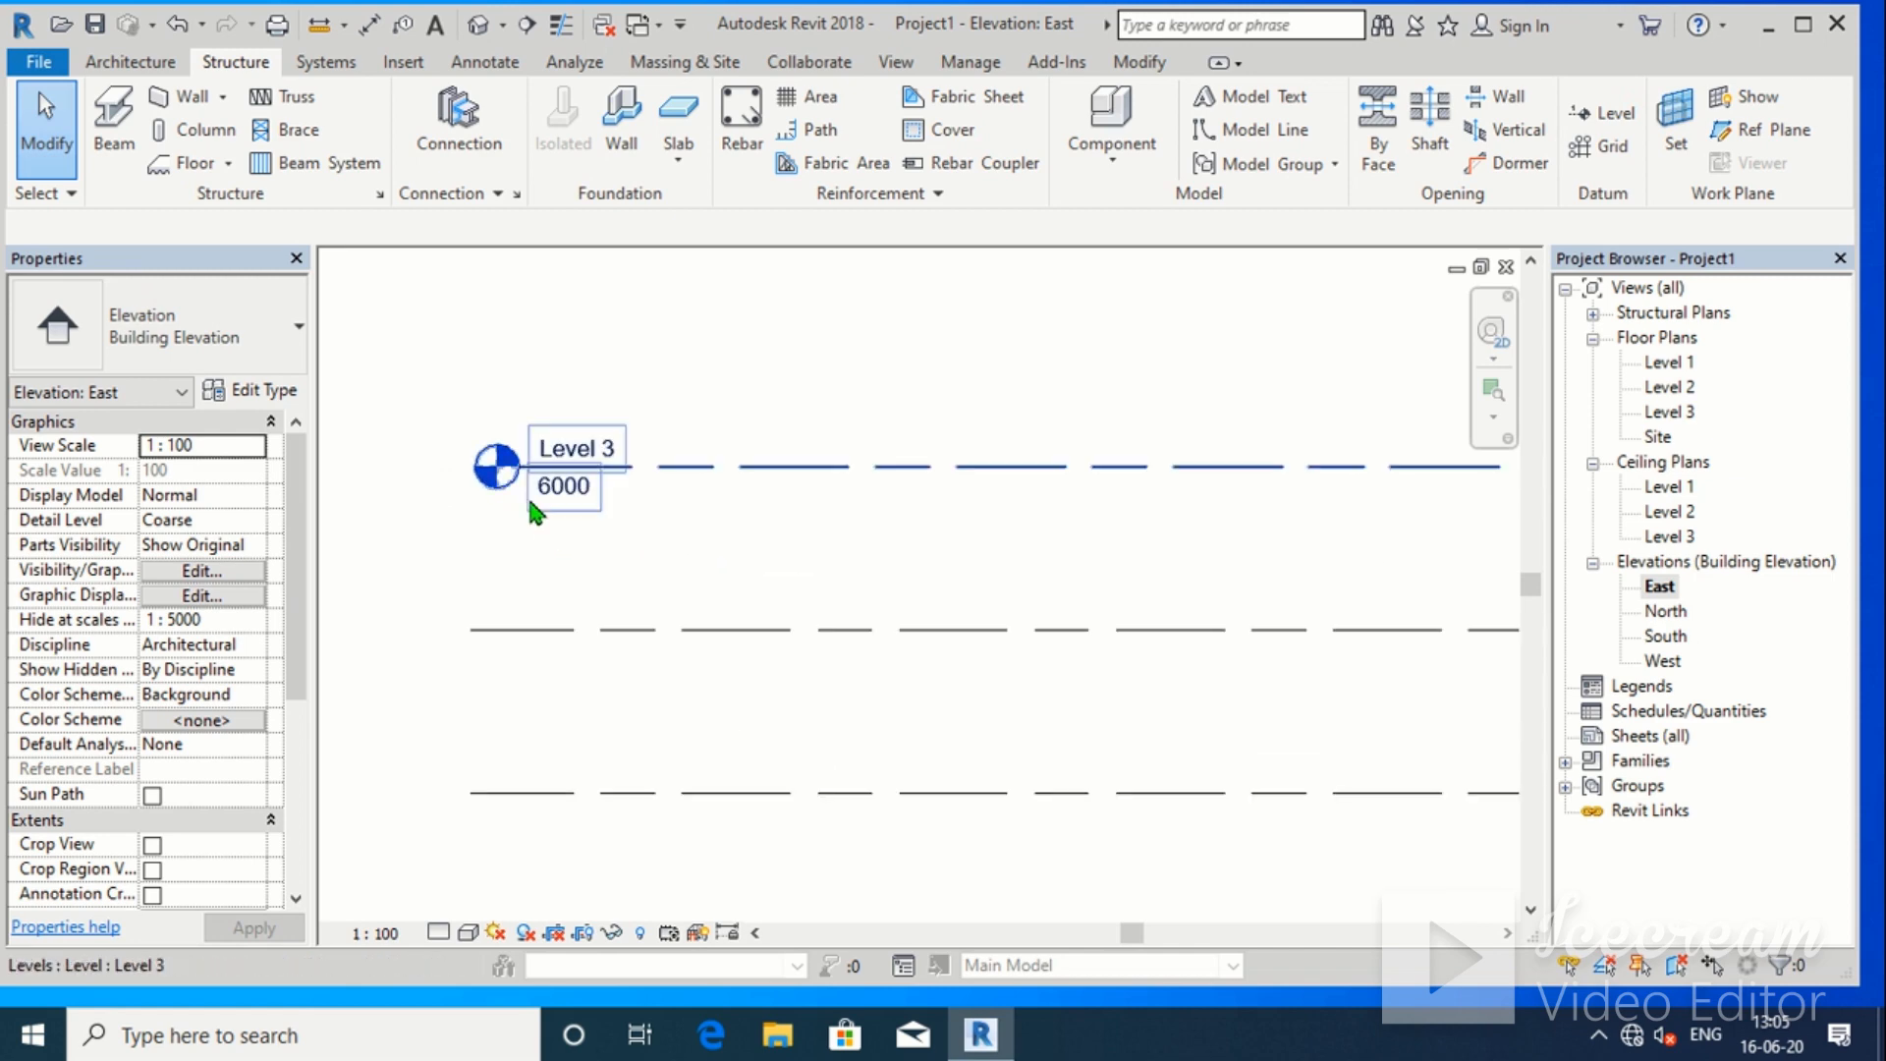
click(543, 478)
scroll(411, 479, down, 2)
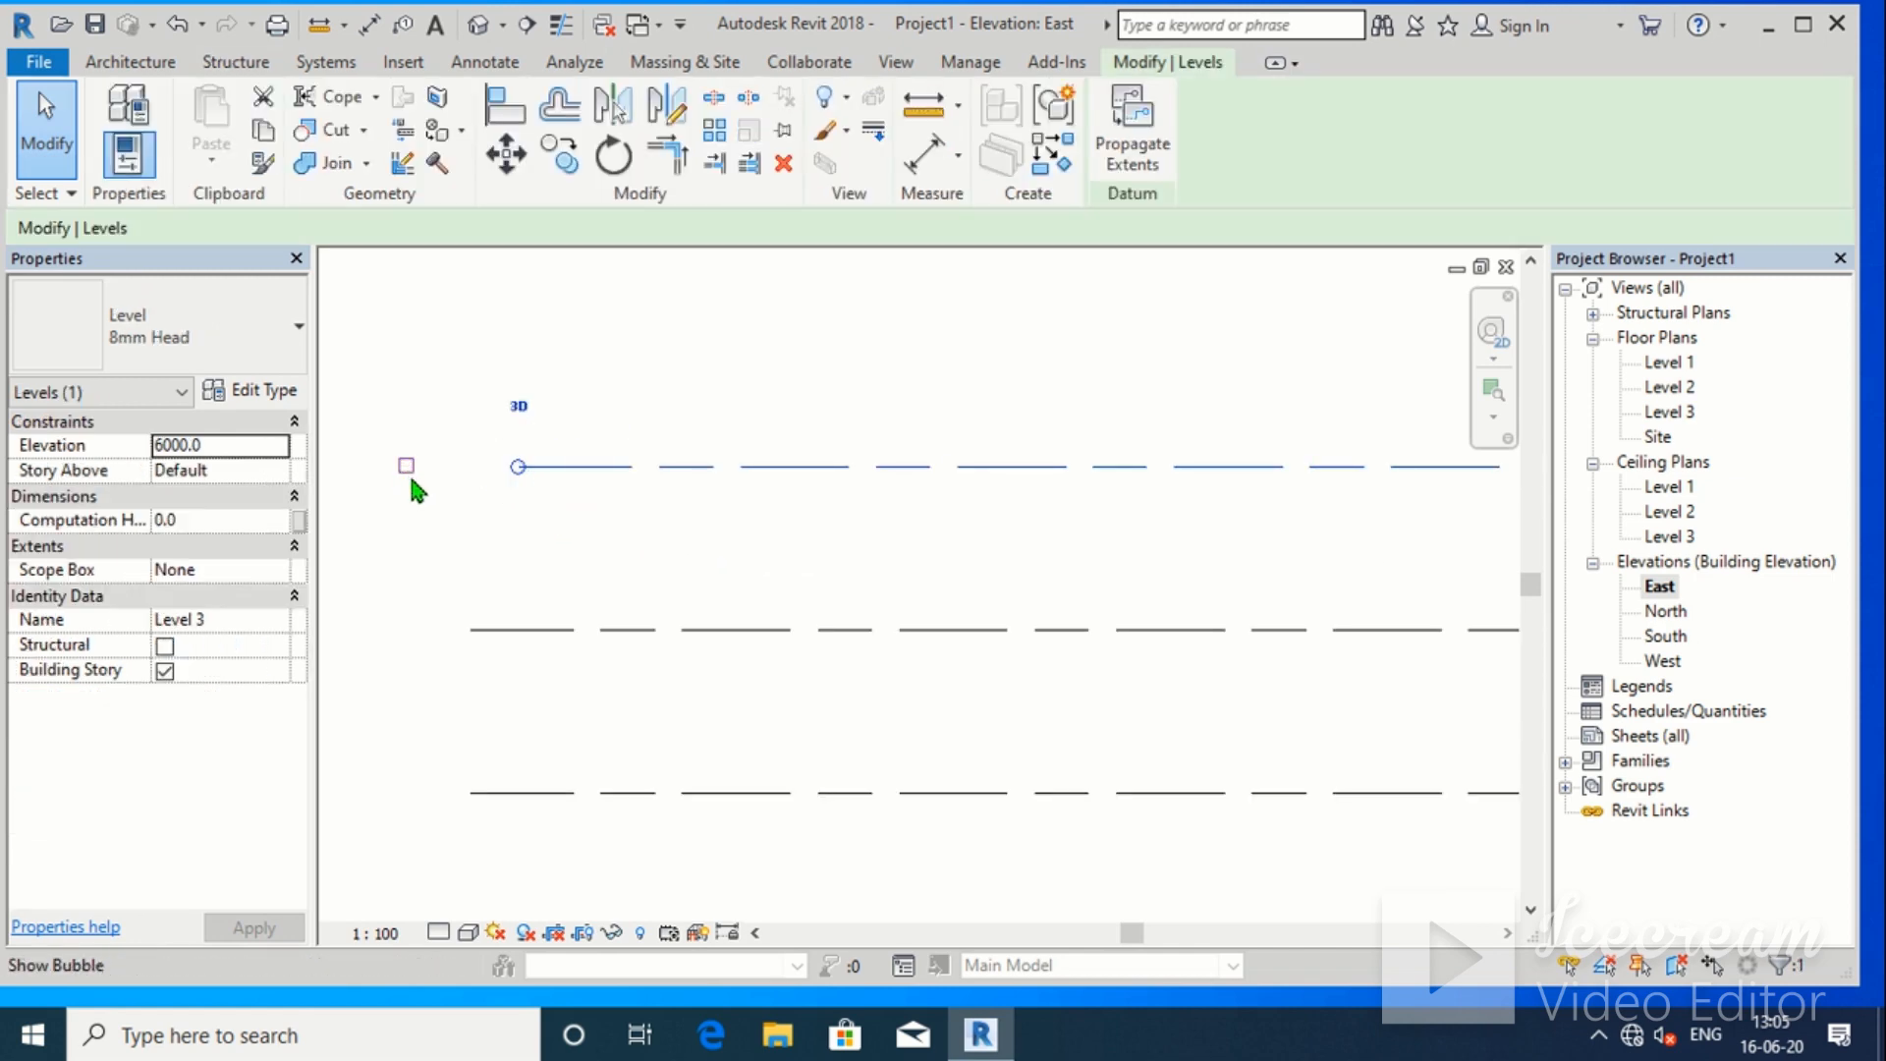
scroll(1341, 496, up, 2)
click(1317, 478)
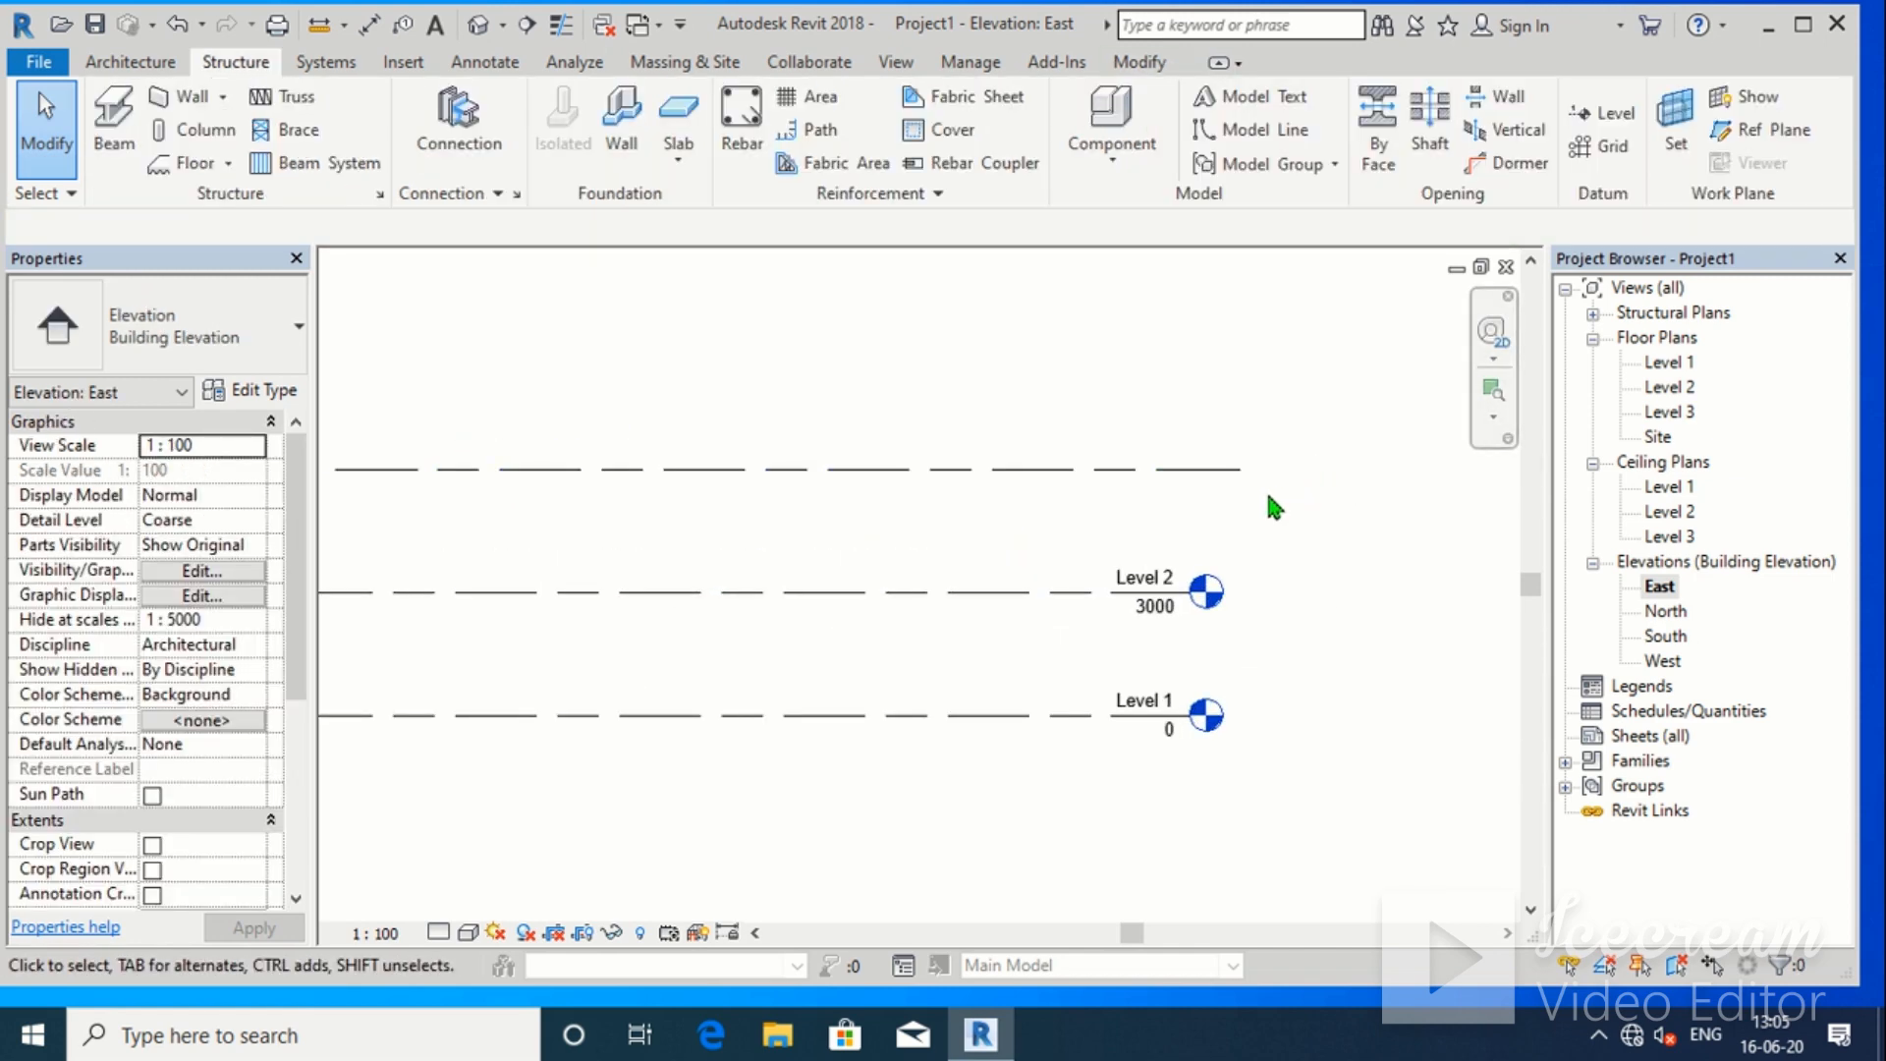
click(1236, 471)
click(1323, 468)
click(1279, 518)
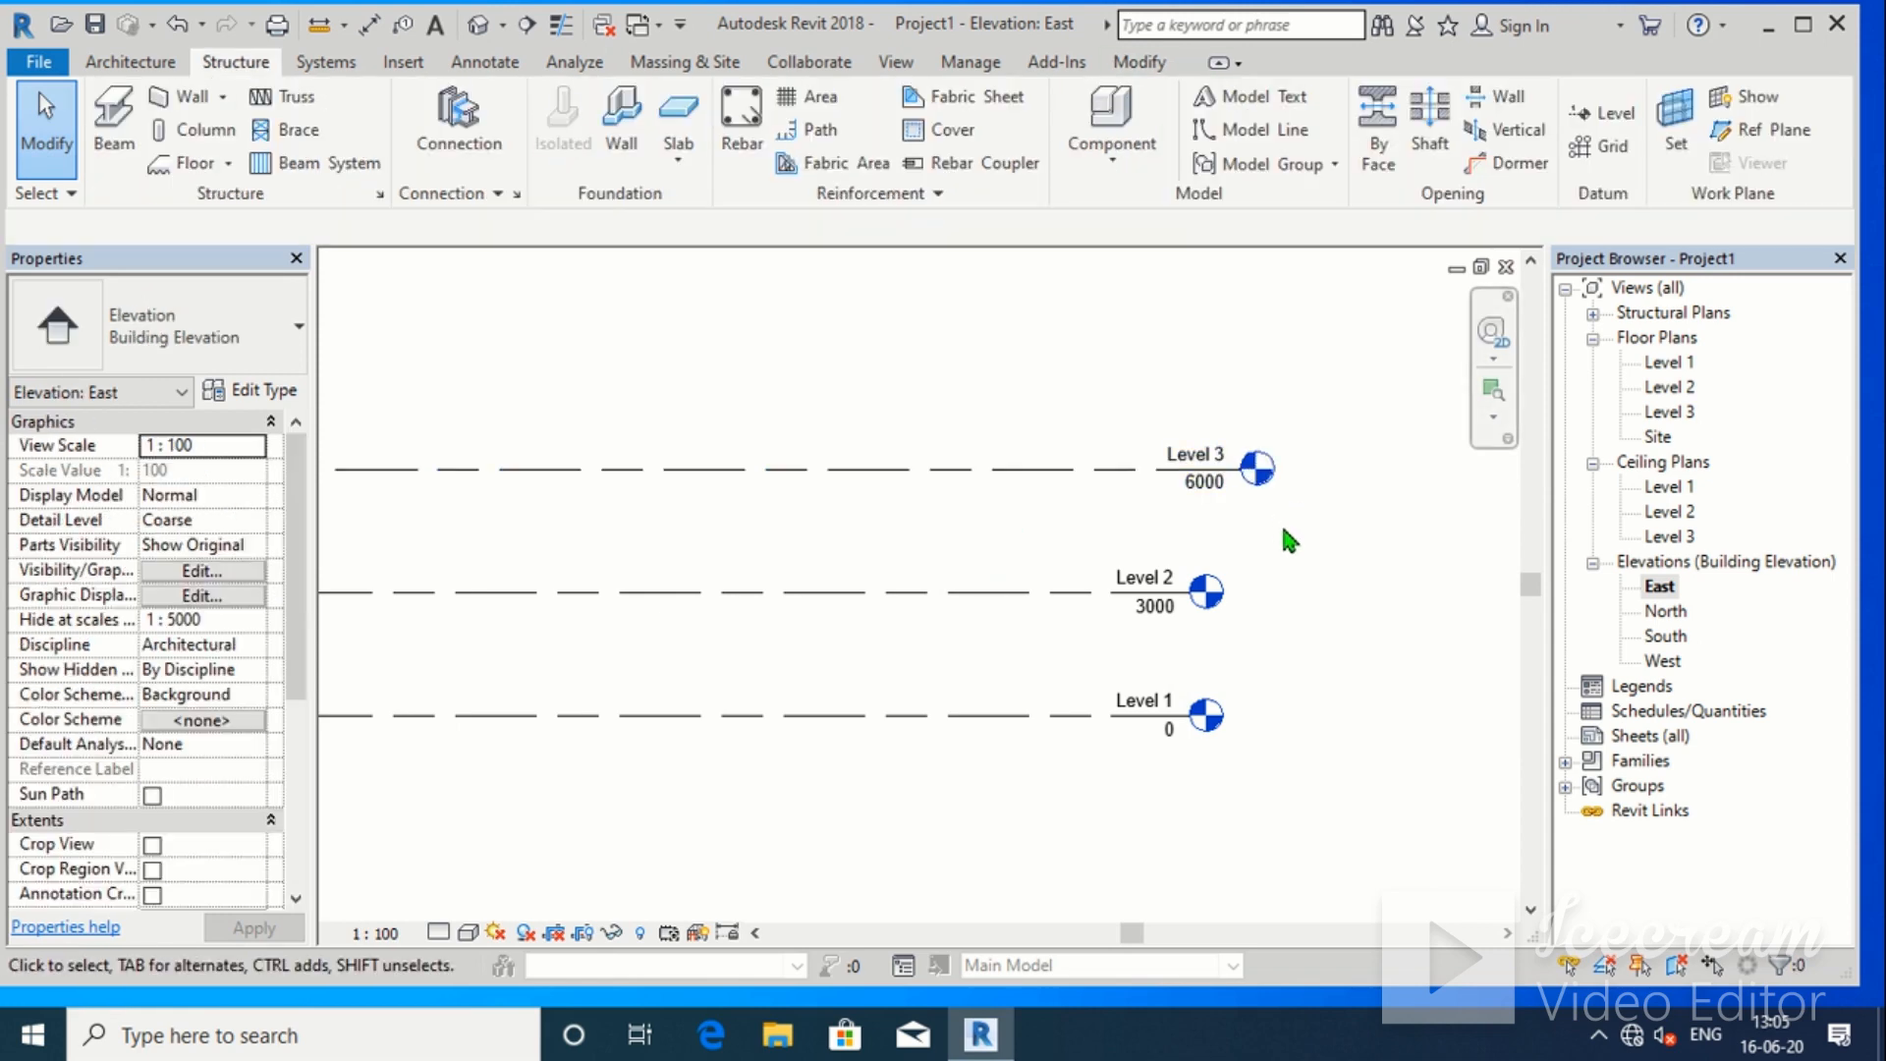
Check the three level lines in the East elevation and open the Level 1 floor plan
scroll(1286, 536, down, 2)
scroll(1276, 550, down, 2)
scroll(884, 535, up, 2)
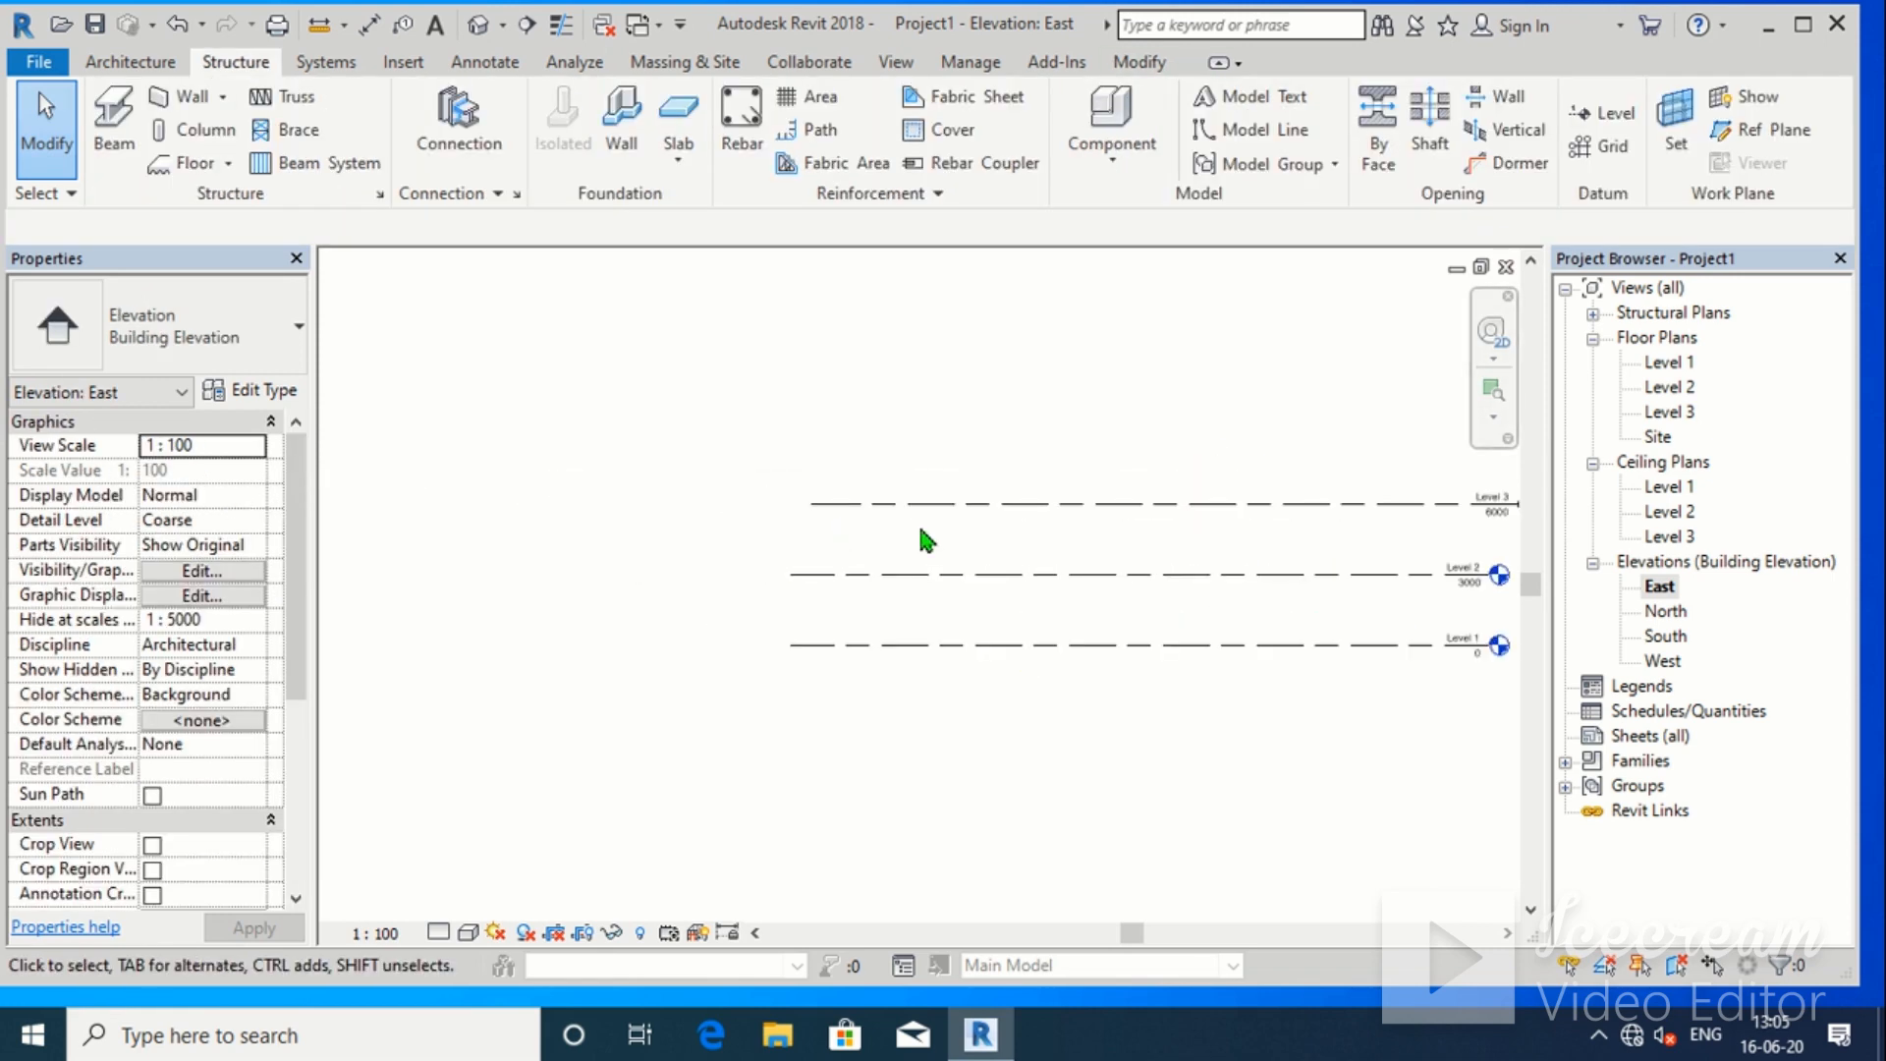
scroll(983, 550, down, 2)
middle_drag(1200, 601, 1114, 580)
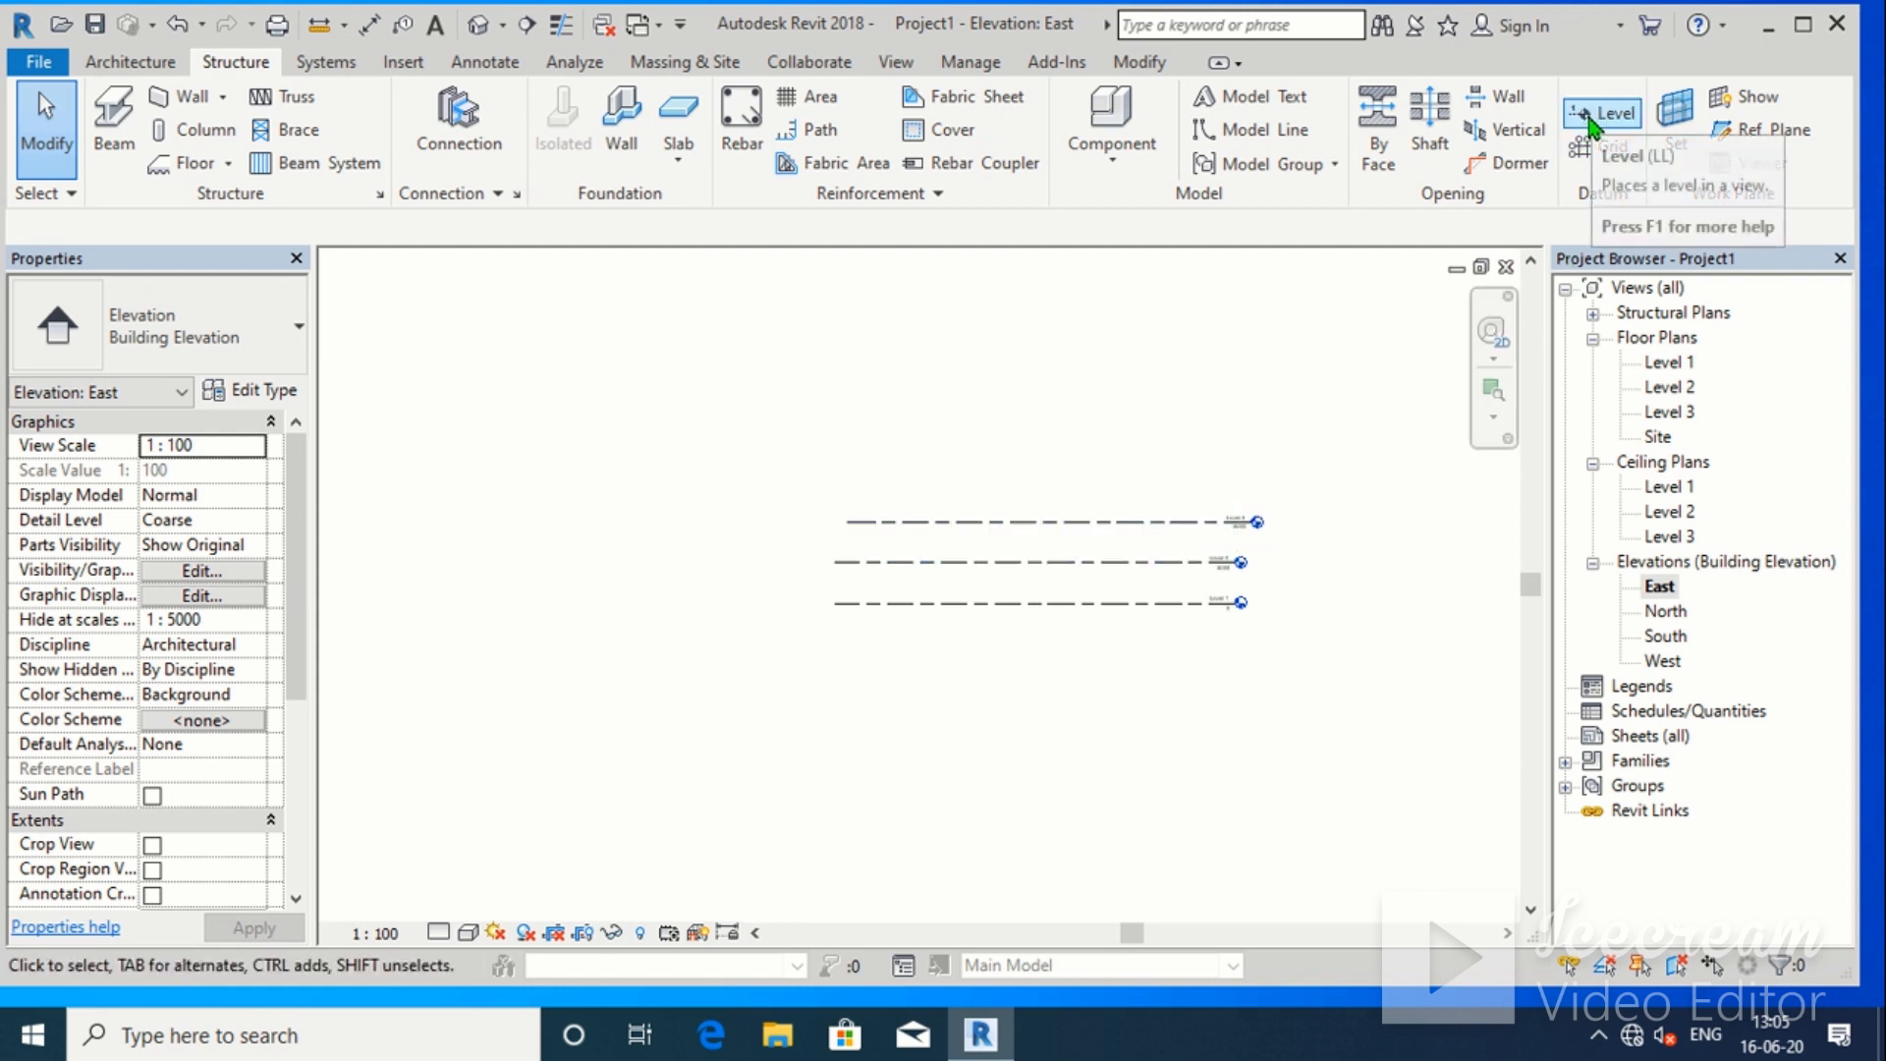
double_click(1663, 363)
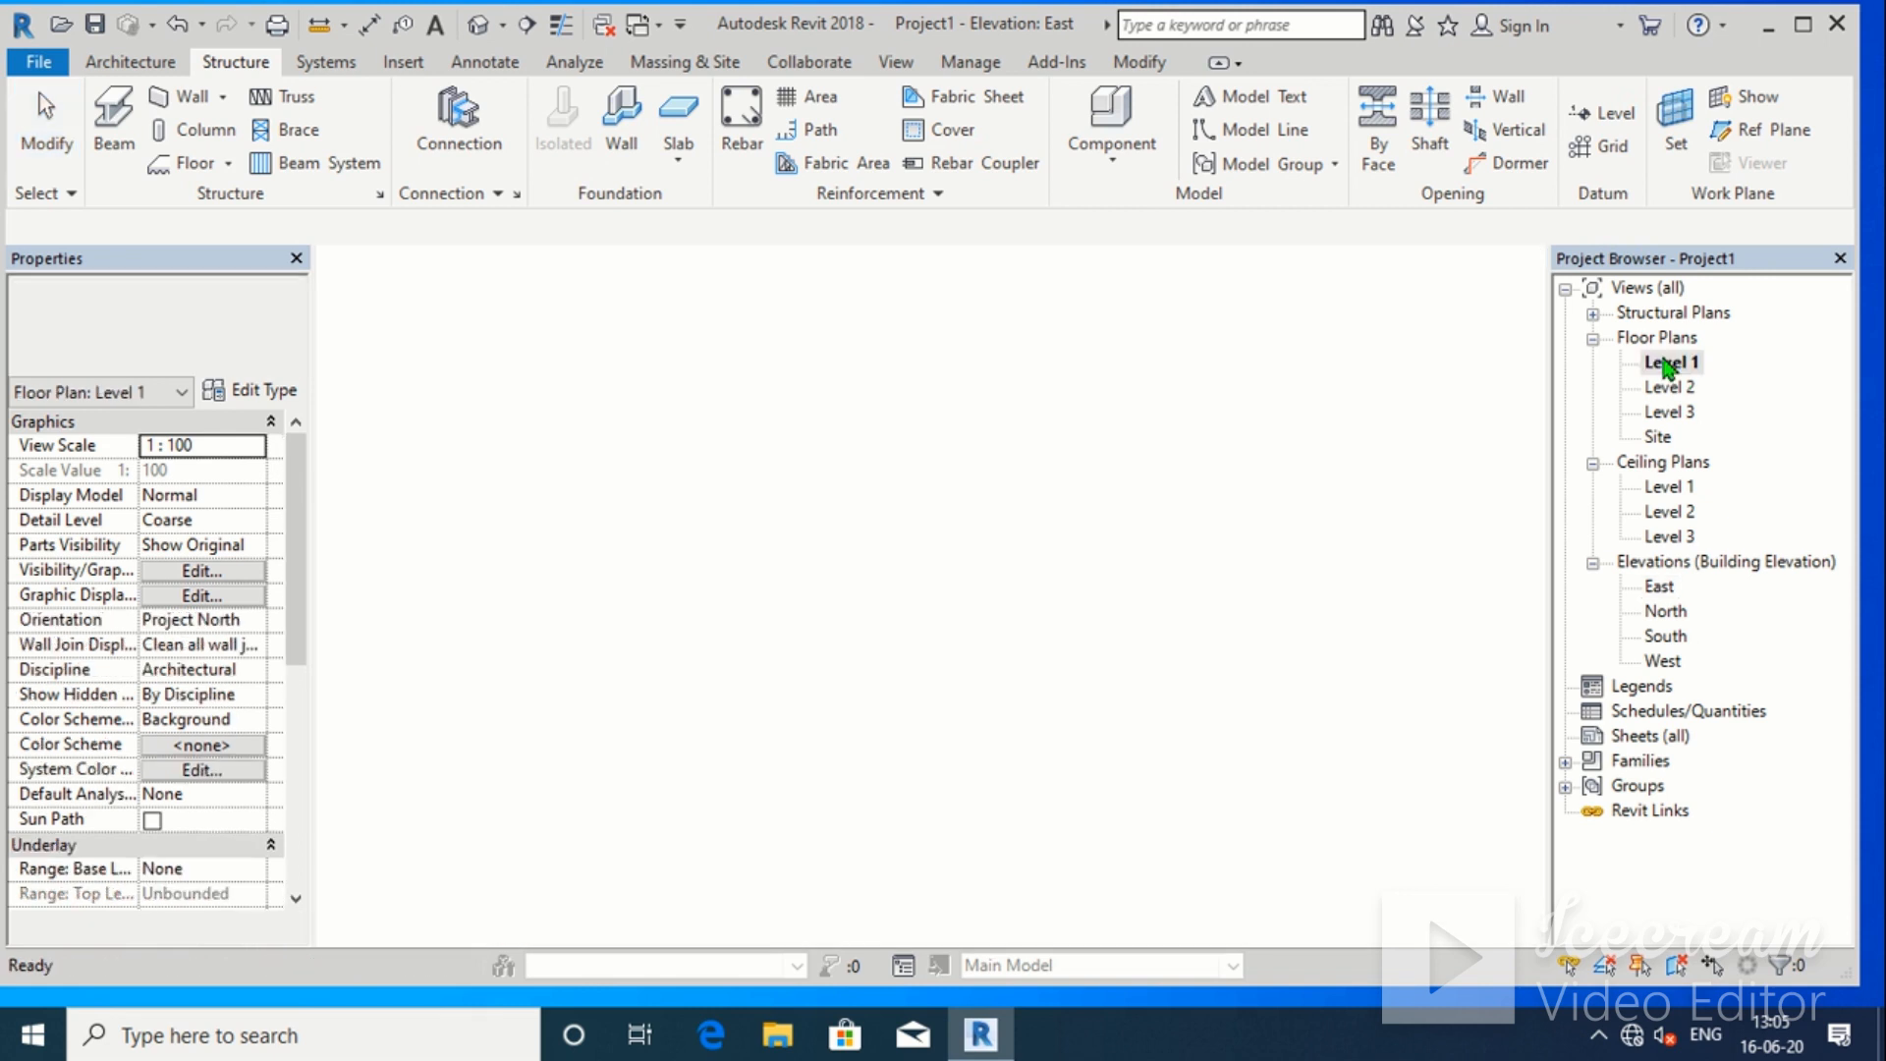
middle_drag(1139, 457, 1099, 450)
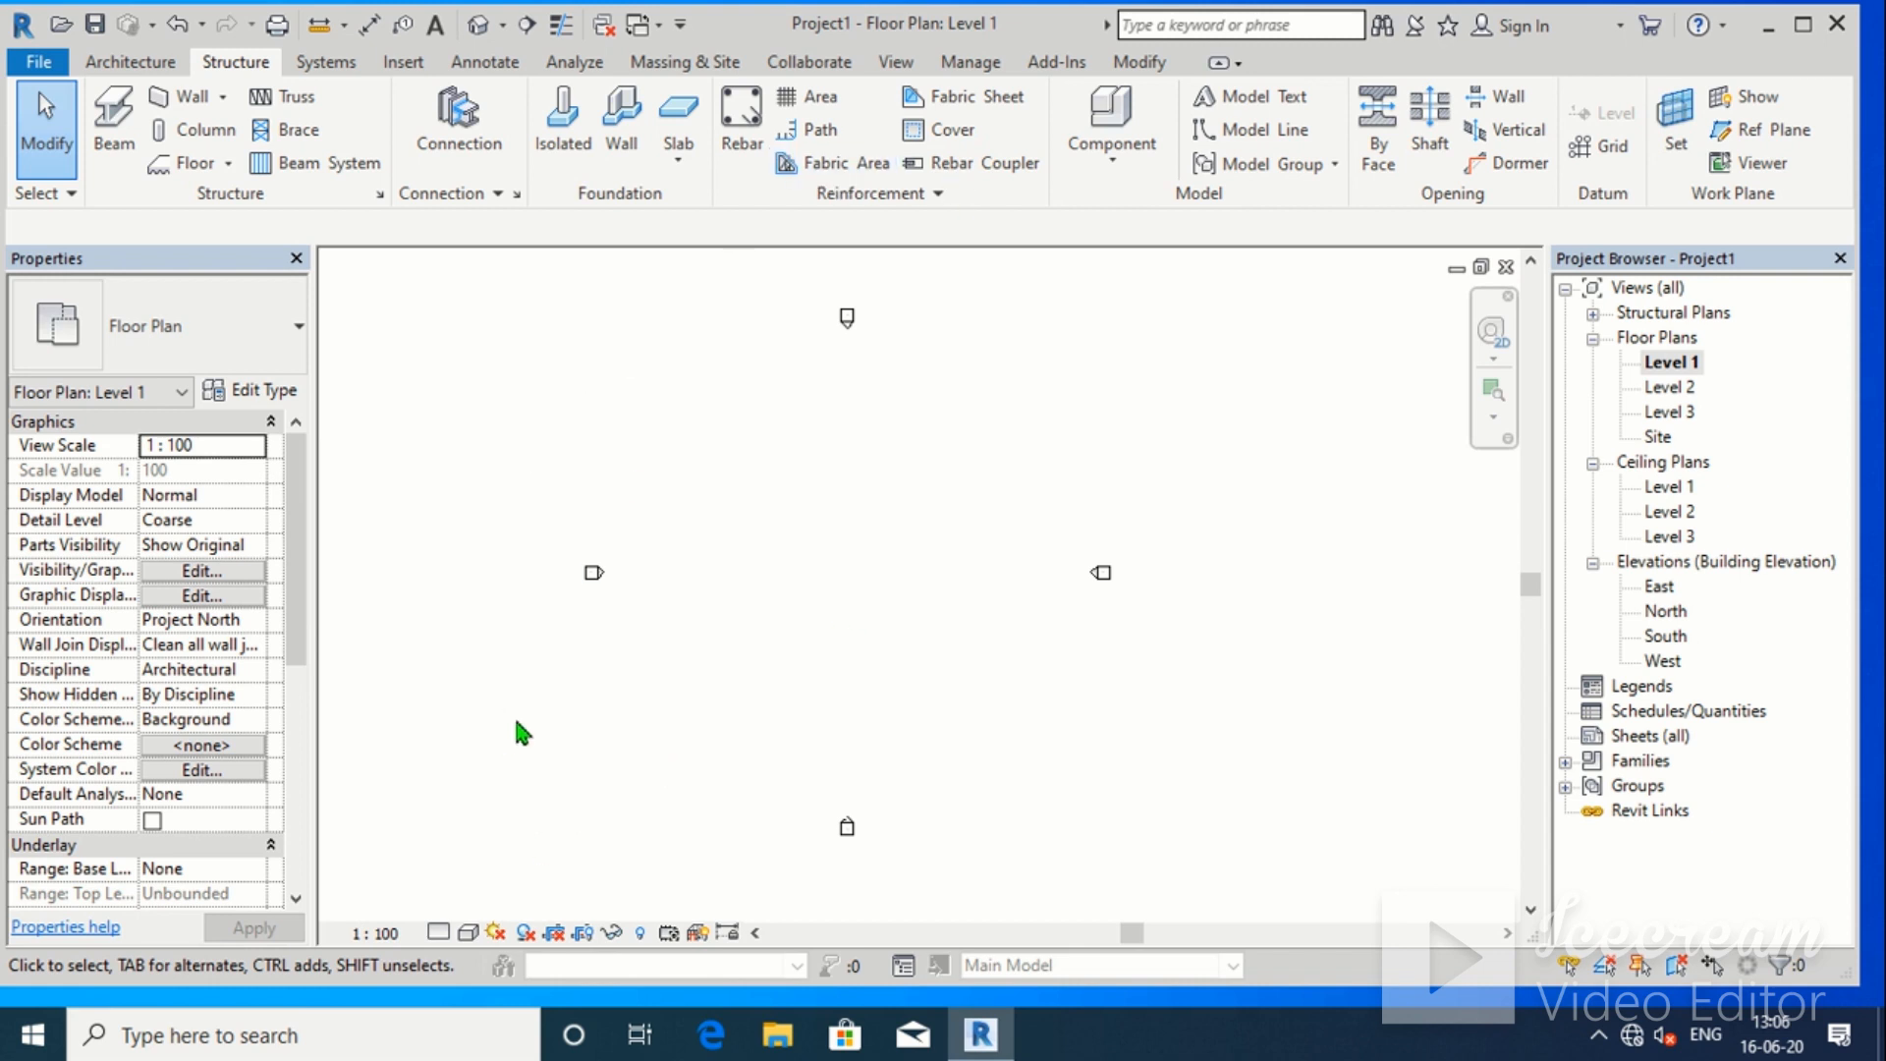
Load the M_Concrete-Square-Column family from the India library's Structural Columns > Concrete folder into the project
click(400, 63)
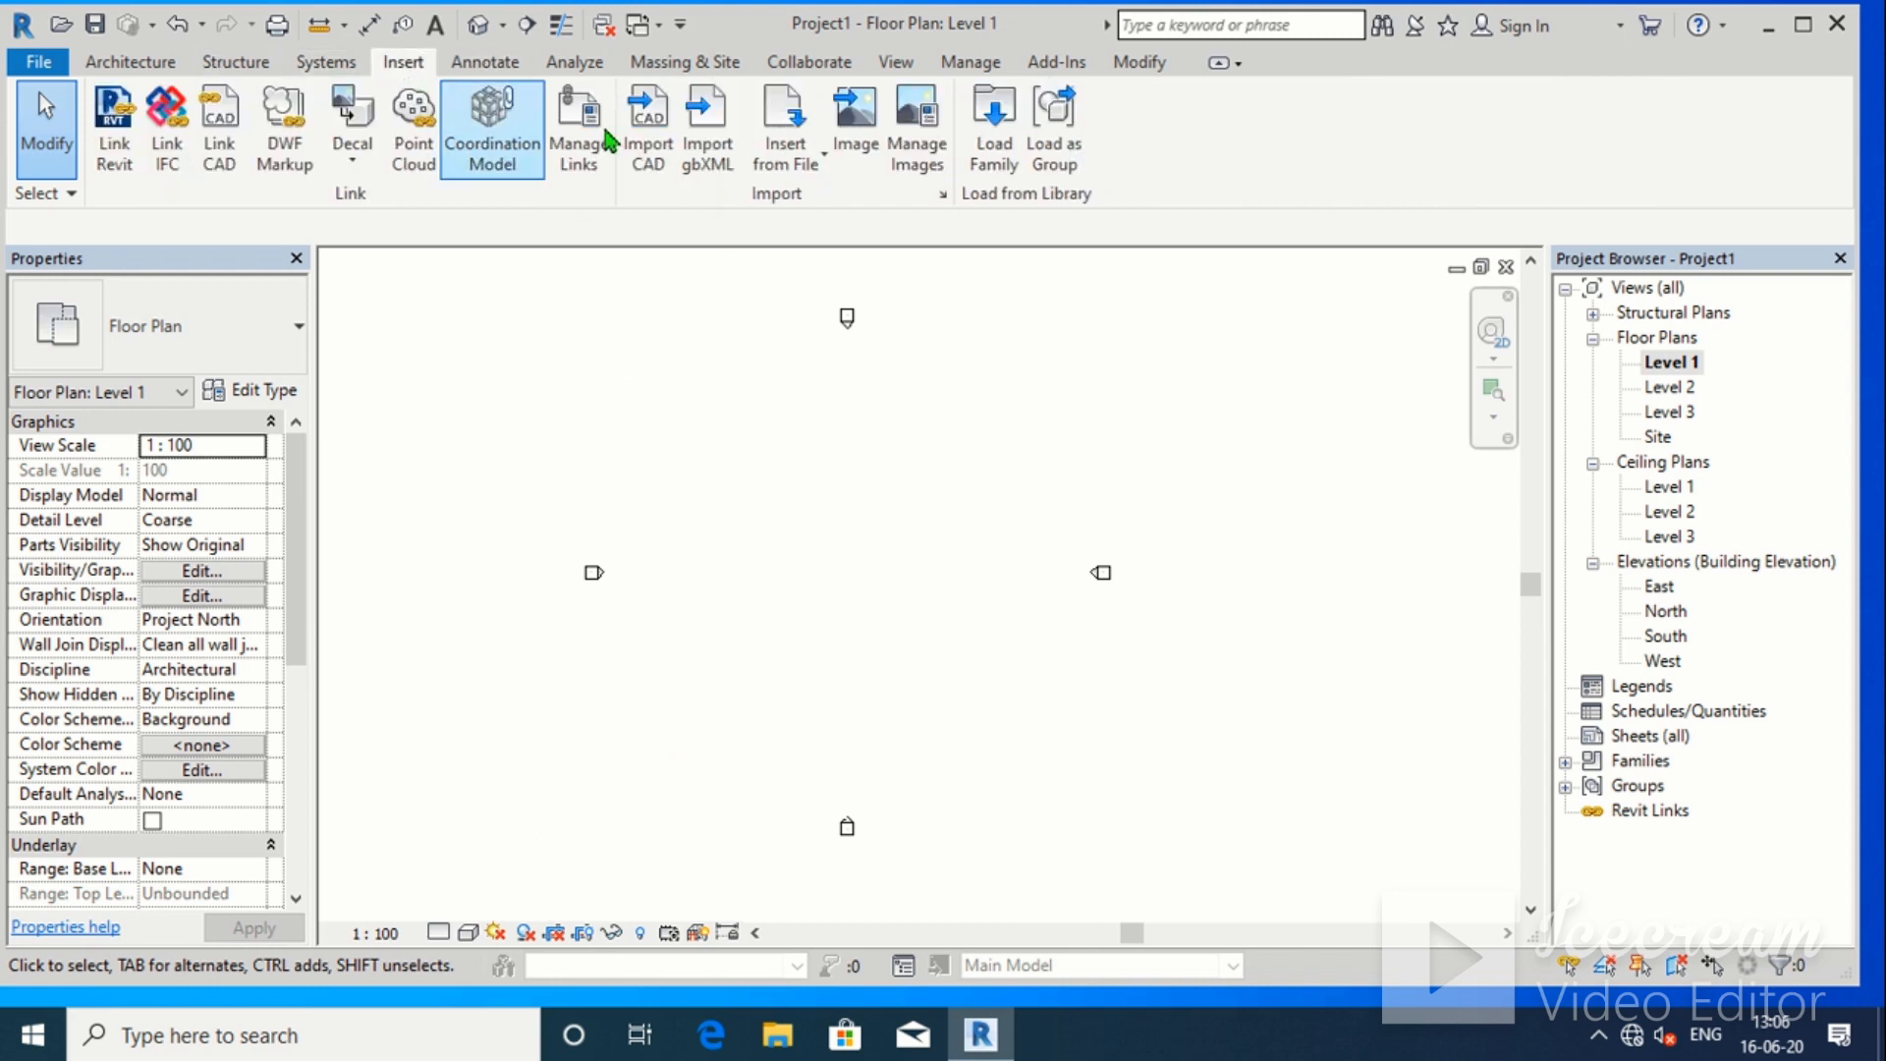
click(993, 147)
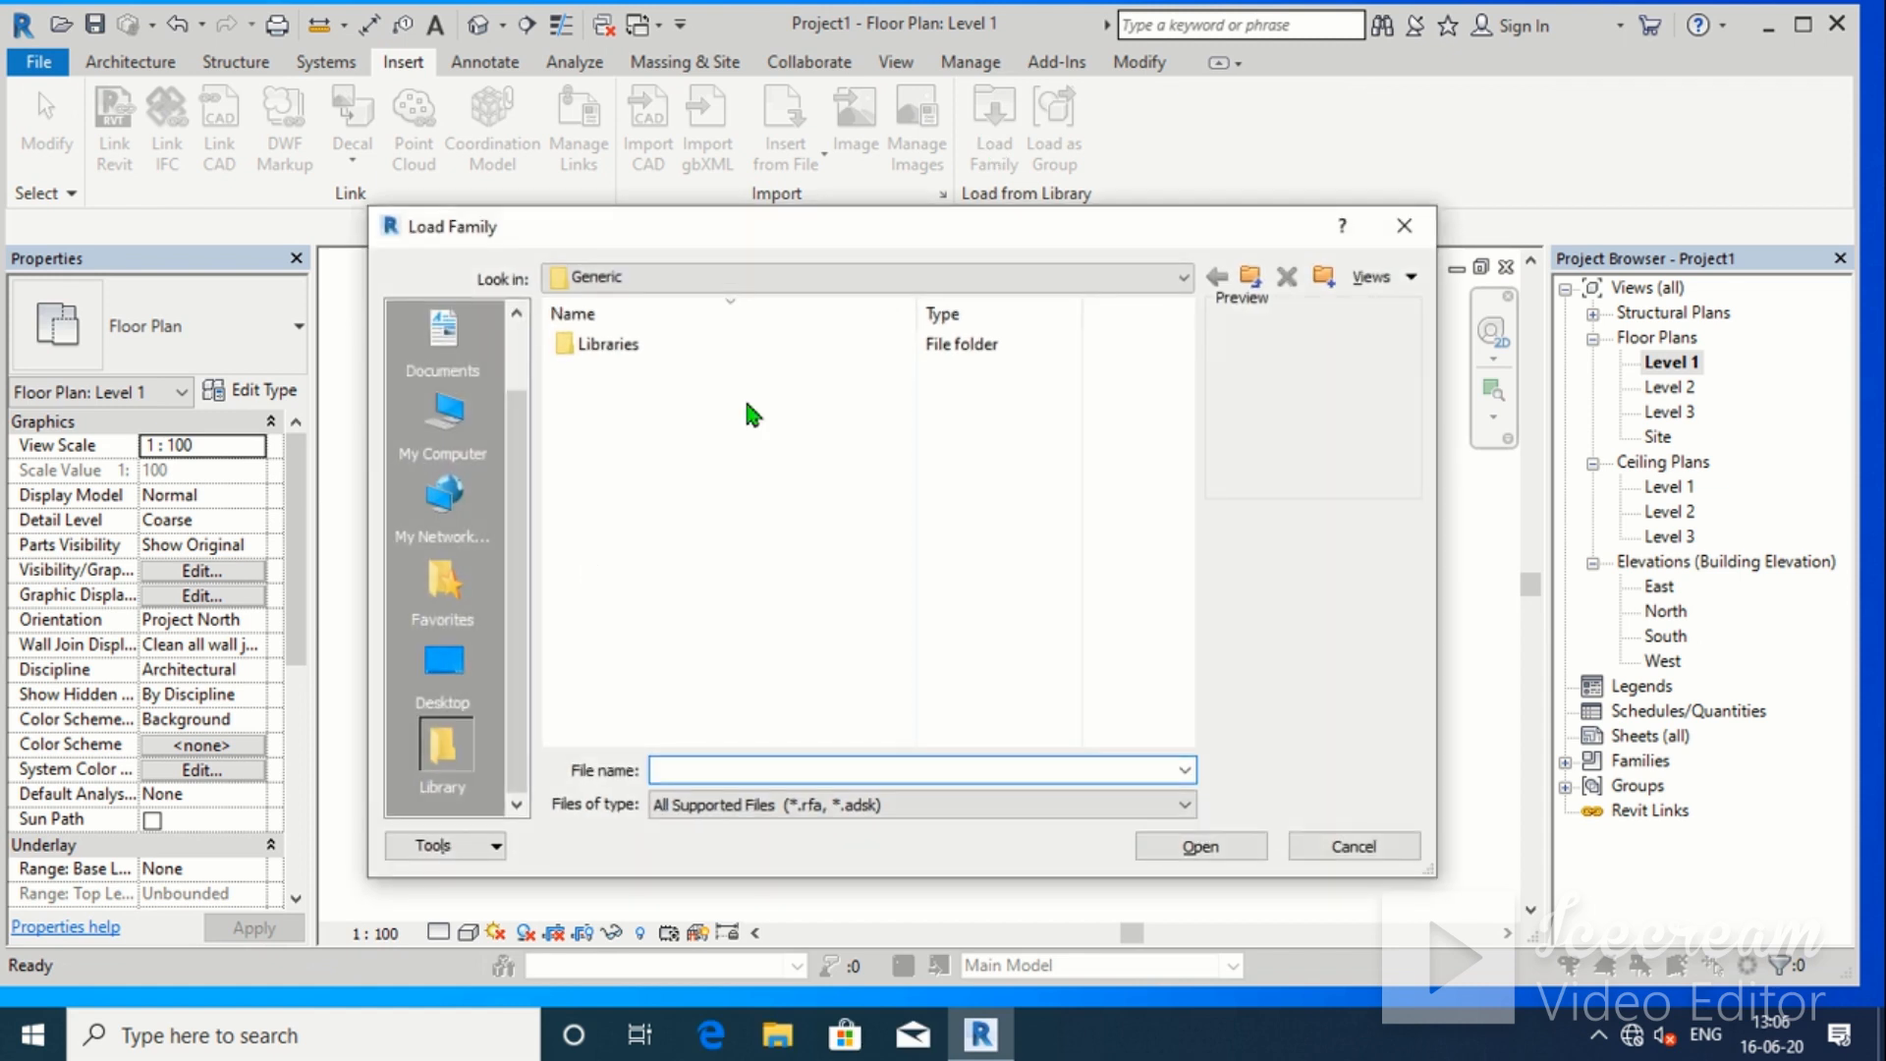
double_click(753, 345)
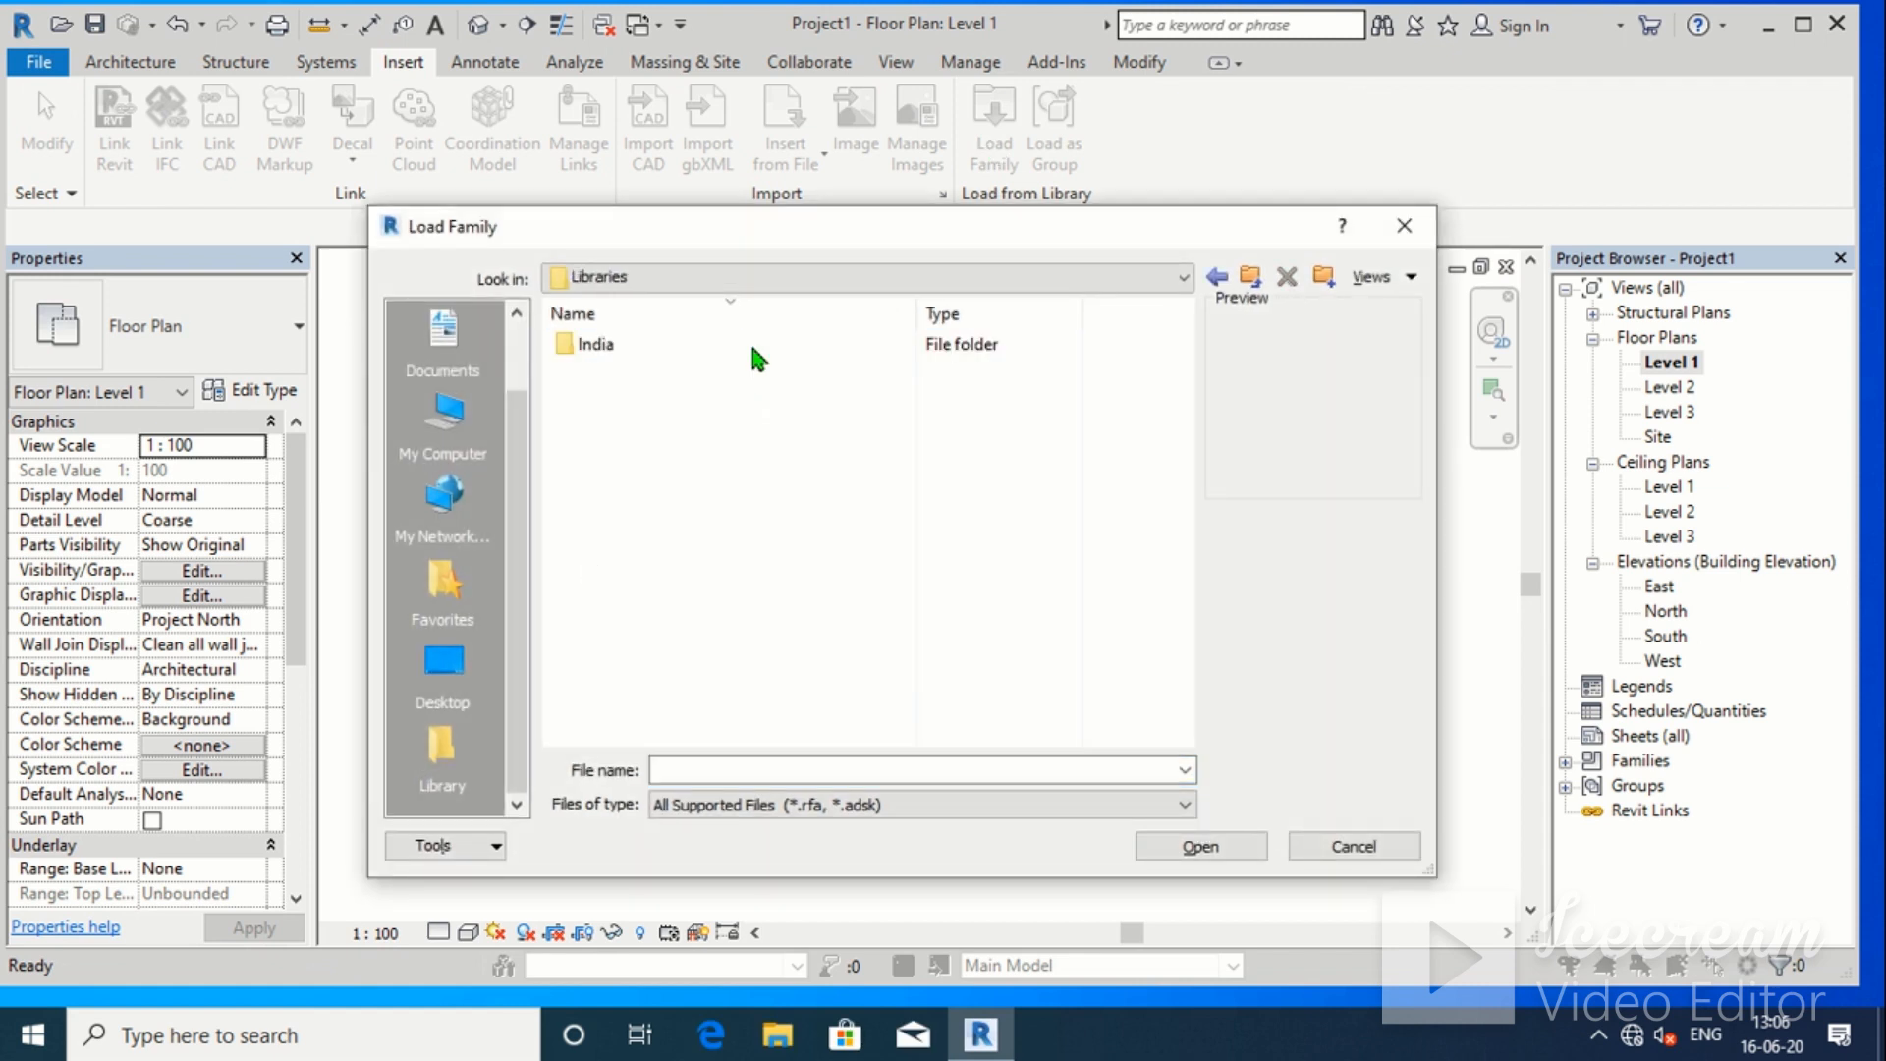
double_click(754, 346)
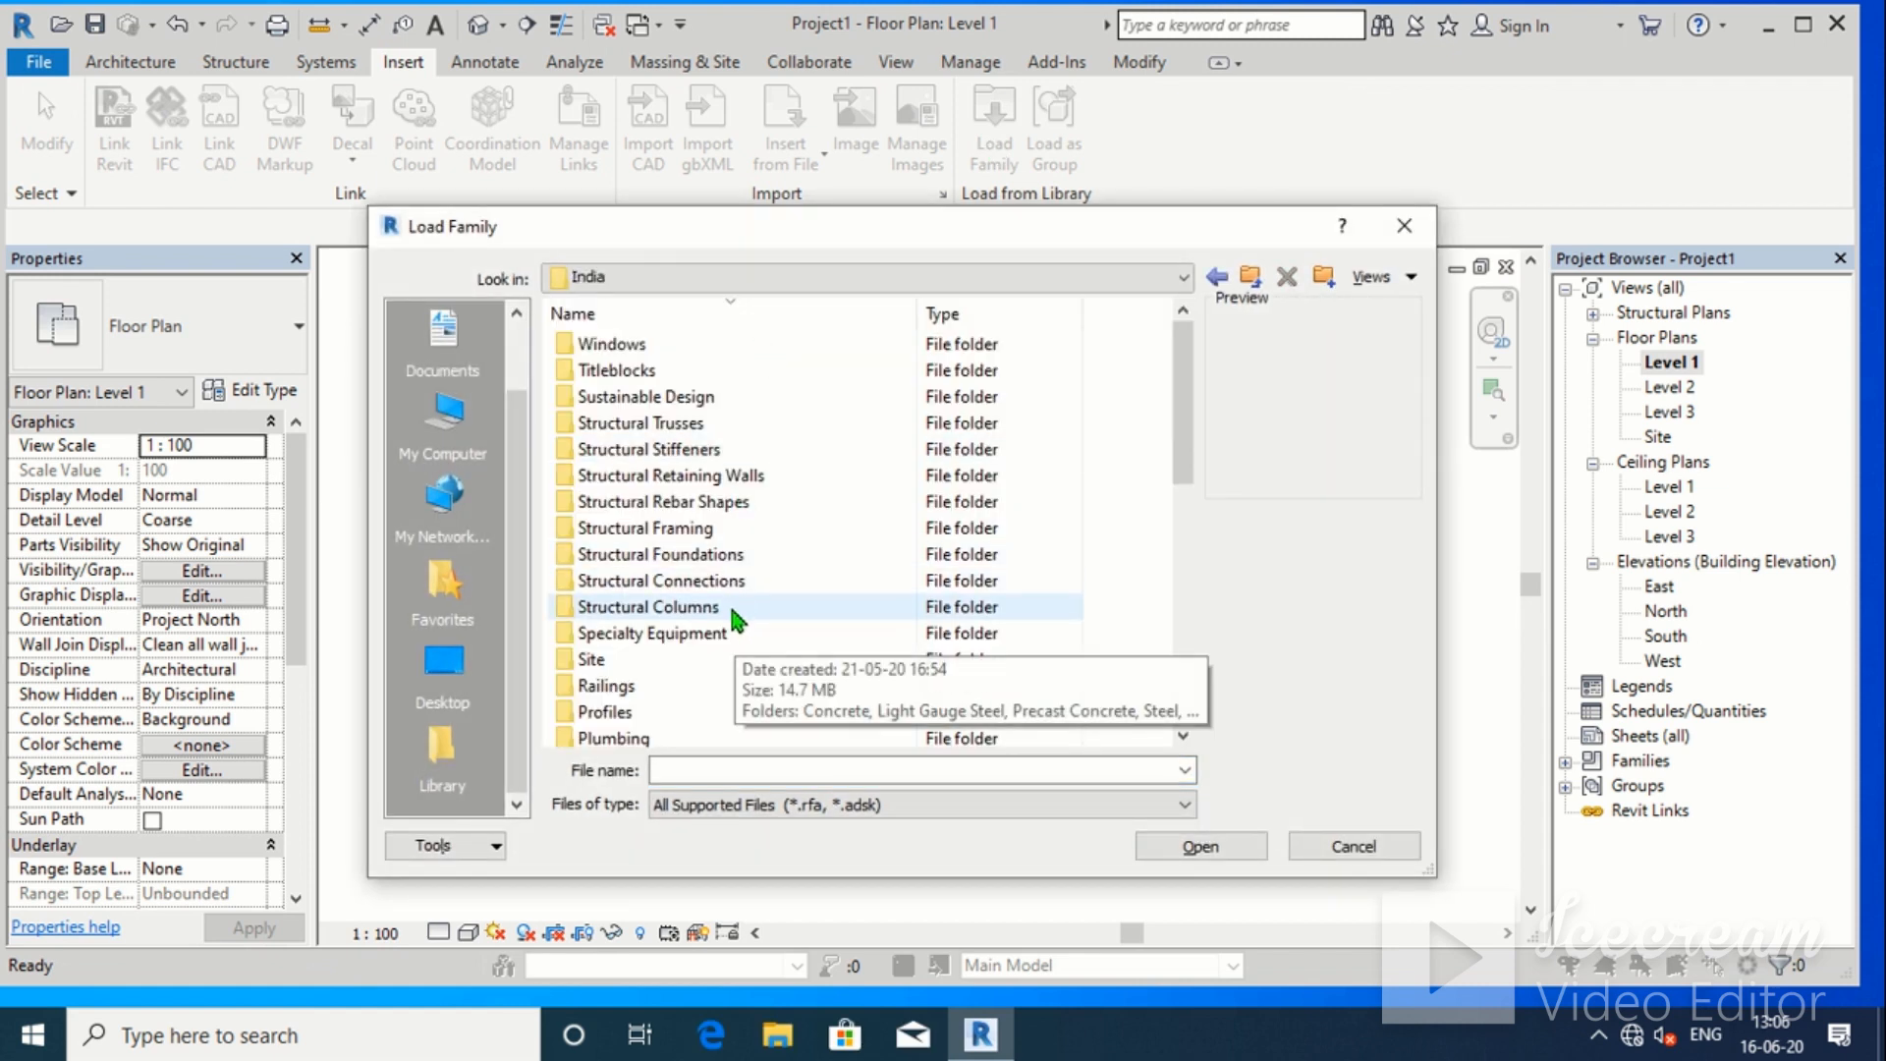
double_click(735, 610)
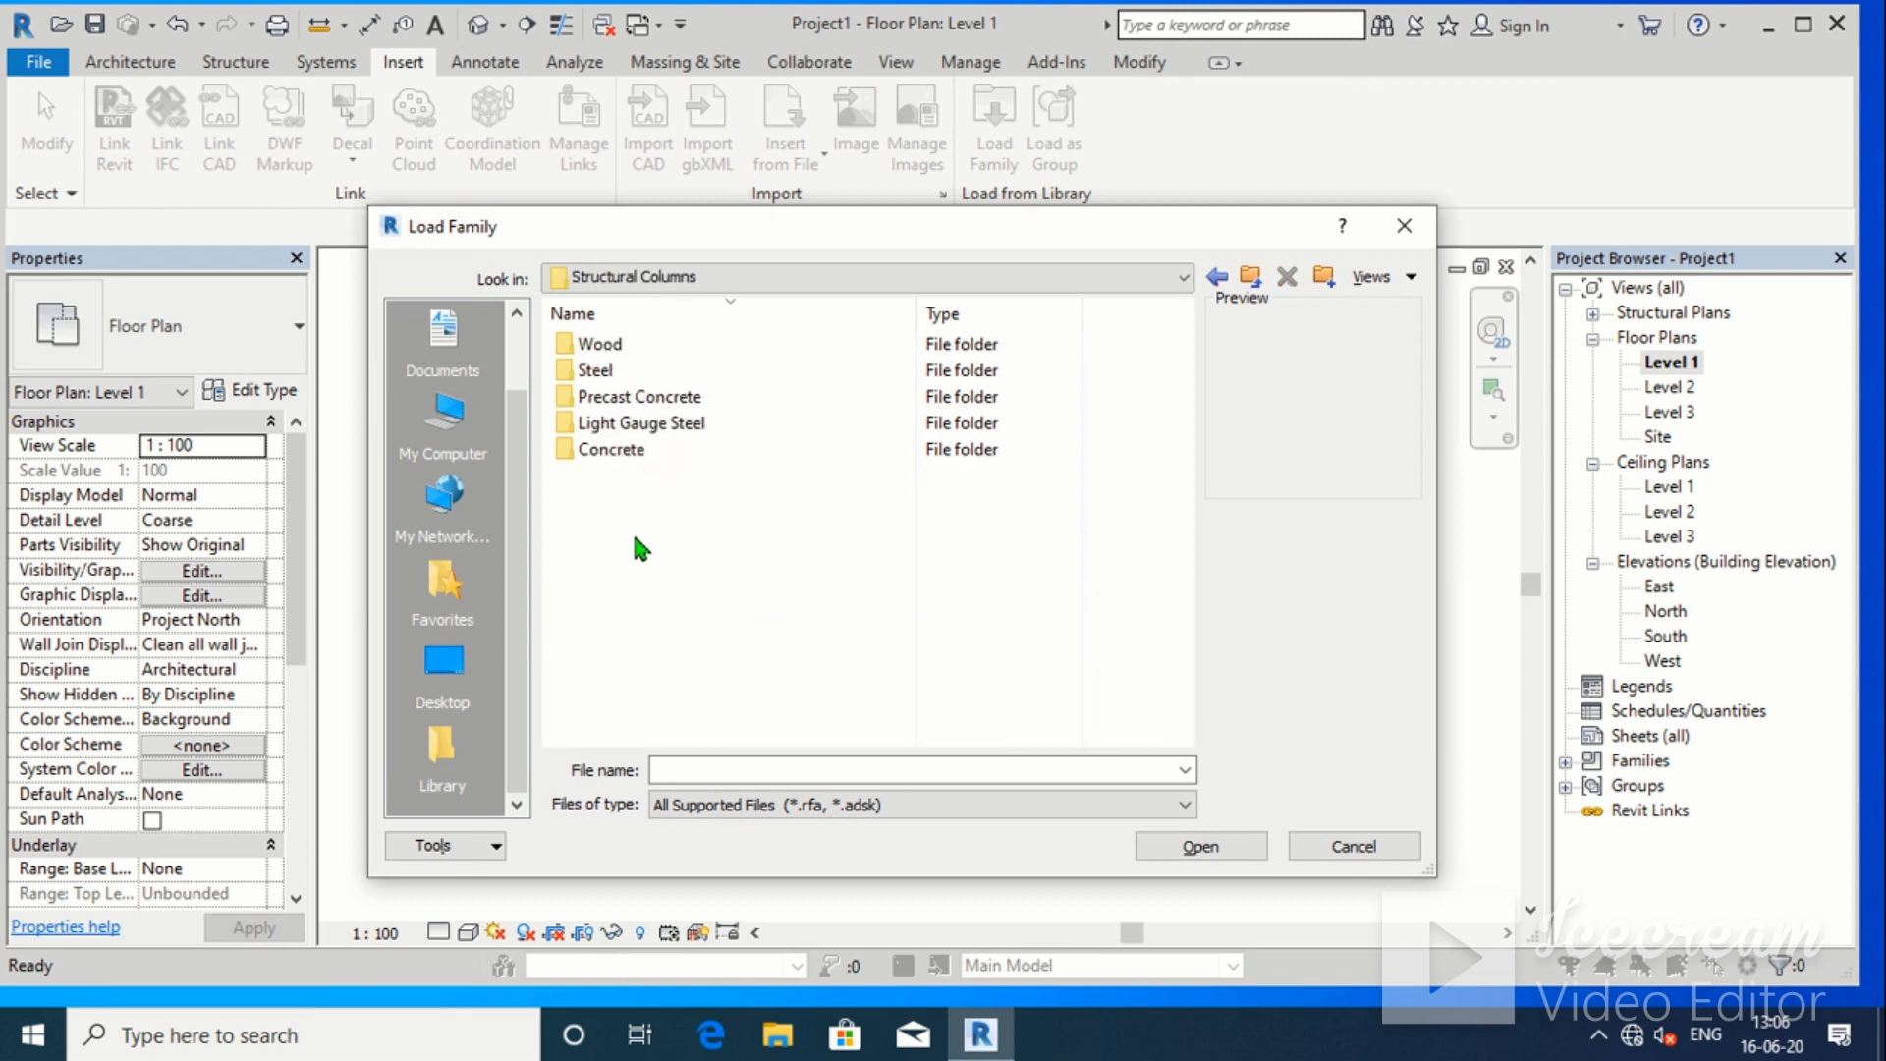
double_click(618, 451)
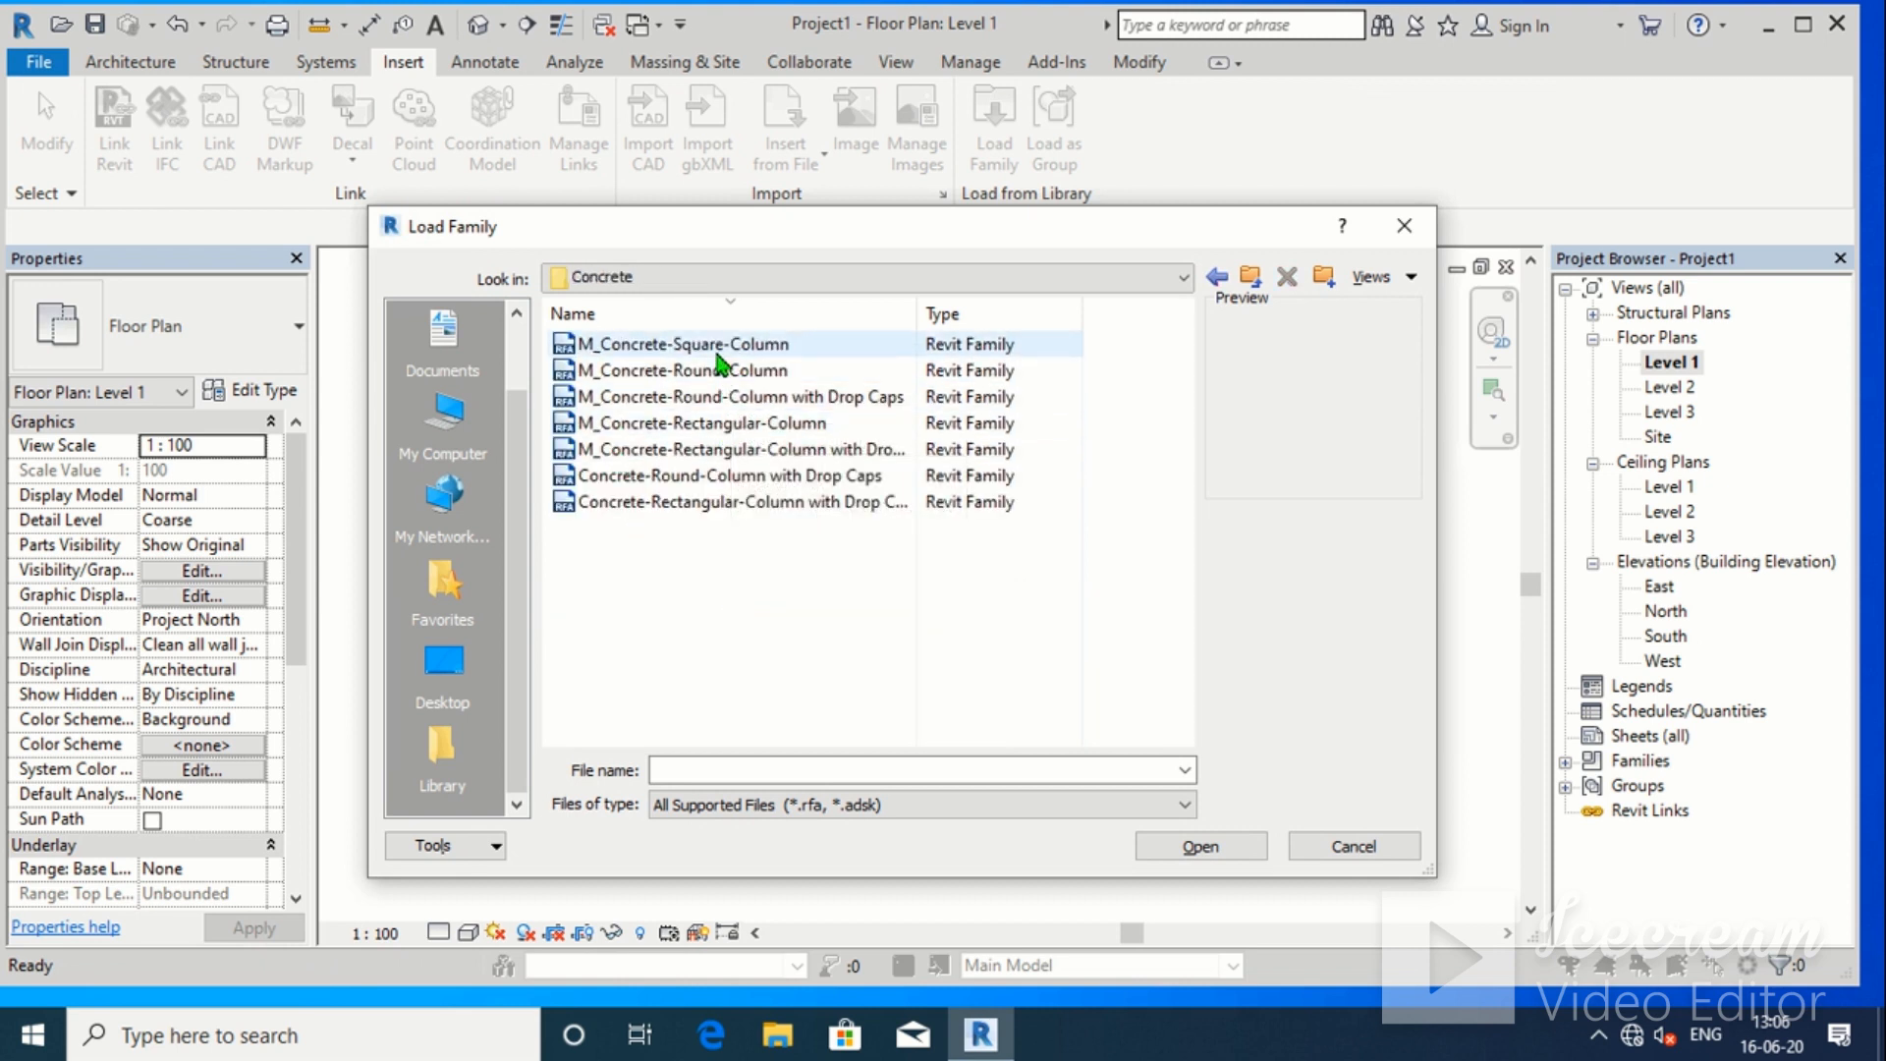
click(717, 346)
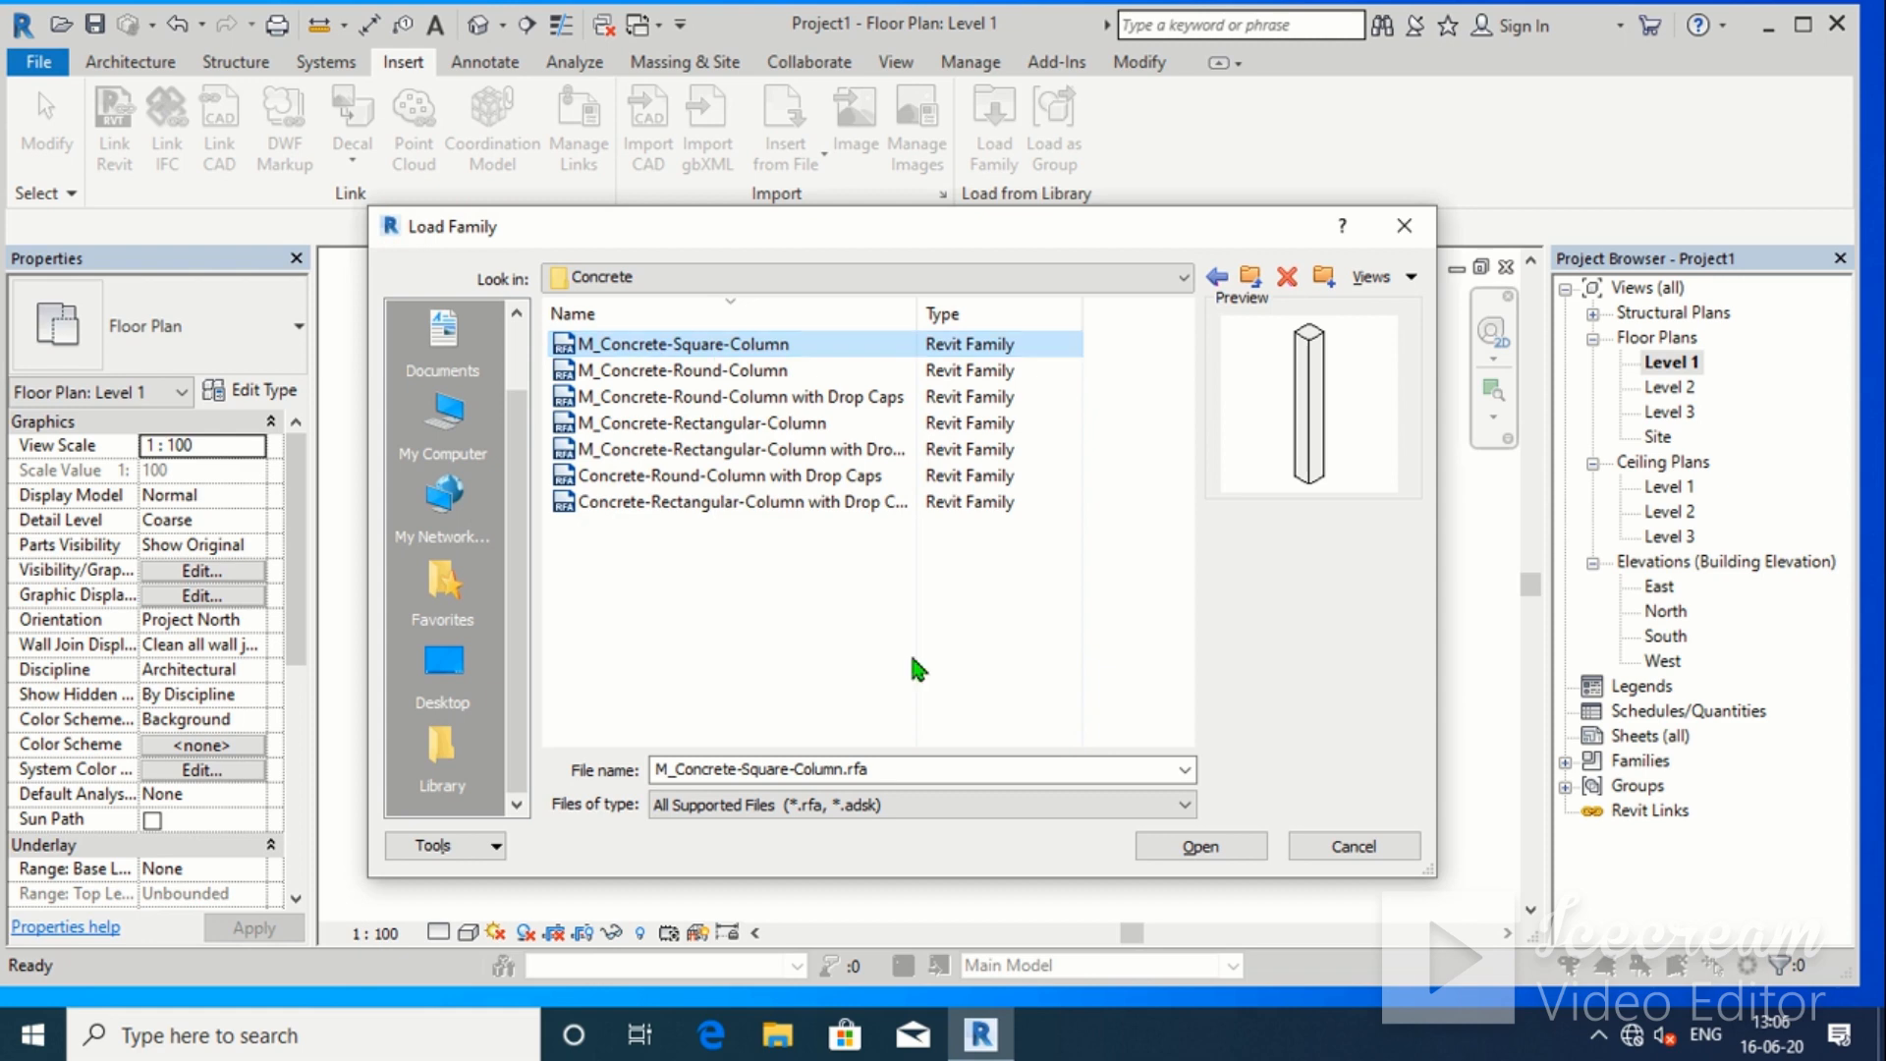
click(1170, 856)
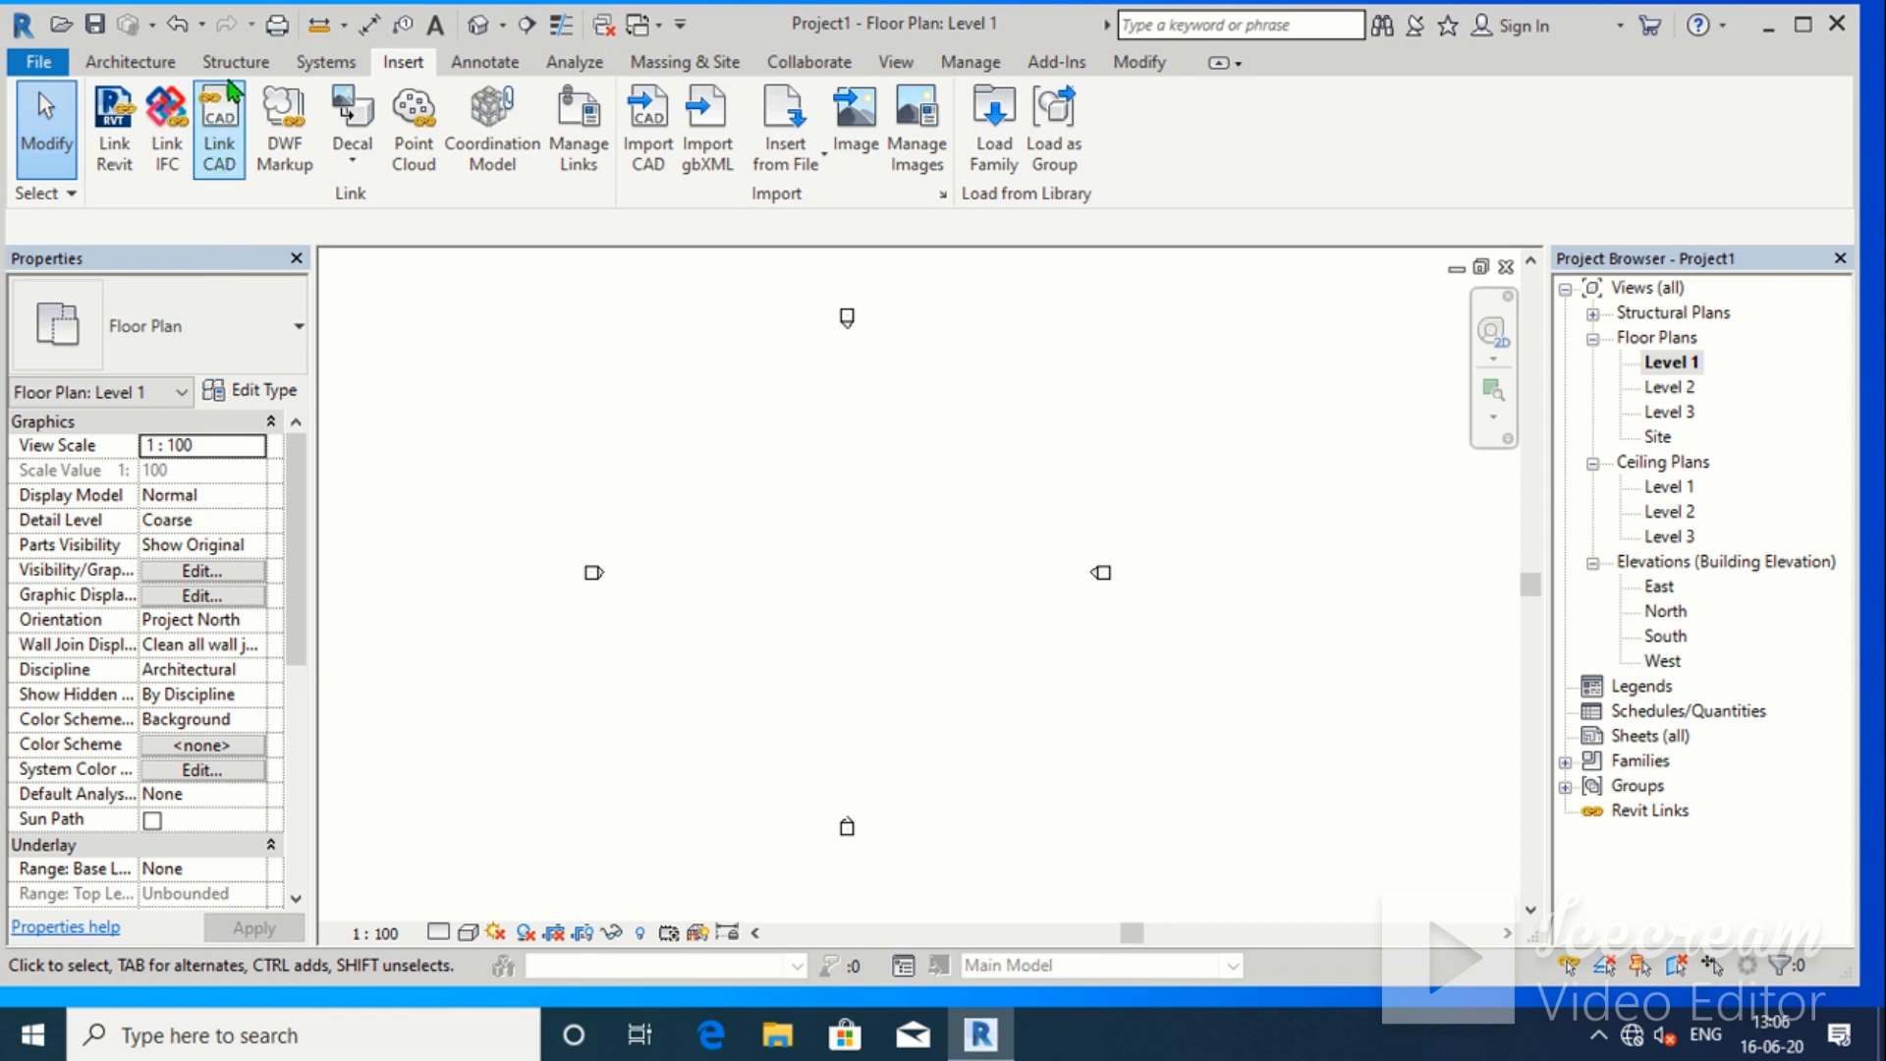
Place a 300 x 300mm M_Concrete-Square-Column structural column northwest of the elevation markers in the Level 1 plan
click(236, 64)
click(196, 130)
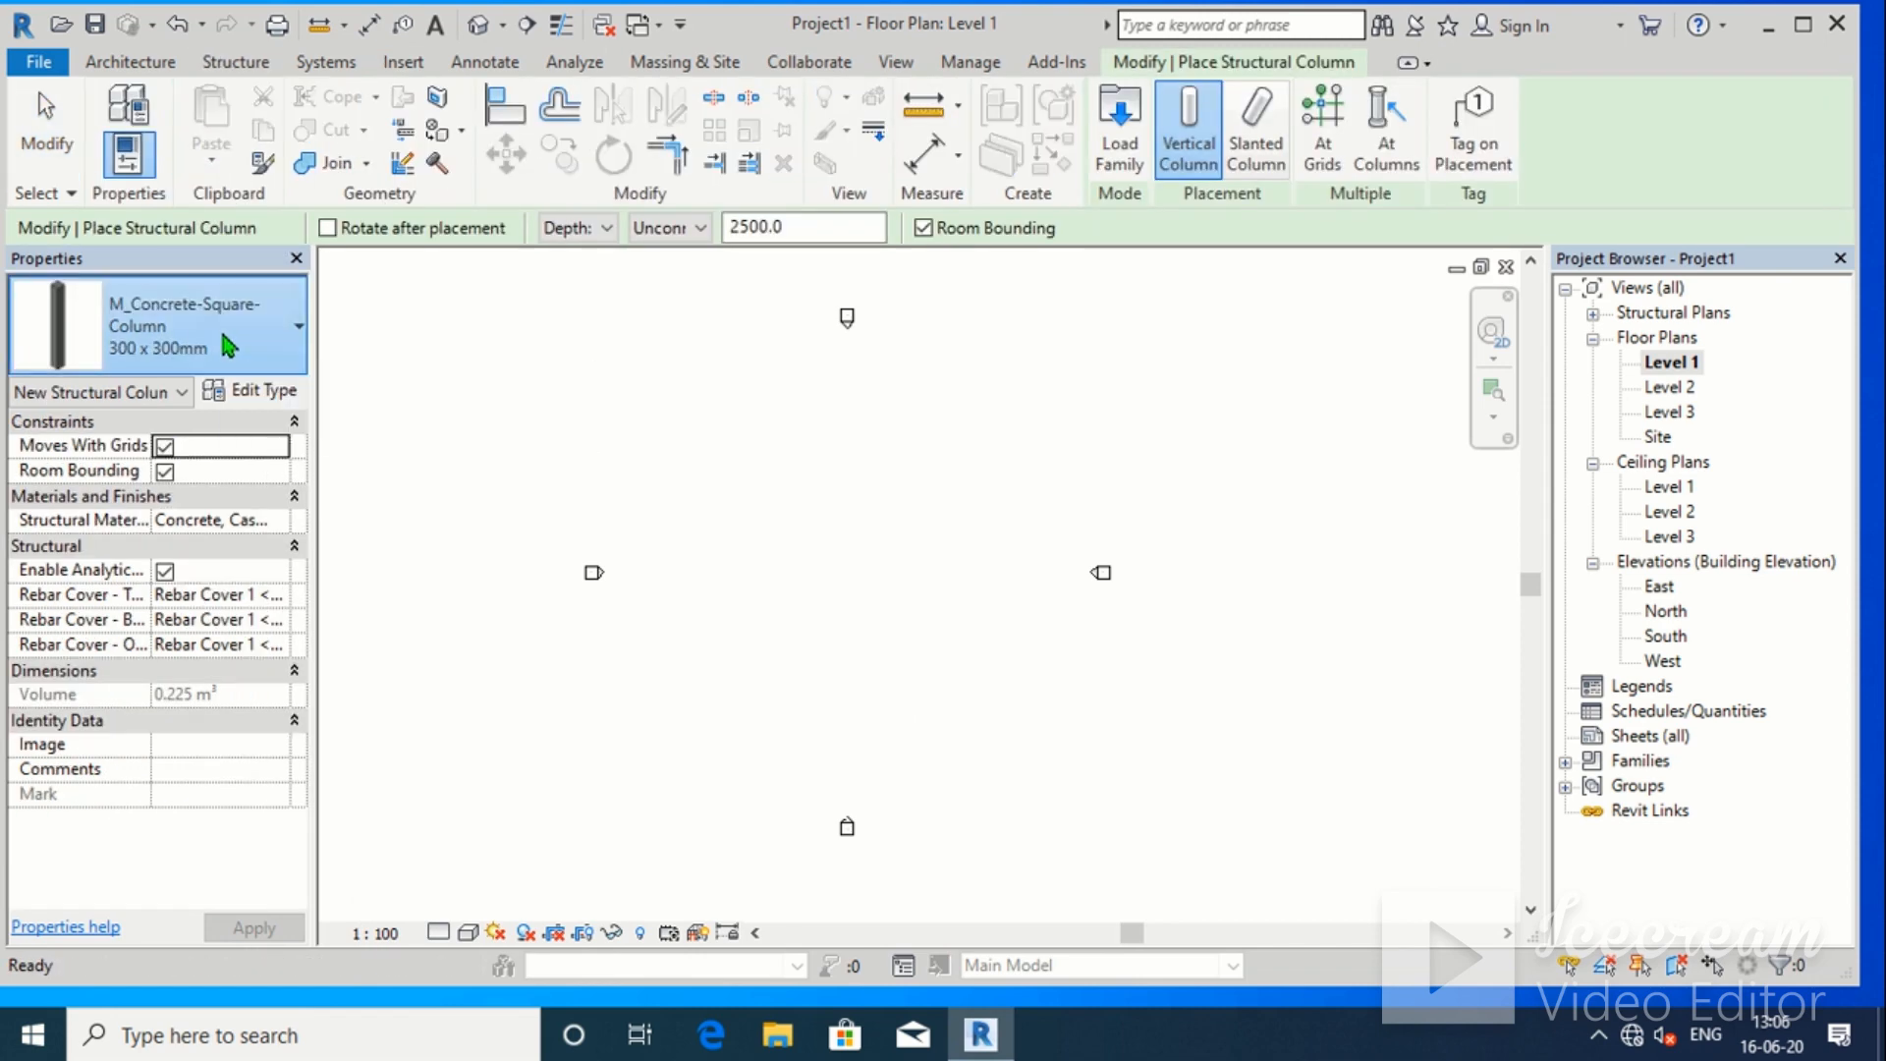
click(226, 347)
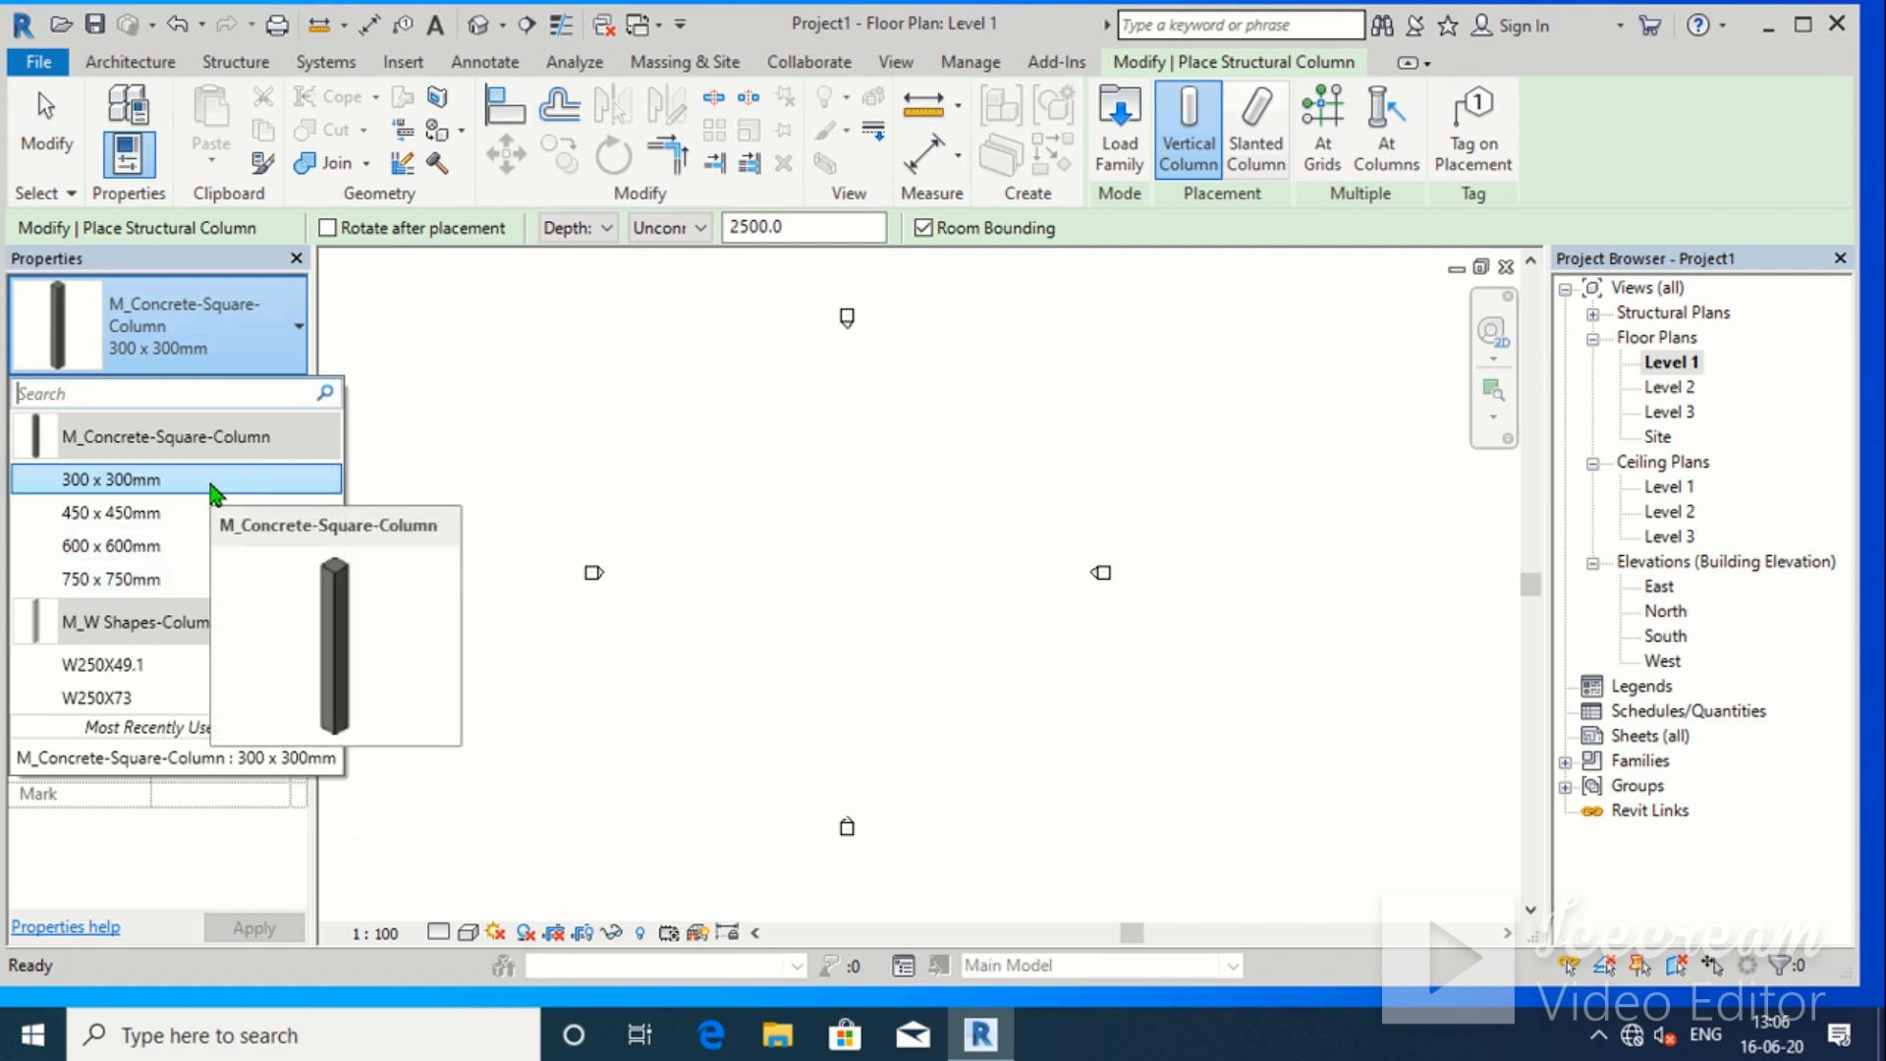
click(389, 326)
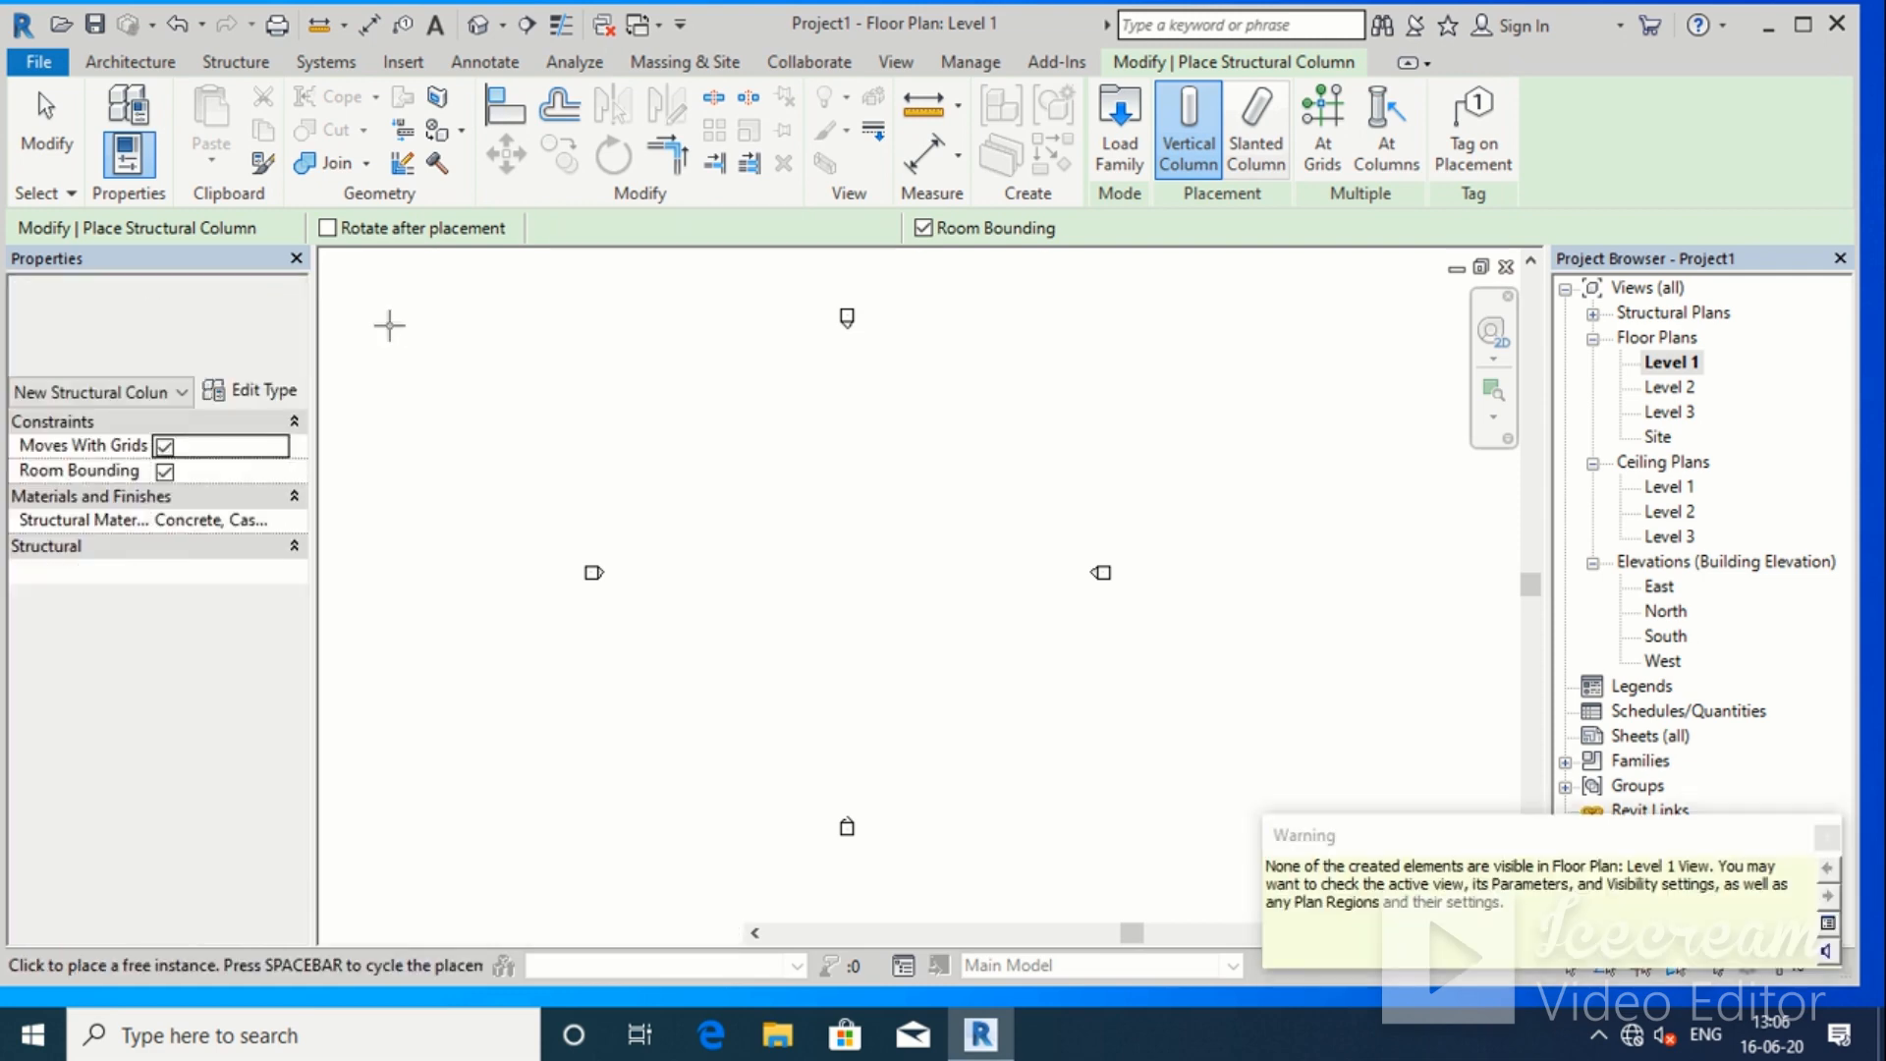
Open the type properties of the 300 x 300mm square column and set dimension b to 400
click(250, 391)
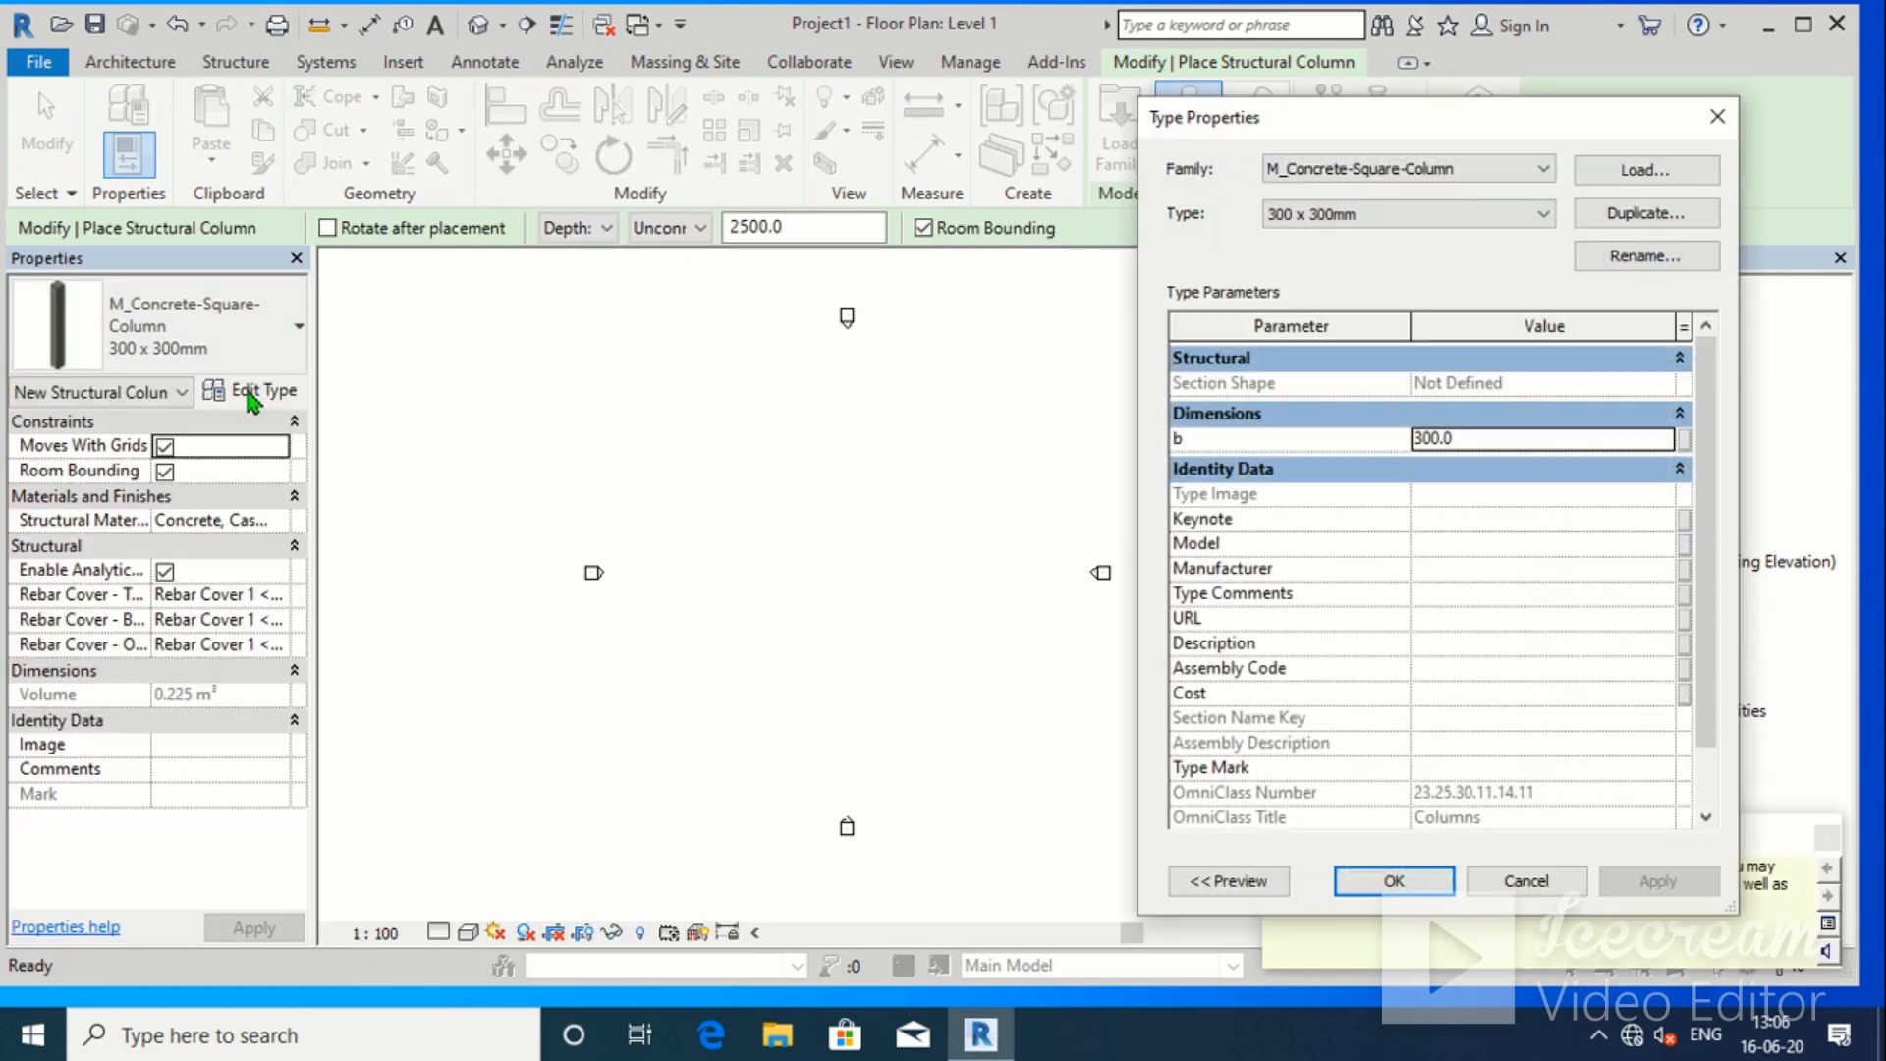
click(1615, 222)
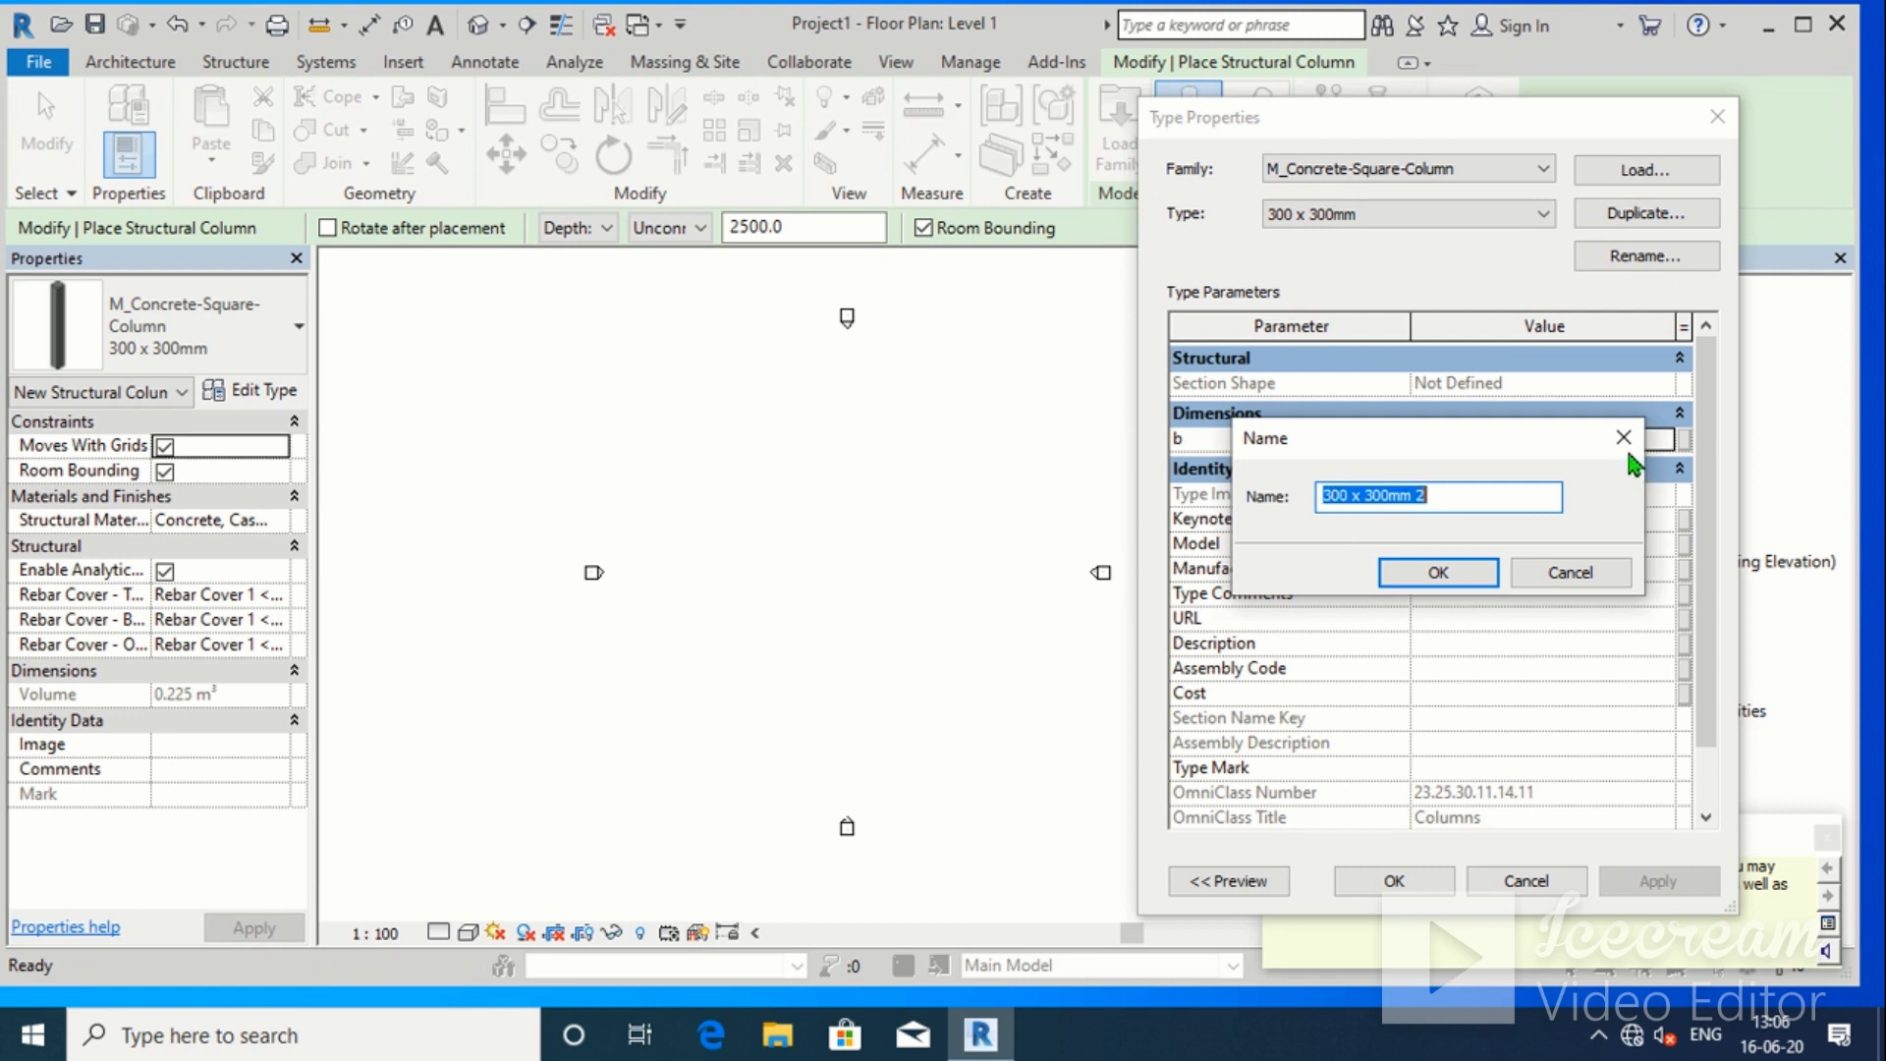
click(1624, 437)
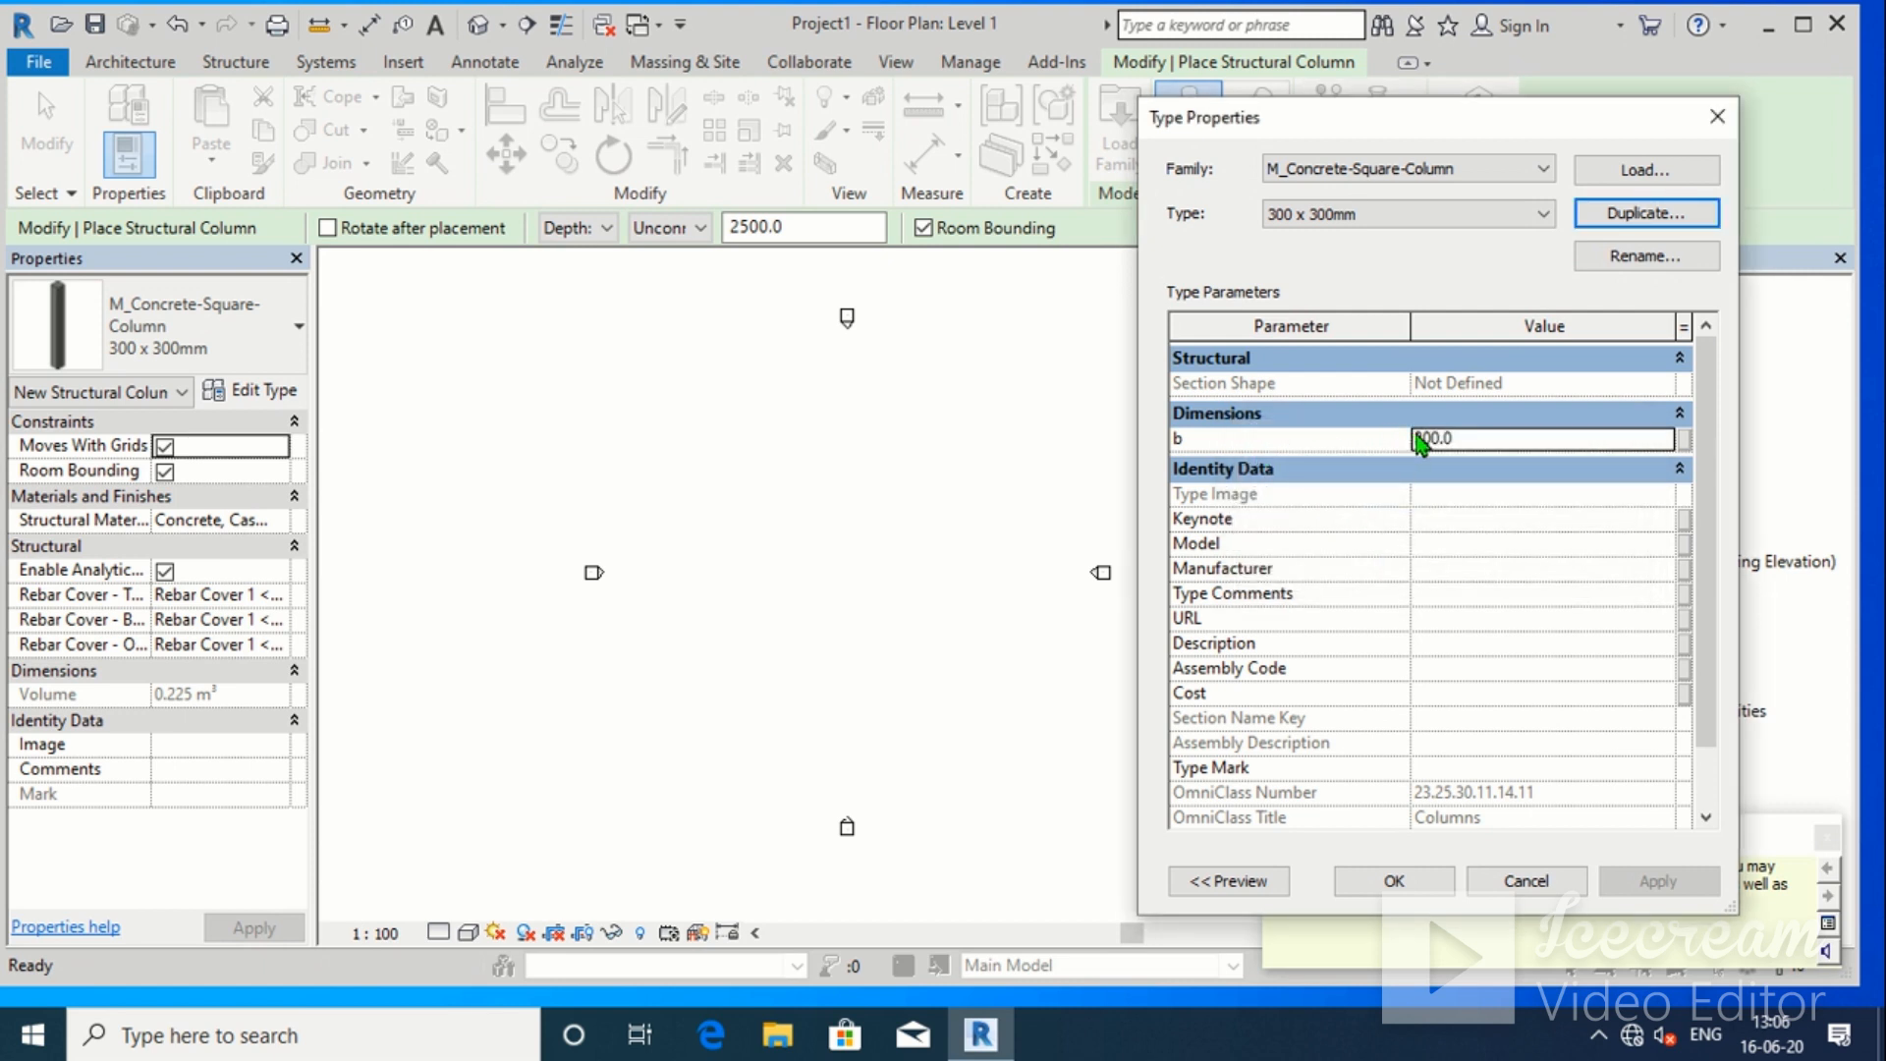
click(1430, 438)
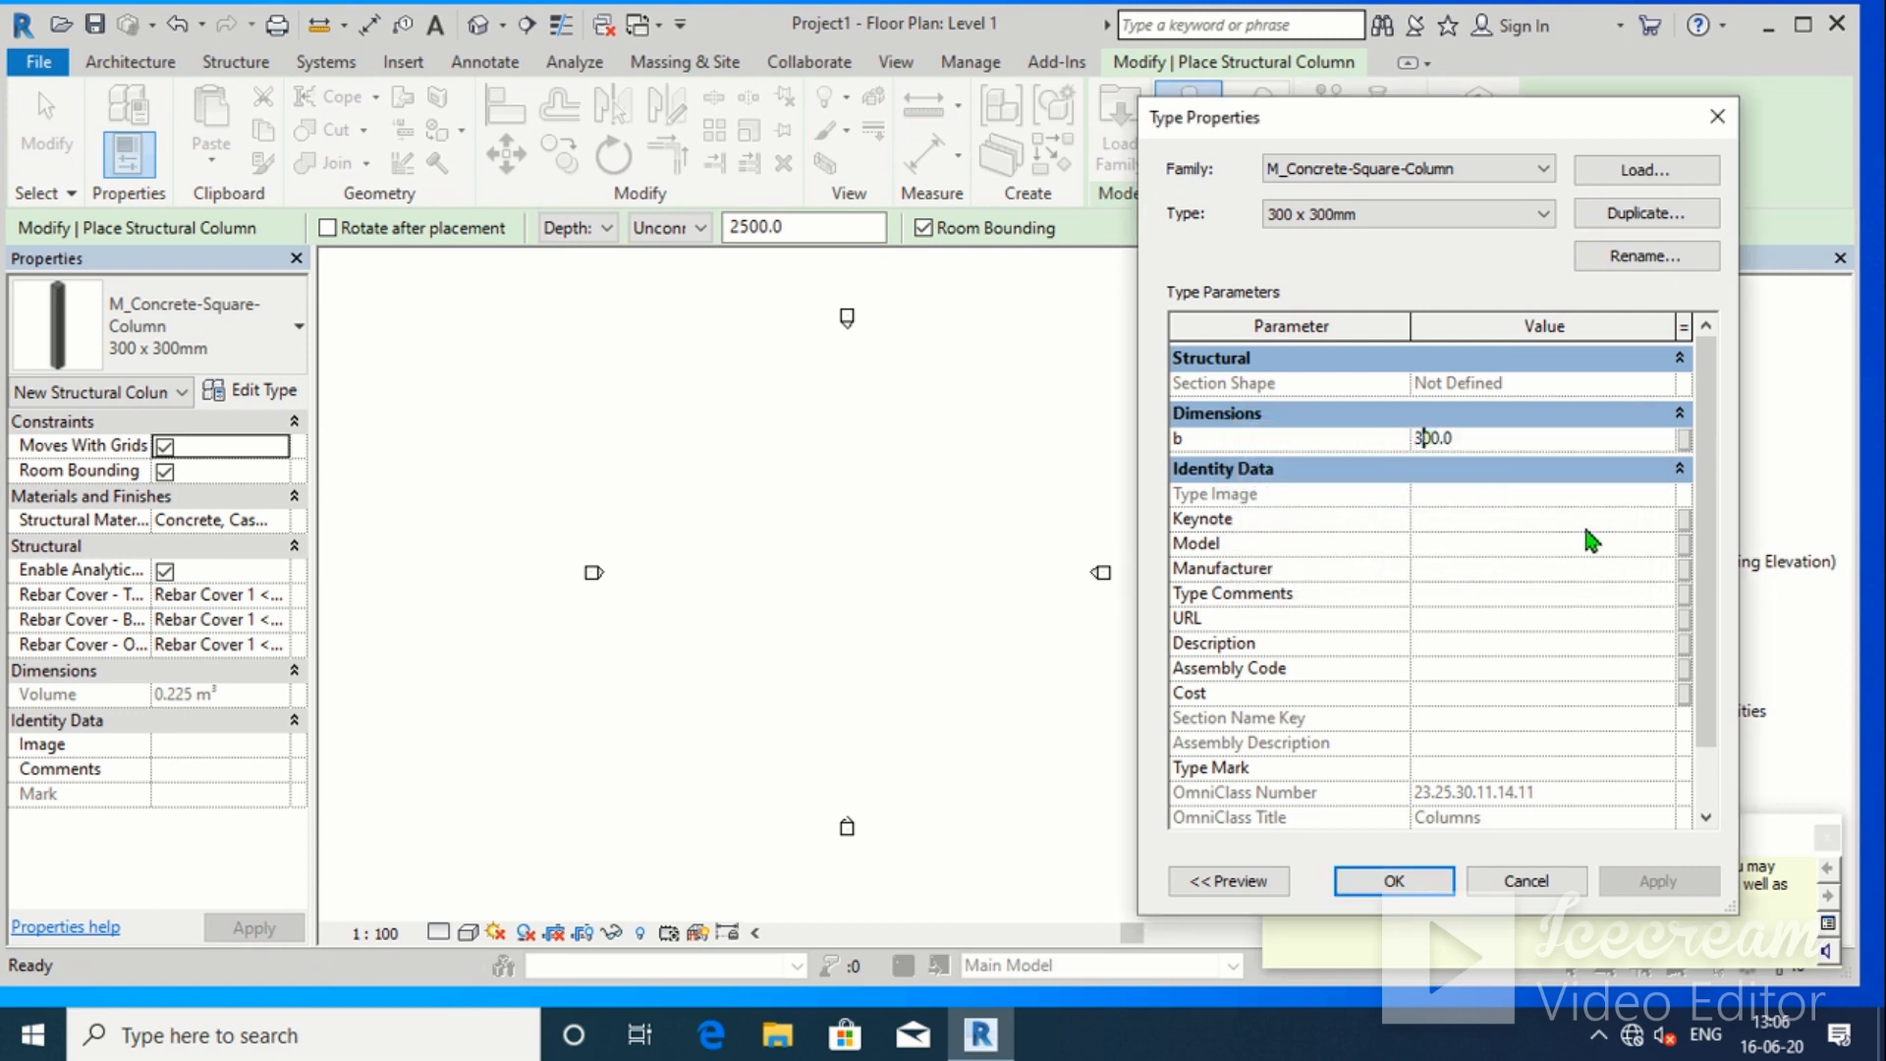
text(4)
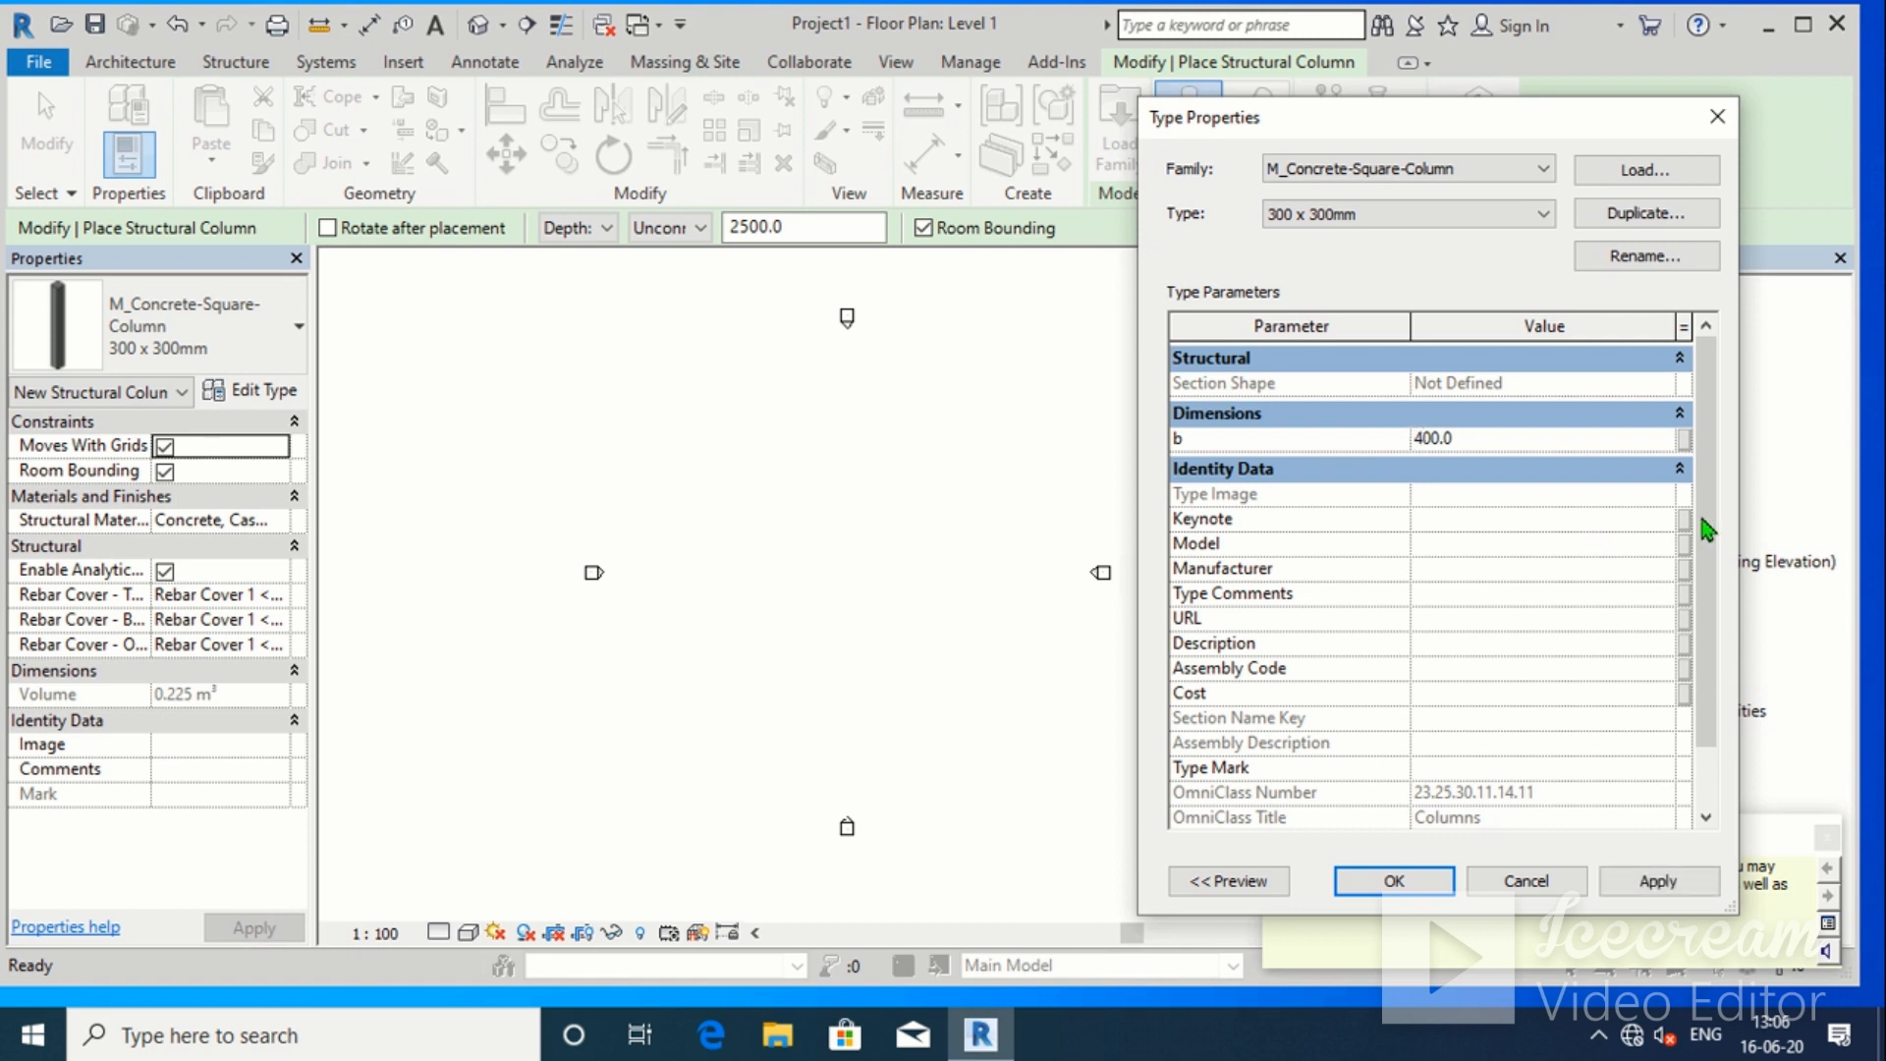
Duplicate the square column type, name the new type 400 x 400mm, and accept the type properties
click(1660, 213)
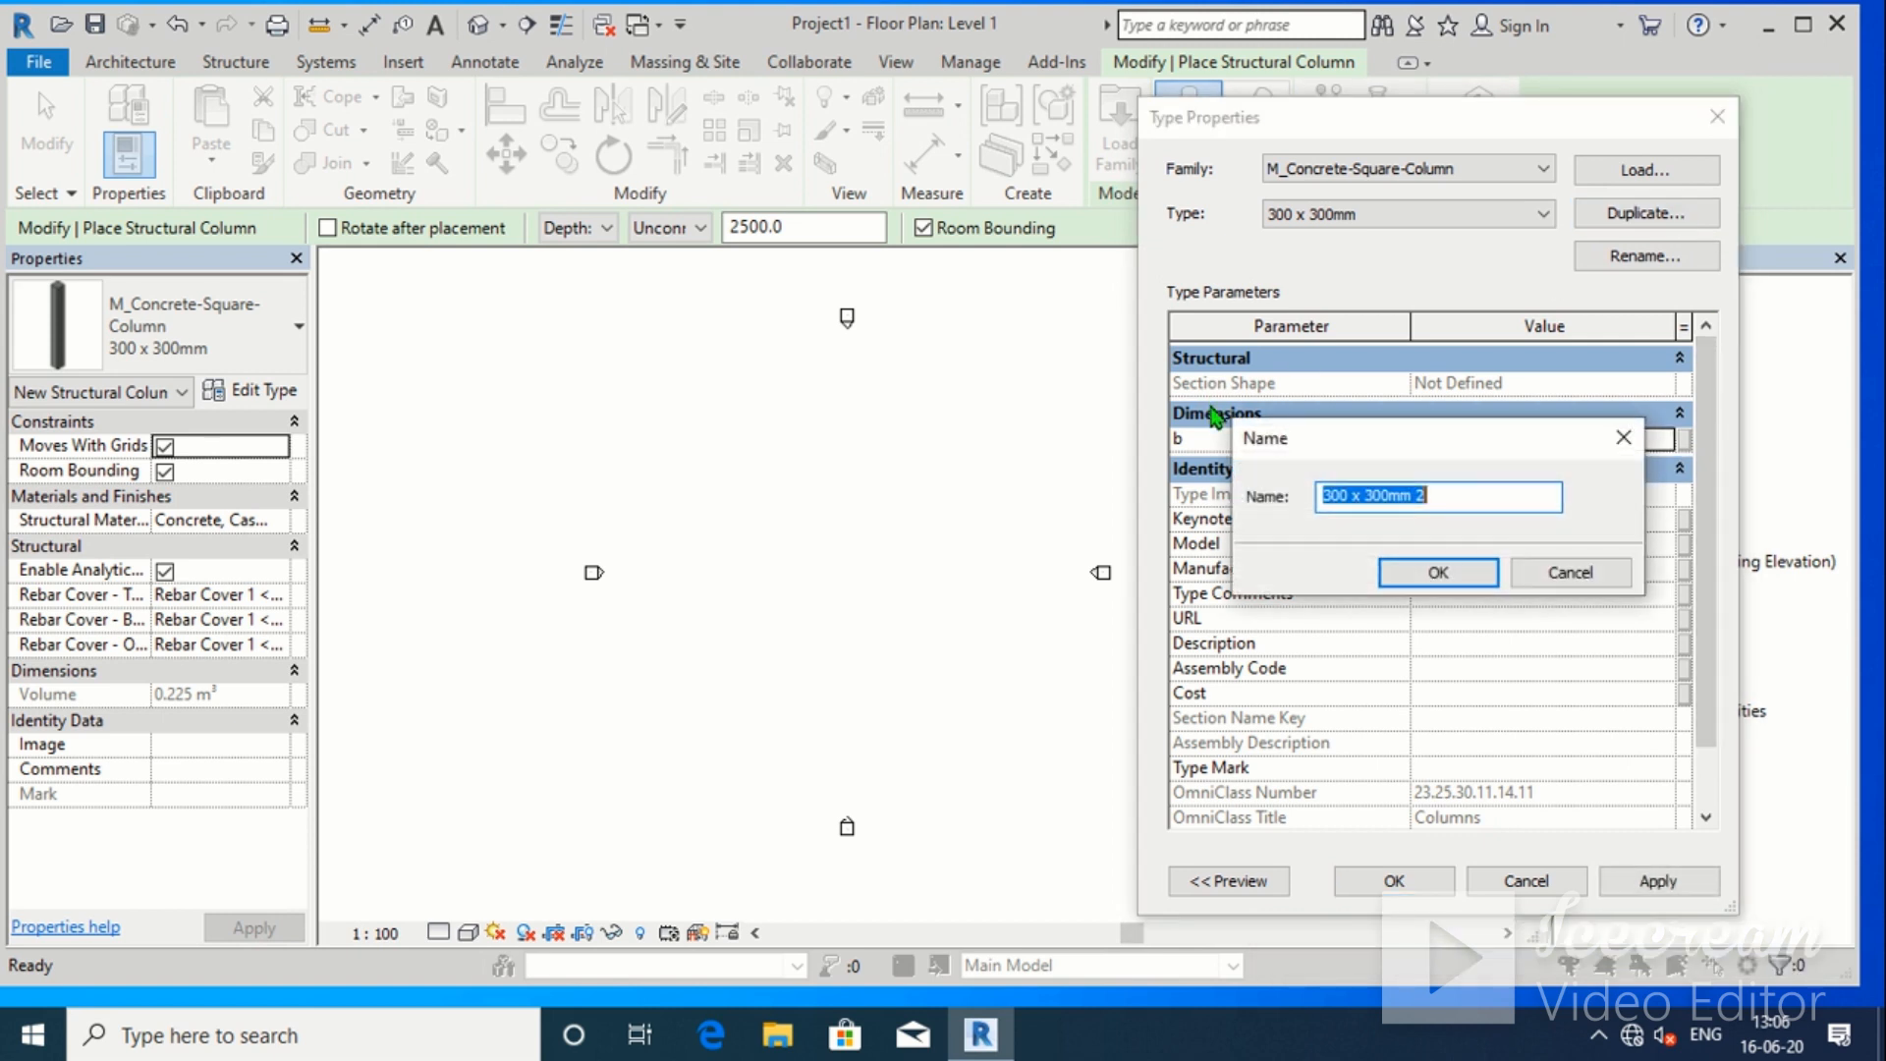
click(1334, 496)
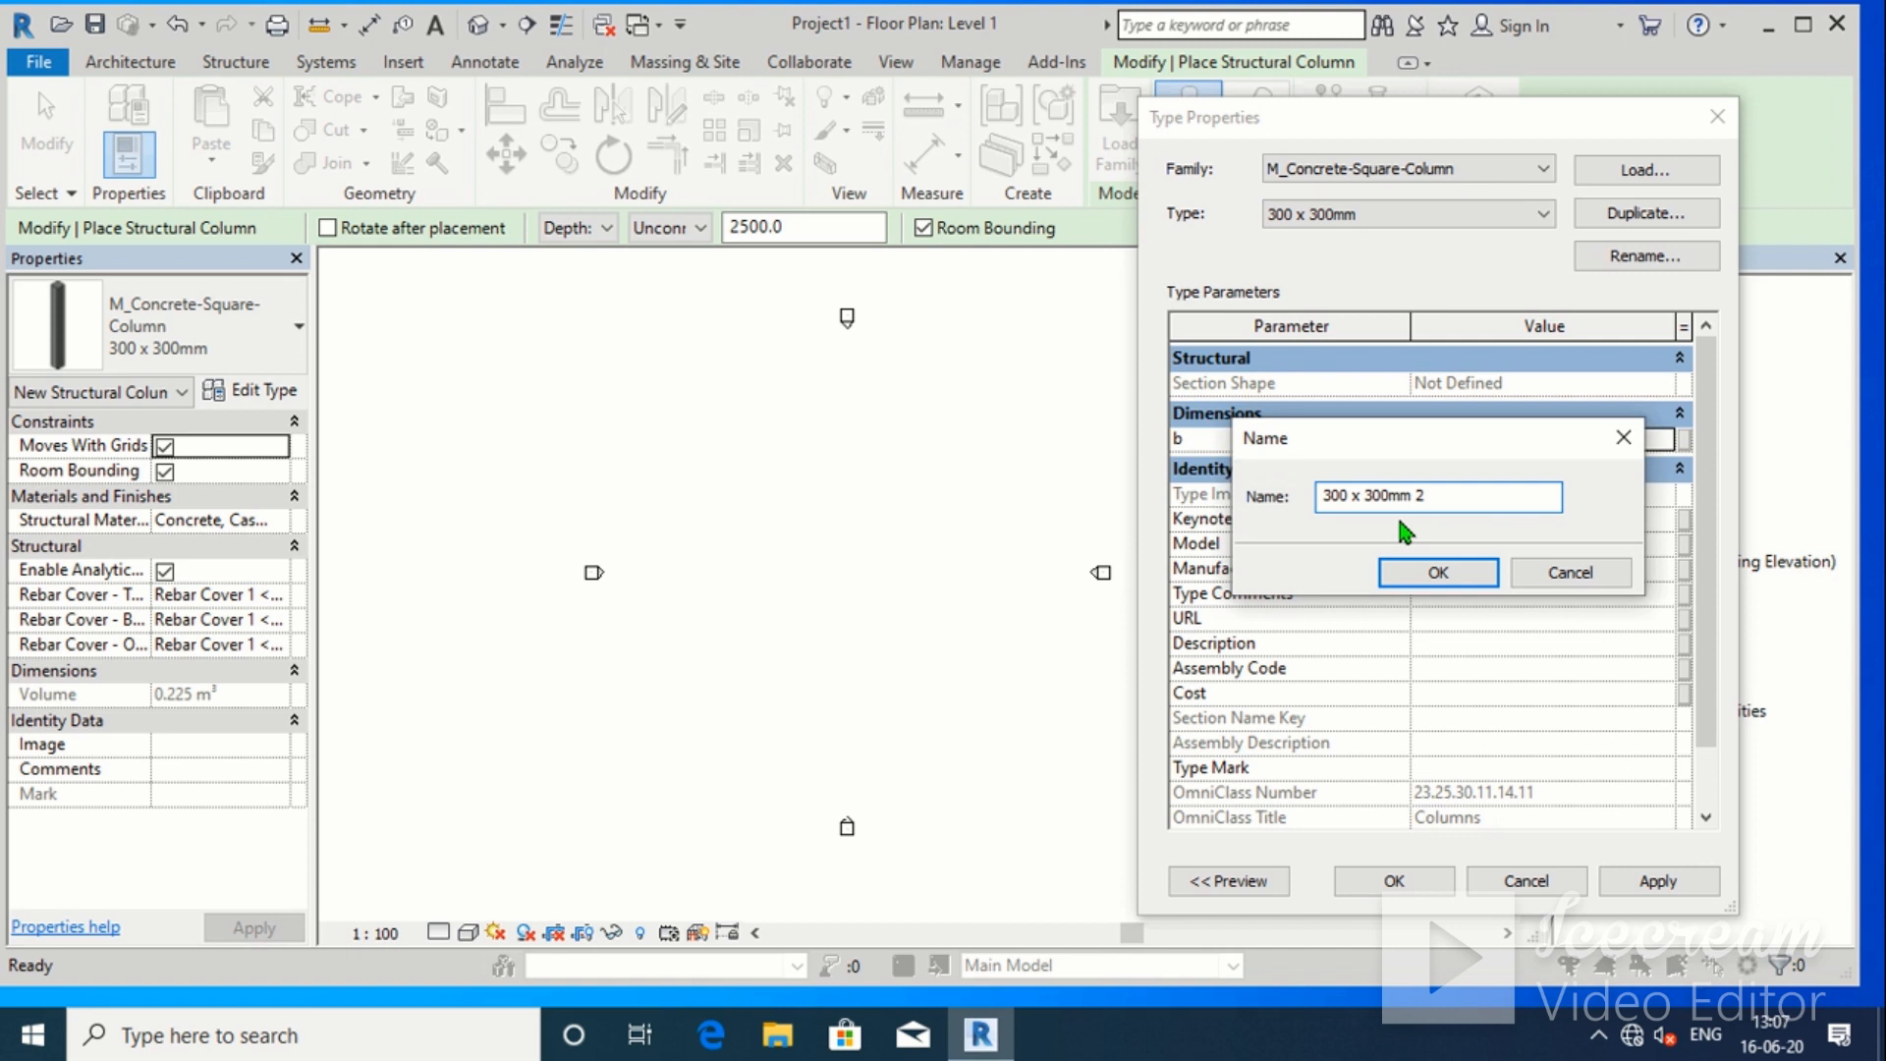
key(BackSpace)
text(4)
key(BackSpace)
key(Return)
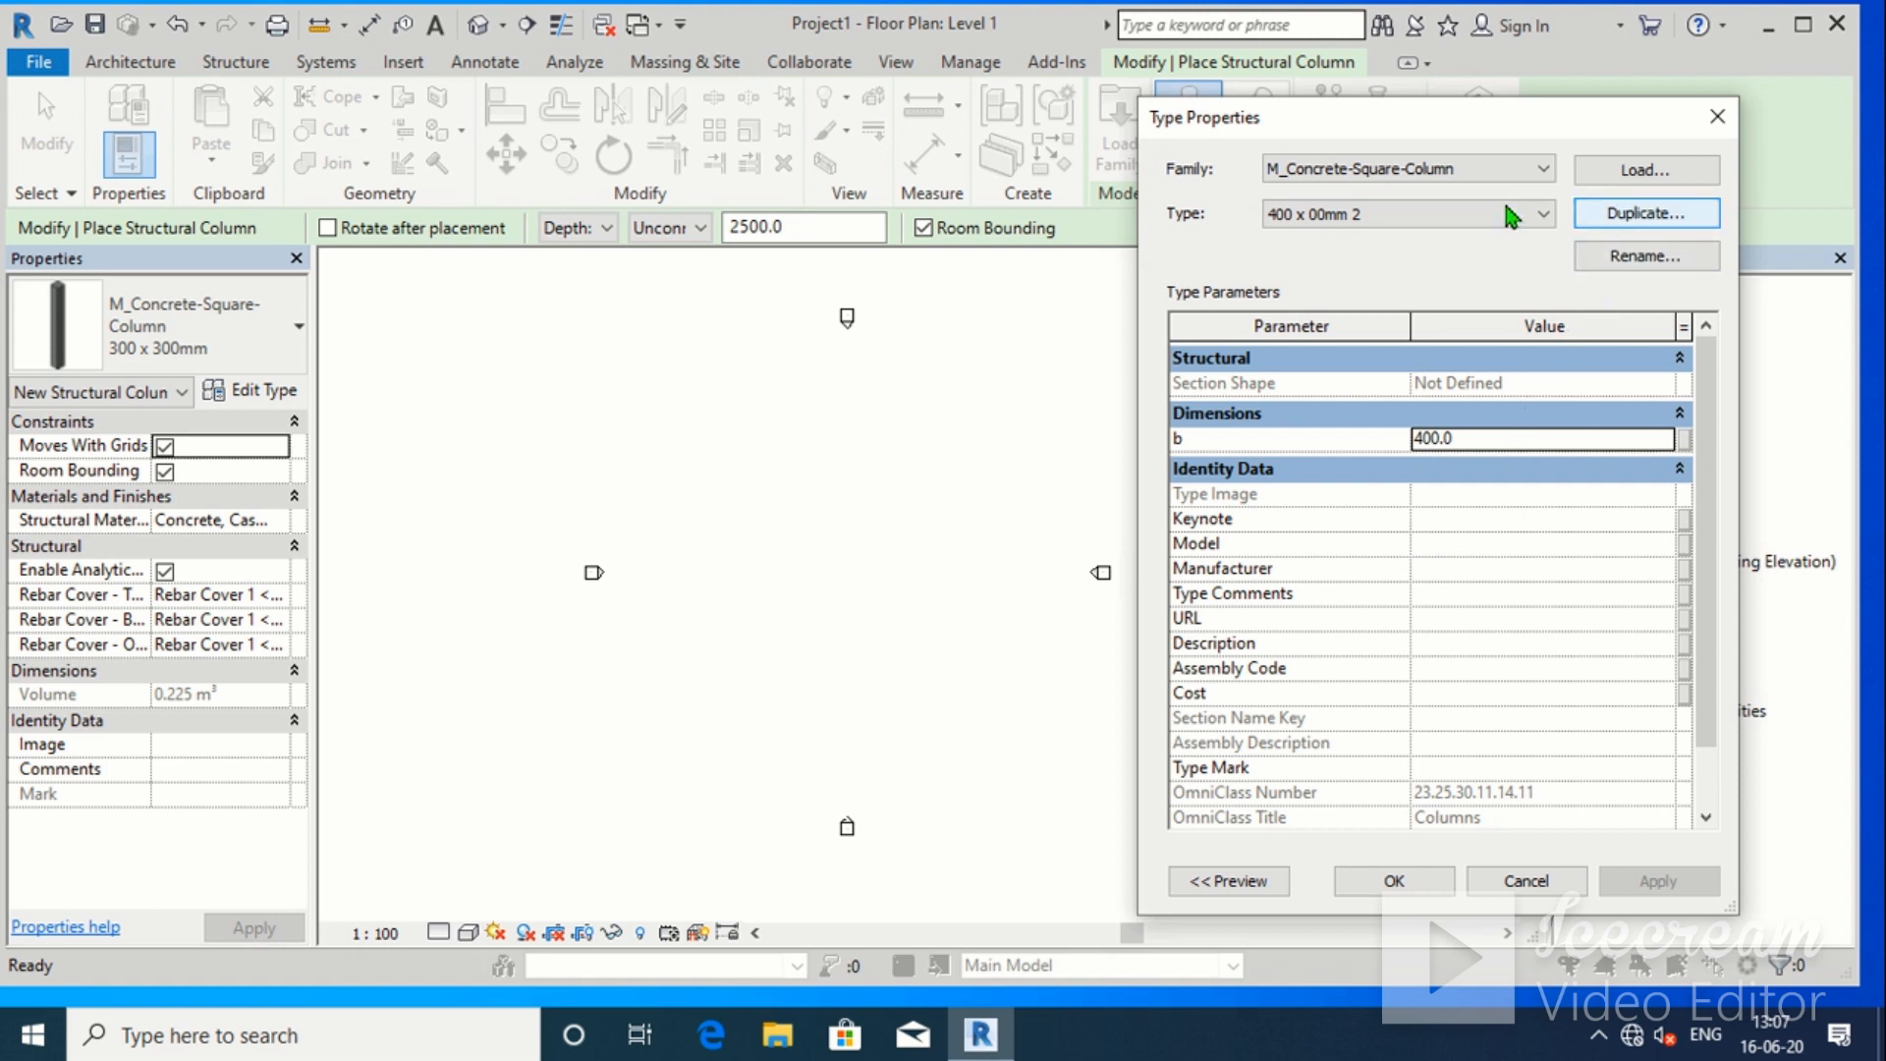
click(1618, 258)
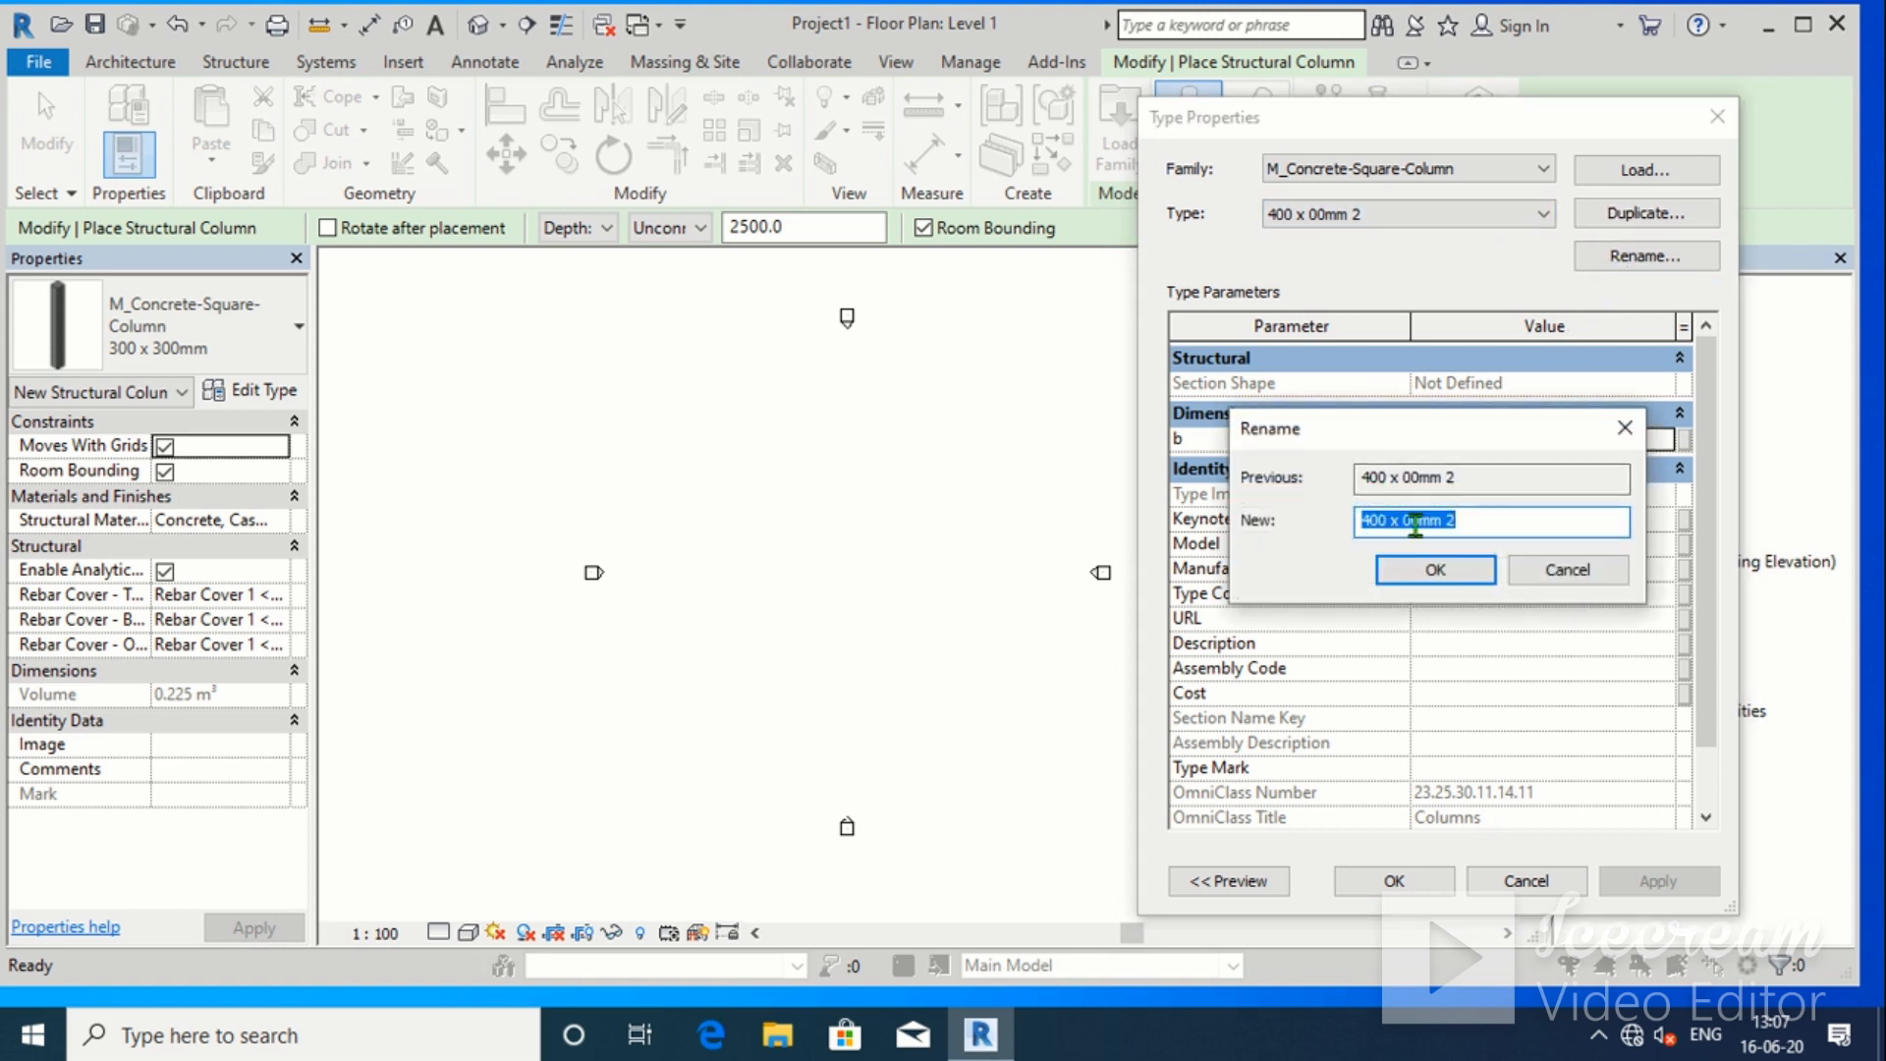
click(1409, 521)
text(4)
click(1460, 569)
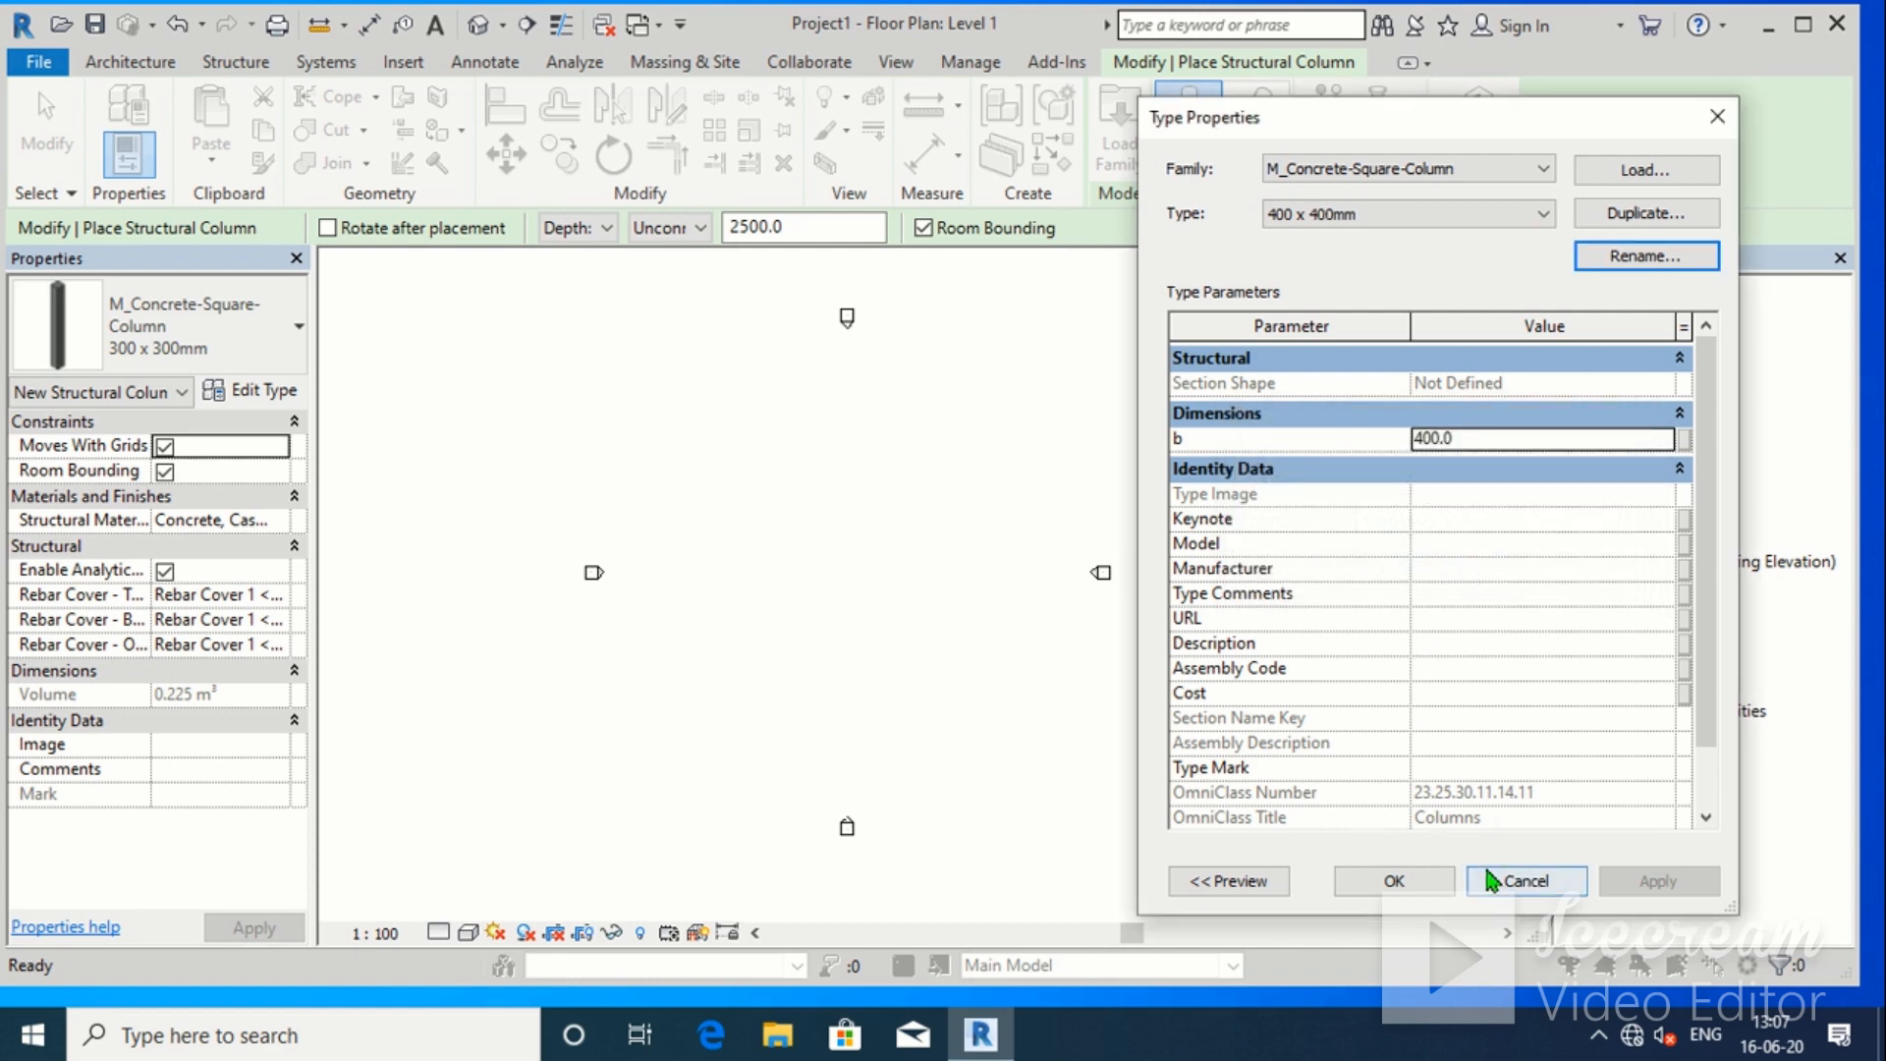
click(1397, 881)
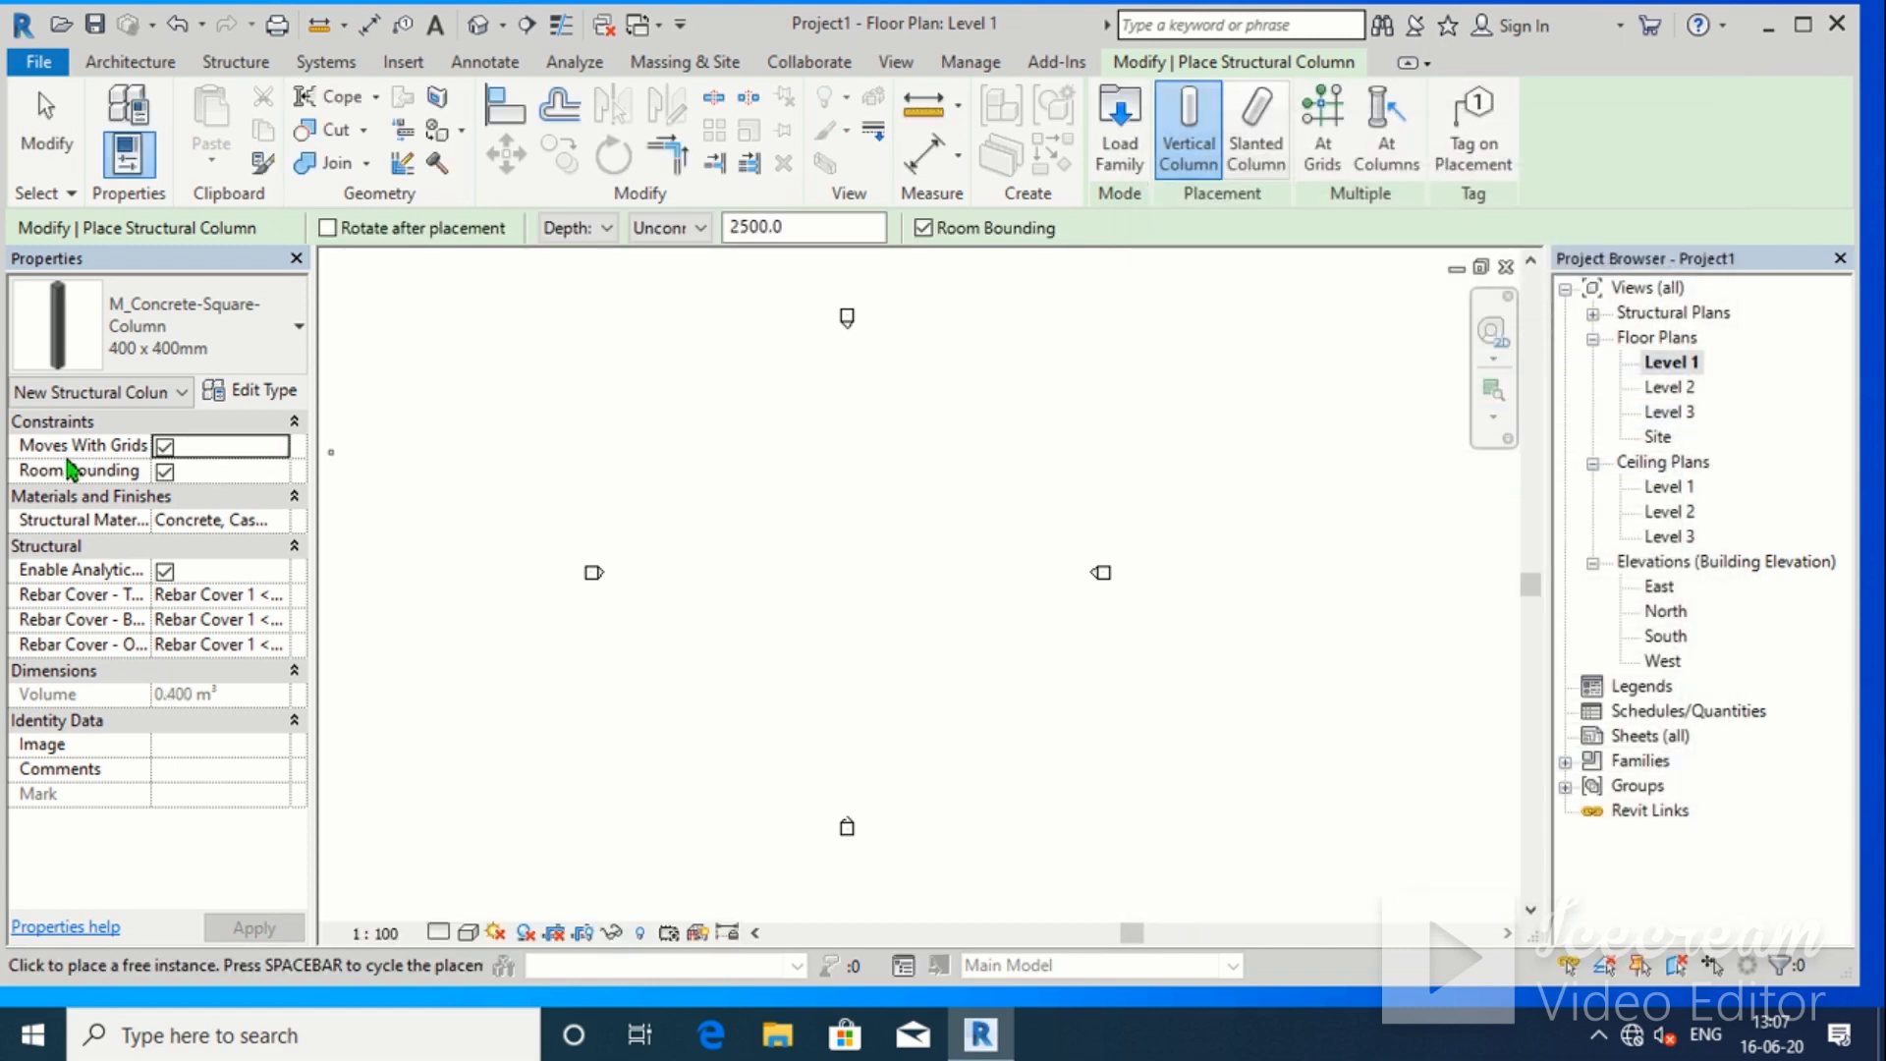
Place a 400 x 400mm concrete square column near the centre between the elevation markers in the Level 1 plan
click(118, 349)
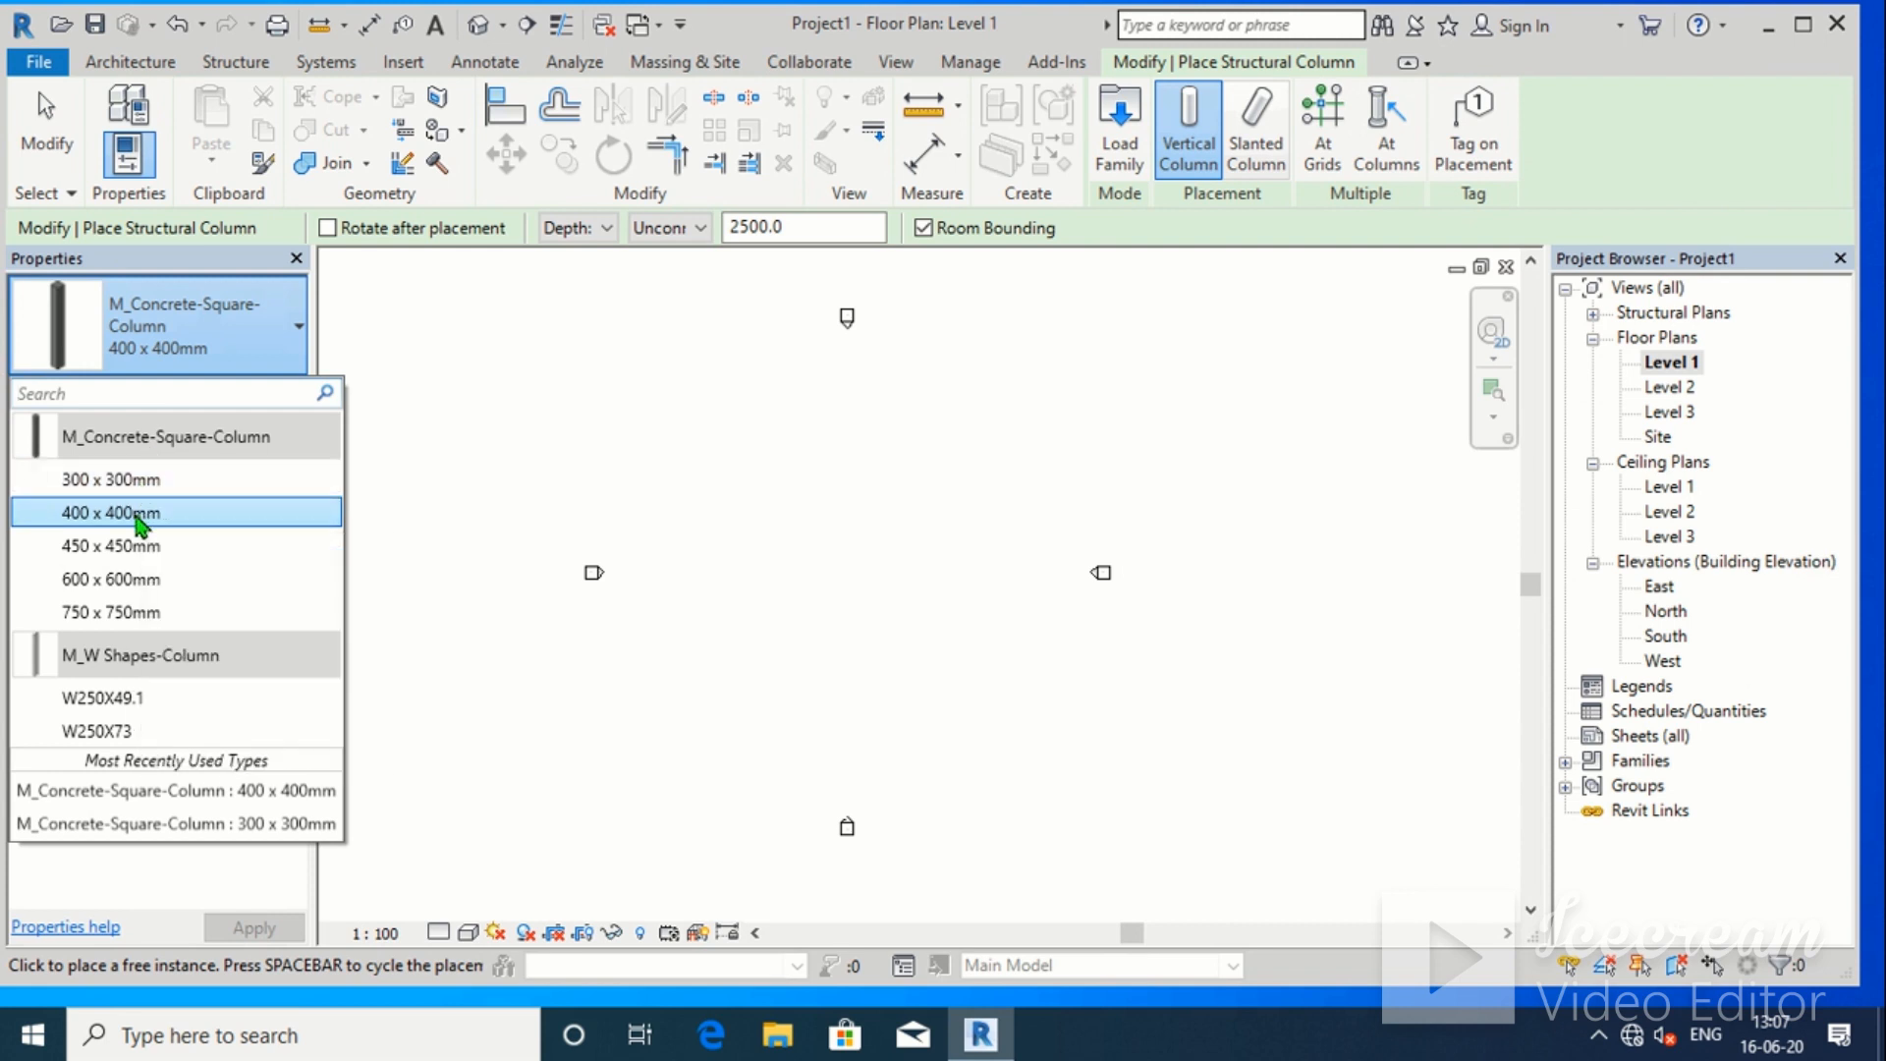
click(137, 515)
scroll(854, 574, up, 2)
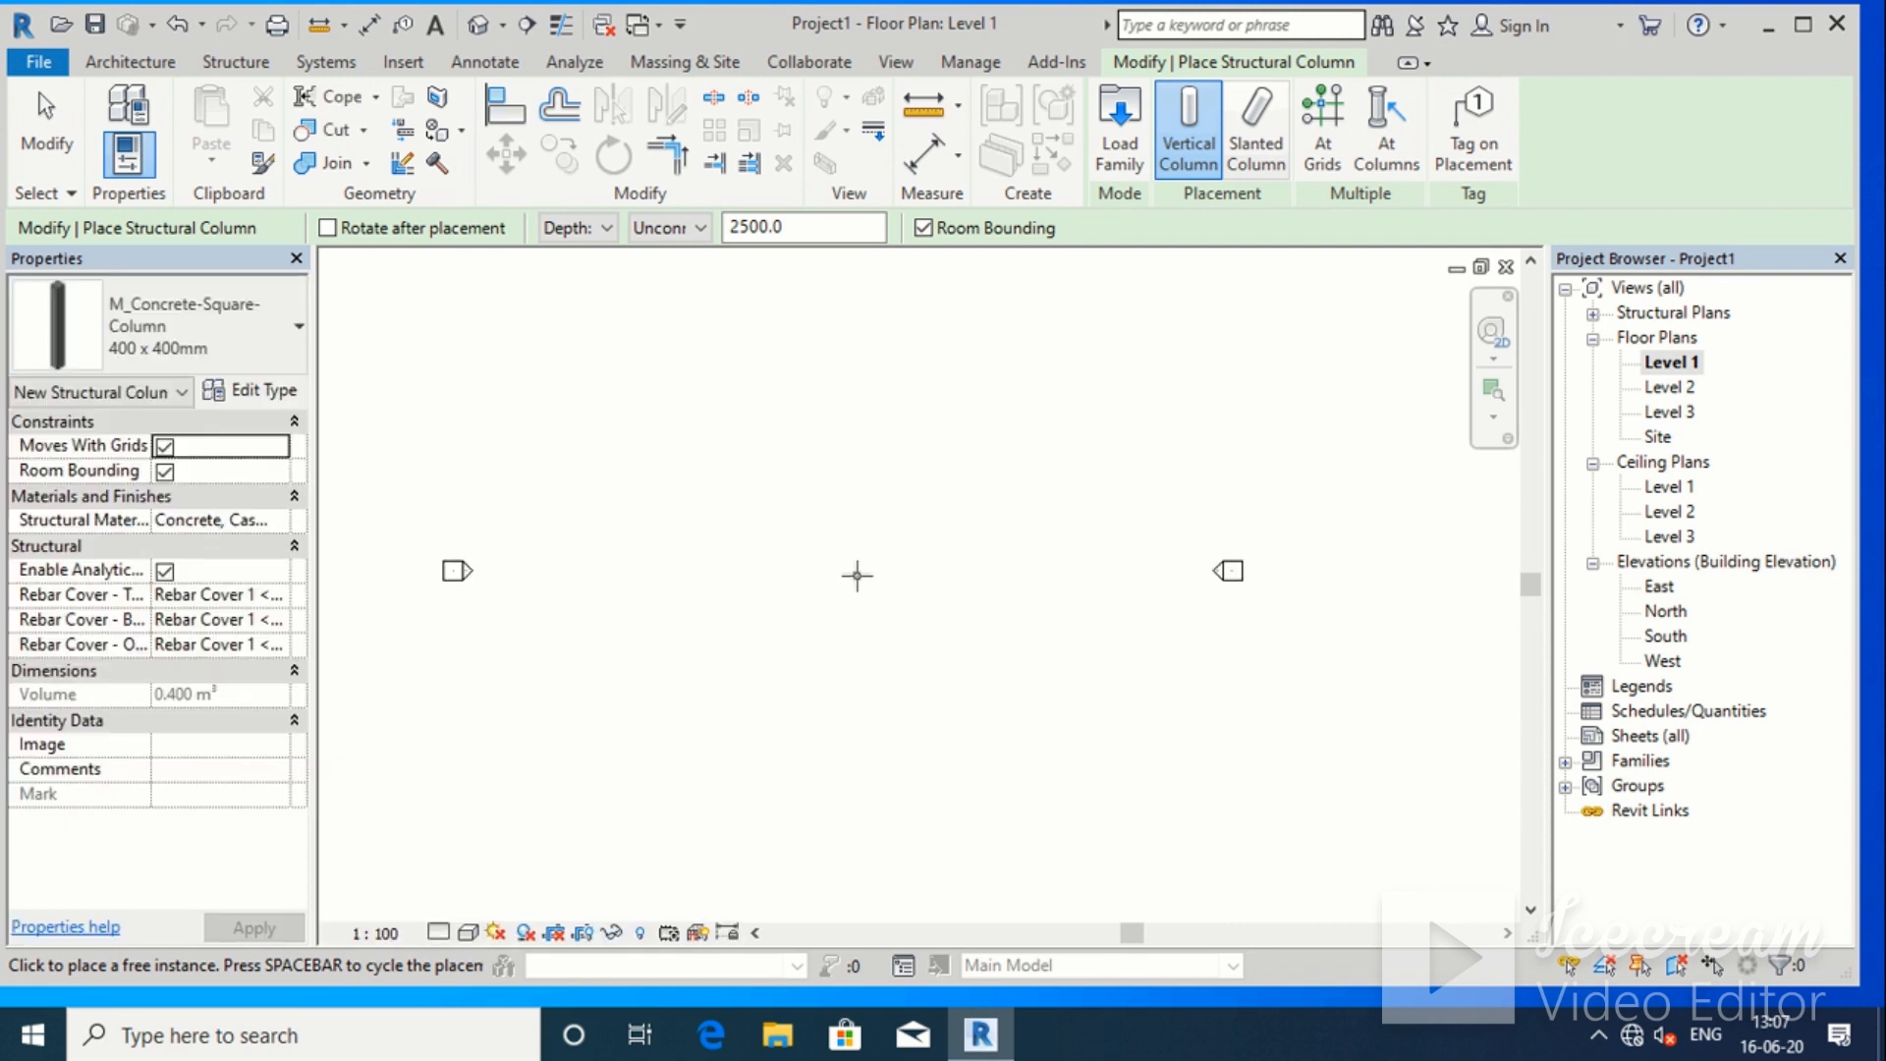
click(869, 565)
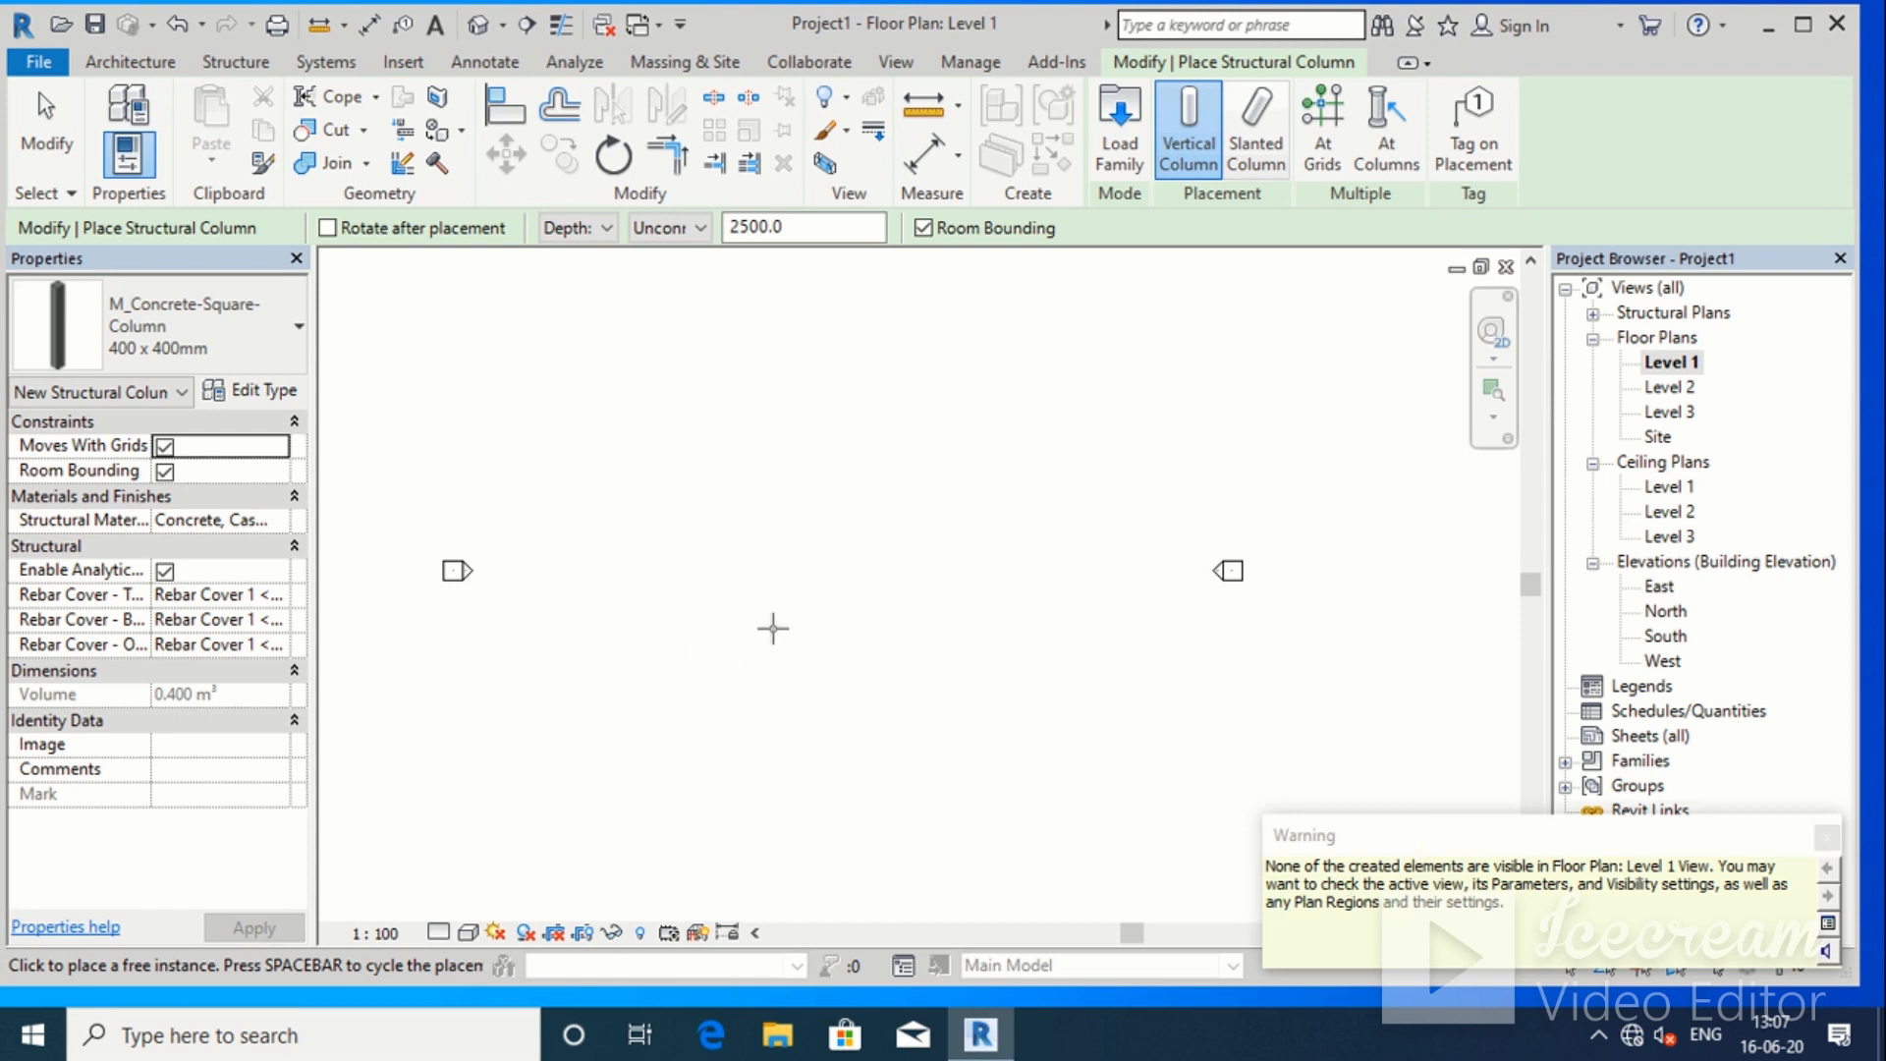
key(Escape)
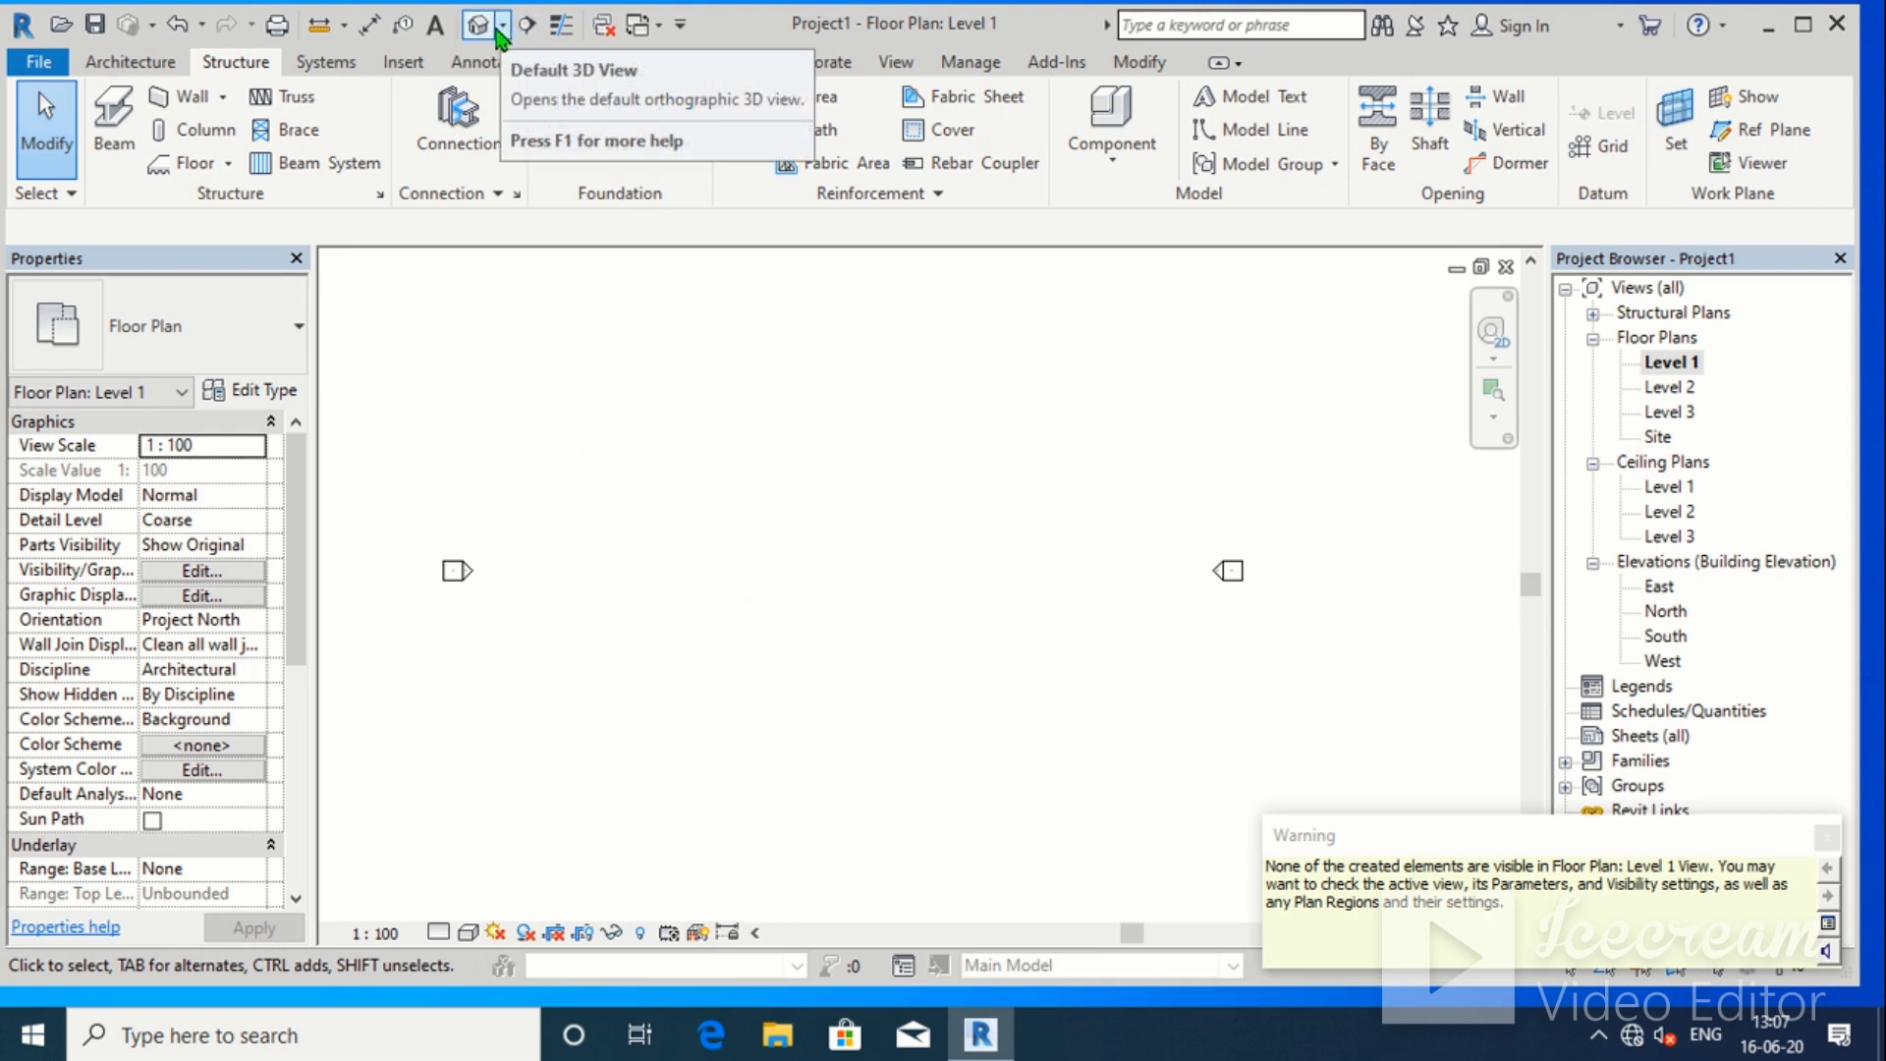
Open the default 3D view and delete the lower of the two columns, the 400 x 400mm one
click(501, 30)
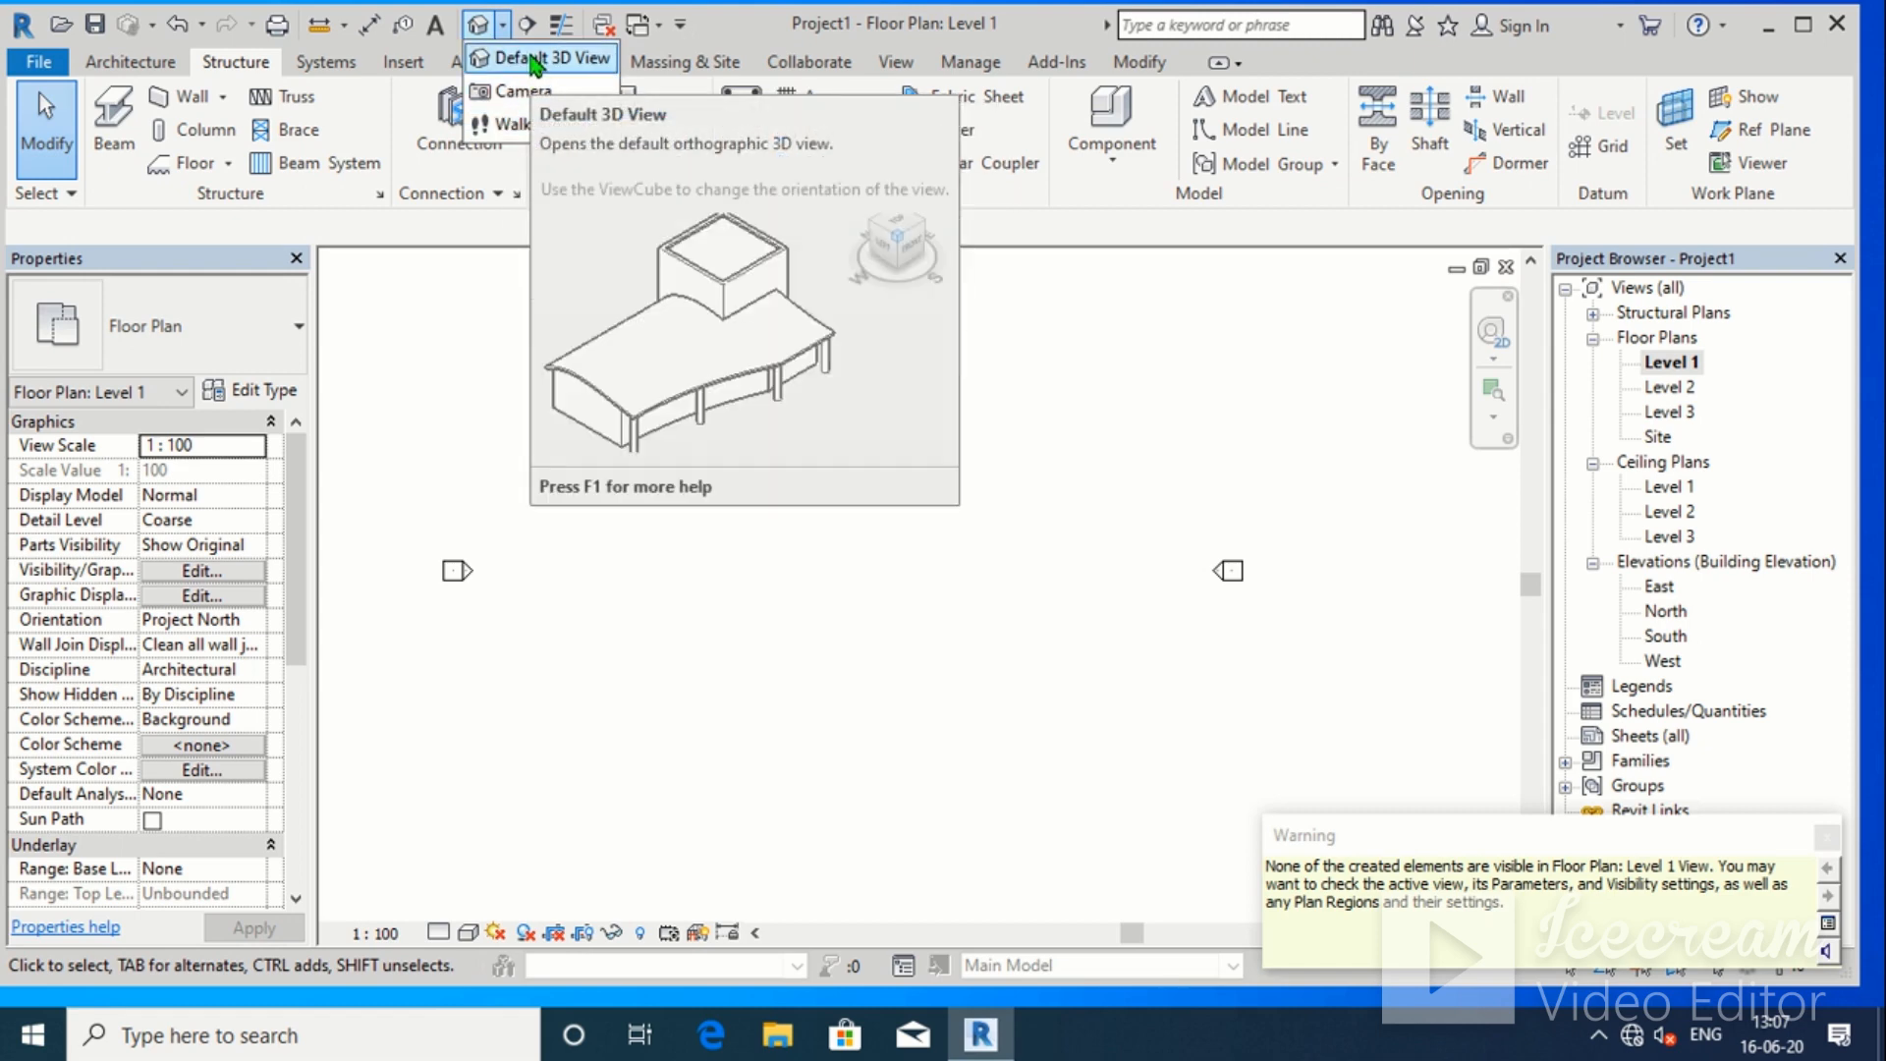
click(531, 62)
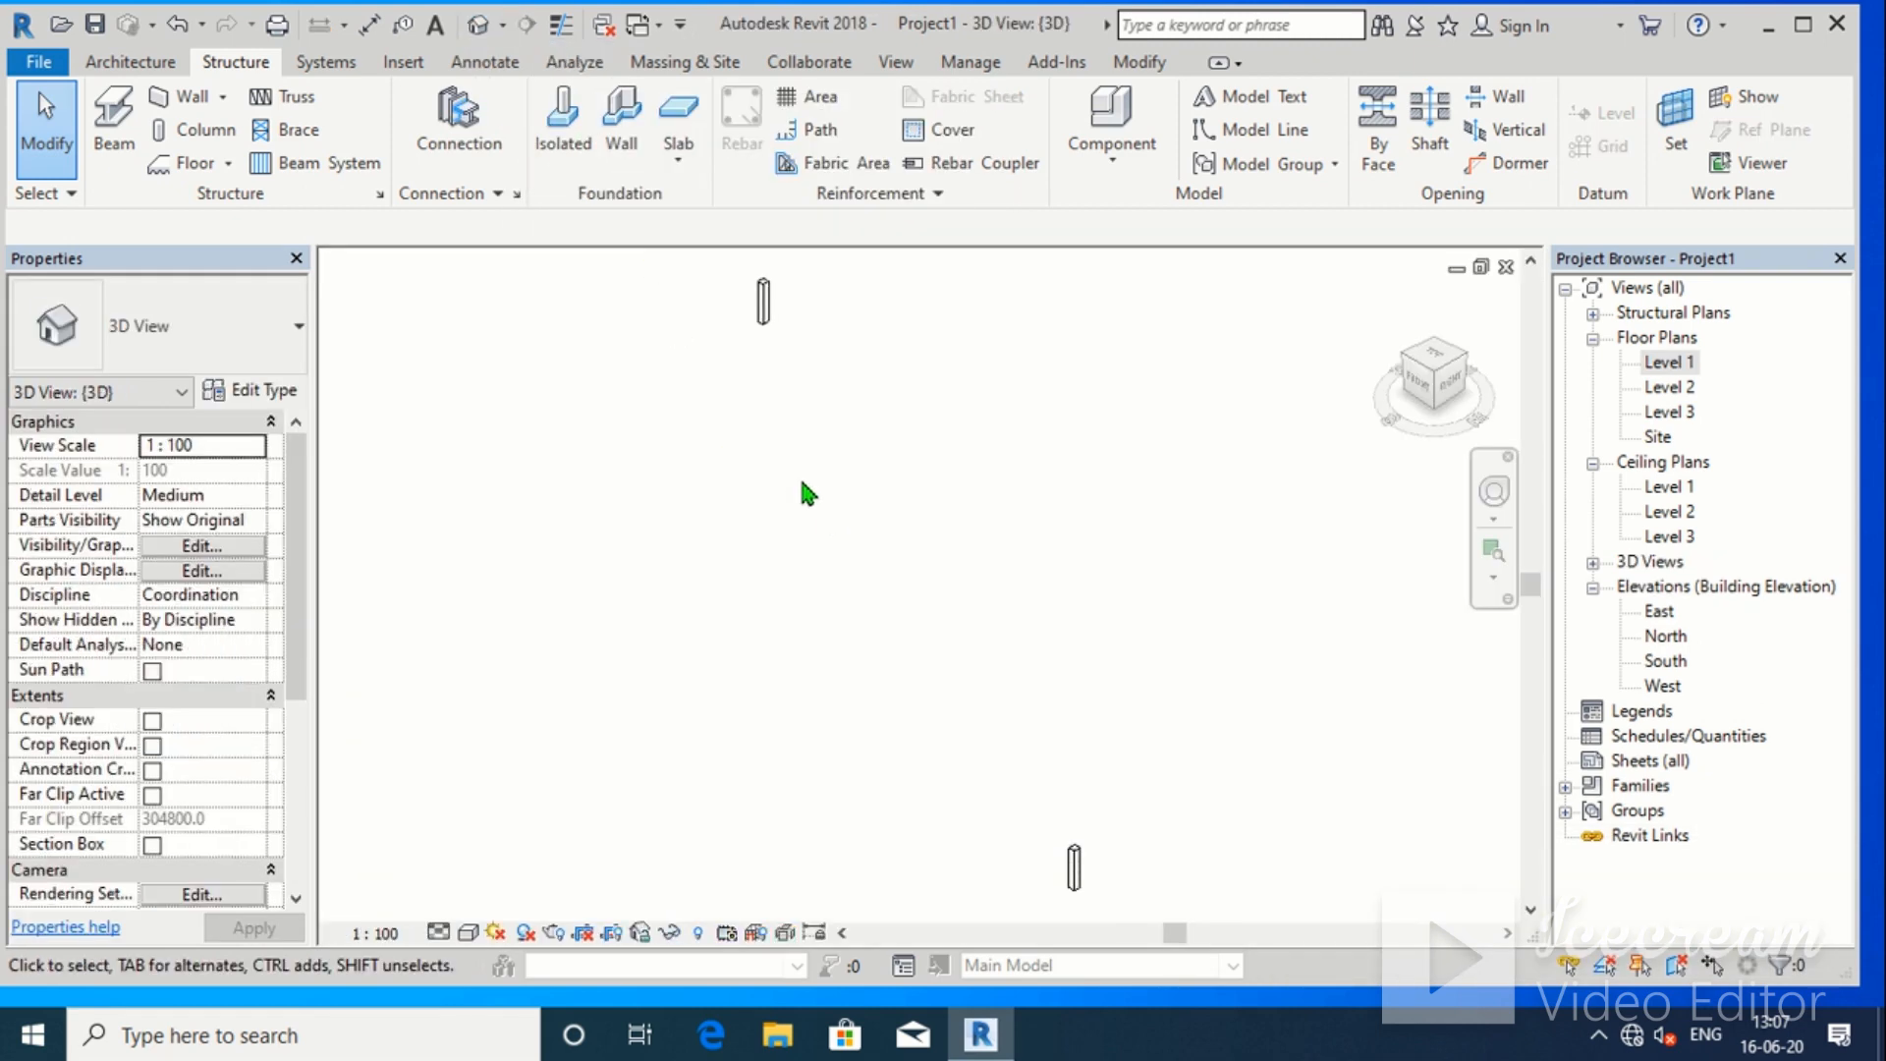
scroll(797, 471, down, 5)
scroll(924, 631, up, 3)
scroll(928, 649, down, 1)
middle_drag(933, 660, 1000, 760)
click(1039, 833)
key(Delete)
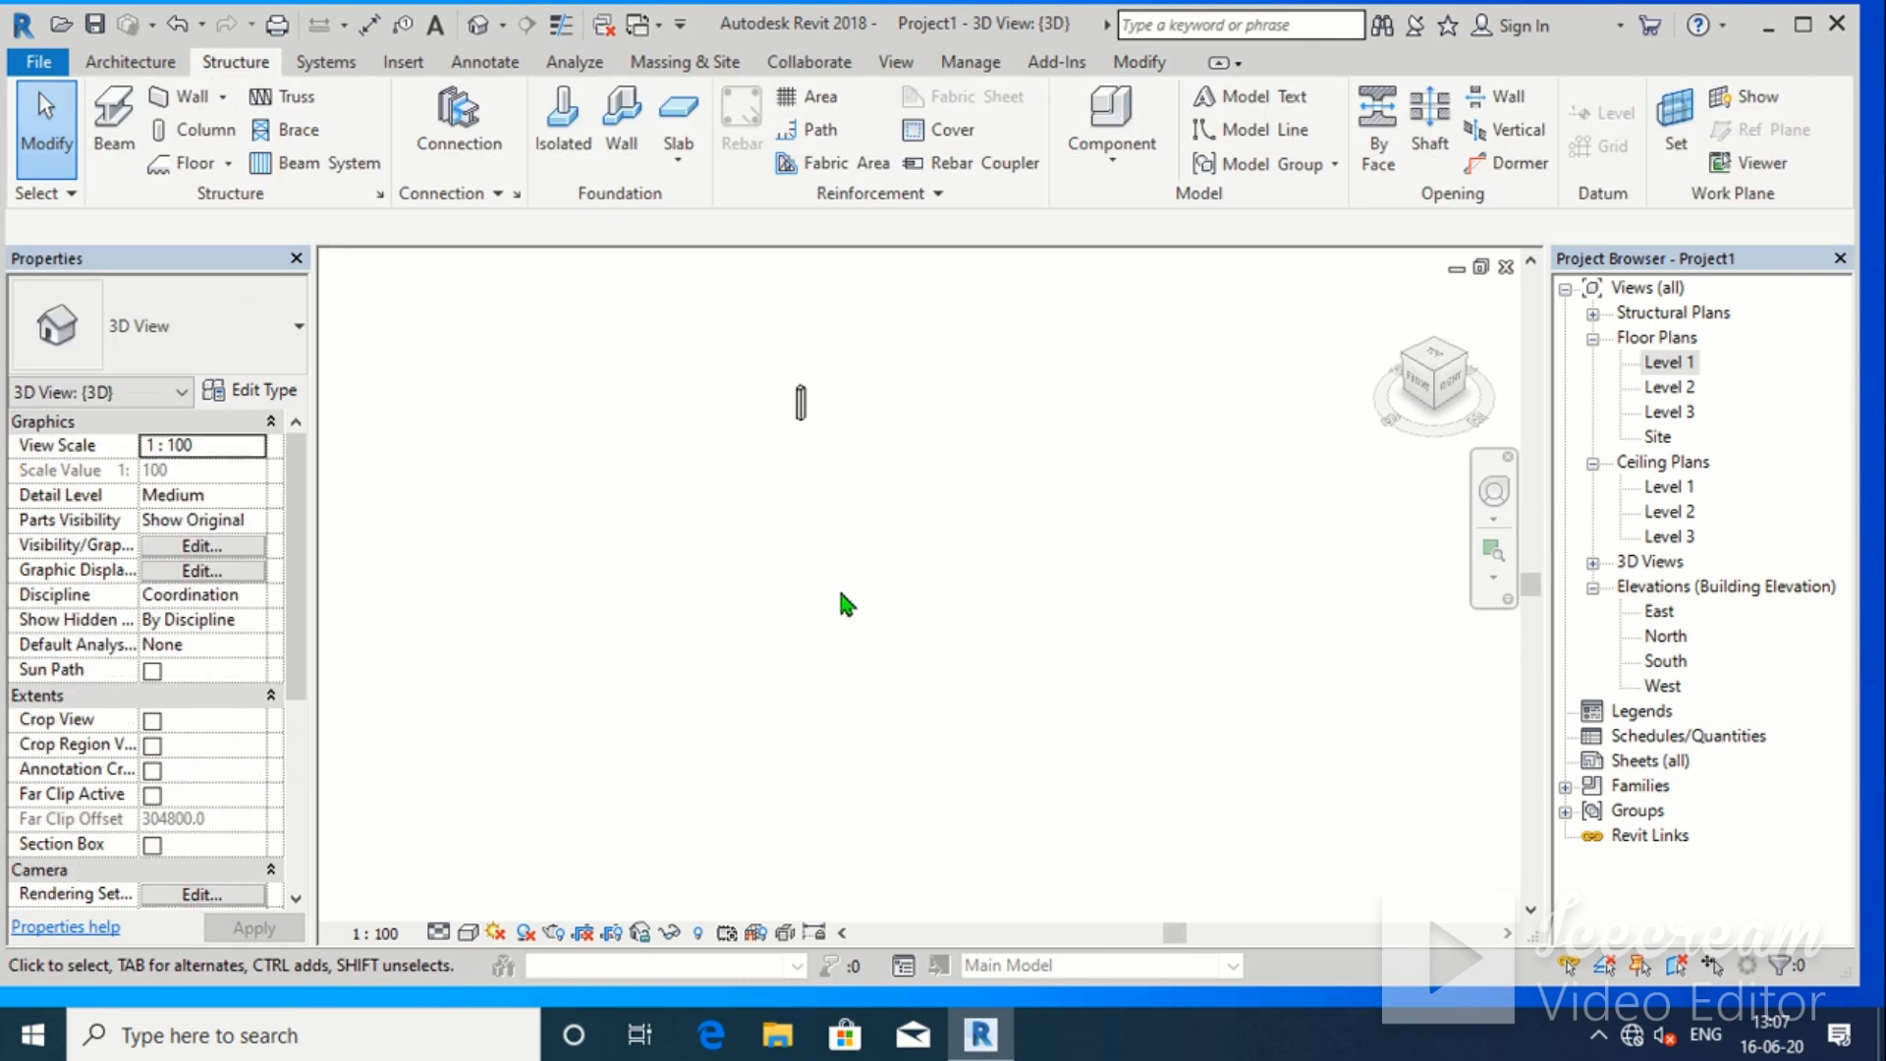
Set the remaining column's top level to Level 2 and its base offset to 0
middle_drag(930, 704, 1065, 871)
scroll(988, 644, down, 2)
click(967, 613)
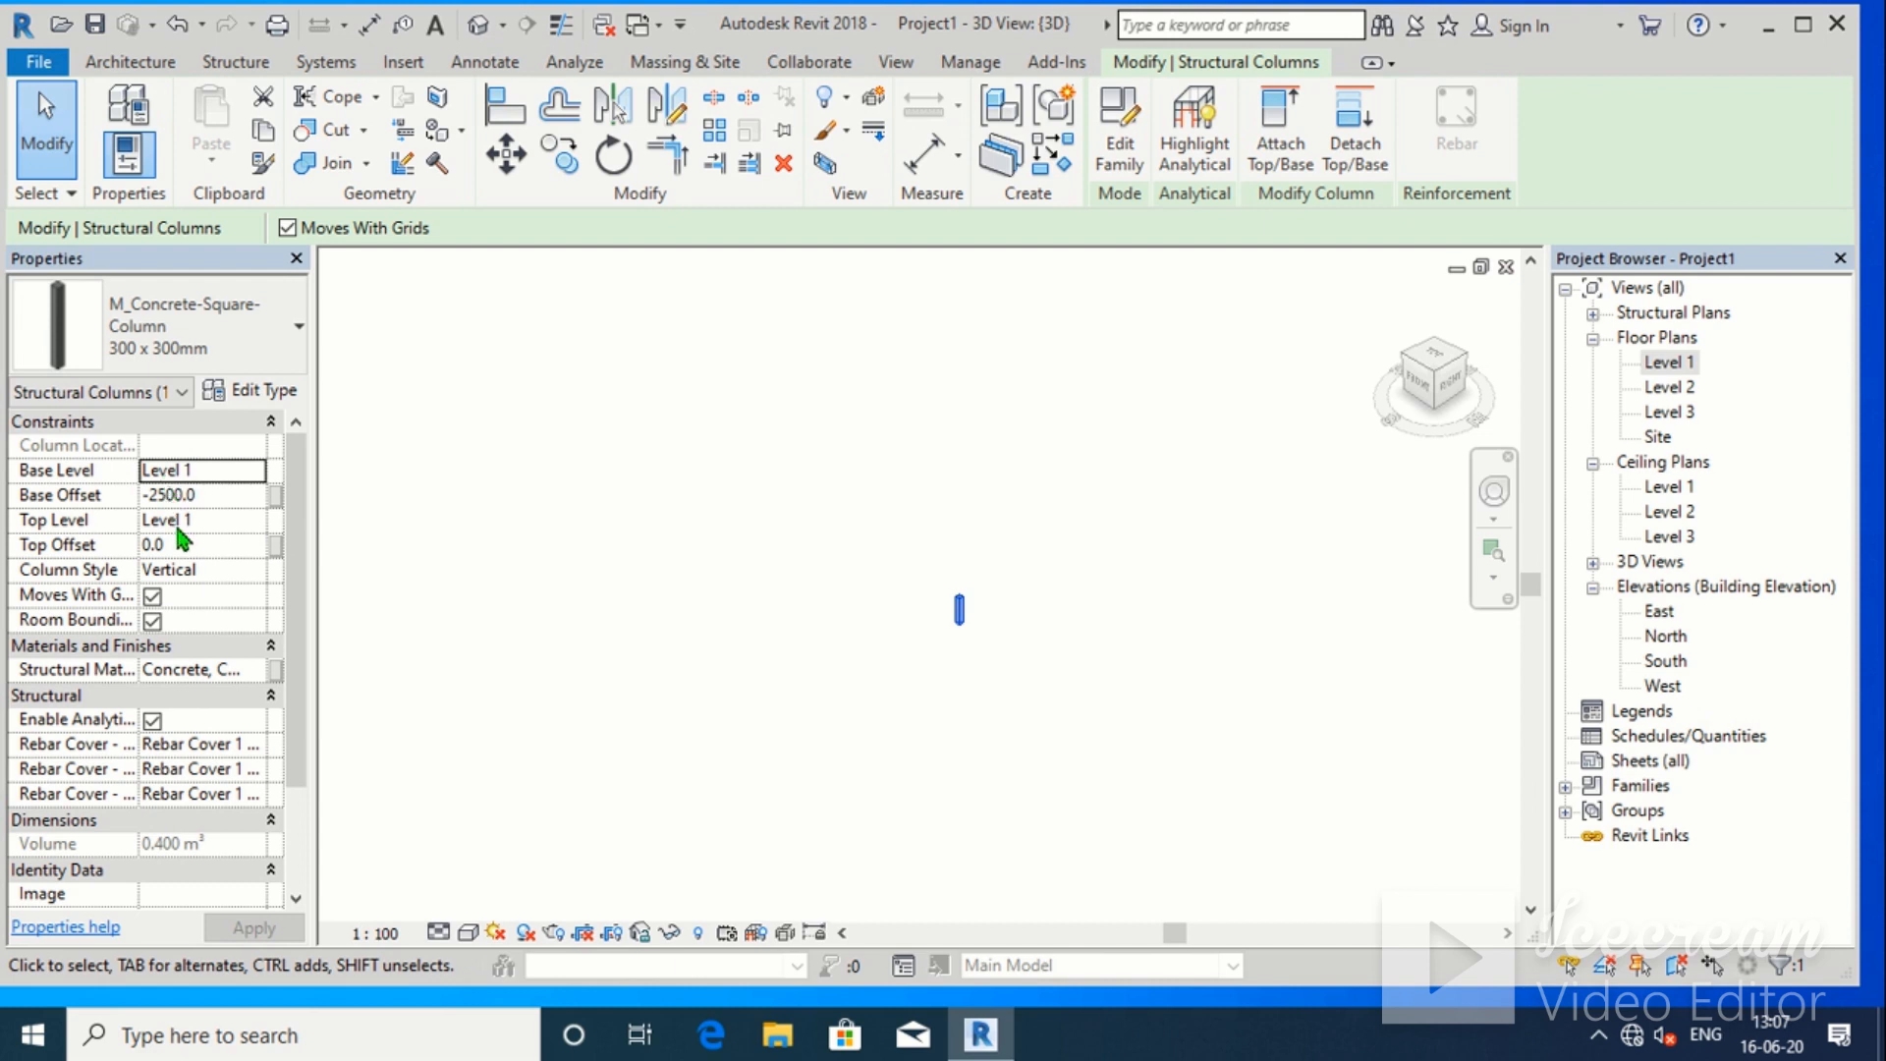
click(189, 521)
click(254, 521)
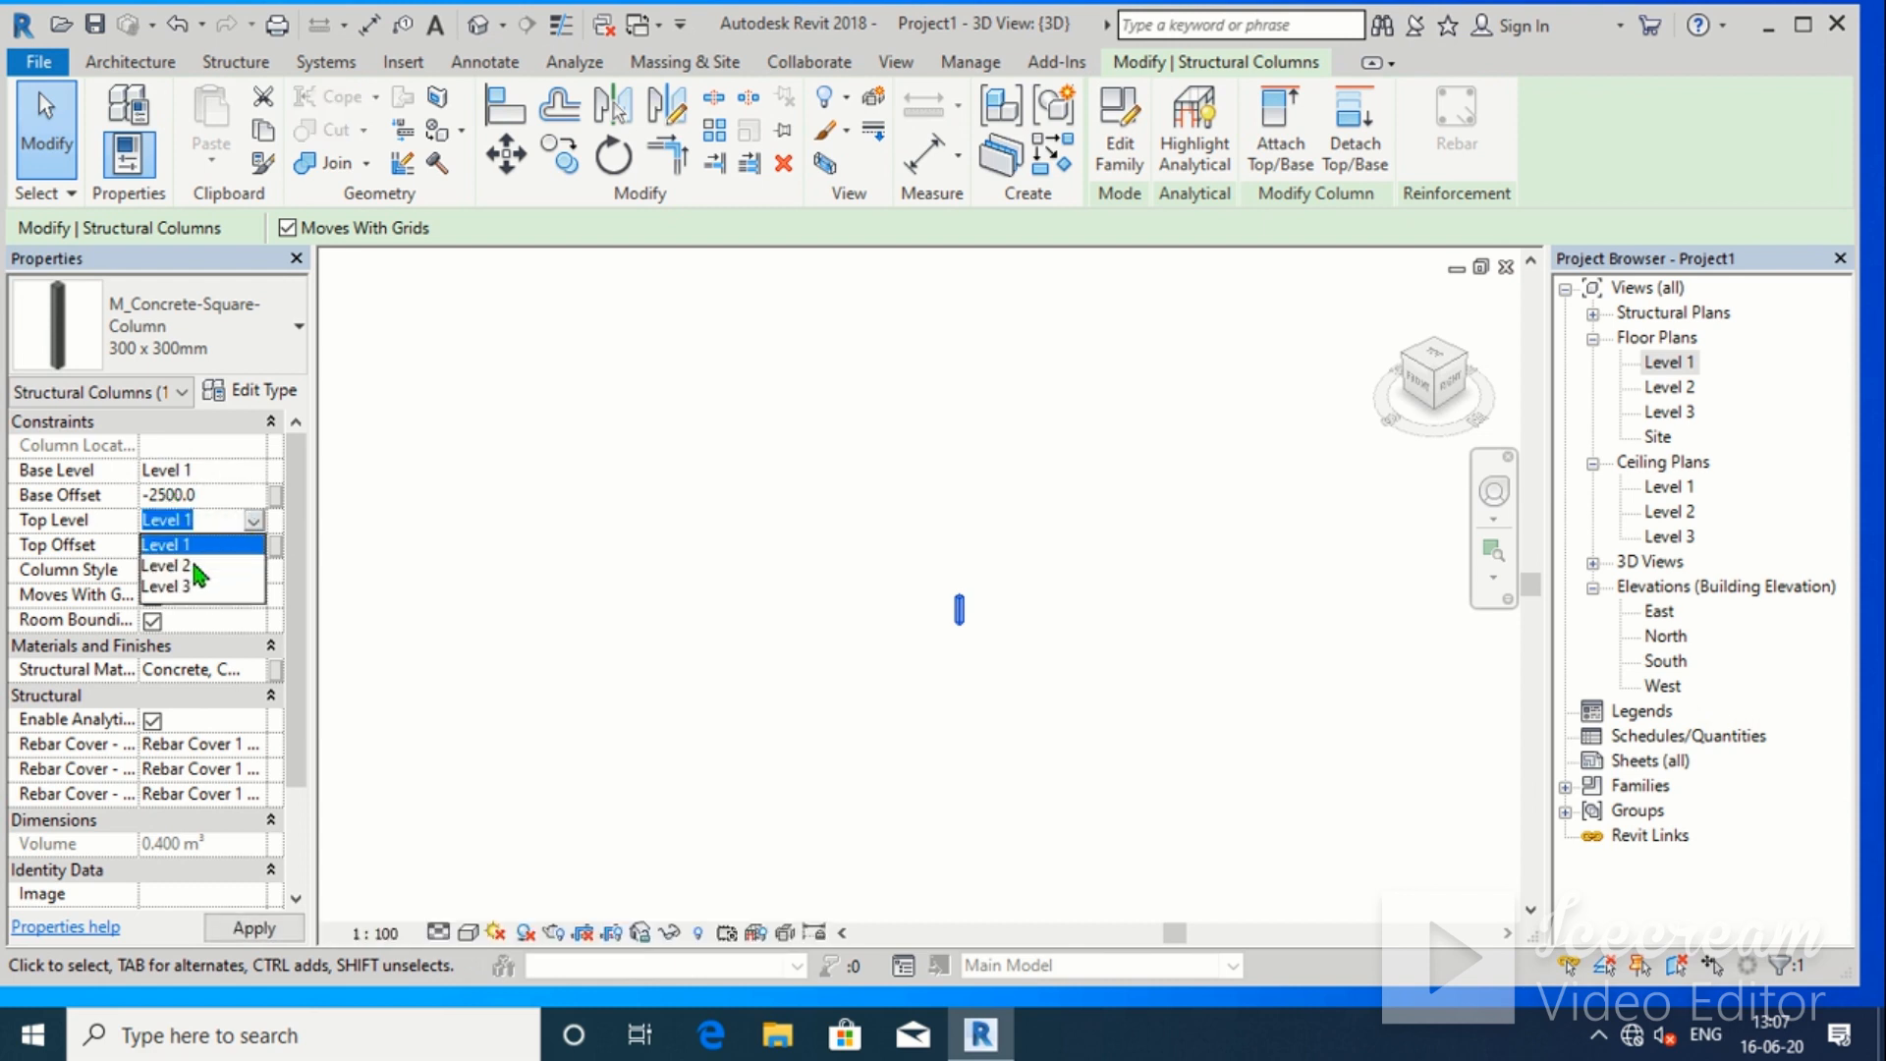
click(196, 568)
click(206, 494)
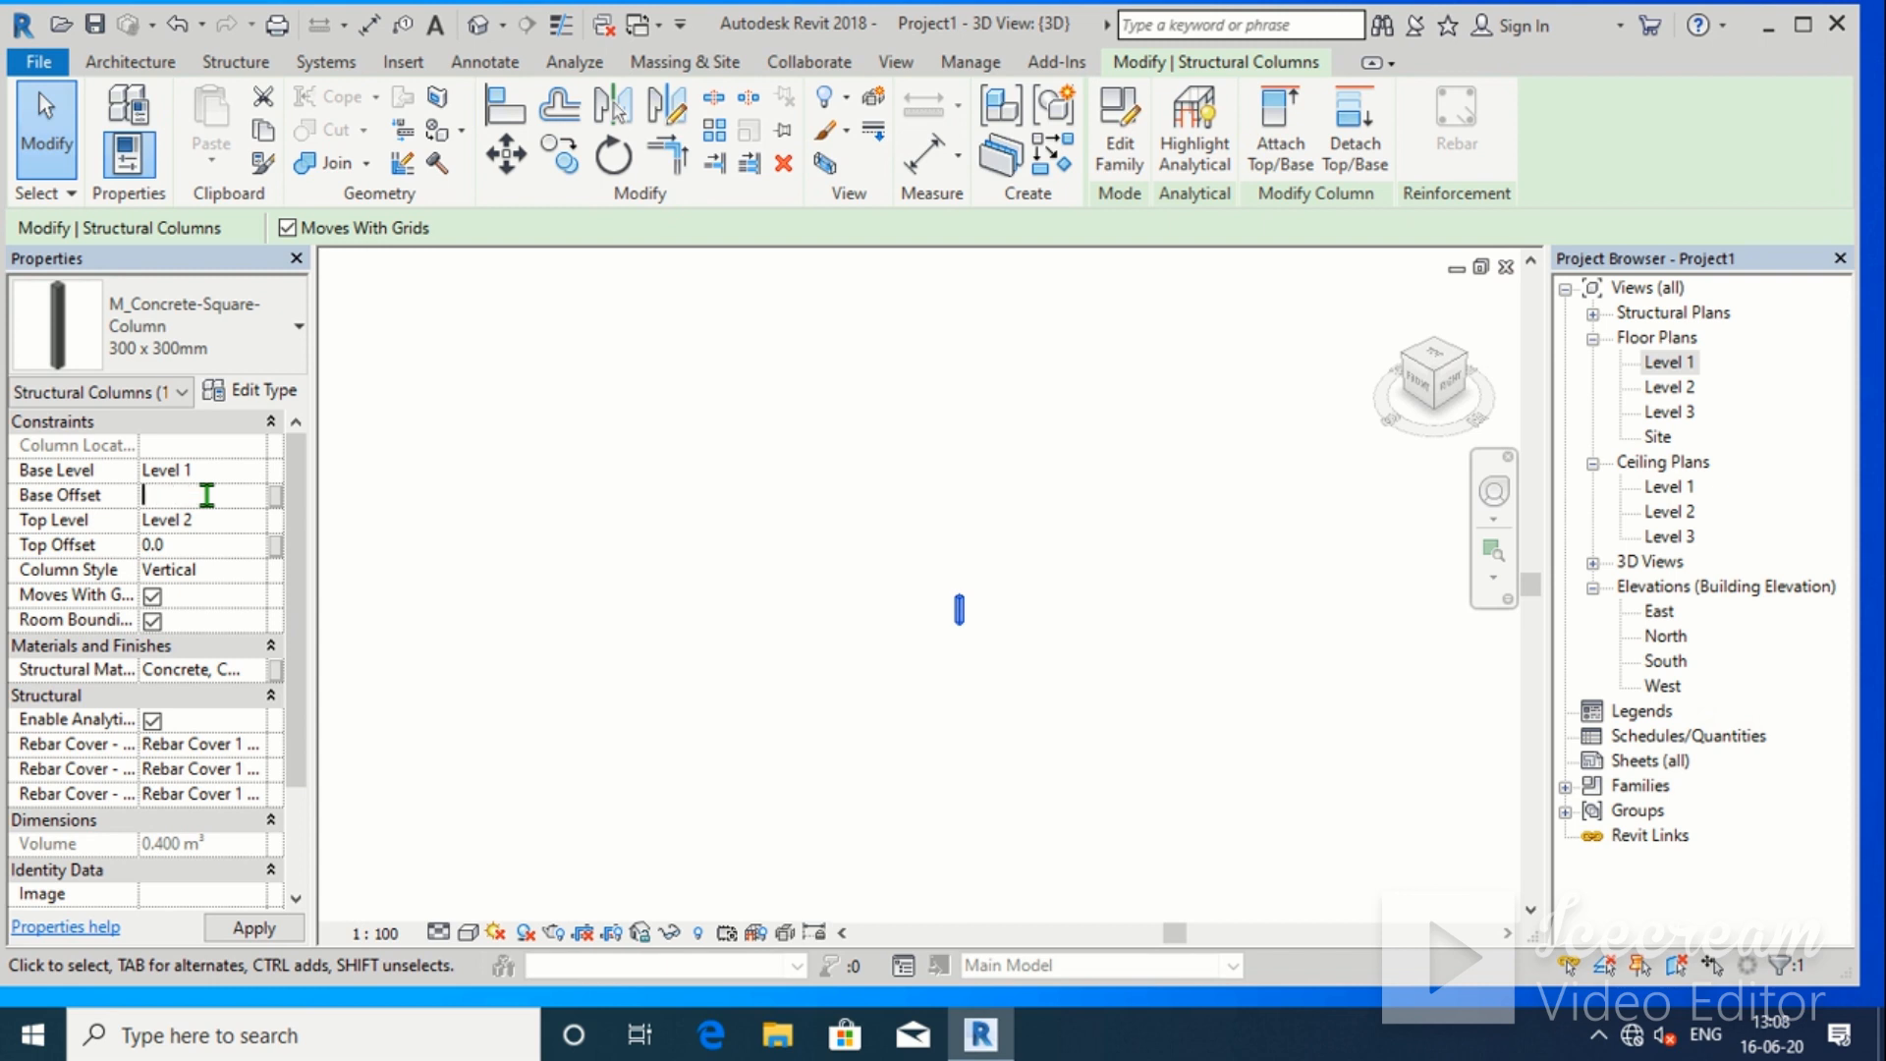
click(786, 411)
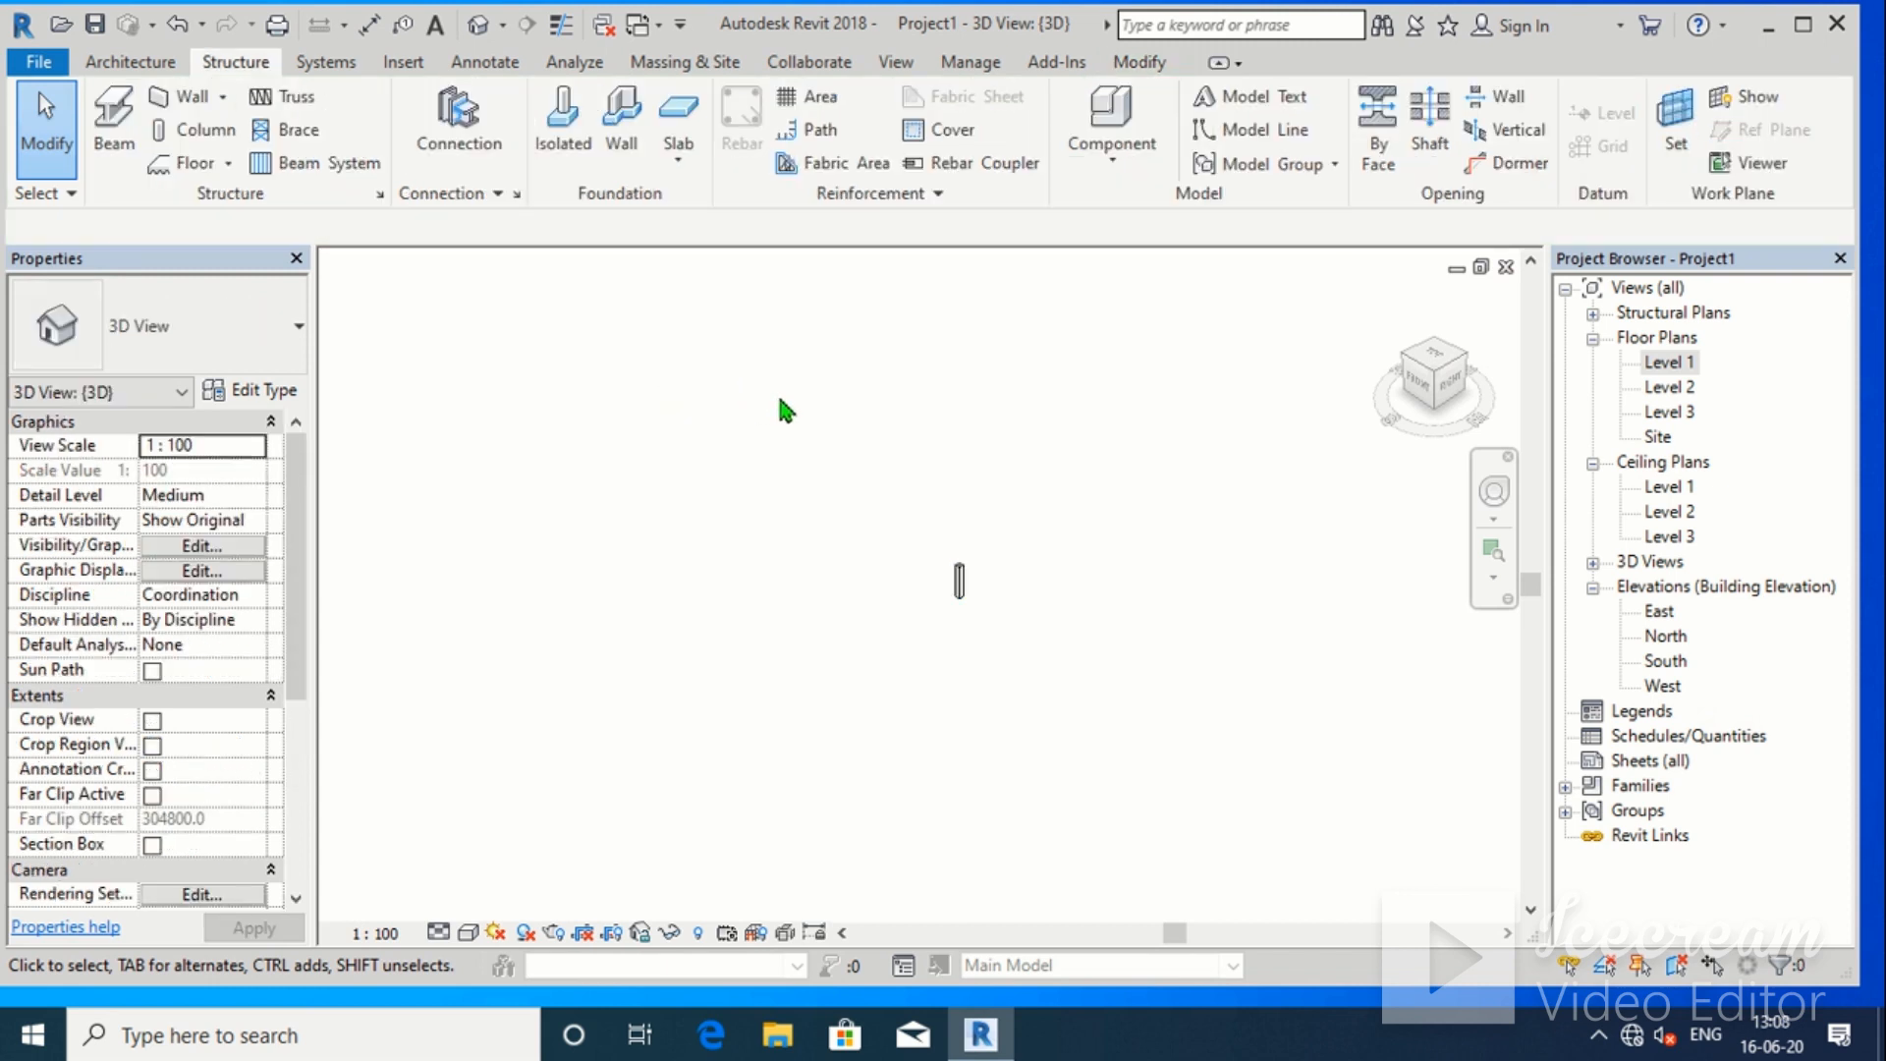
Select the column to check its level constraints in the 3D view, and return to the Level 1 floor plan
scroll(963, 594, up, 4)
click(958, 571)
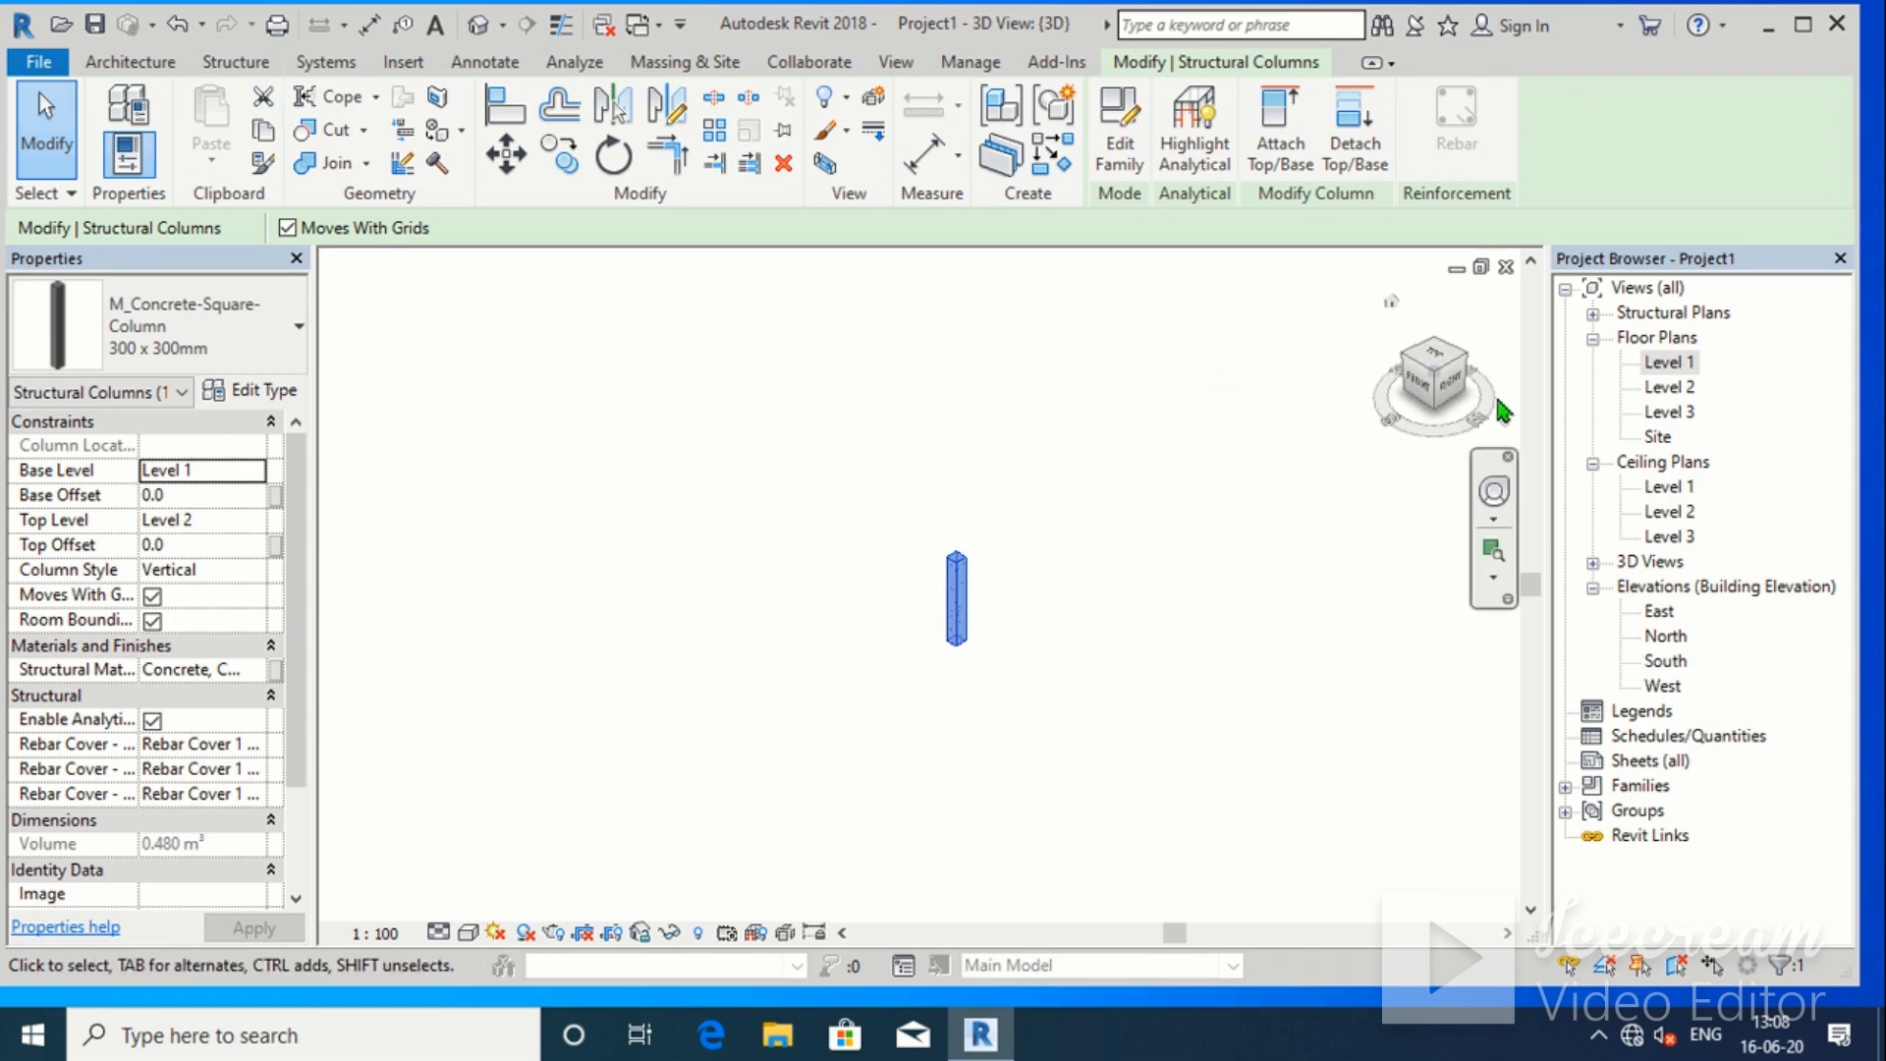
double_click(1670, 362)
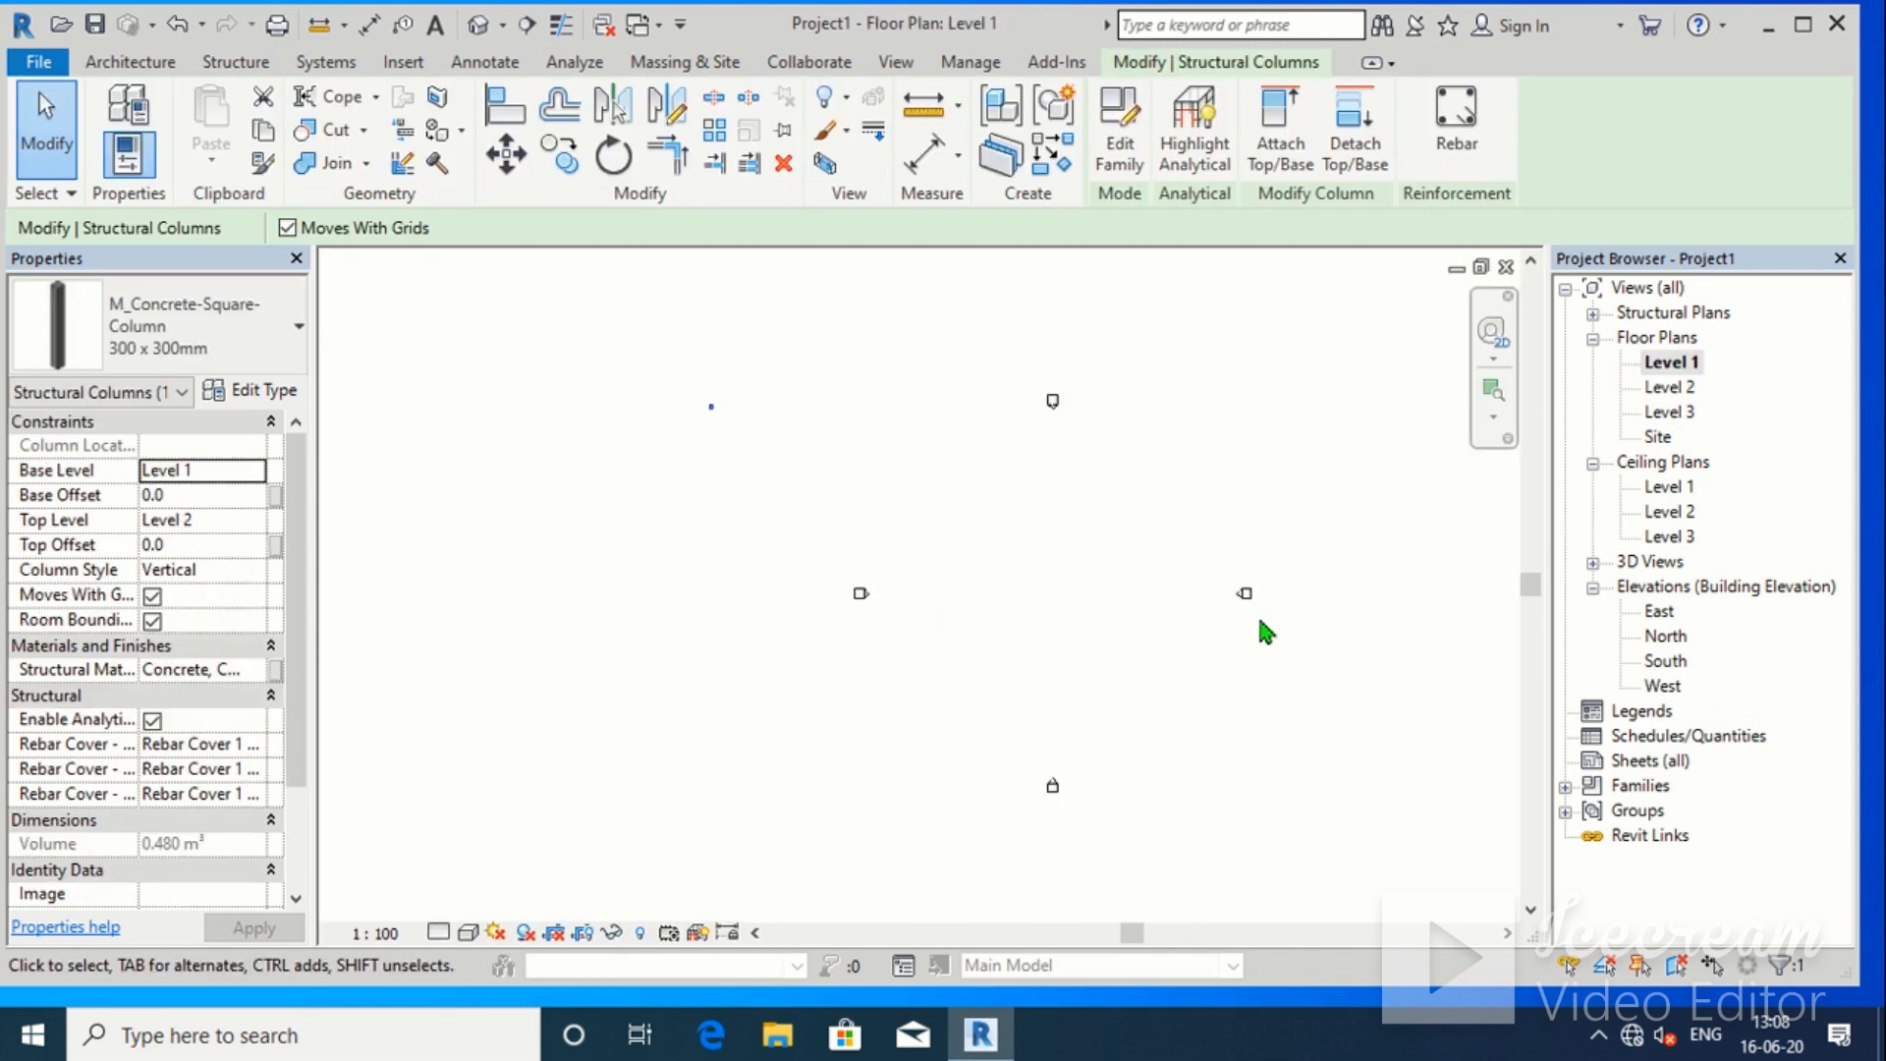
Change the type of the column in the Level 1 plan to M_Concrete-Square-Column 400 x 400mm
scroll(992, 520, up, 3)
middle_drag(1035, 531, 902, 459)
drag(783, 408, 1247, 645)
scroll(1292, 676, up, 4)
click(1149, 644)
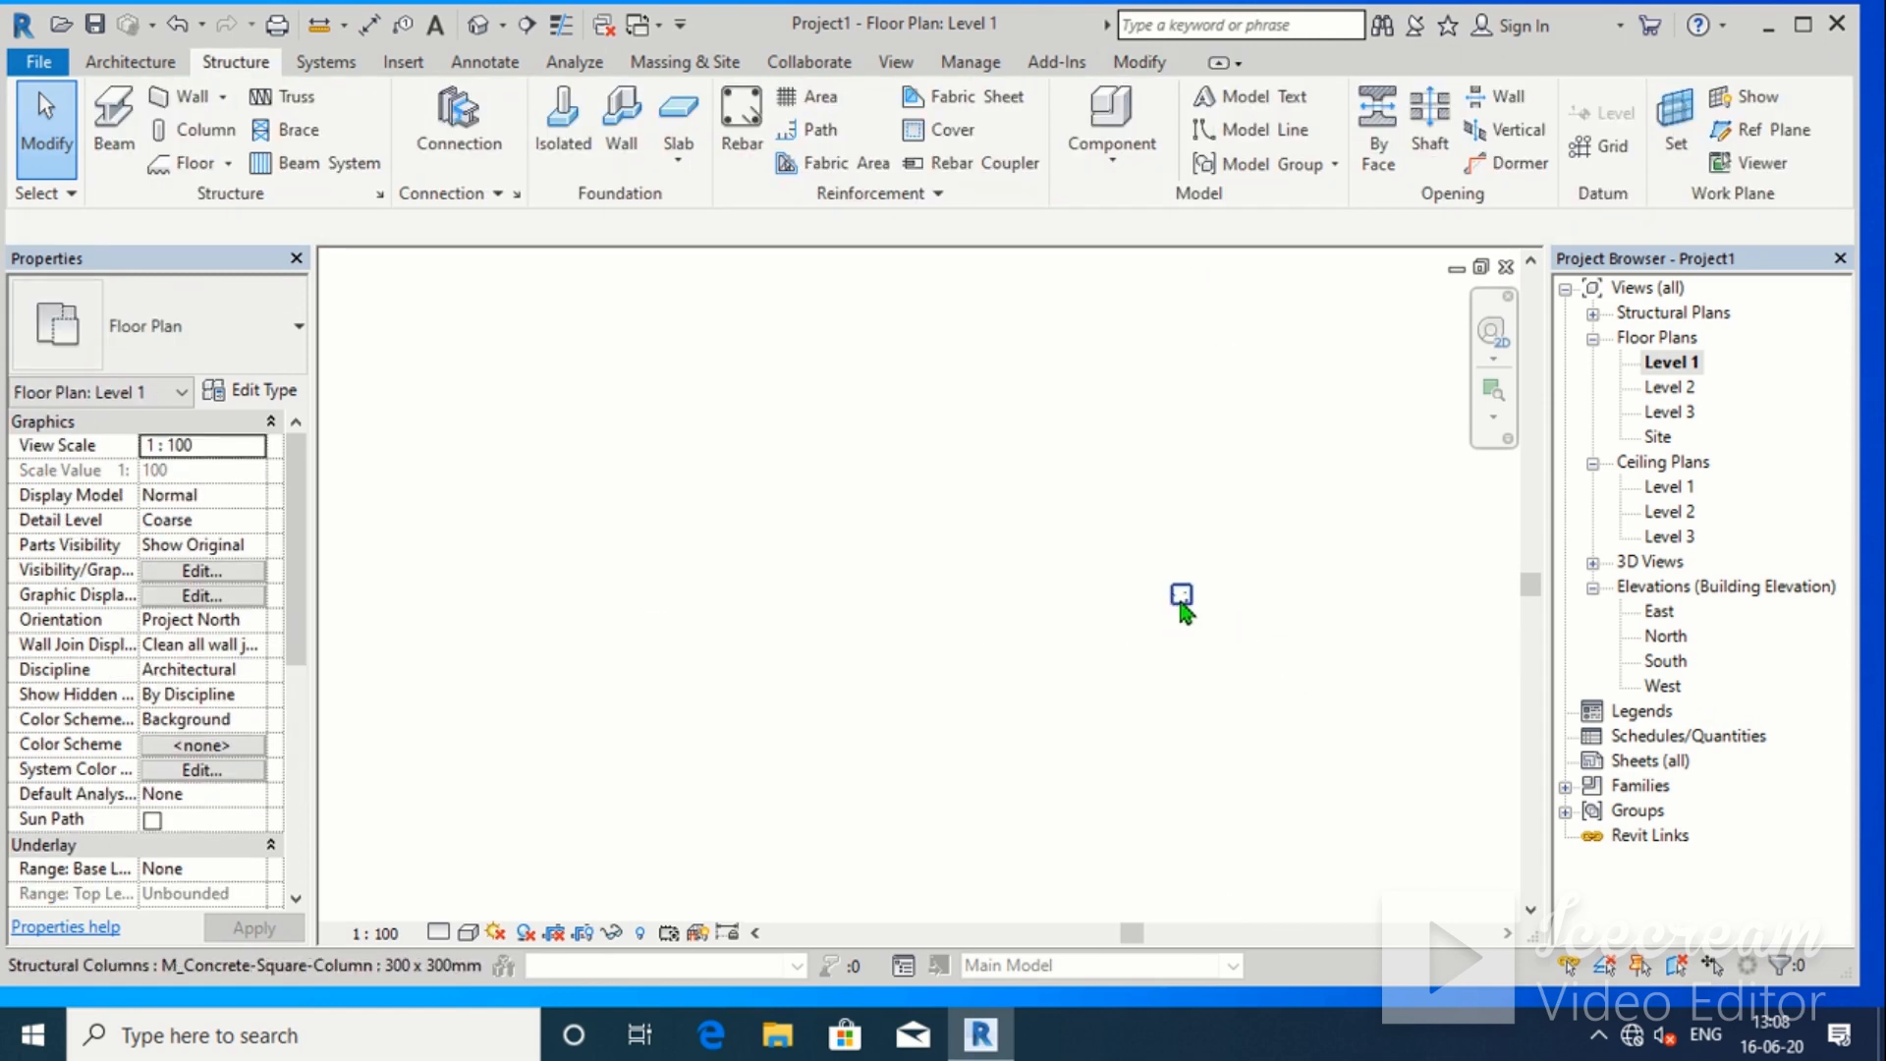
click(1181, 601)
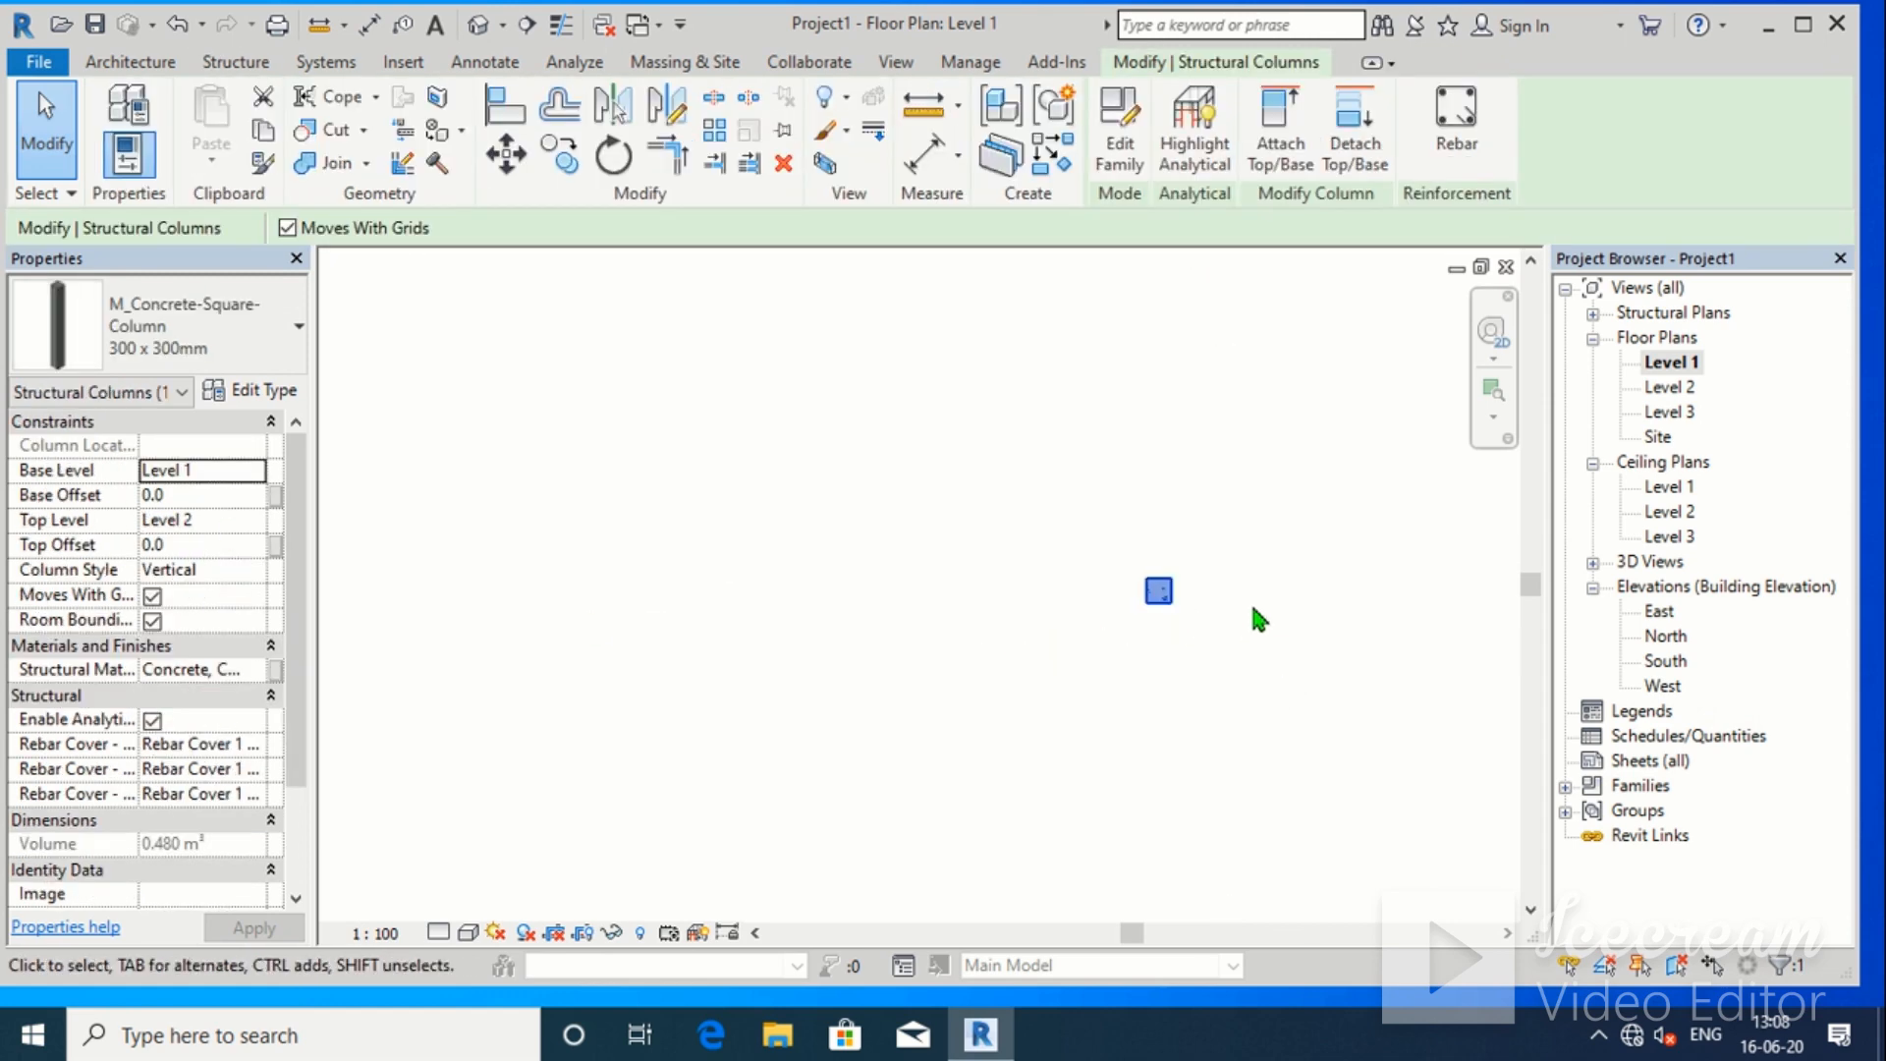
scroll(1253, 608, up, 1)
click(301, 354)
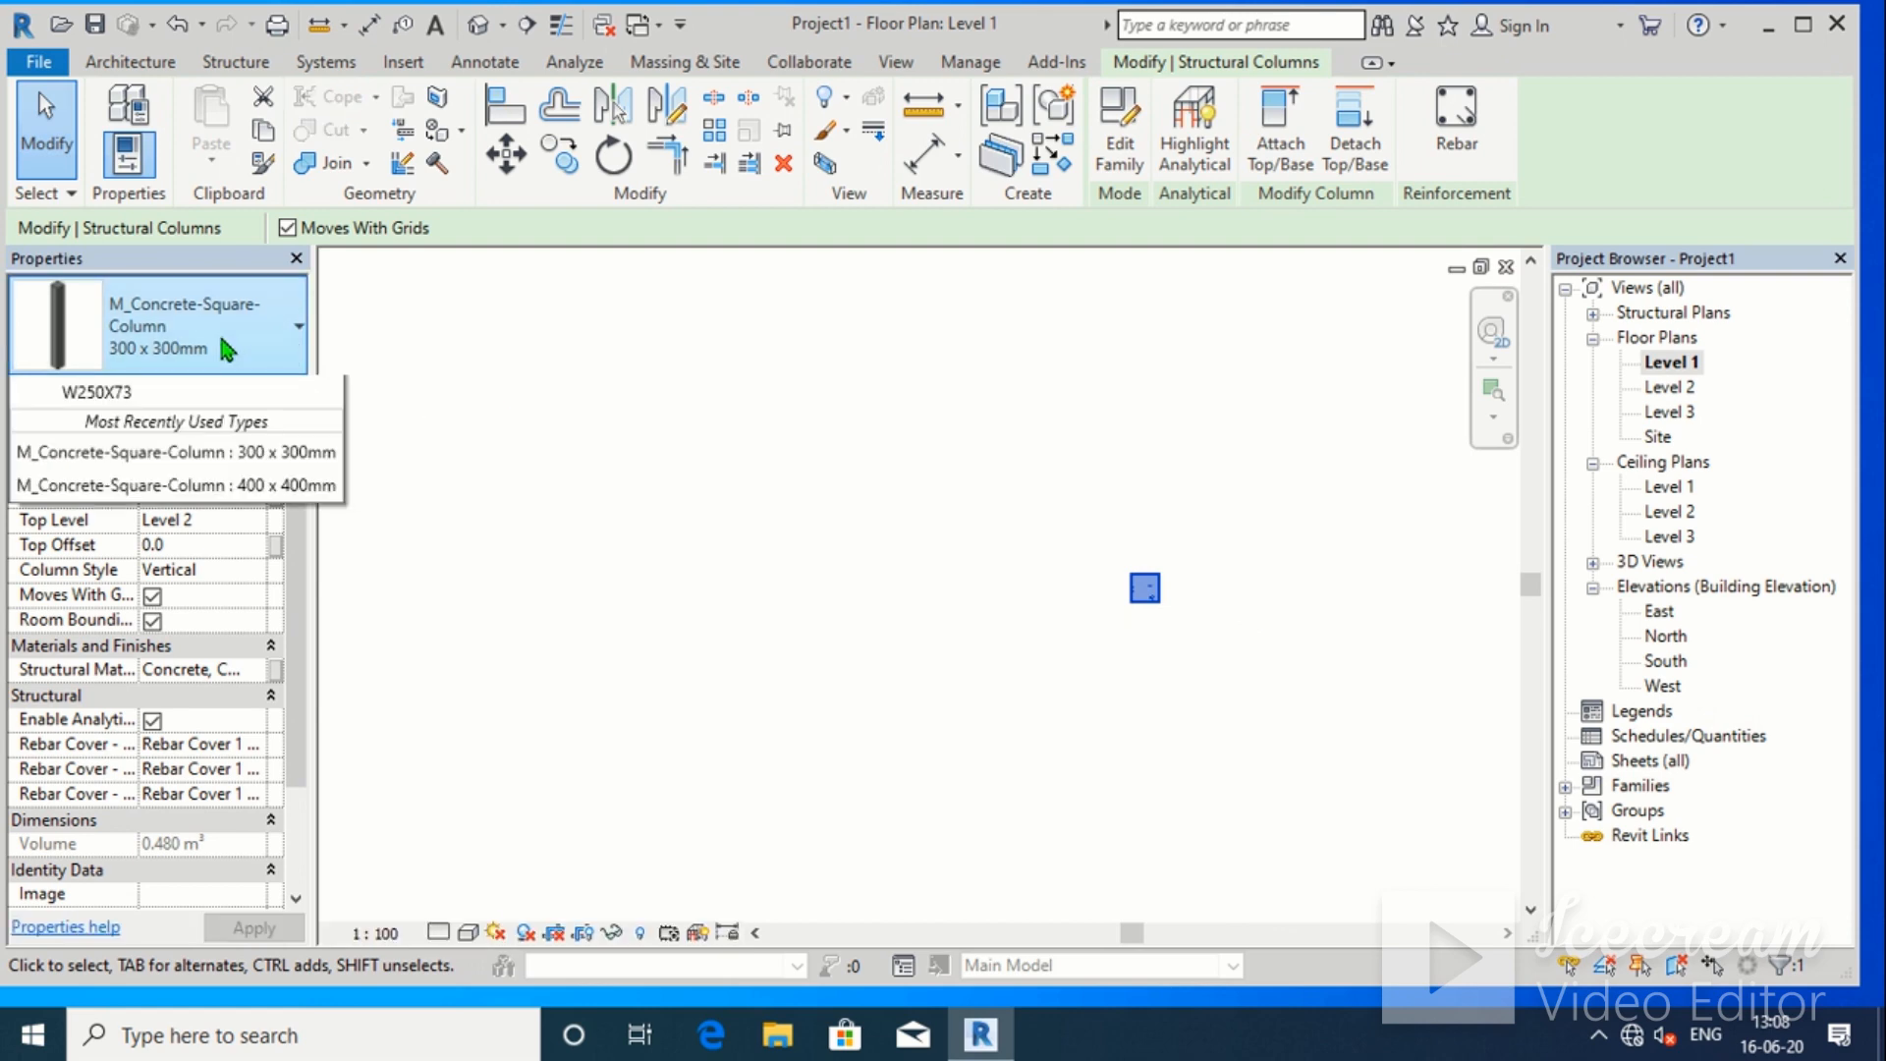
click(202, 513)
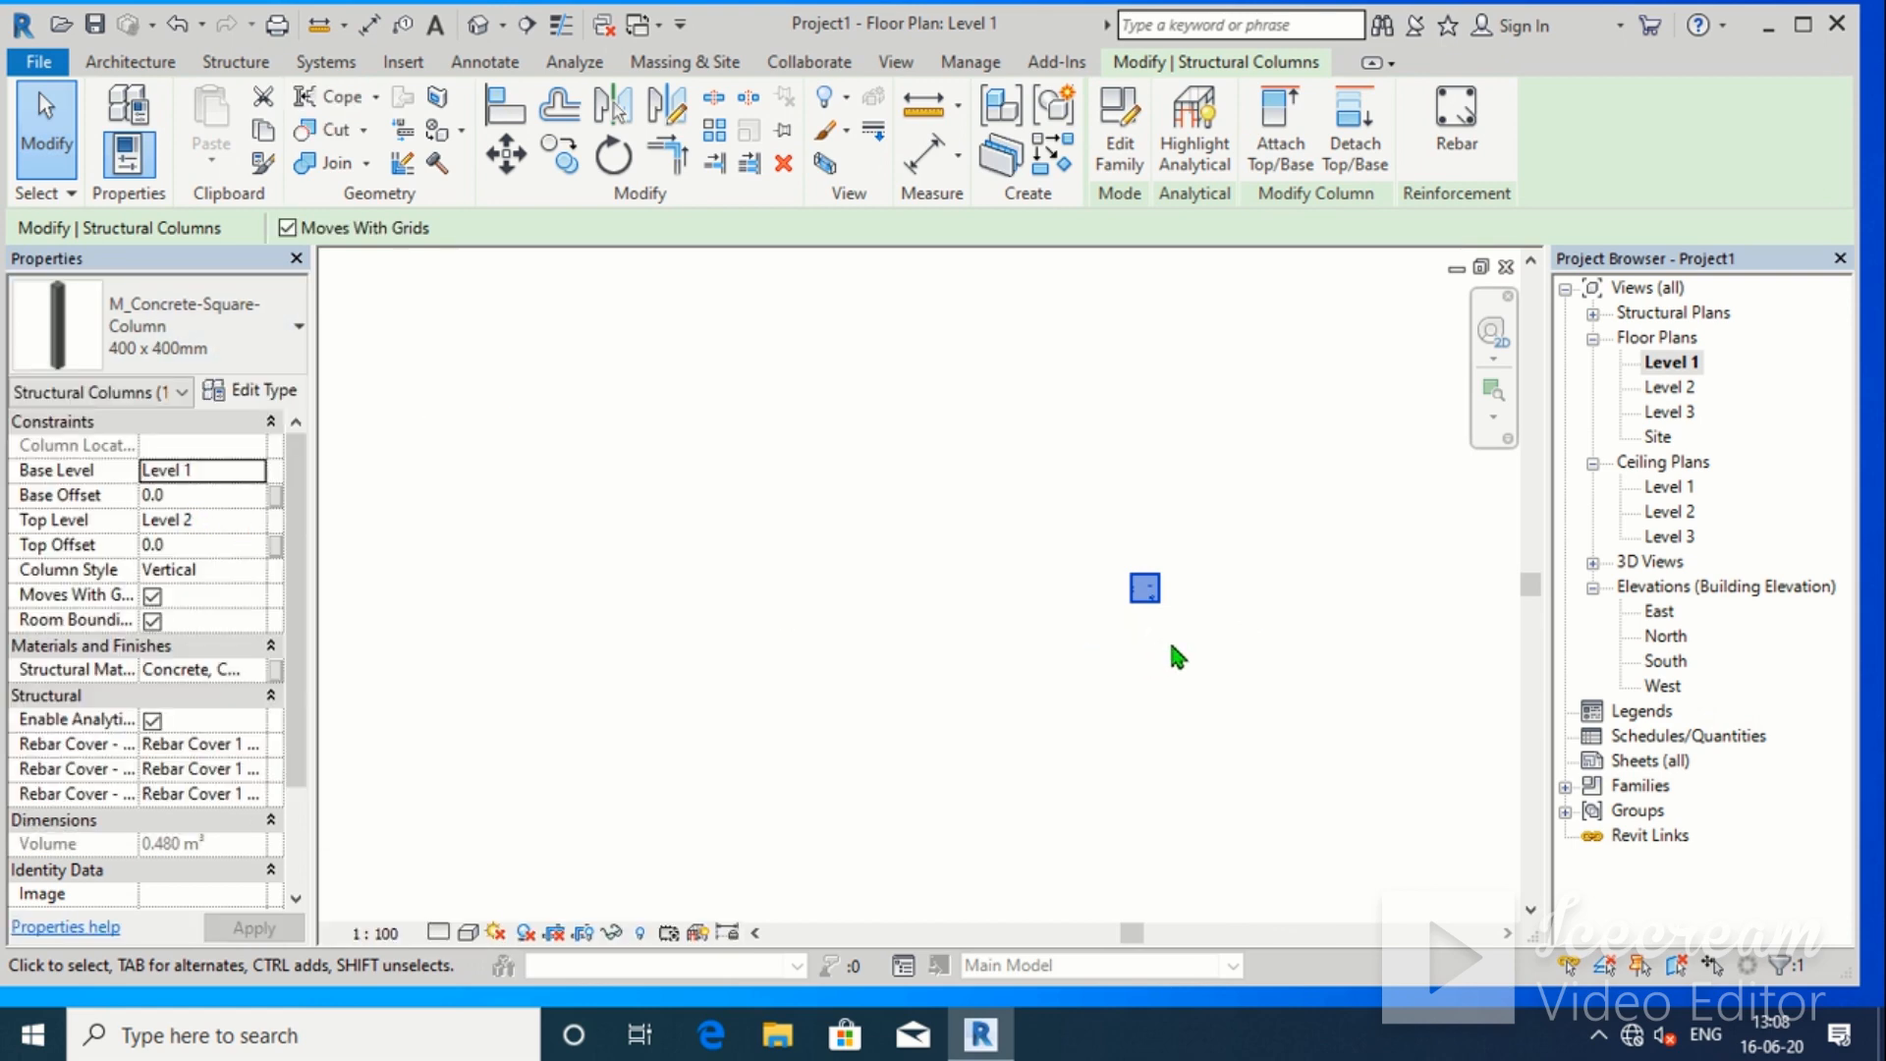
click(1176, 656)
Inspect the resized column in plan and in the default 3D view, and return to the Level 1 floor plan
click(1144, 587)
scroll(1184, 614, down, 1)
scroll(1277, 627, down, 3)
scroll(1212, 665, down, 1)
scroll(1166, 593, up, 5)
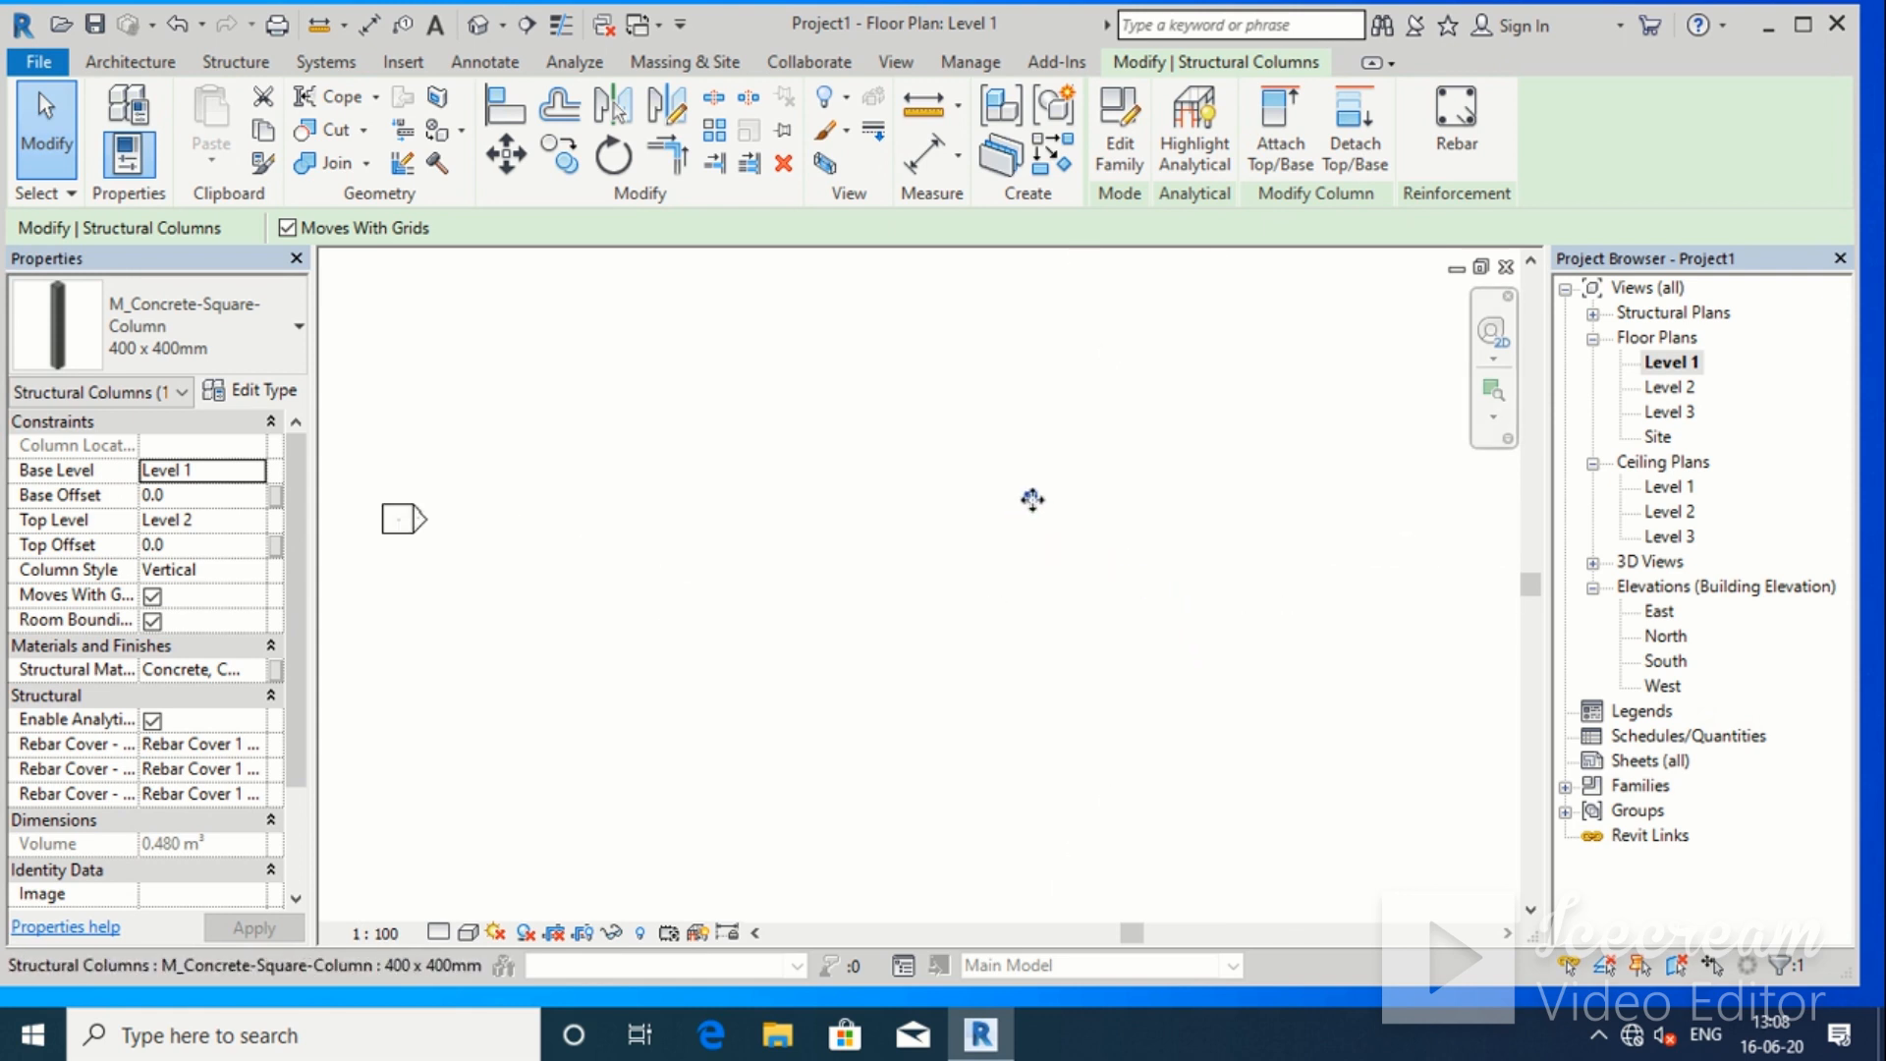
scroll(1041, 495, up, 4)
click(1023, 429)
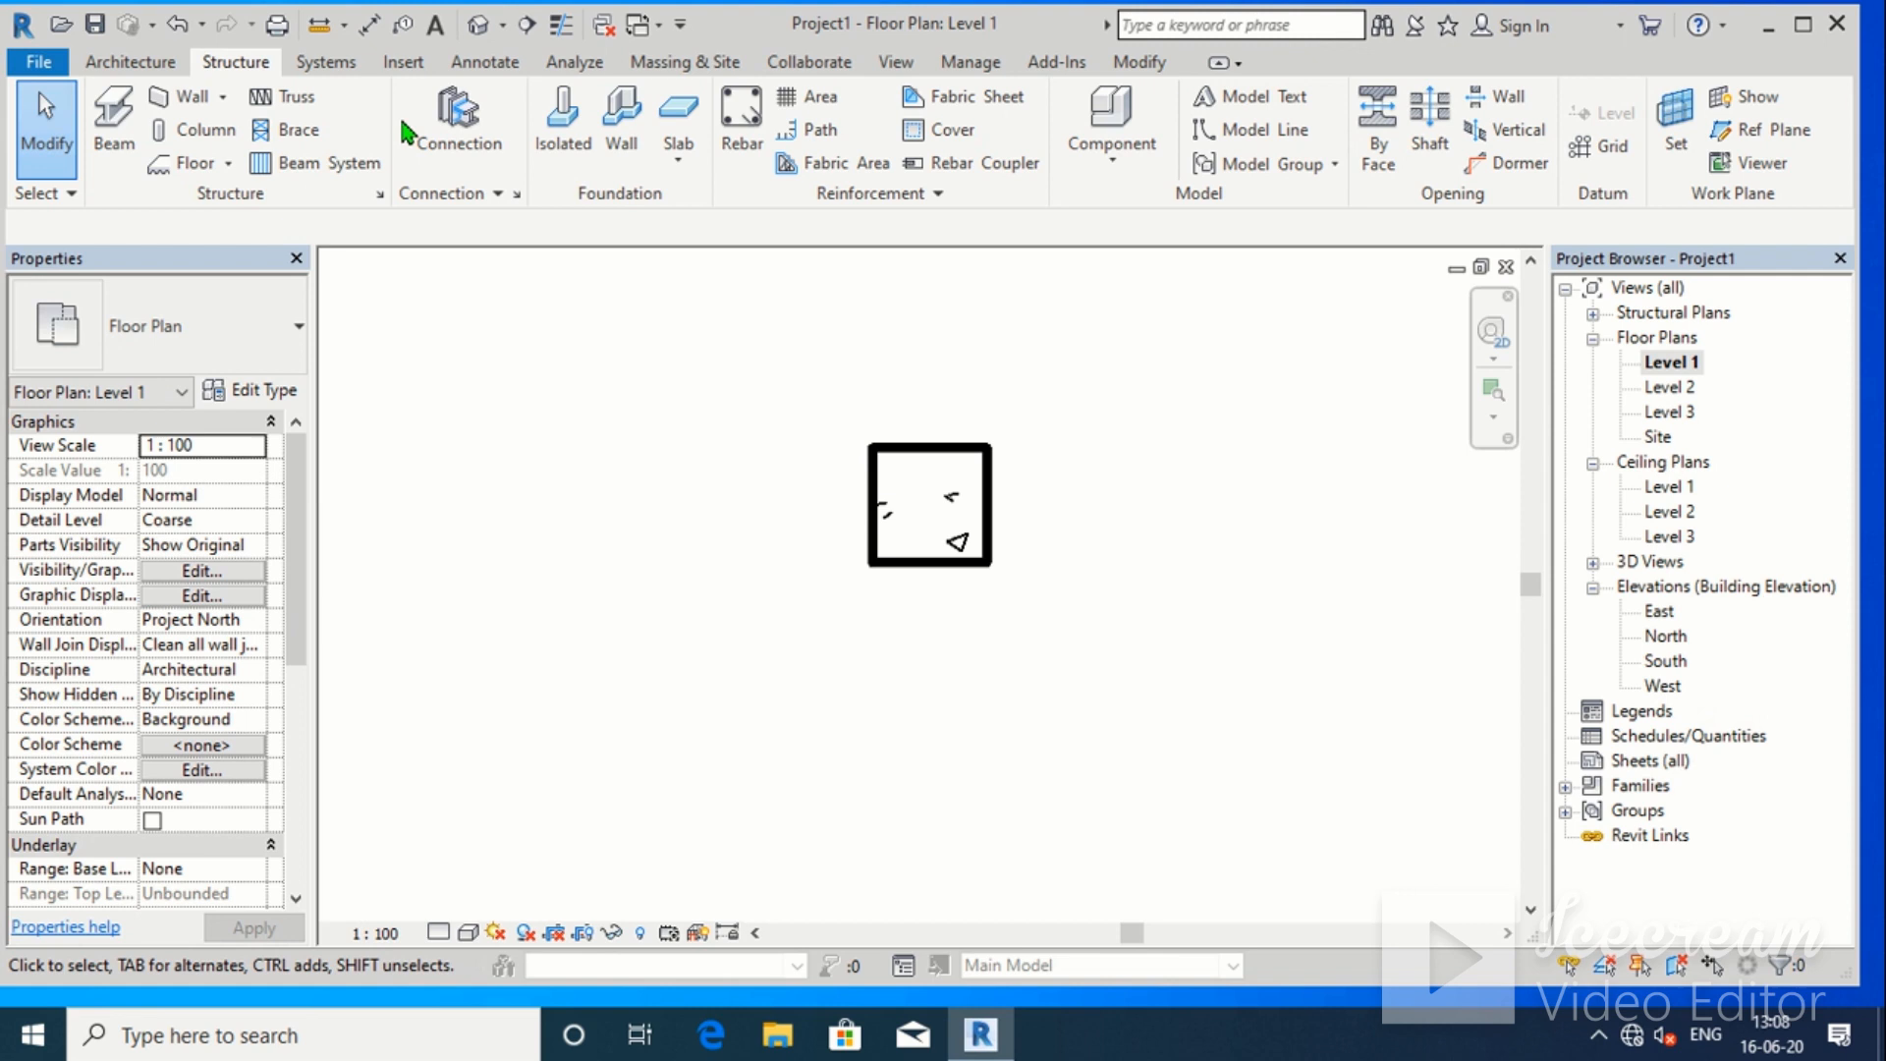
click(502, 25)
click(535, 61)
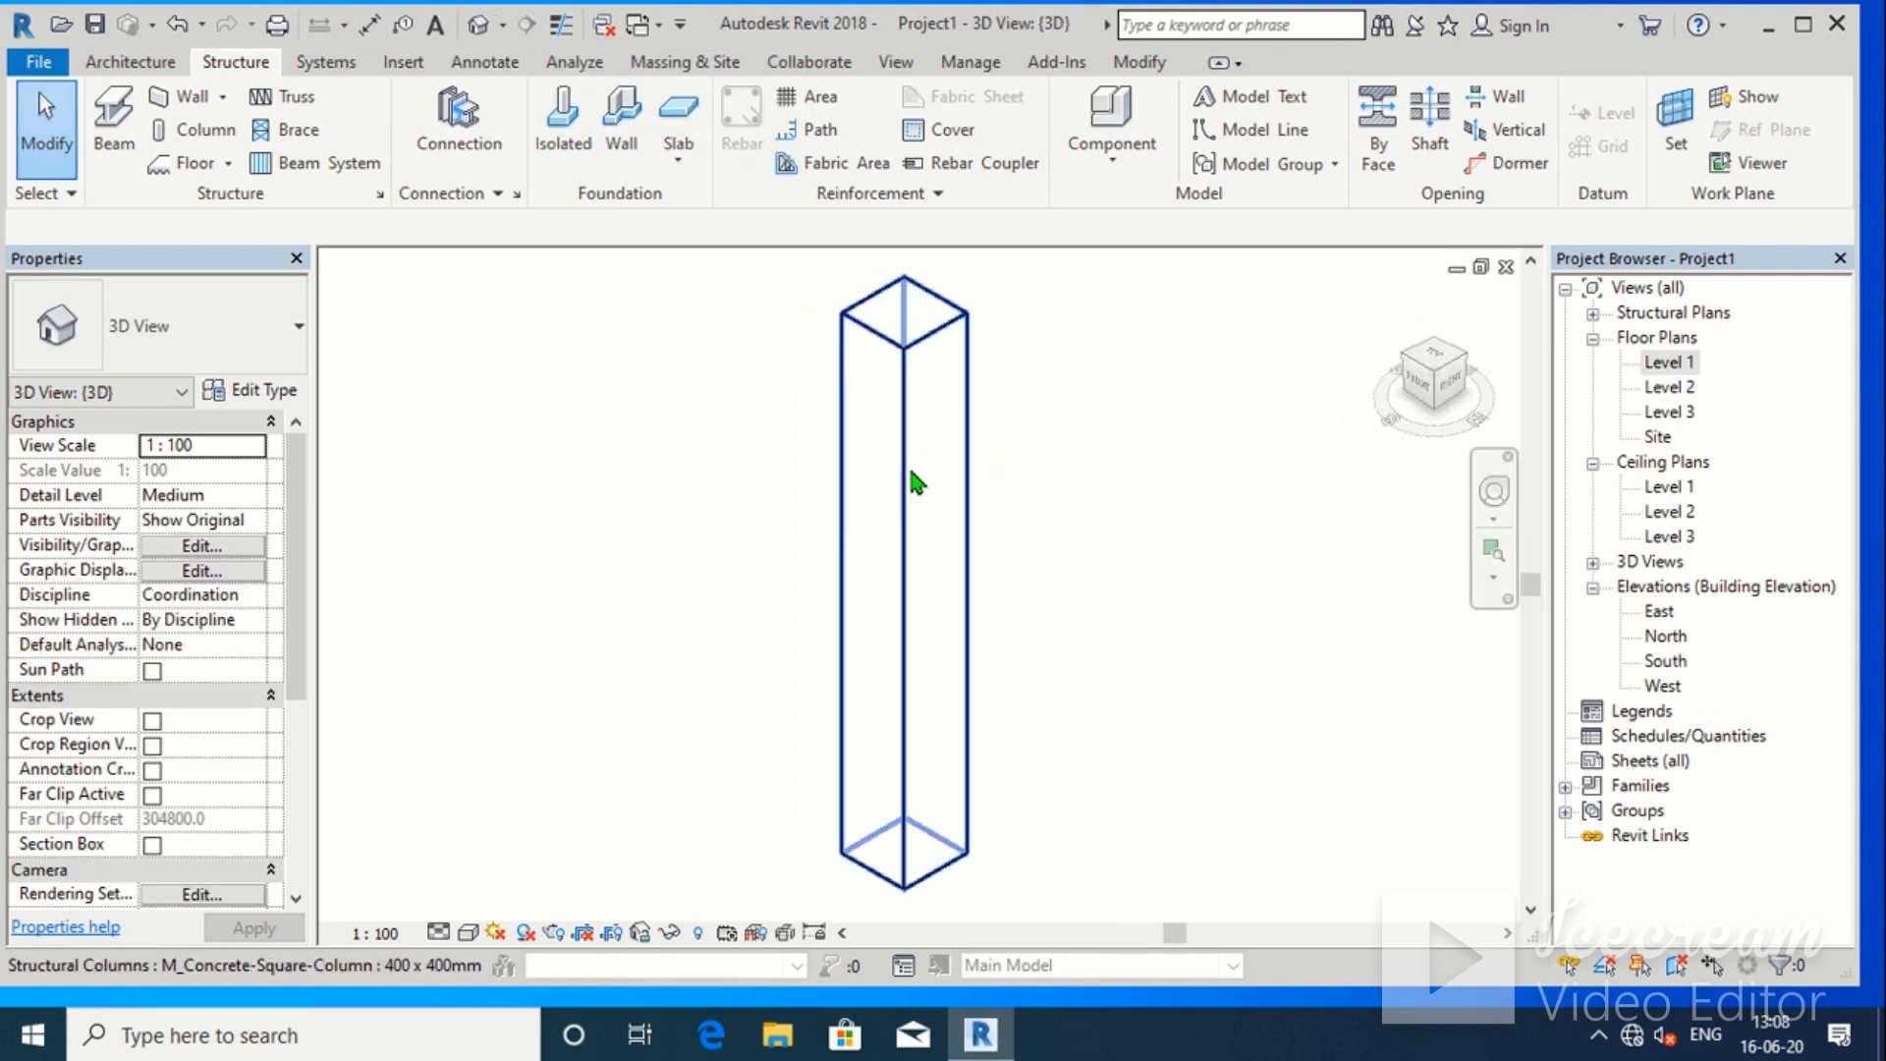
click(1666, 366)
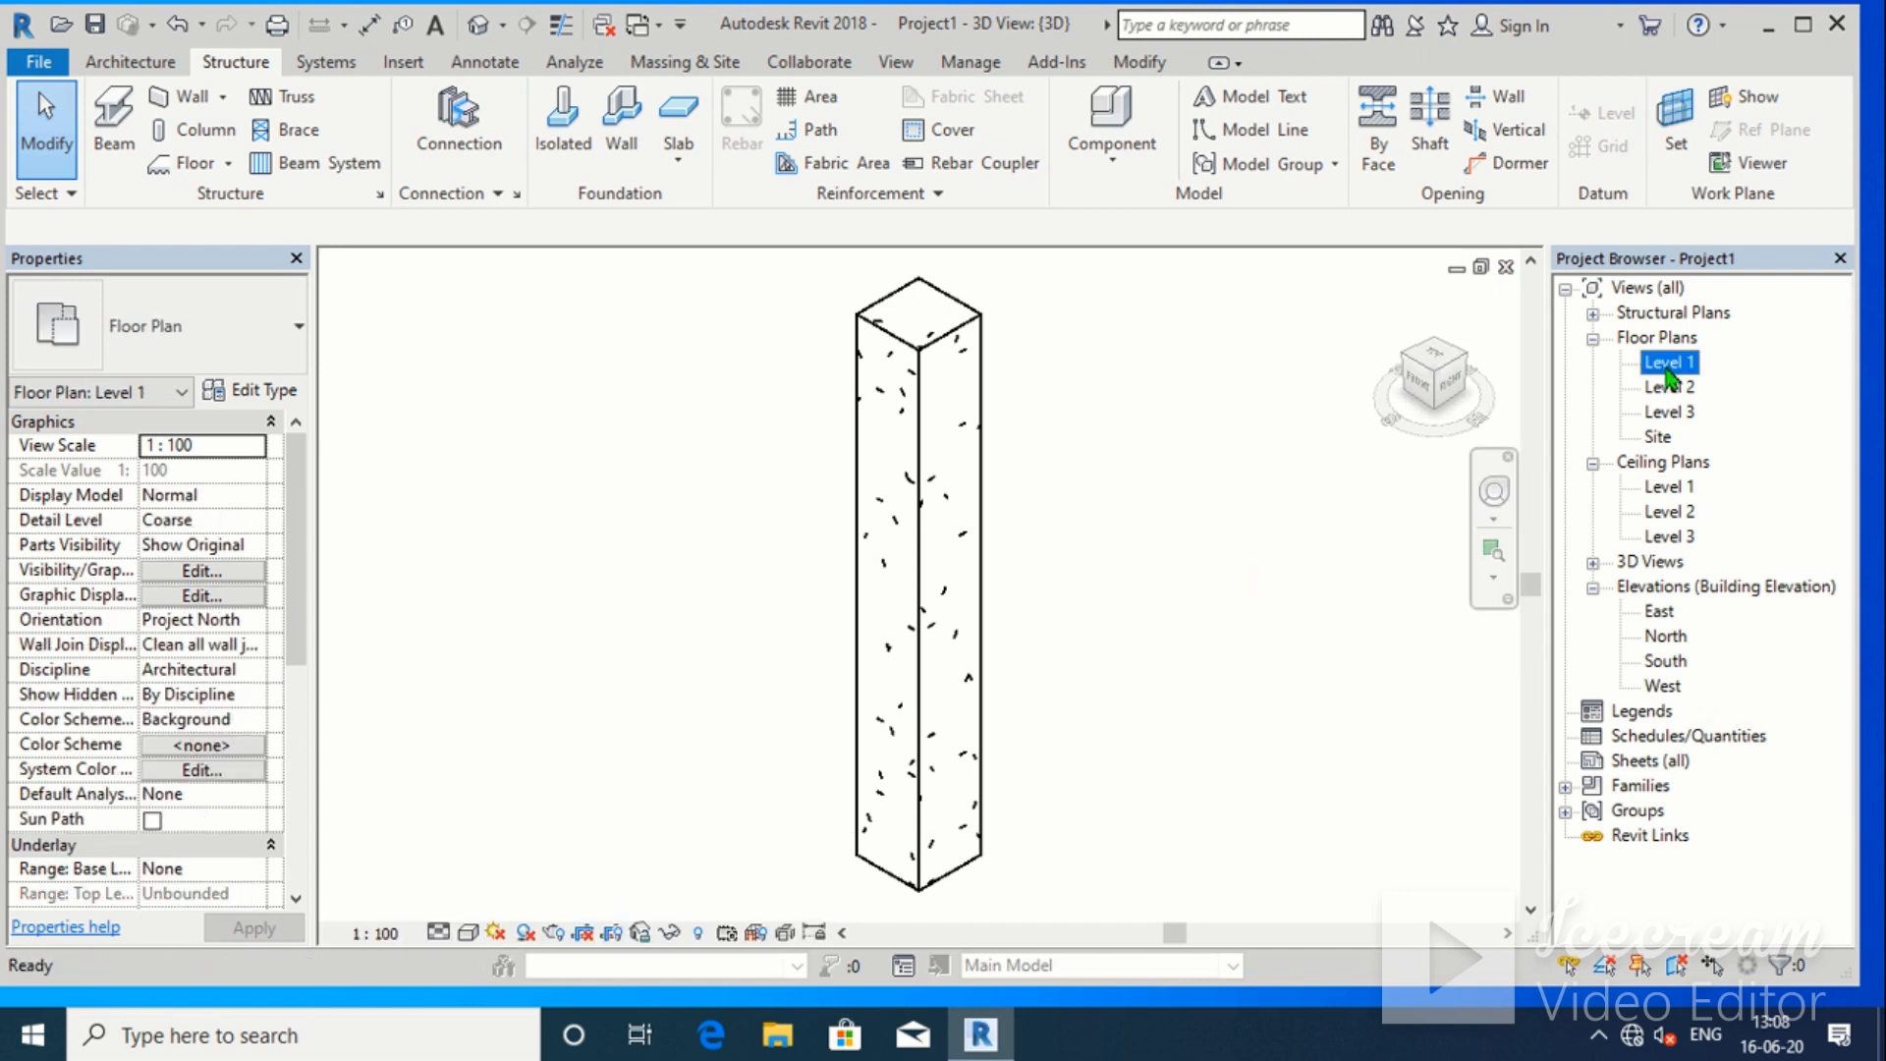
double_click(1667, 366)
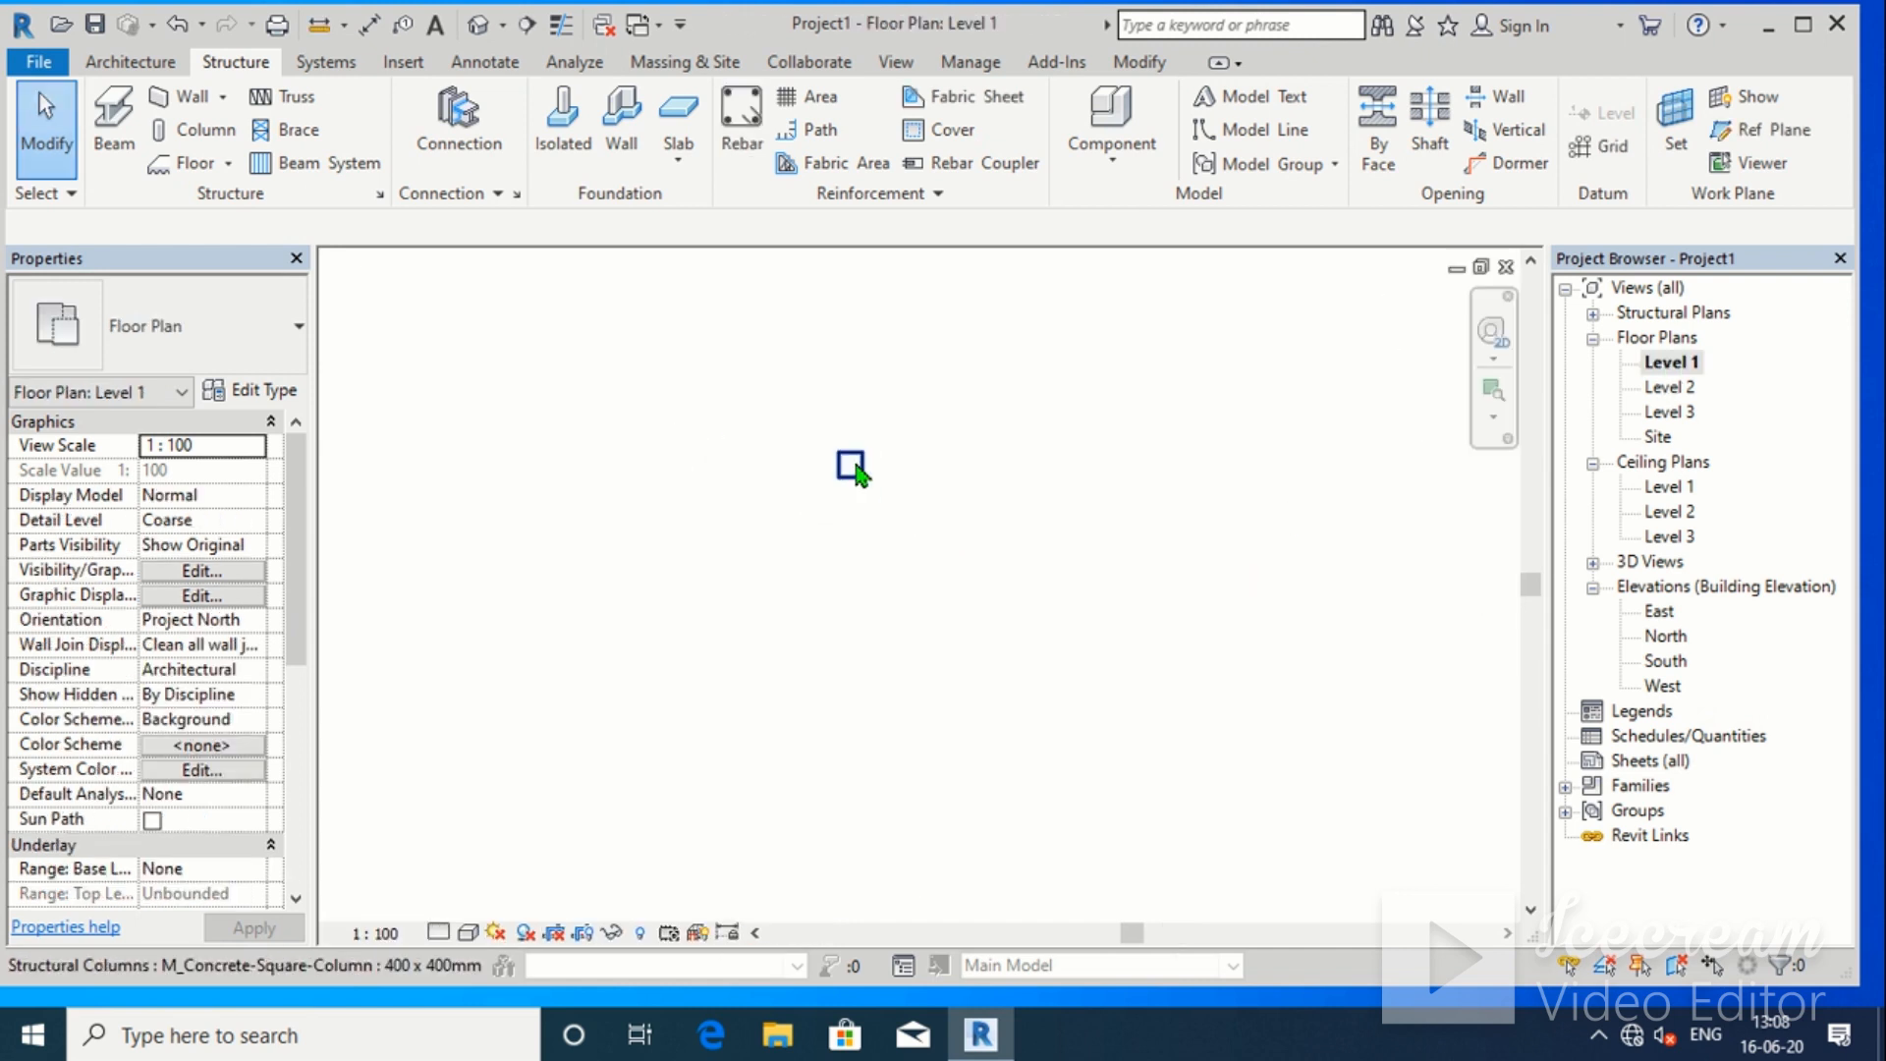
Set Rebar Cover 1 to 40 mm in the rebar cover settings
scroll(841, 398, up, 3)
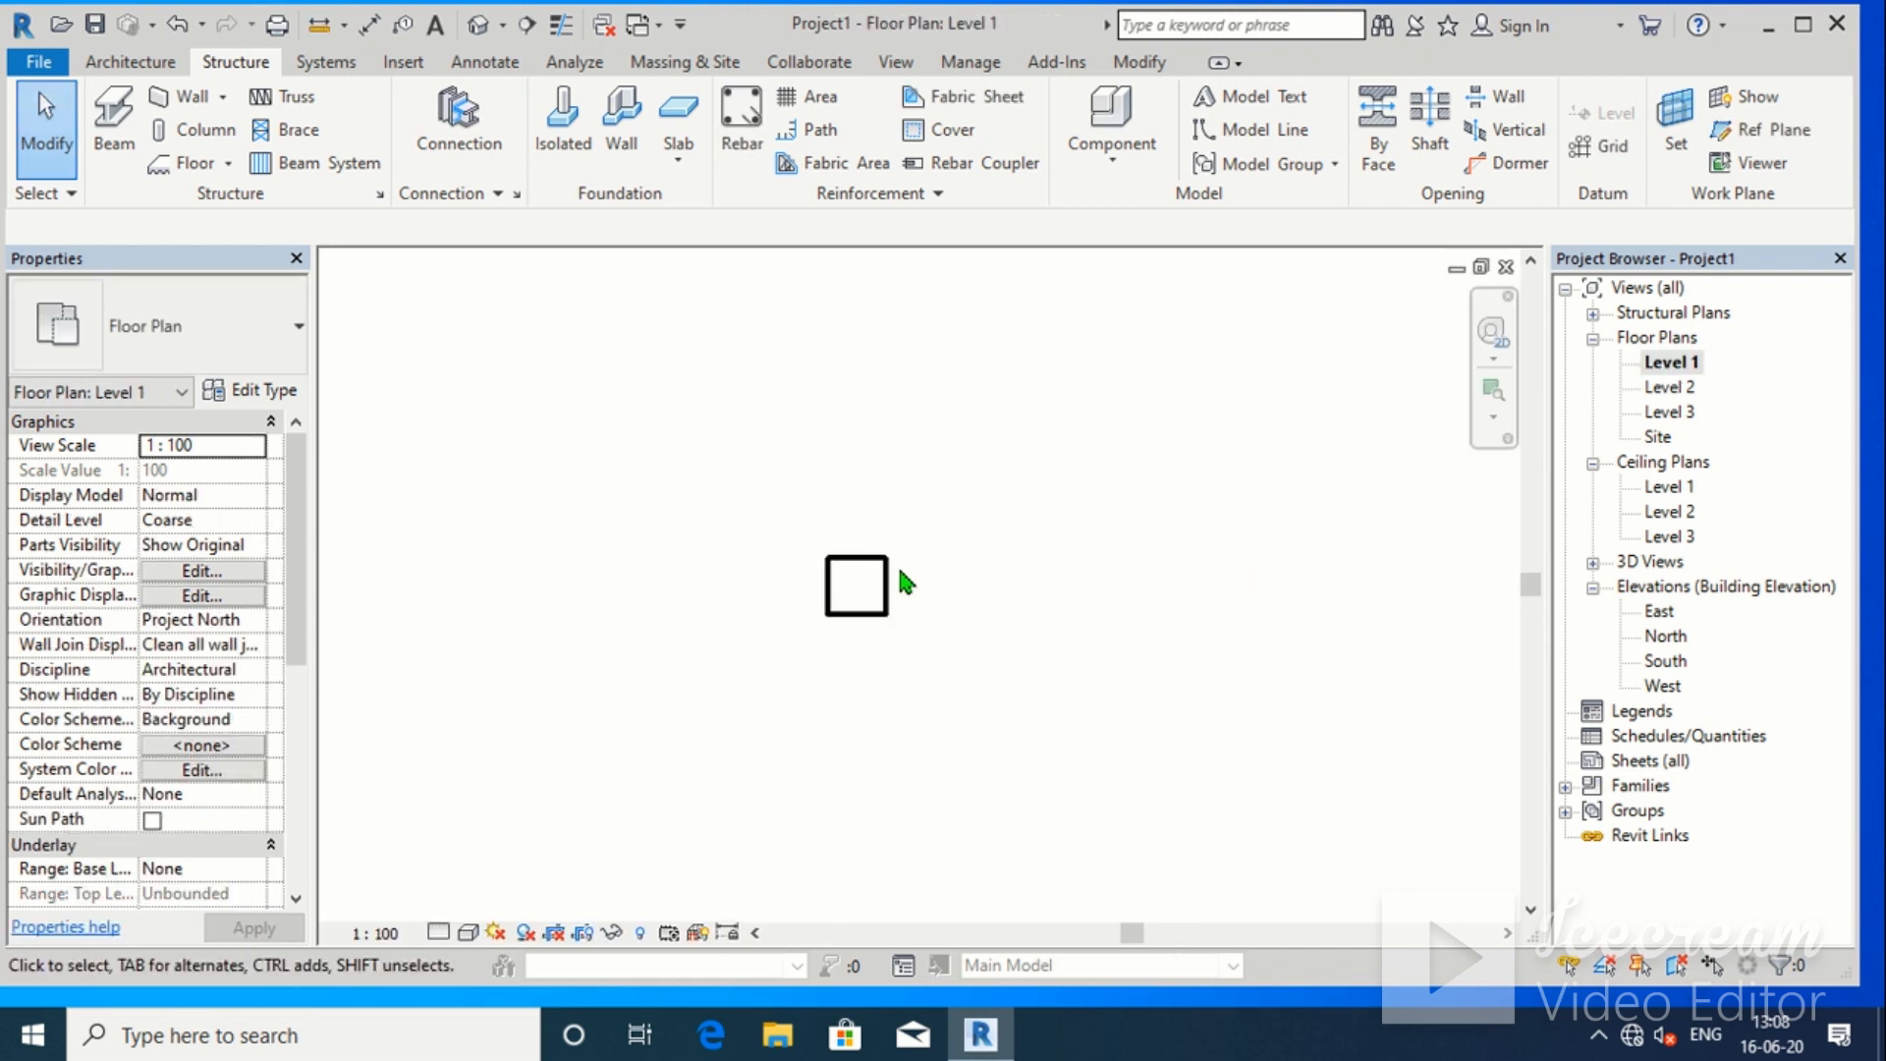
scroll(899, 573, up, 2)
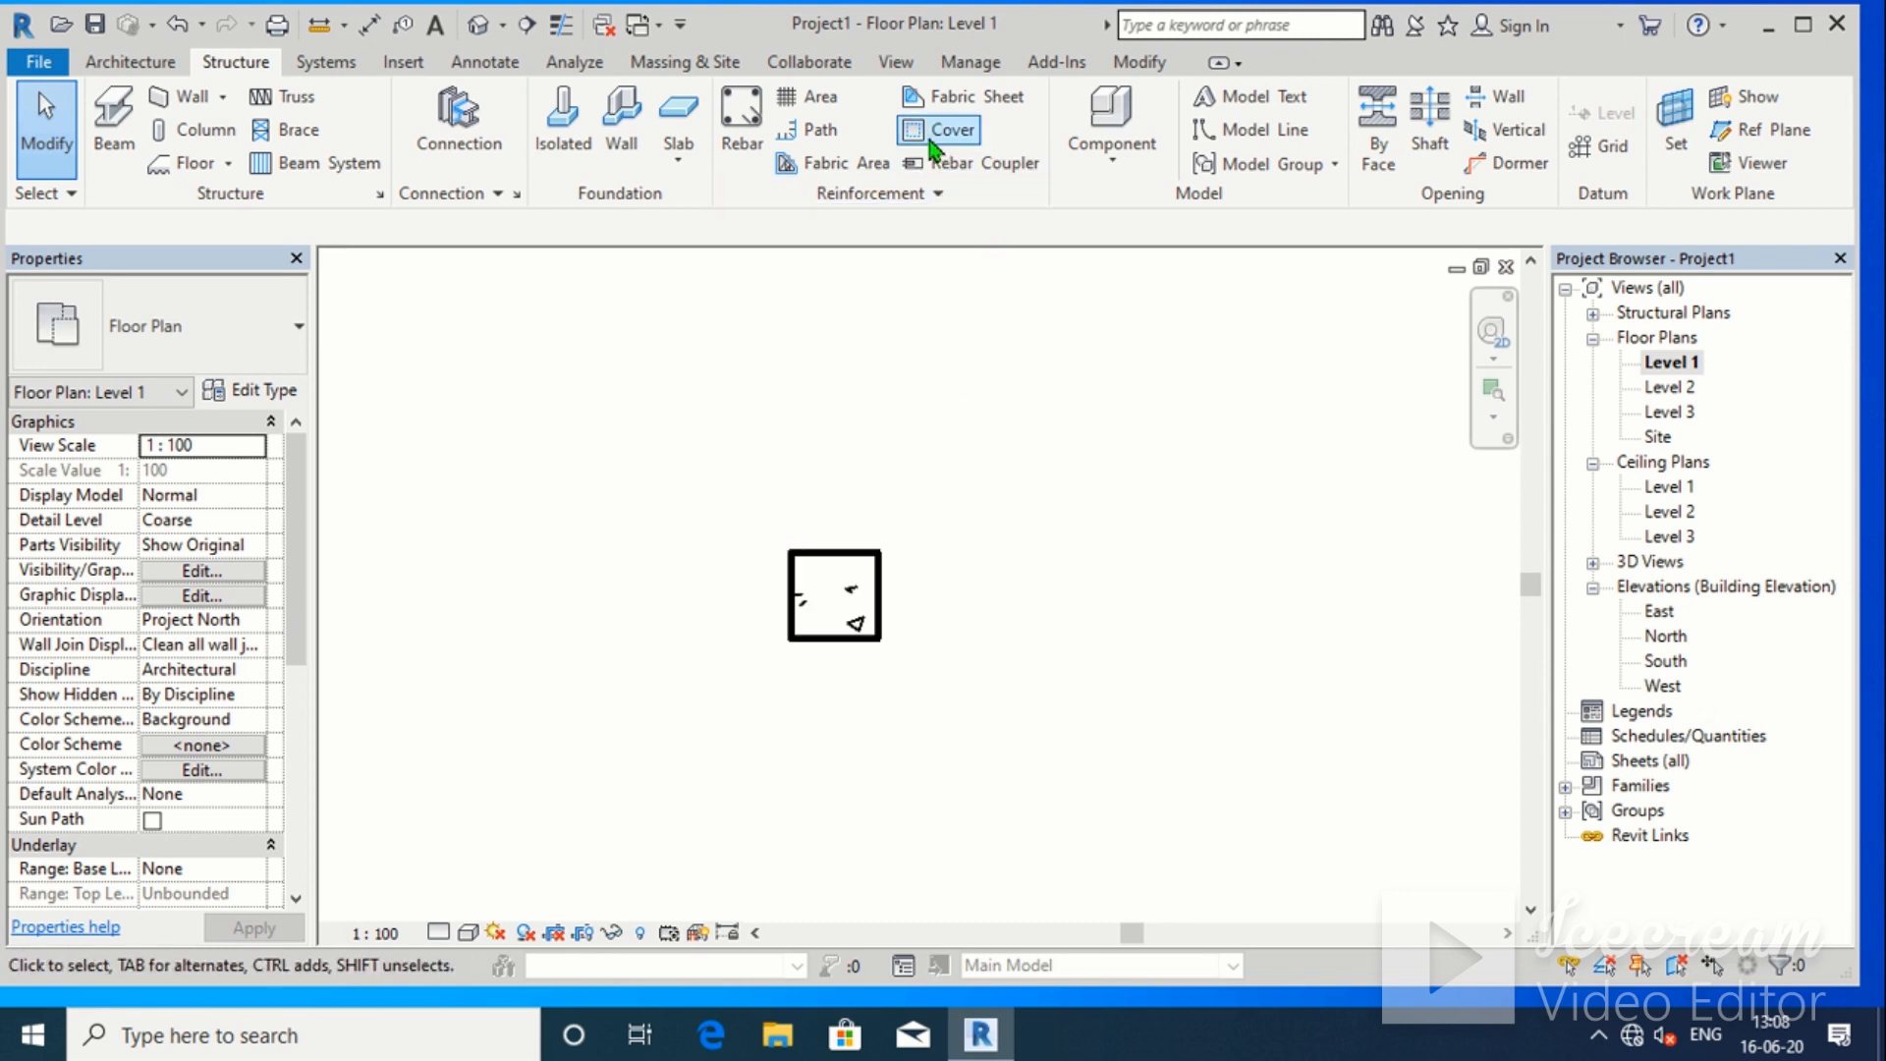
click(933, 133)
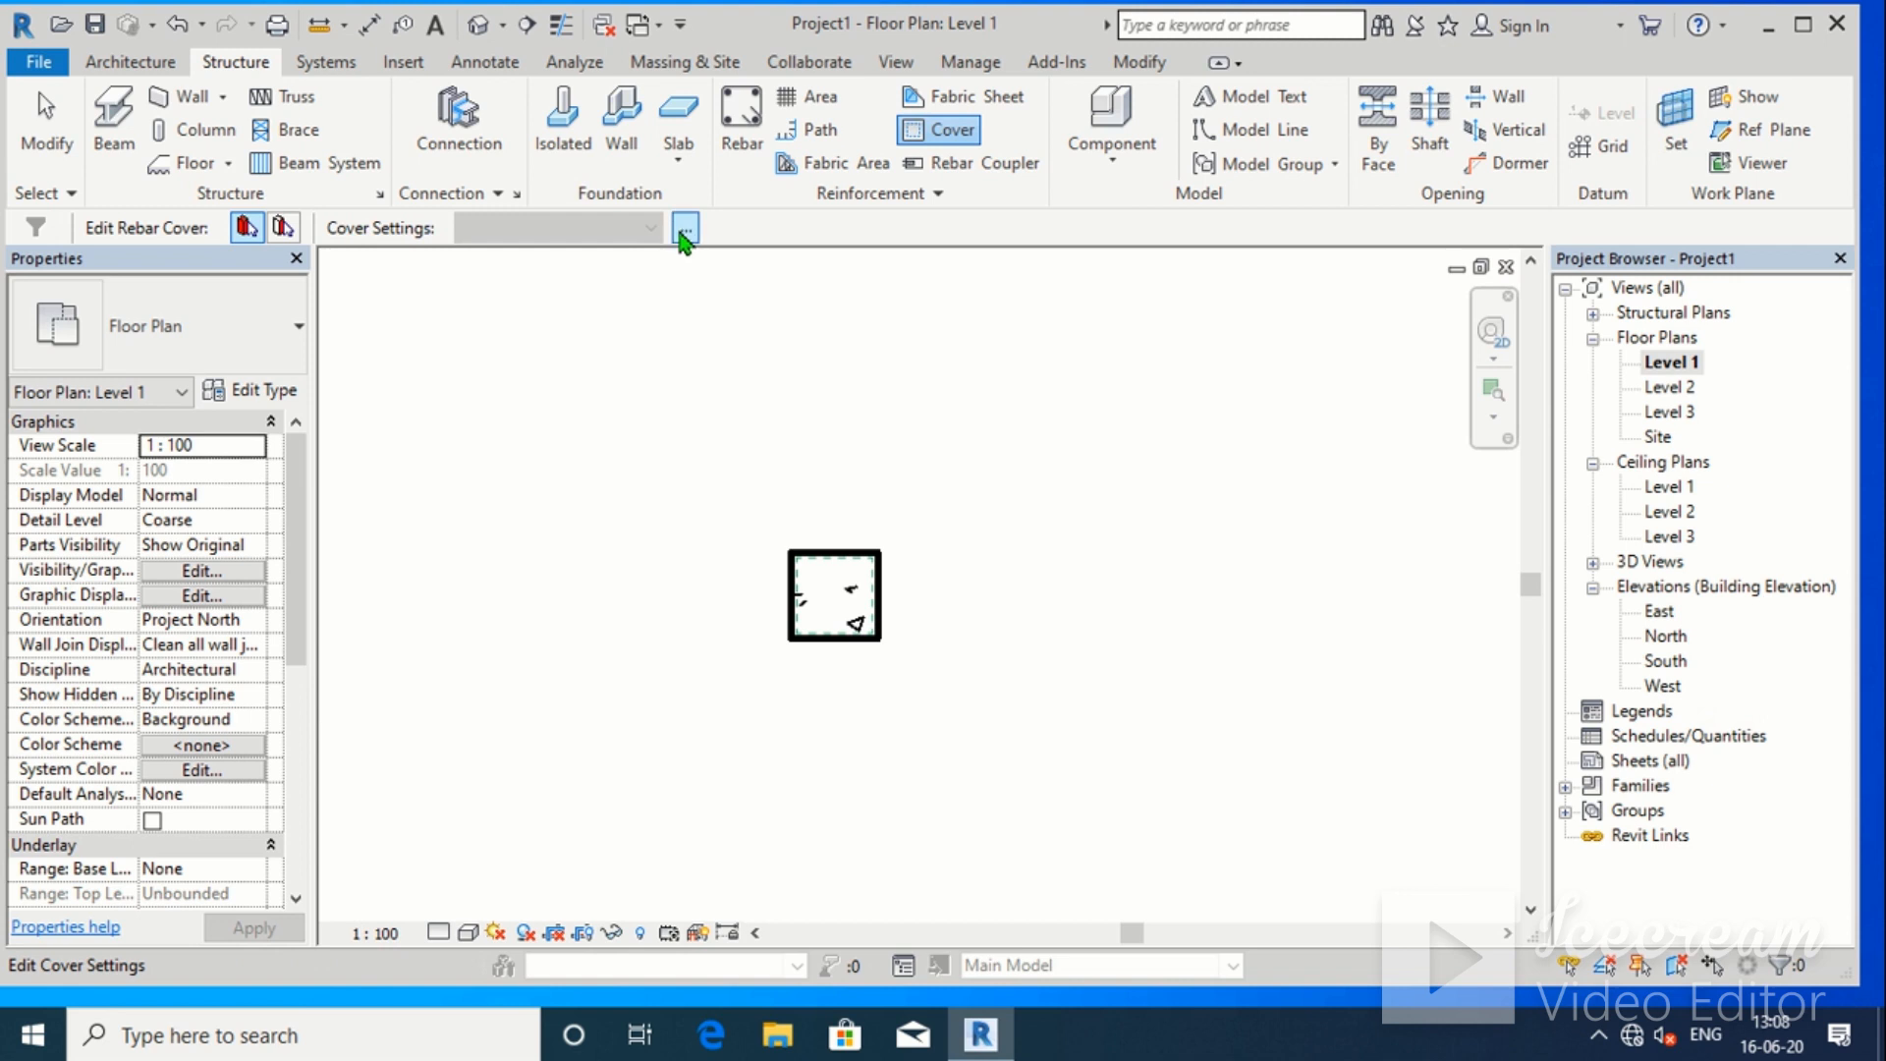
click(686, 231)
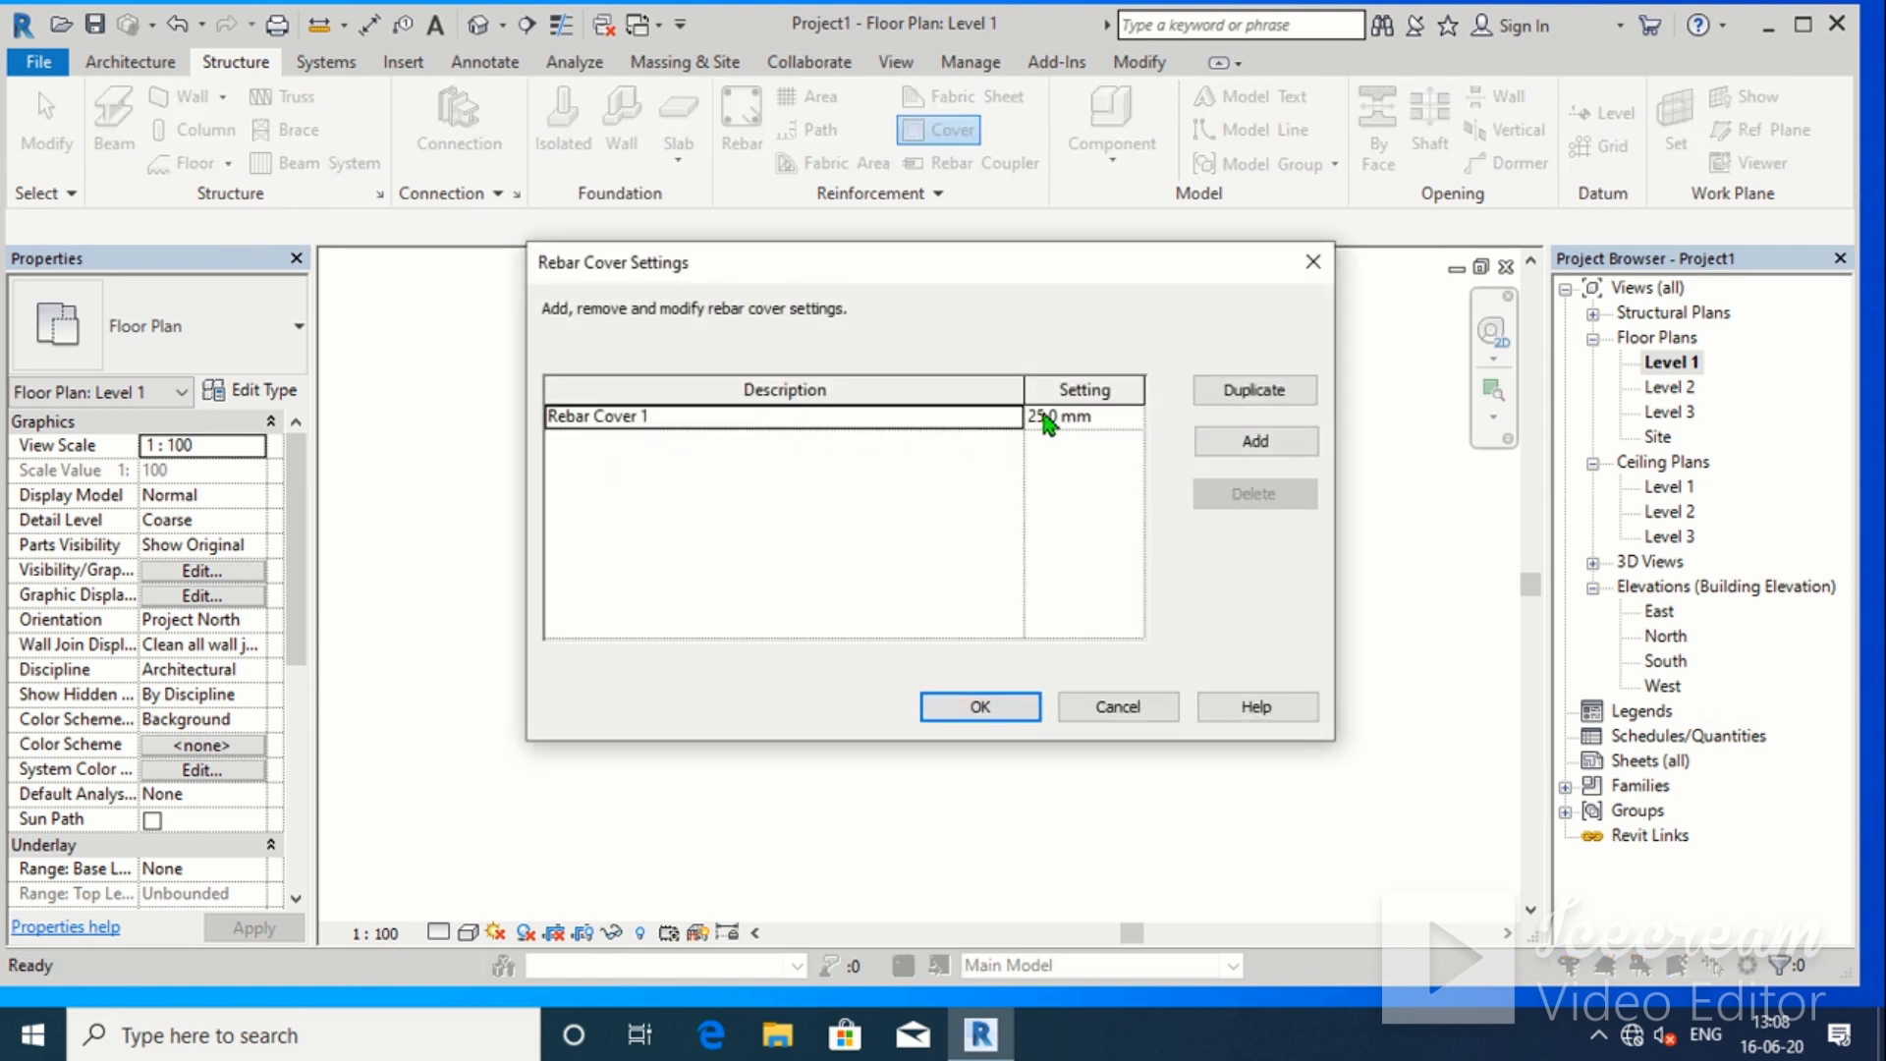
click(1047, 417)
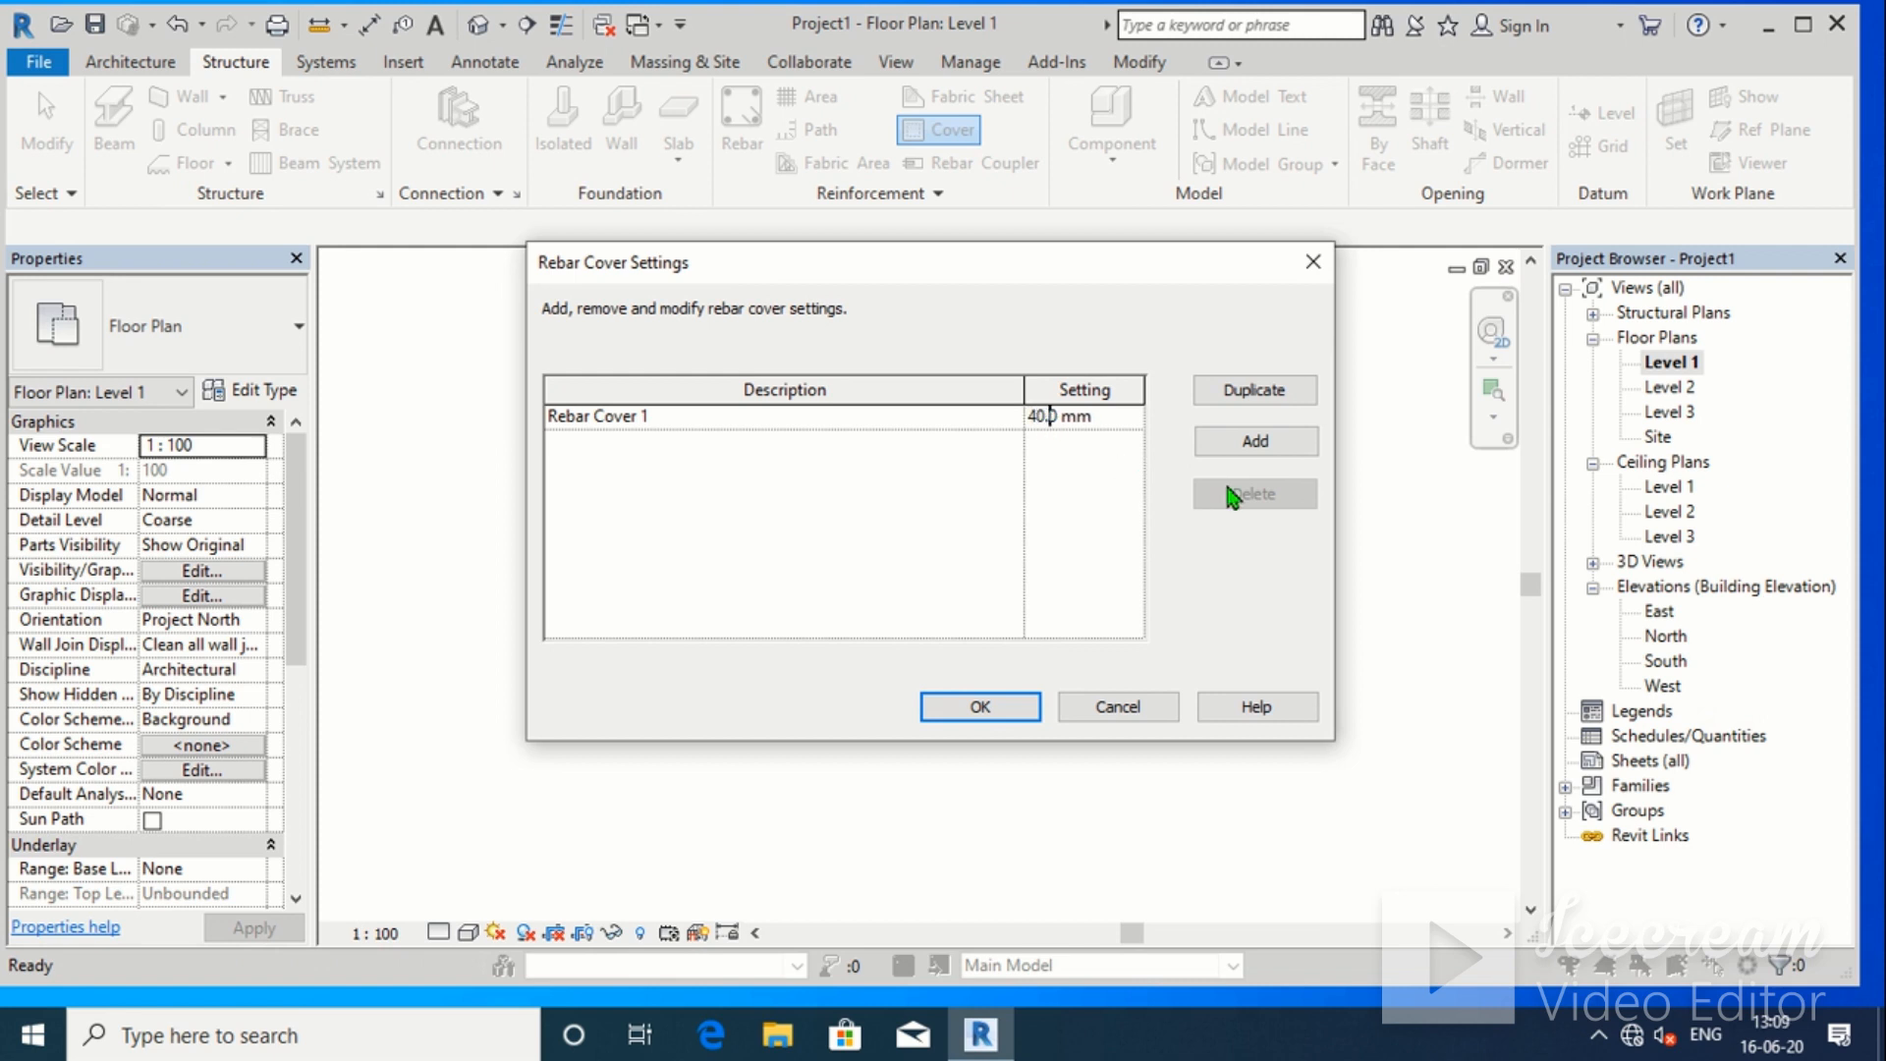
click(980, 707)
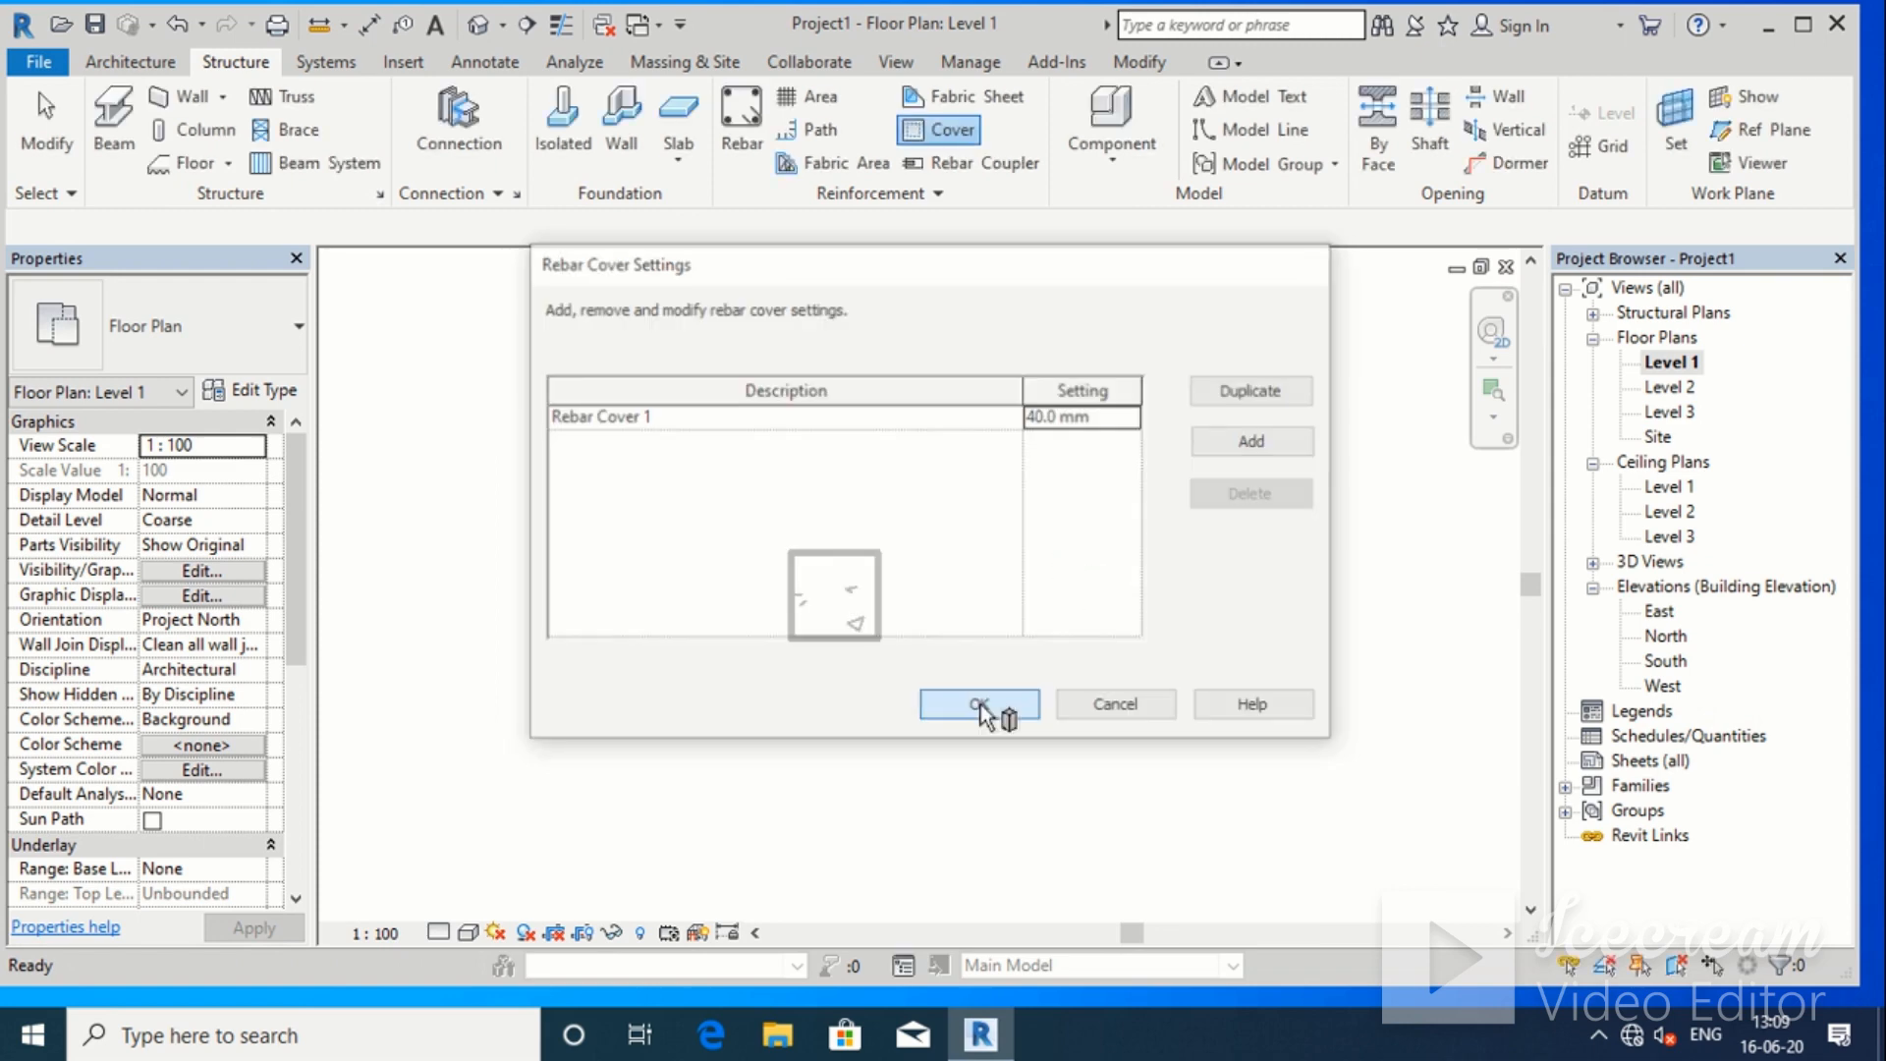
Check the rebar cover assigned to the column with the Cover tool, and leave the column deselected
click(900, 594)
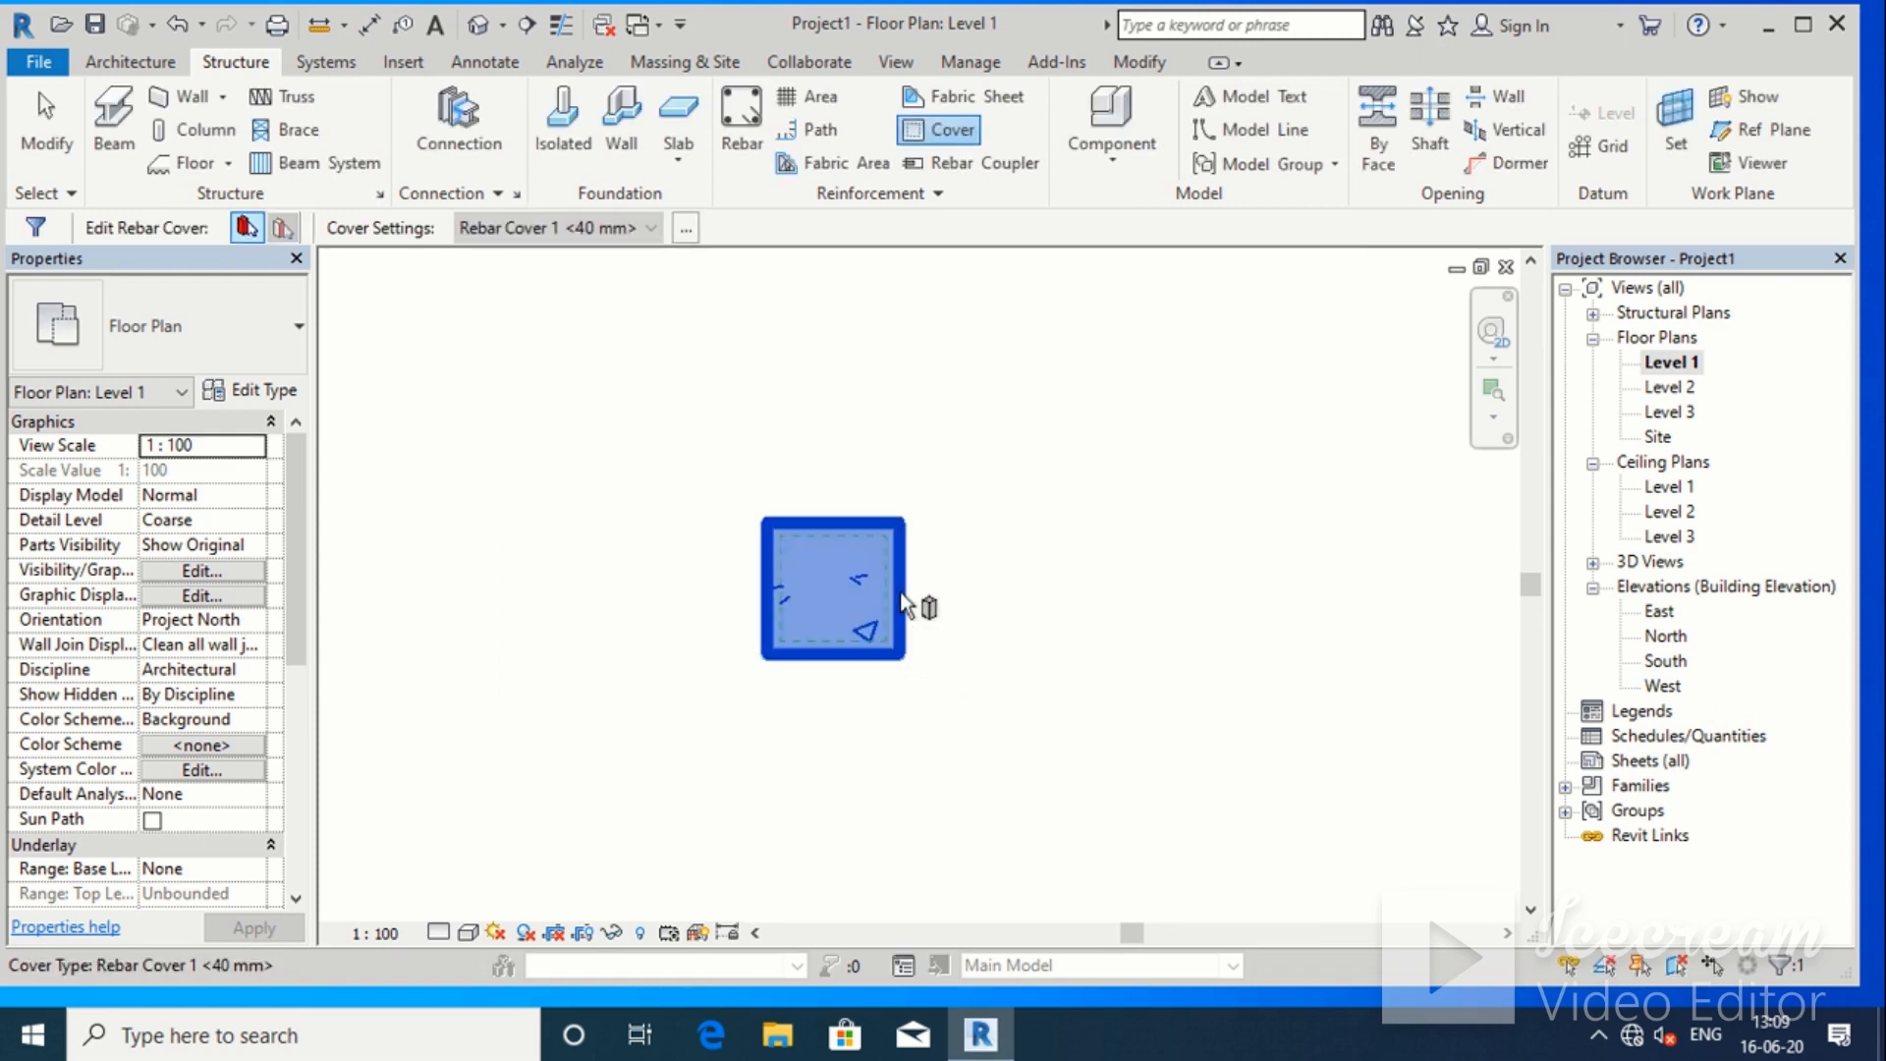
key(Escape)
click(897, 541)
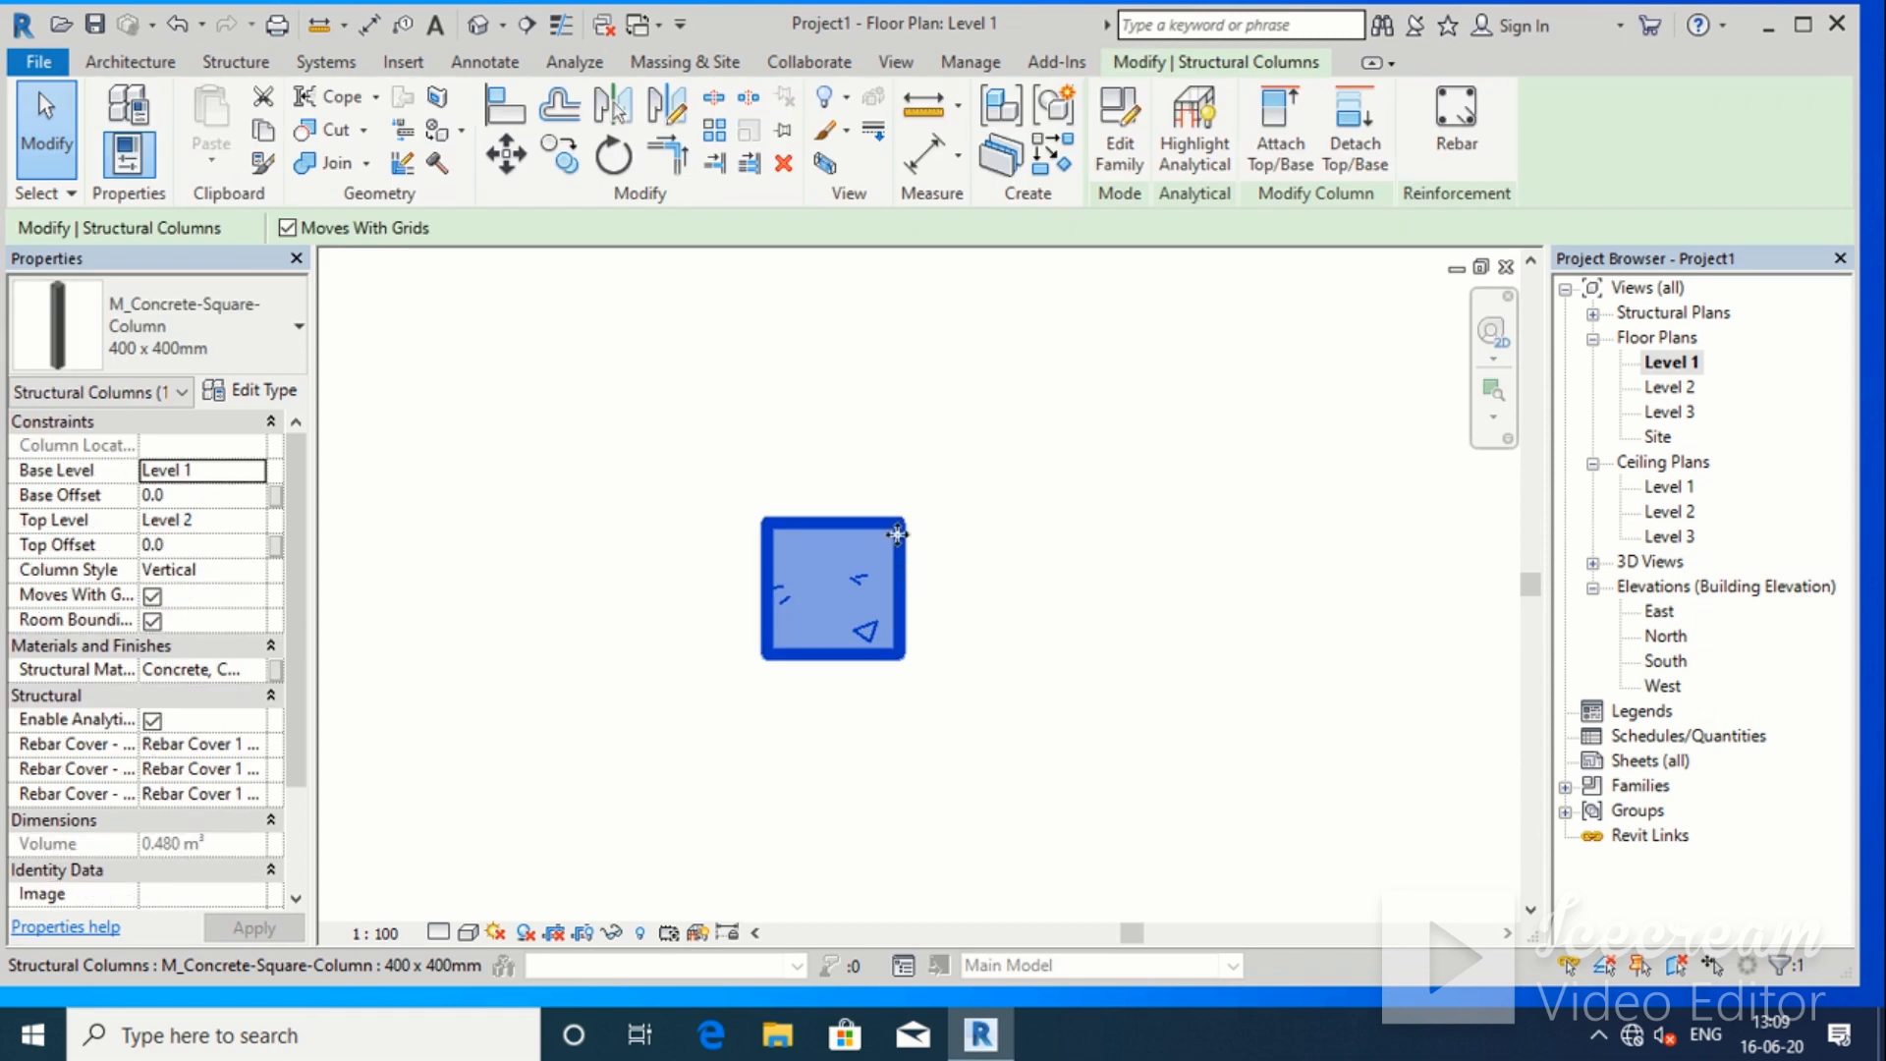
scroll(1022, 724, up, 1)
click(840, 730)
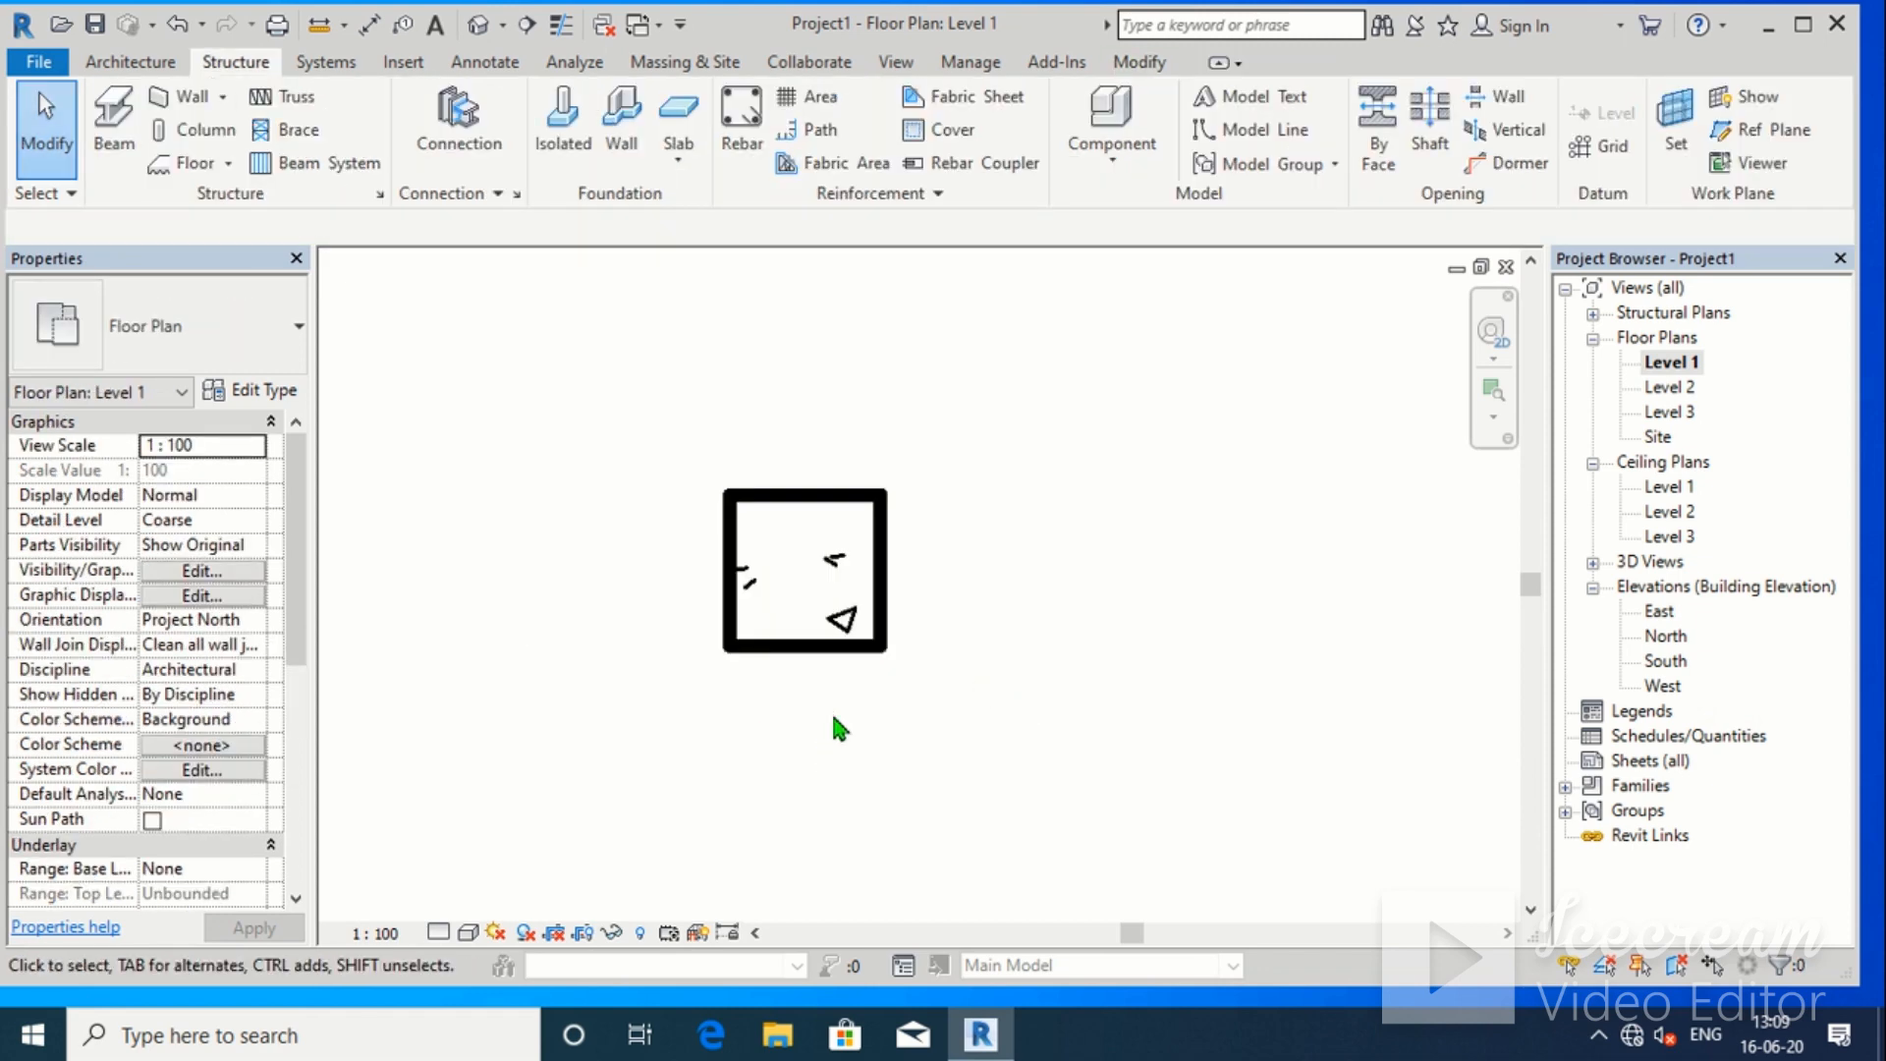
click(838, 651)
click(533, 483)
scroll(589, 506, down, 1)
middle_drag(661, 506, 749, 515)
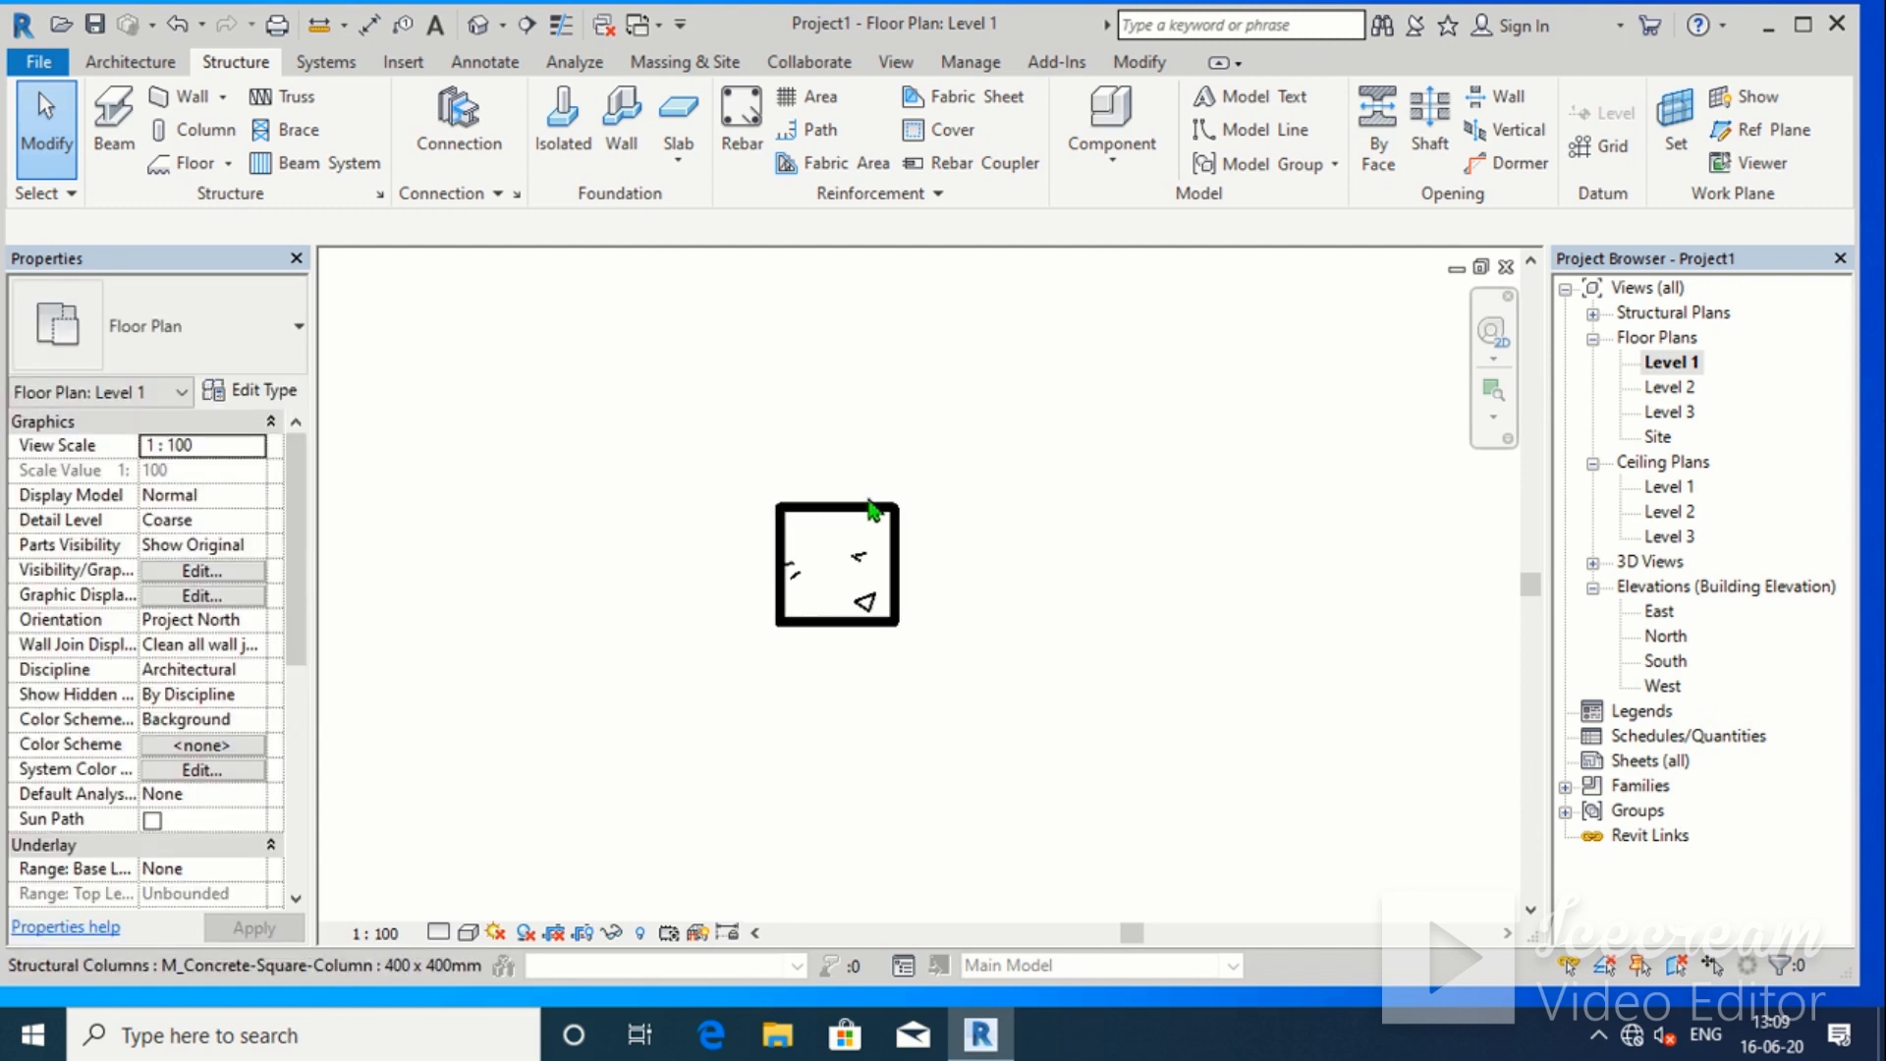
Start the Rebar tool and load the shape families M_00 and M_T1 from the India library's Structural Rebar Shapes folder
click(751, 150)
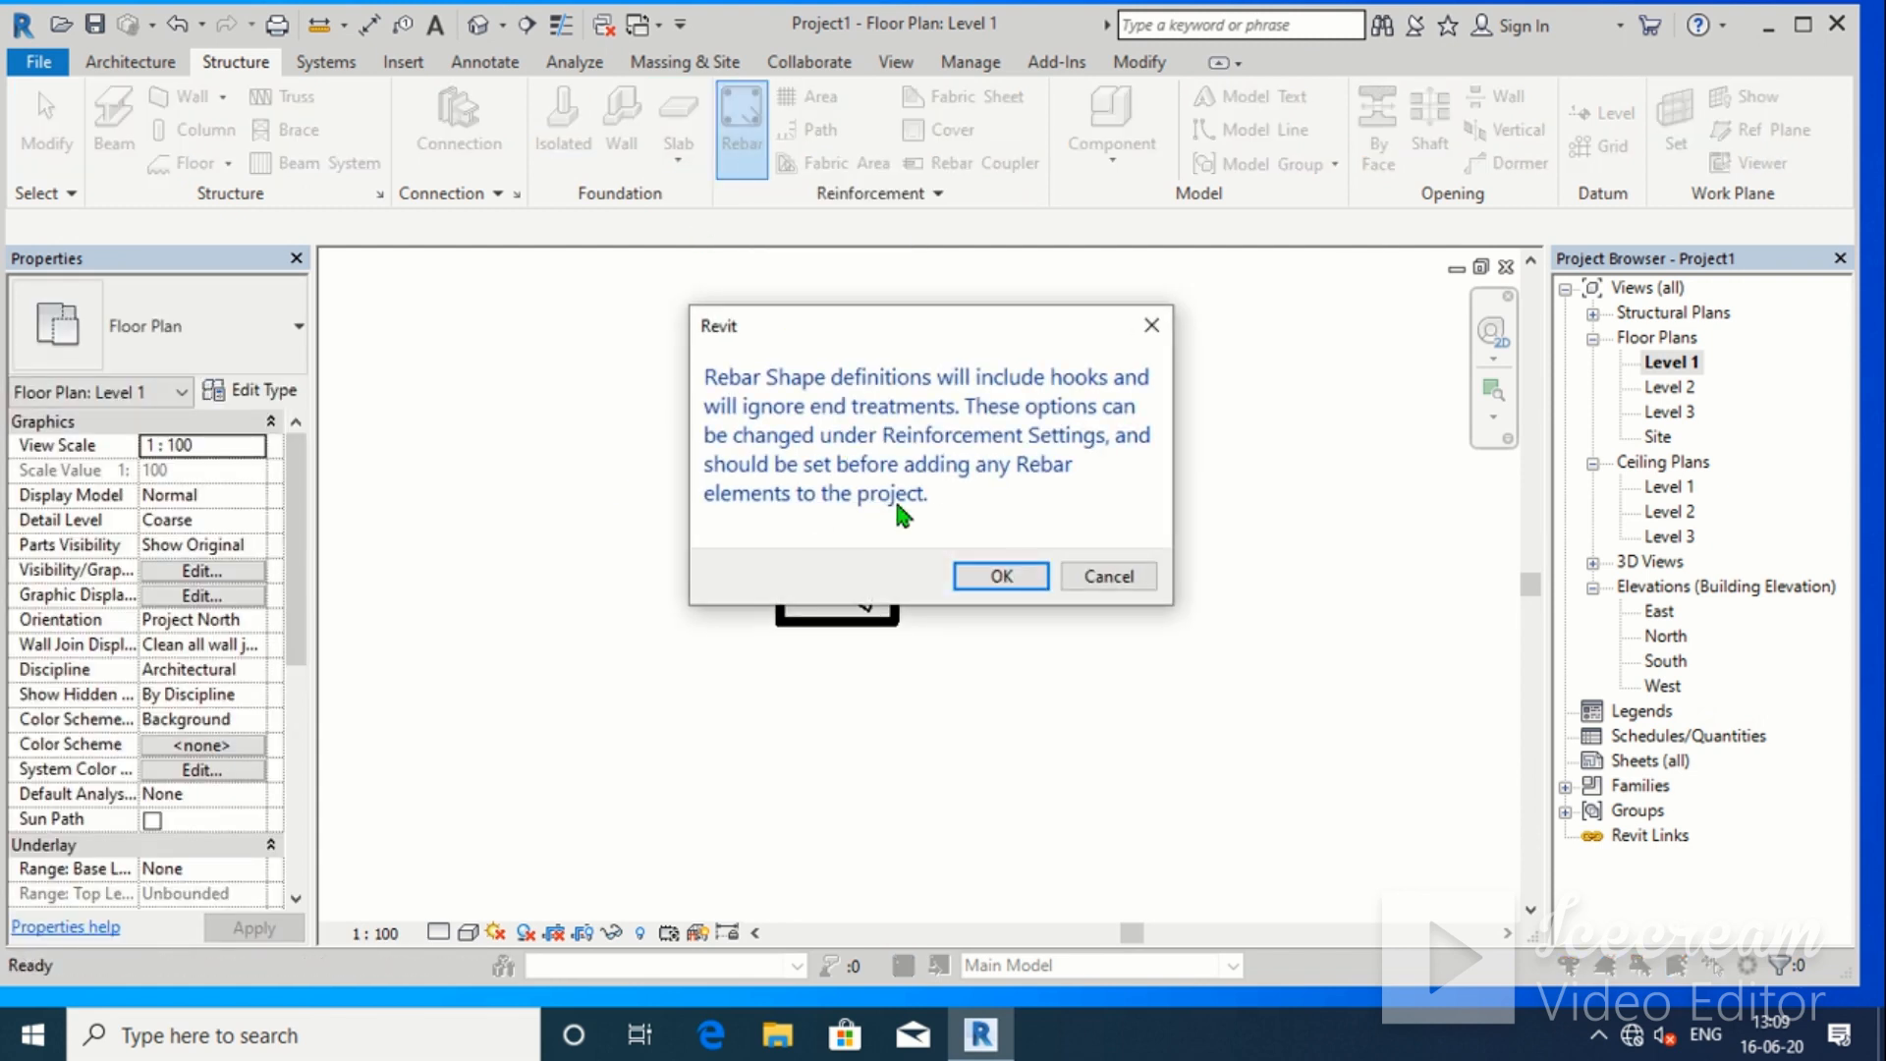
click(1001, 575)
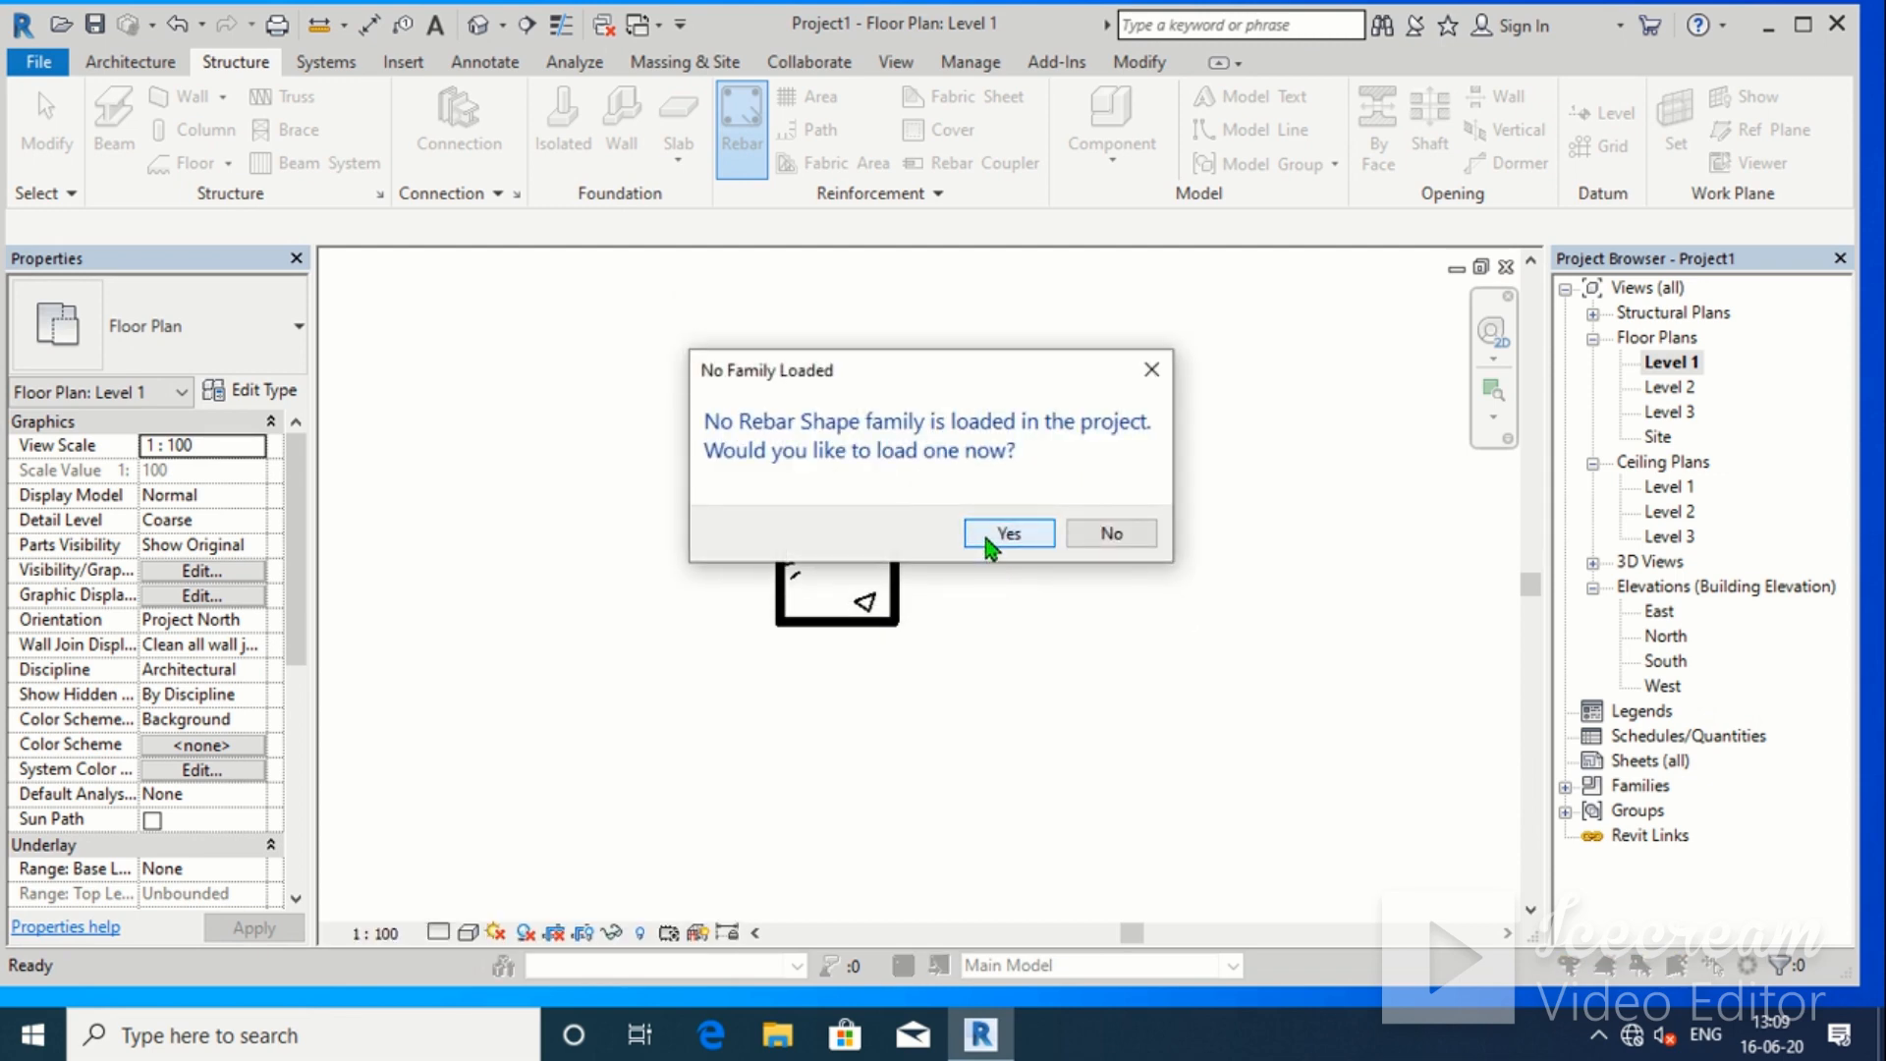
click(990, 534)
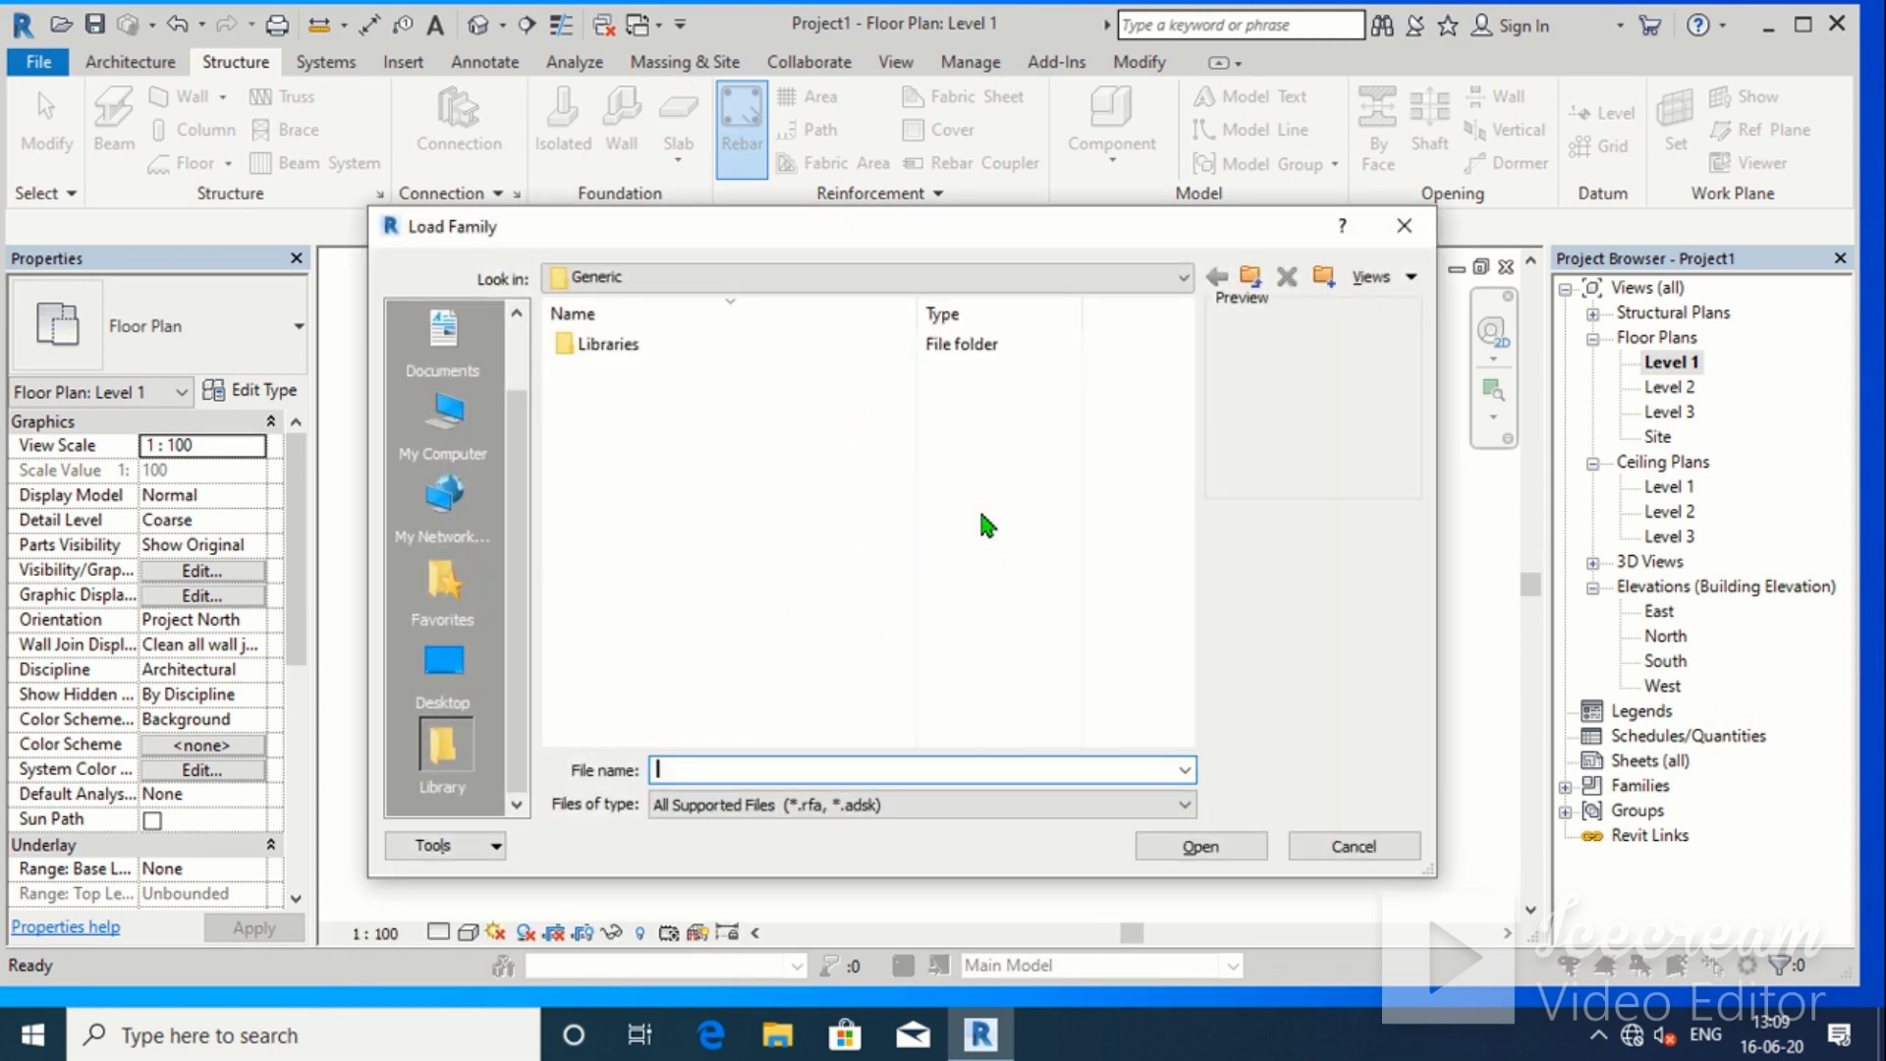
double_click(623, 352)
double_click(630, 357)
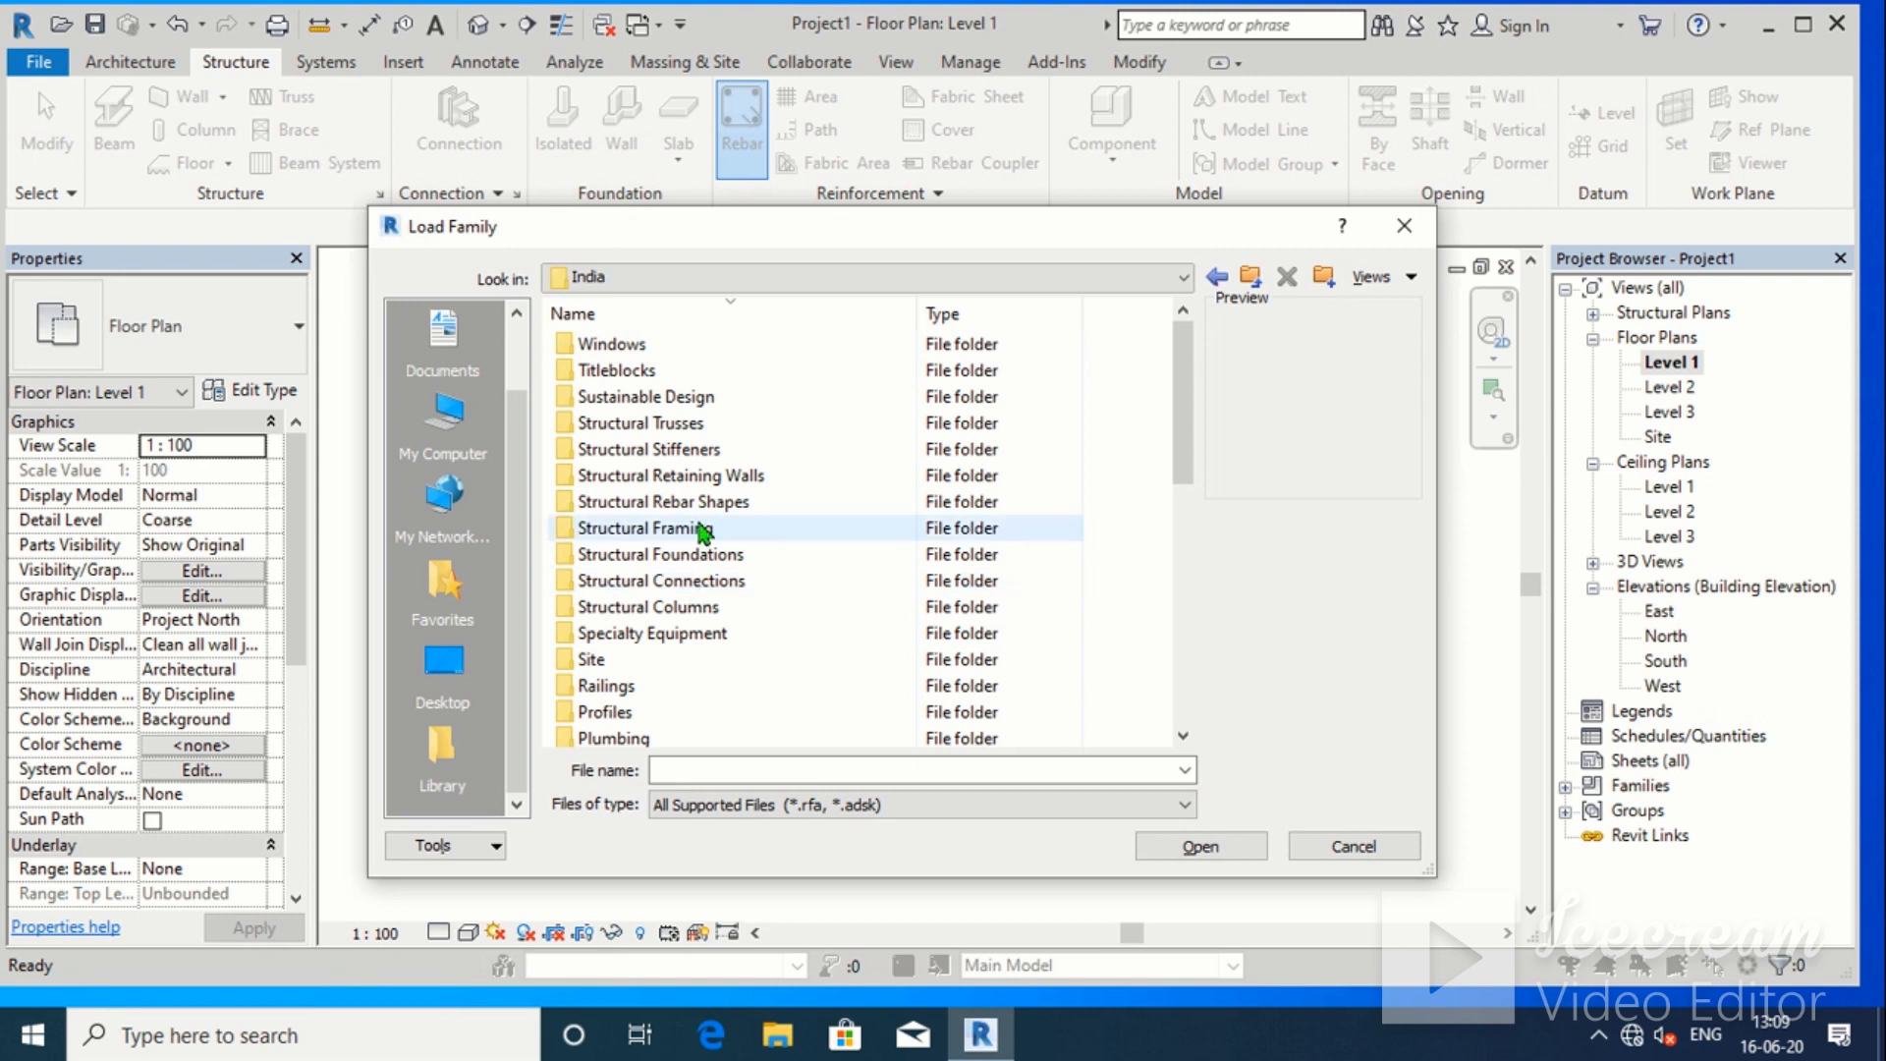
double_click(697, 504)
scroll(638, 452, down, 8)
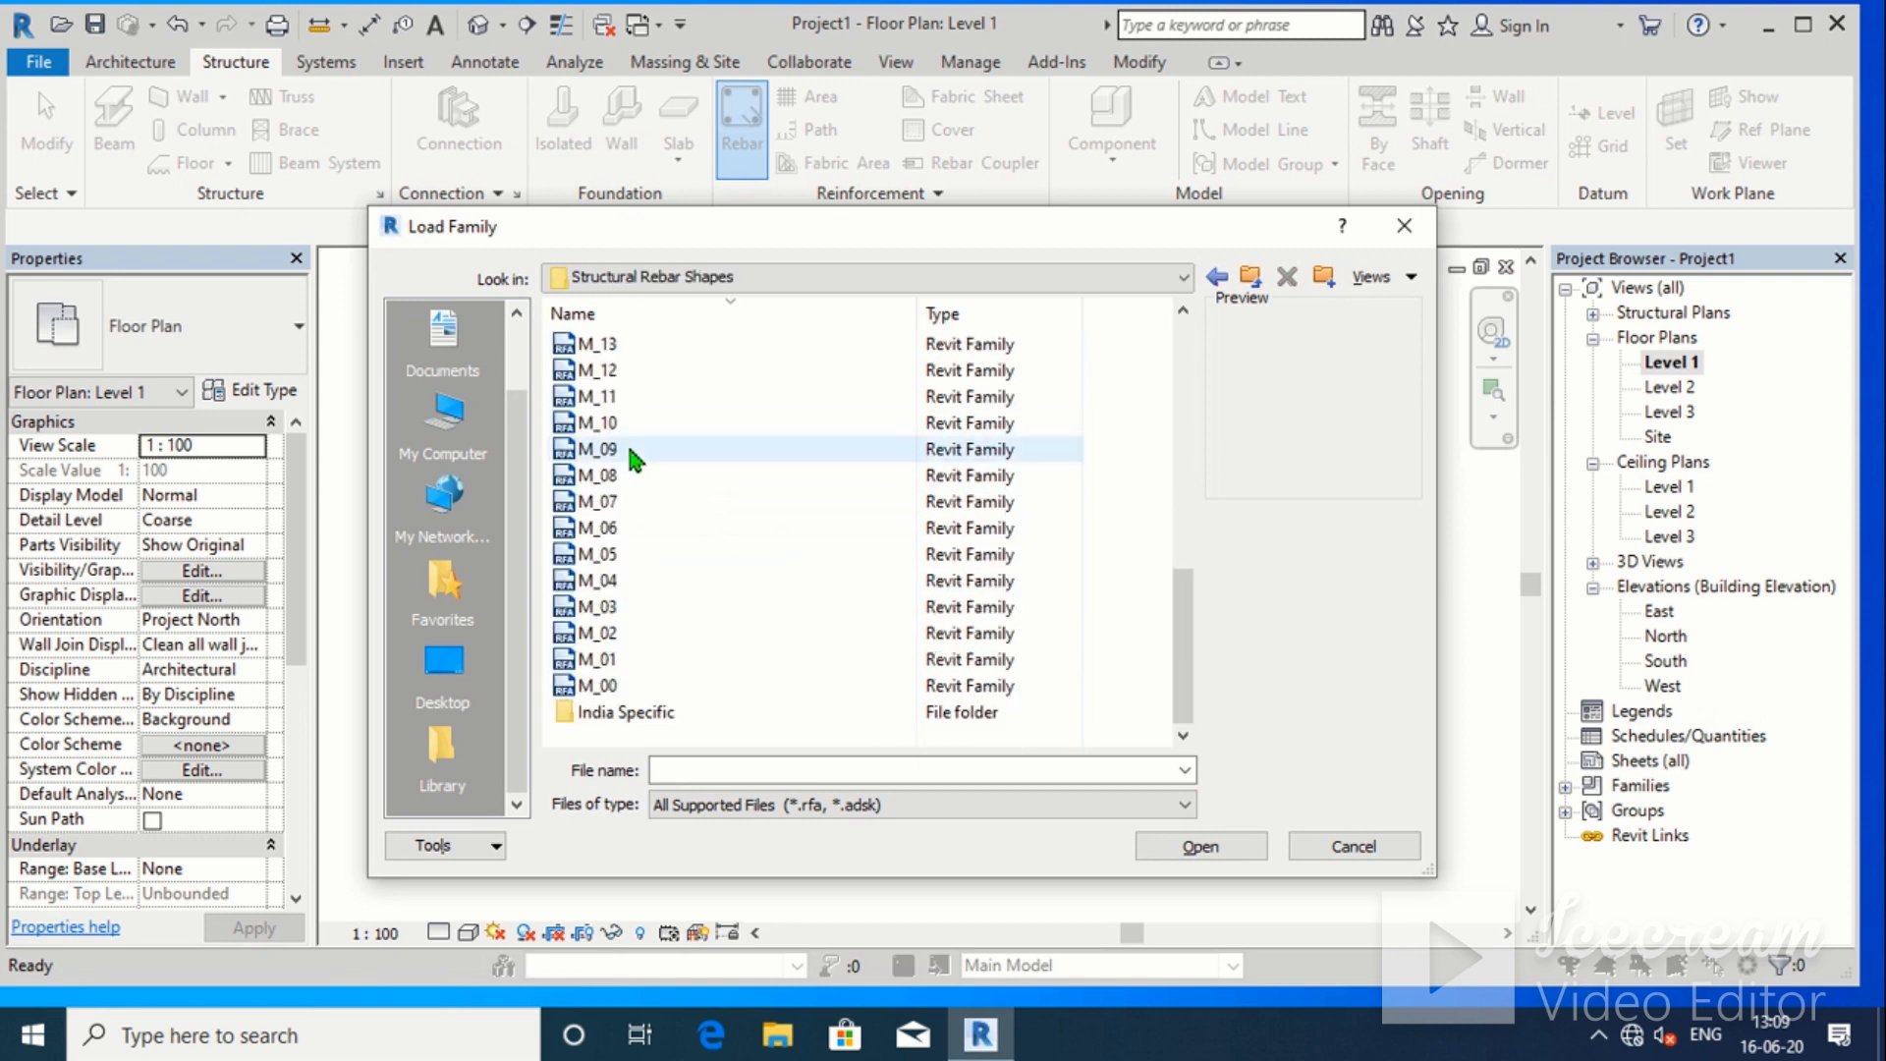
click(643, 686)
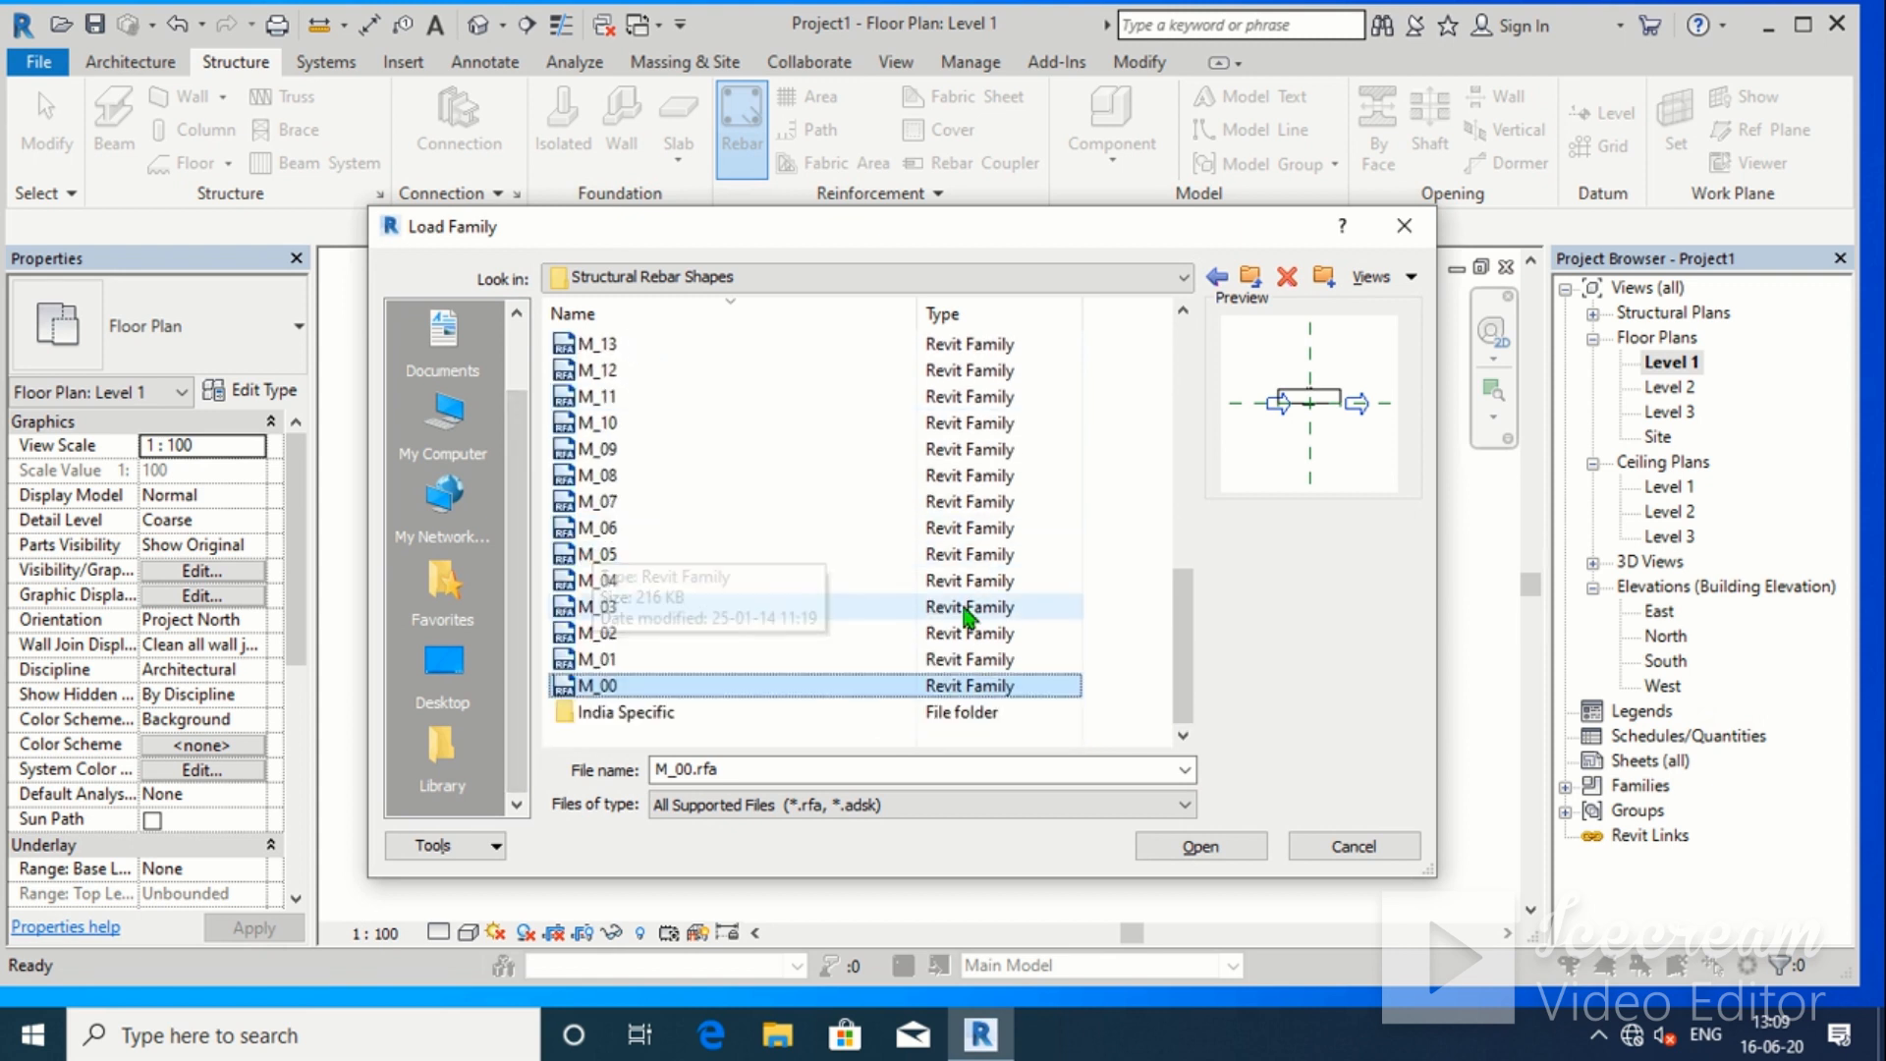
drag(1170, 619, 1110, 452)
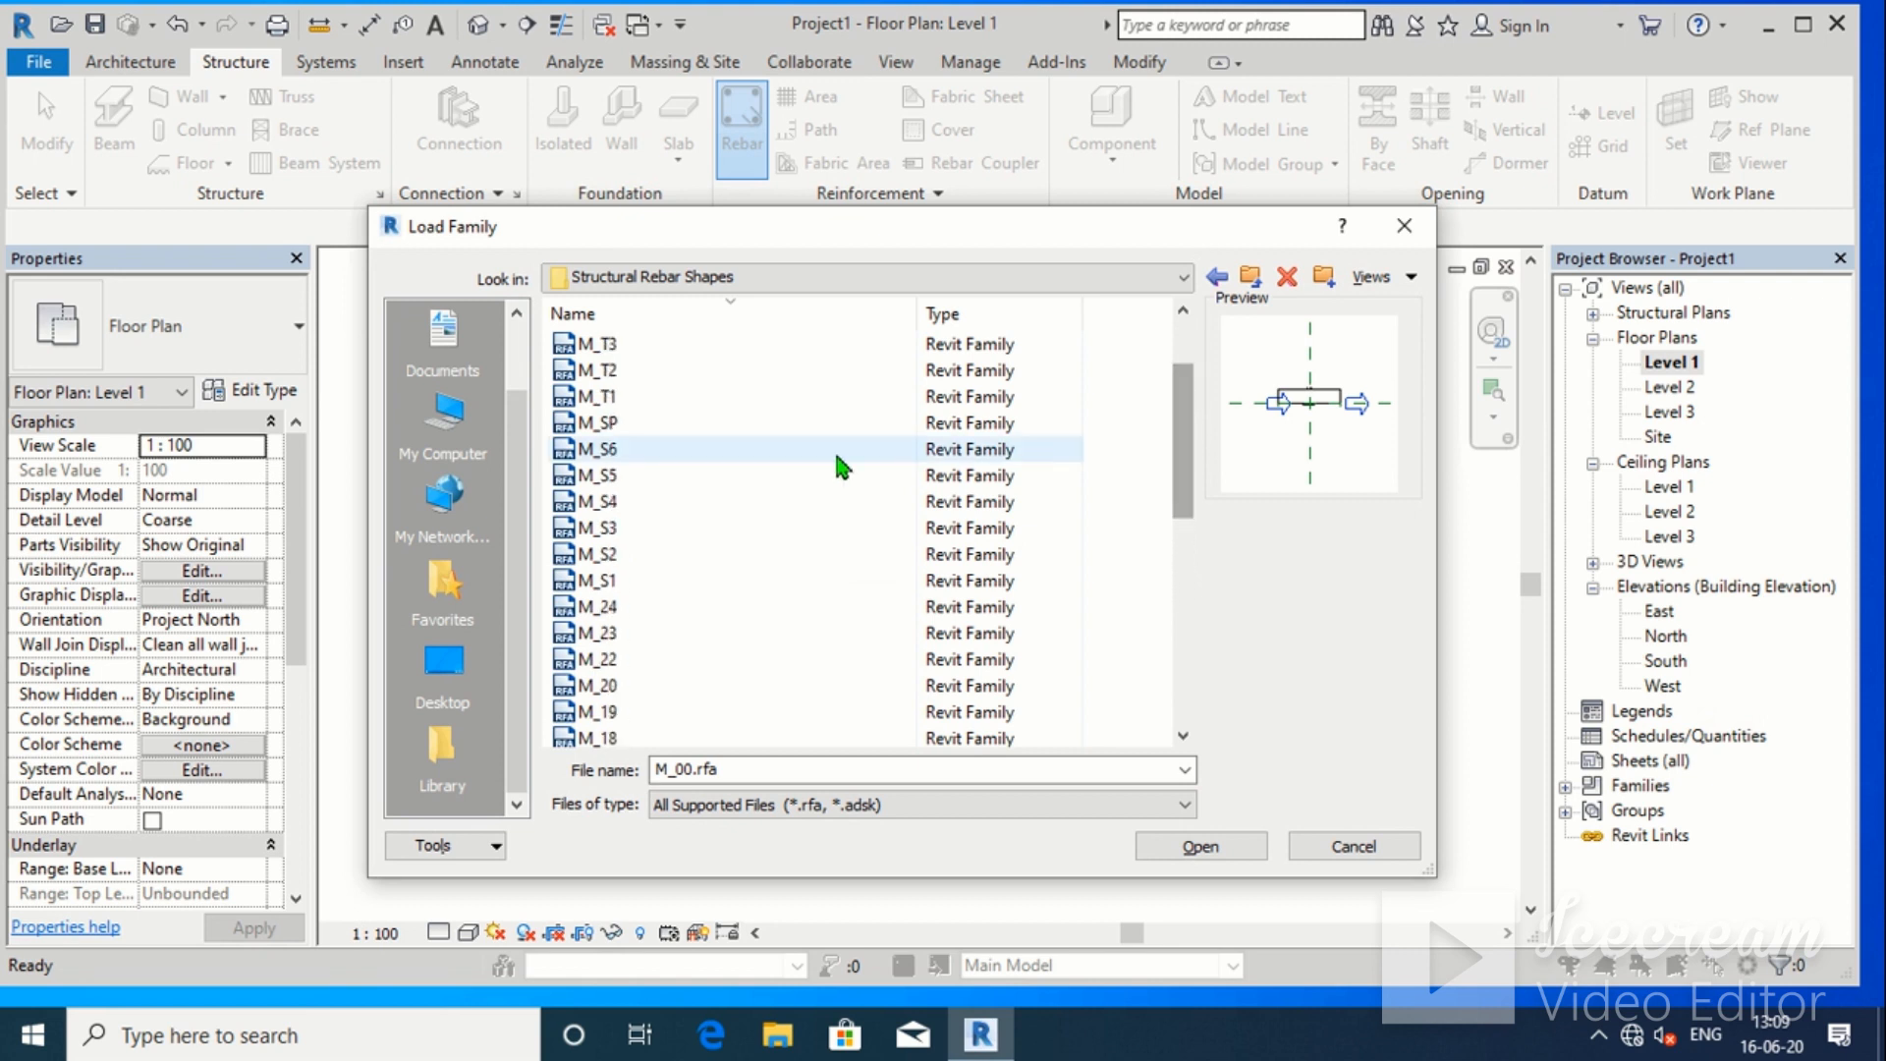
click(604, 403)
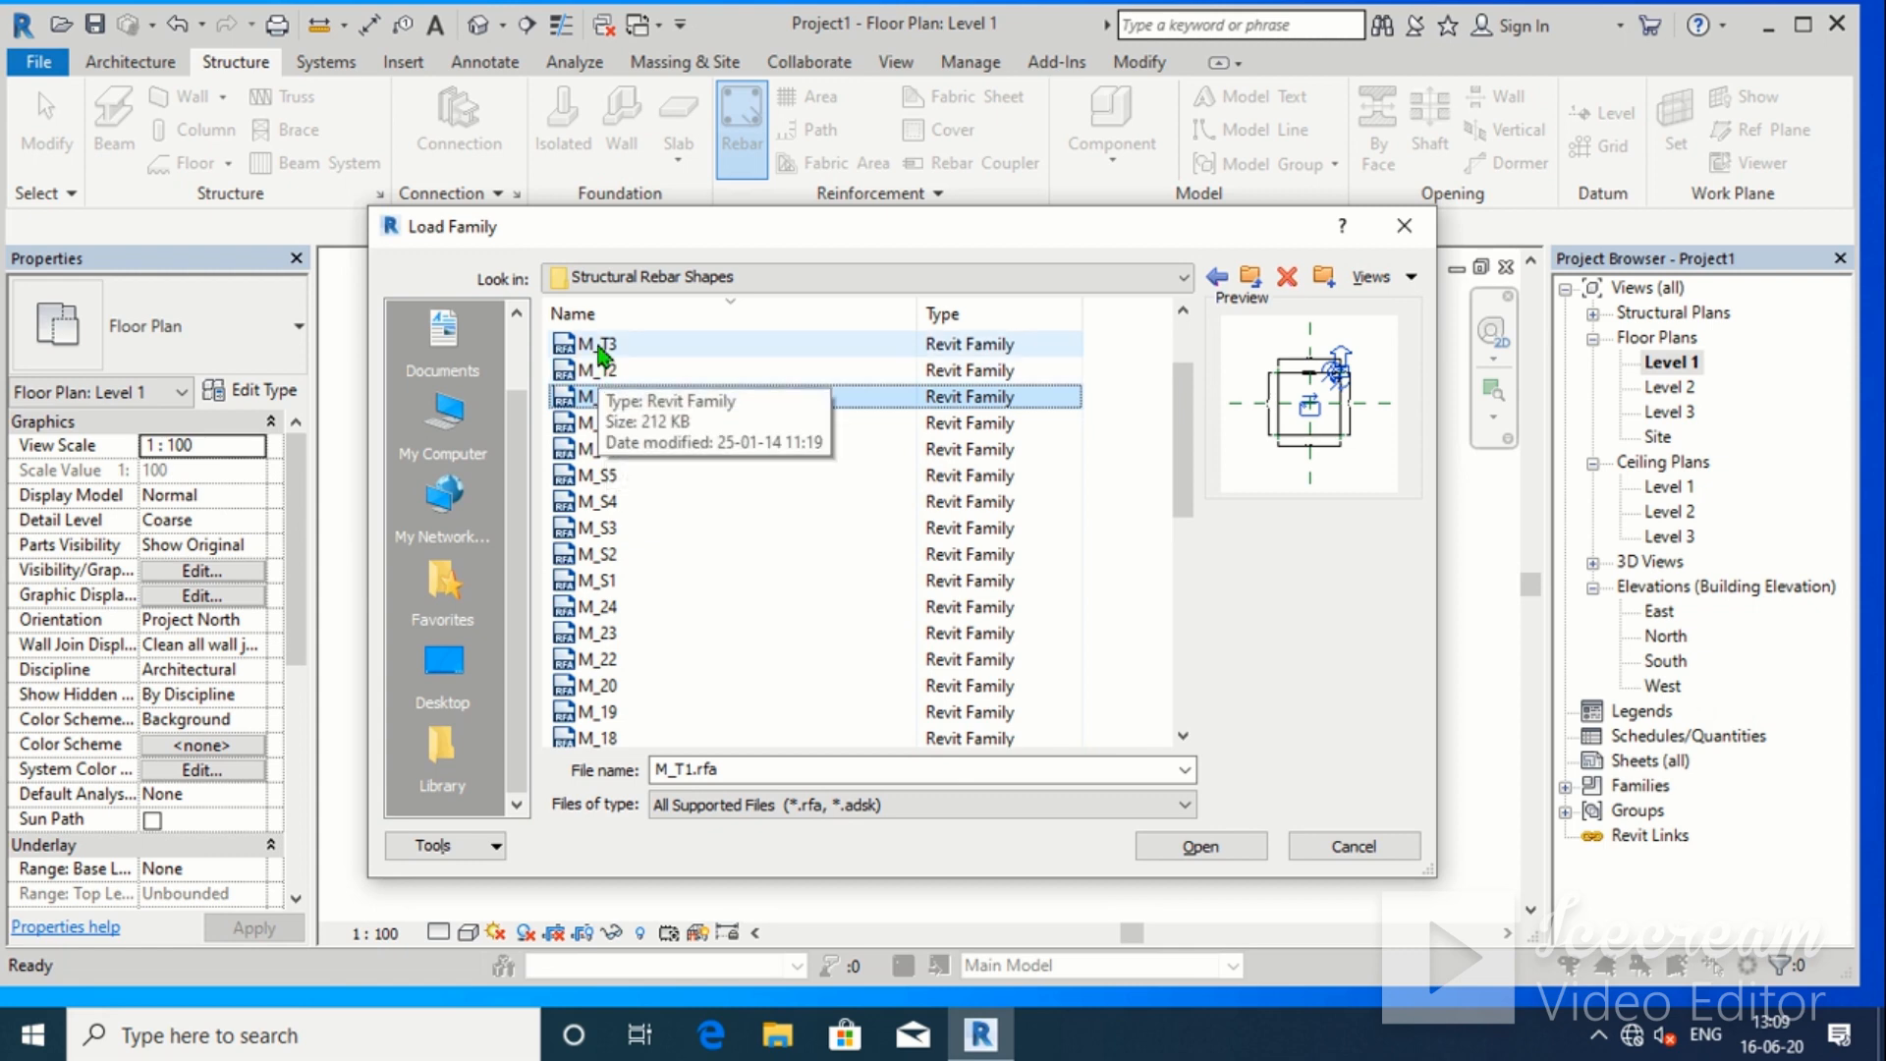
click(1199, 847)
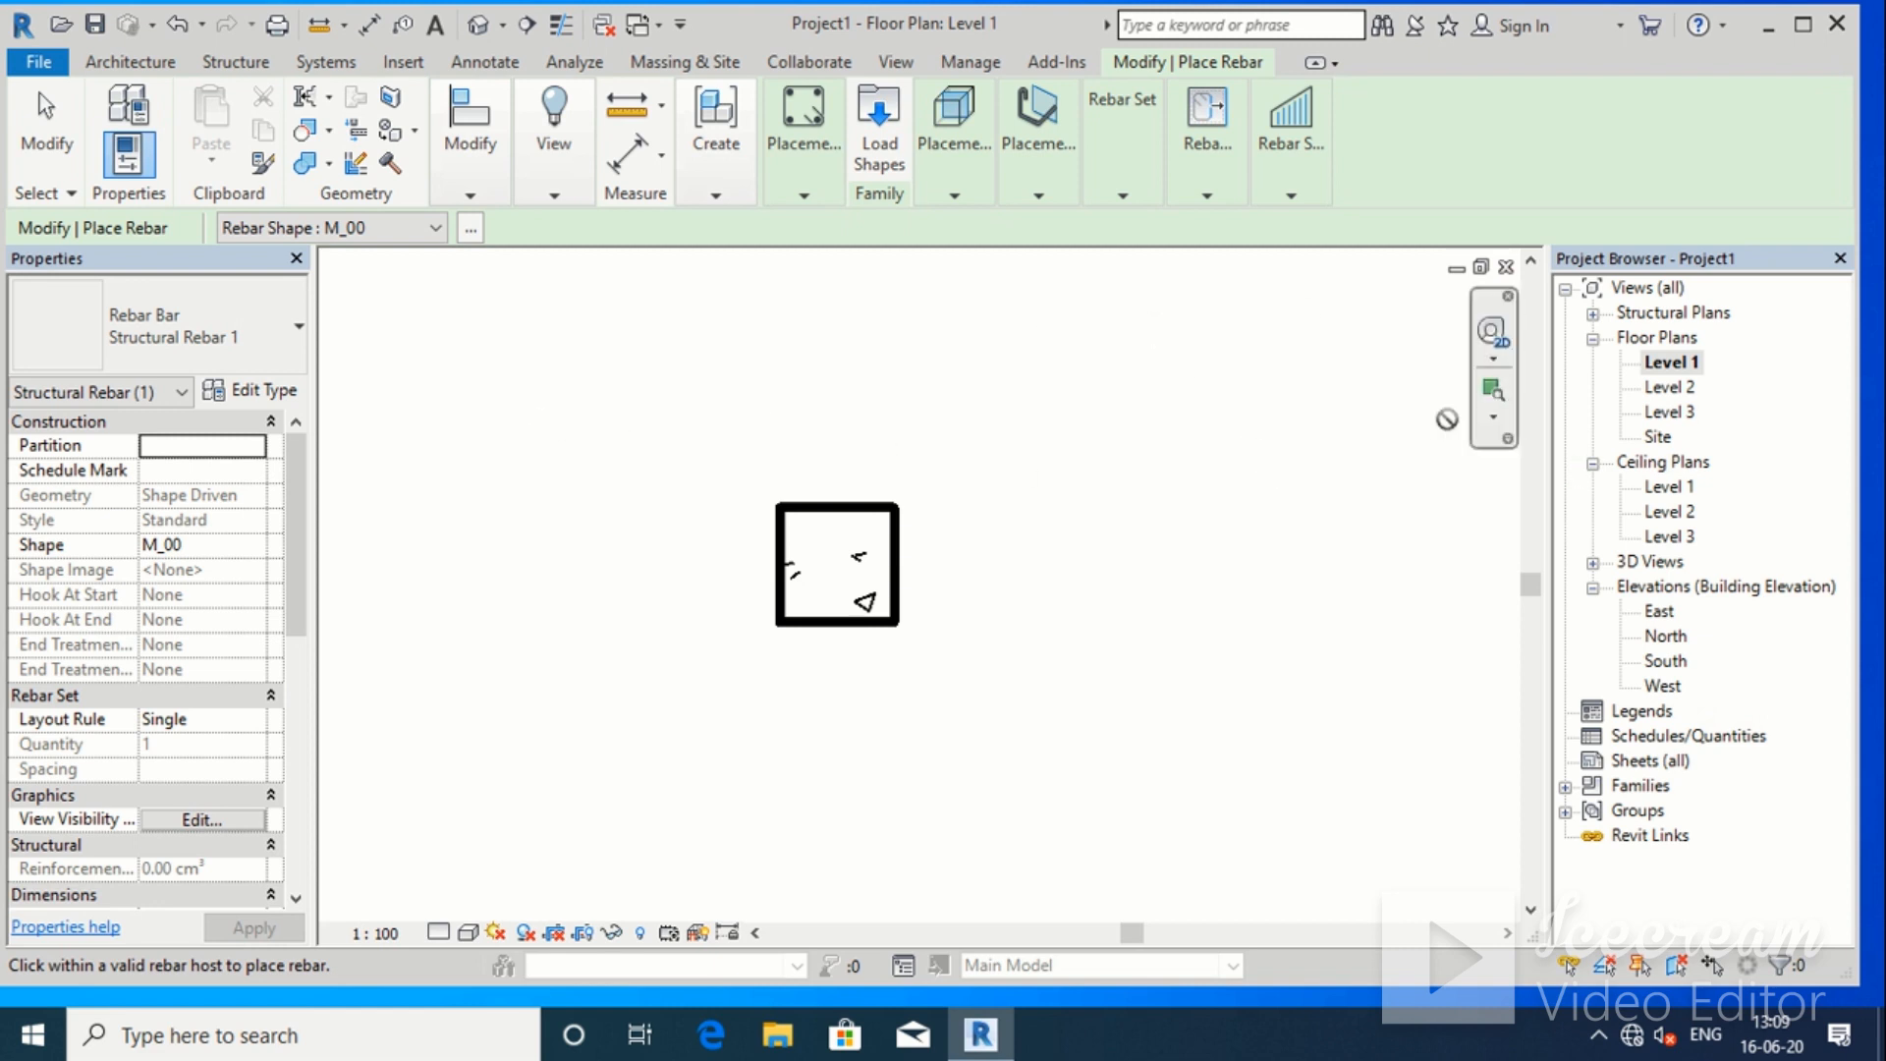
Show the Rebar Shape Browser, restart the Rebar tool and choose the M_T1 shape for placement
click(471, 230)
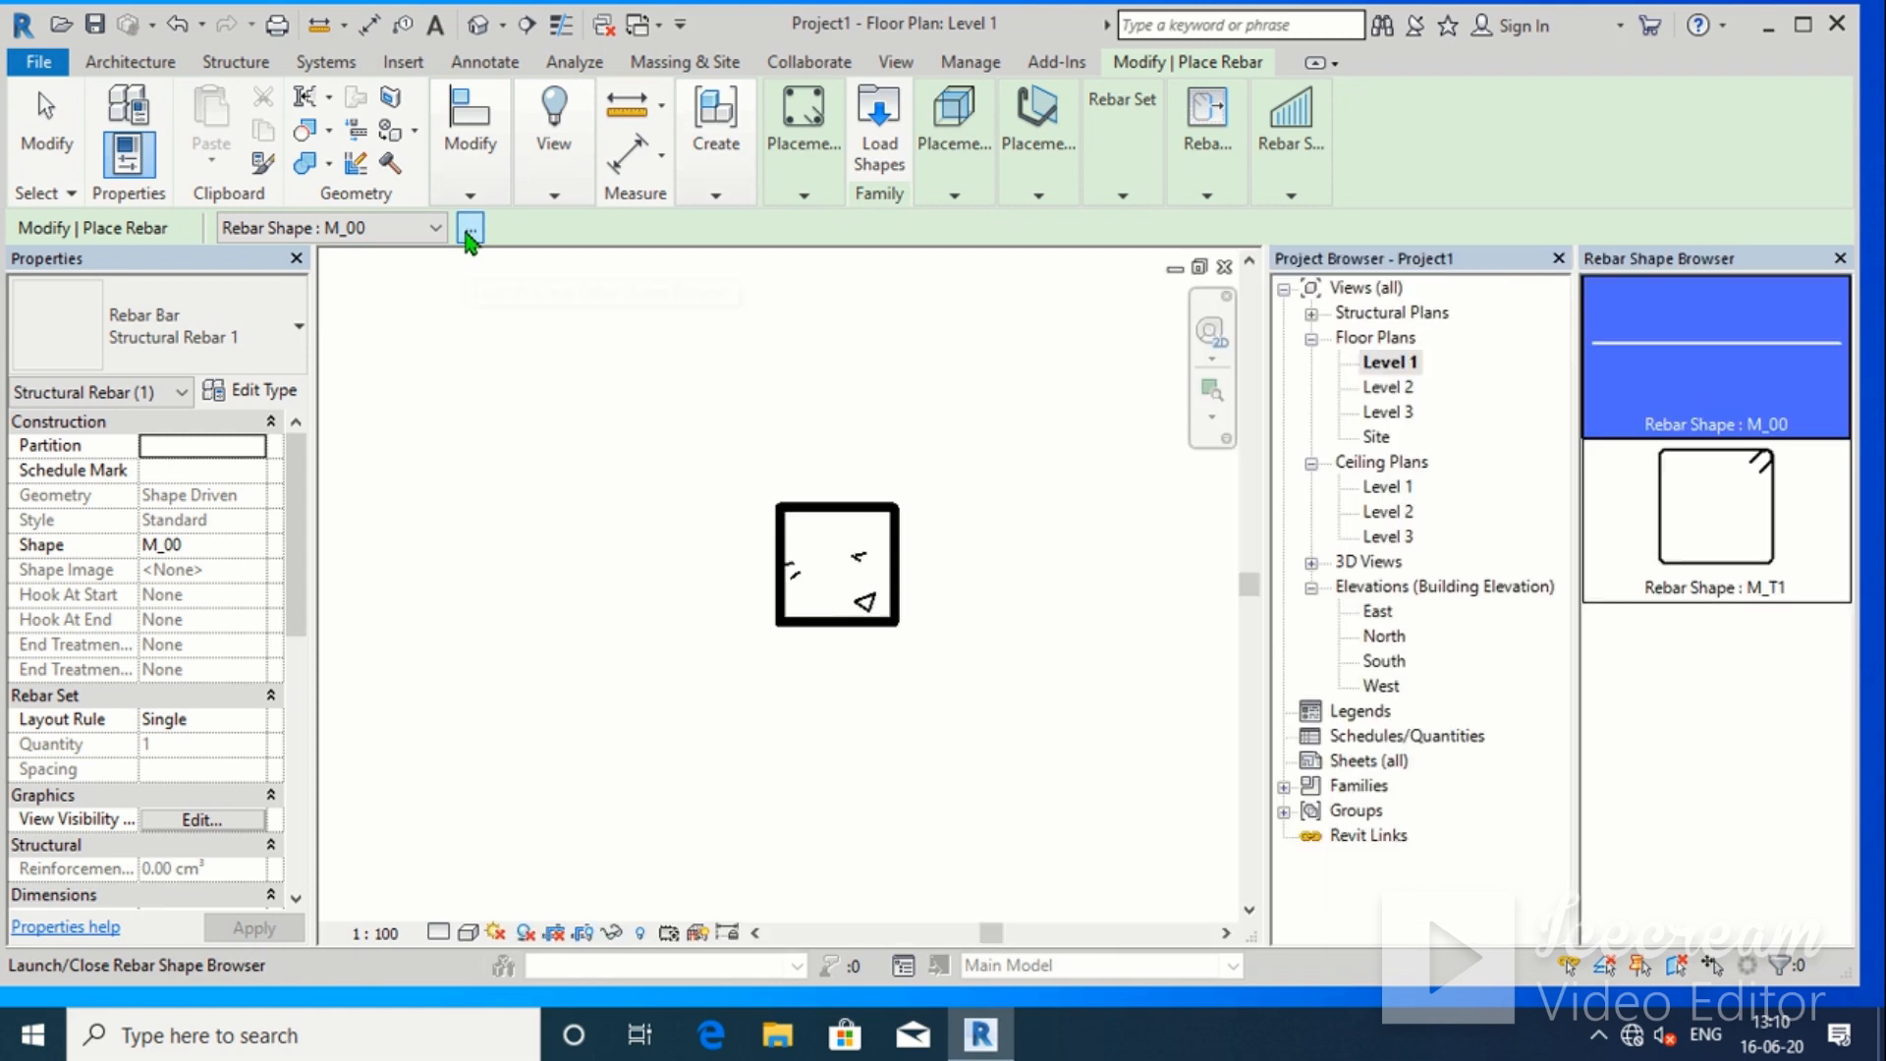
key(Escape)
key(Escape)
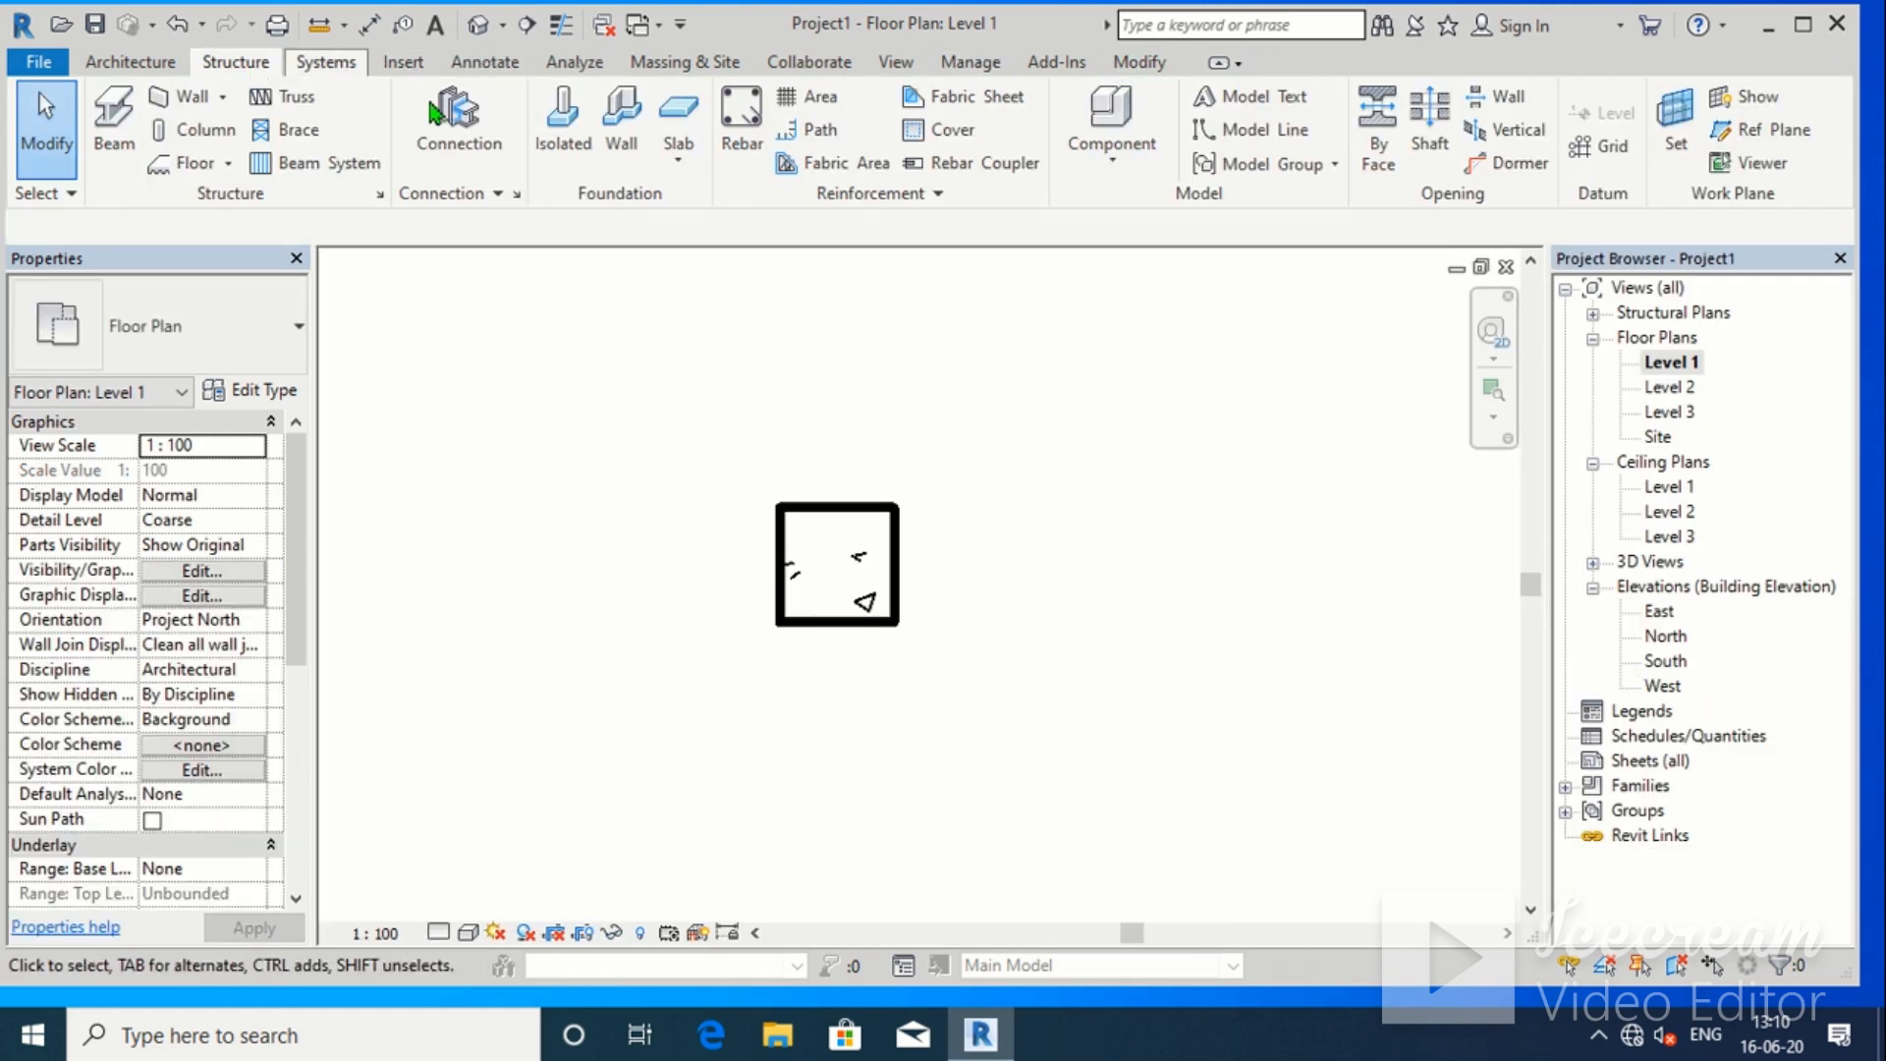
click(741, 126)
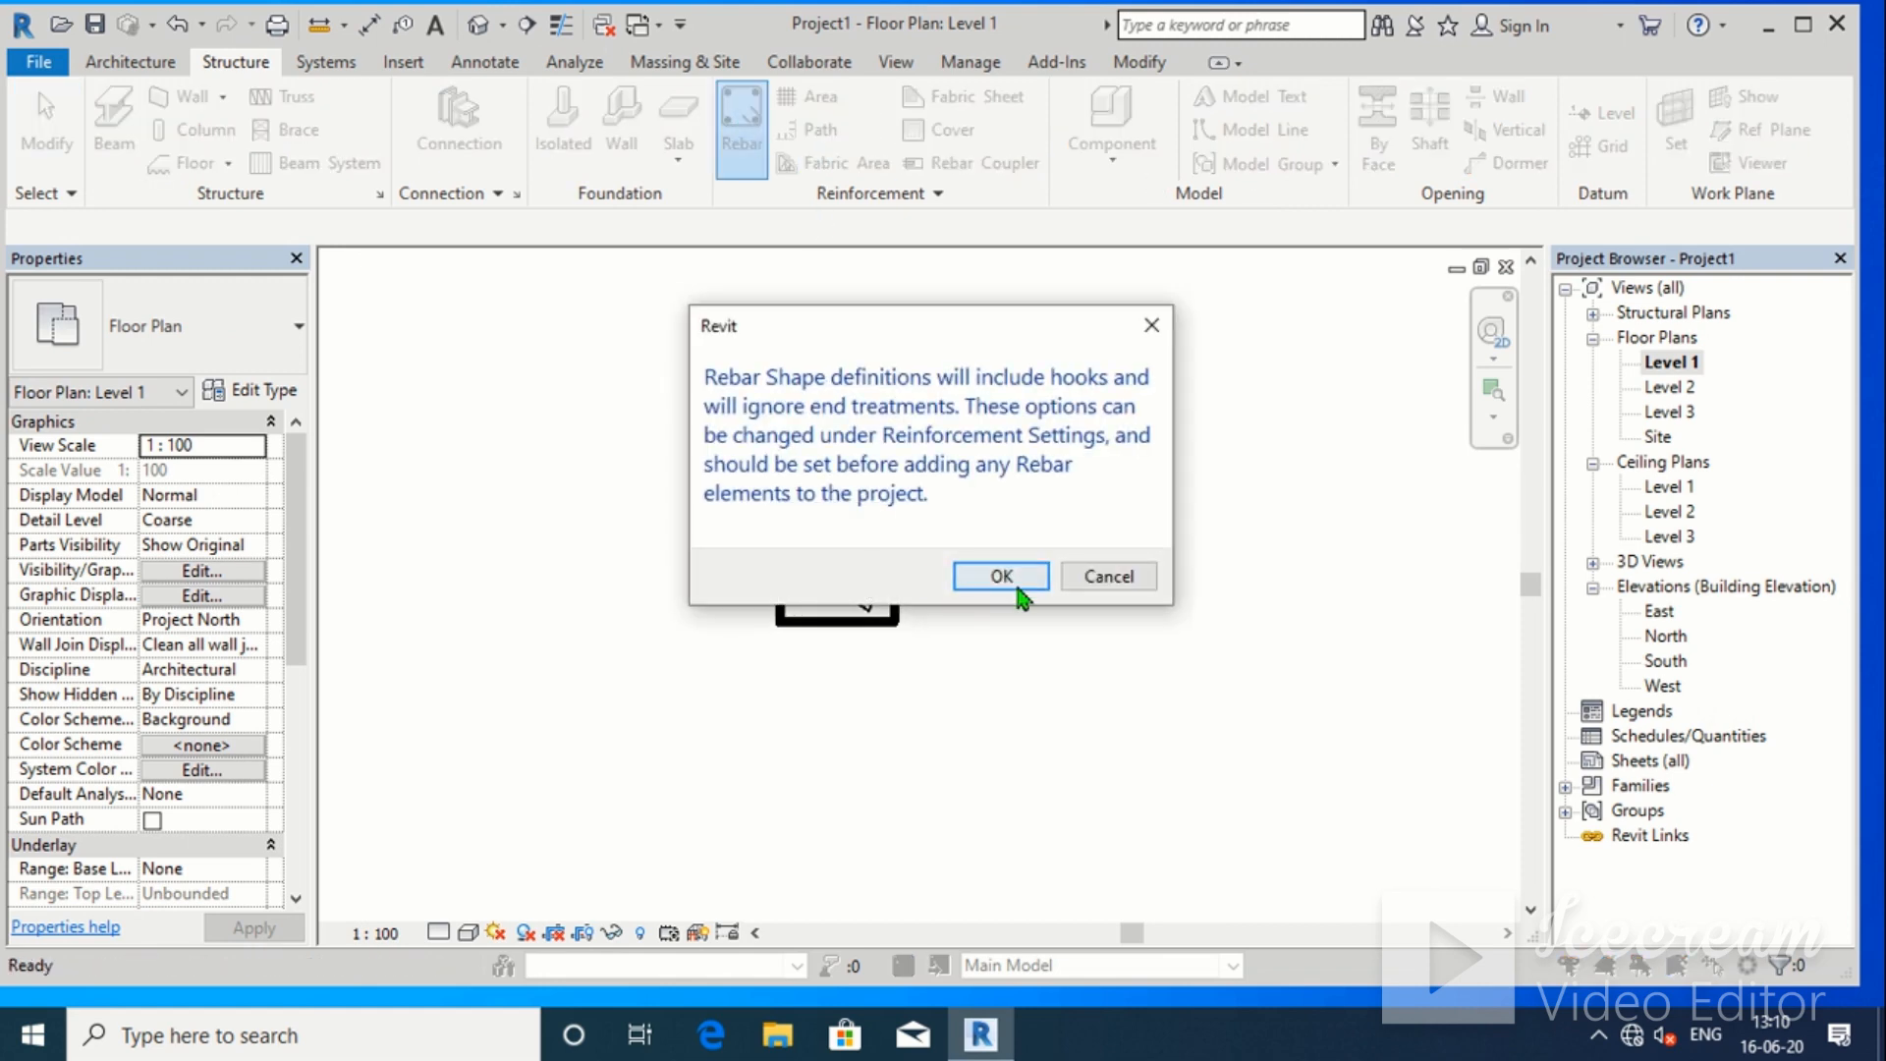
click(1001, 576)
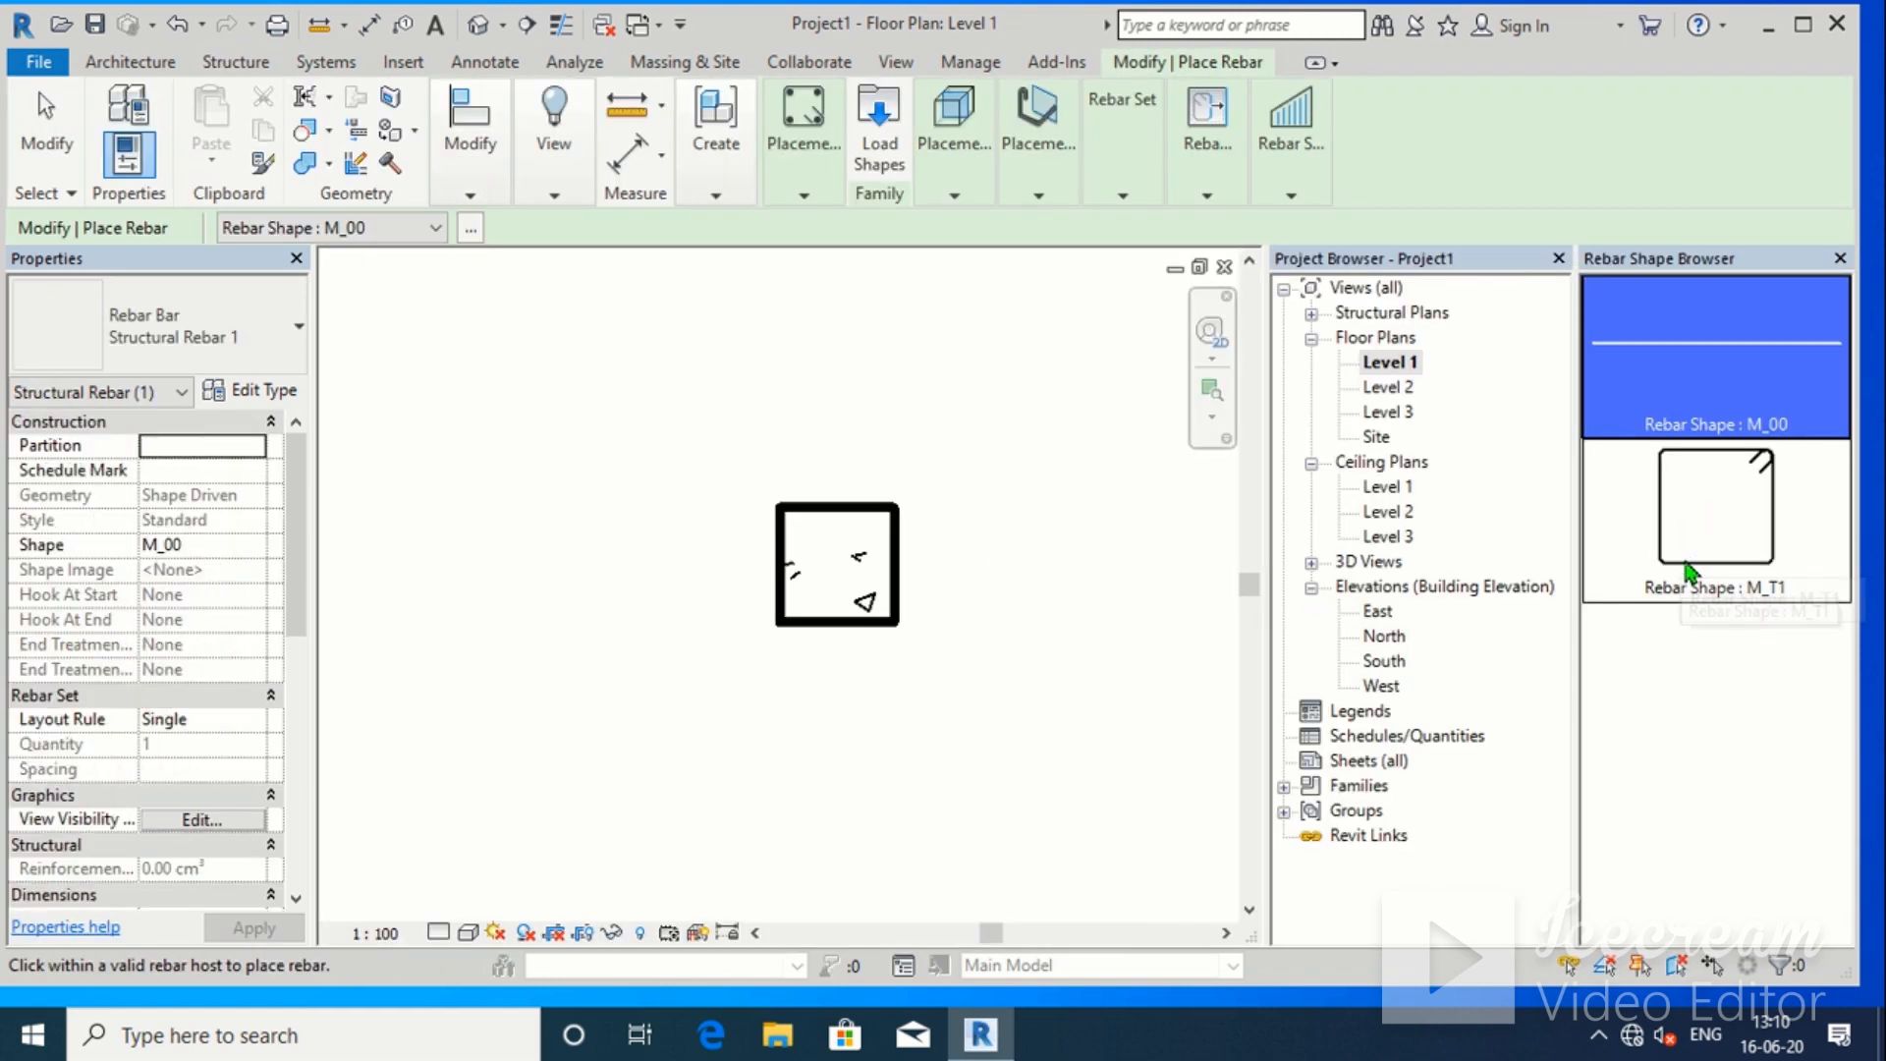
click(1685, 570)
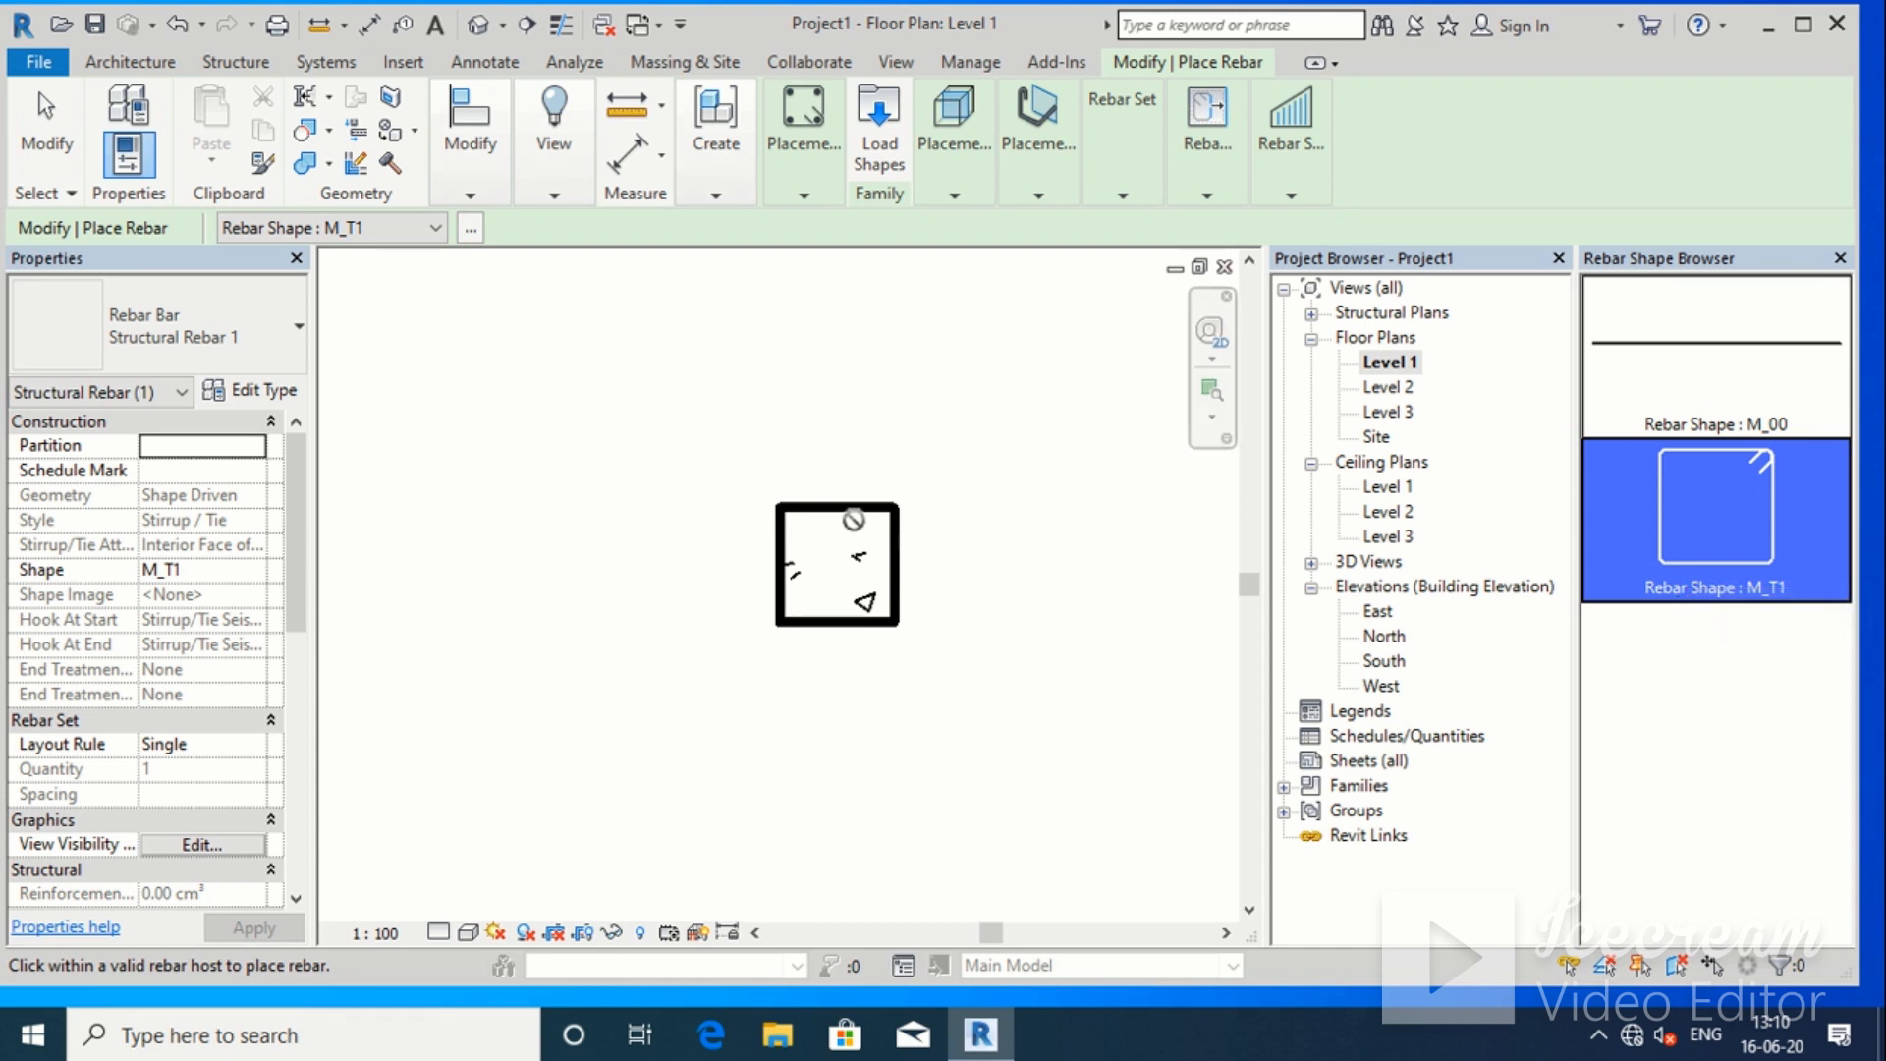
Place a single M_T1 tie inside the column in the Level 1 plan, oriented parallel to the work plane, and leave the Rebar tool
click(951, 197)
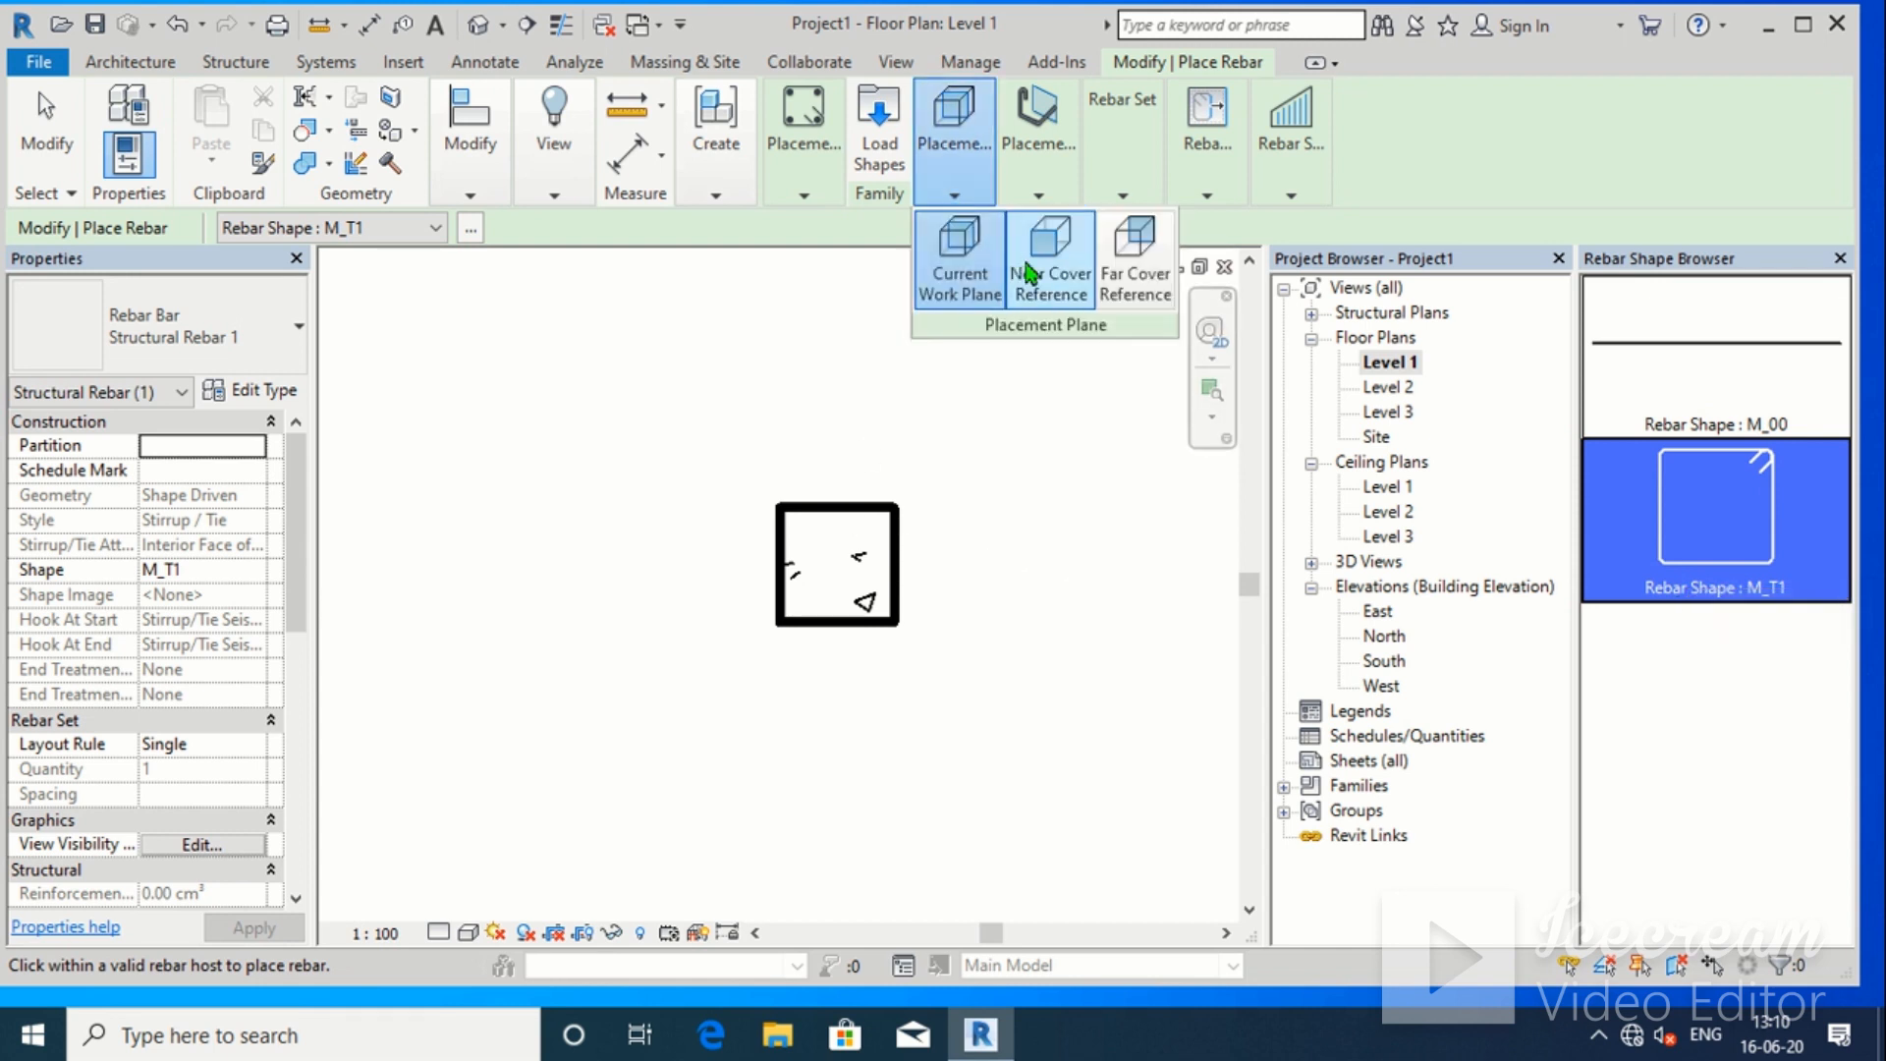
click(1038, 196)
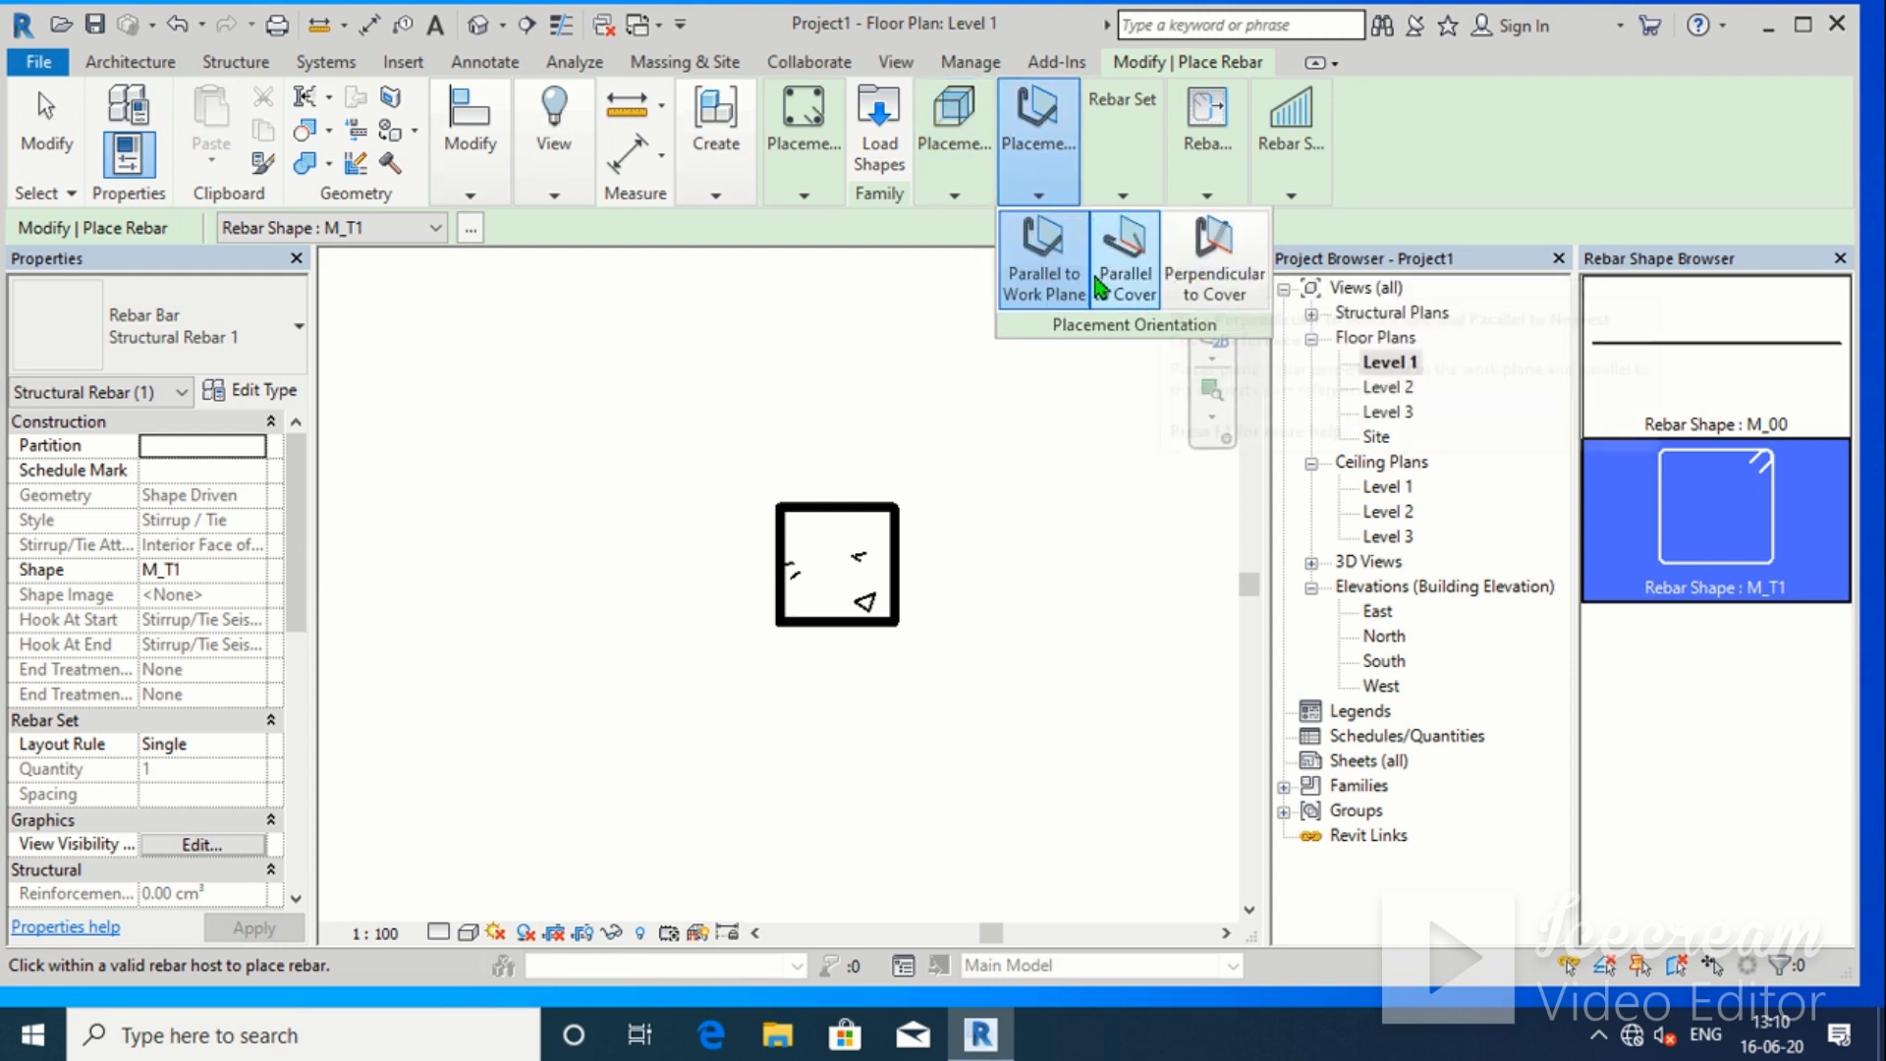
scroll(813, 564, up, 3)
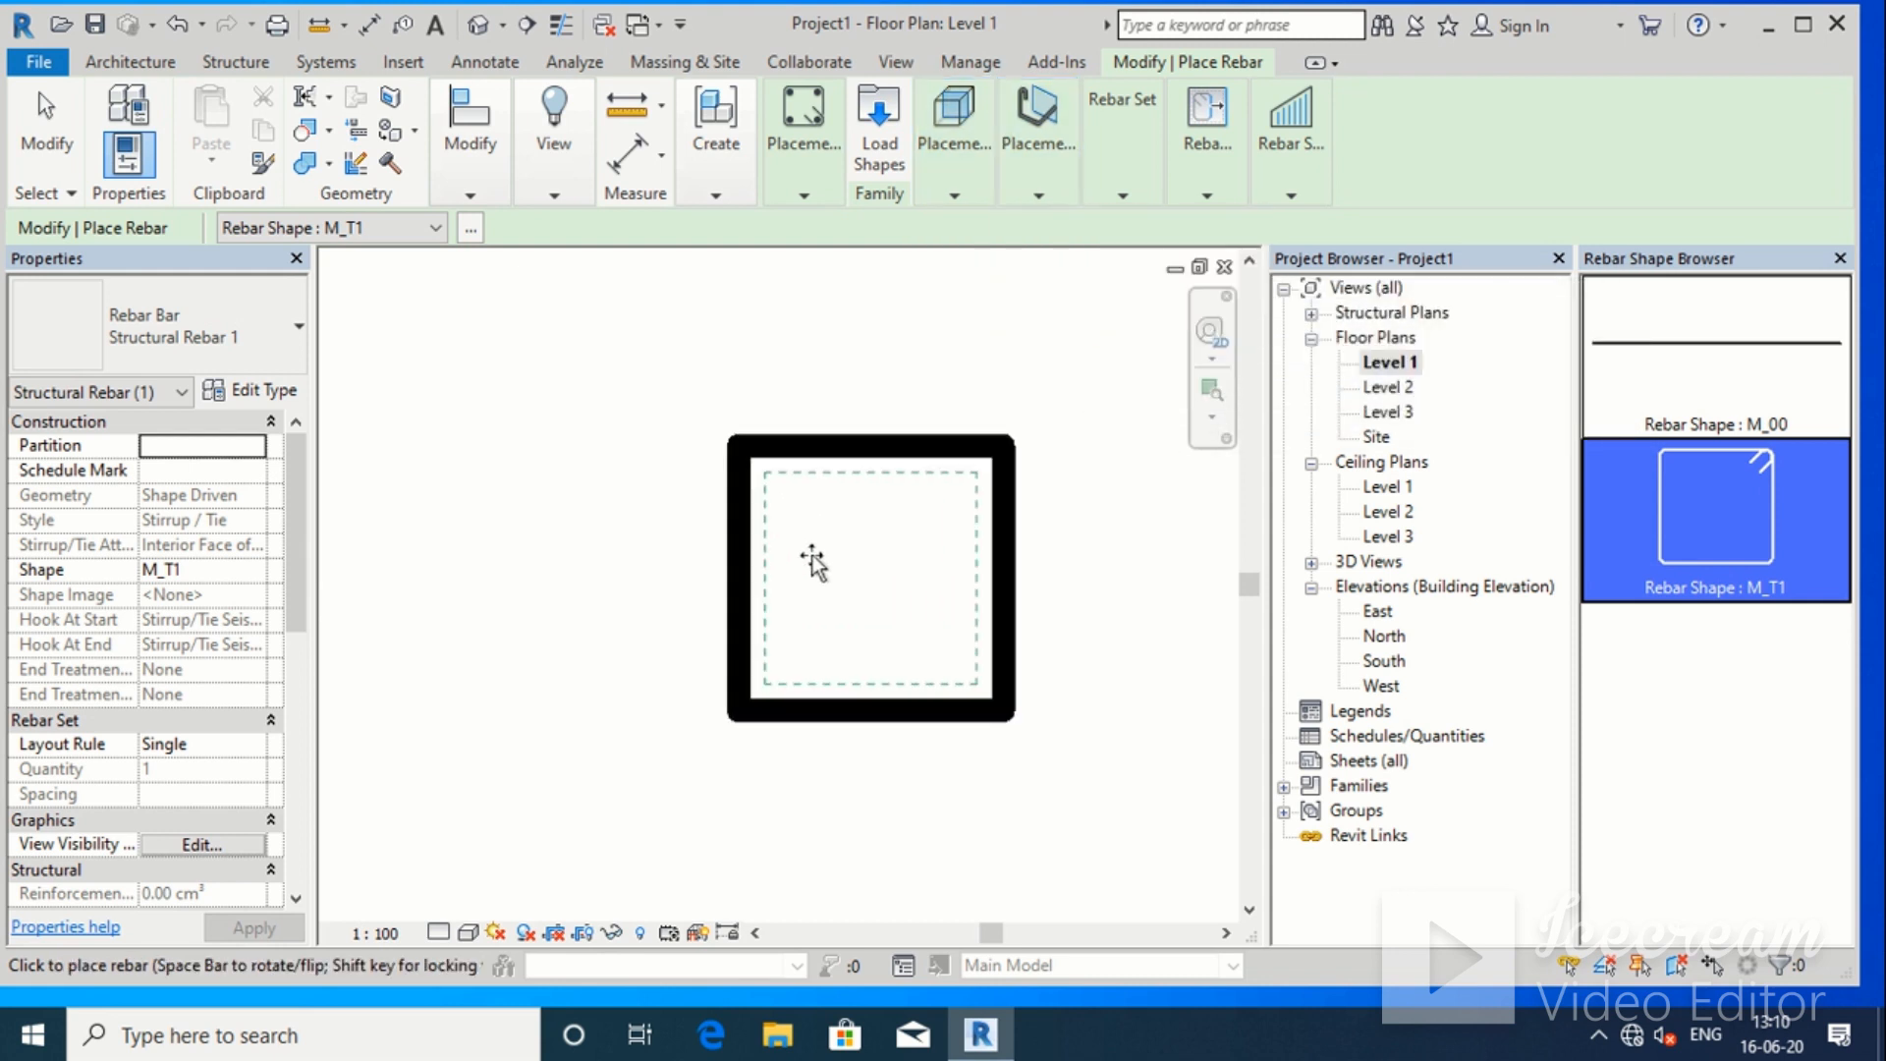
click(771, 478)
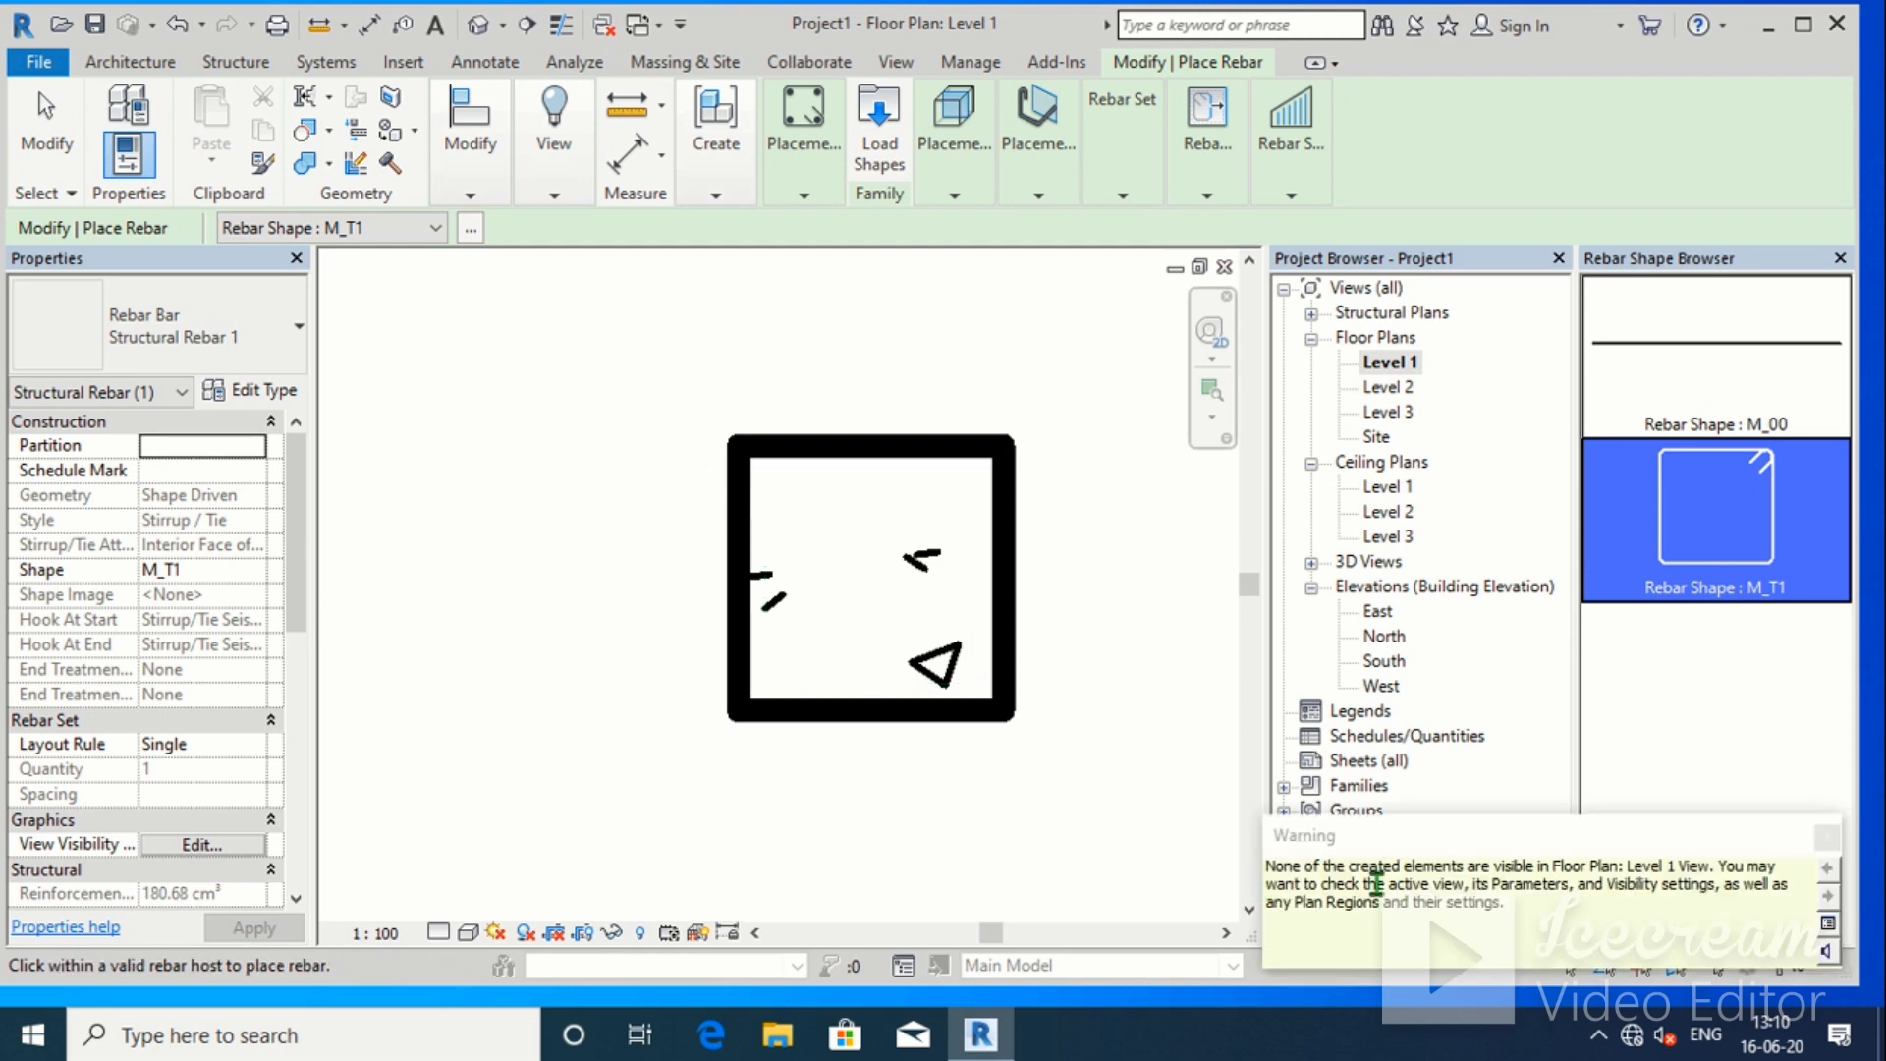
key(Escape)
scroll(845, 506, down, 2)
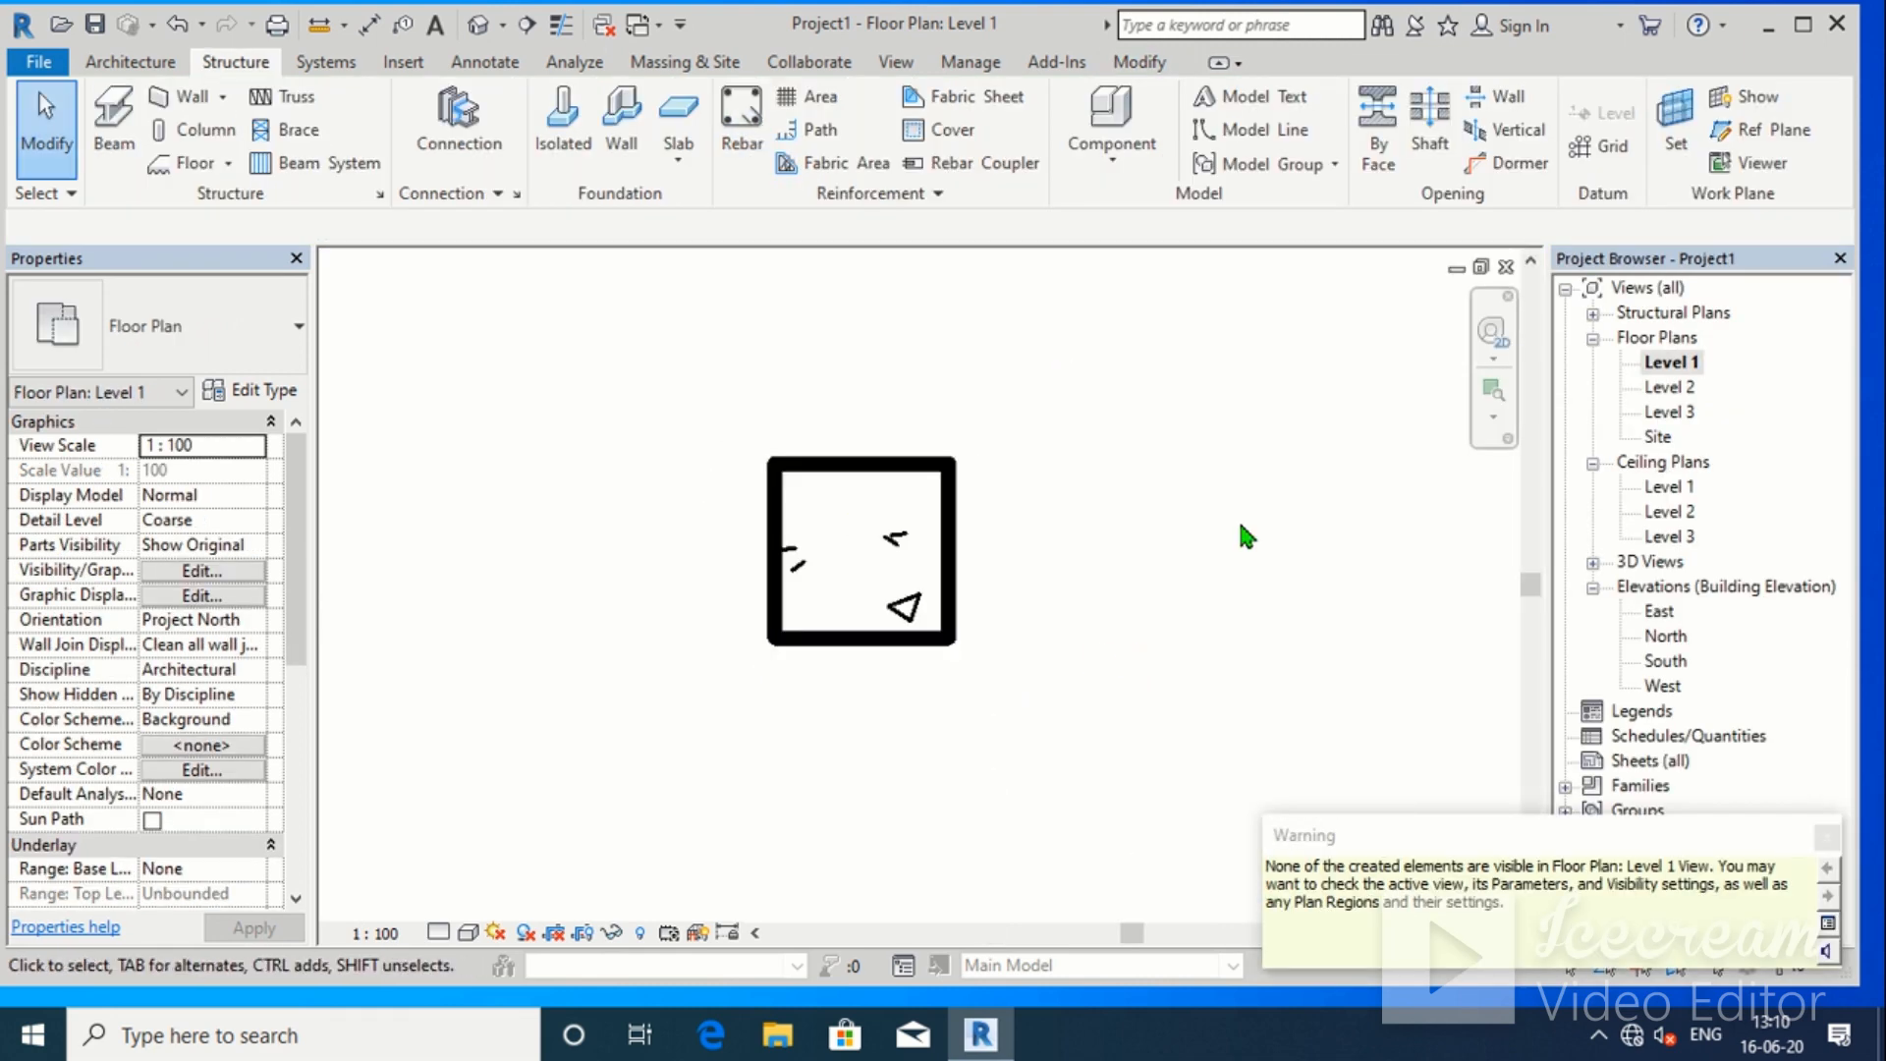
Show the column in the default 3D view with the Wireframe visual style
click(489, 59)
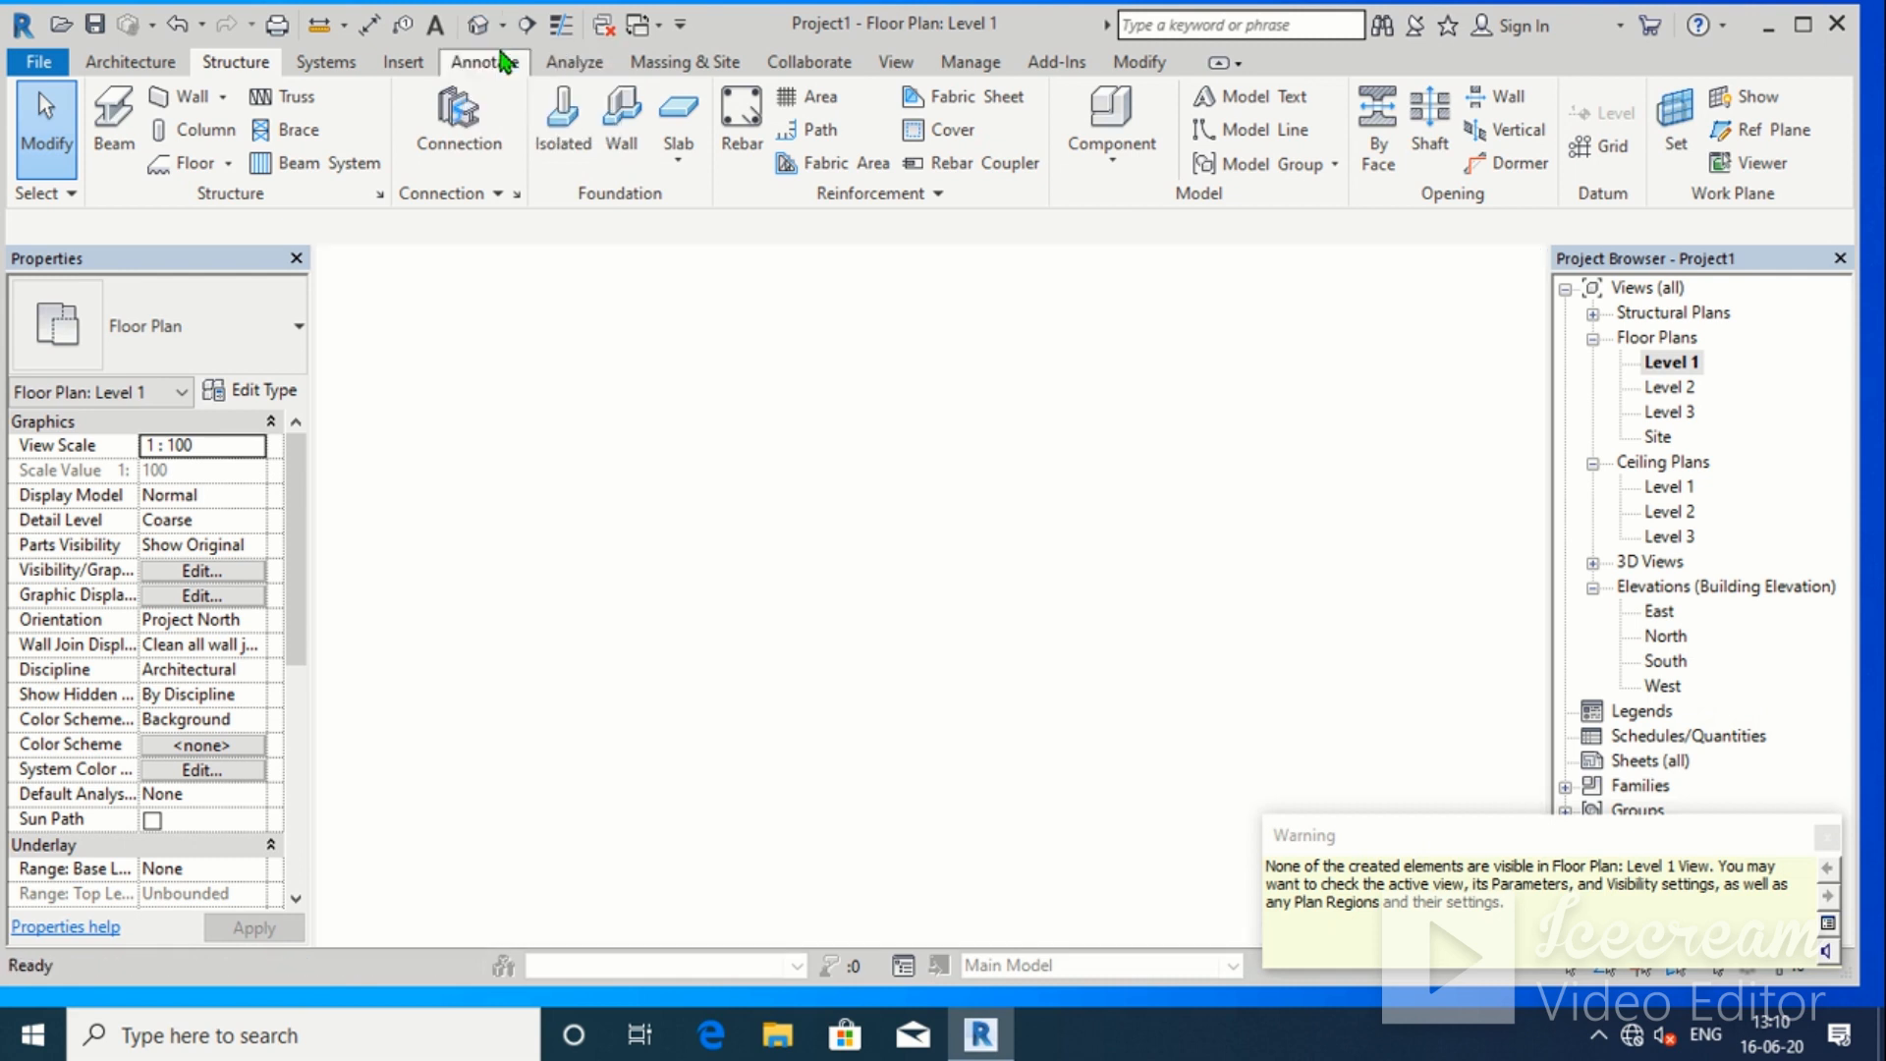
click(468, 931)
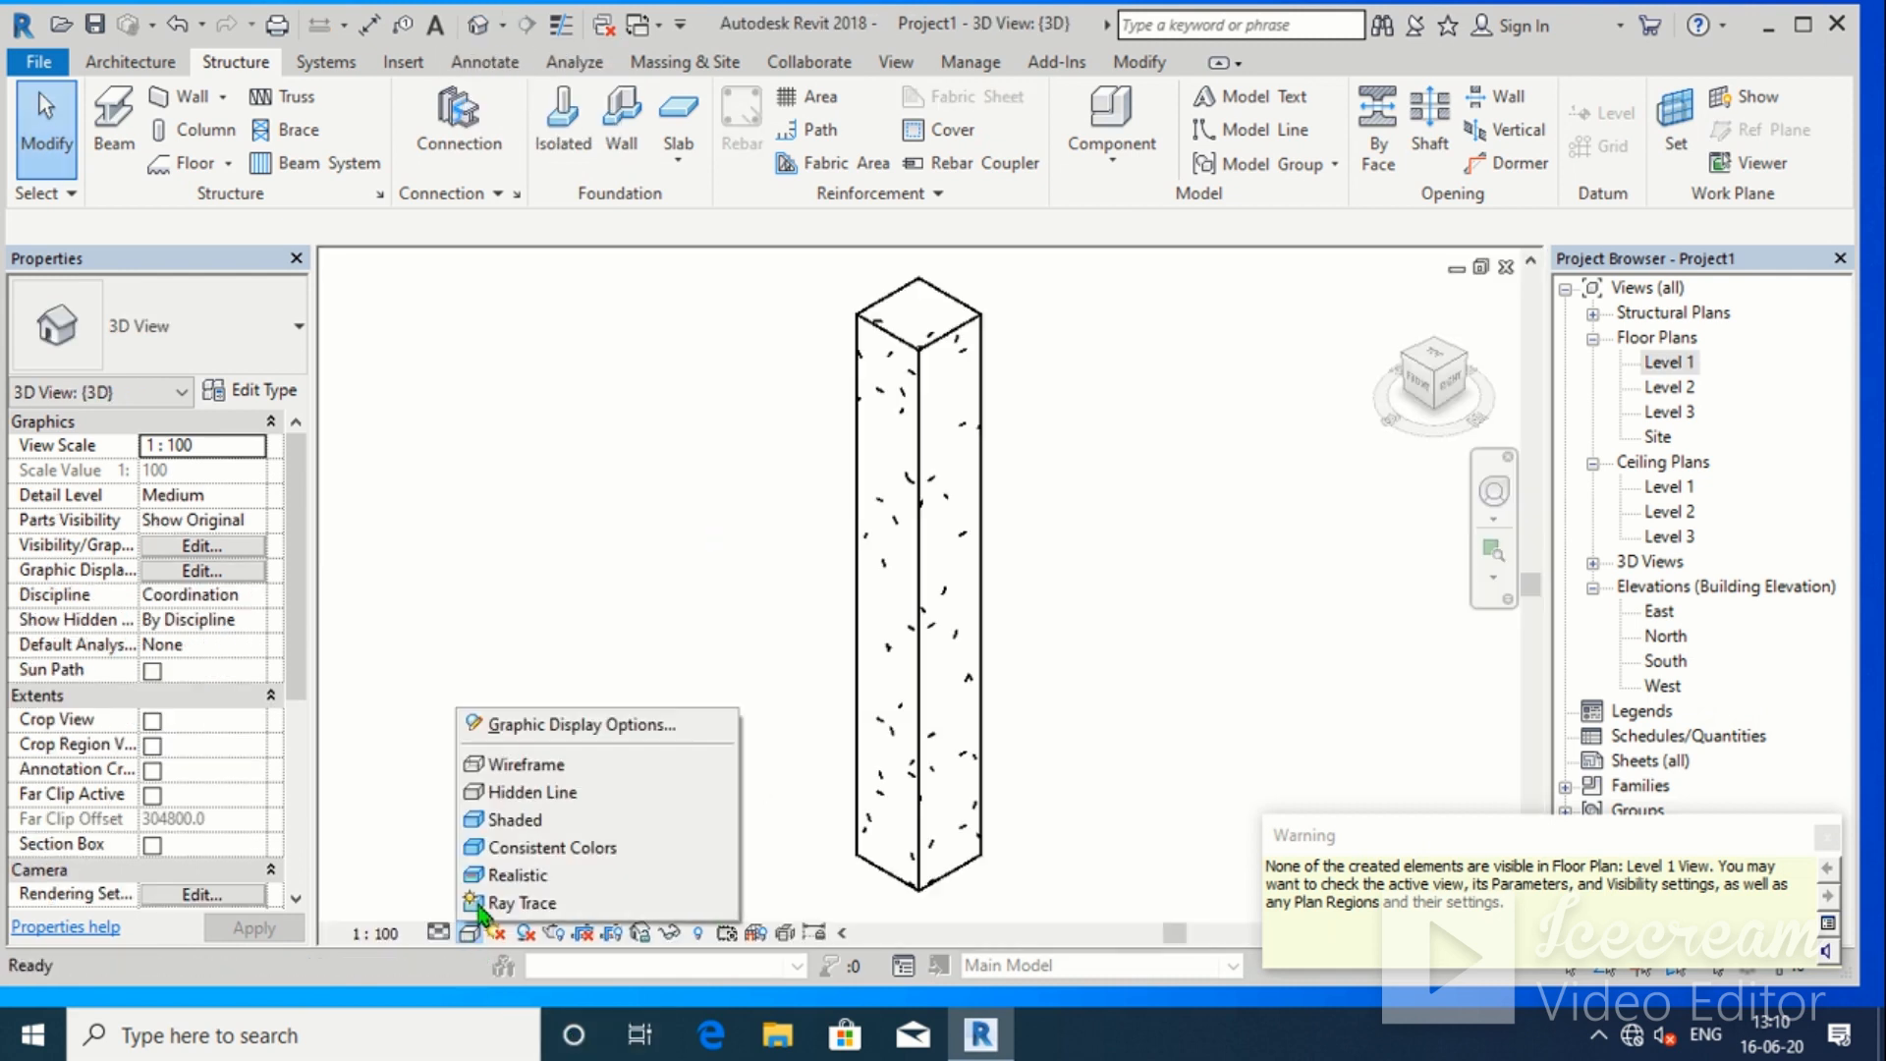
click(523, 764)
scroll(889, 319, up, 5)
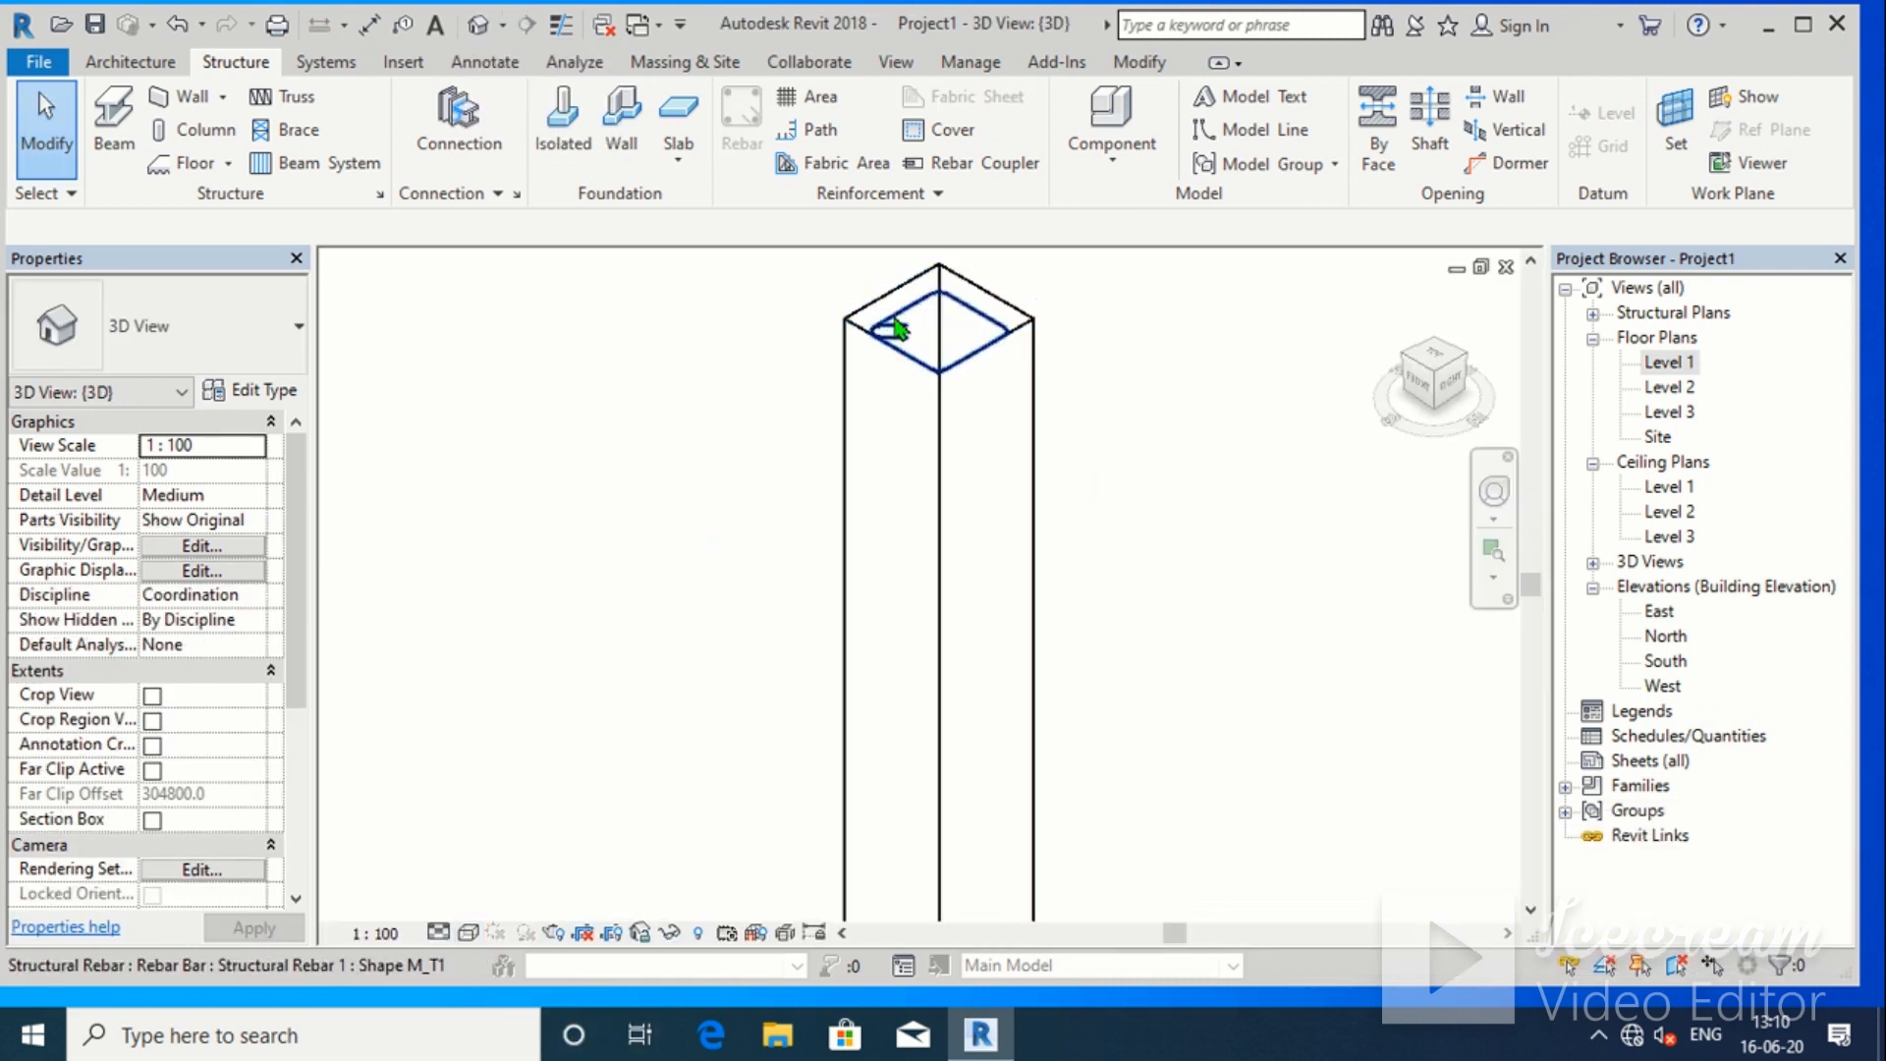
Distribute the M_T1 tie along the column with the Maximum Spacing layout at 200 mm
click(1022, 304)
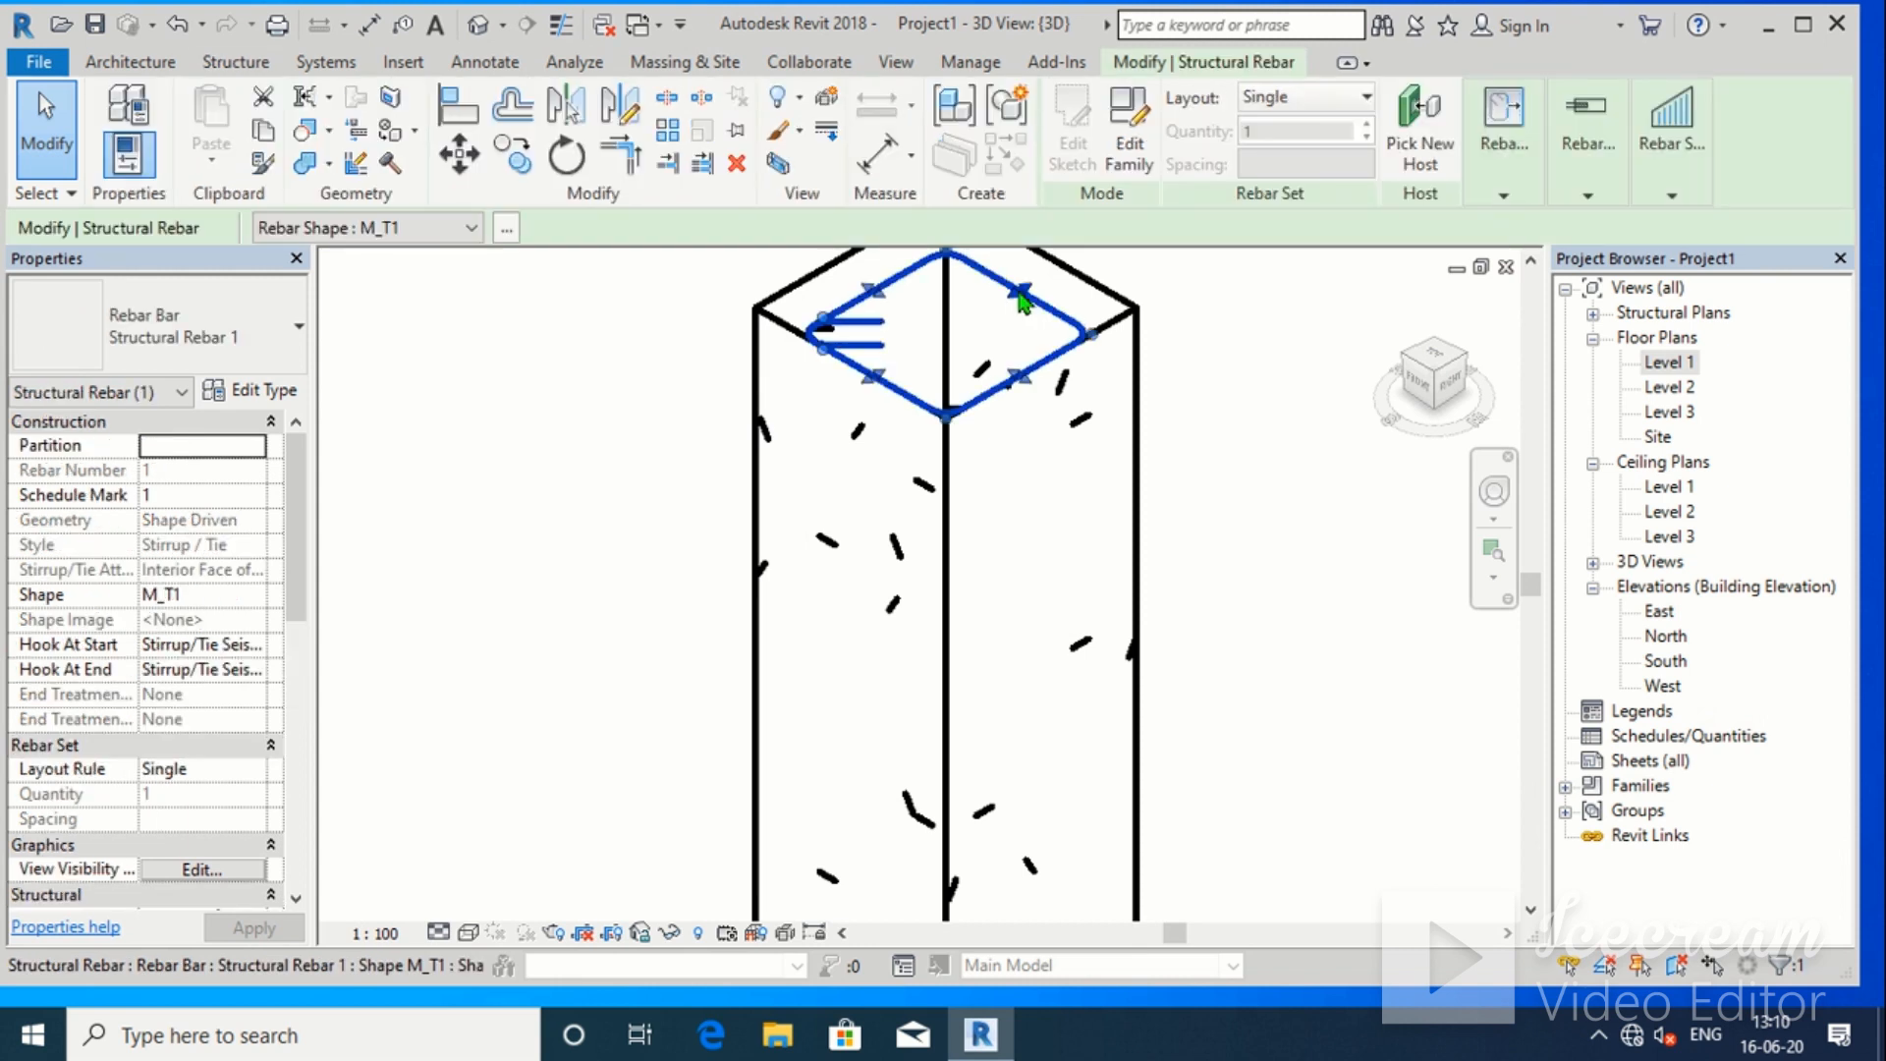
click(1250, 101)
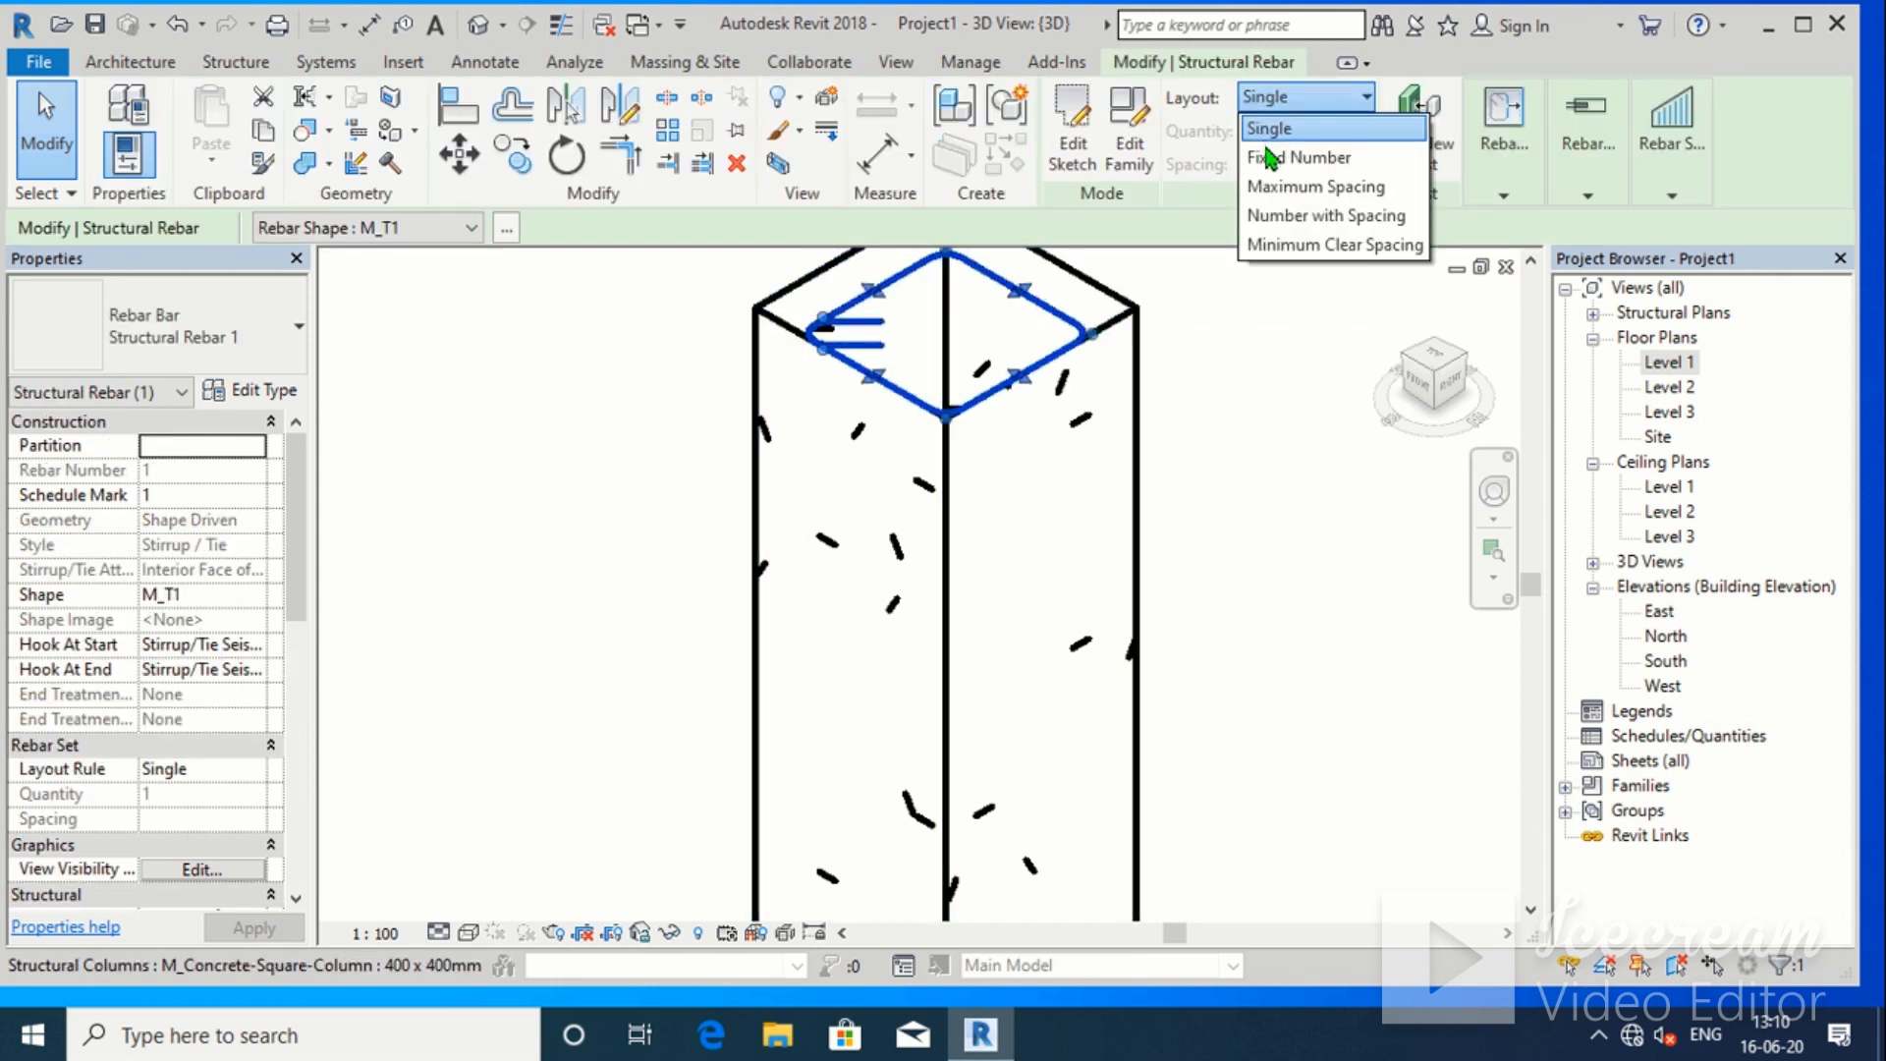
click(1281, 186)
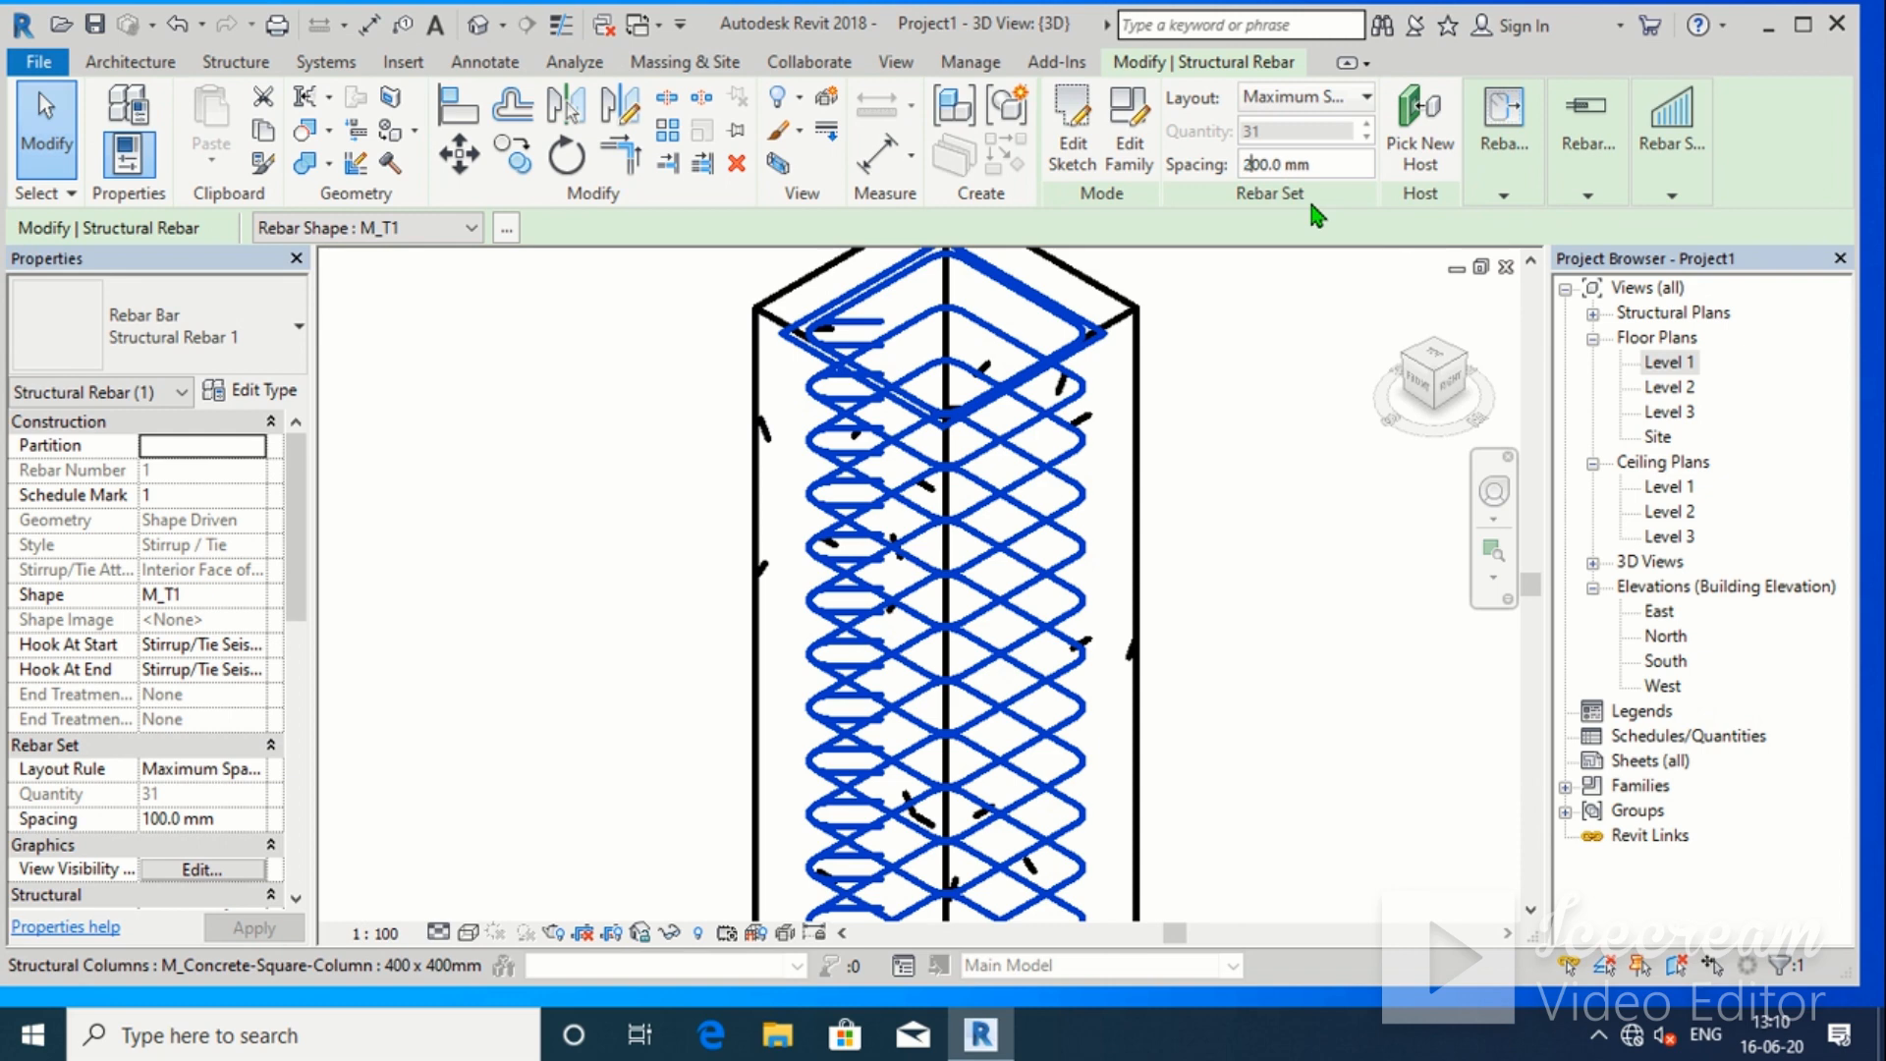
click(1230, 417)
scroll(1237, 445, down, 4)
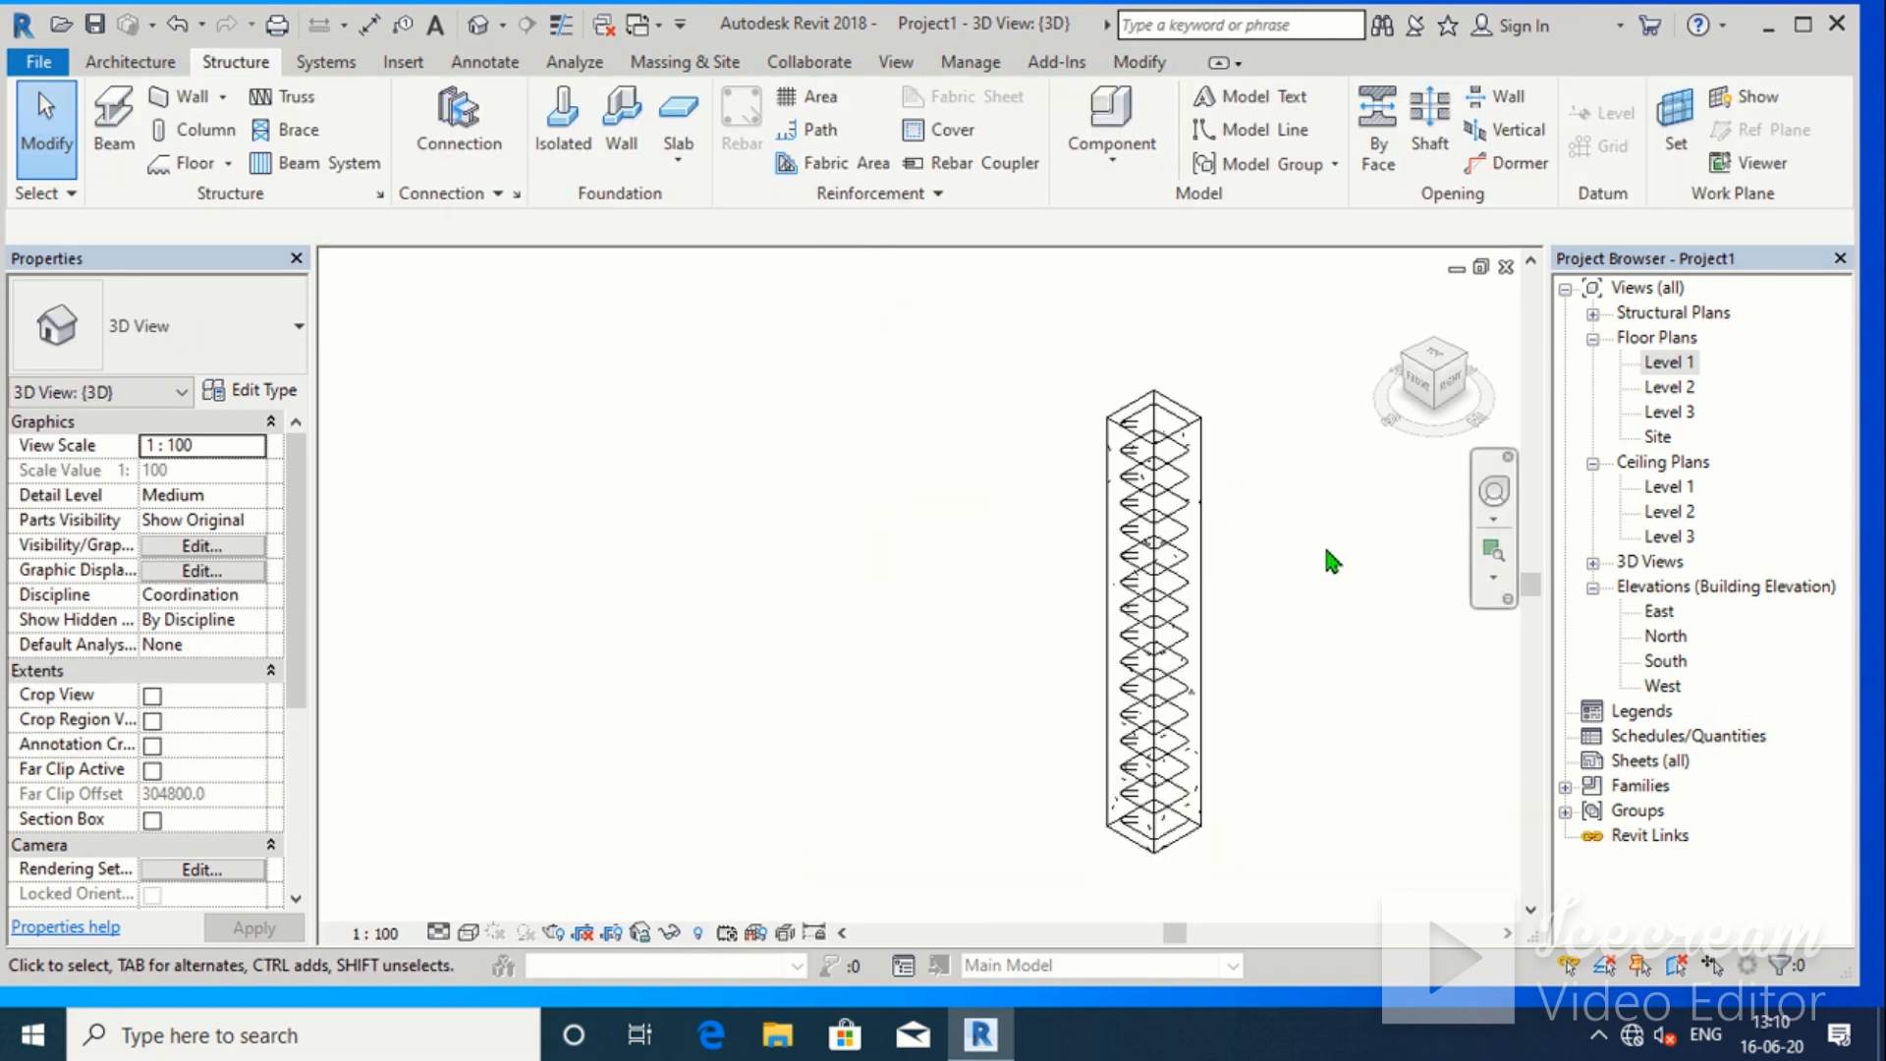
Set the tie set's view visibility states to unobscured in the {3D} view and the Level 1 floor plan
middle_drag(1326, 552, 1247, 491)
scroll(1152, 426, up, 4)
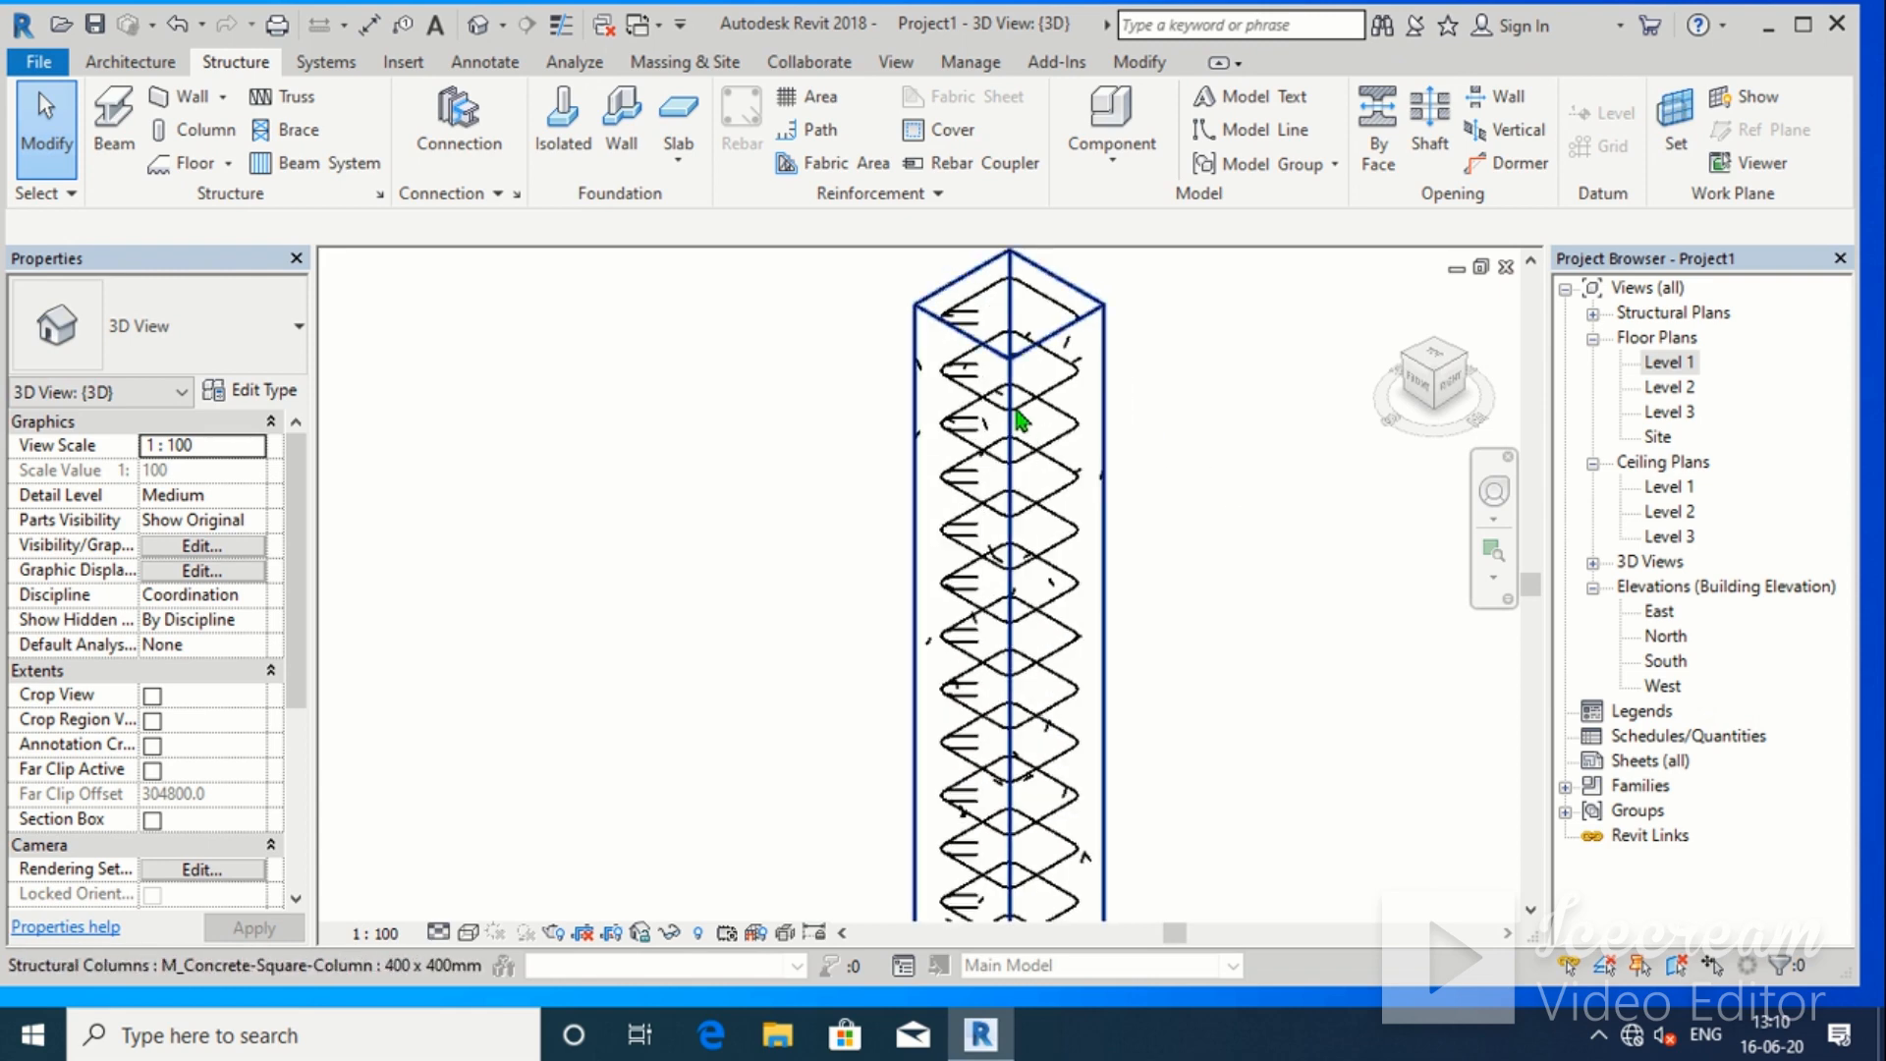
click(1064, 395)
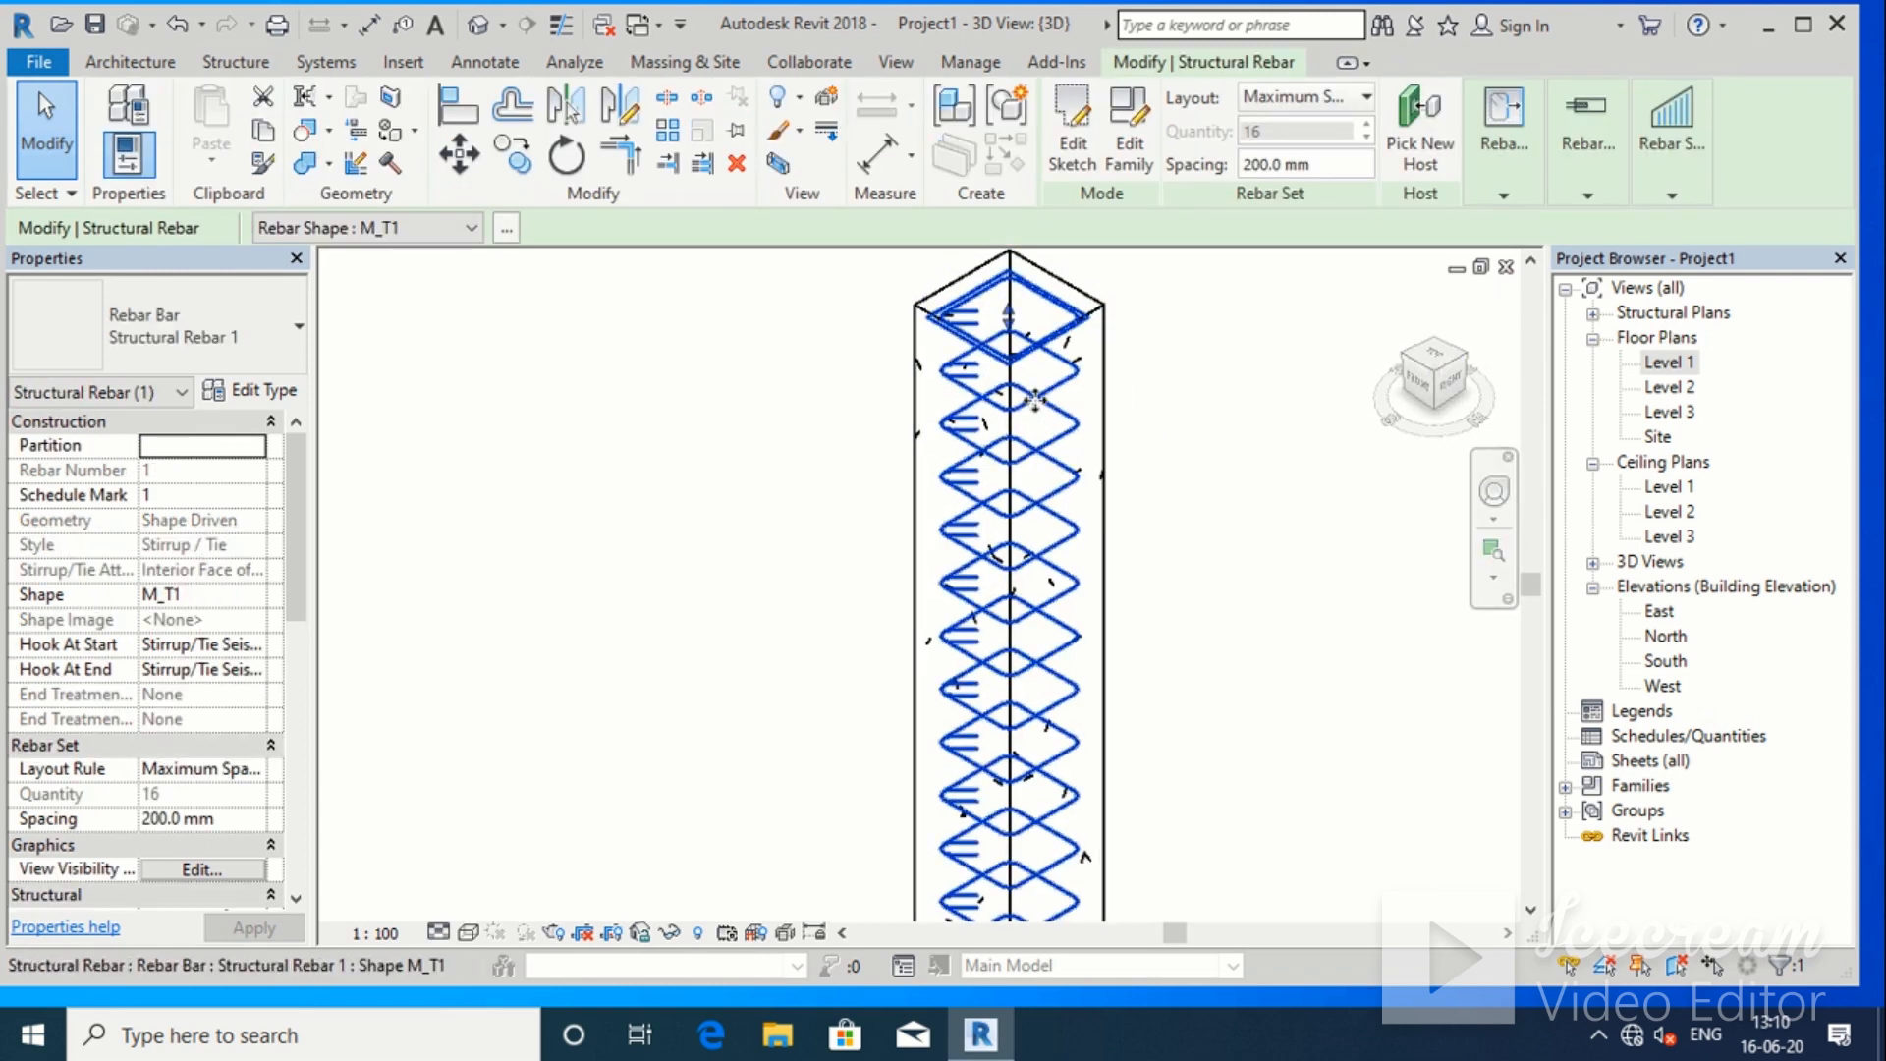
click(201, 870)
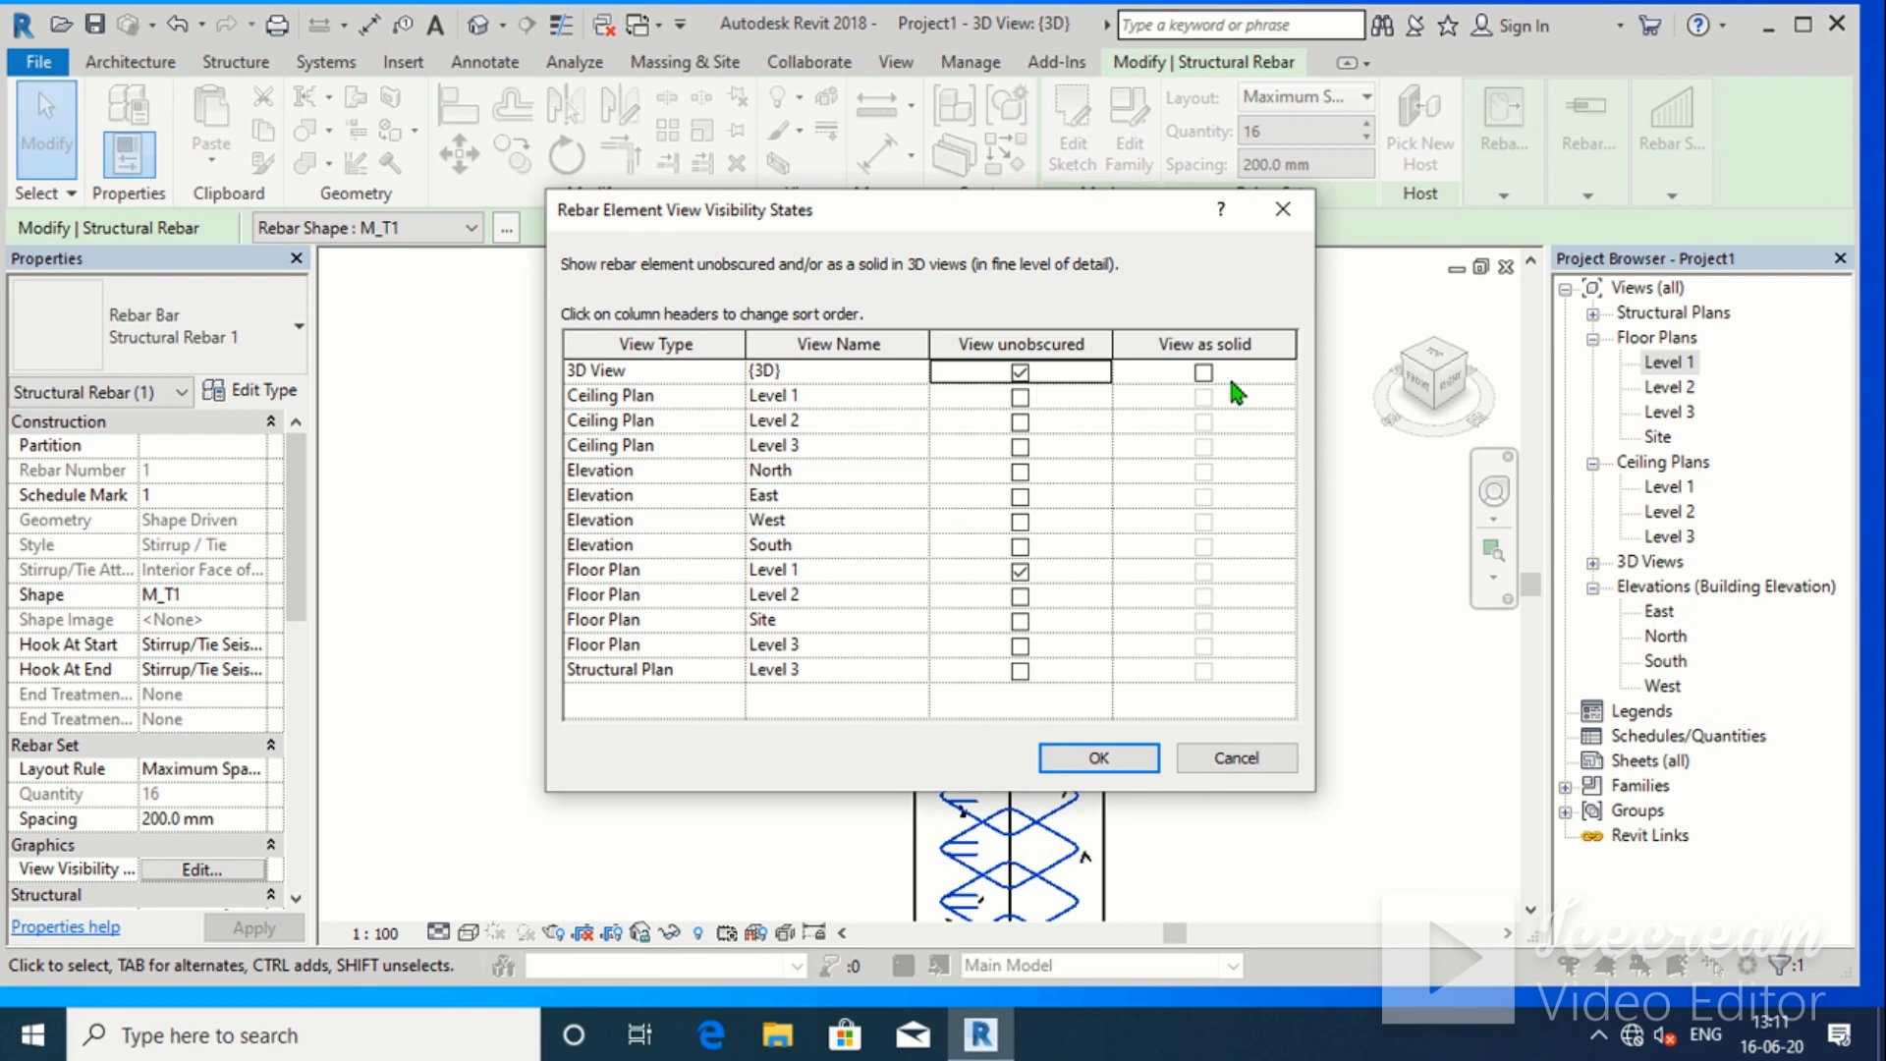
click(1098, 758)
click(1237, 658)
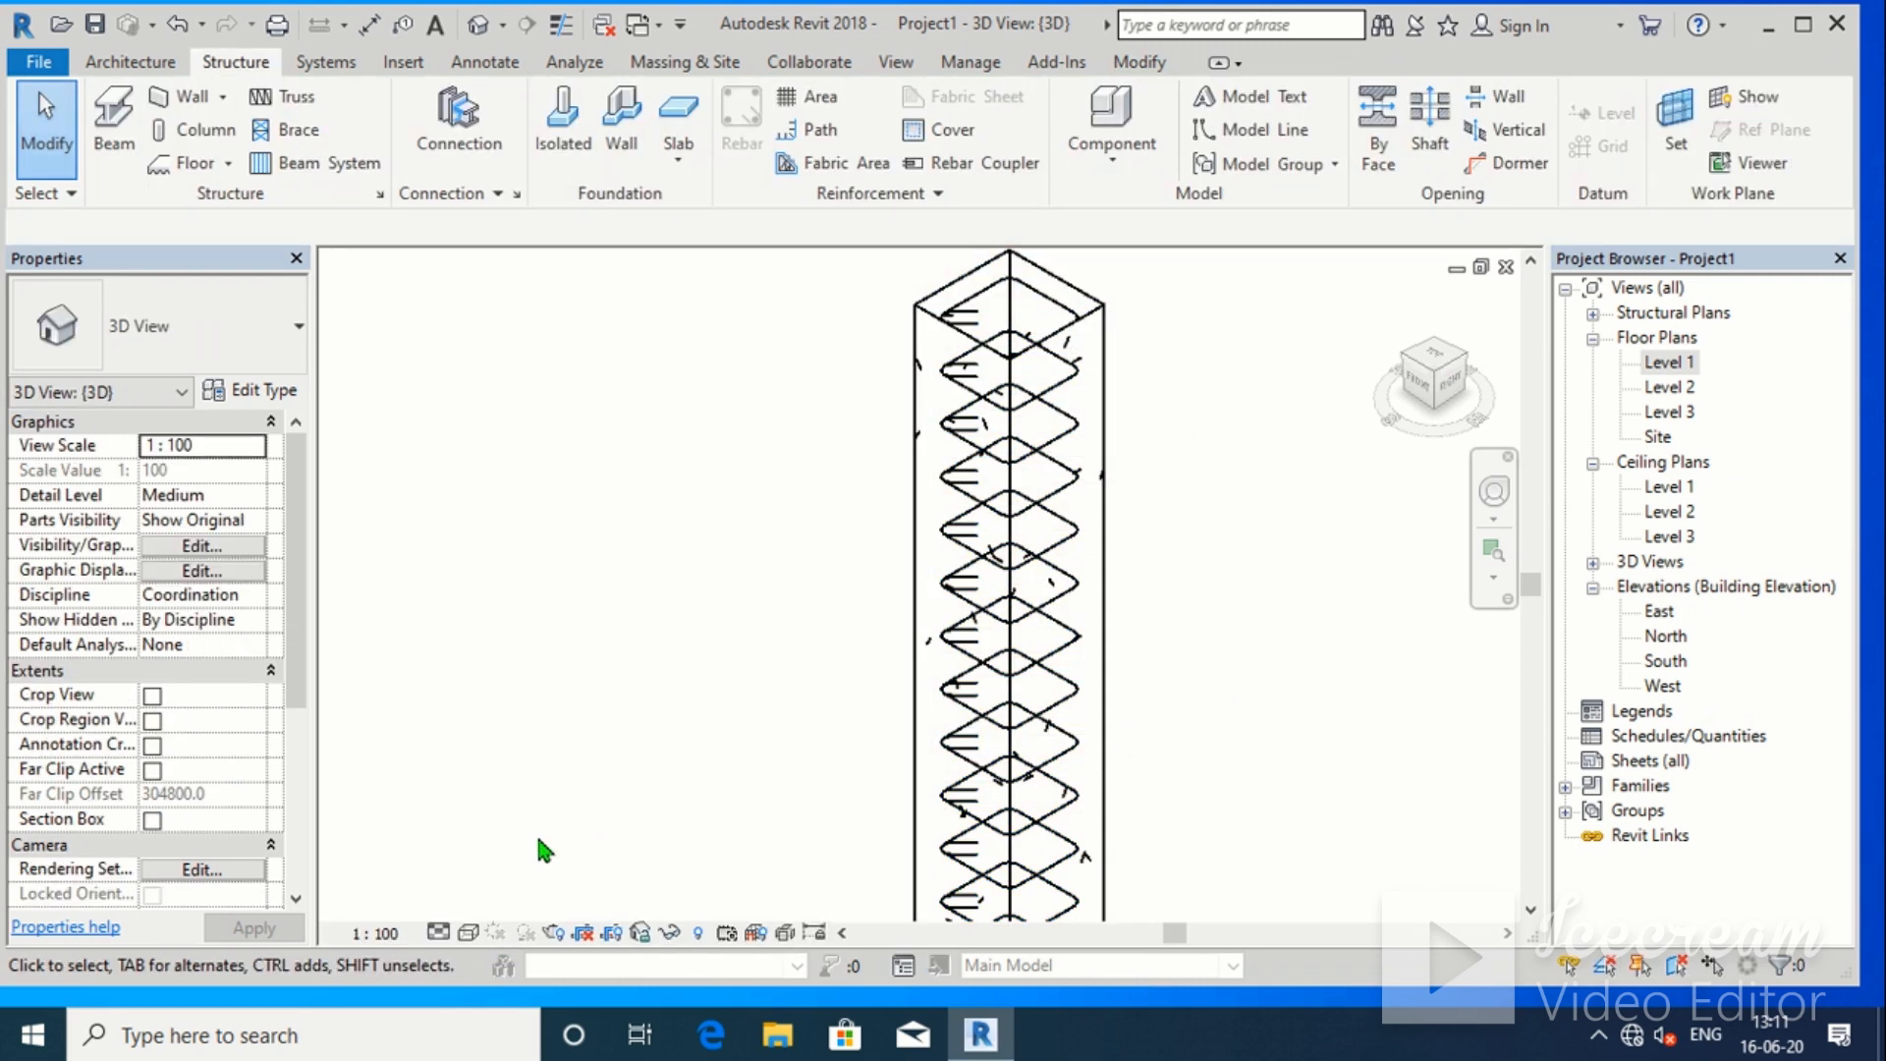
Set the 3D view's detail level to Fine and inspect the ties
click(438, 932)
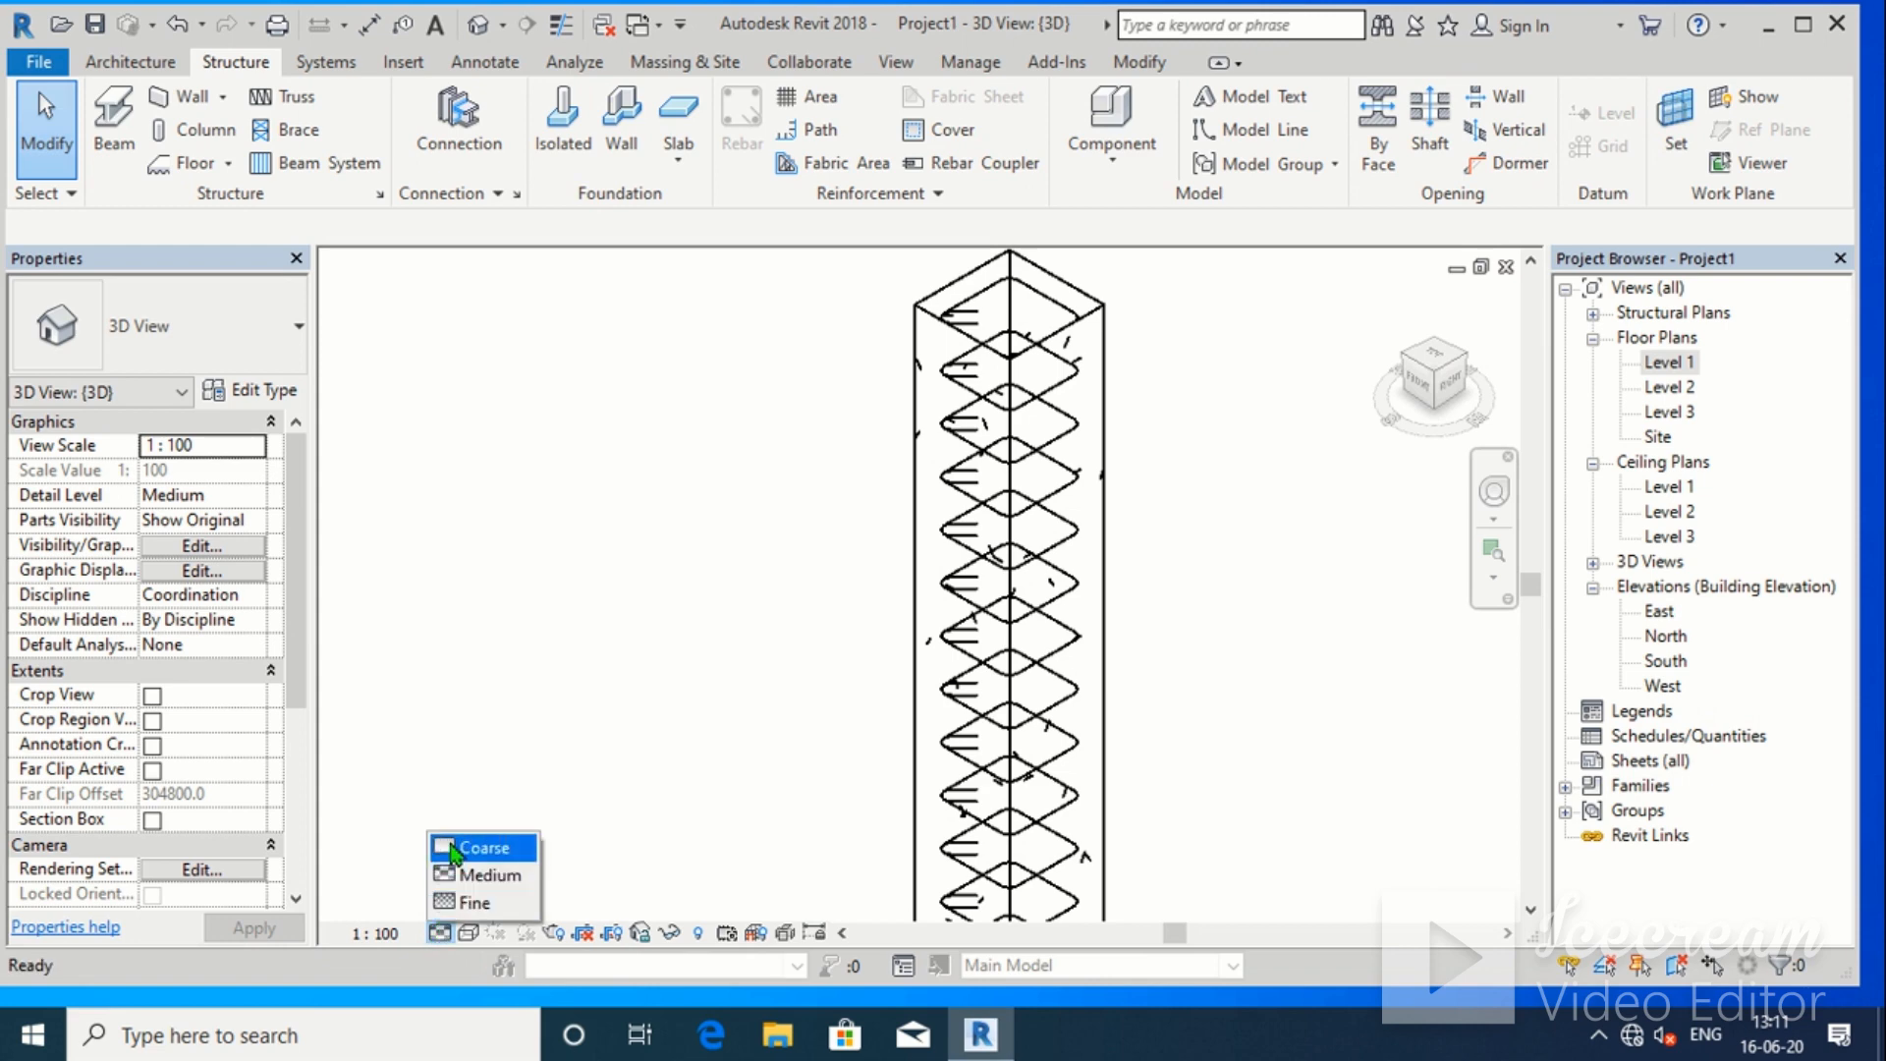
click(465, 903)
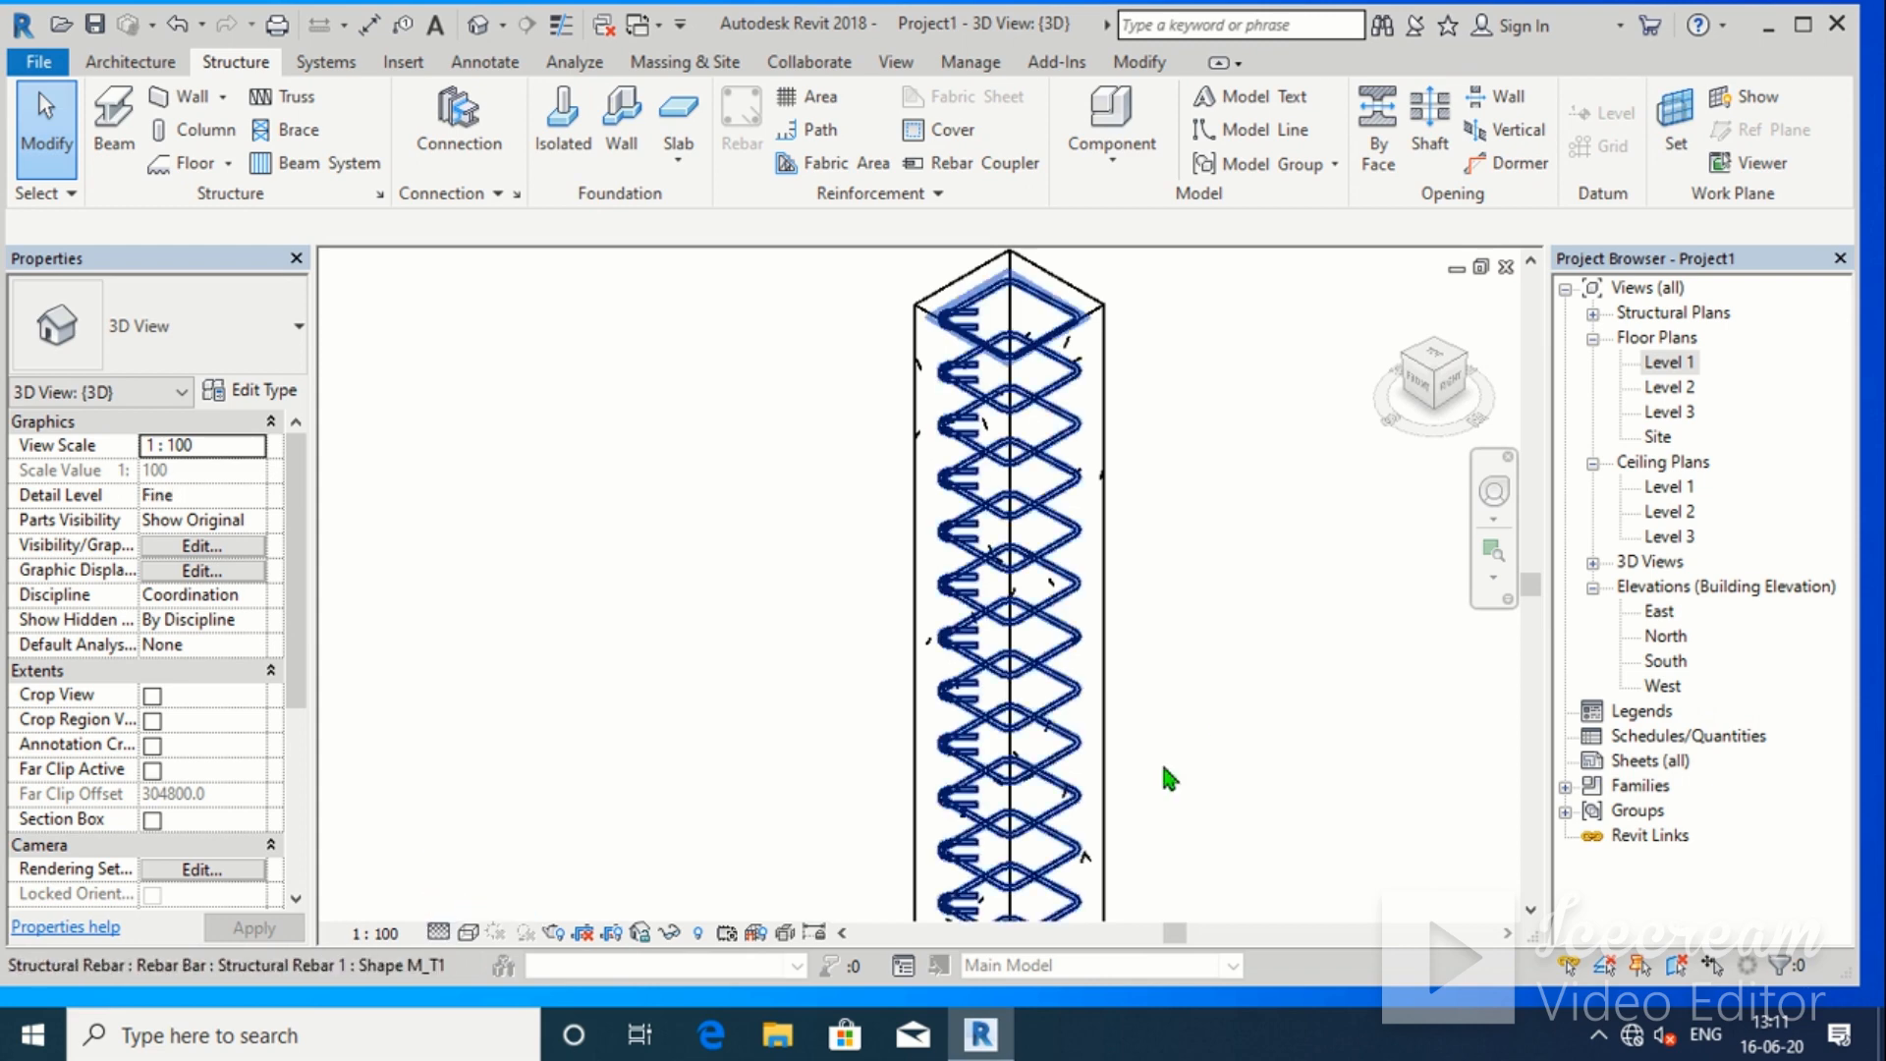
scroll(1023, 665, up, 3)
scroll(765, 718, down, 3)
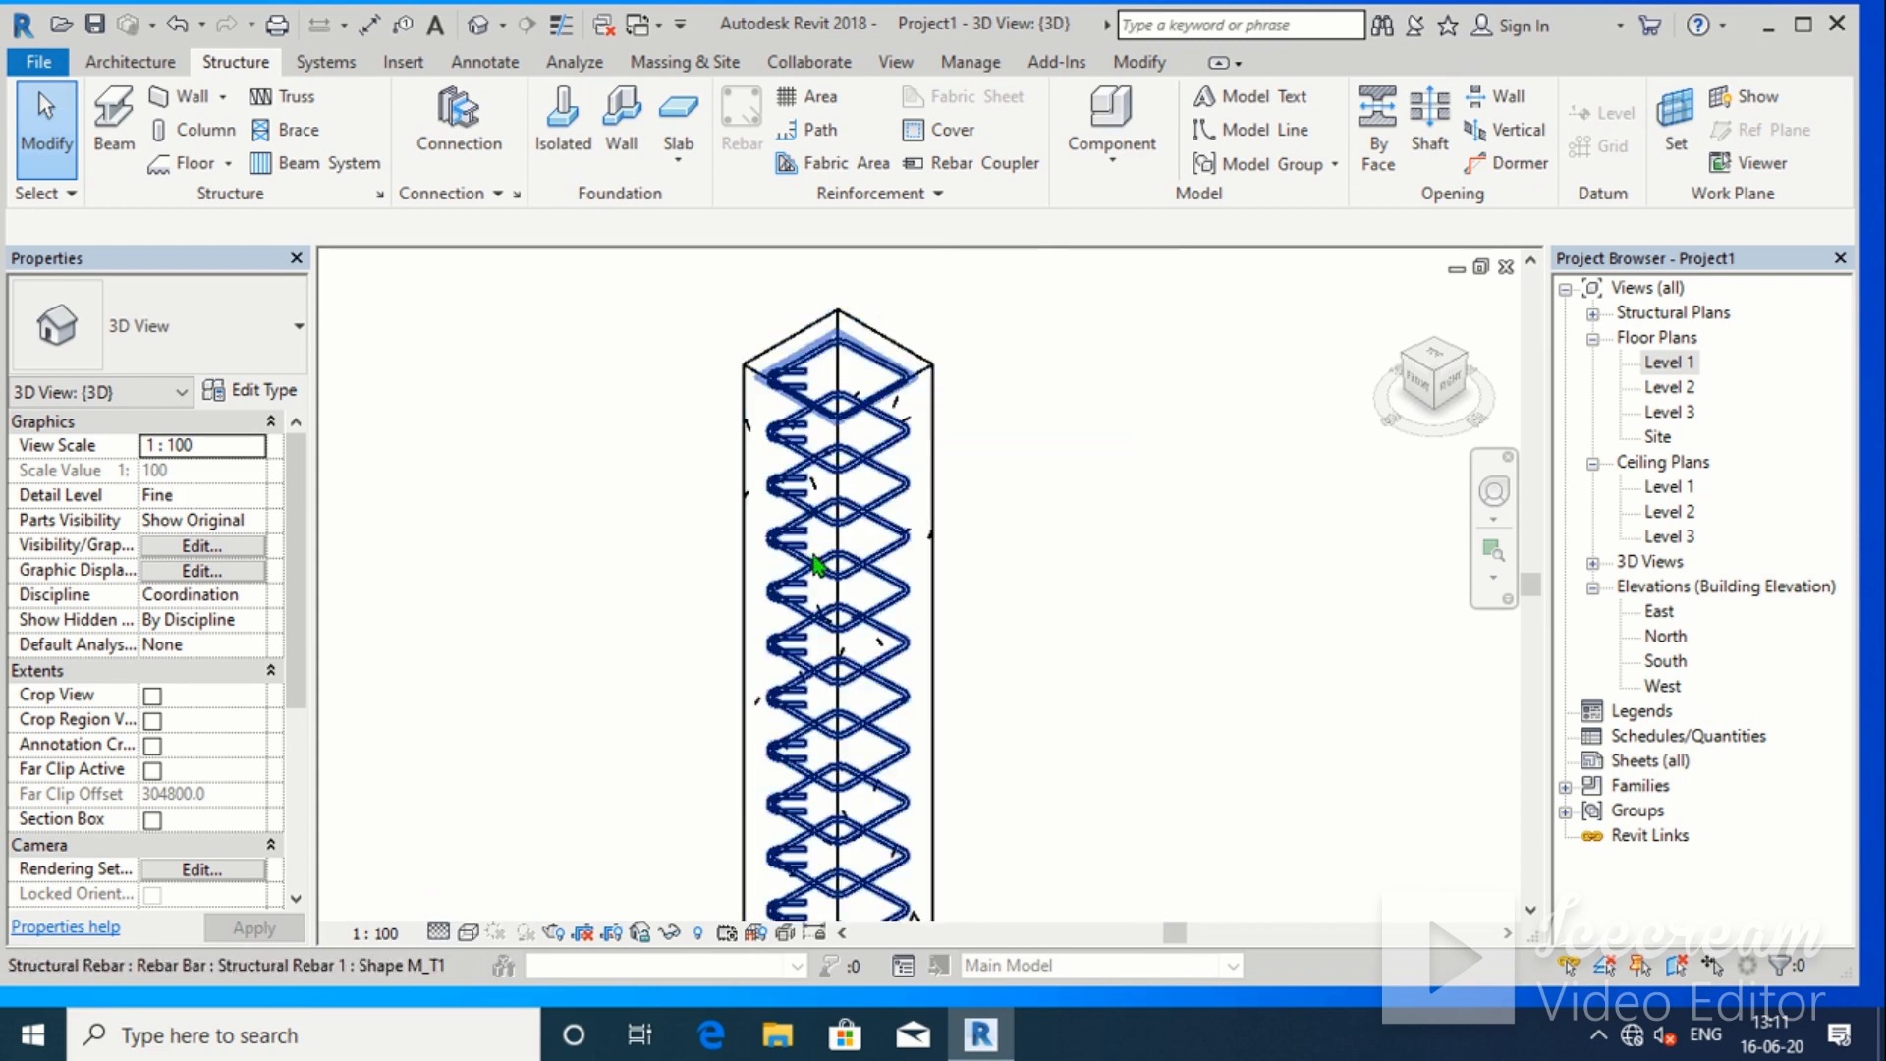
Return to the Level 1 floor plan and start the Rebar tool with the straight M_00 shape
double_click(1677, 369)
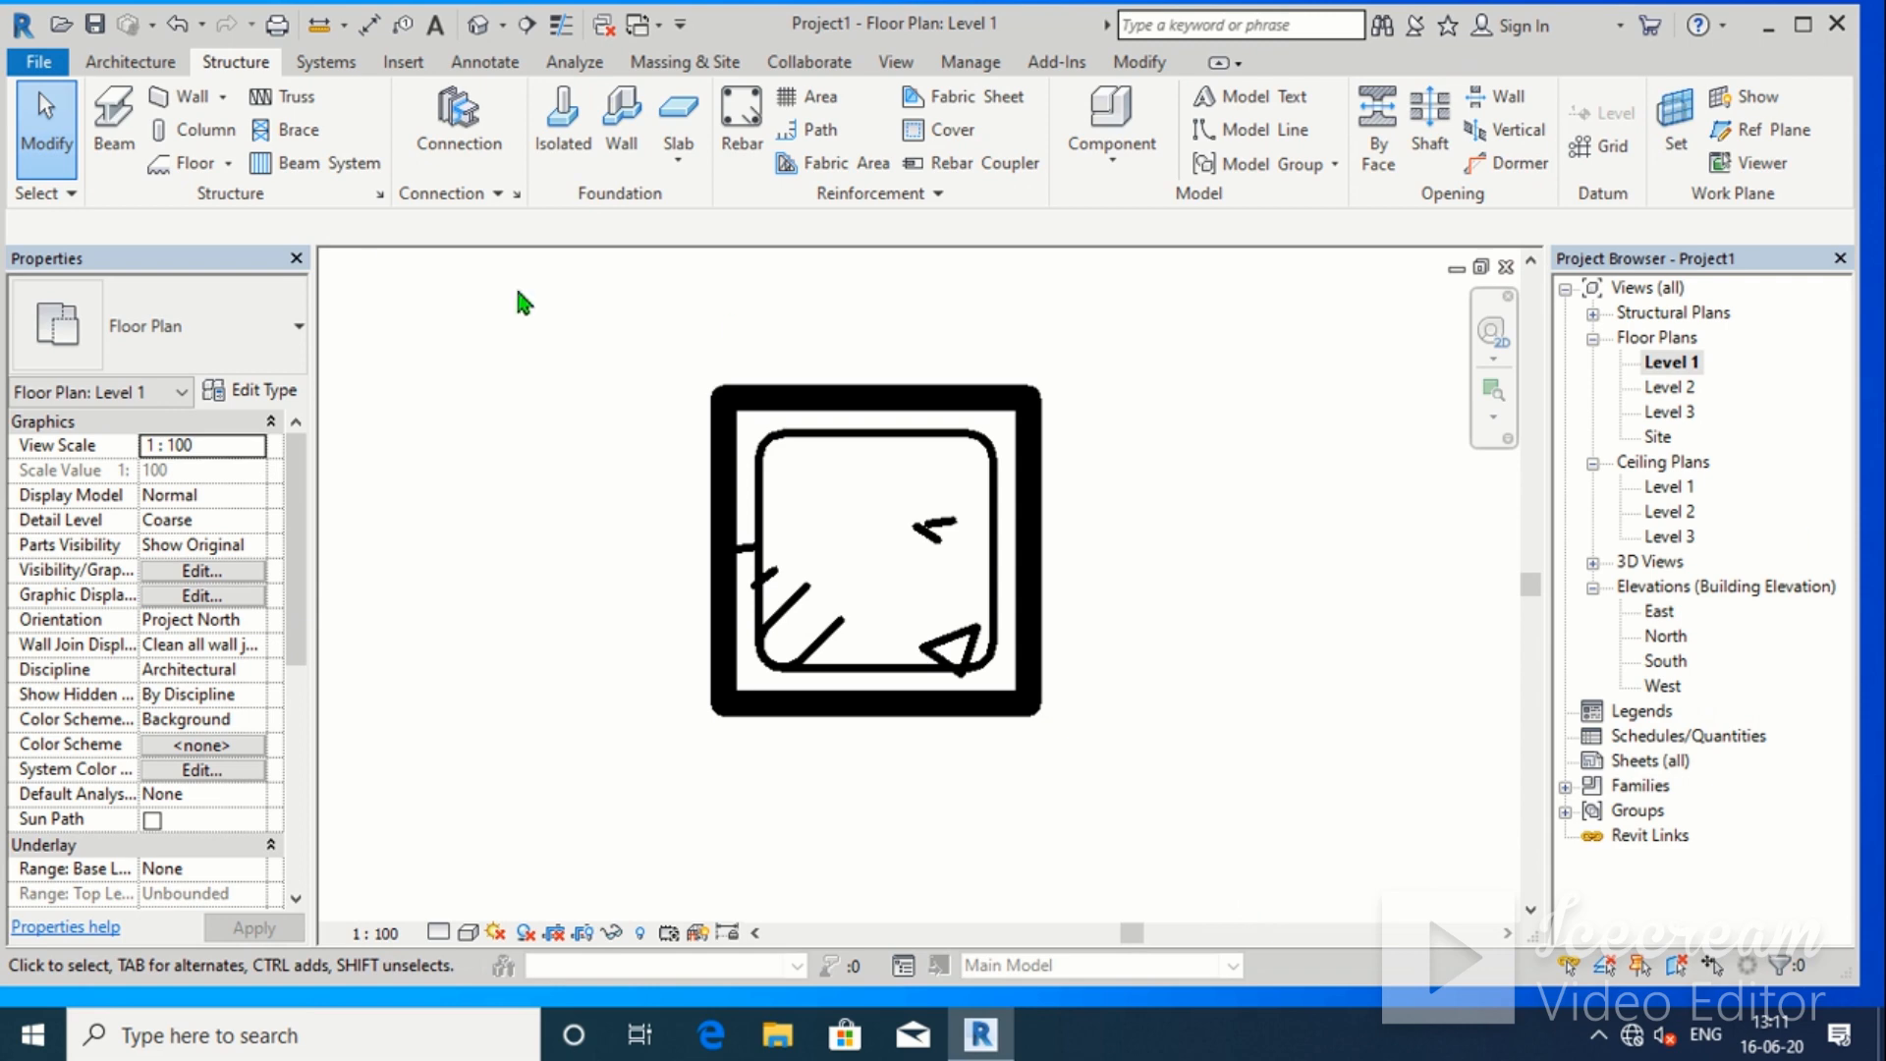
click(741, 126)
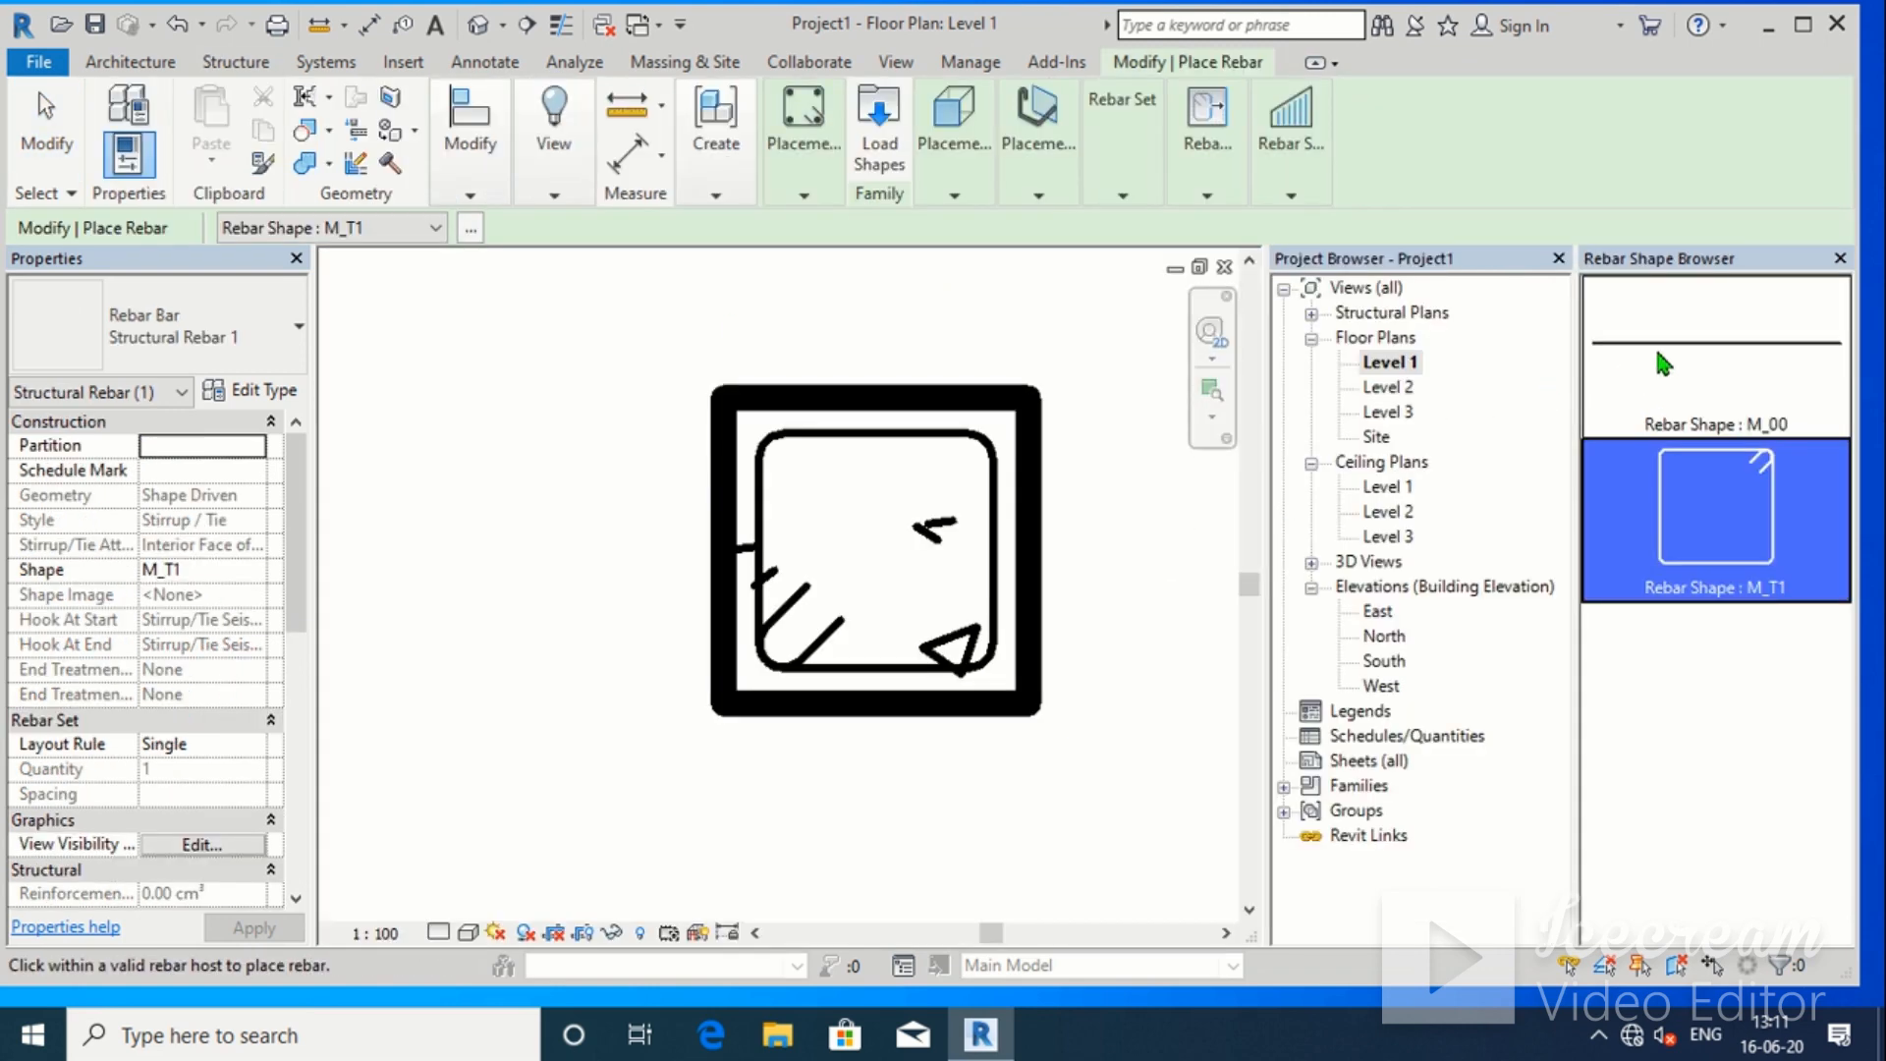
click(1672, 356)
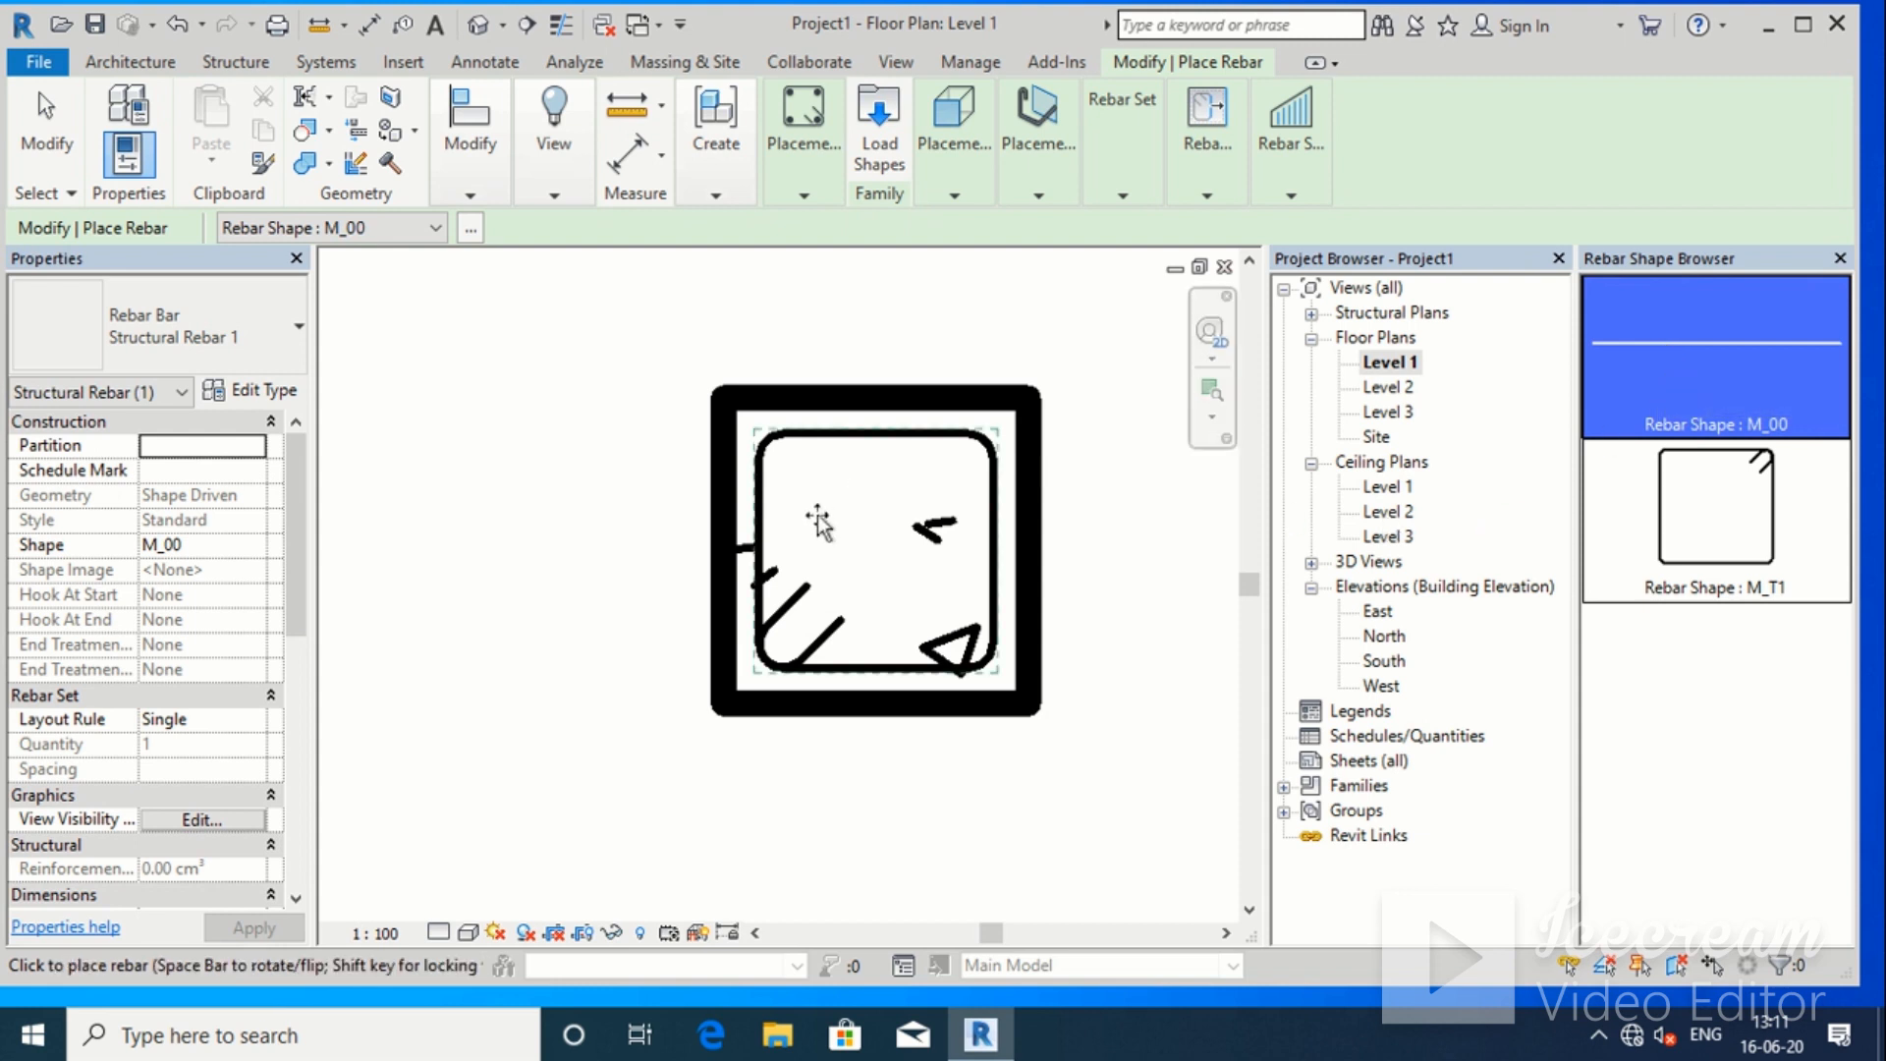
scroll(795, 496, up, 1)
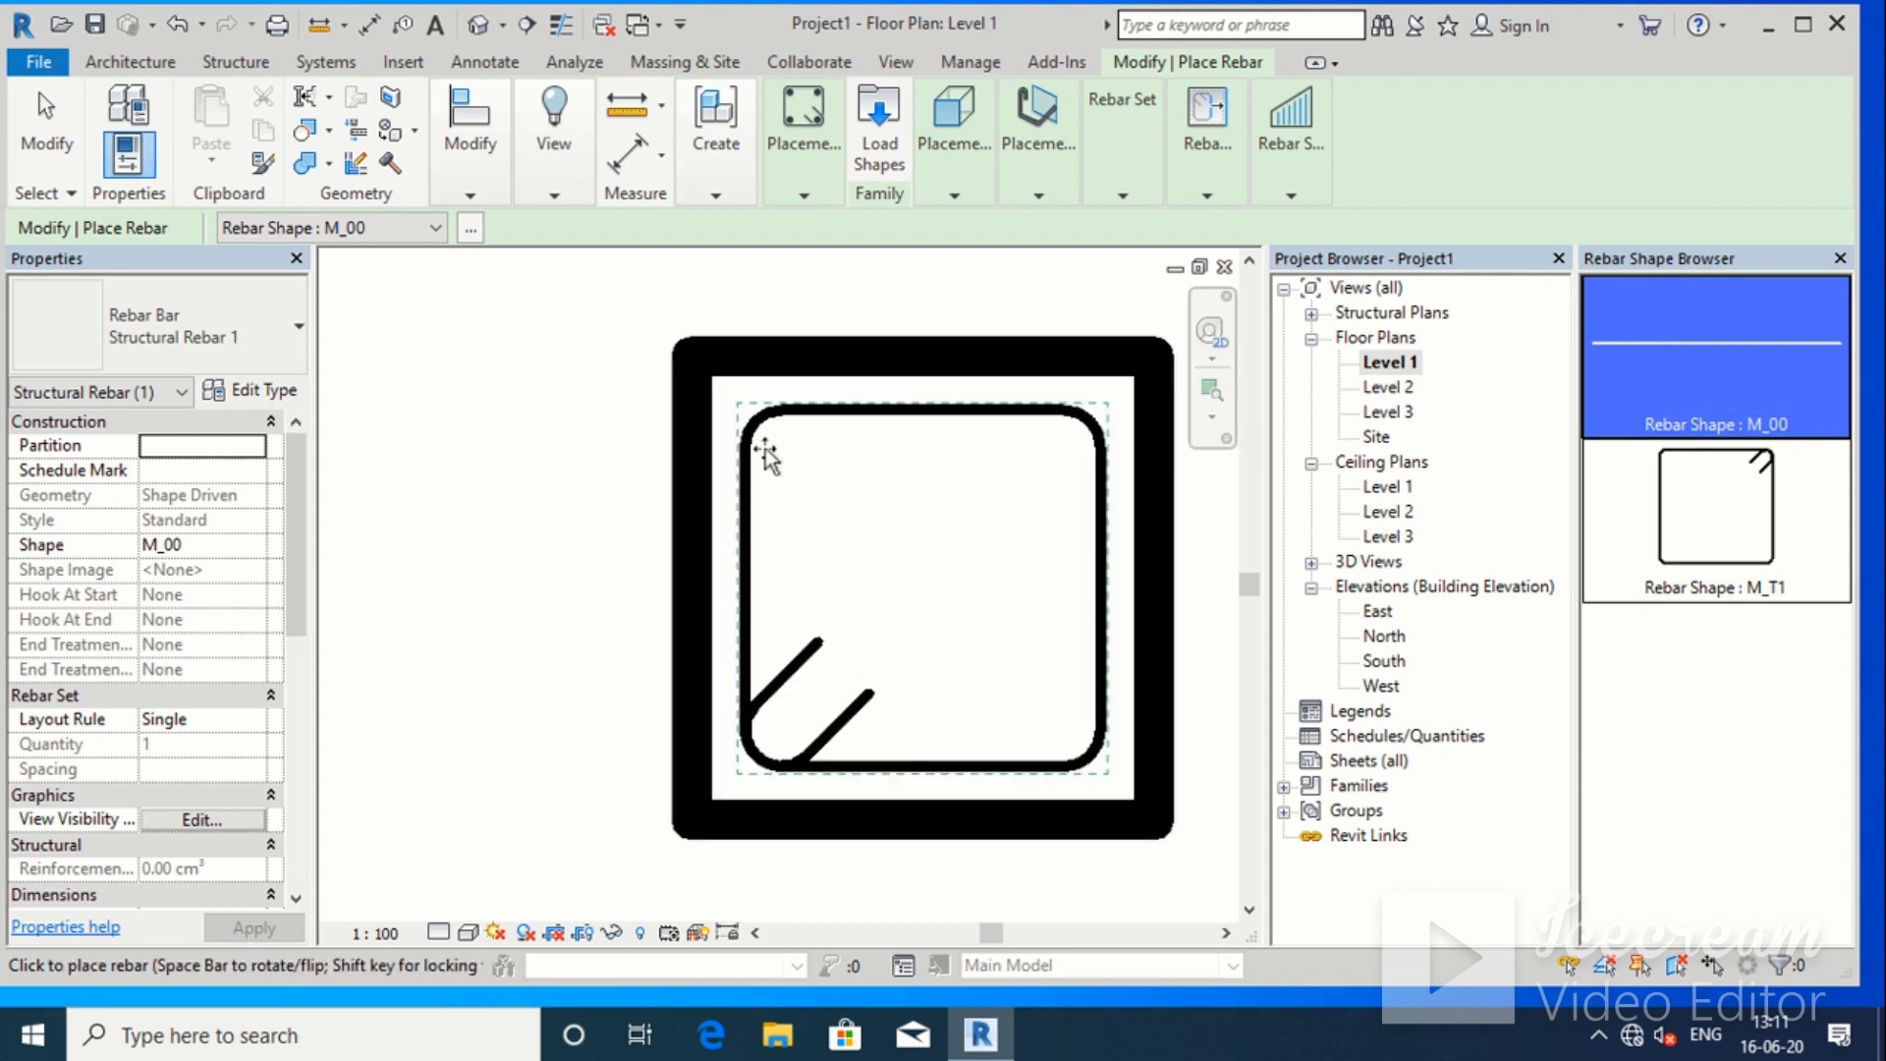
scroll(766, 455, up, 2)
scroll(810, 729, down, 2)
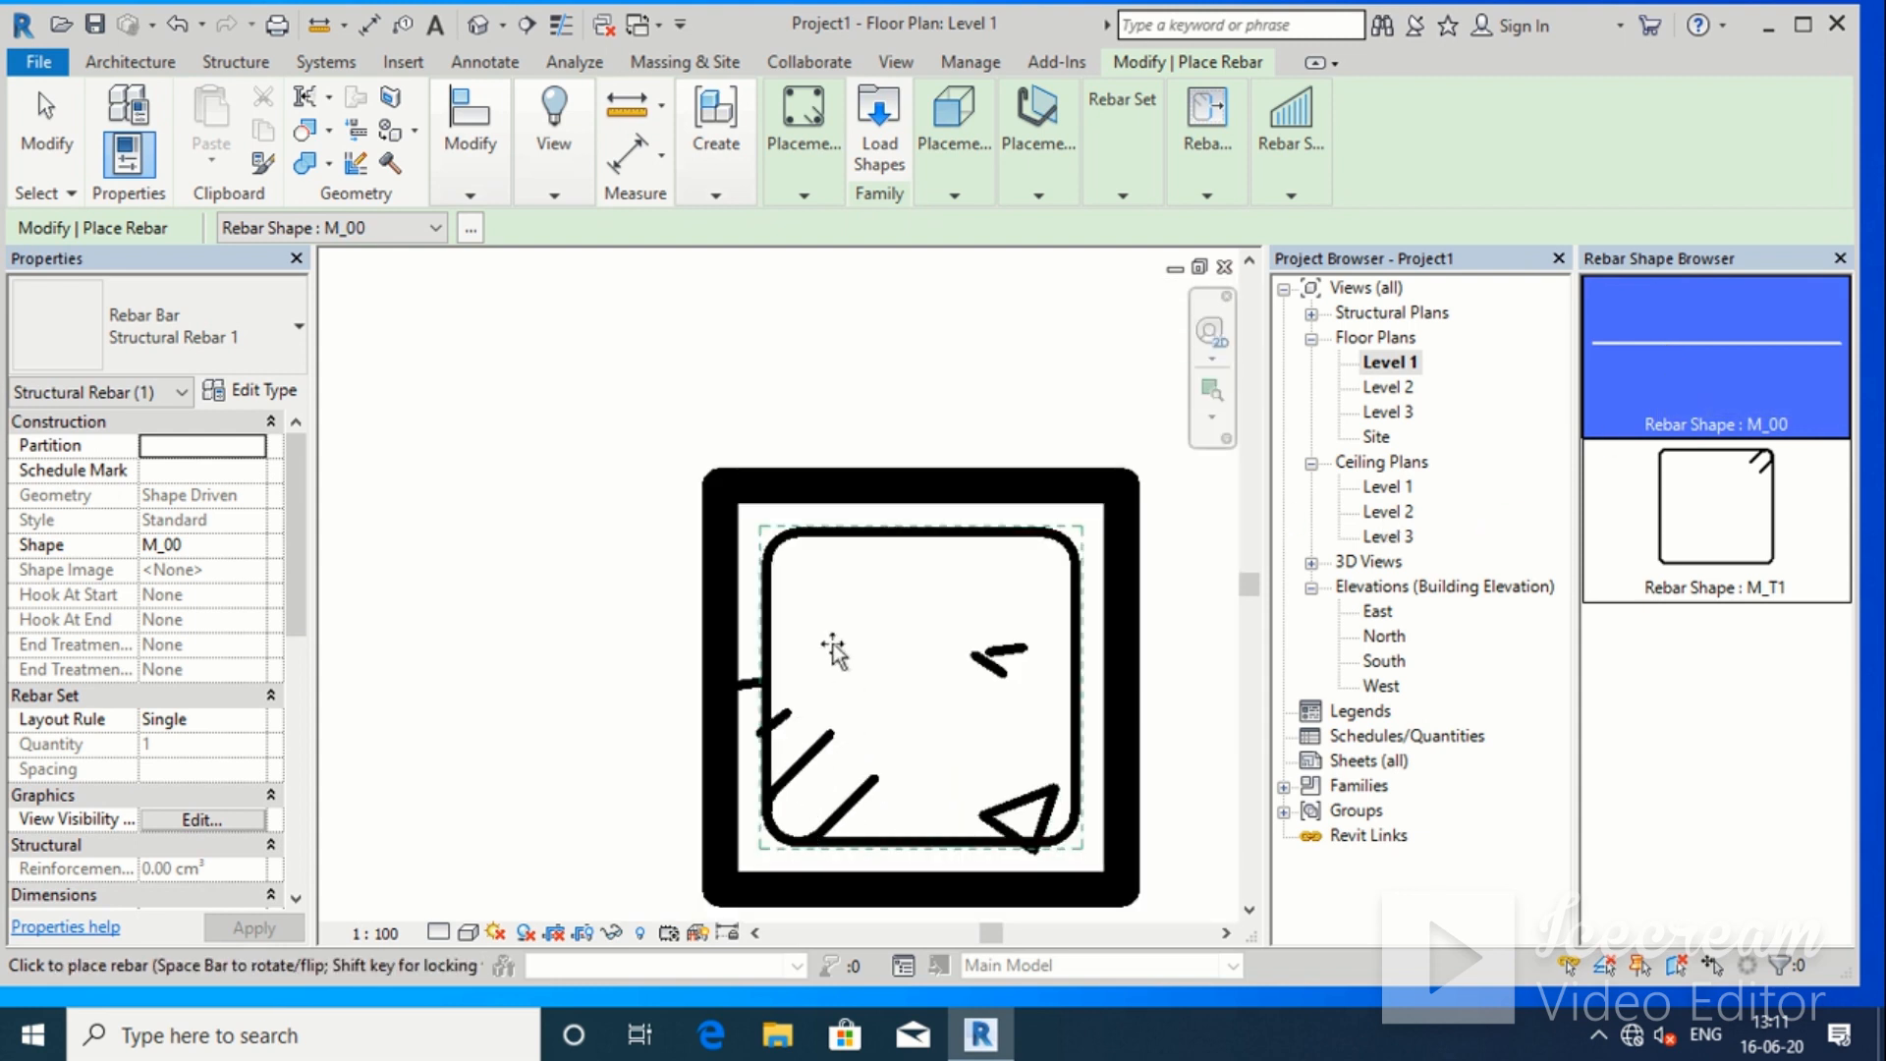
Place one M_00 bar perpendicular to cover in the tie's upper-left corner, about 70 mm from the adjacent column faces, and end placement
click(1023, 195)
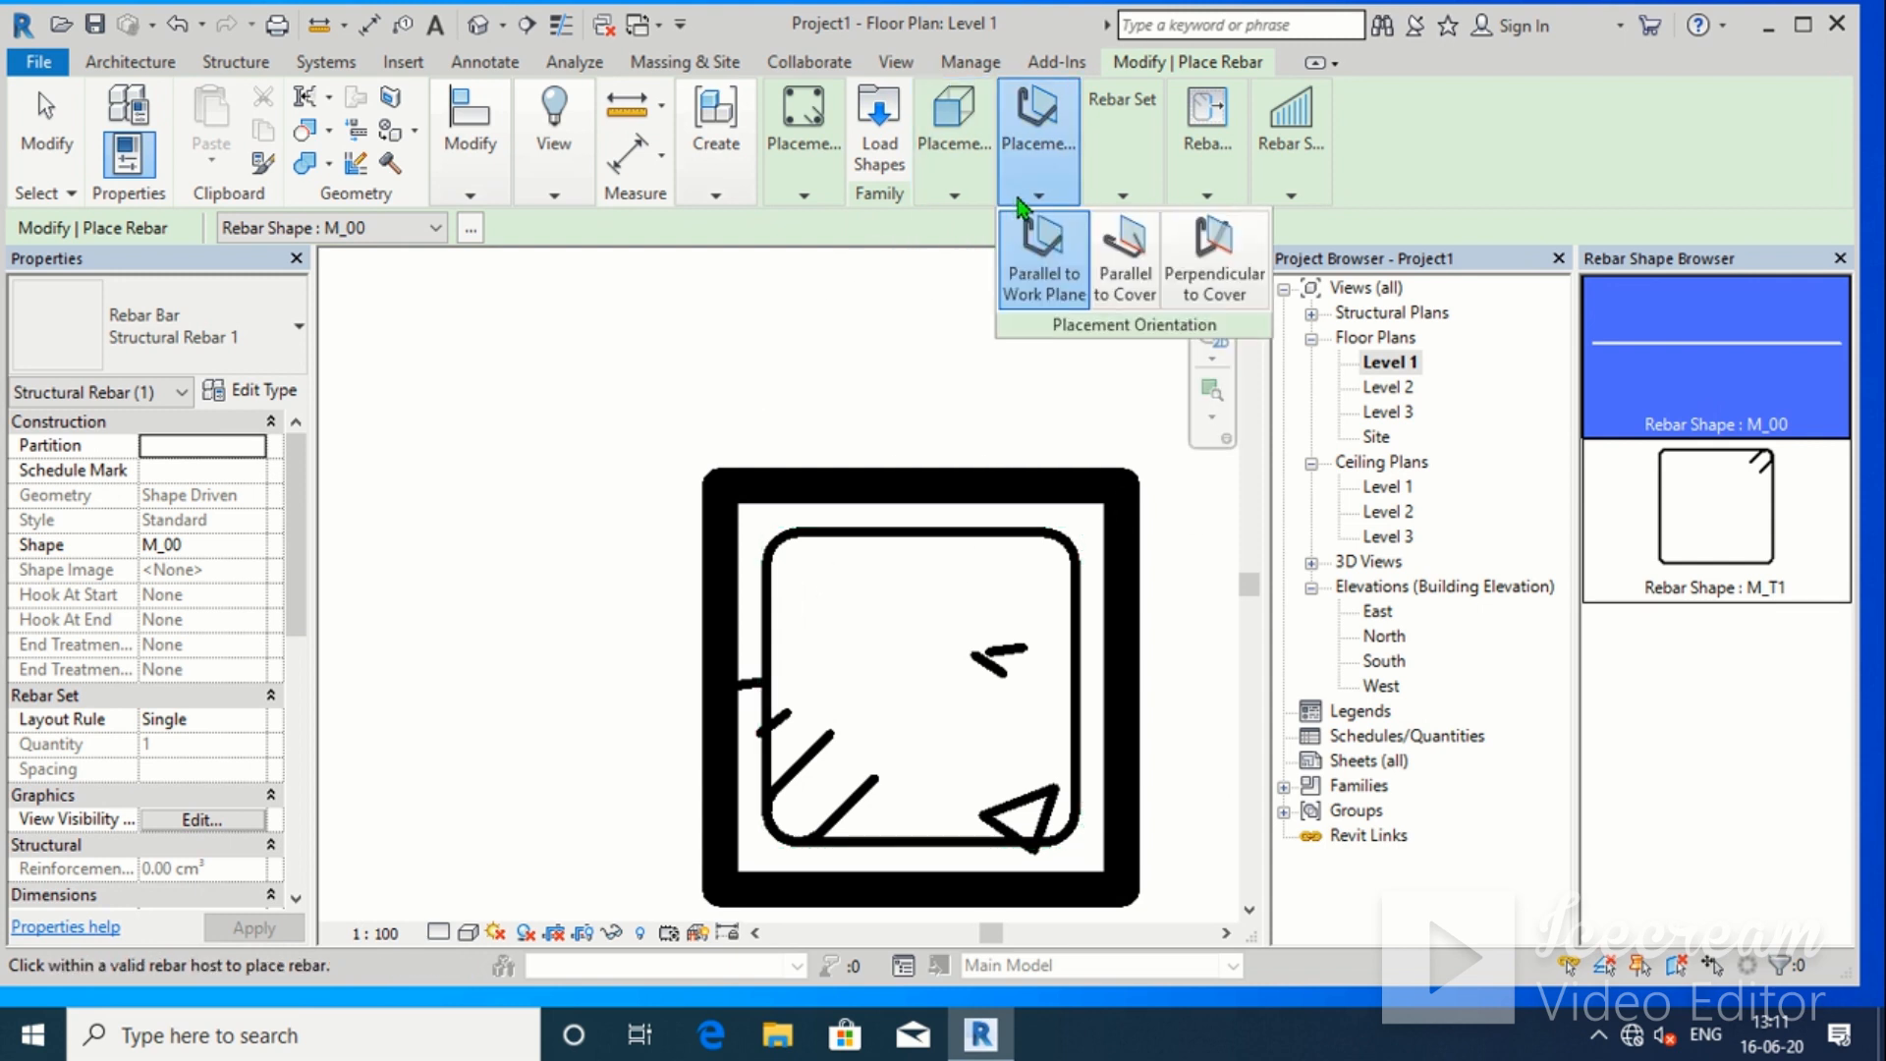
click(1212, 258)
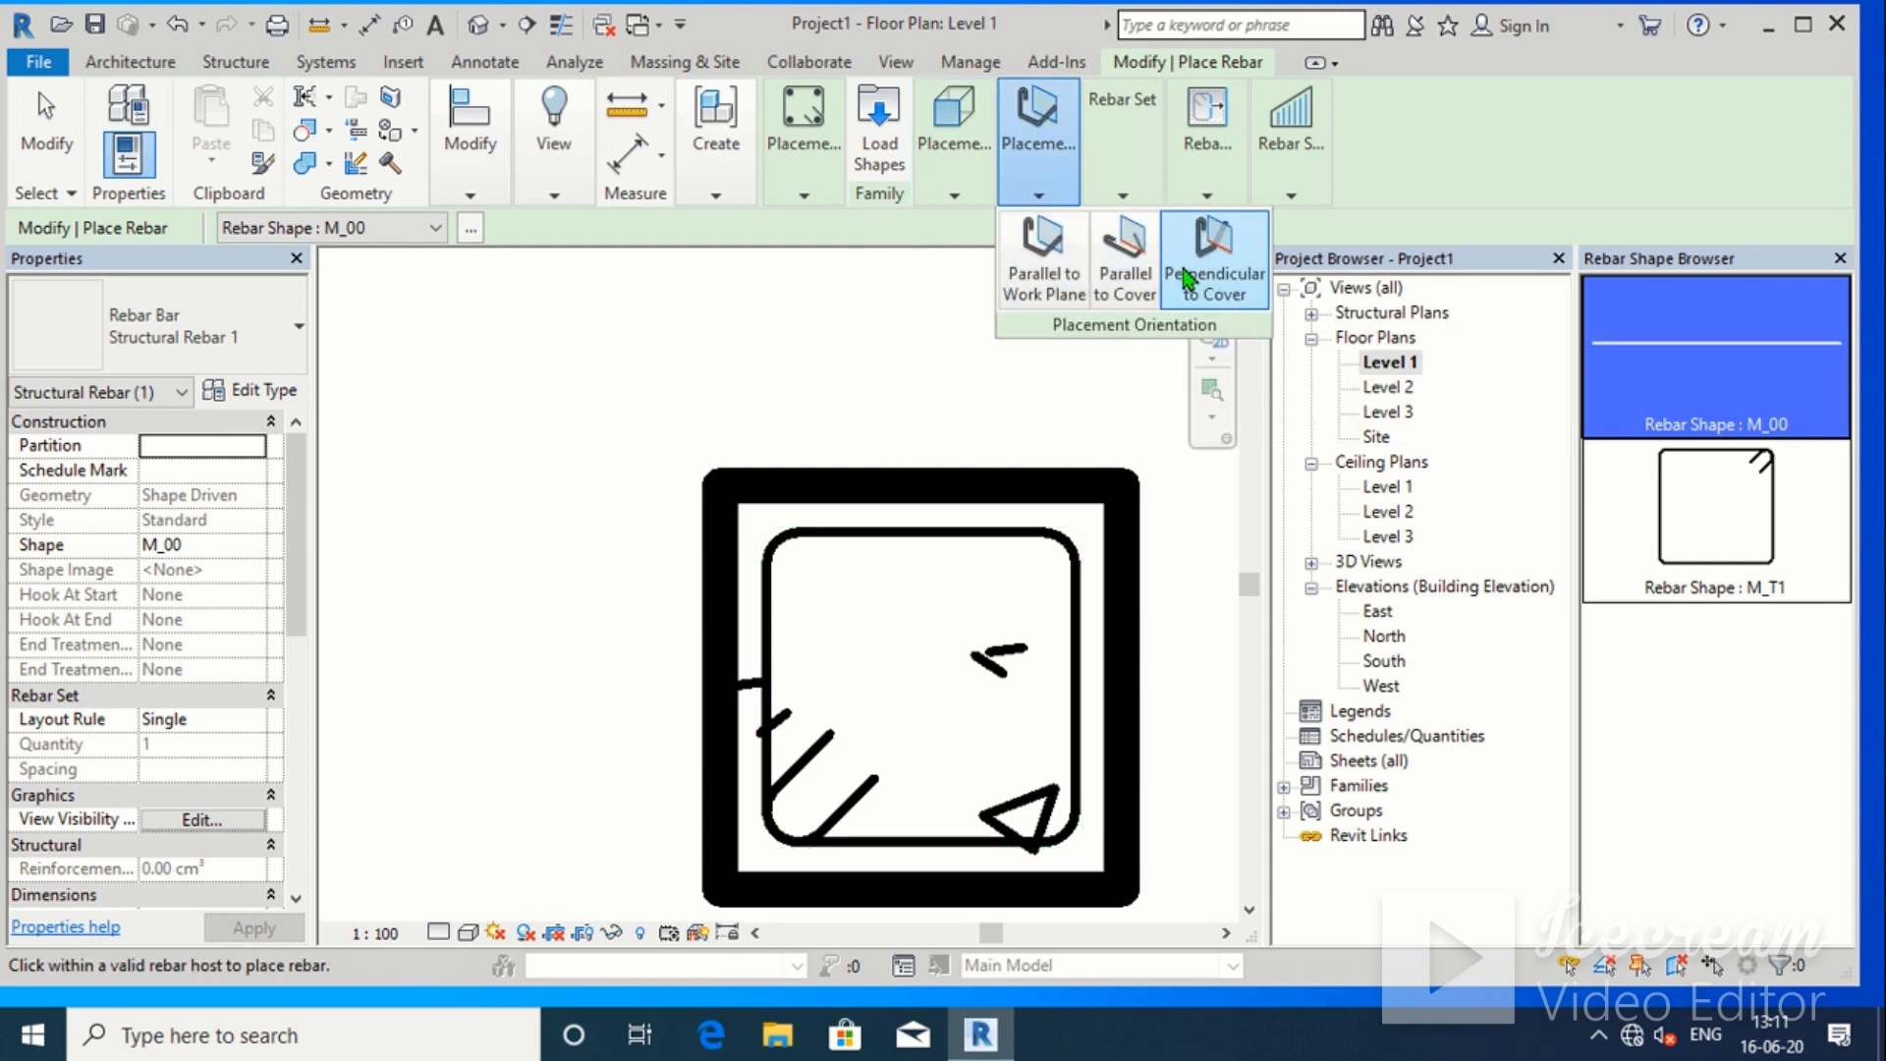
scroll(821, 570, up, 3)
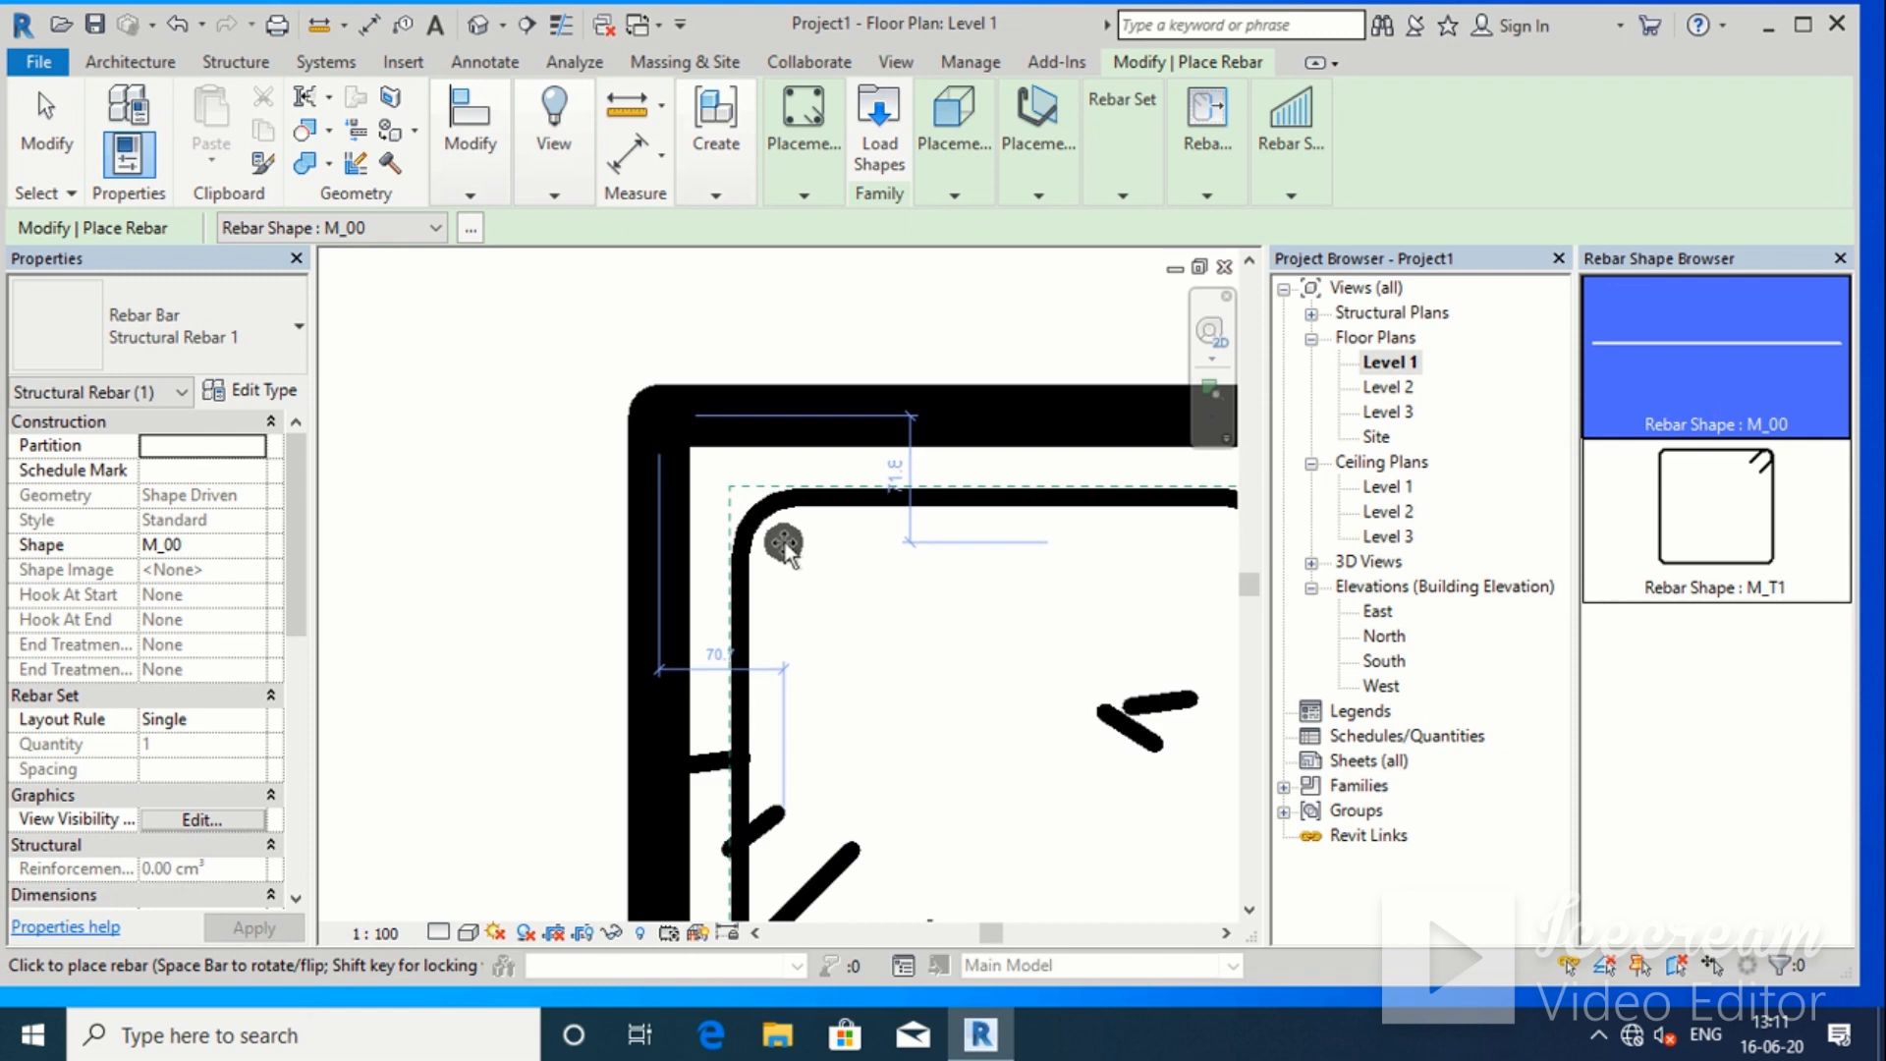
click(783, 545)
scroll(781, 555, down, 3)
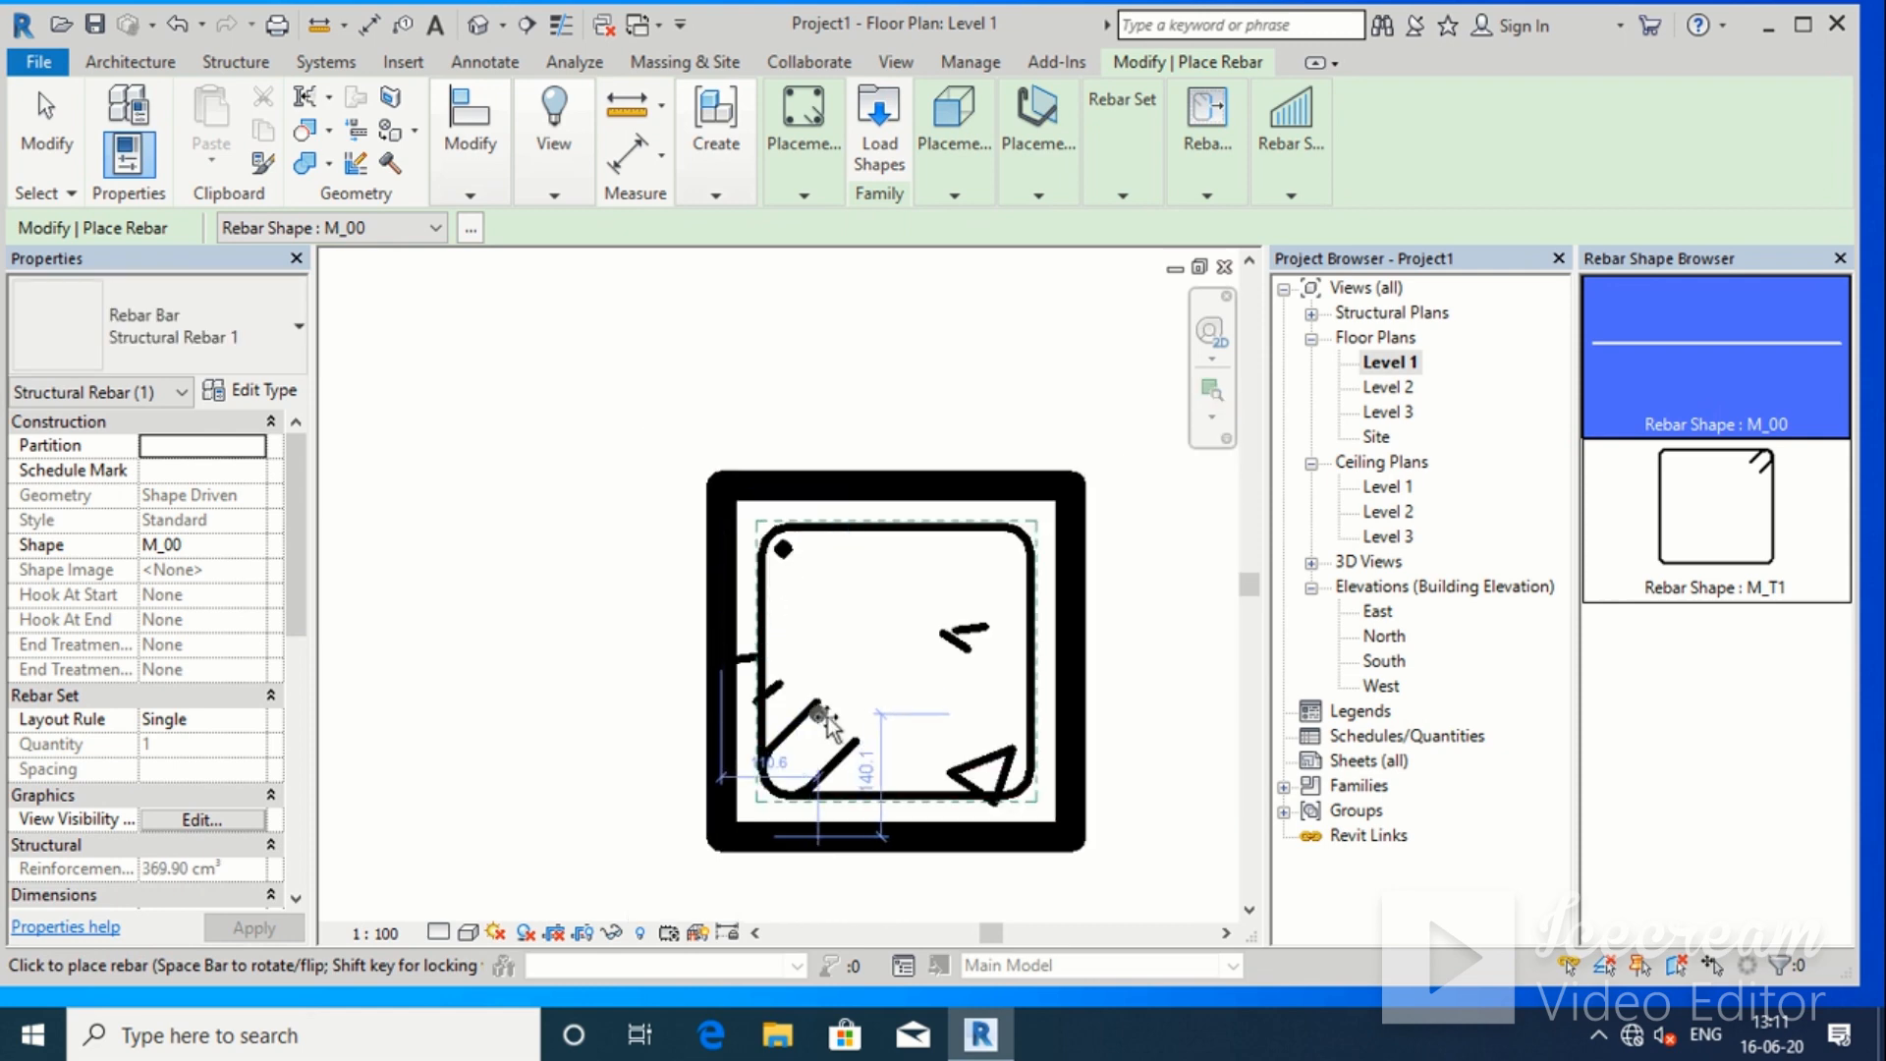
key(Escape)
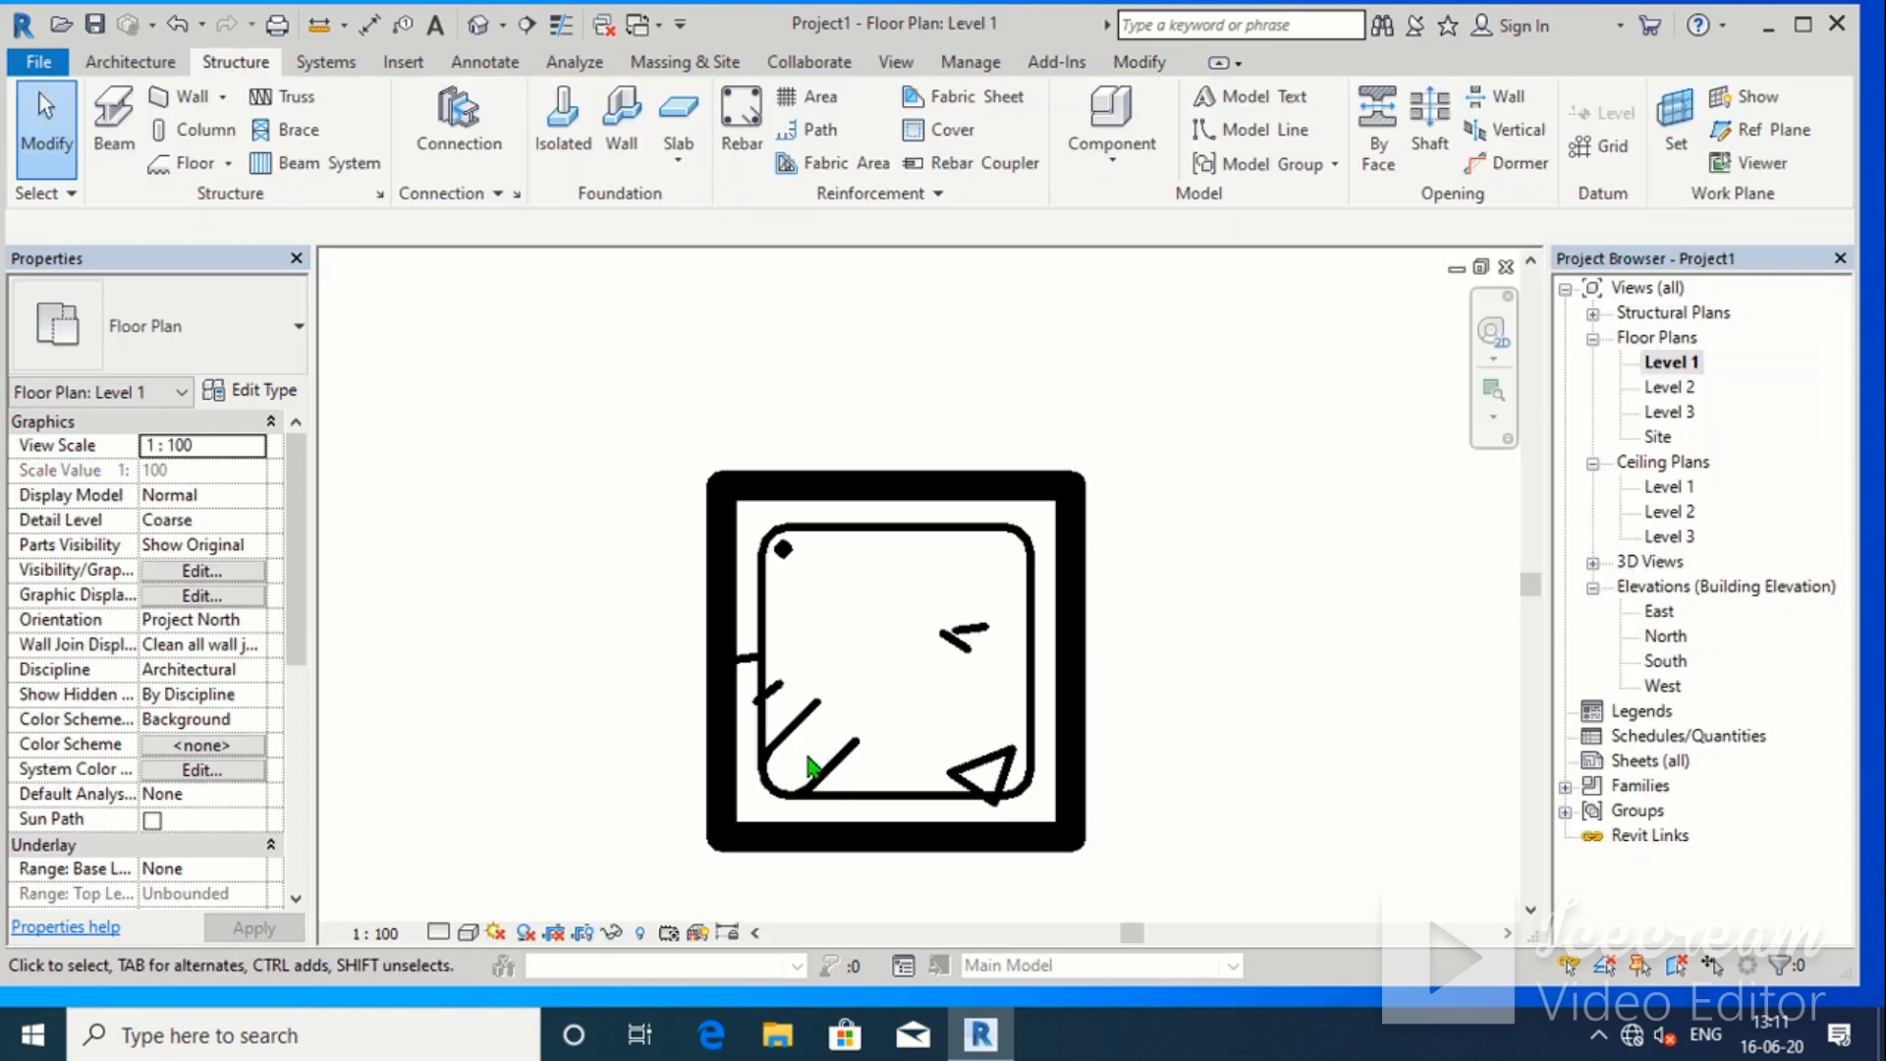
Set the corner bar's rebar set layout to Fixed Number with a quantity of 3
scroll(1090, 648, down, 1)
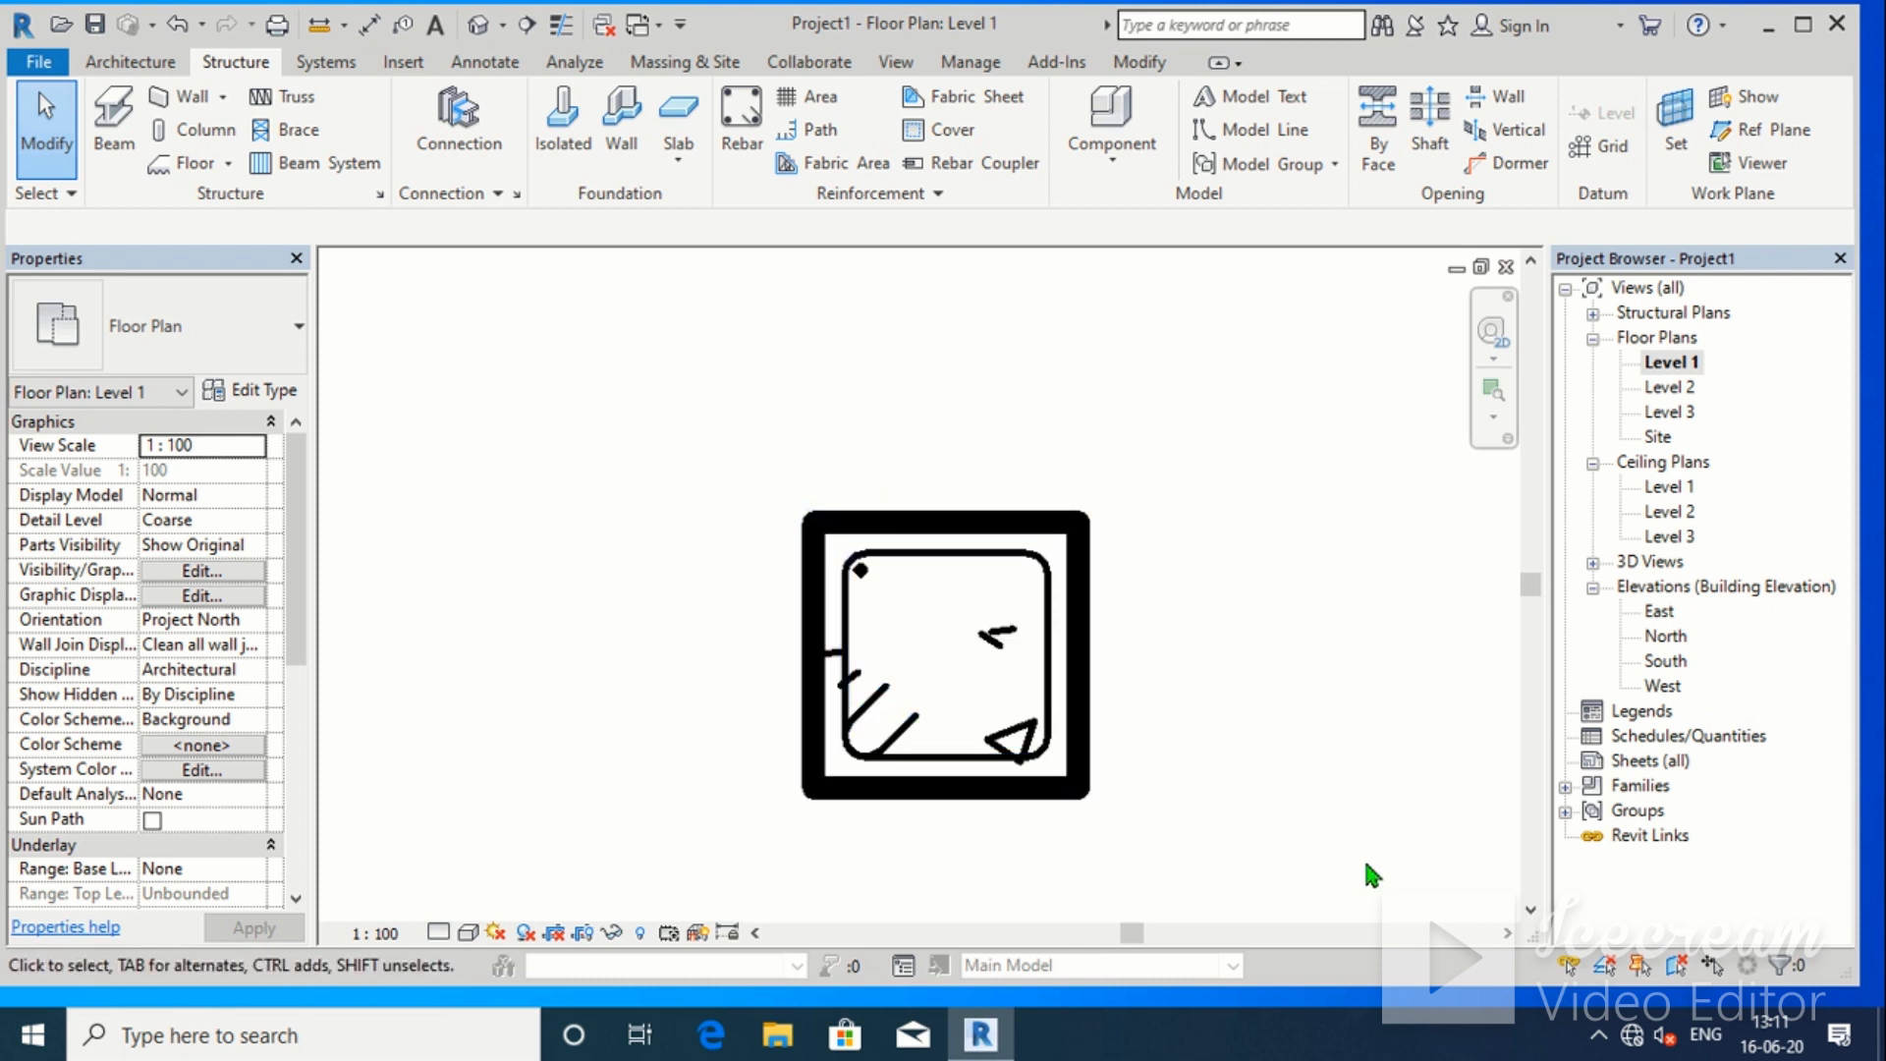
scroll(1372, 874, up, 1)
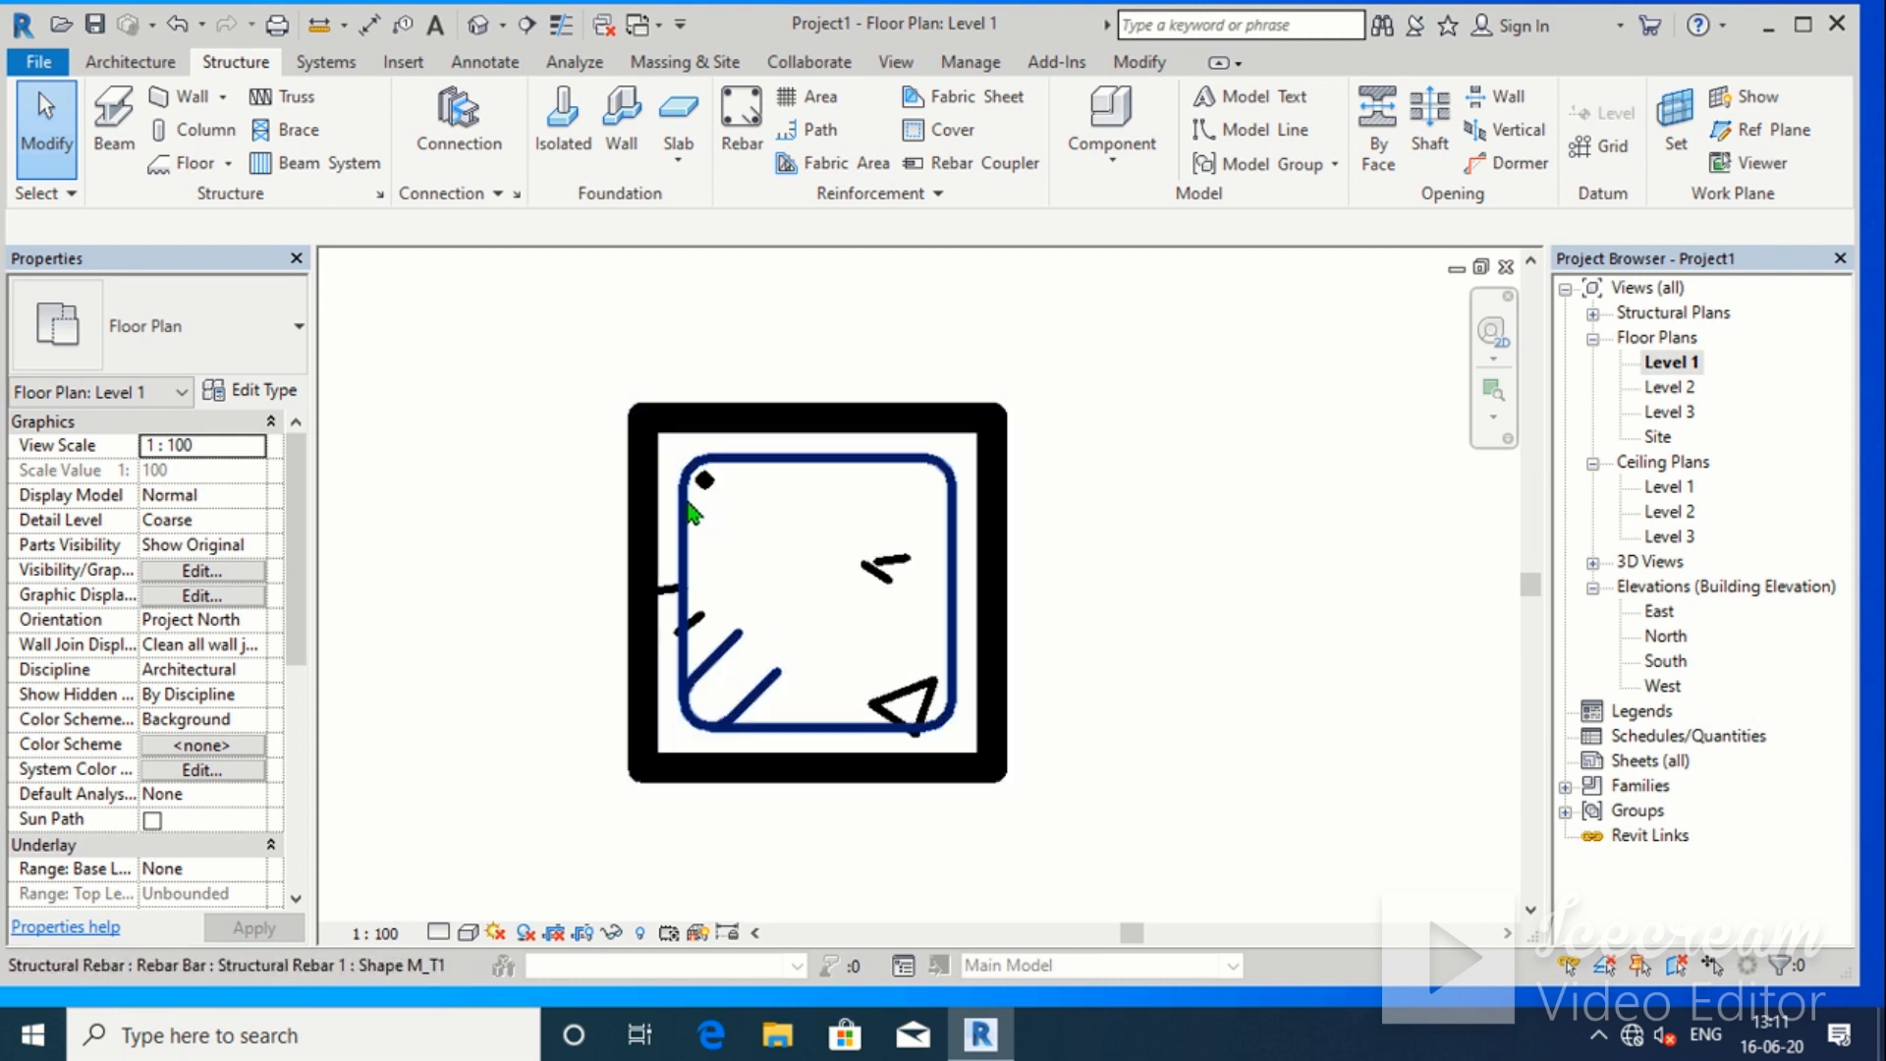
click(704, 480)
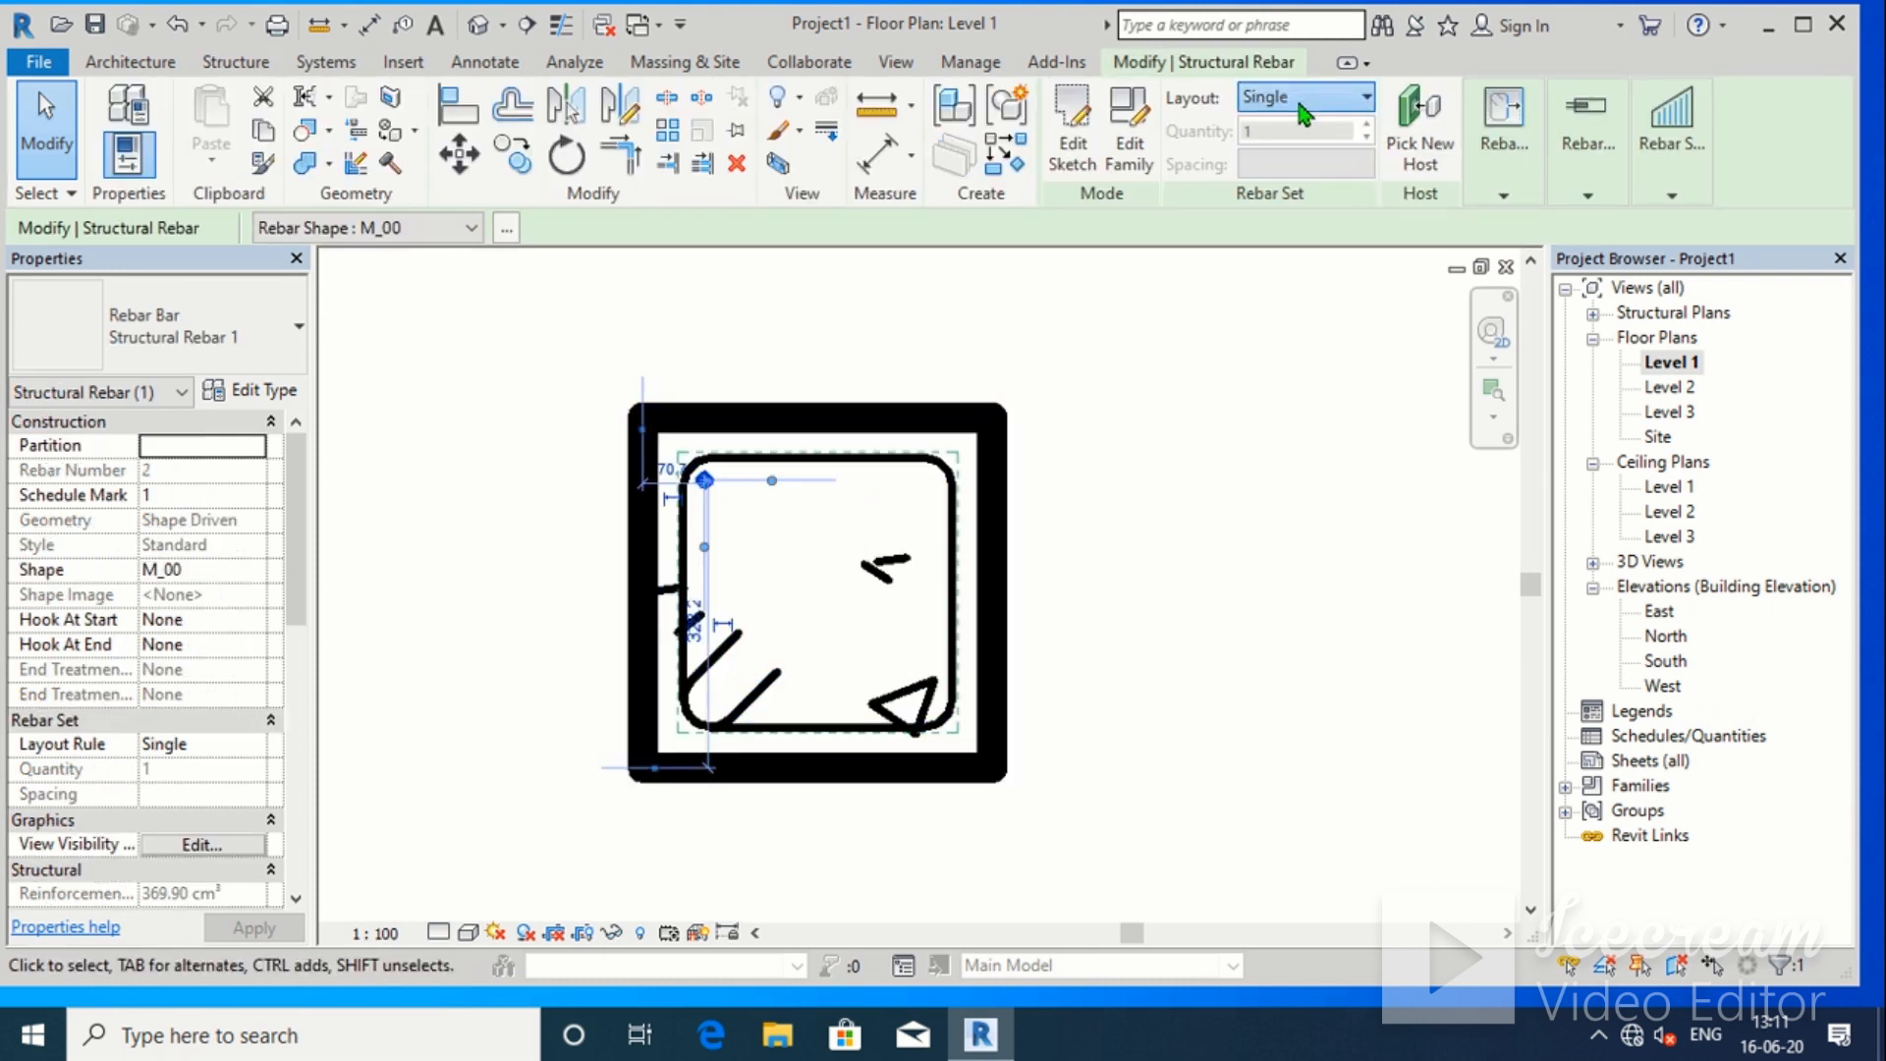
click(1303, 100)
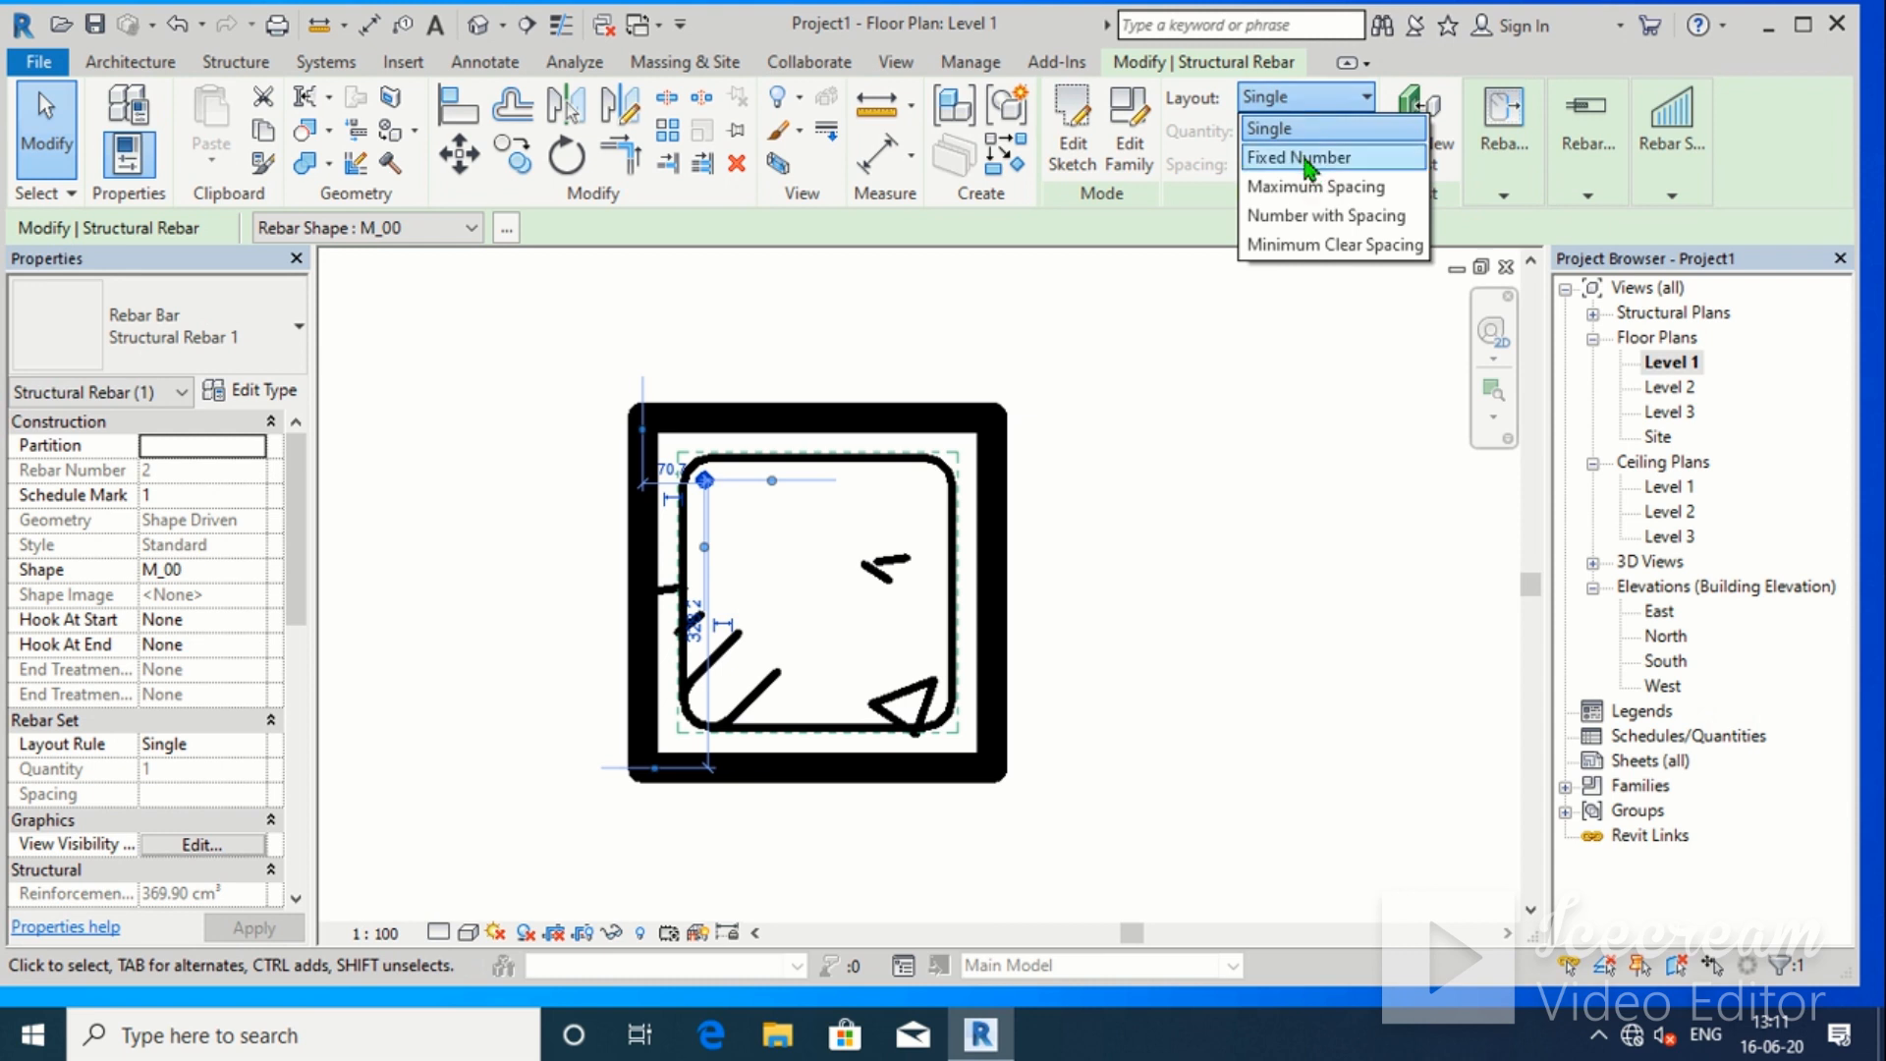
click(1305, 159)
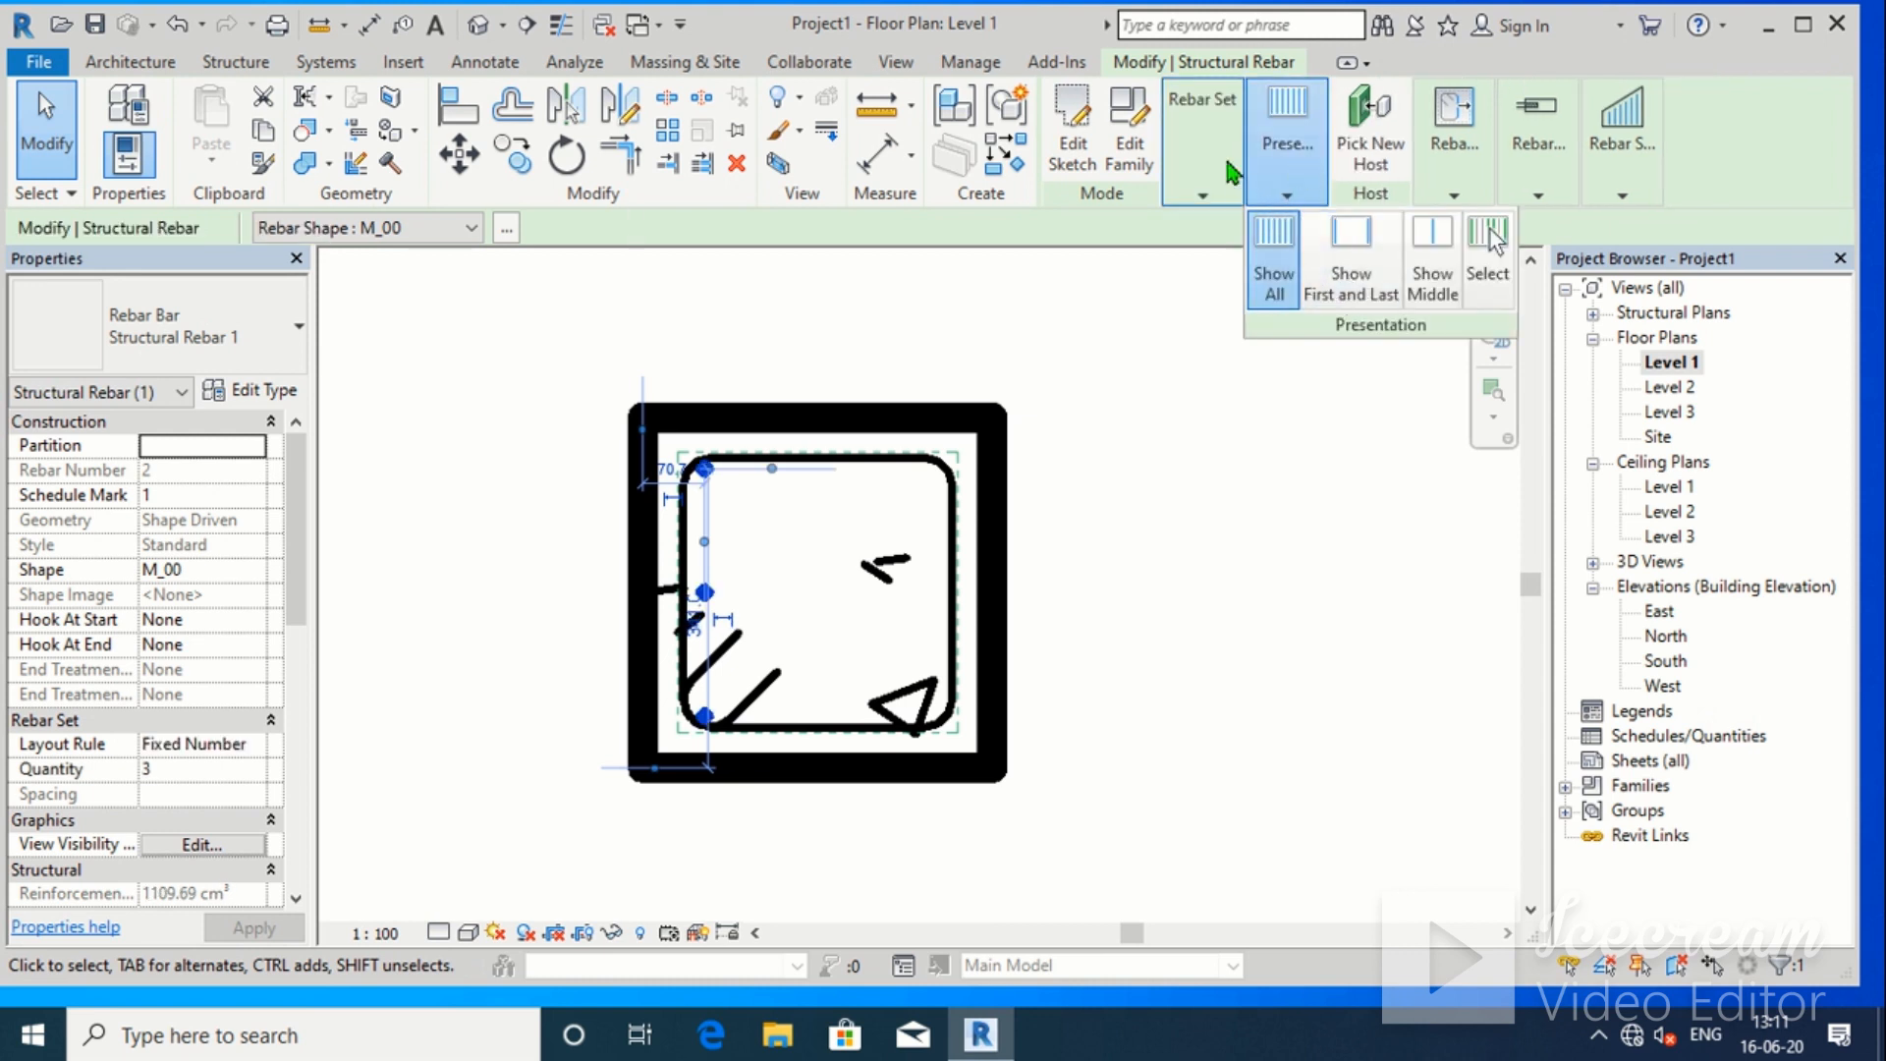
mouse_move(1207, 202)
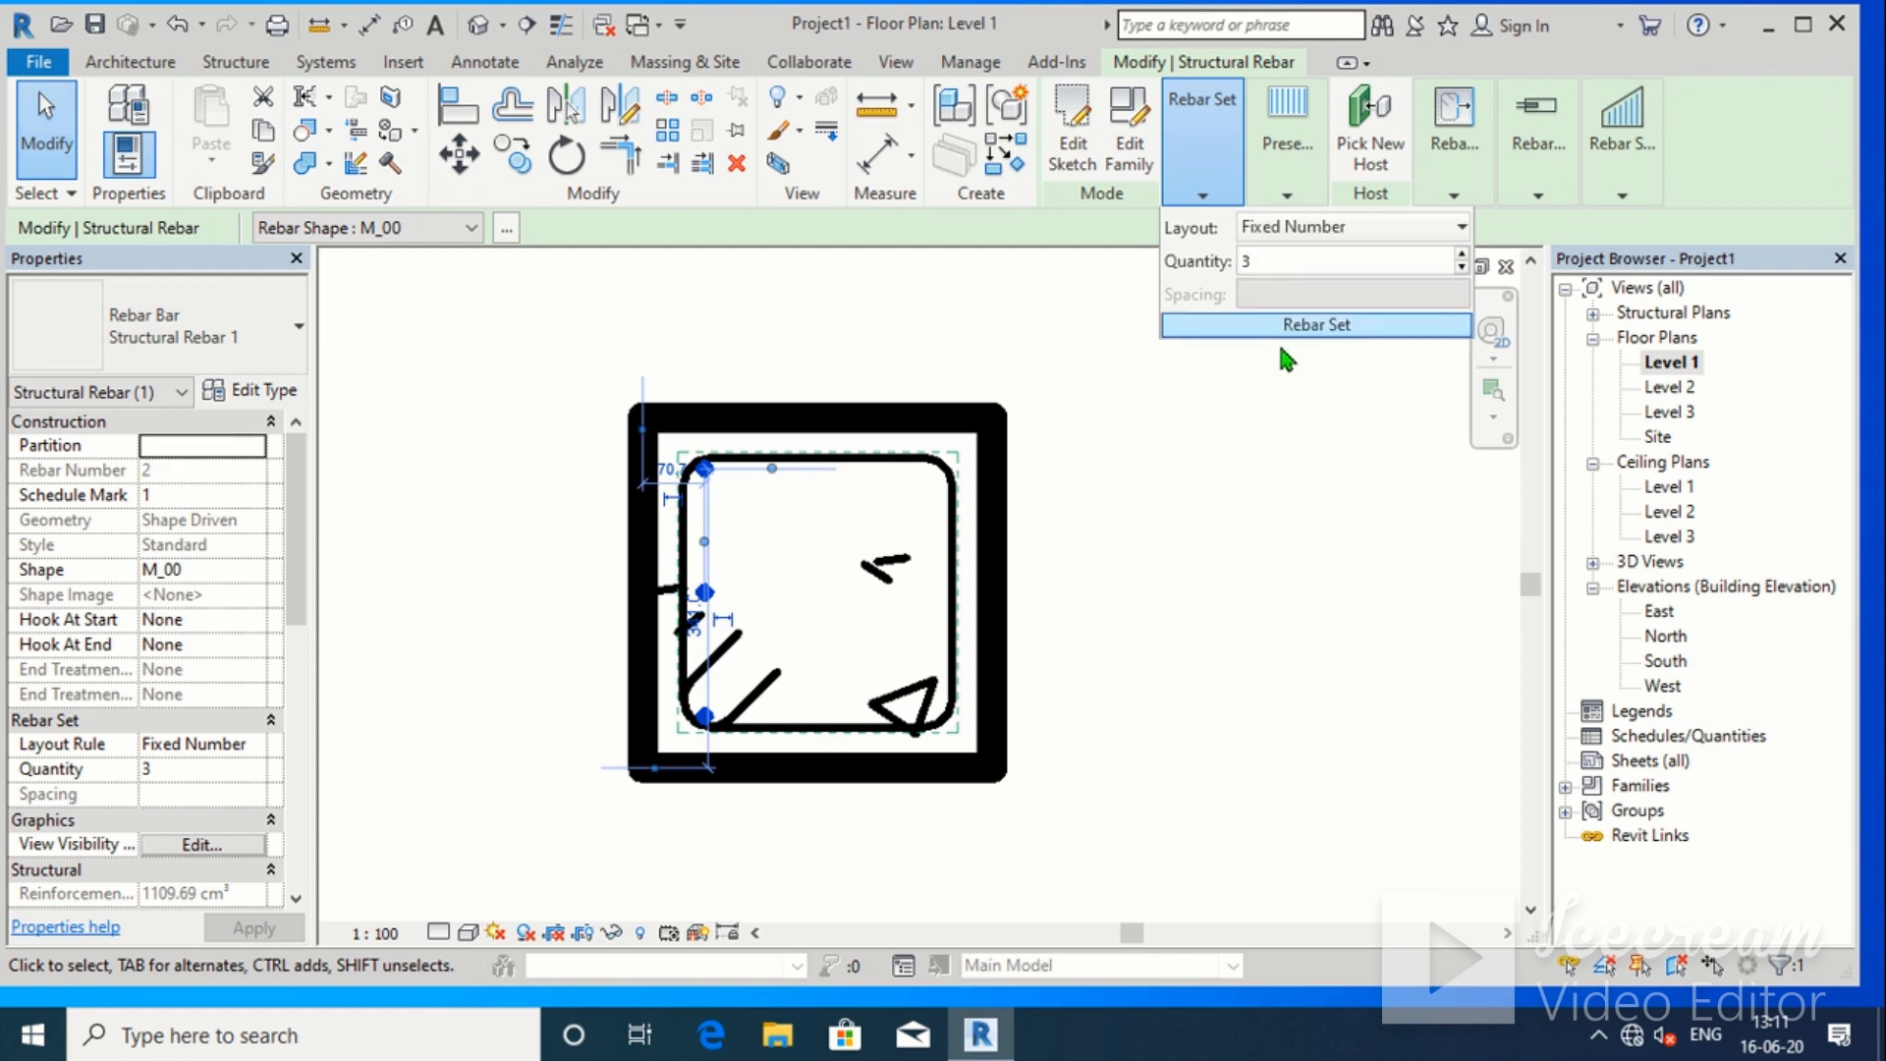
Nudge the lowest bar of the three-bar M_00 set slightly upward, away from the tie's lower-left bend
click(1286, 383)
scroll(793, 610, up, 1)
middle_drag(808, 610, 805, 518)
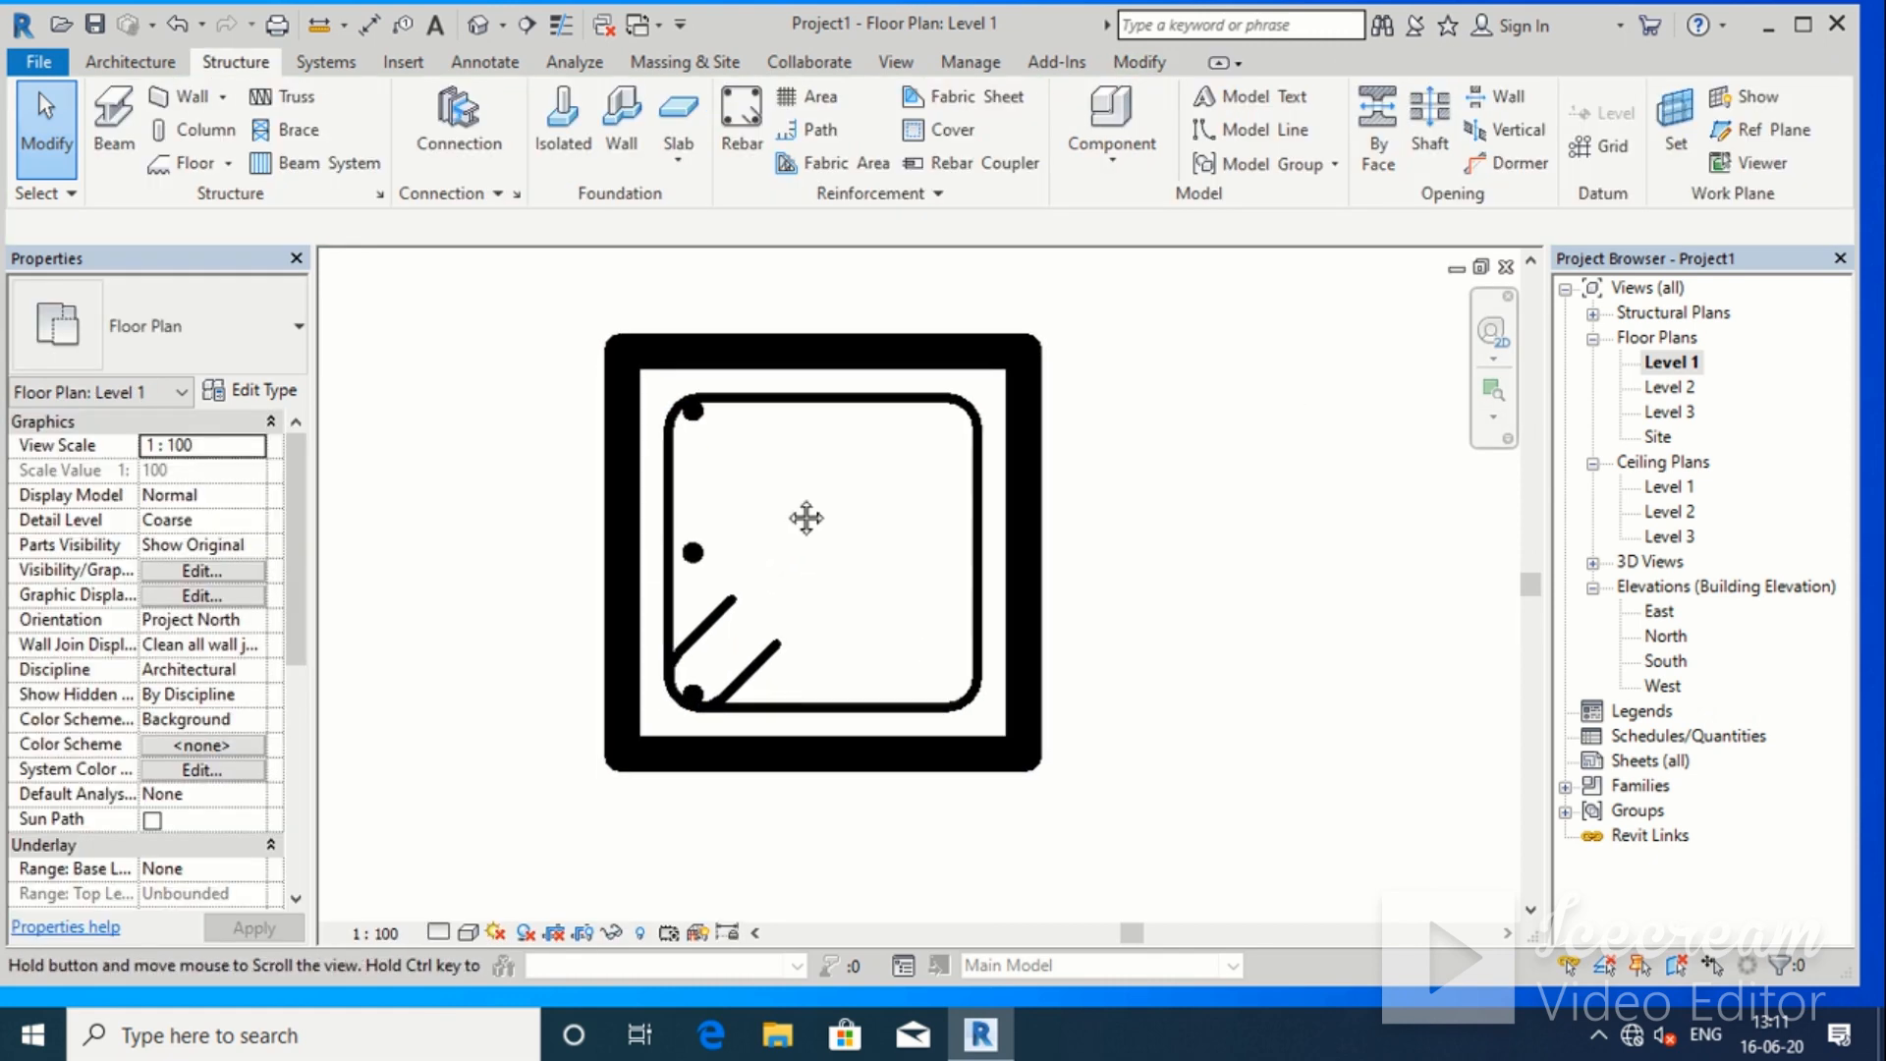
scroll(686, 766, up, 3)
scroll(779, 658, down, 2)
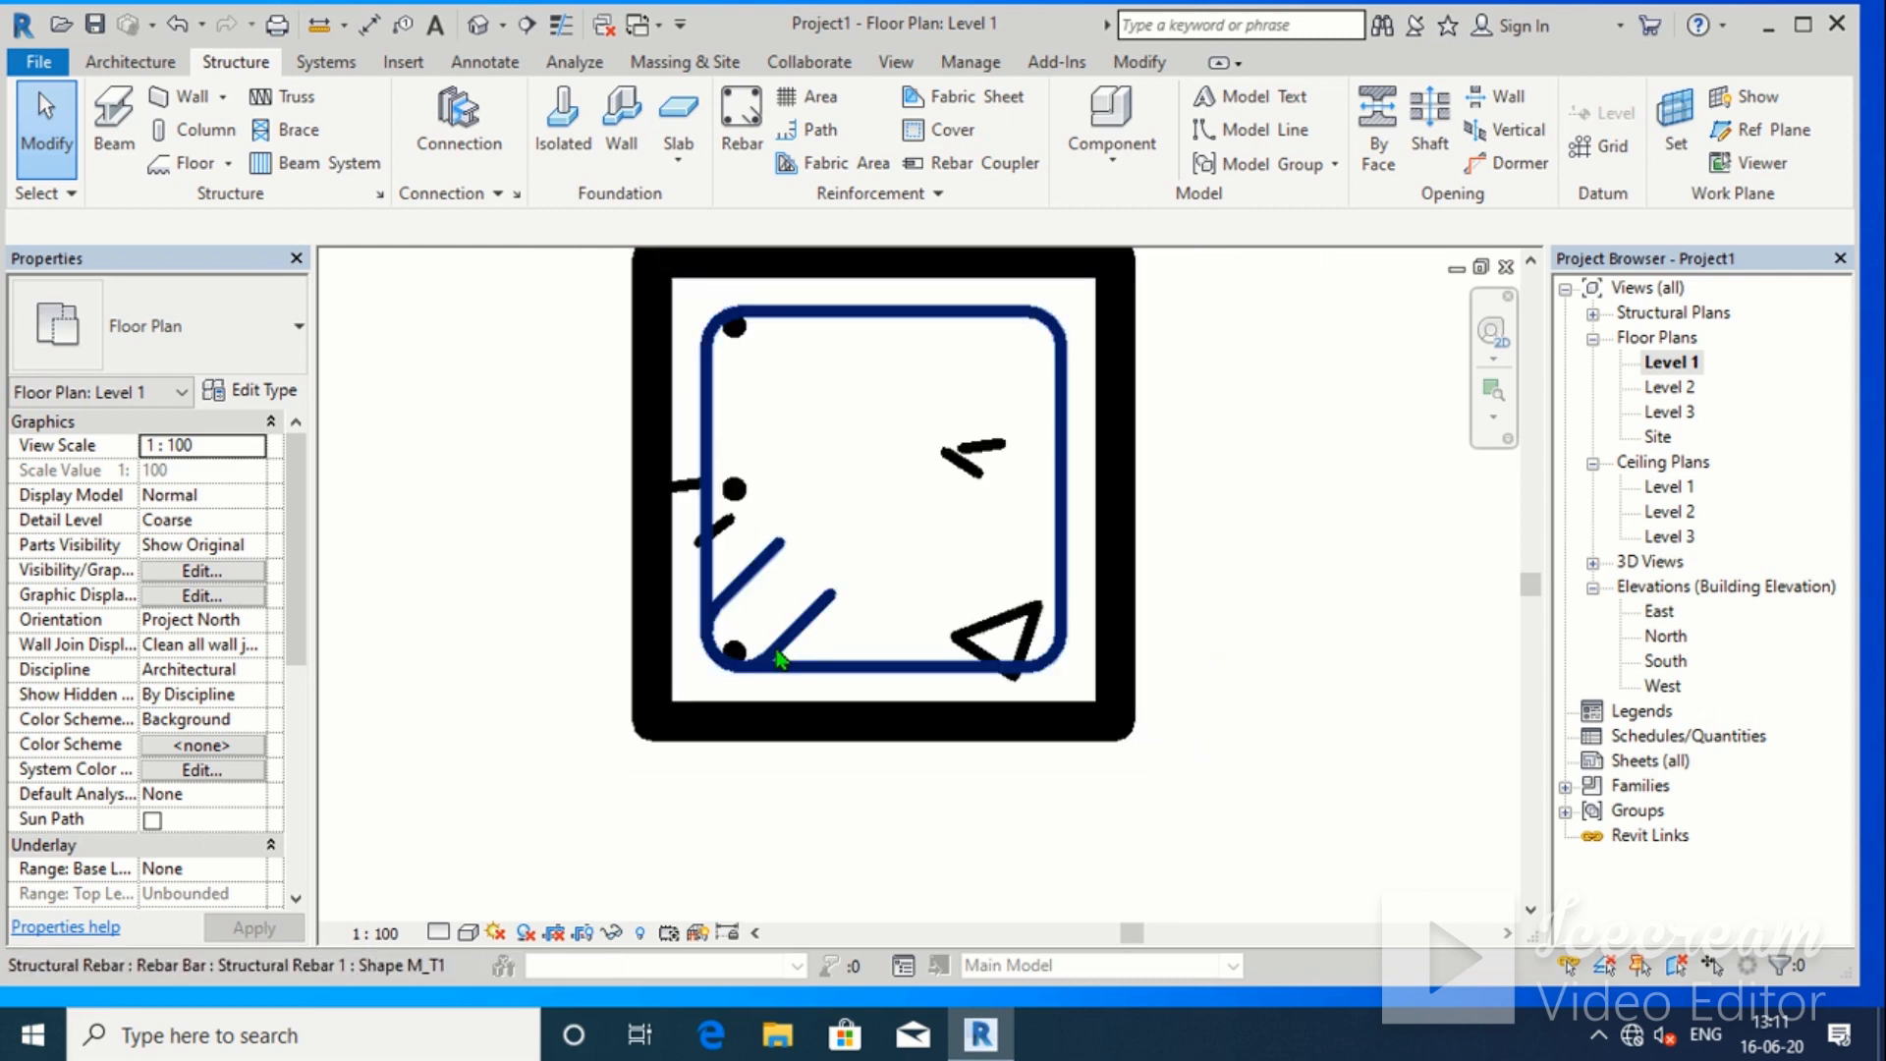
scroll(701, 397, up, 1)
click(714, 389)
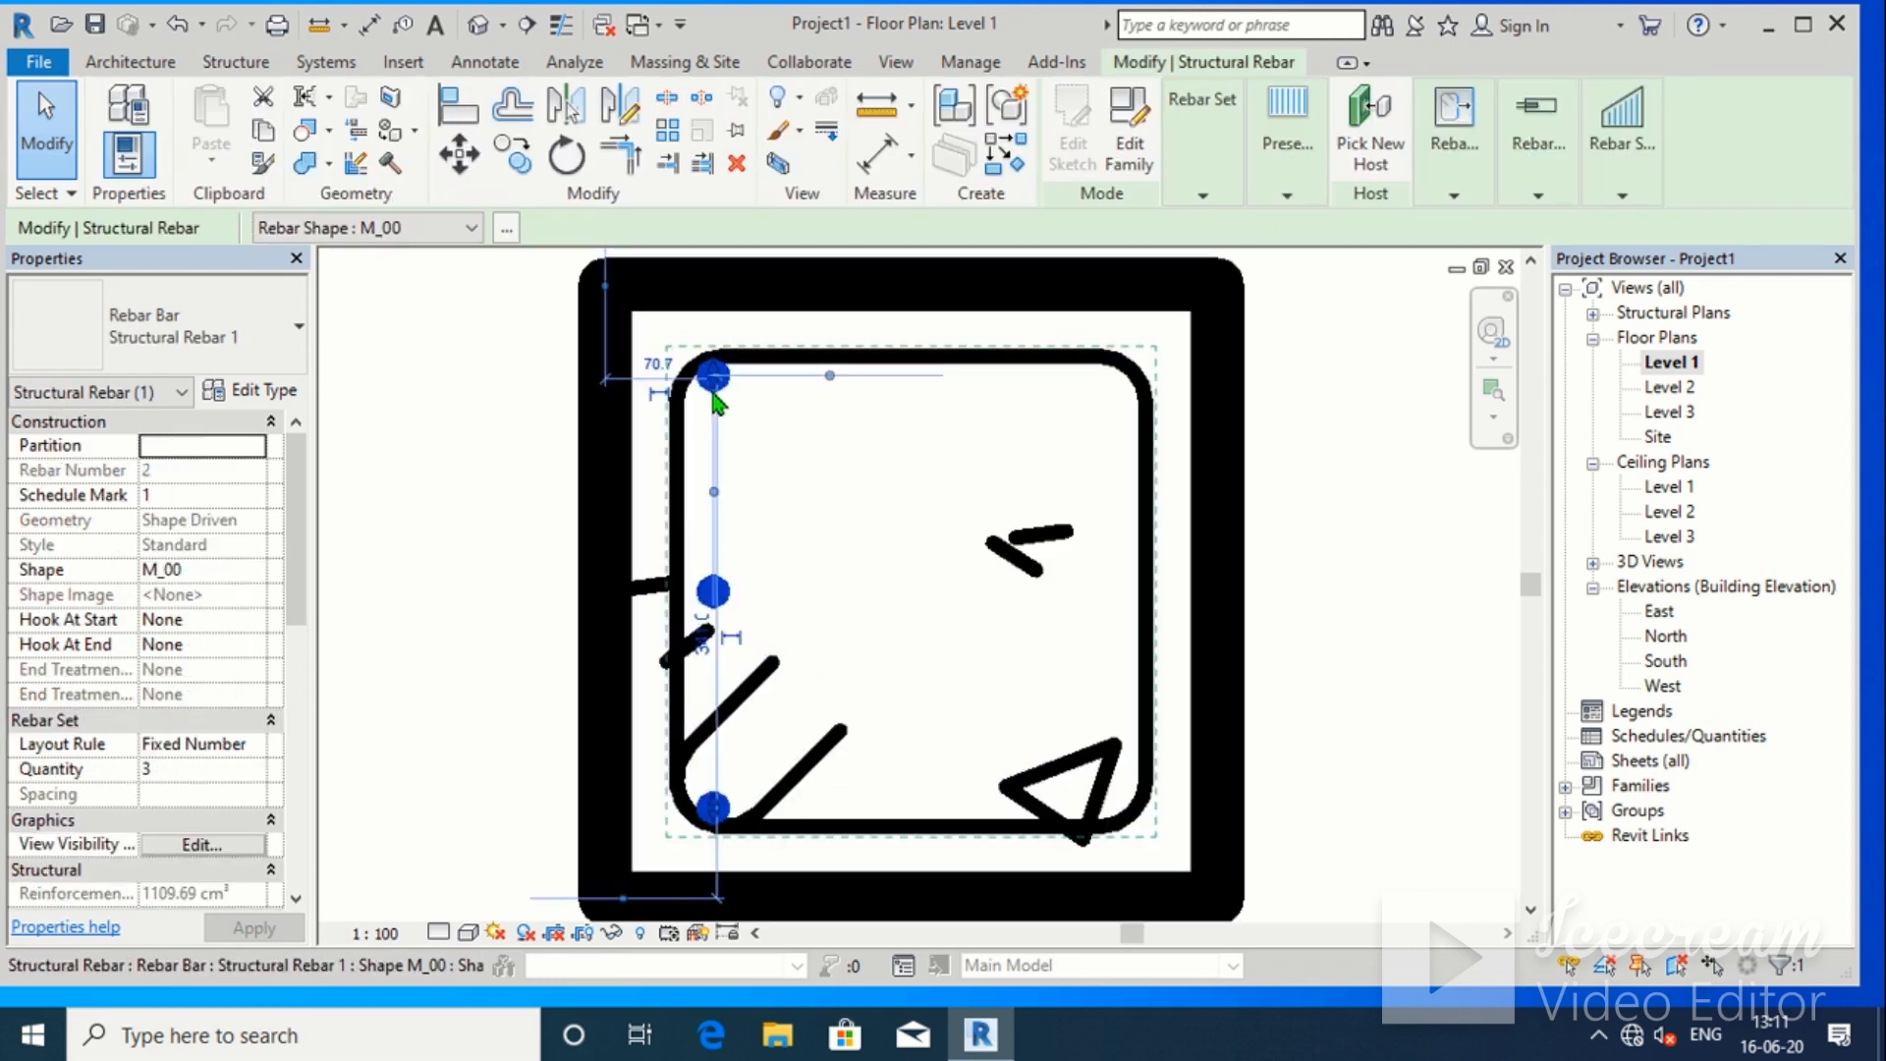
scroll(703, 860, up, 3)
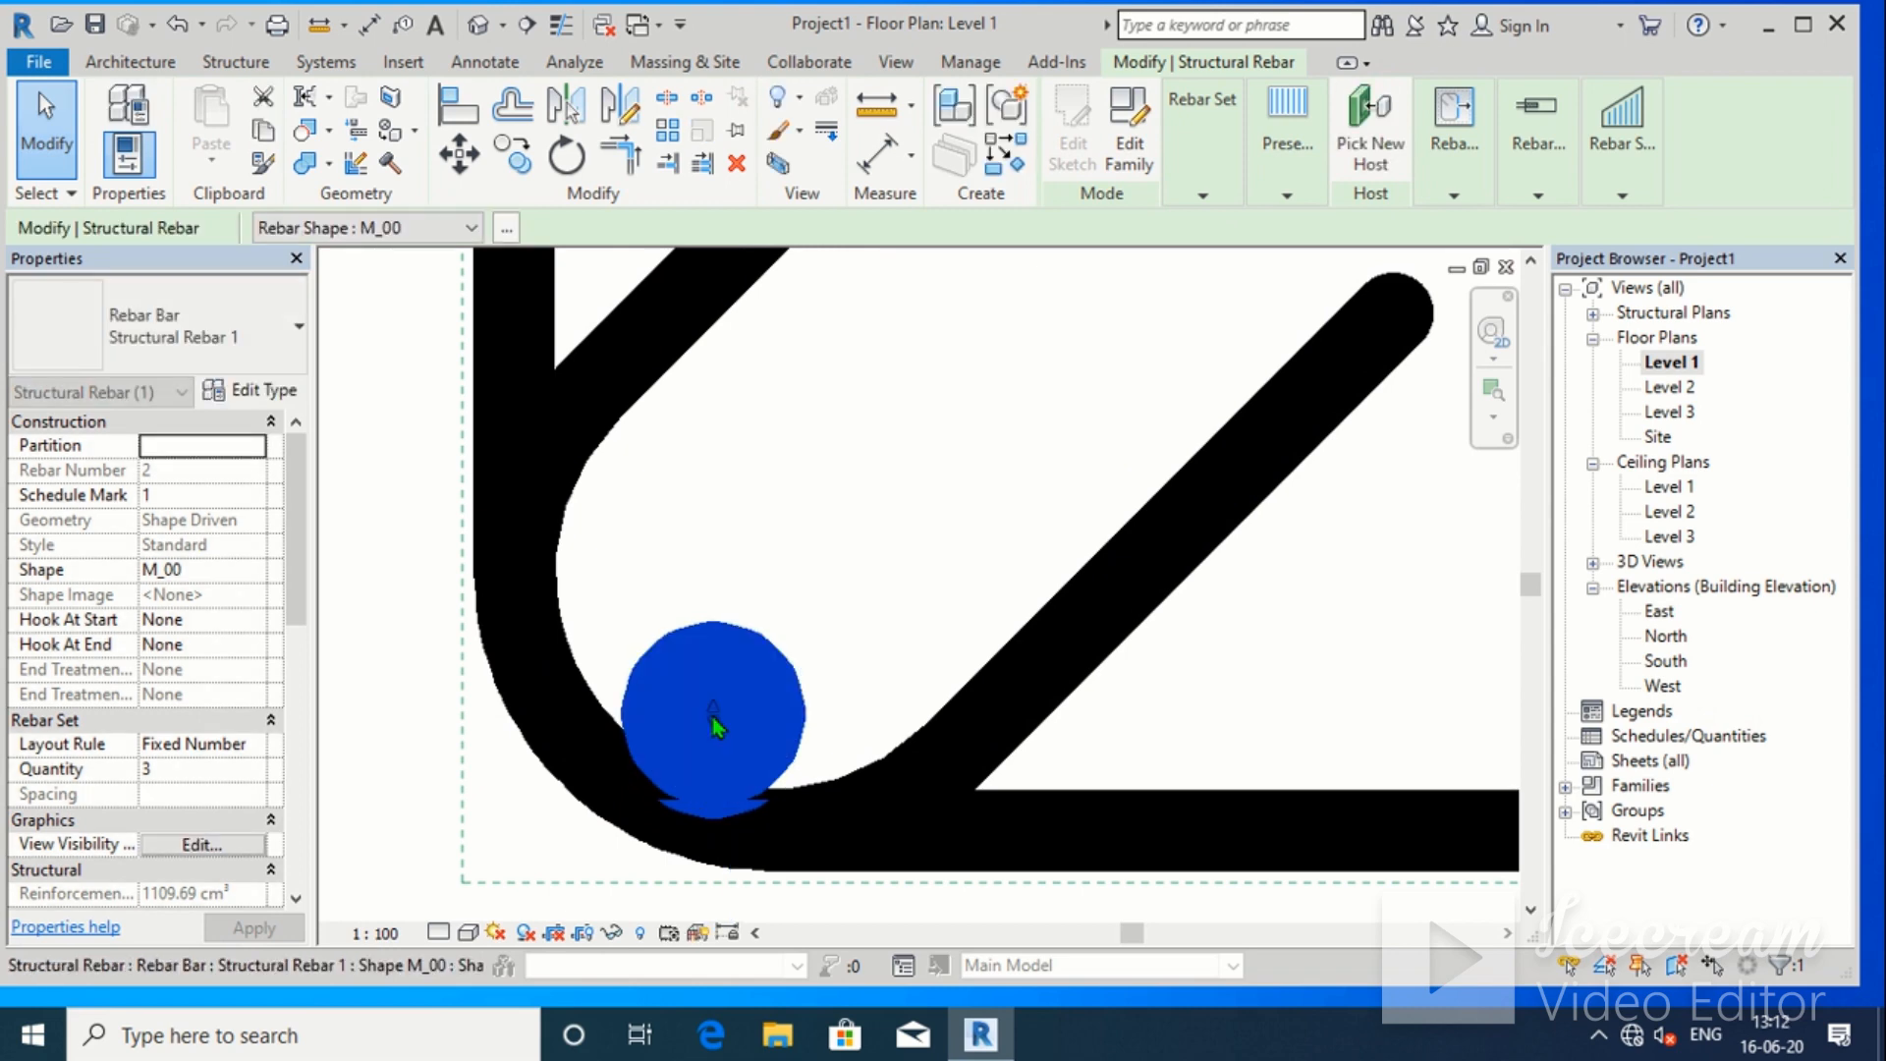
drag(718, 696, 715, 687)
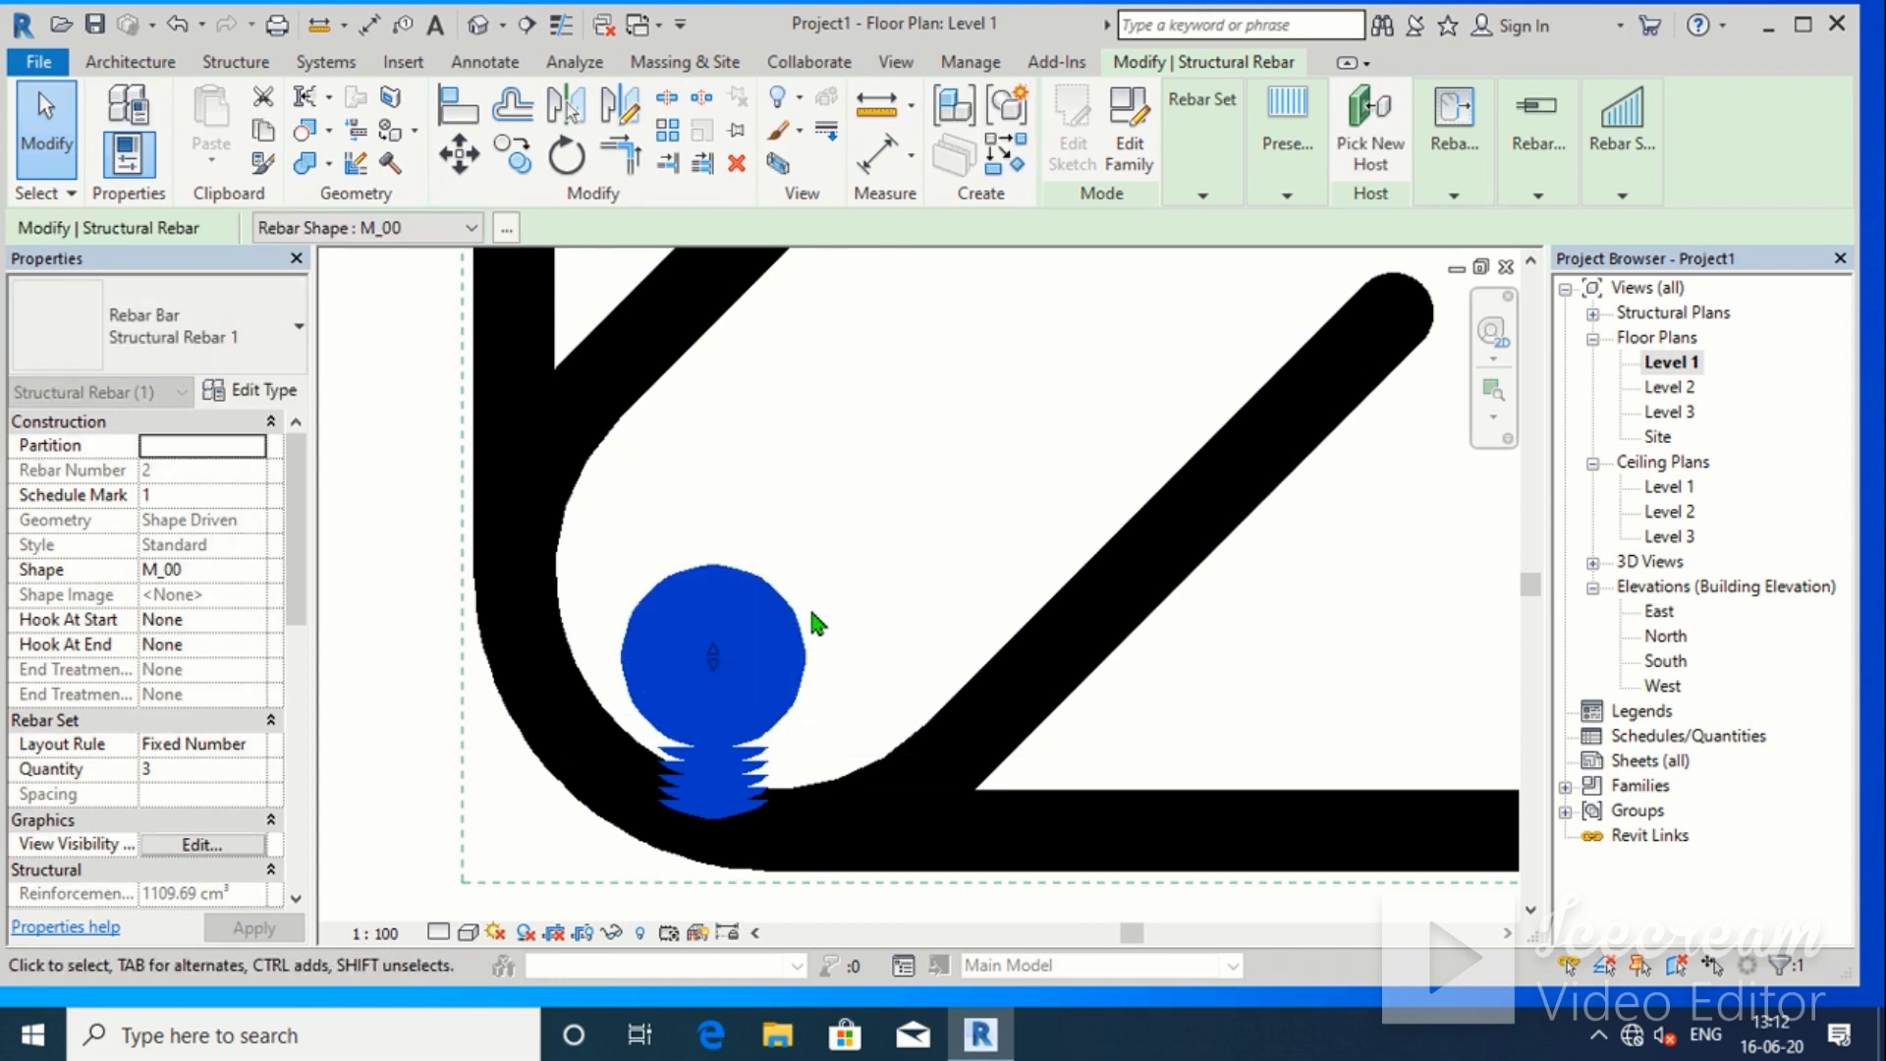
click(940, 526)
Nudge the topmost bar of the M_00 set slightly downward from the tie's upper-left bend
scroll(942, 531, down, 5)
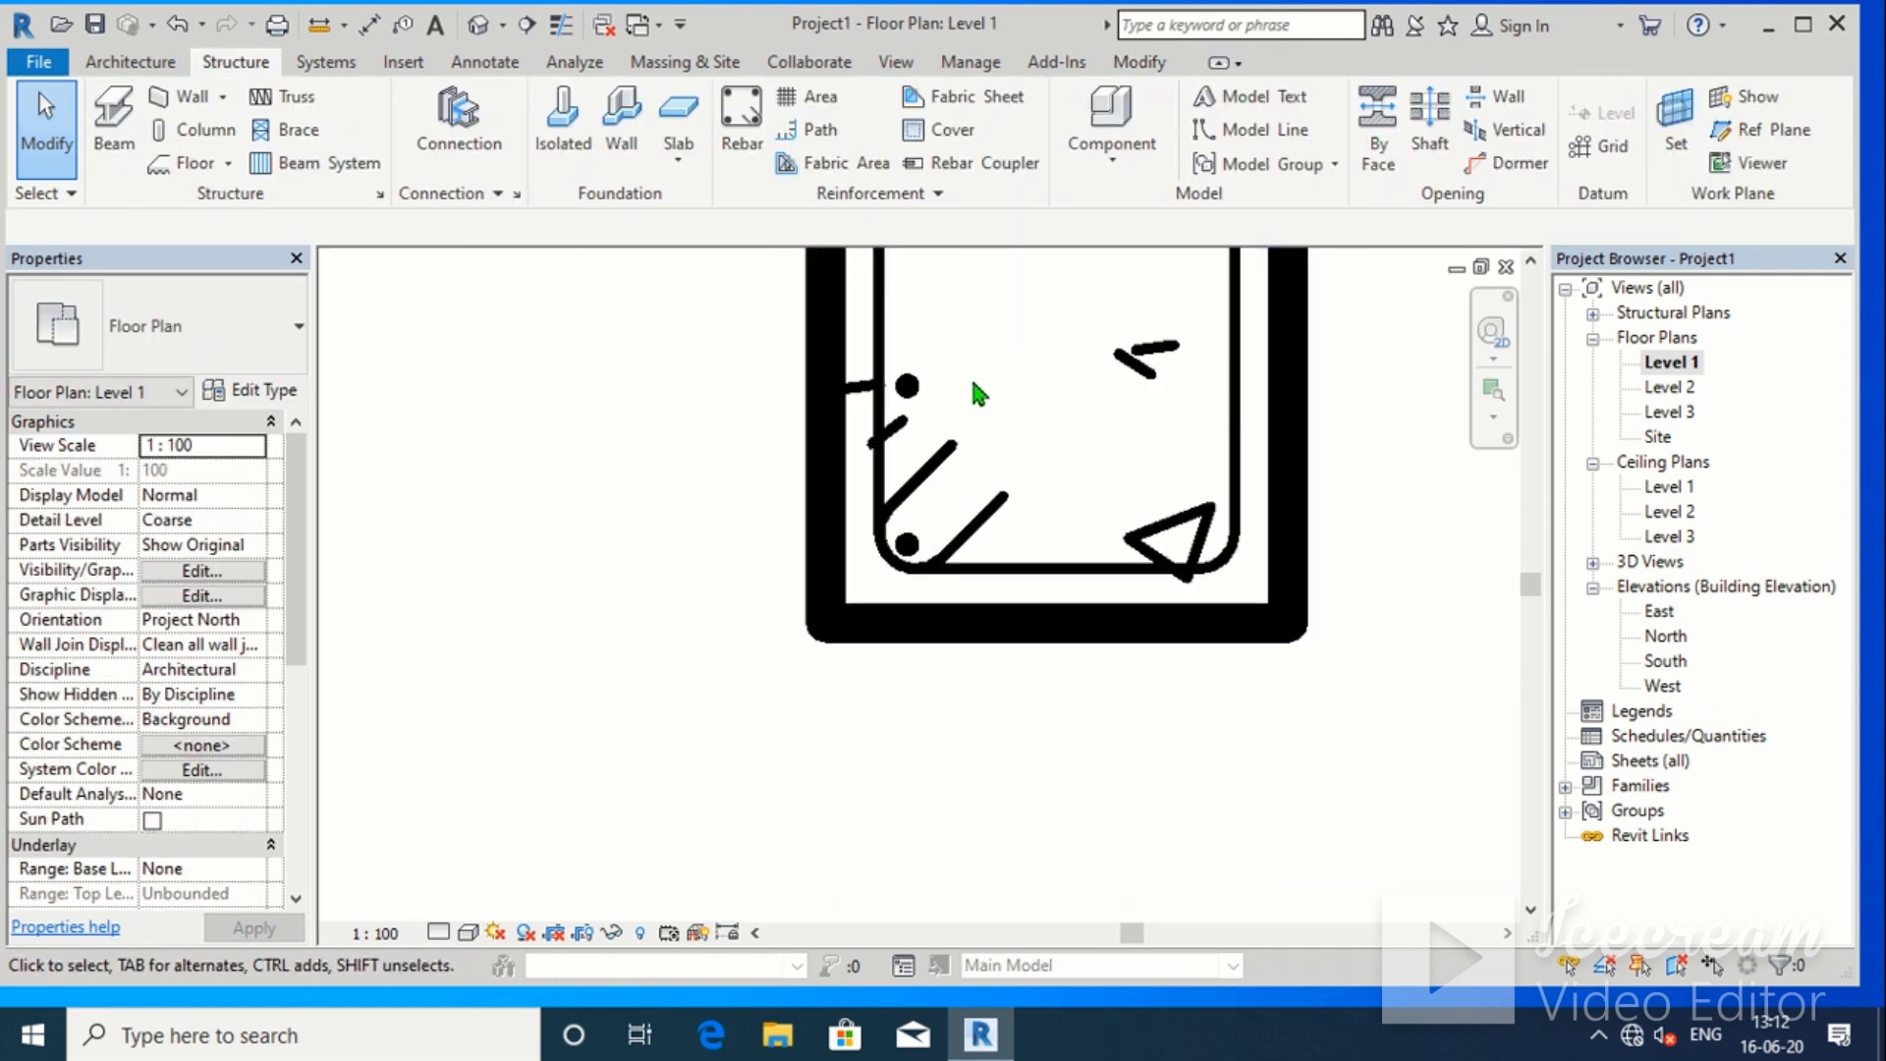
scroll(977, 391, down, 1)
scroll(889, 543, up, 8)
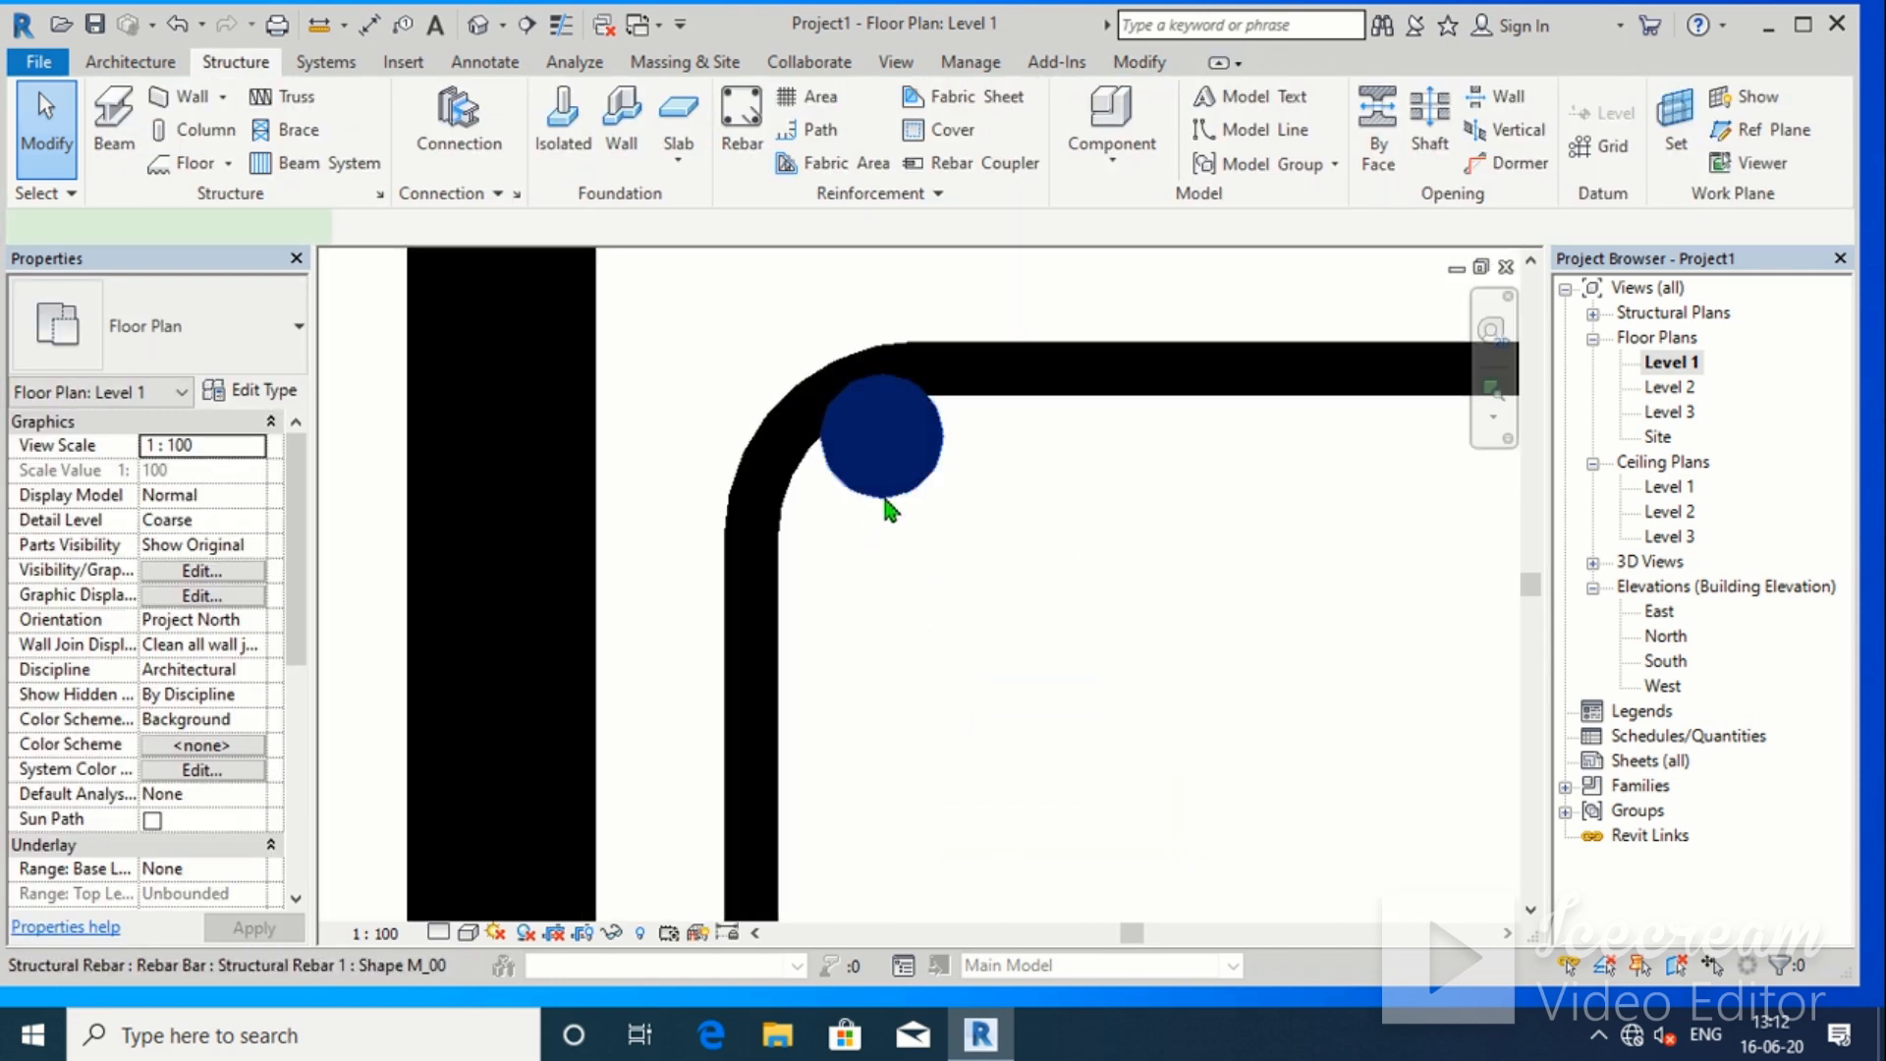
click(888, 505)
scroll(888, 505, up, 5)
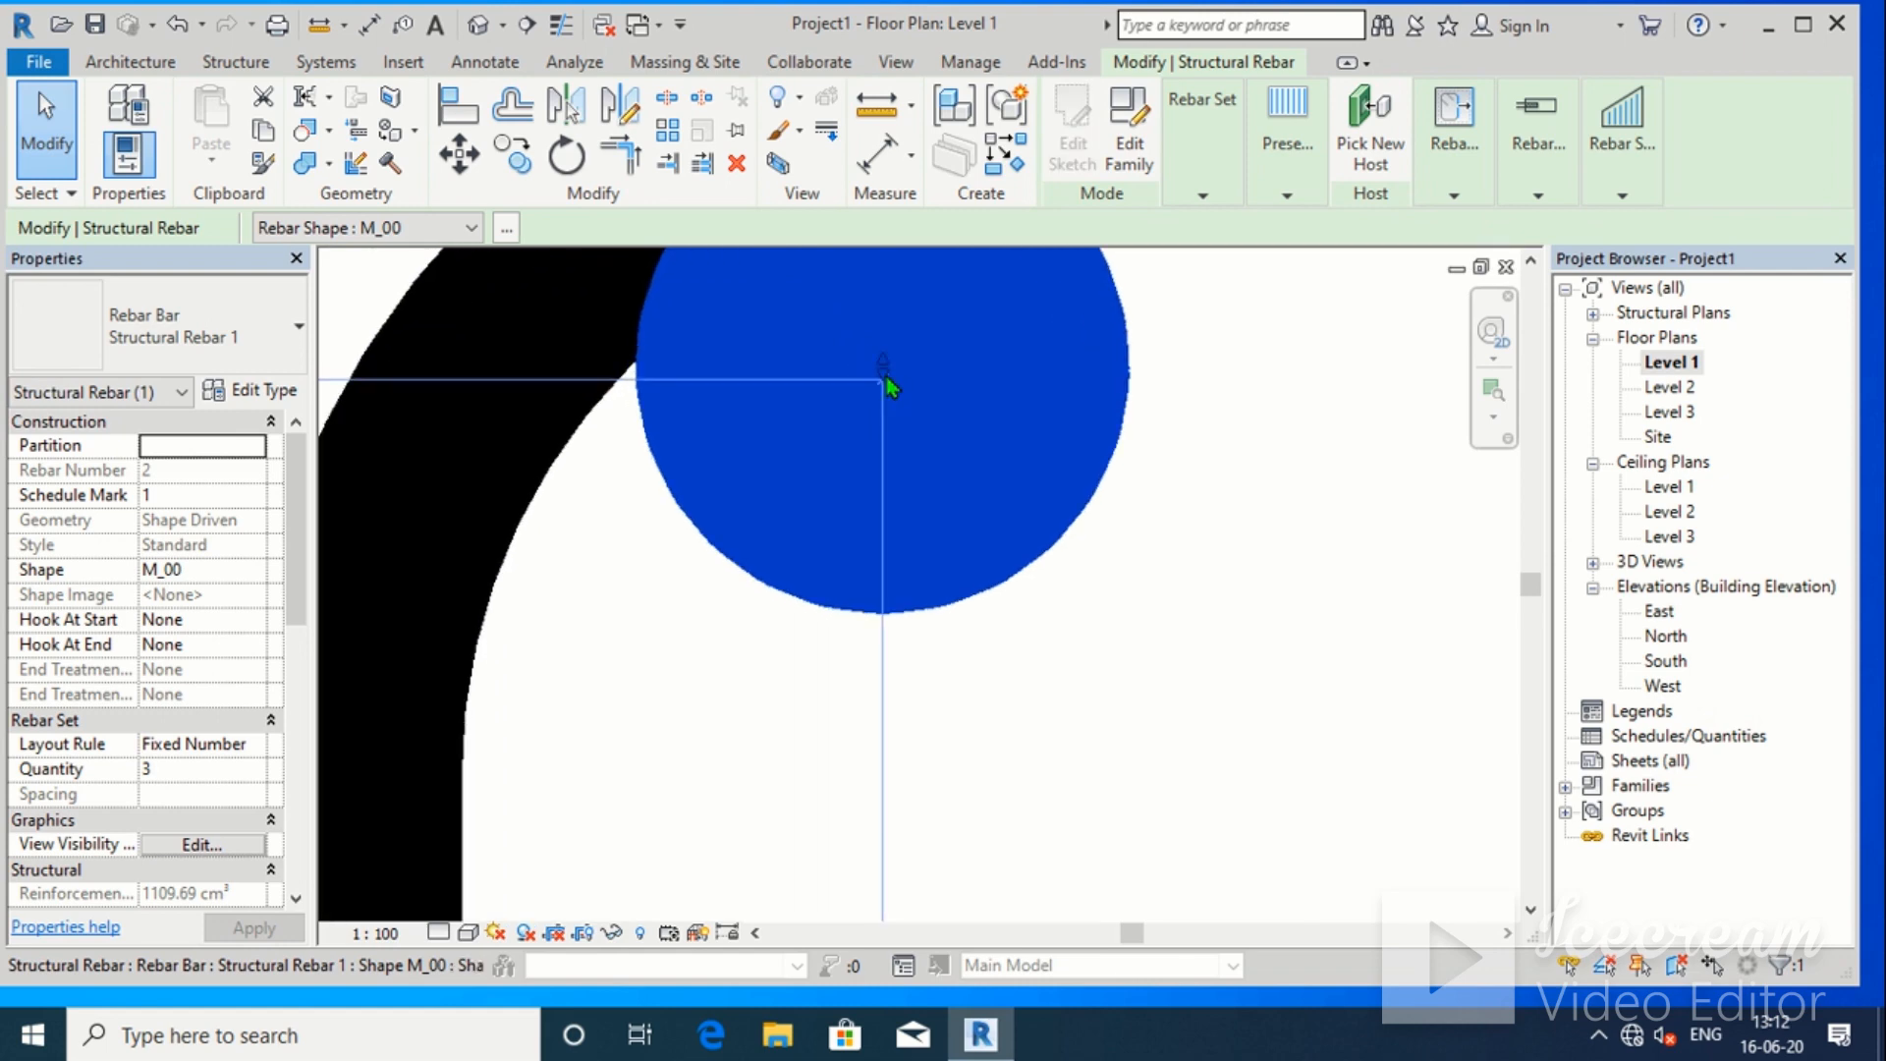
click(883, 377)
click(878, 380)
drag(878, 379, 883, 387)
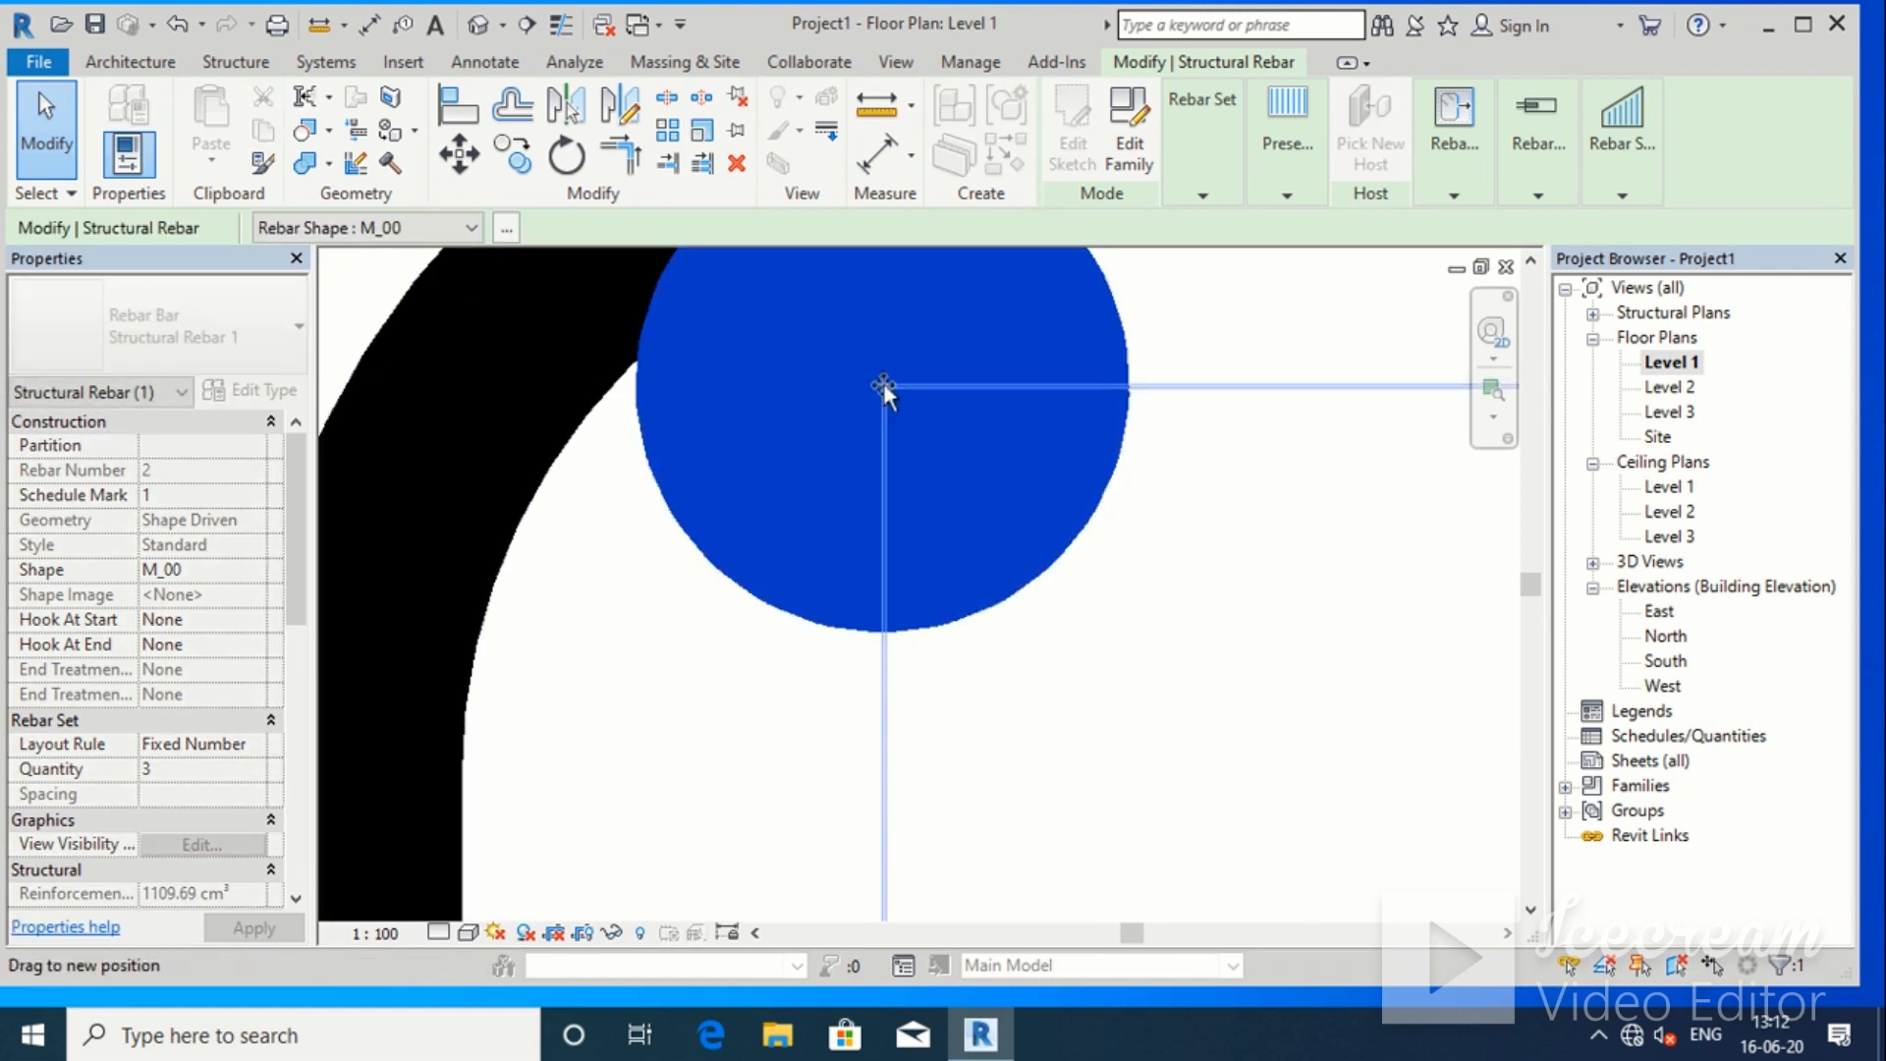
click(882, 385)
drag(880, 387, 881, 406)
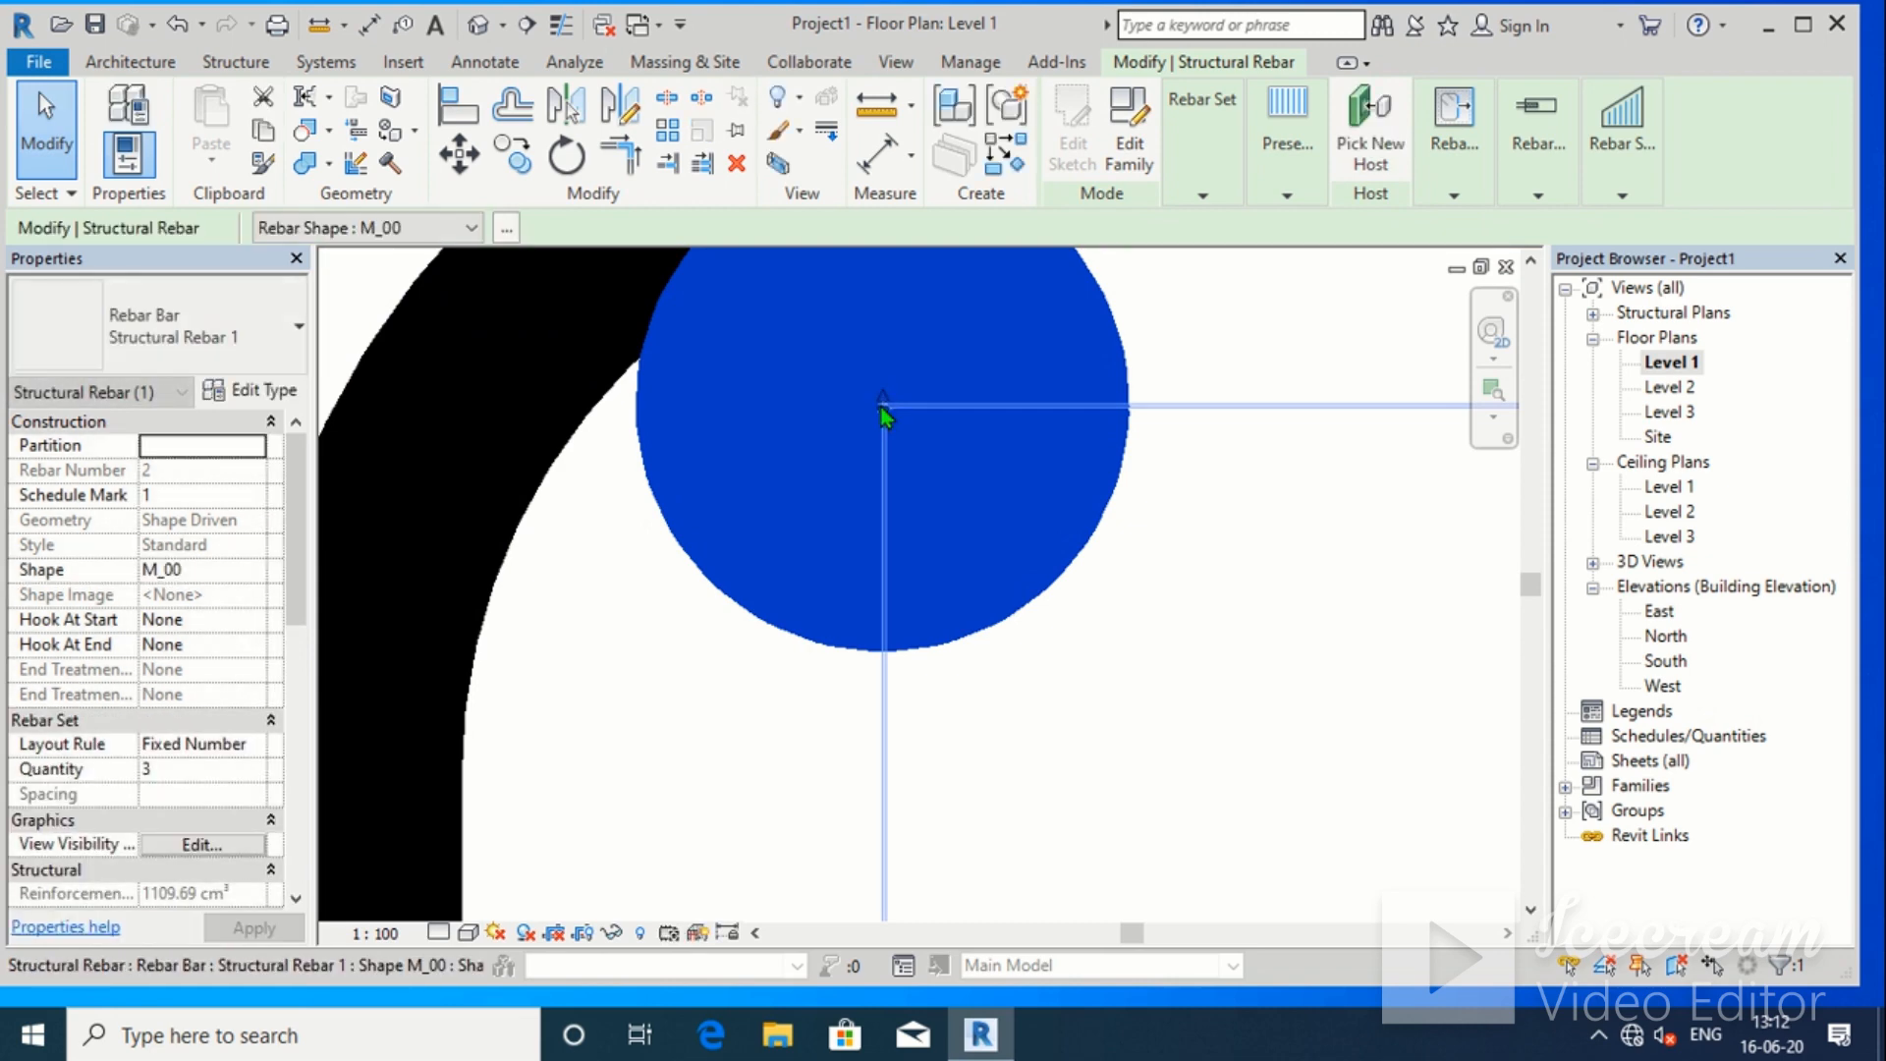
Fine-tune the topmost bar's vertical position so it sits just inside the tie's upper-left bend, and deselect the set
scroll(884, 412, down, 3)
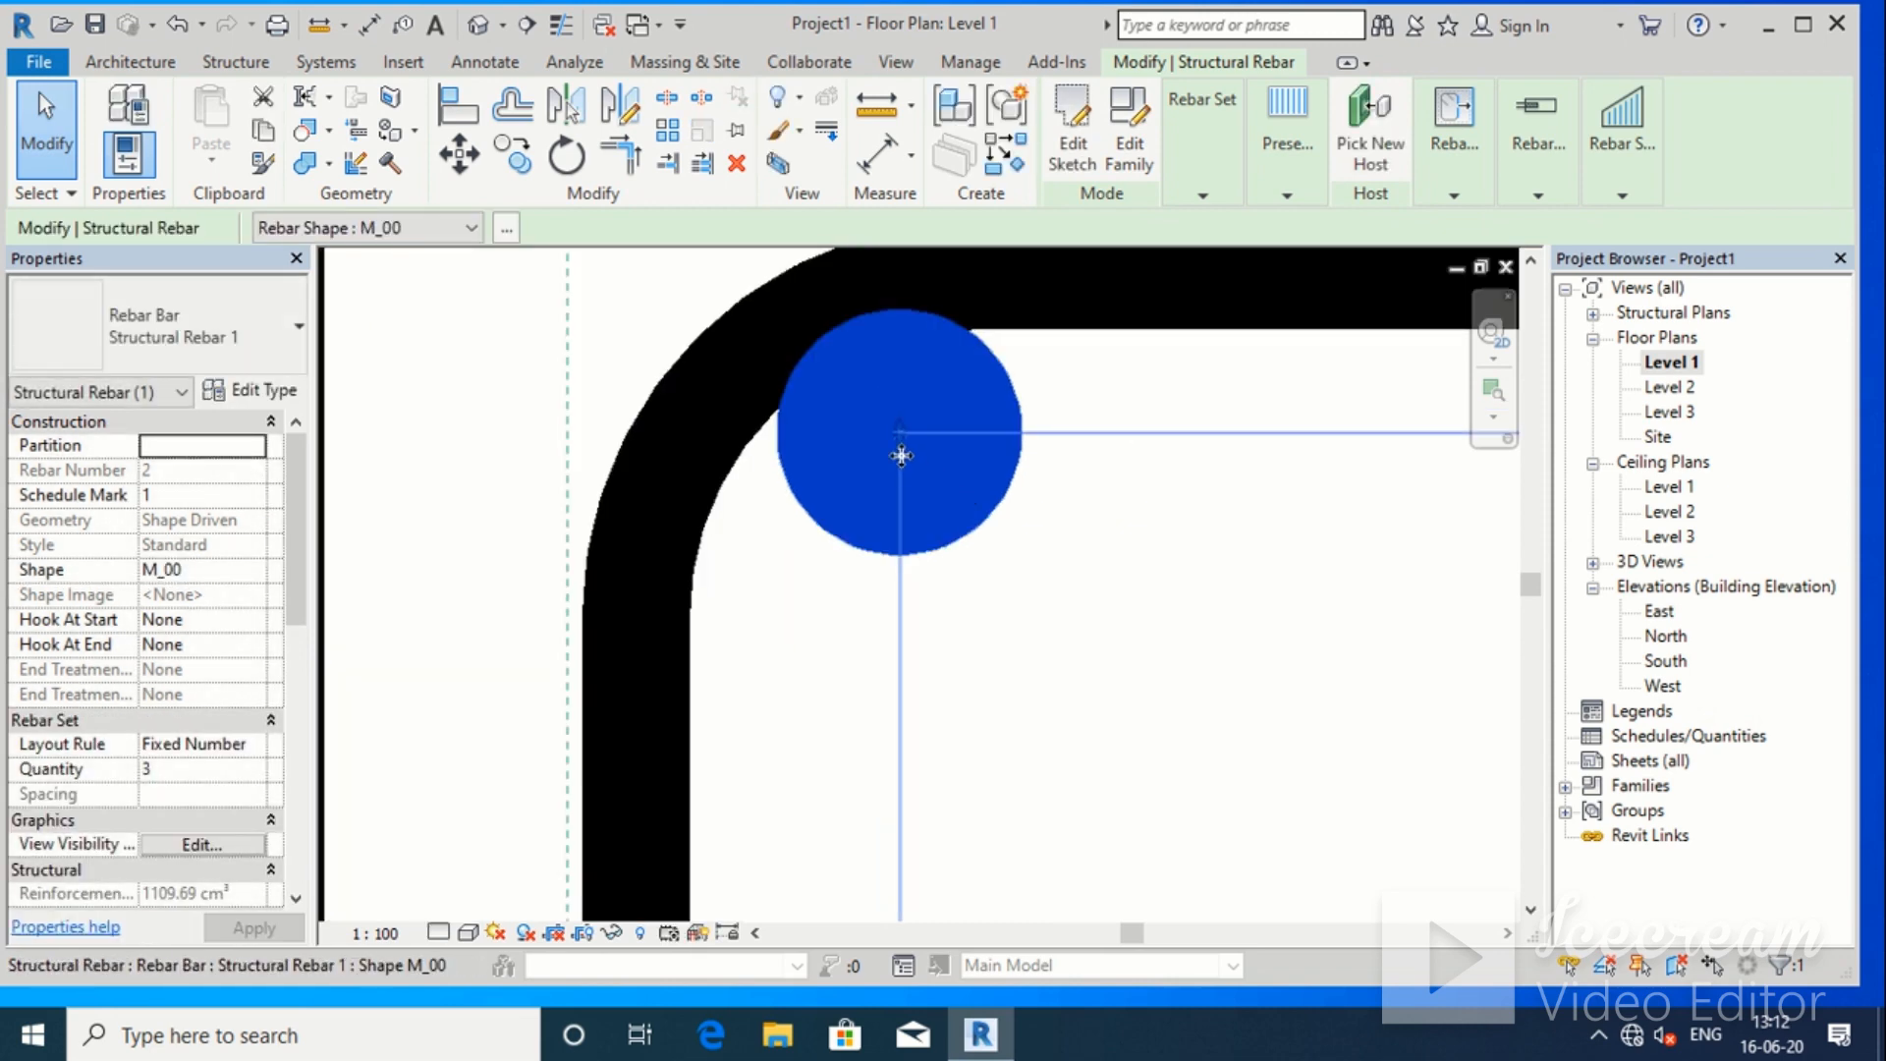
scroll(901, 456, up, 2)
drag(900, 425, 897, 442)
scroll(895, 458, down, 3)
scroll(897, 474, up, 2)
drag(897, 440, 896, 443)
drag(895, 443, 894, 479)
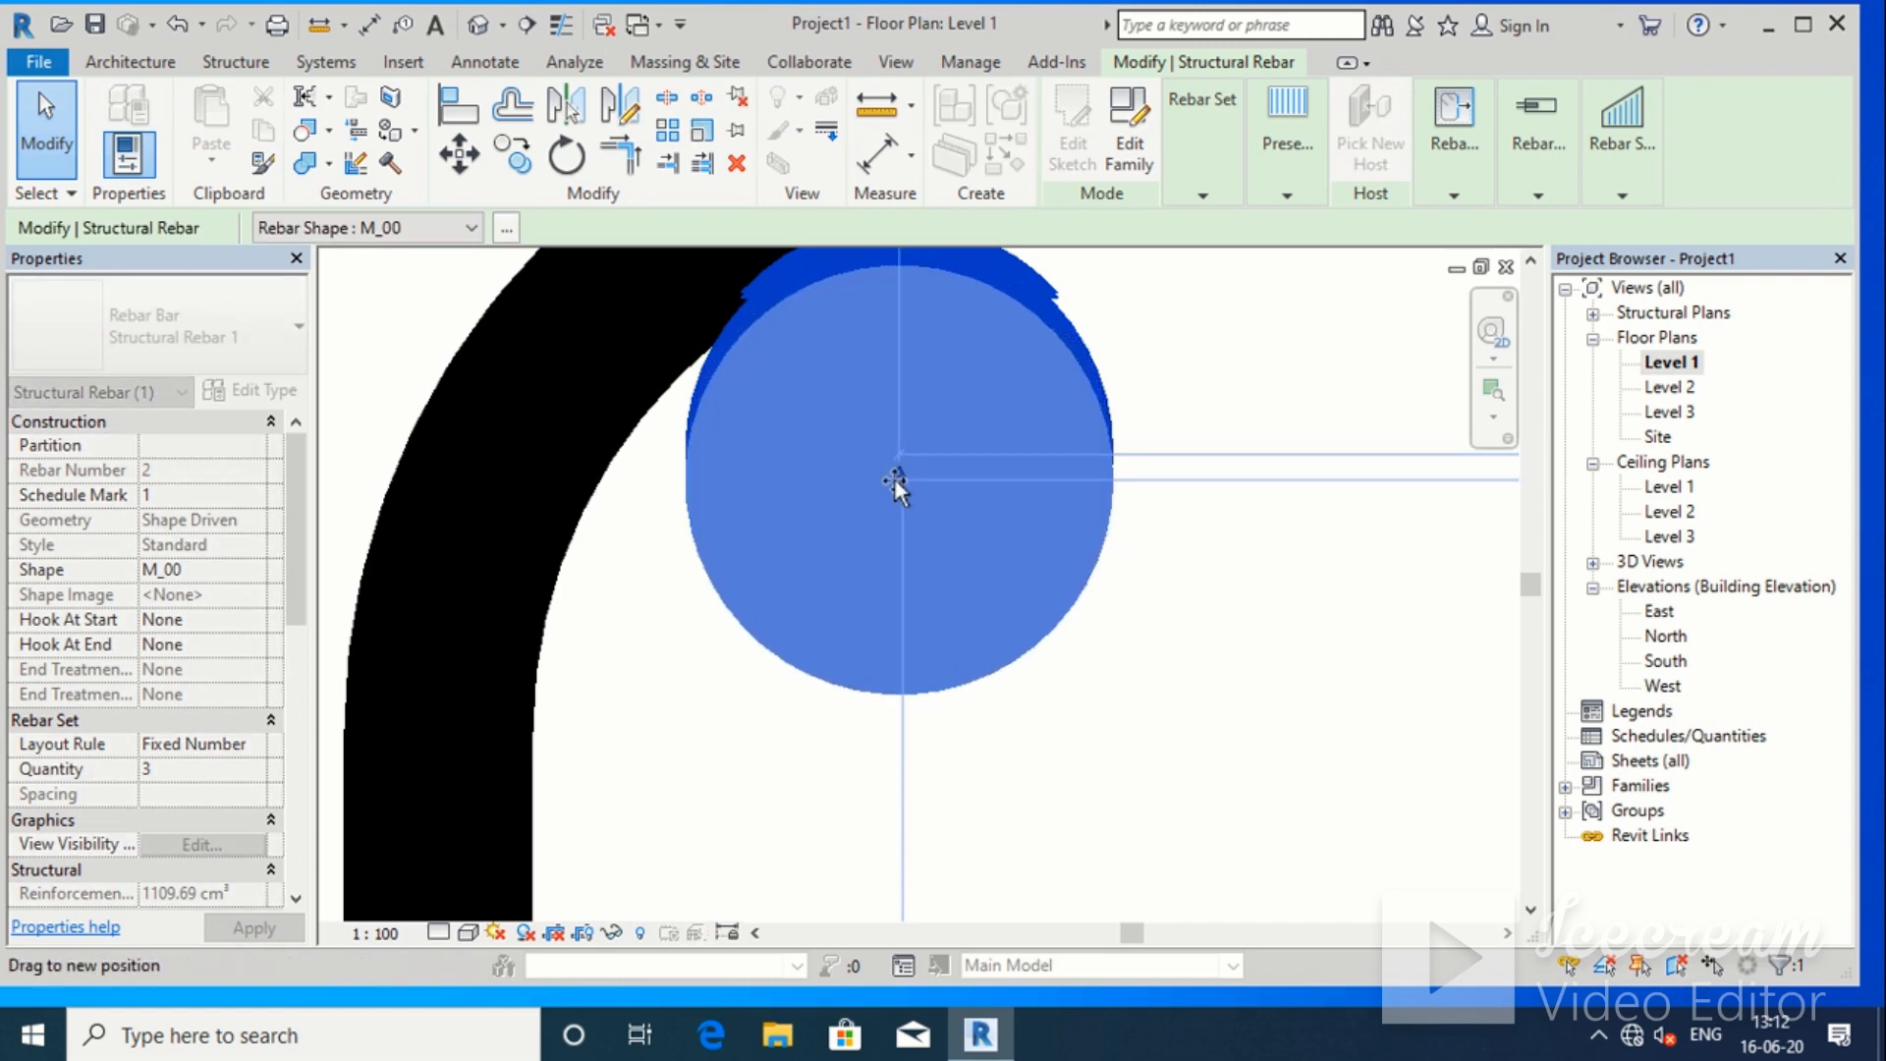
scroll(923, 506, down, 3)
scroll(933, 518, down, 2)
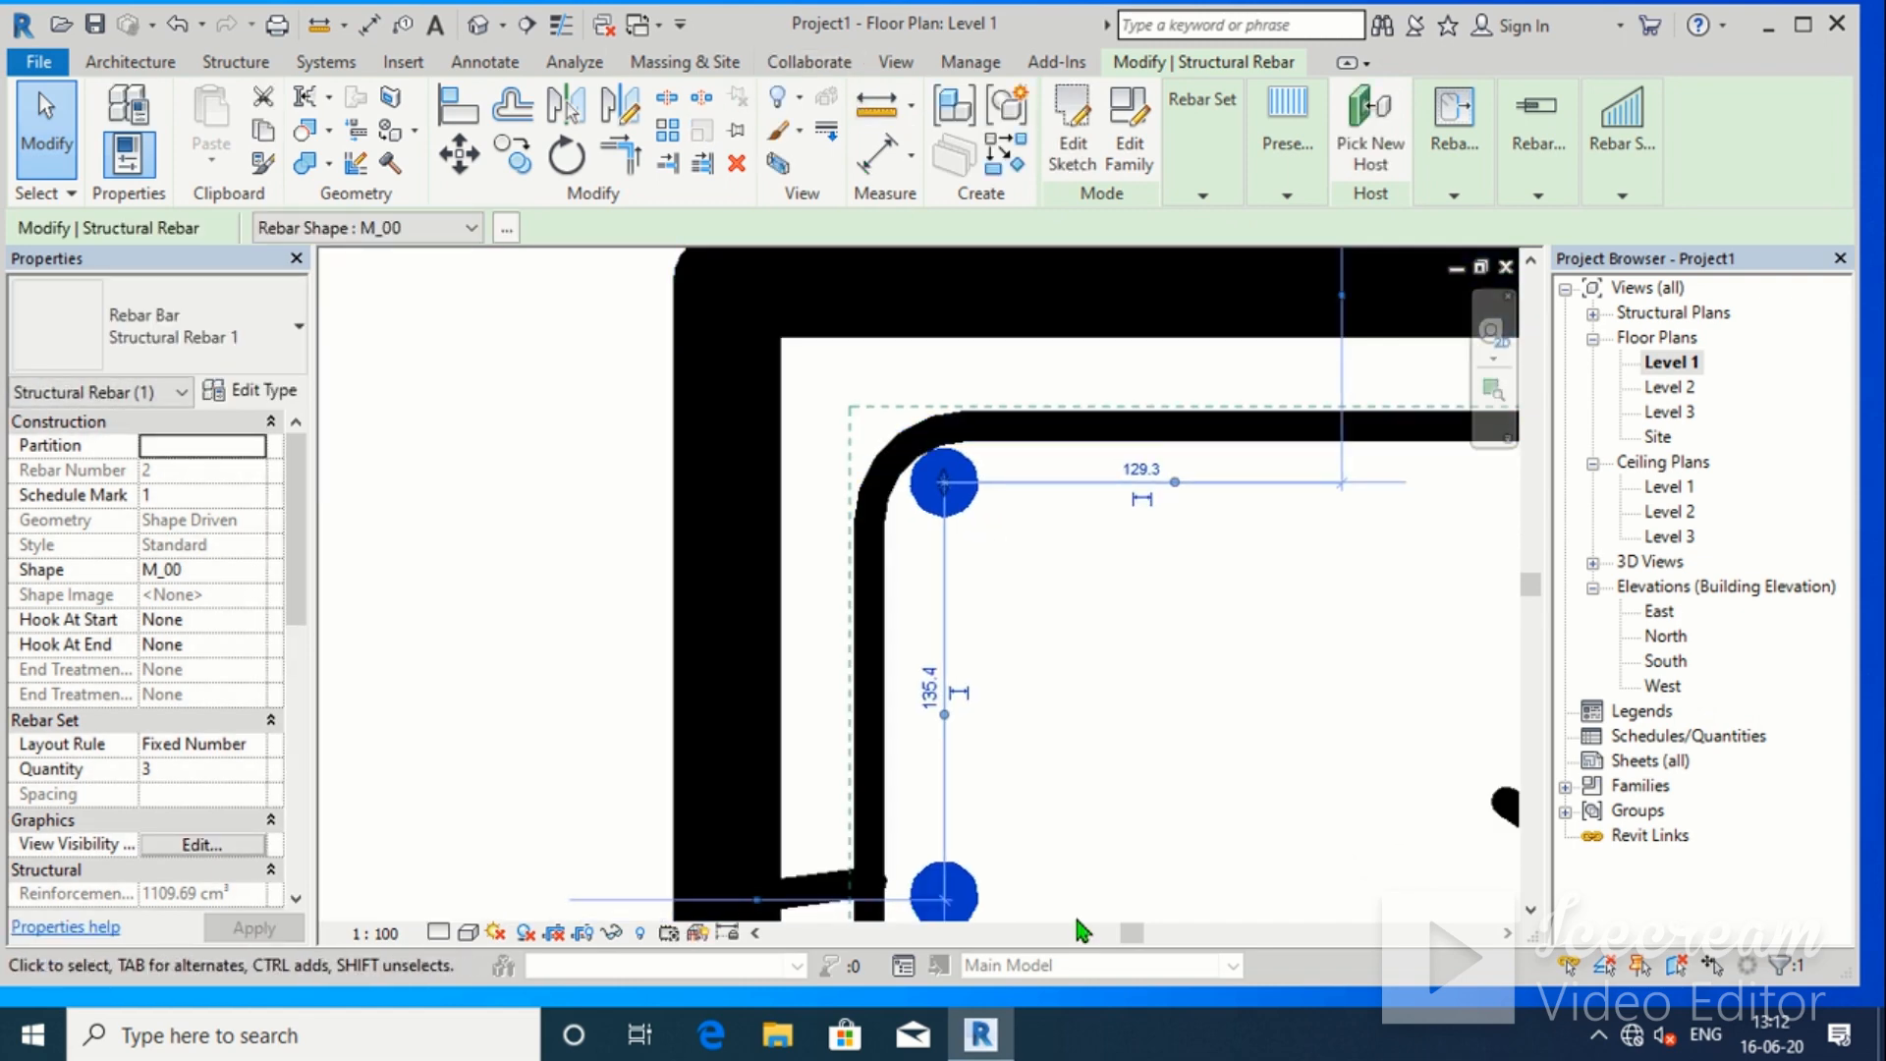
scroll(1017, 535, down, 3)
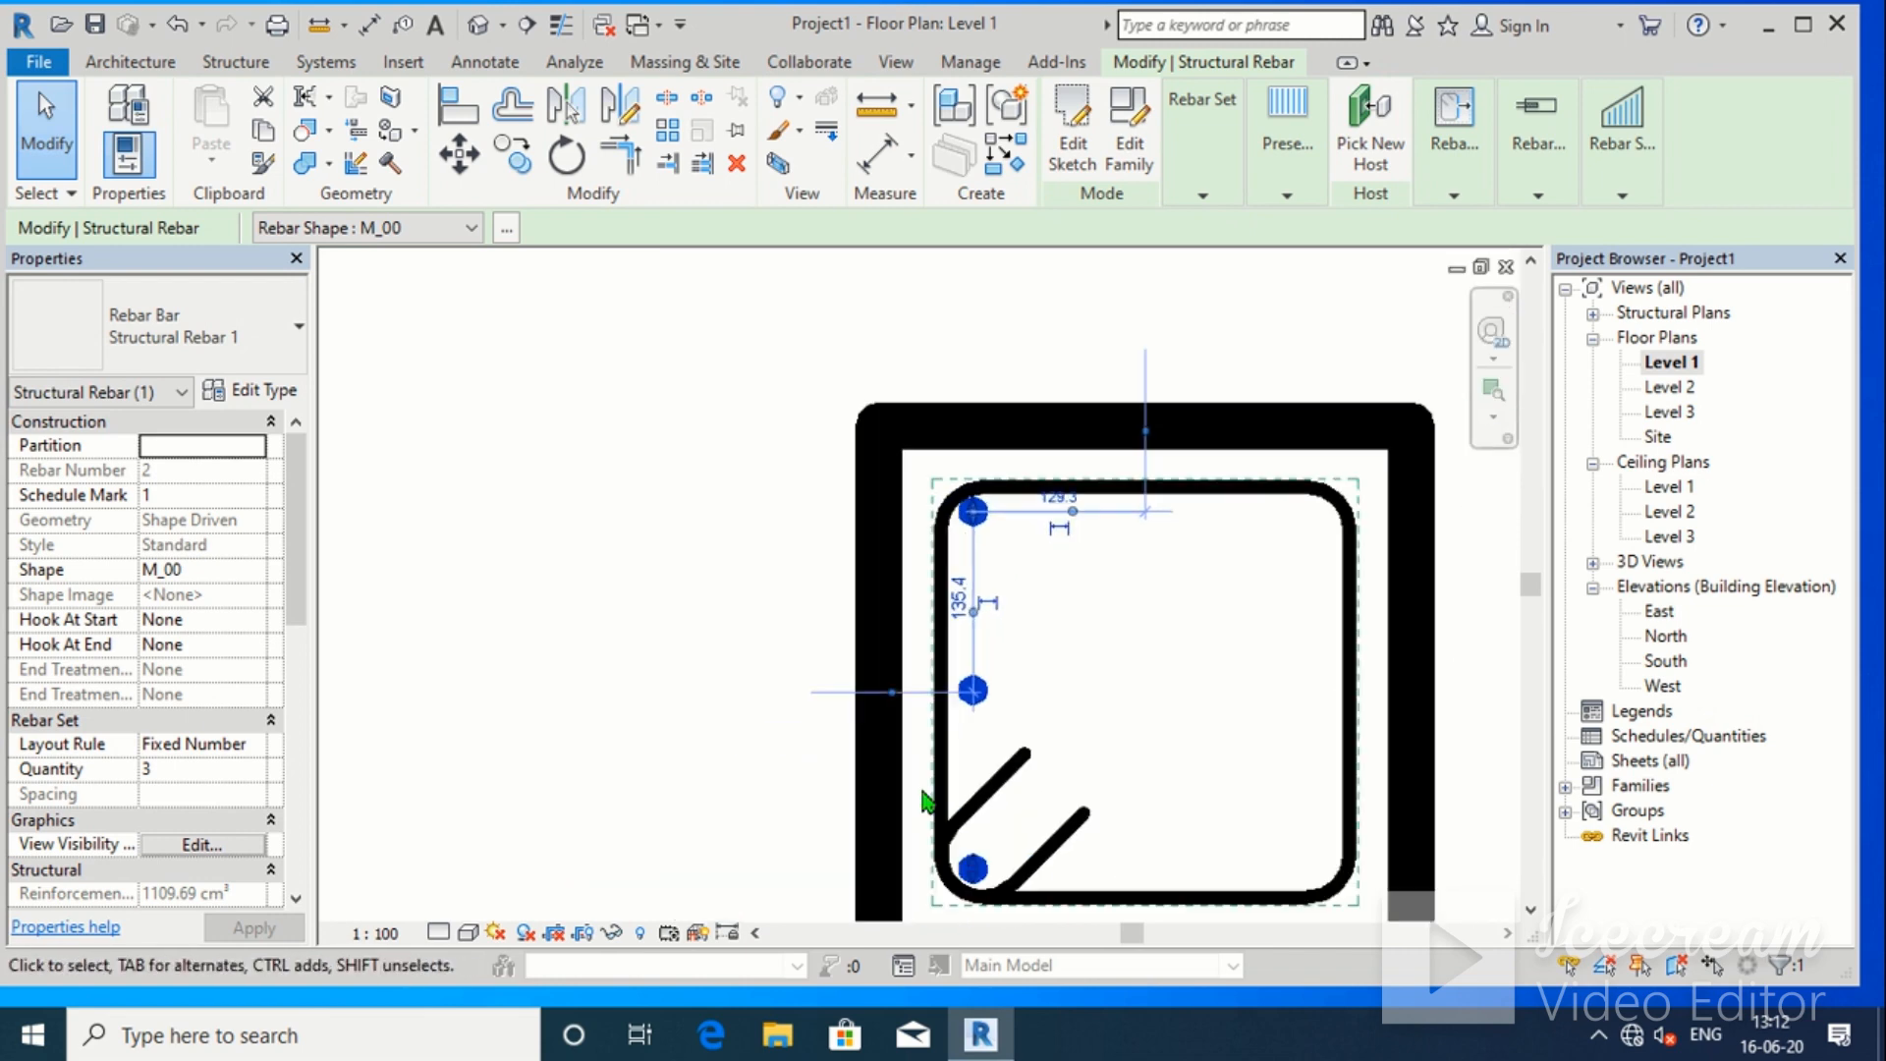
scroll(975, 548, up, 5)
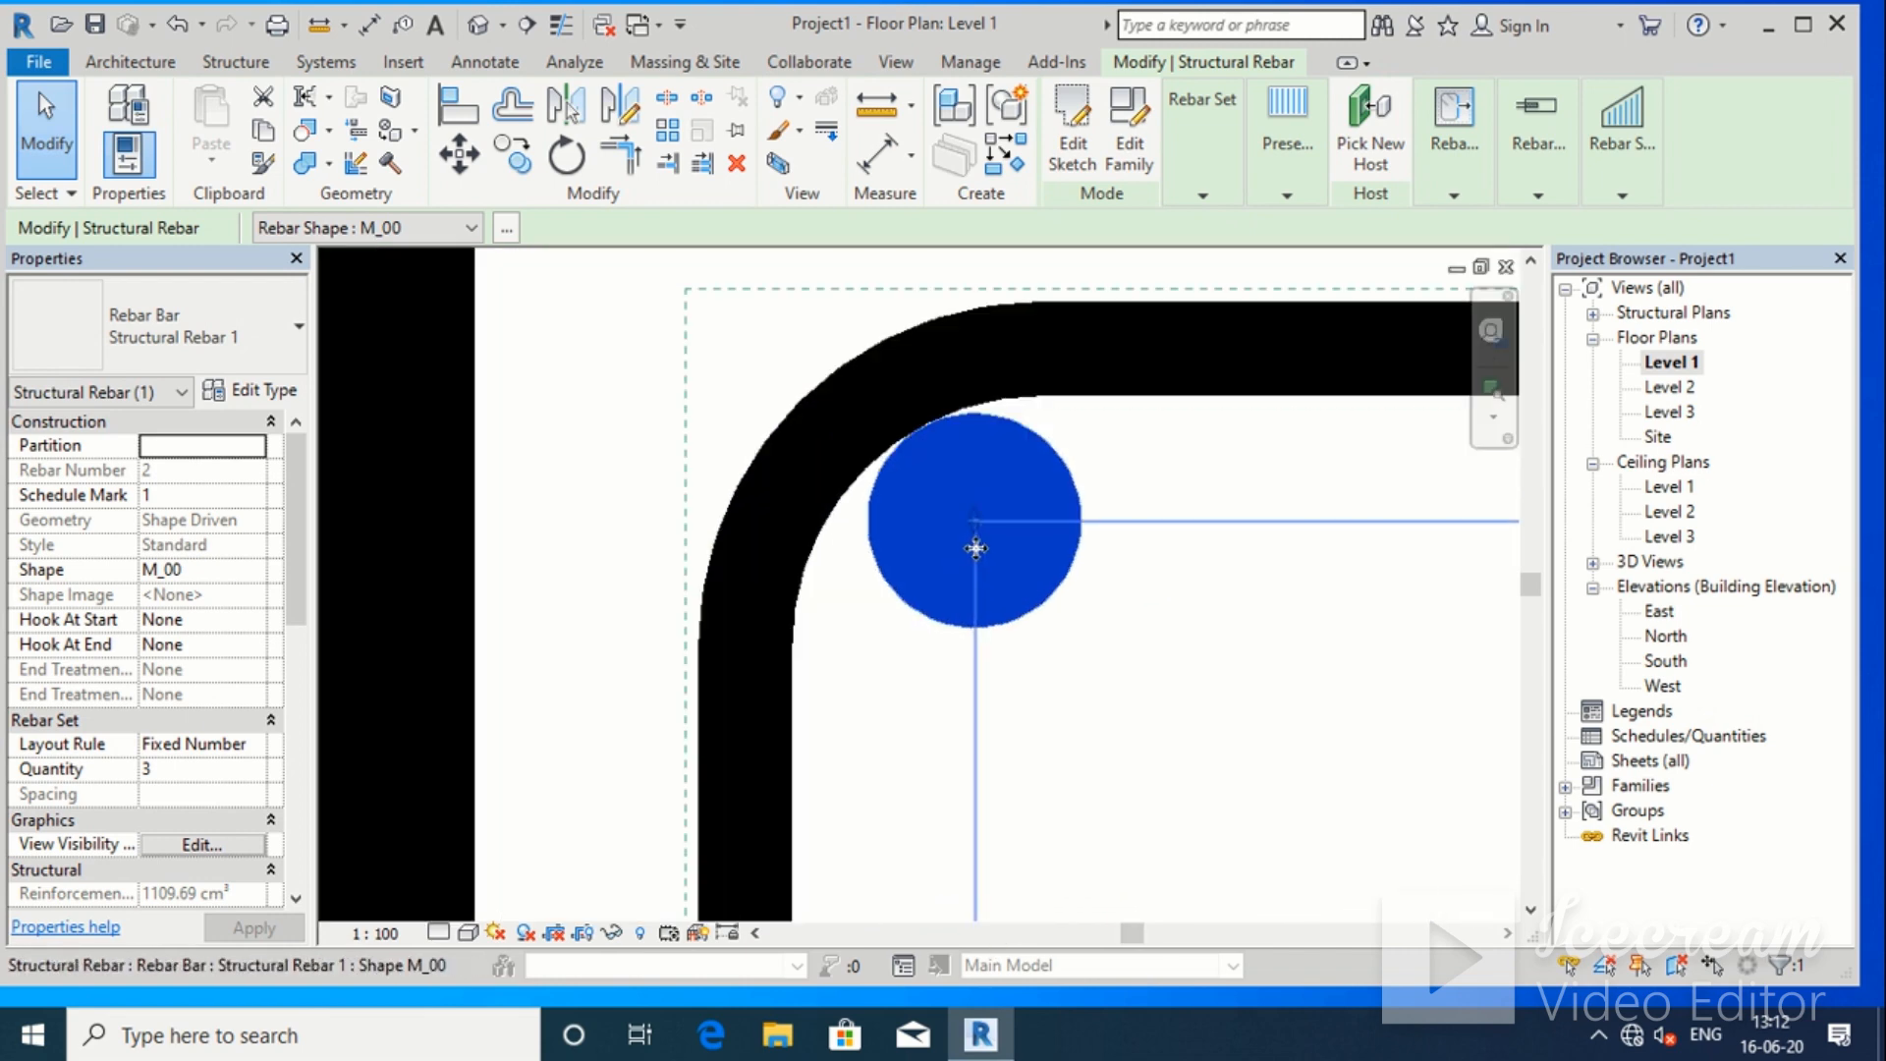
mouse_move(975, 548)
mouse_down()
mouse_move(970, 523)
mouse_move(973, 540)
mouse_up()
click(1104, 398)
scroll(1108, 432, down, 6)
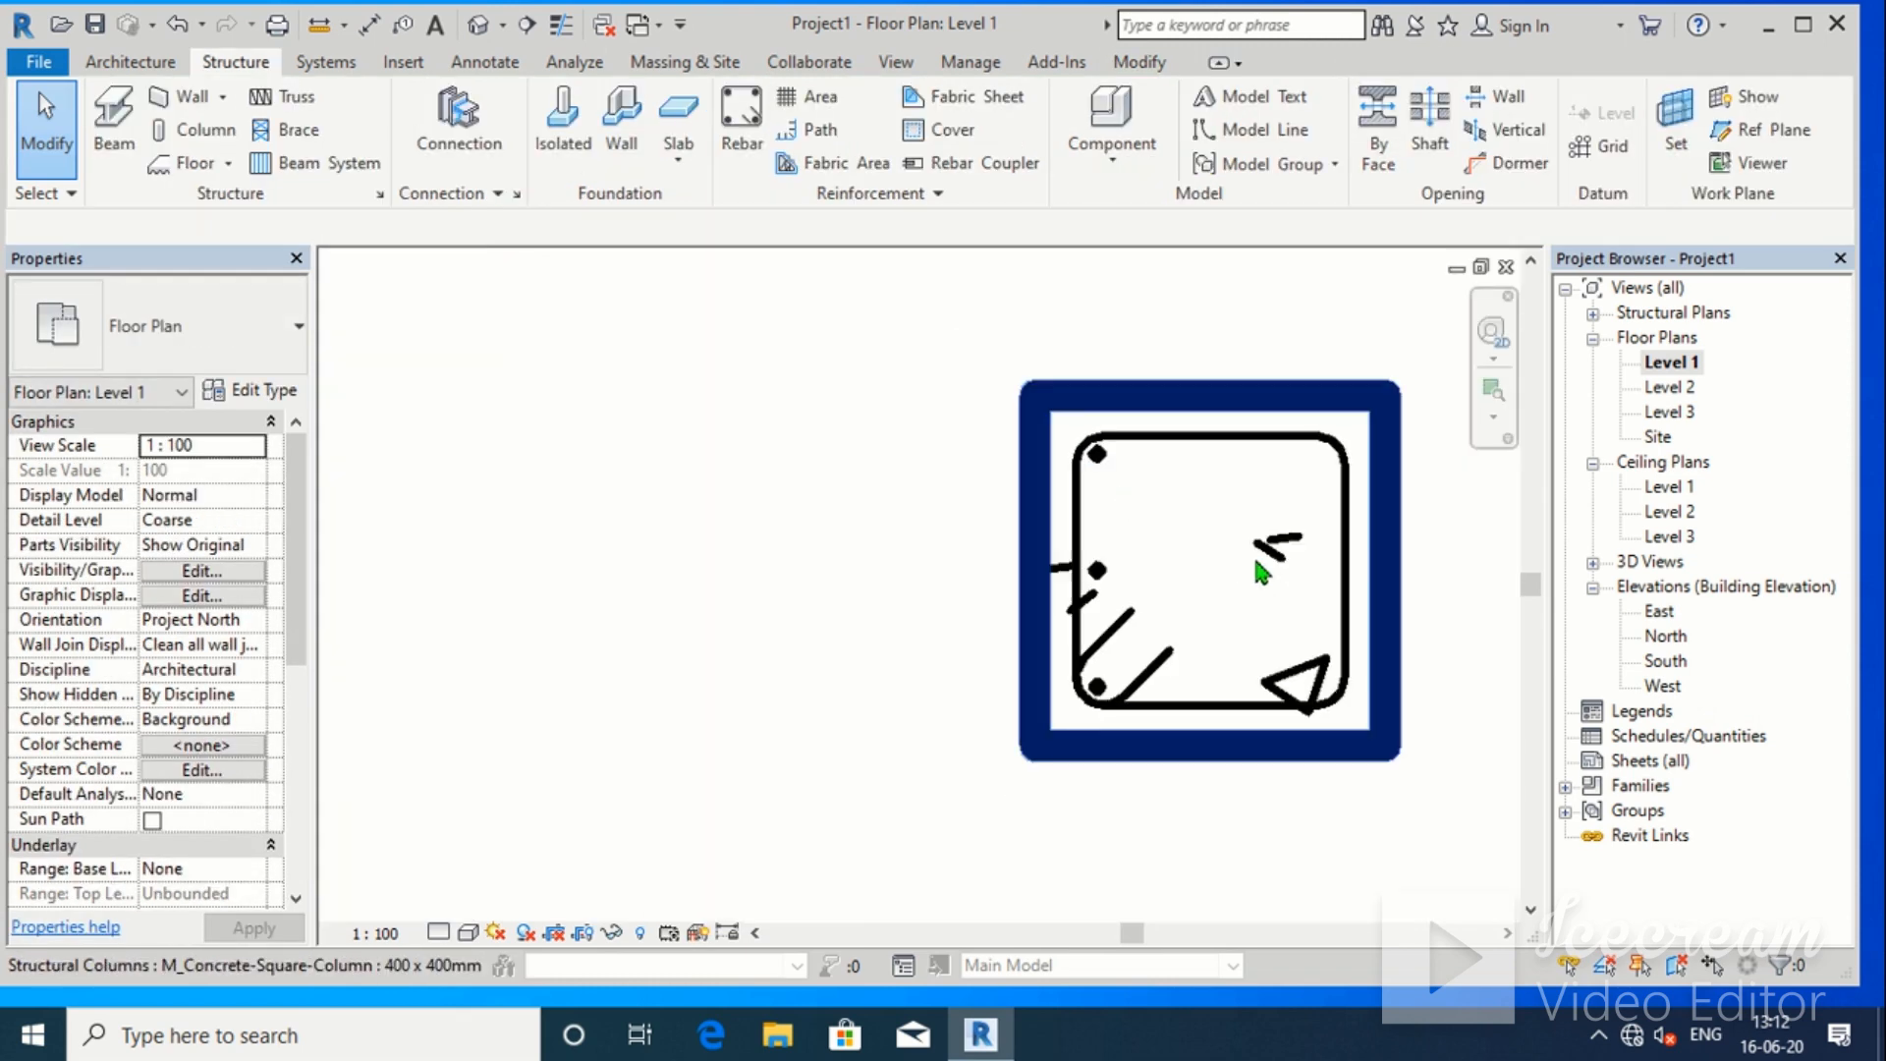
Mirror a copy of the three-bar M_00 set about the column's Center (Left/Right) reference
middle_drag(1118, 476, 1068, 450)
scroll(1070, 481, up, 1)
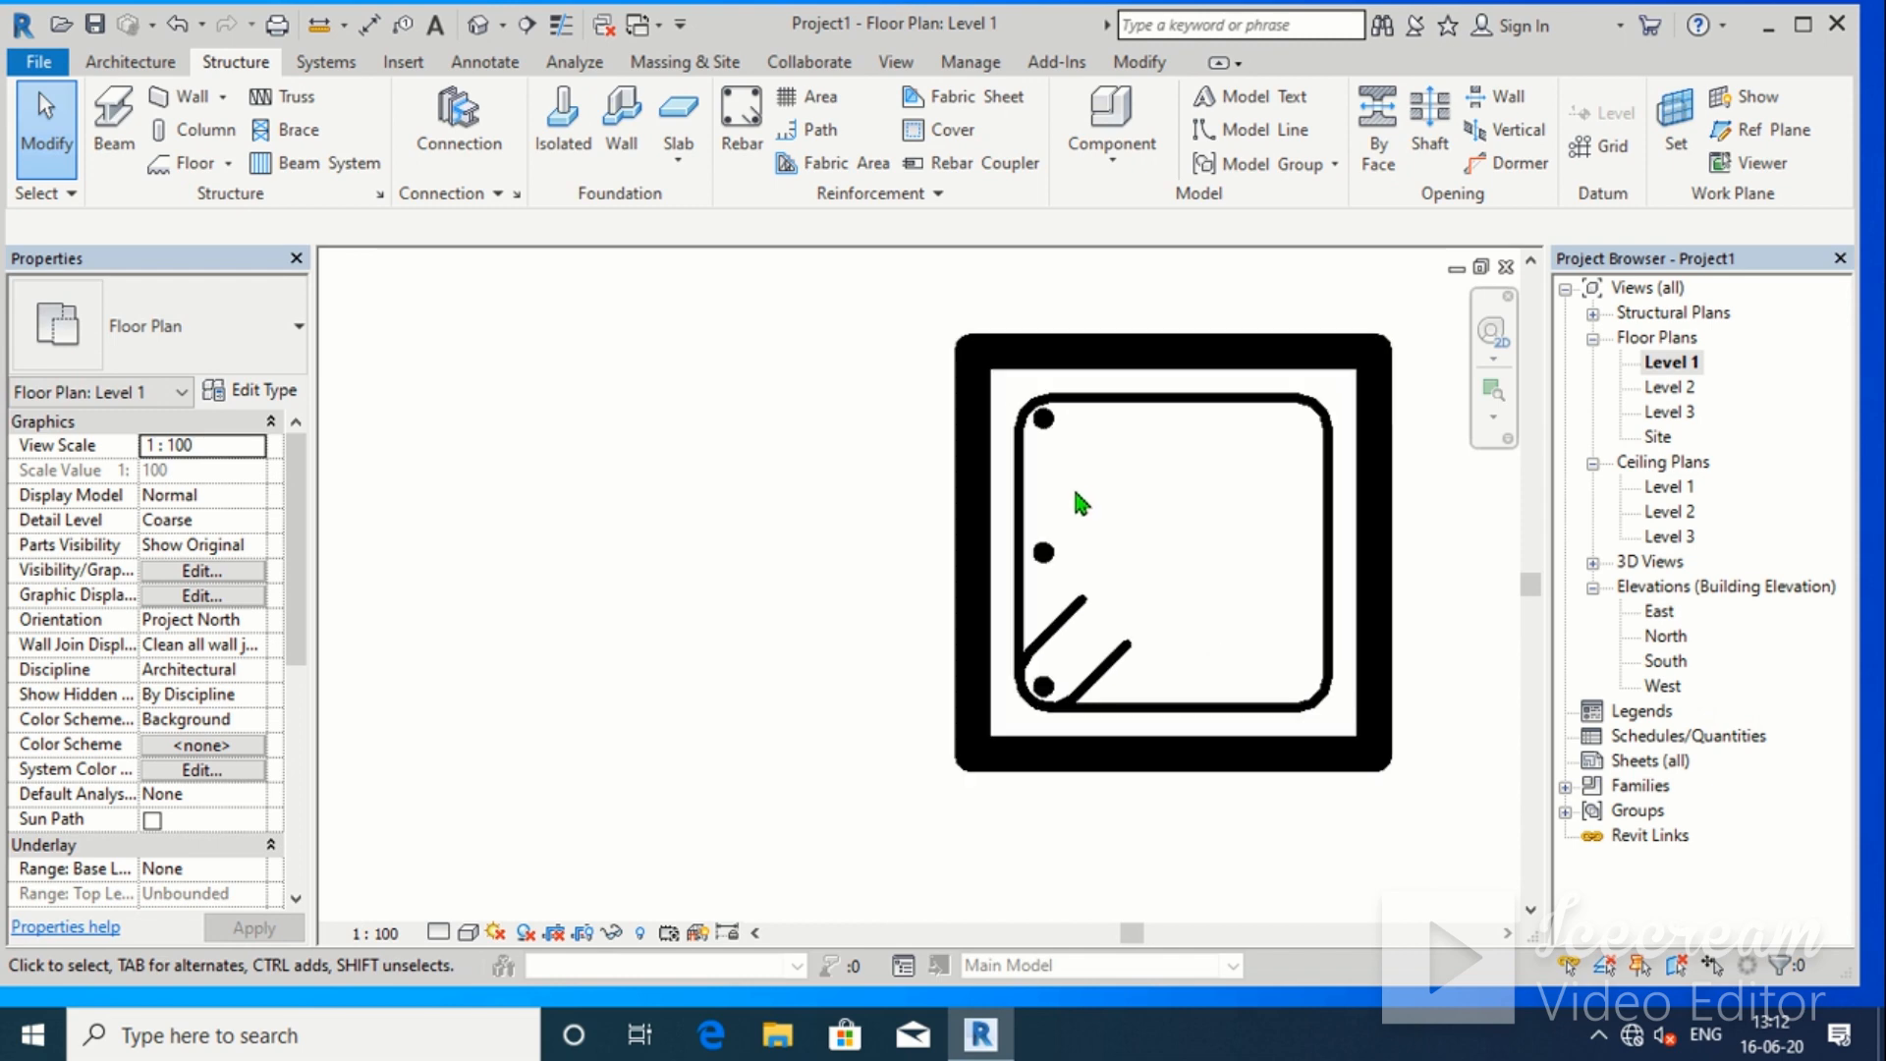
click(1045, 422)
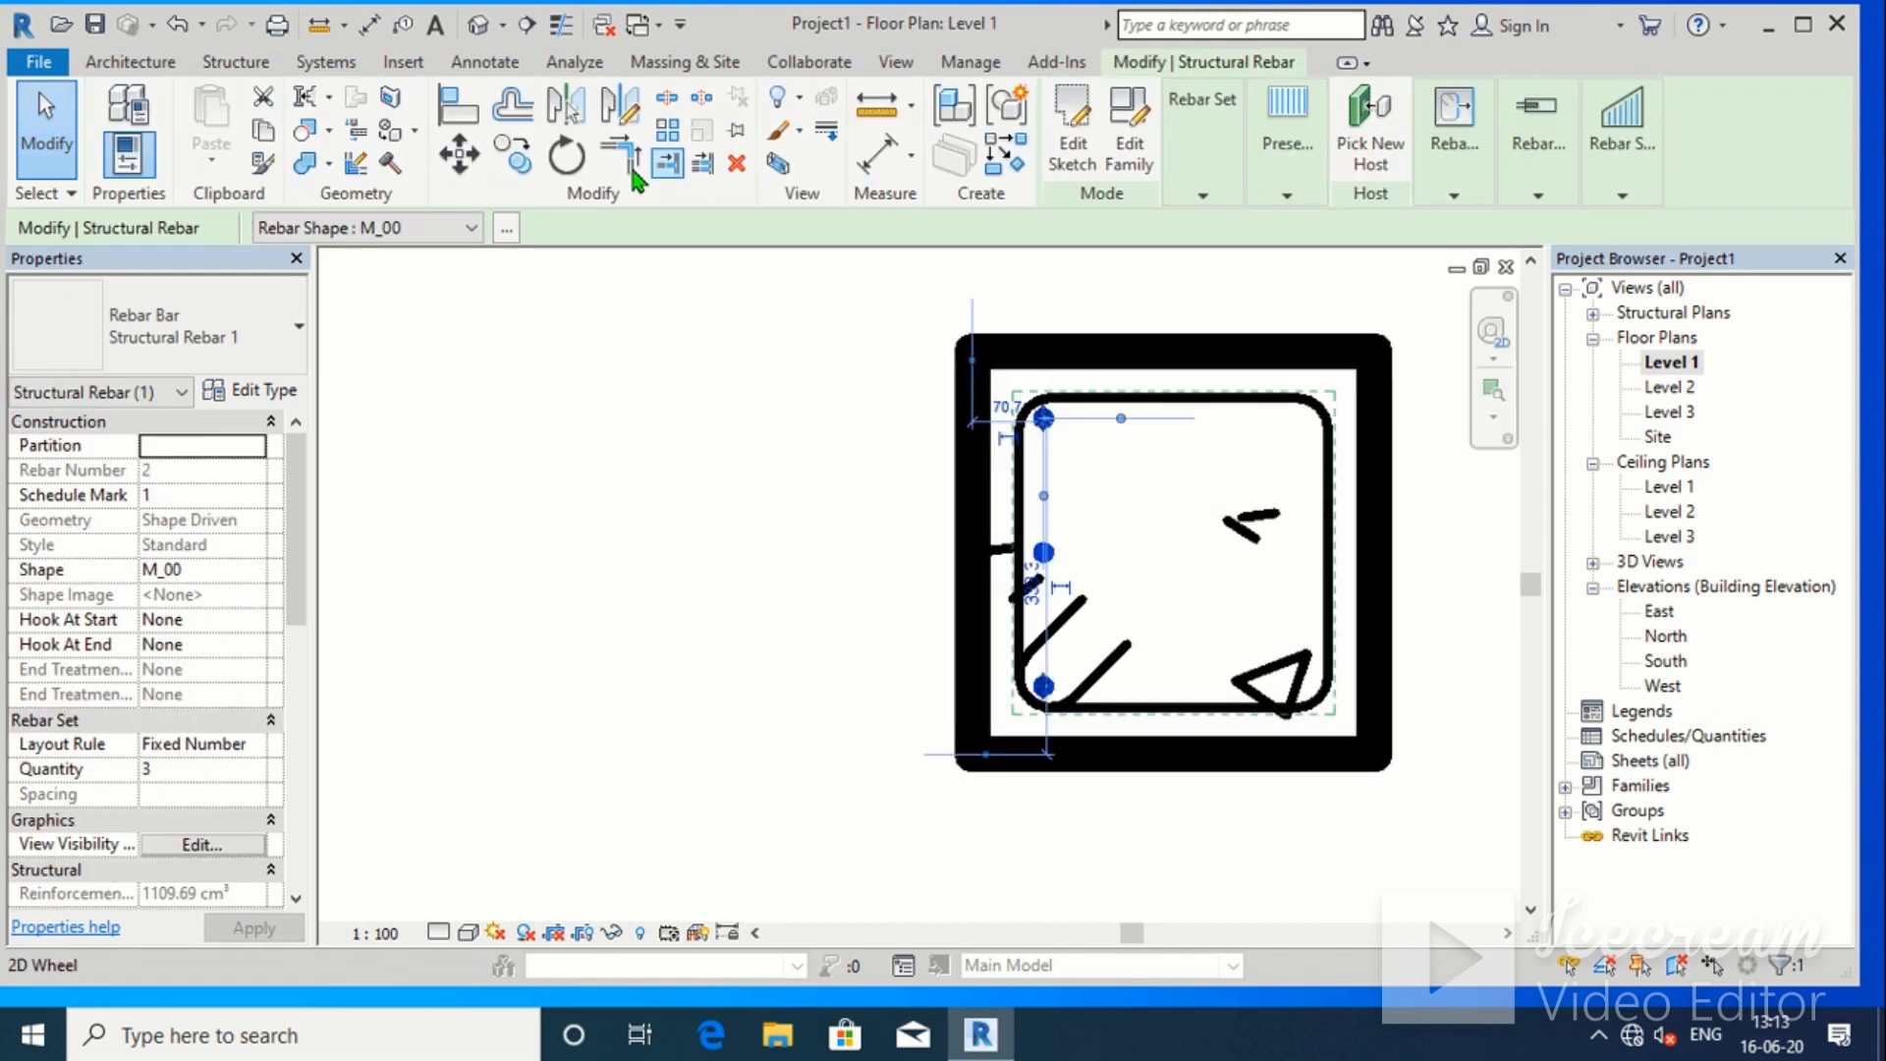
click(570, 106)
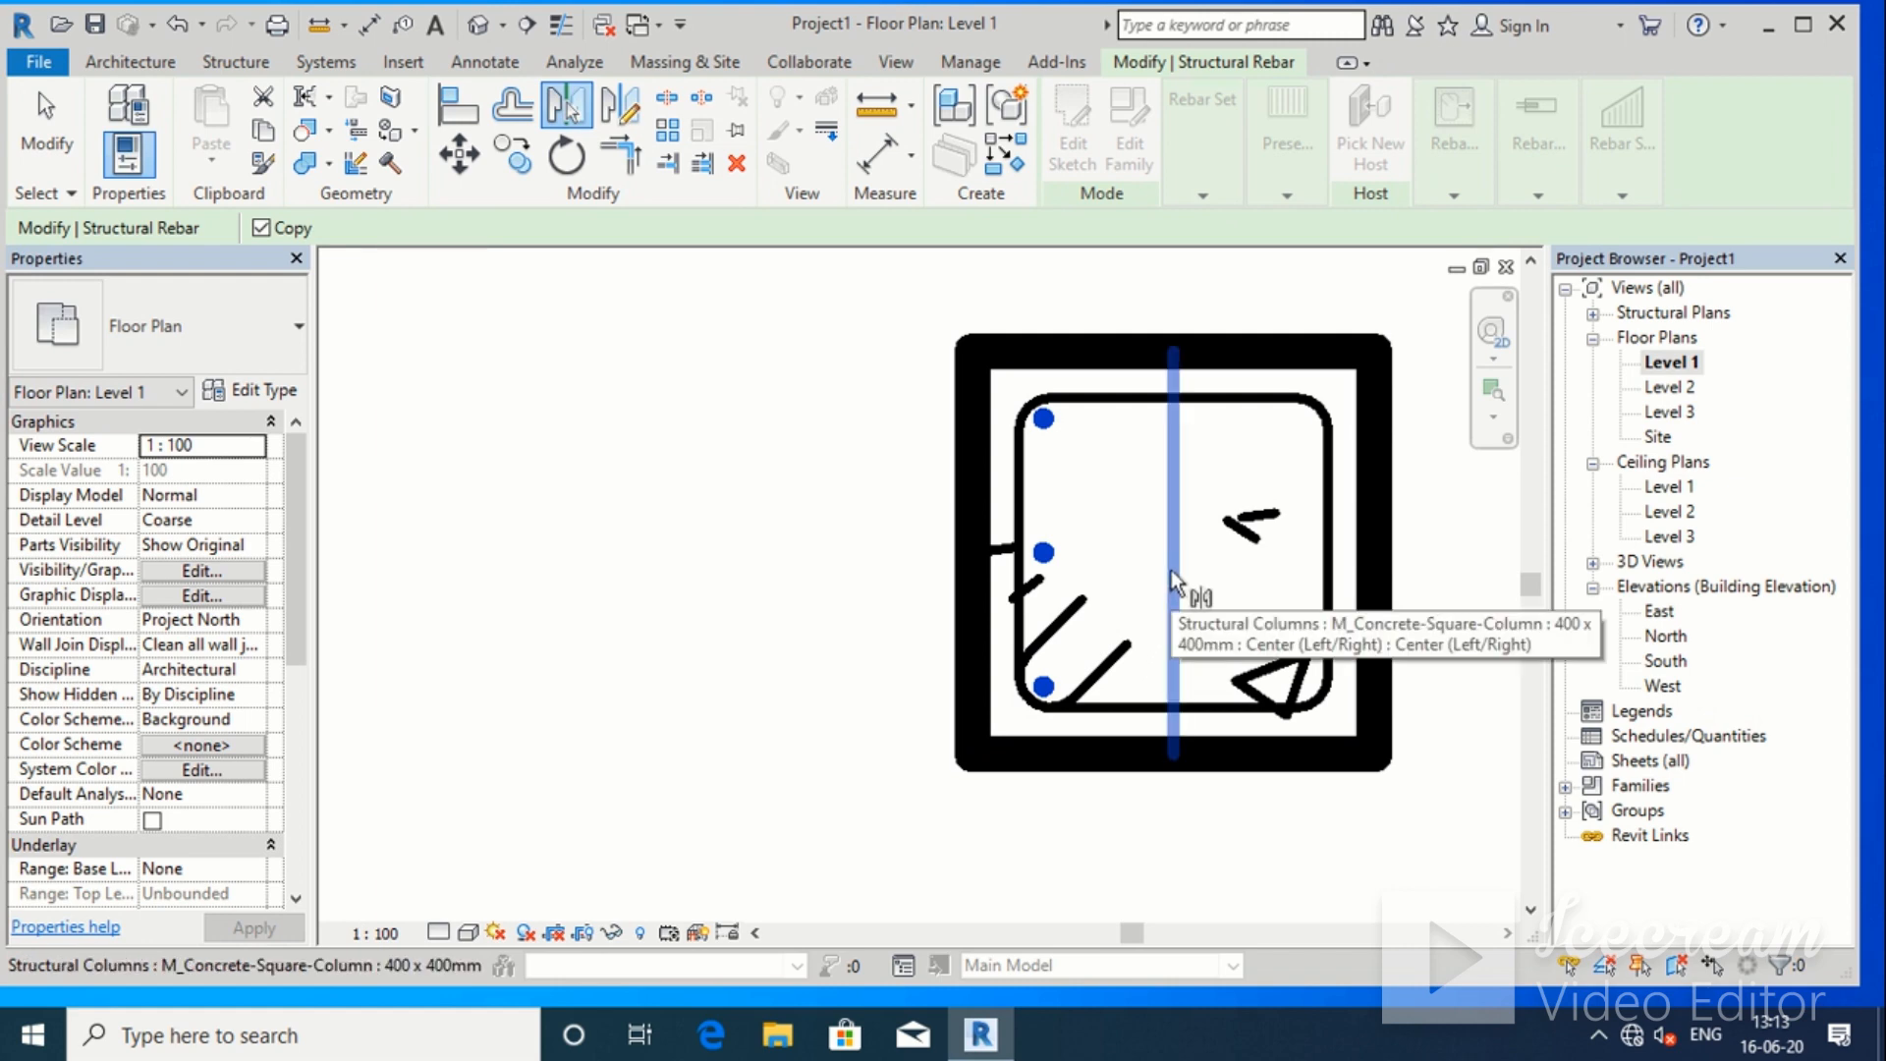
click(1173, 582)
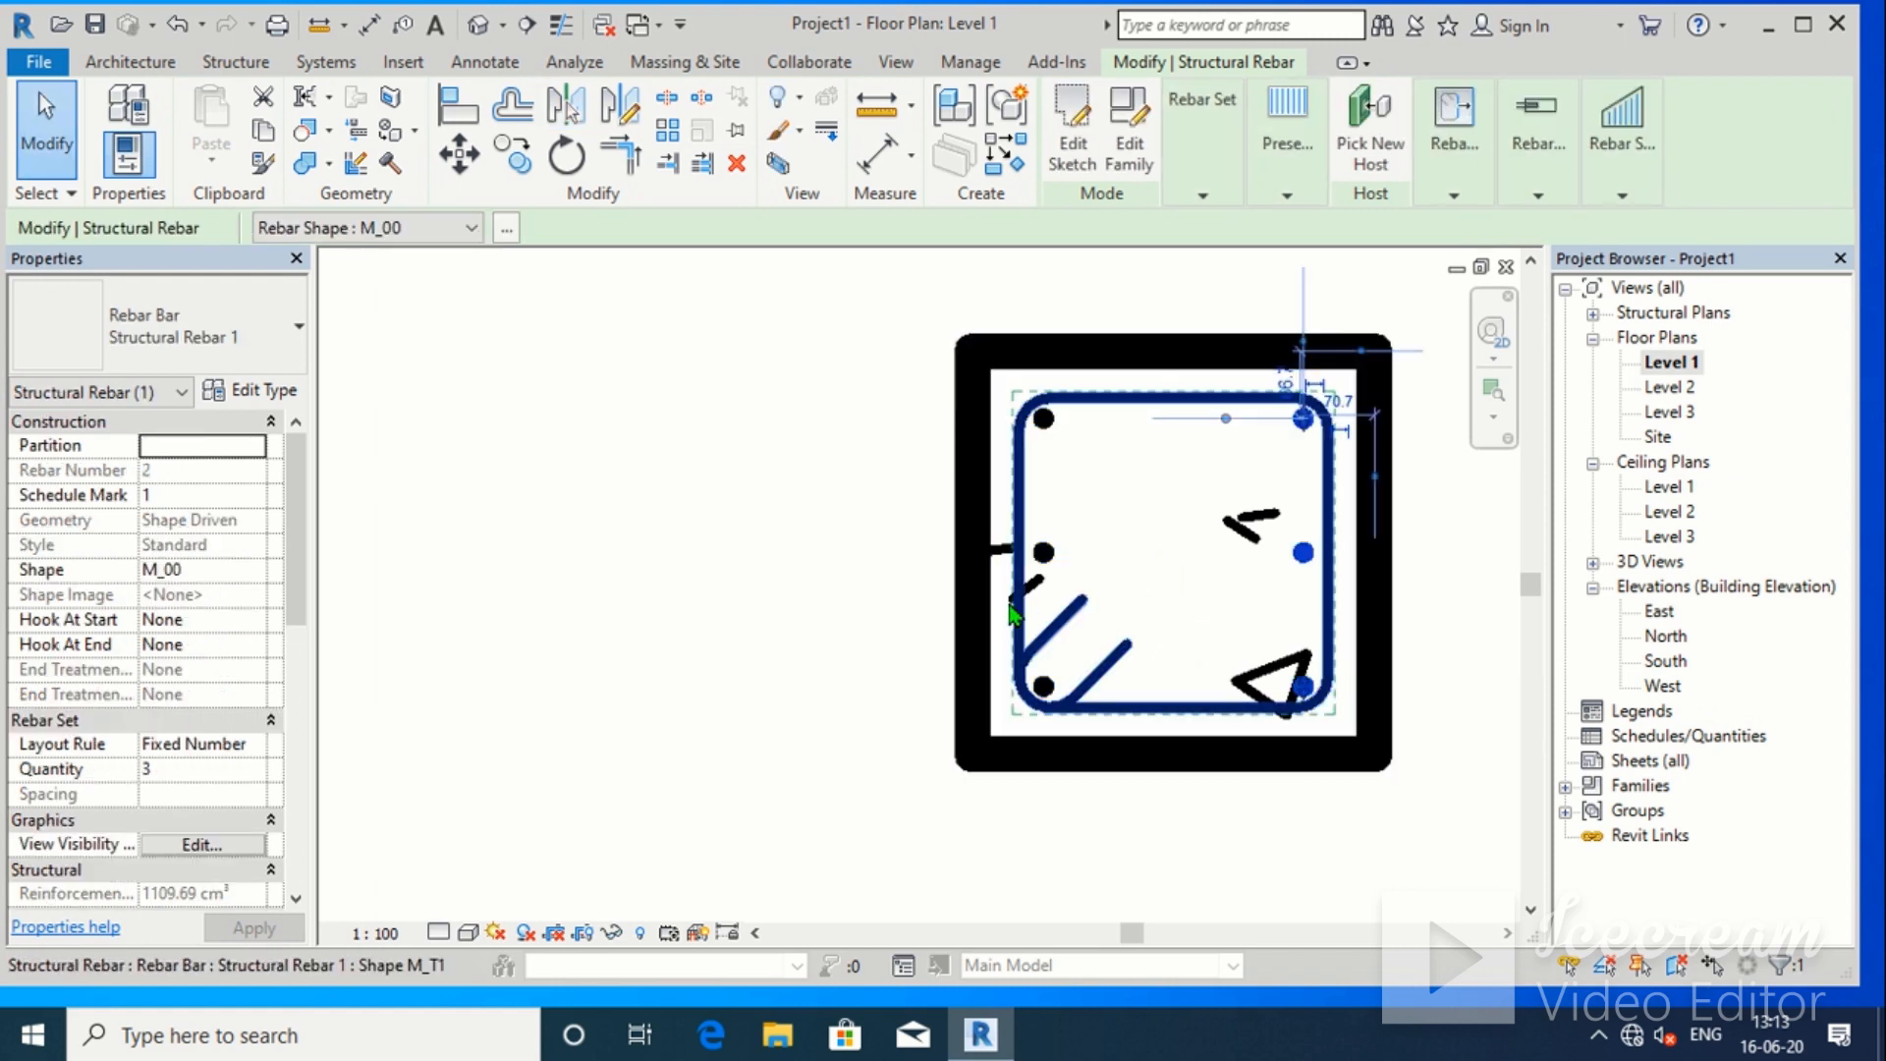
key(Escape)
Place a single M_00 bar inside the tie's top side, about 196 mm from the column's right face and 65 mm from its top face
scroll(1405, 546, down, 2)
middle_drag(1404, 546, 1143, 439)
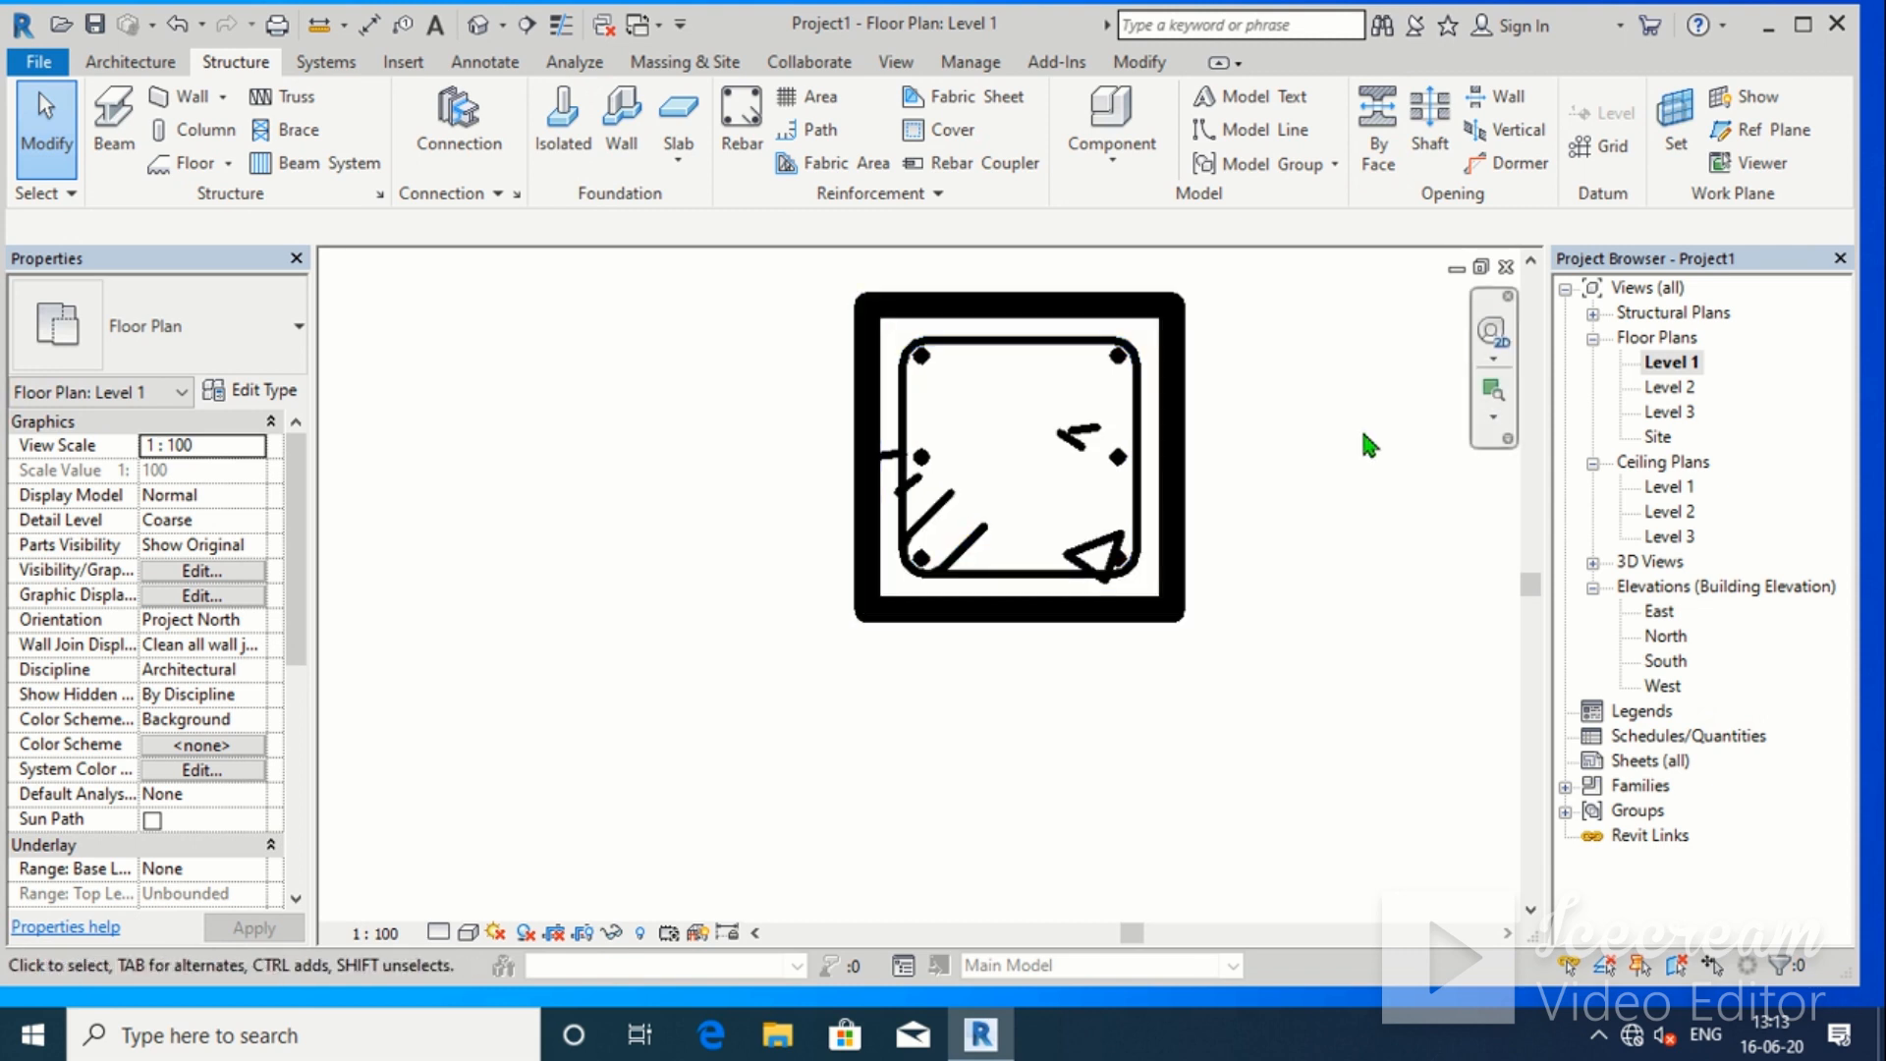
scroll(1128, 560, up, 4)
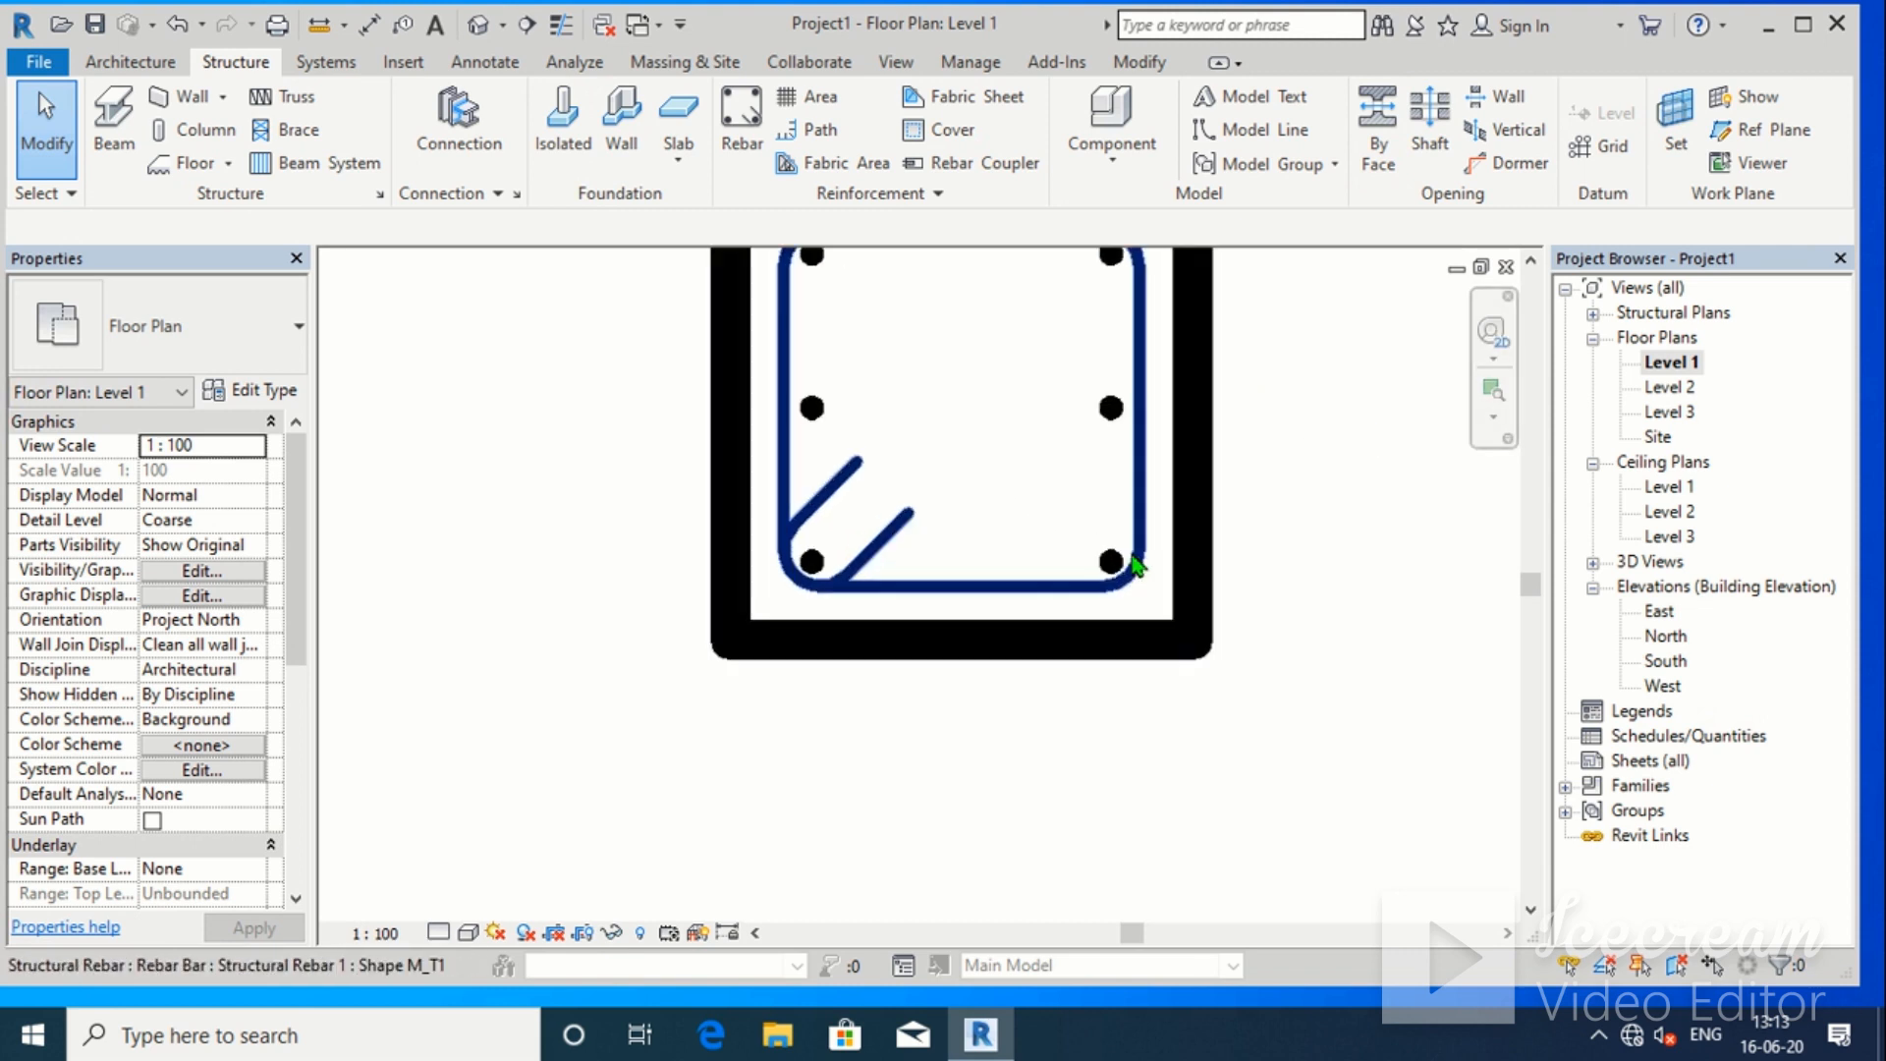
scroll(1128, 560, down, 3)
middle_drag(1129, 560, 1162, 767)
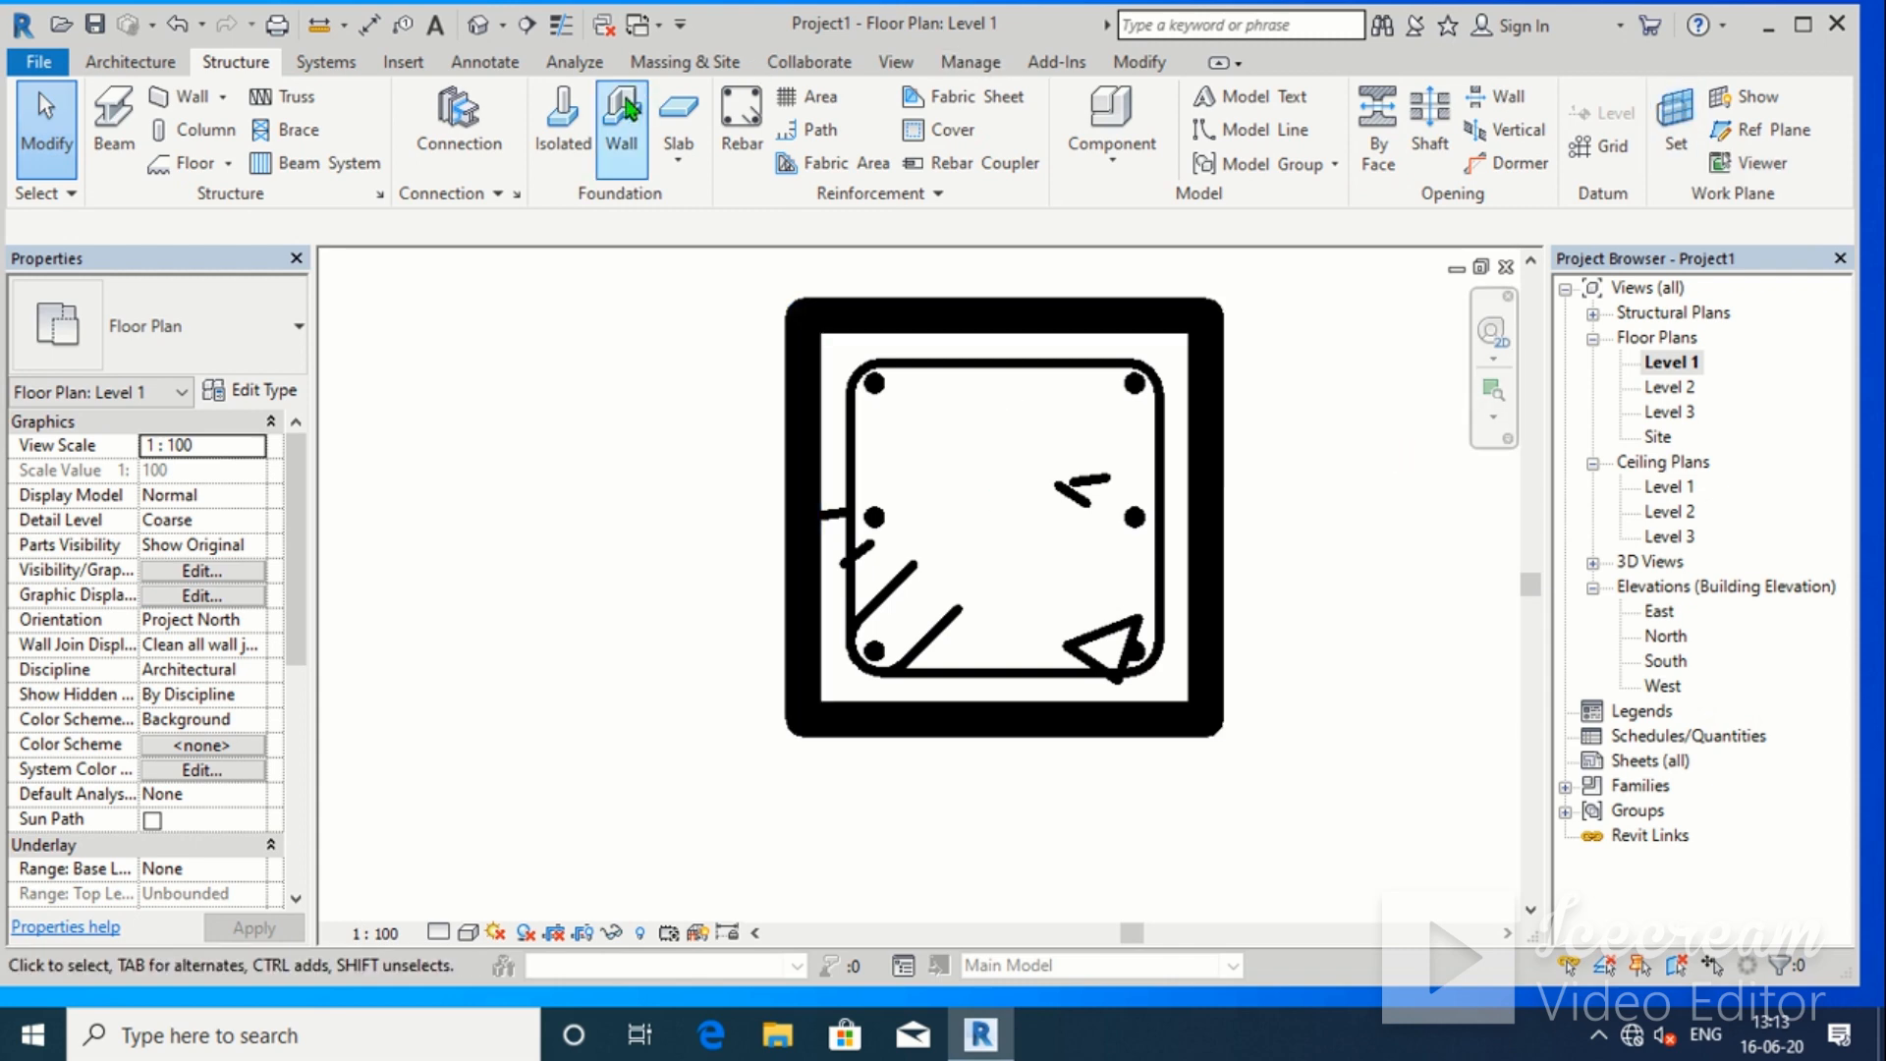
click(742, 118)
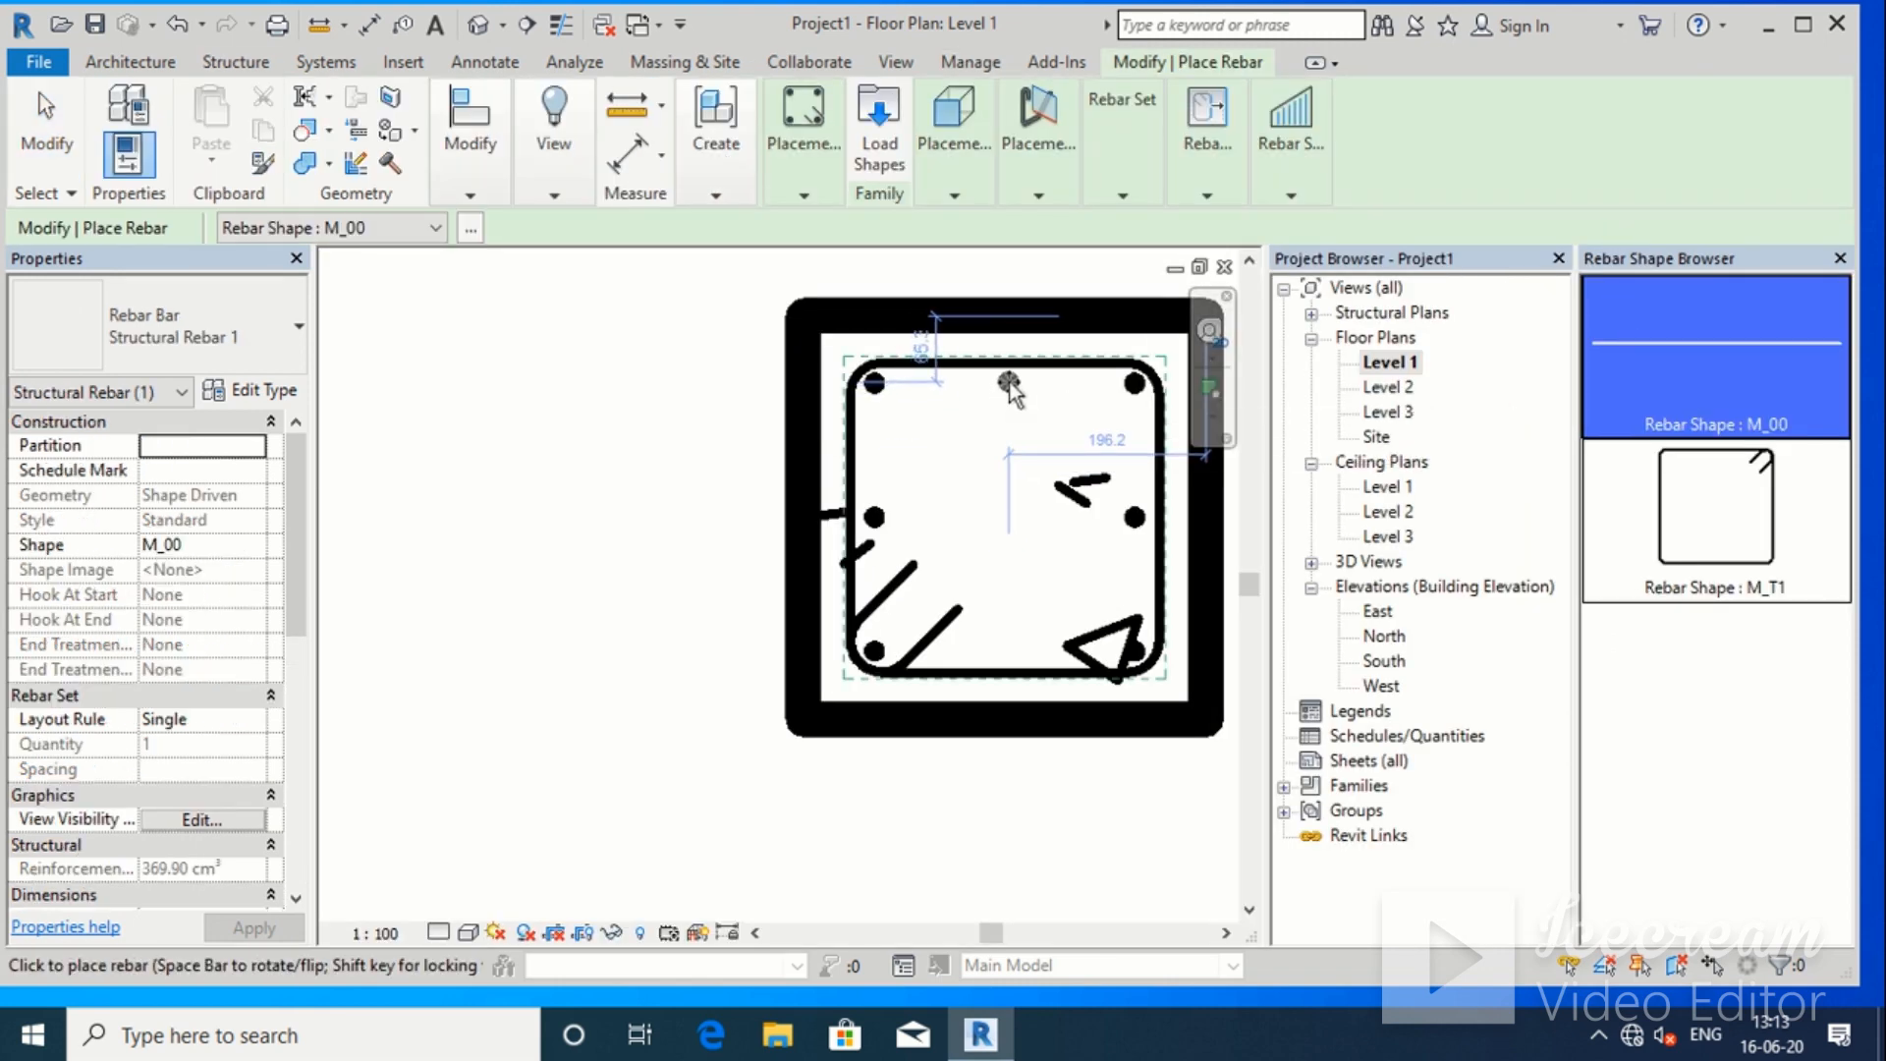
click(1008, 383)
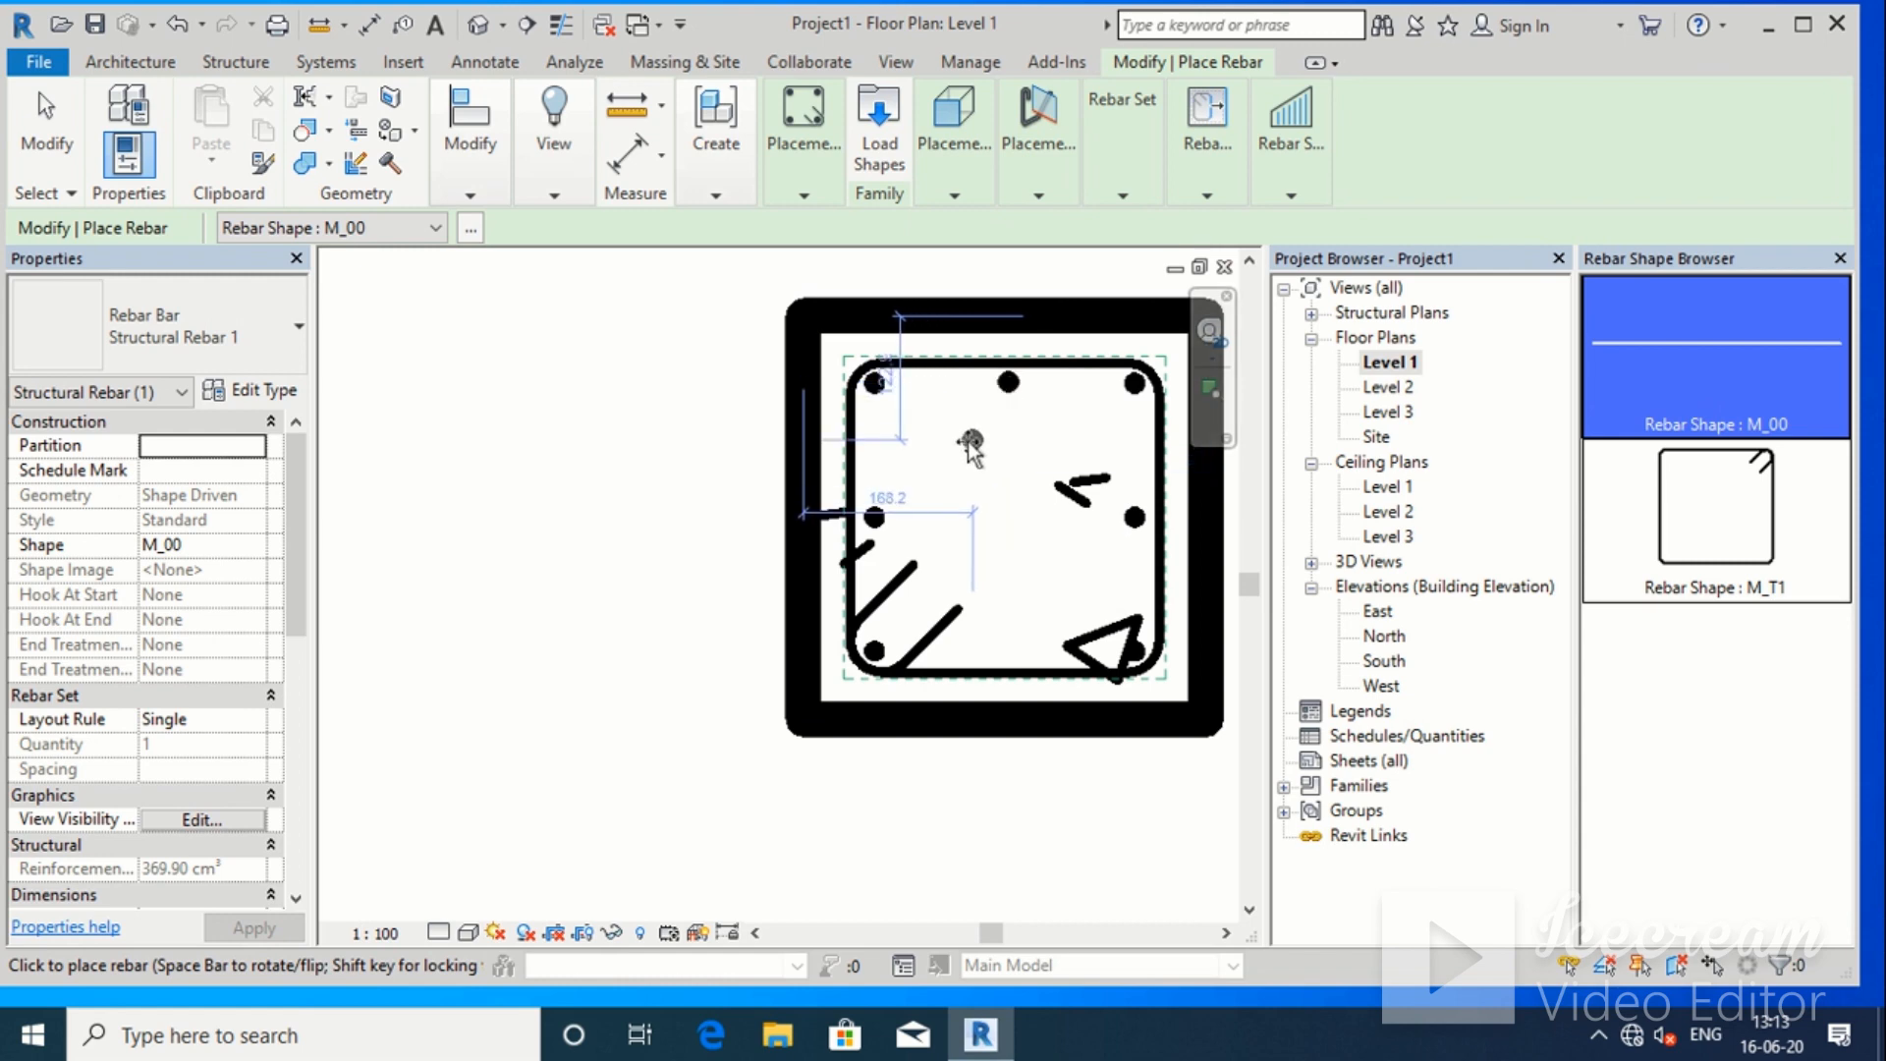
key(Escape)
scroll(1010, 403, up, 1)
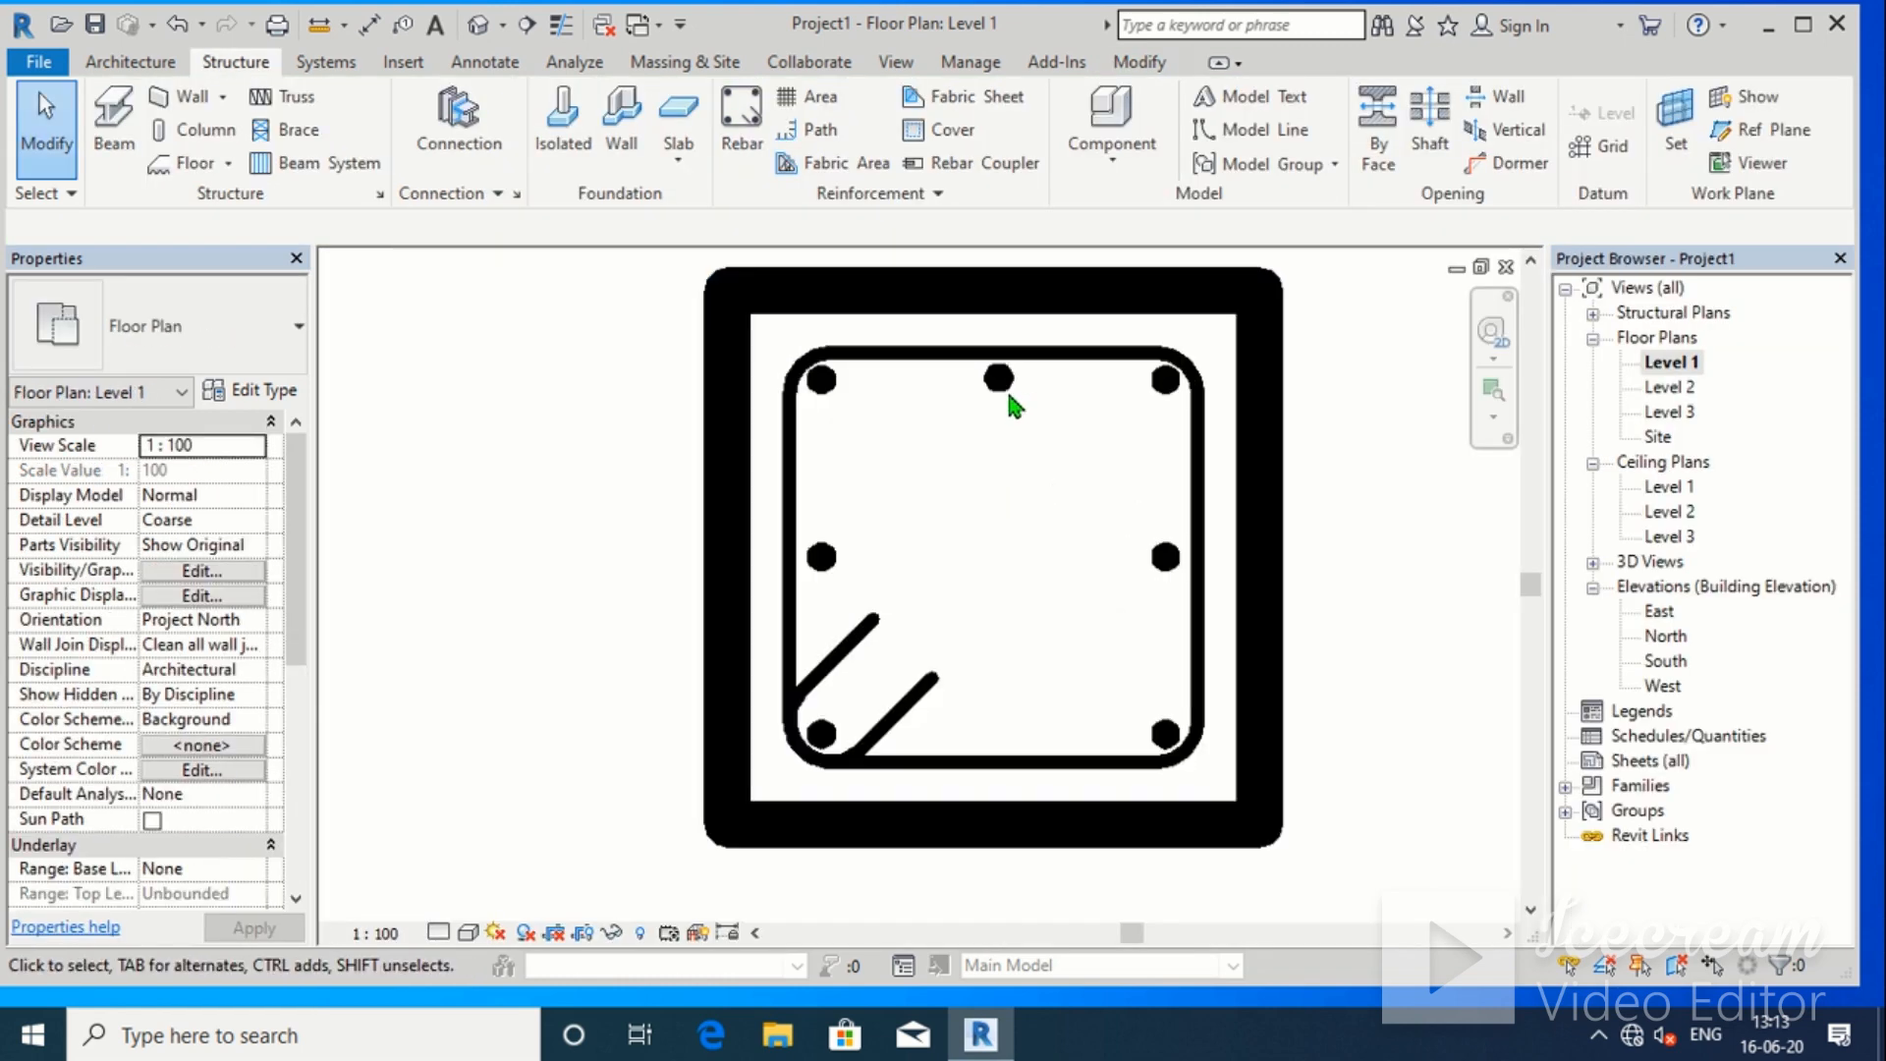
click(1006, 406)
scroll(1007, 403, up, 1)
key(Escape)
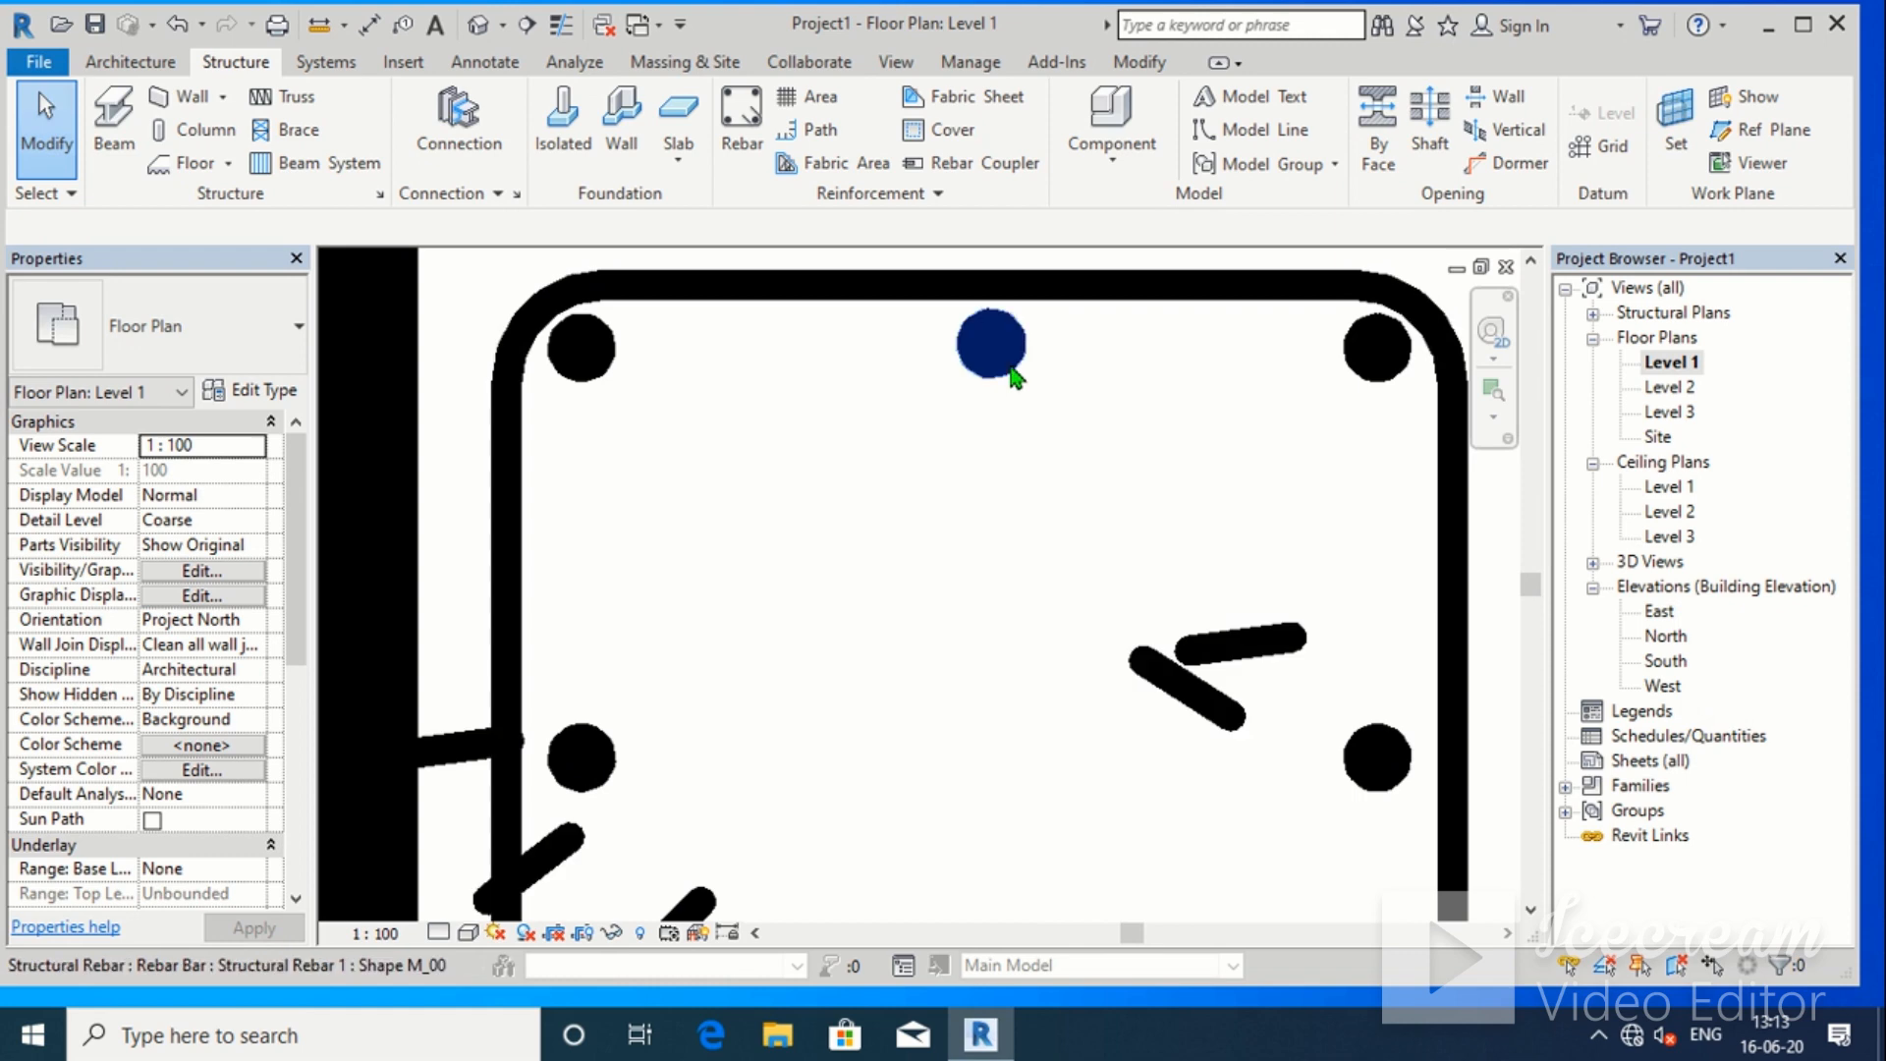
click(1004, 361)
scroll(1012, 383, down, 1)
scroll(1015, 385, down, 1)
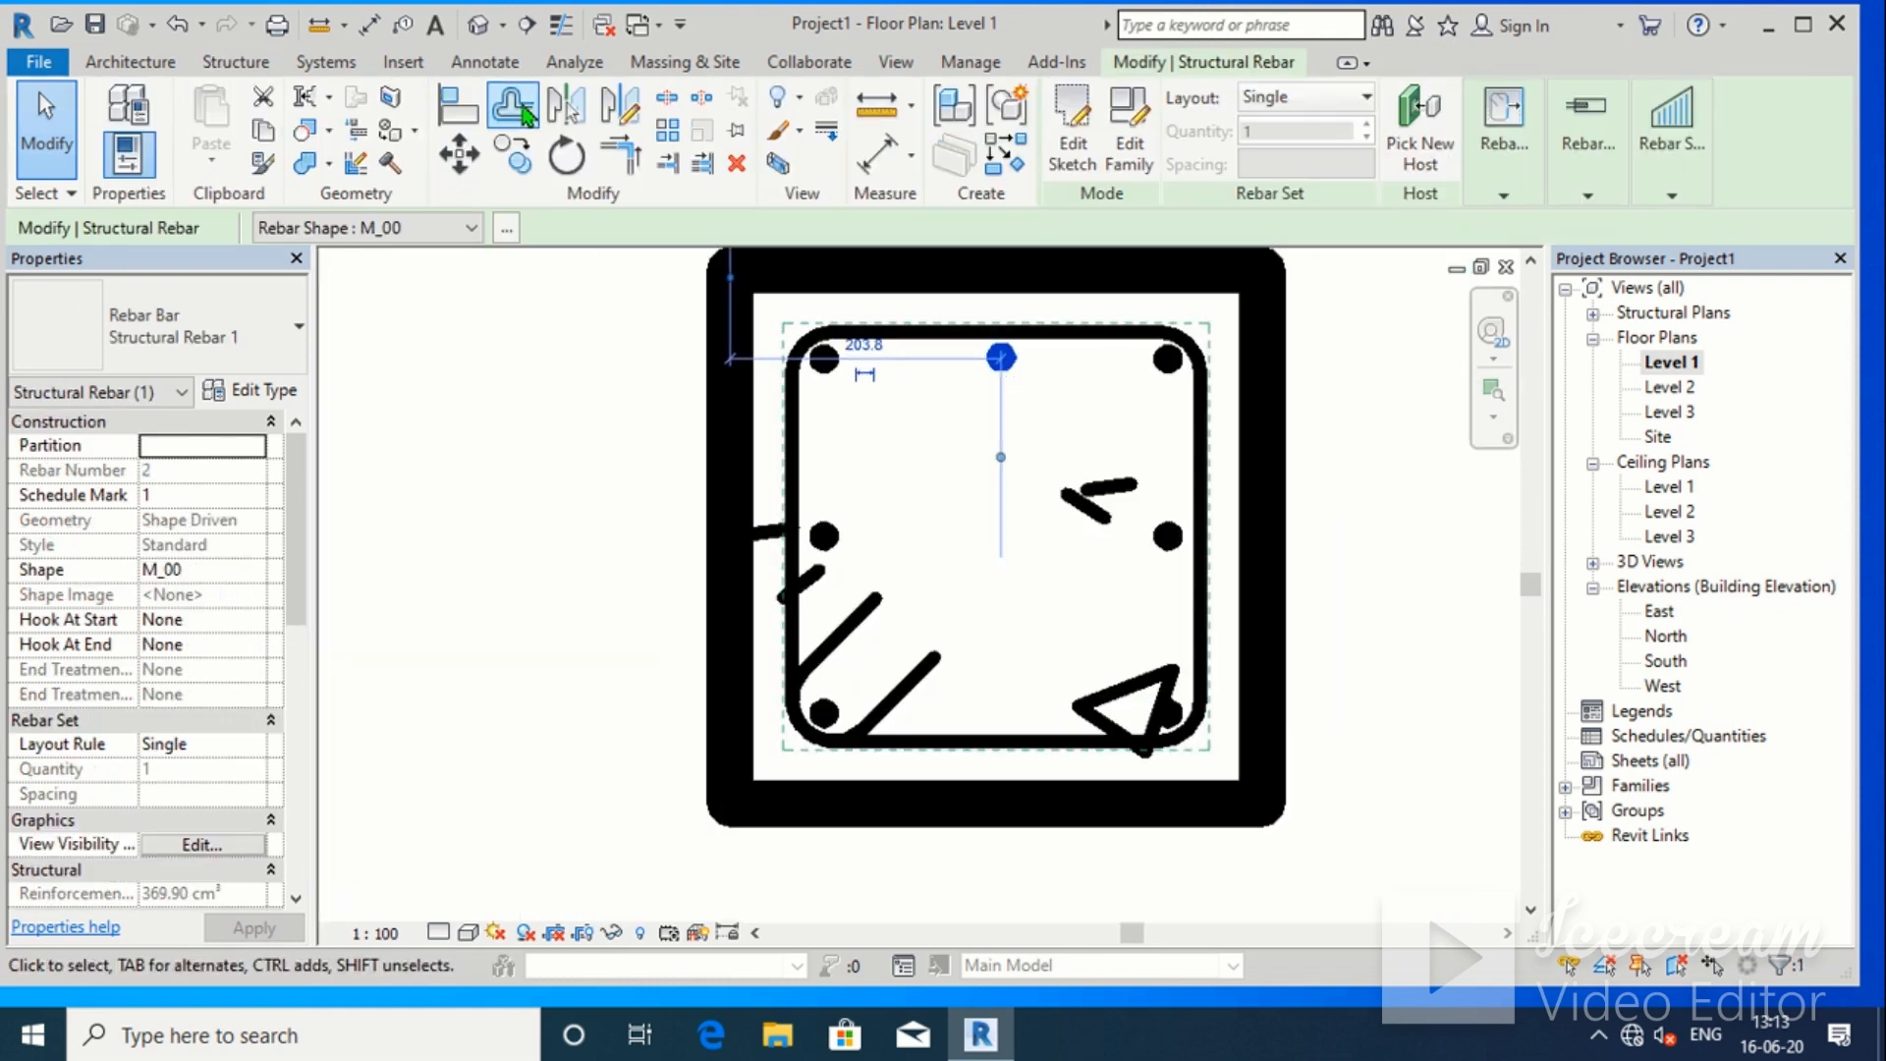
click(524, 113)
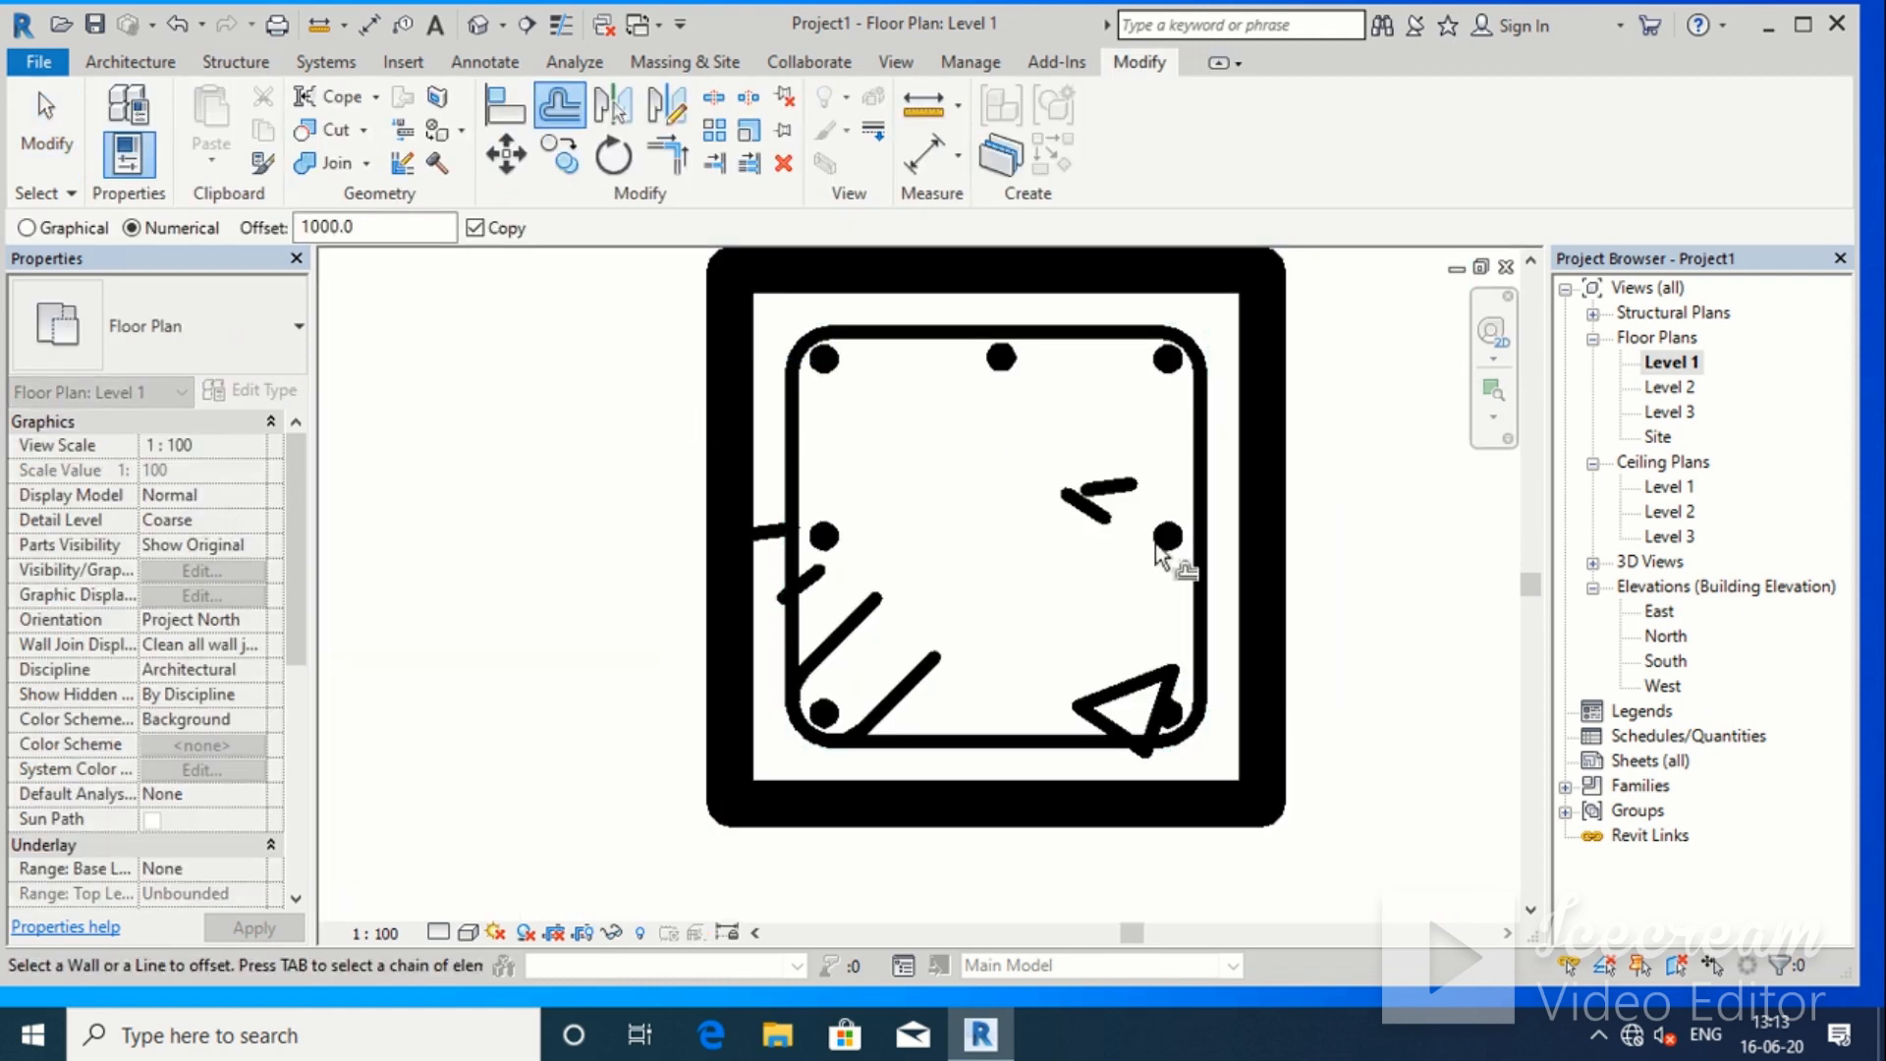
scroll(993, 523, down, 2)
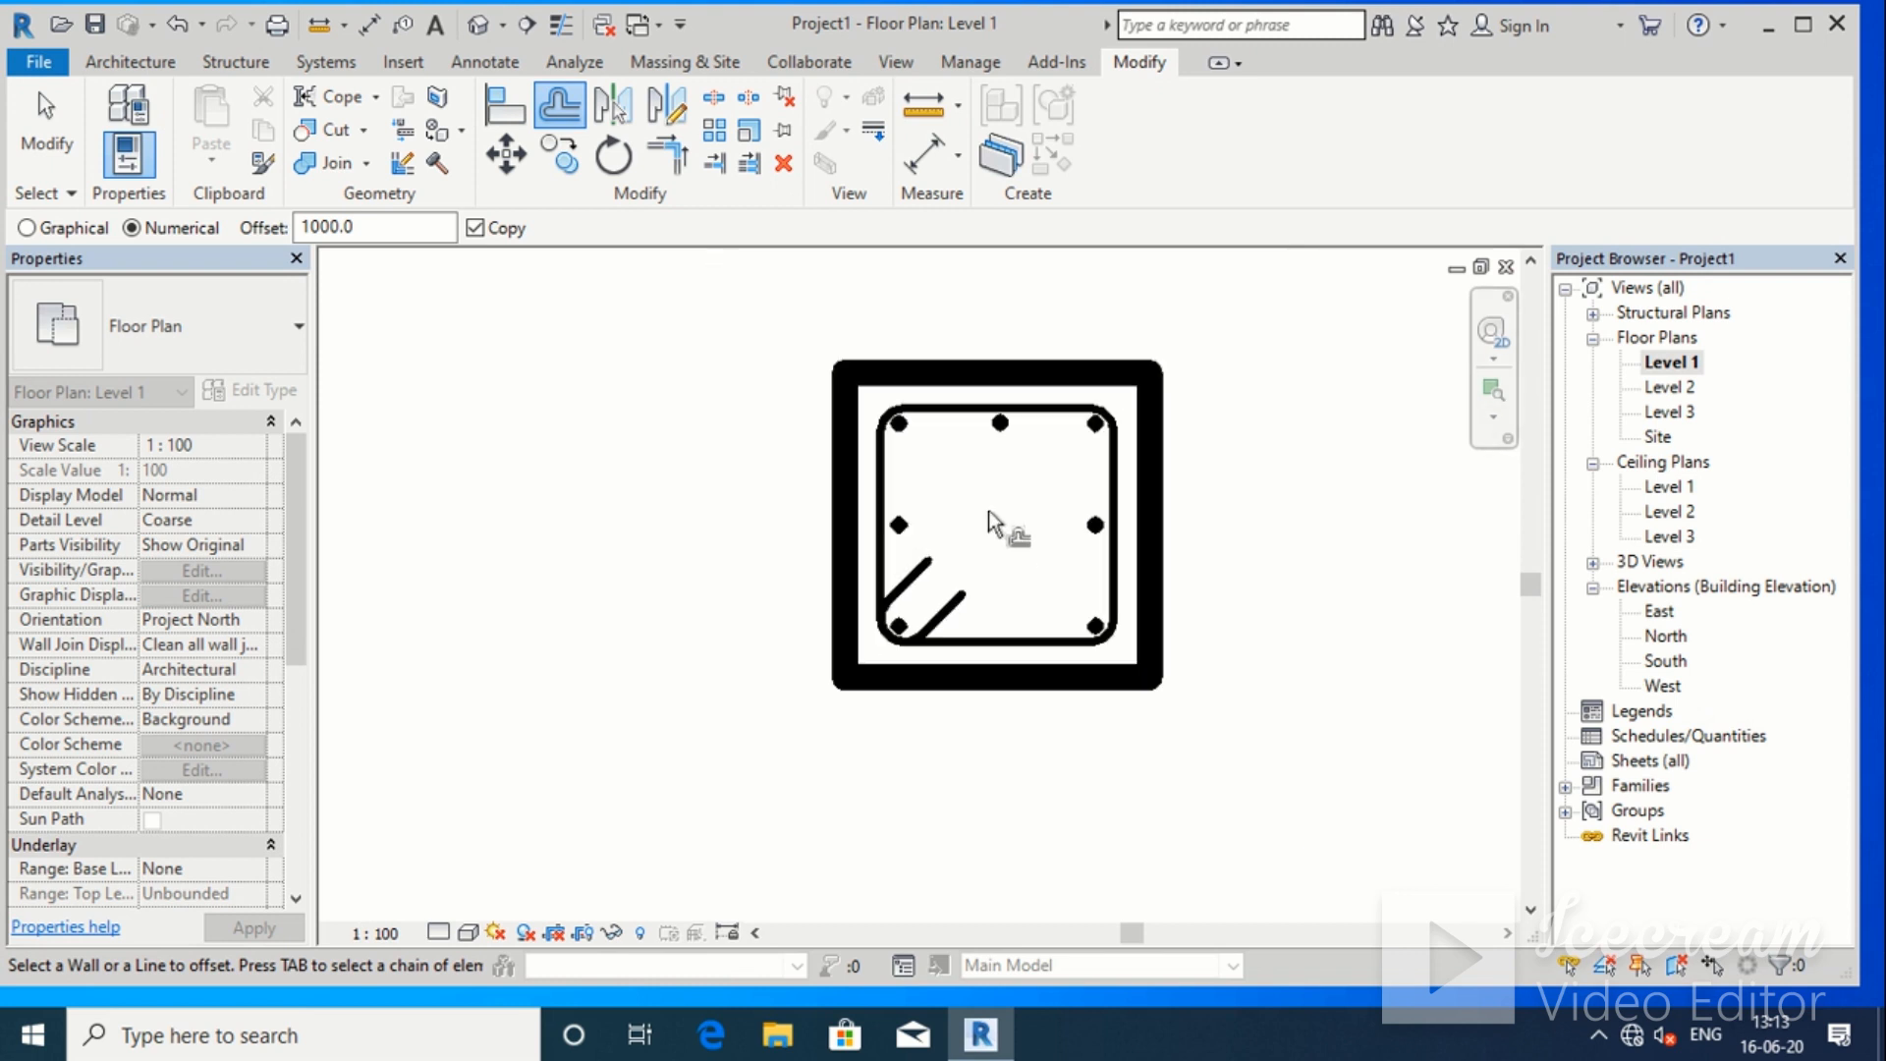
scroll(1226, 574, up, 3)
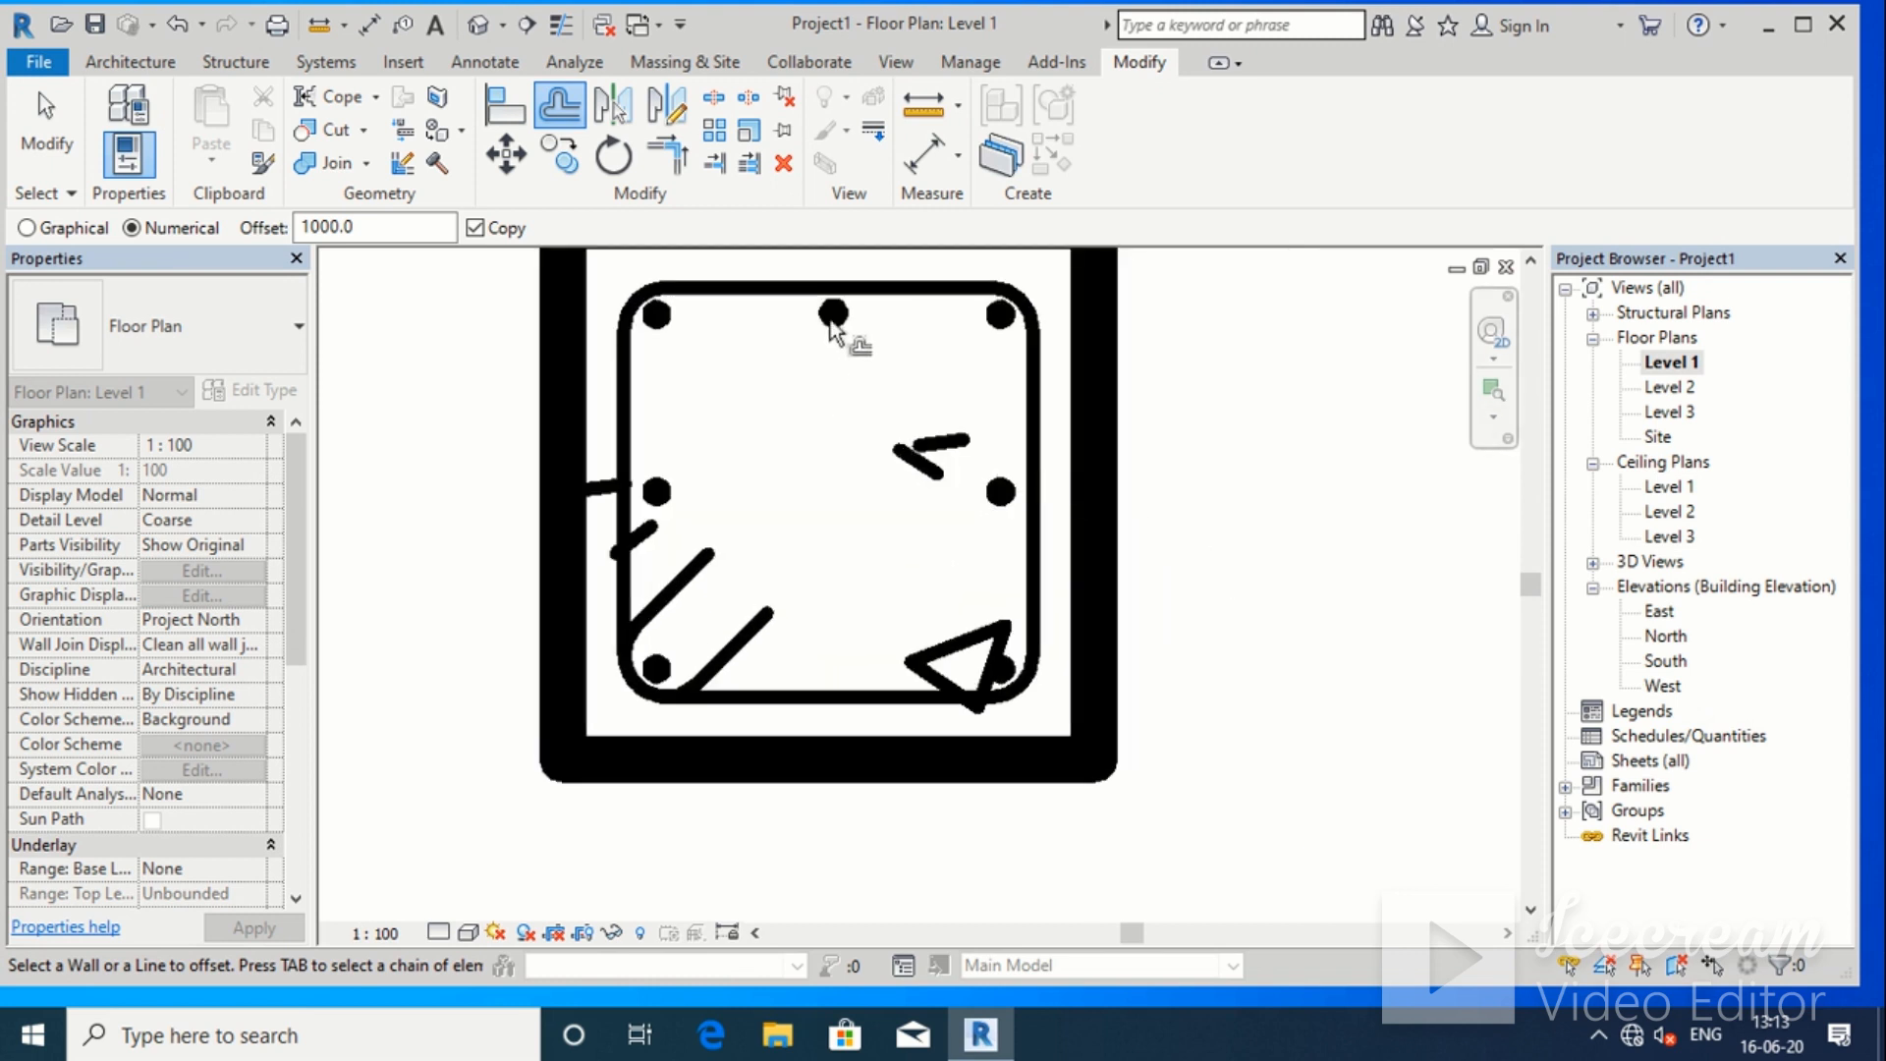
click(833, 324)
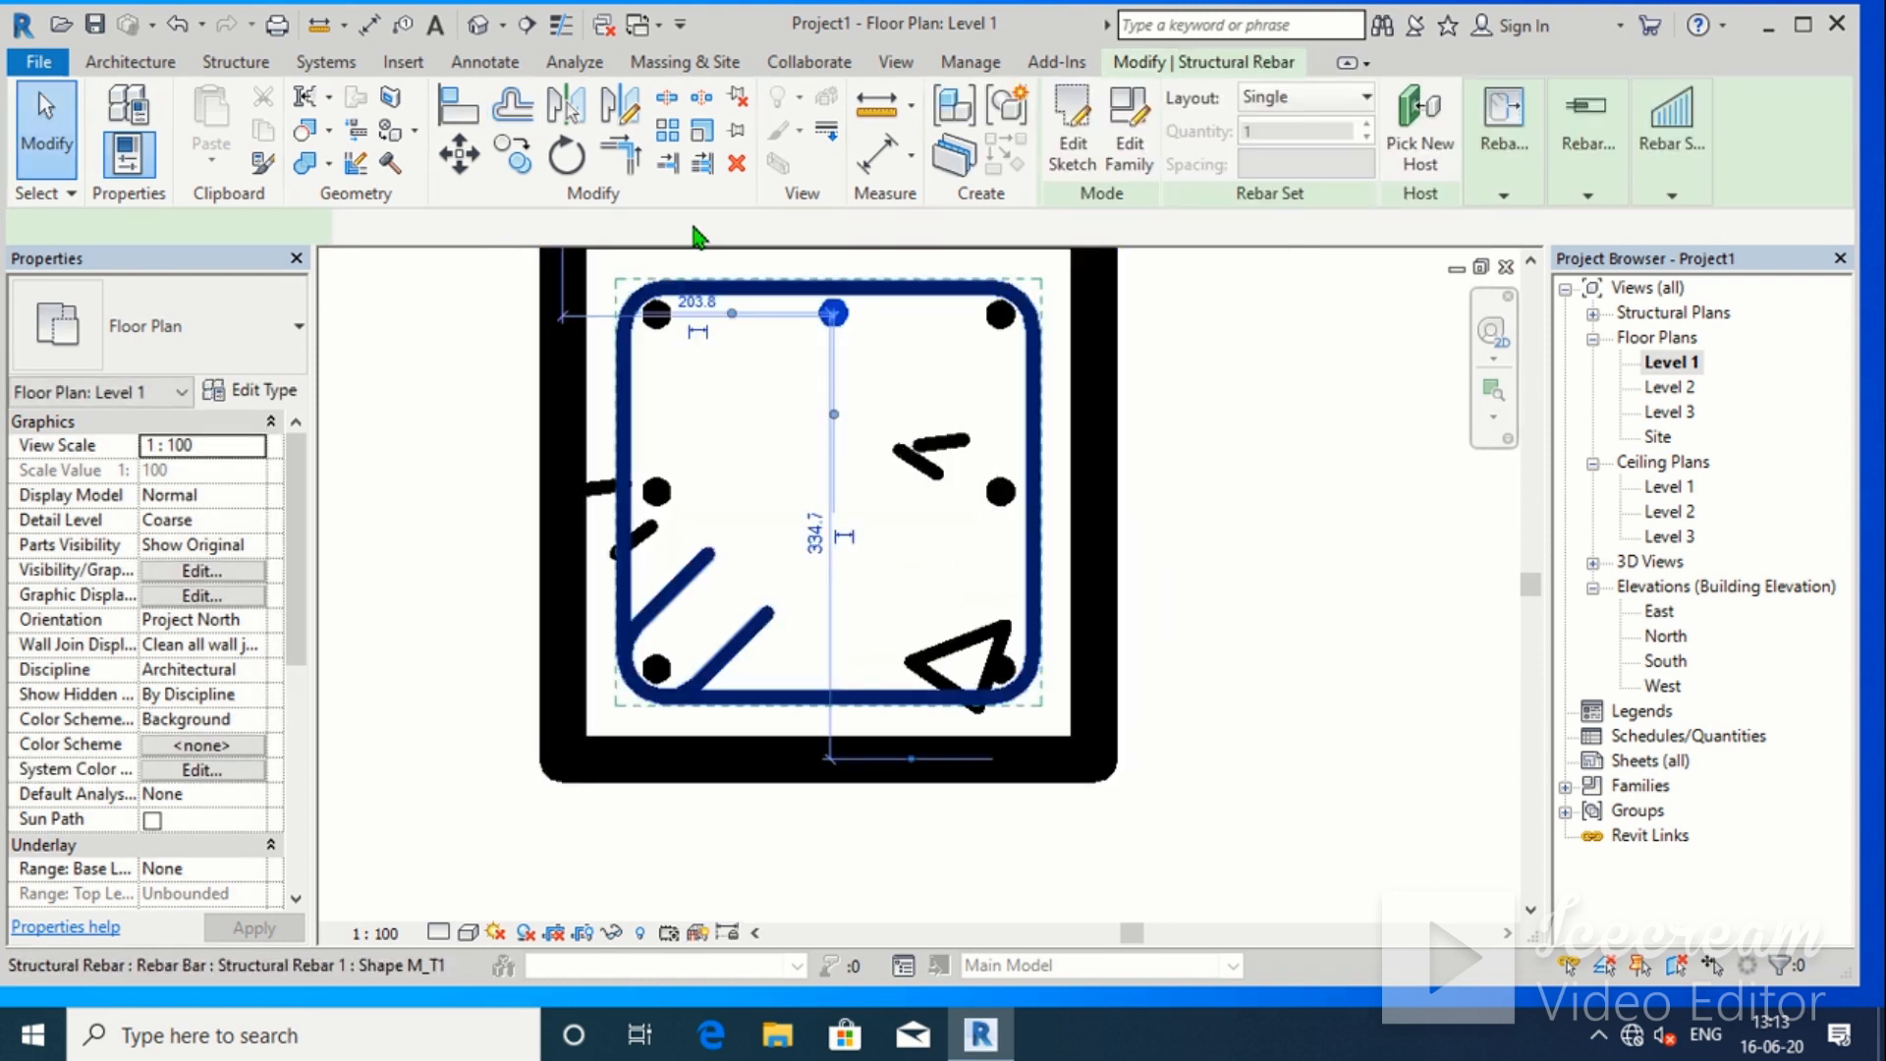
click(509, 111)
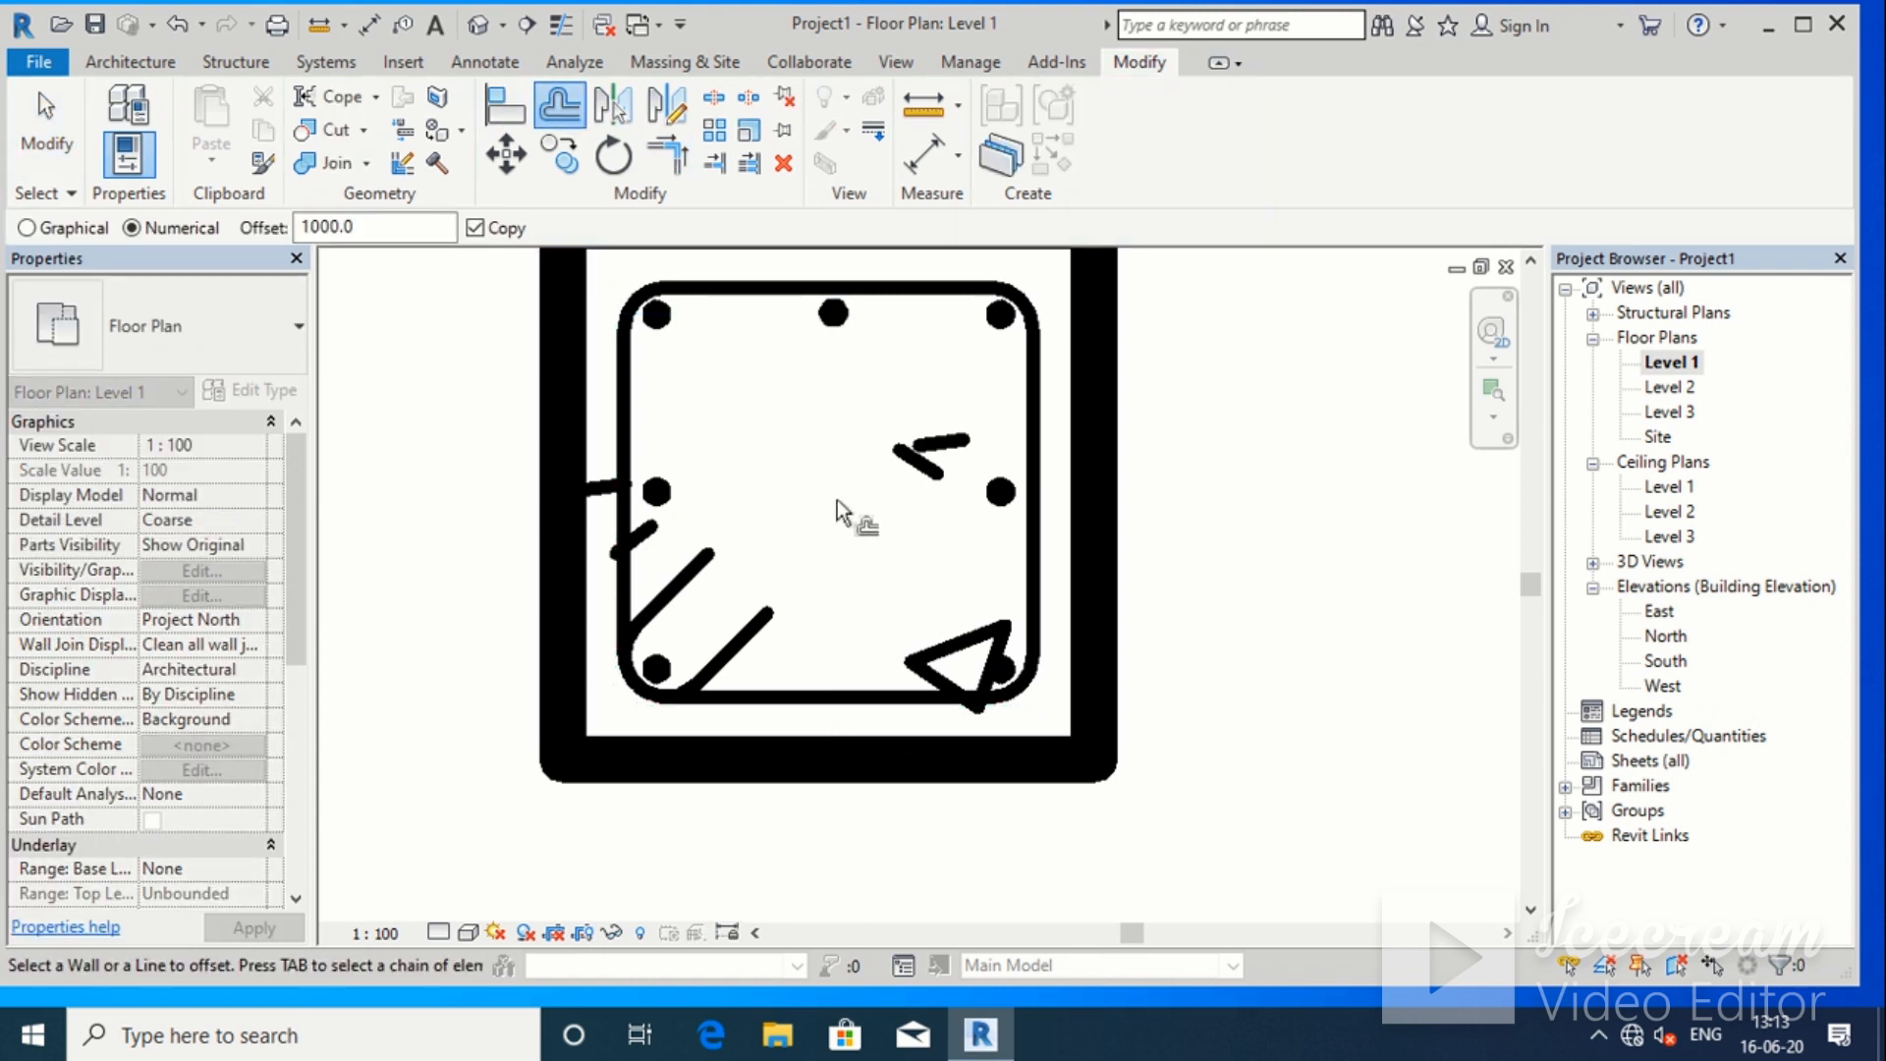
scroll(811, 565, down, 2)
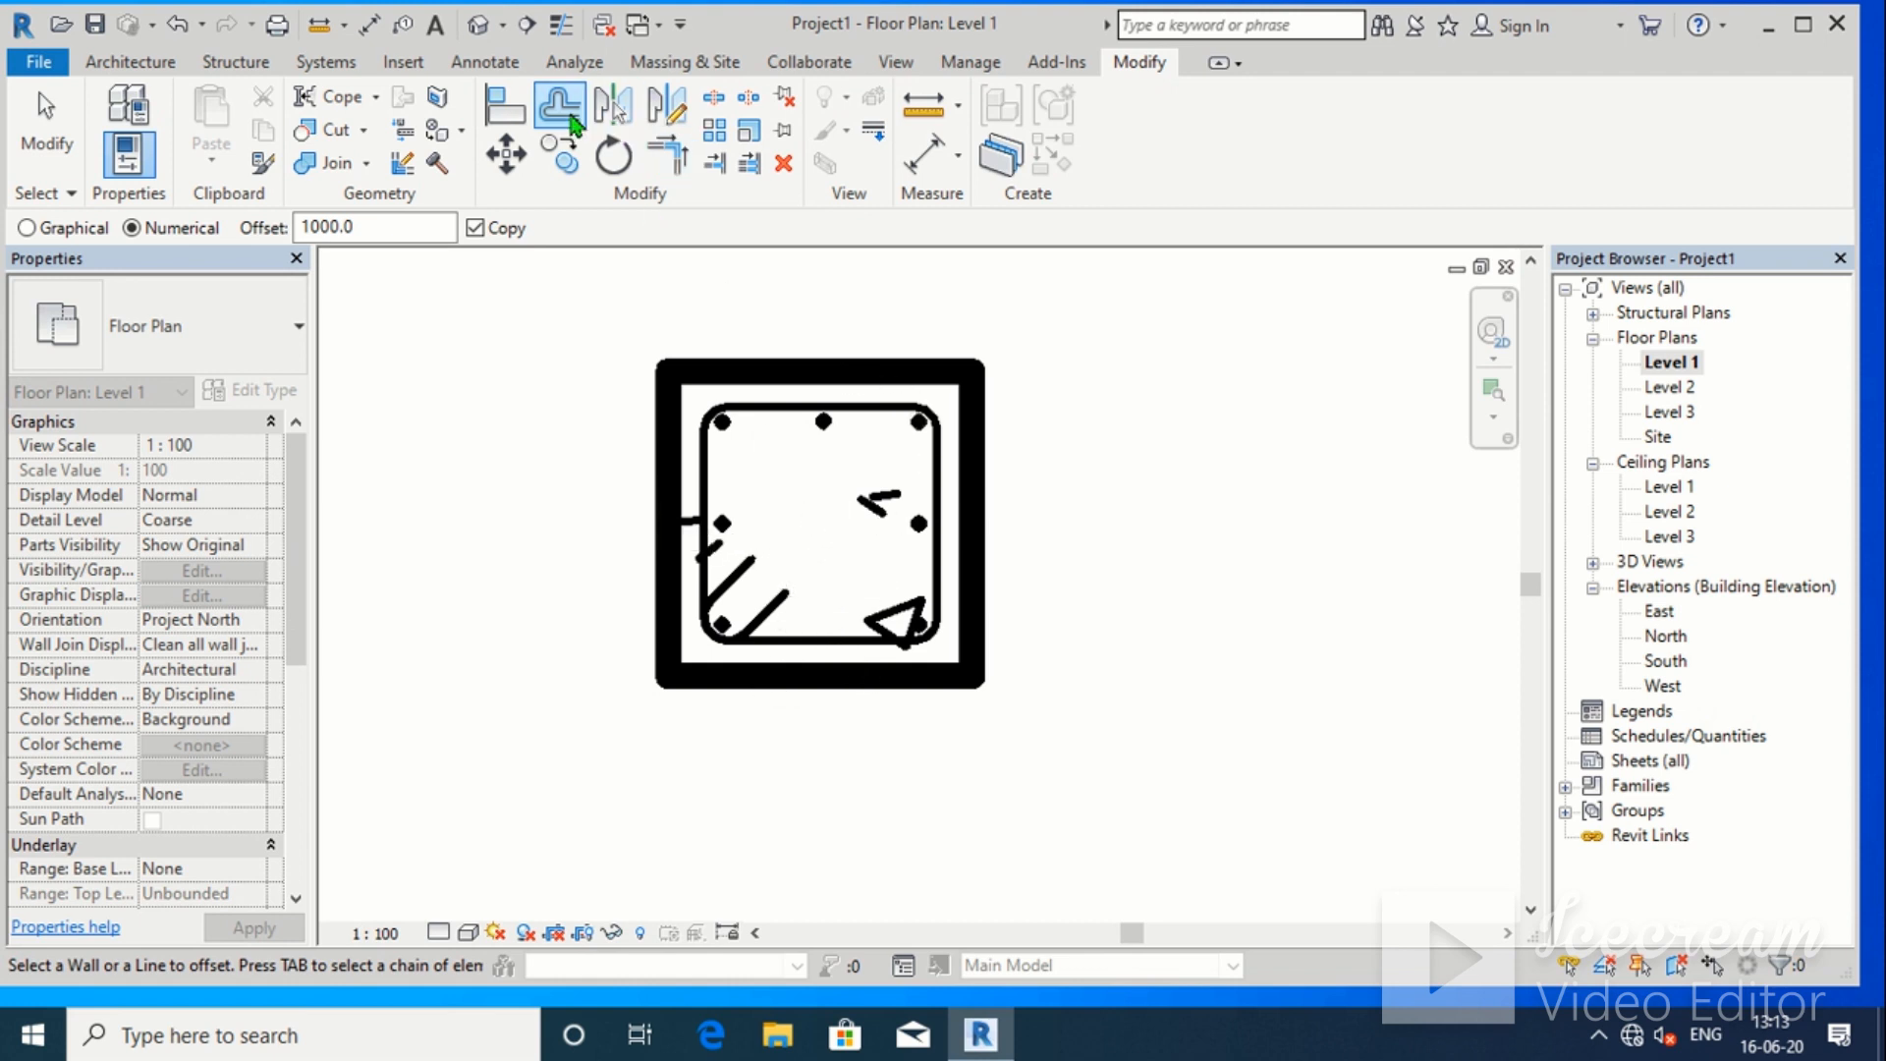
scroll(832, 650, up, 3)
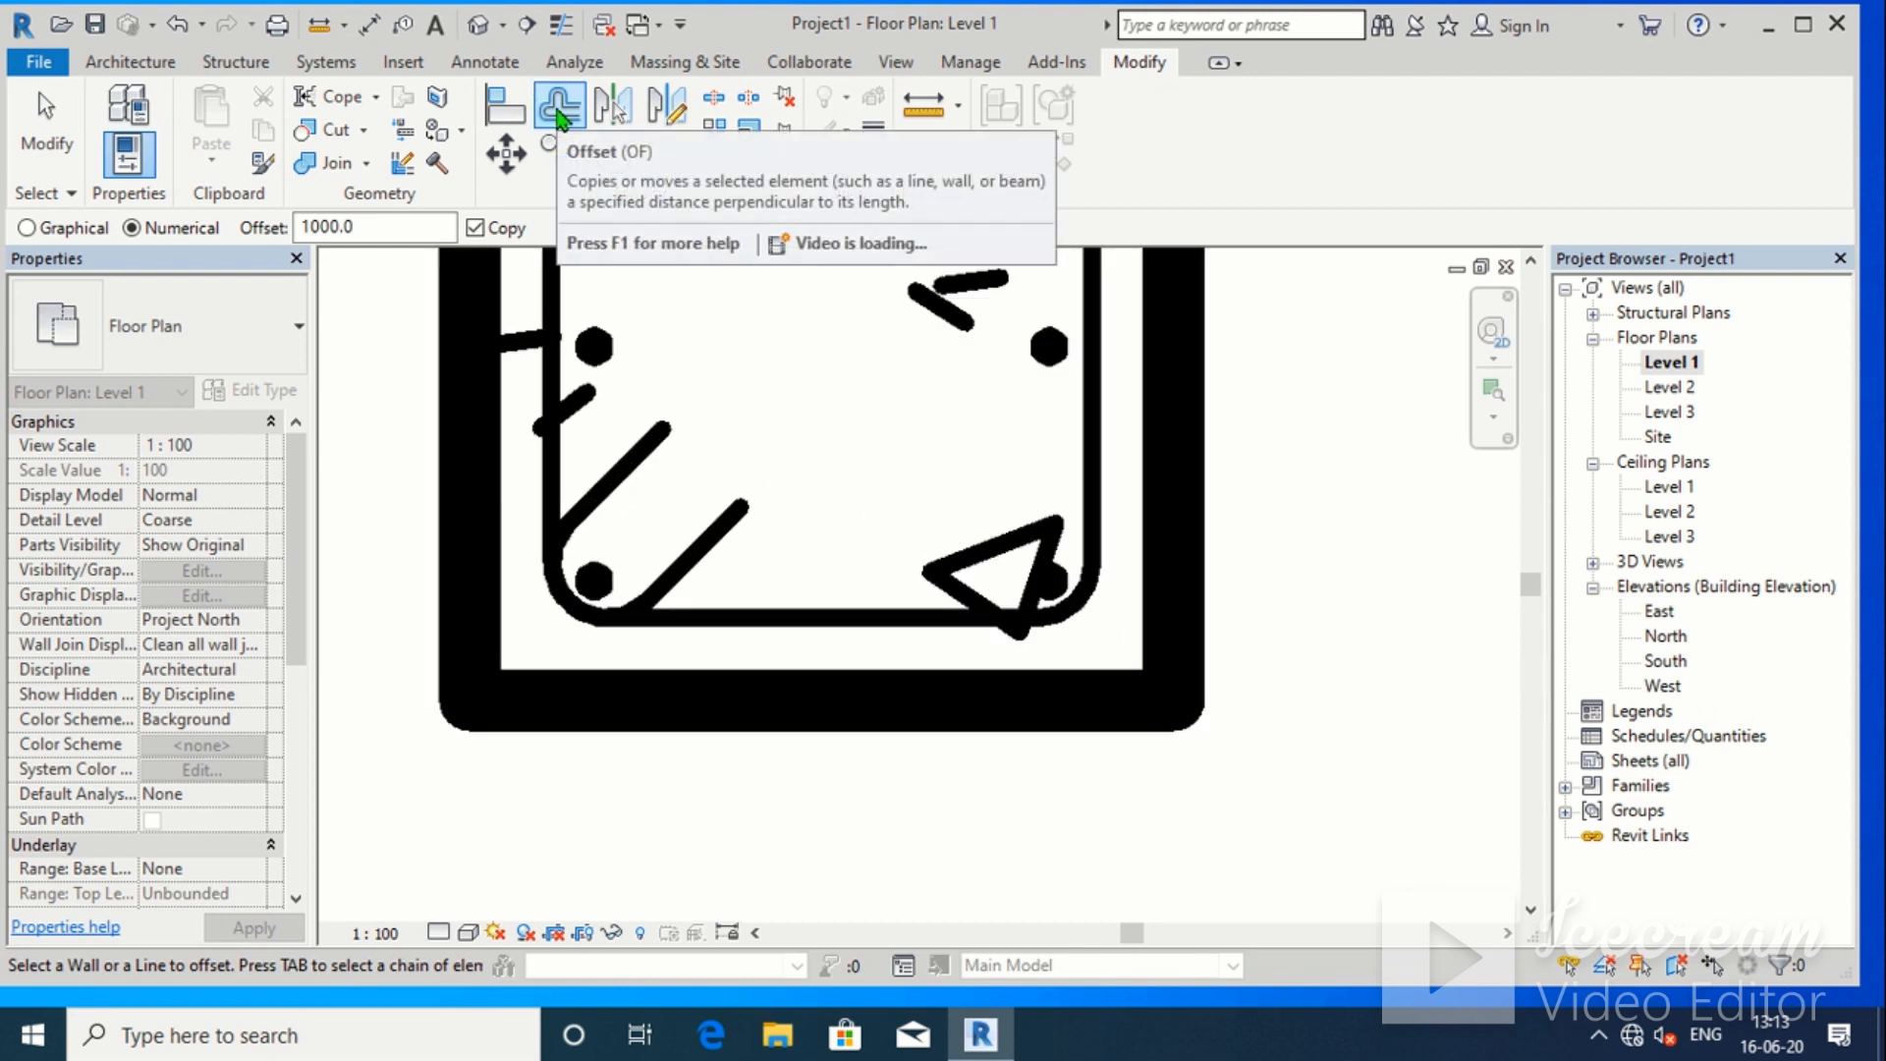
key(Escape)
scroll(825, 352, down, 3)
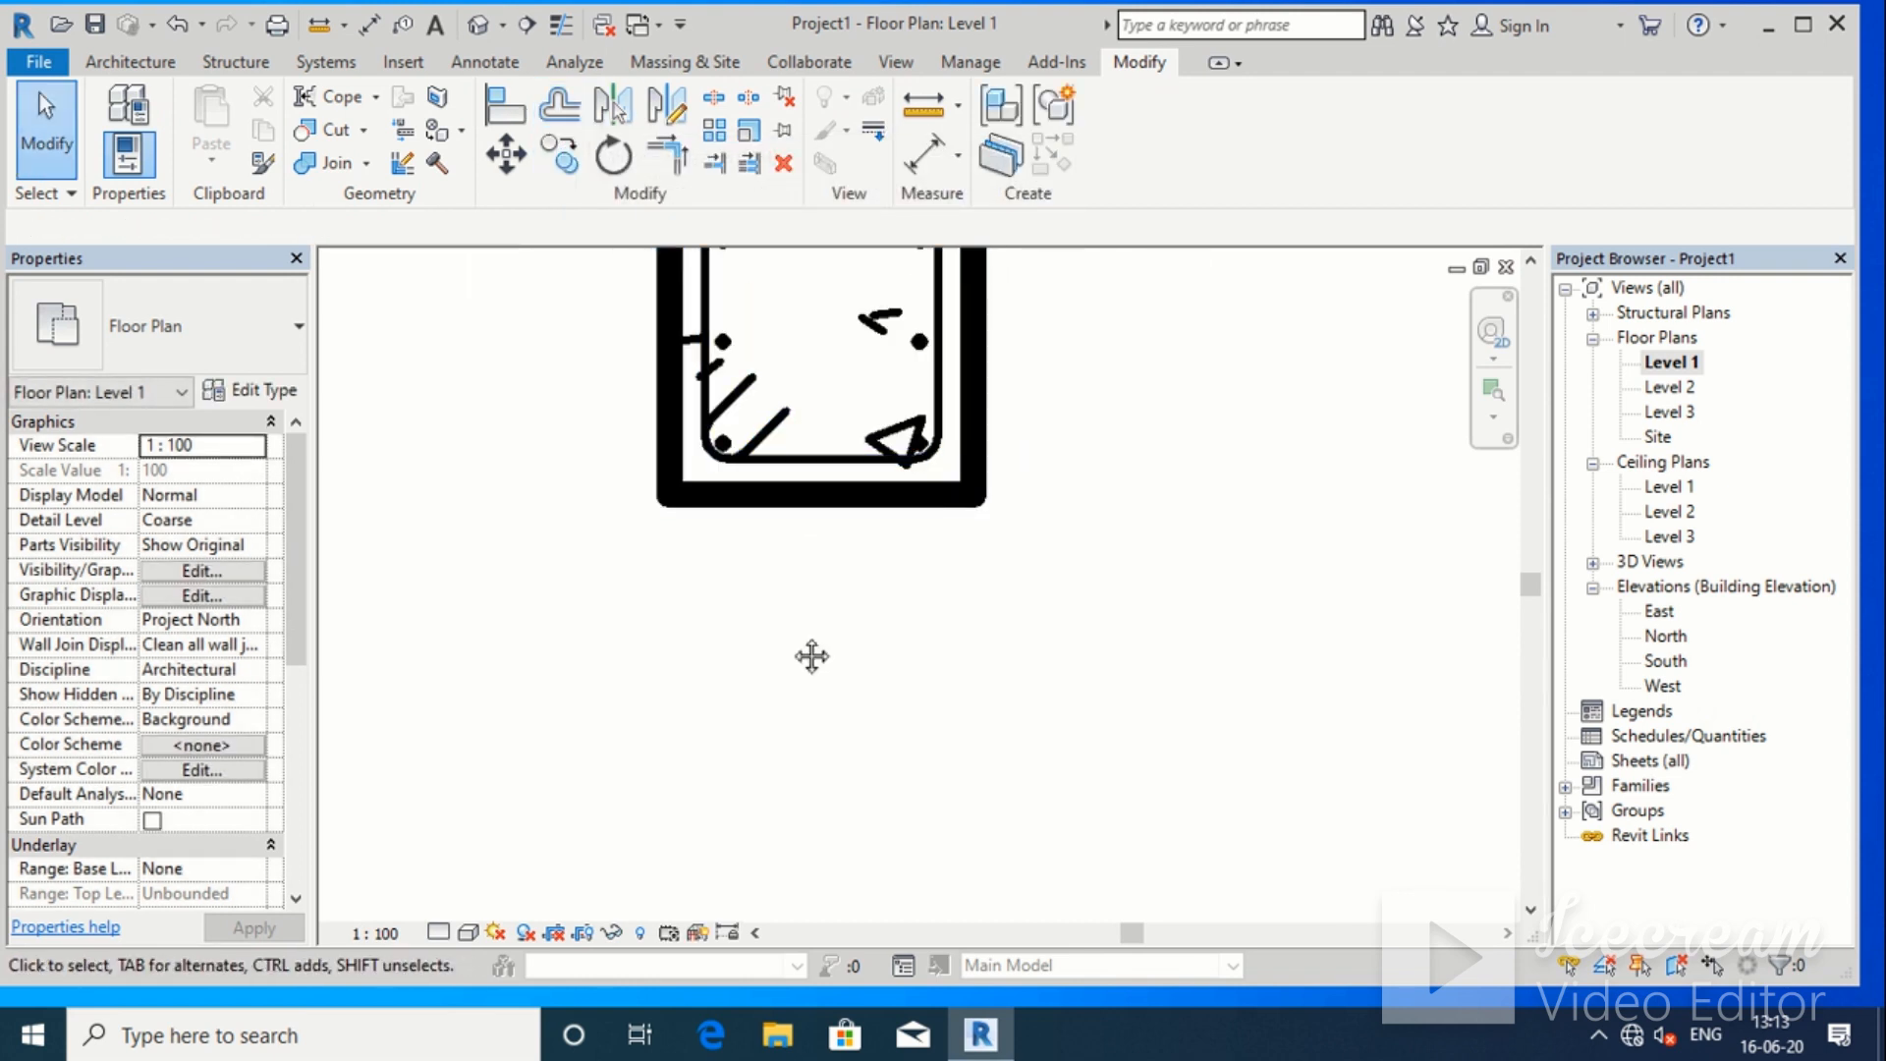
Mirror a copy of the single M_00 bar at the tie's top side about the column's horizontal centreline
scroll(871, 298, up, 3)
click(788, 287)
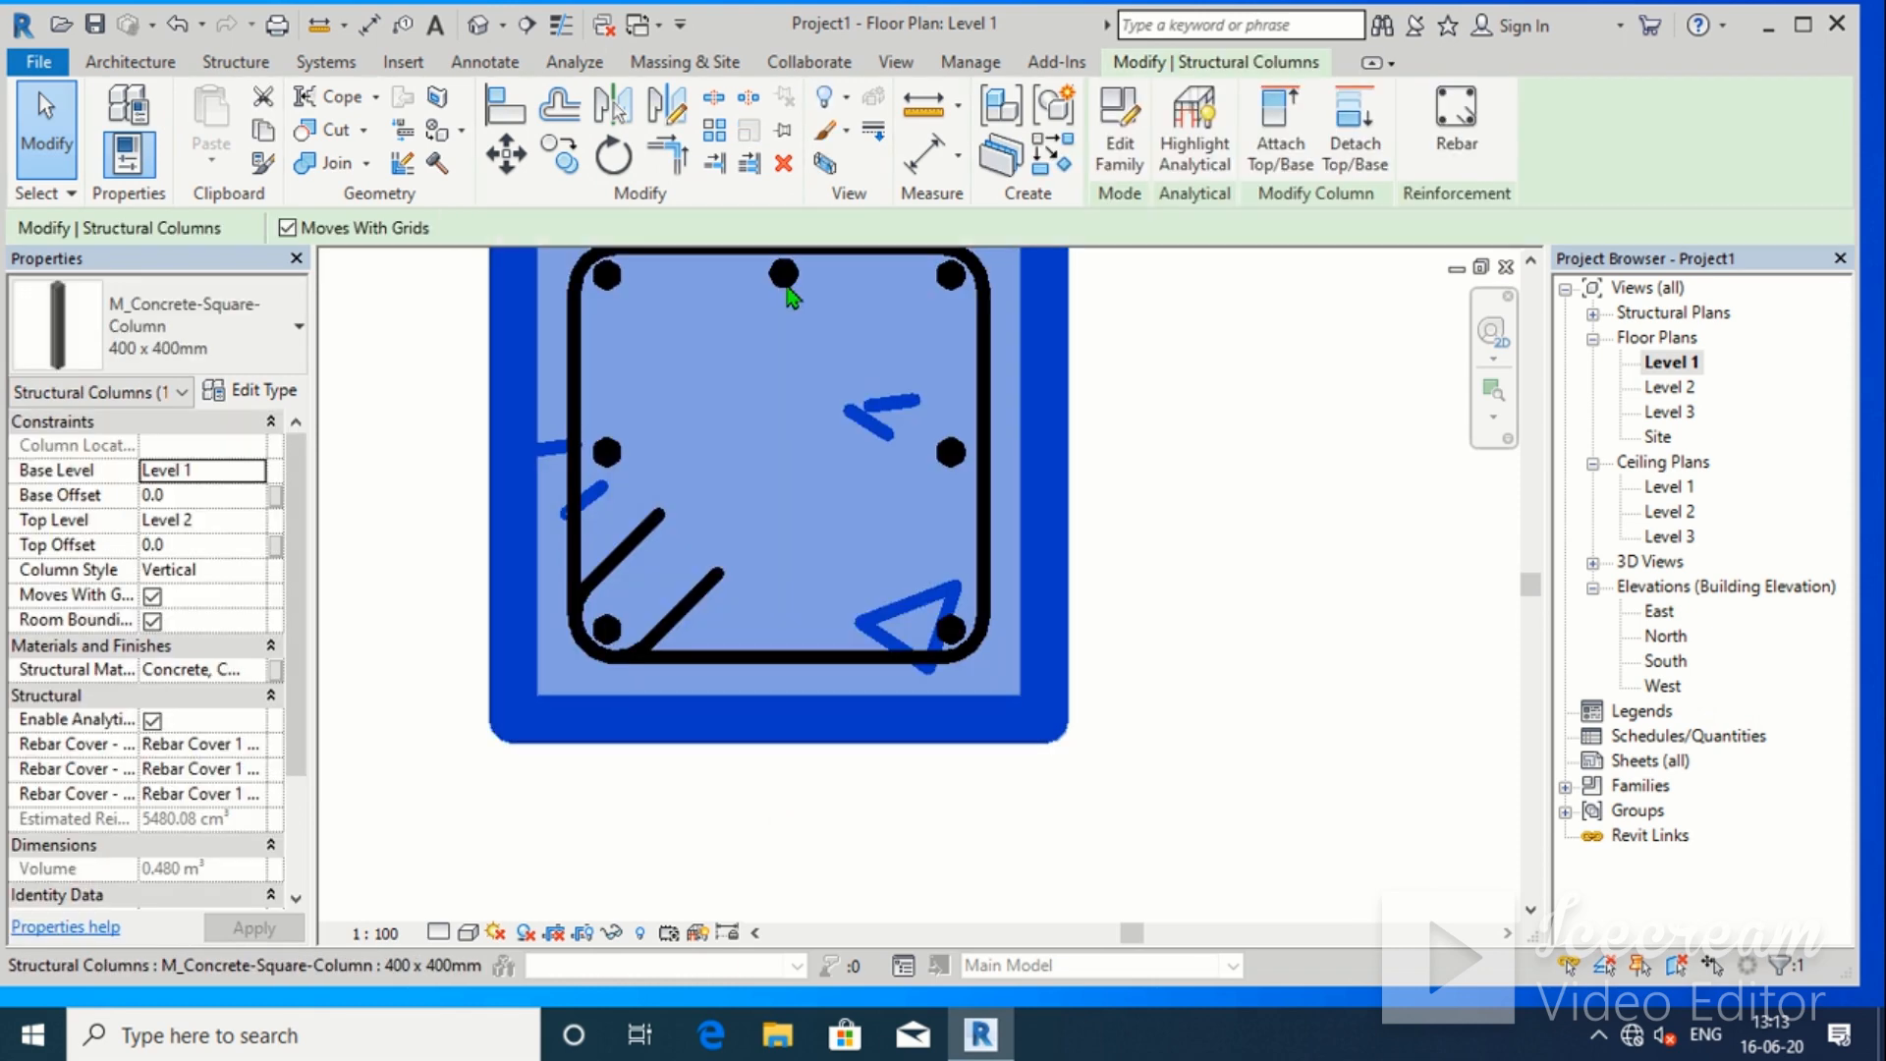
key(Escape)
scroll(790, 288, up, 3)
scroll(789, 339, down, 5)
middle_drag(784, 481, 783, 541)
scroll(786, 521, up, 1)
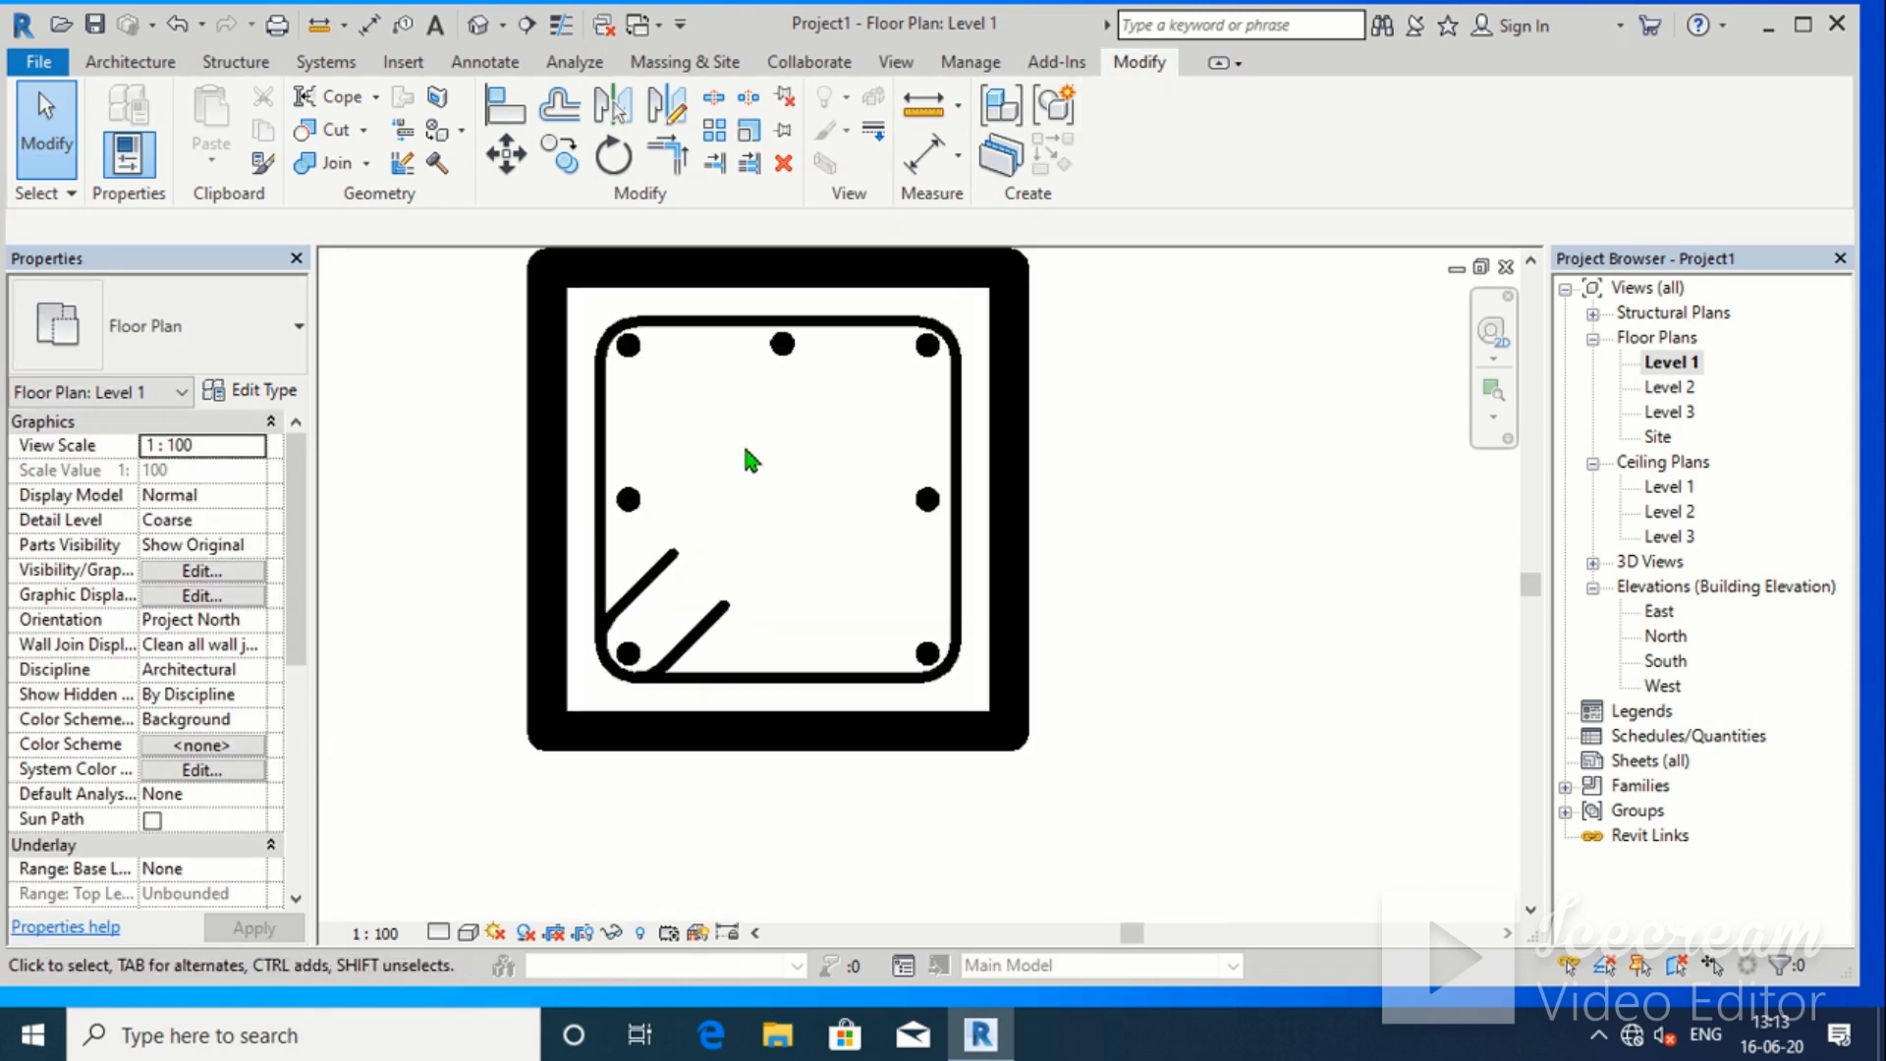
click(786, 351)
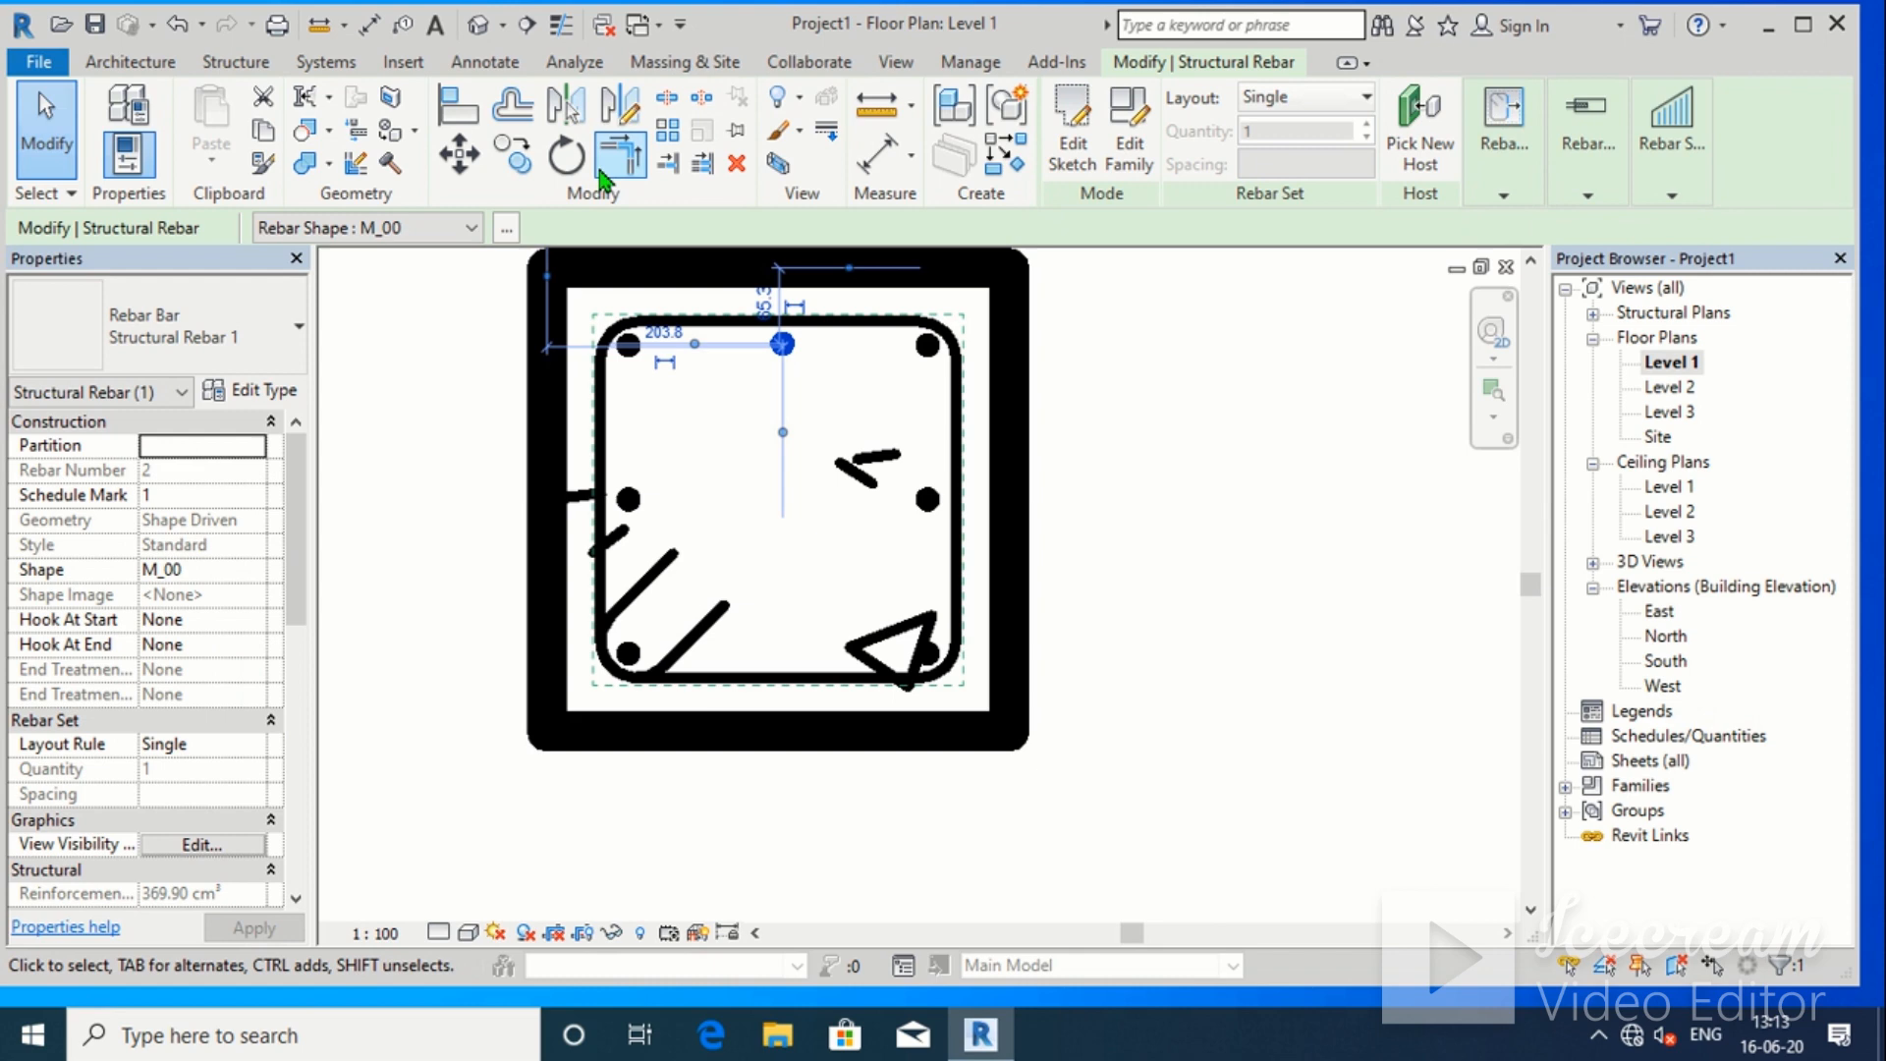
click(572, 110)
click(807, 499)
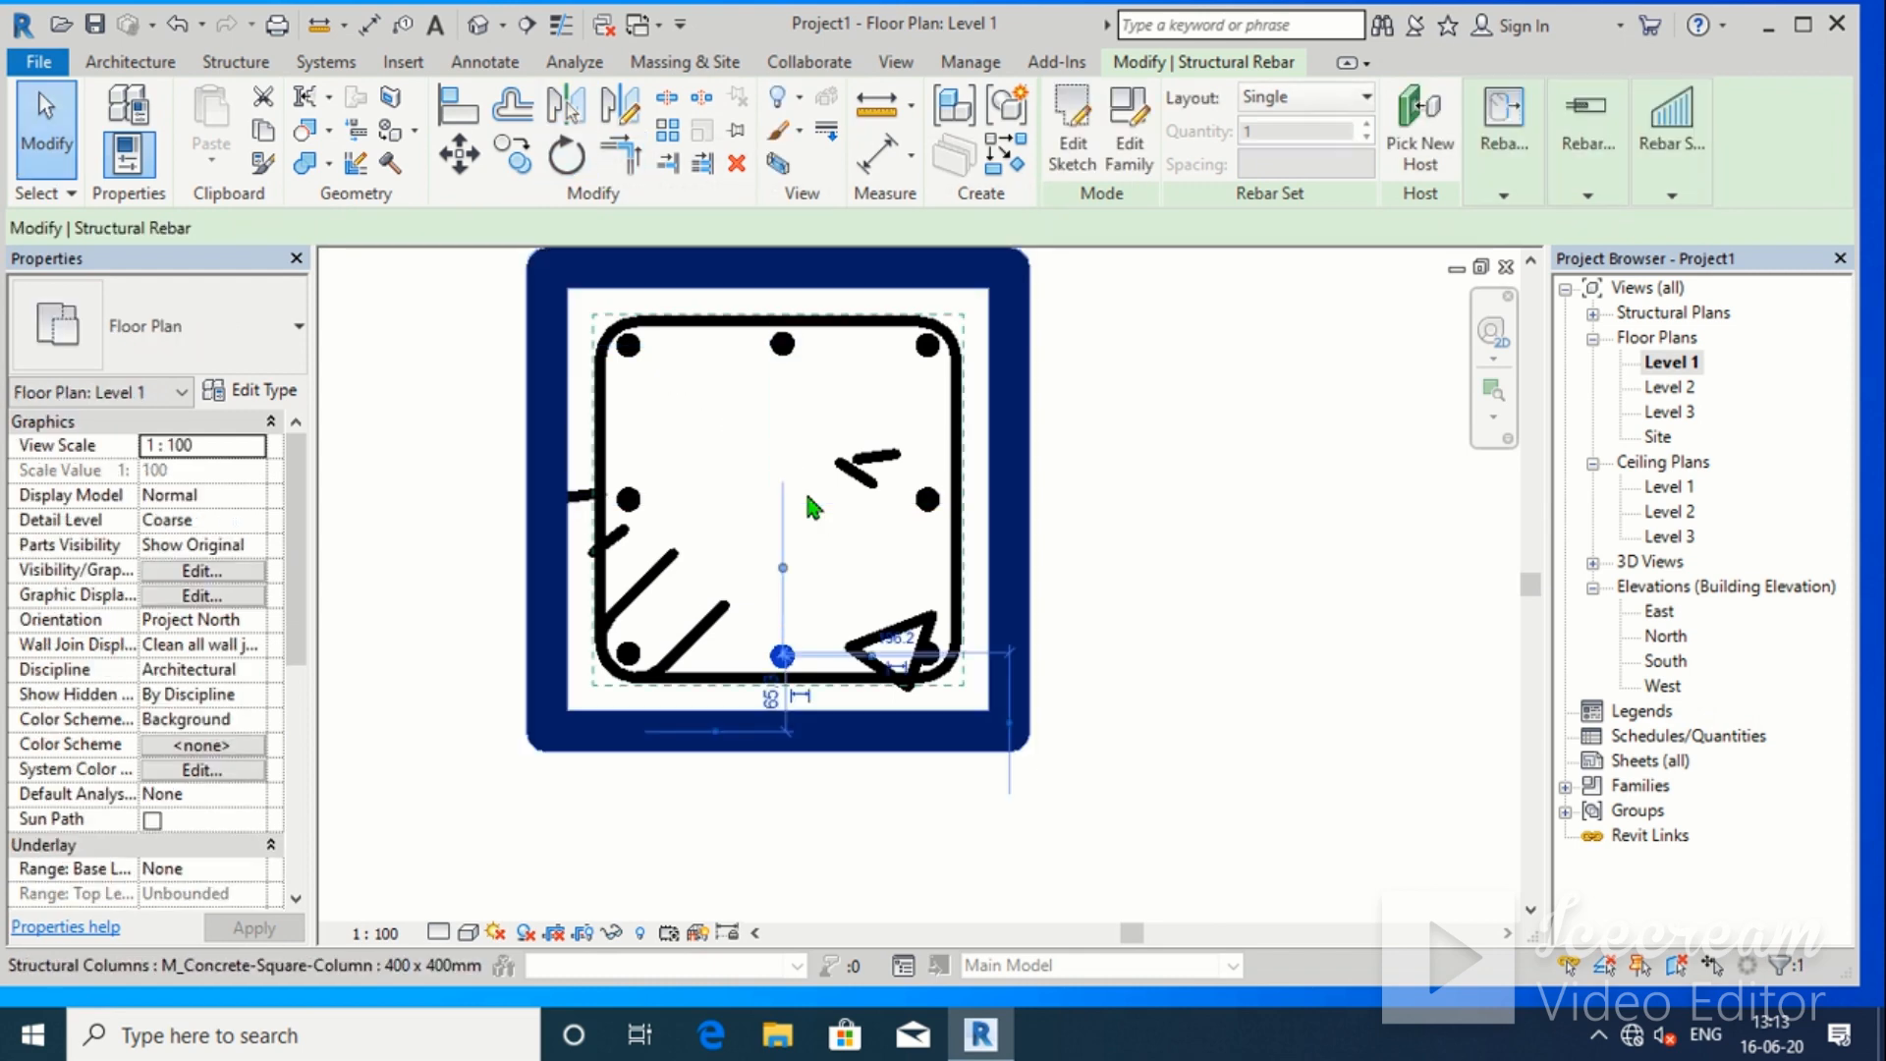
key(Escape)
scroll(781, 574, down, 2)
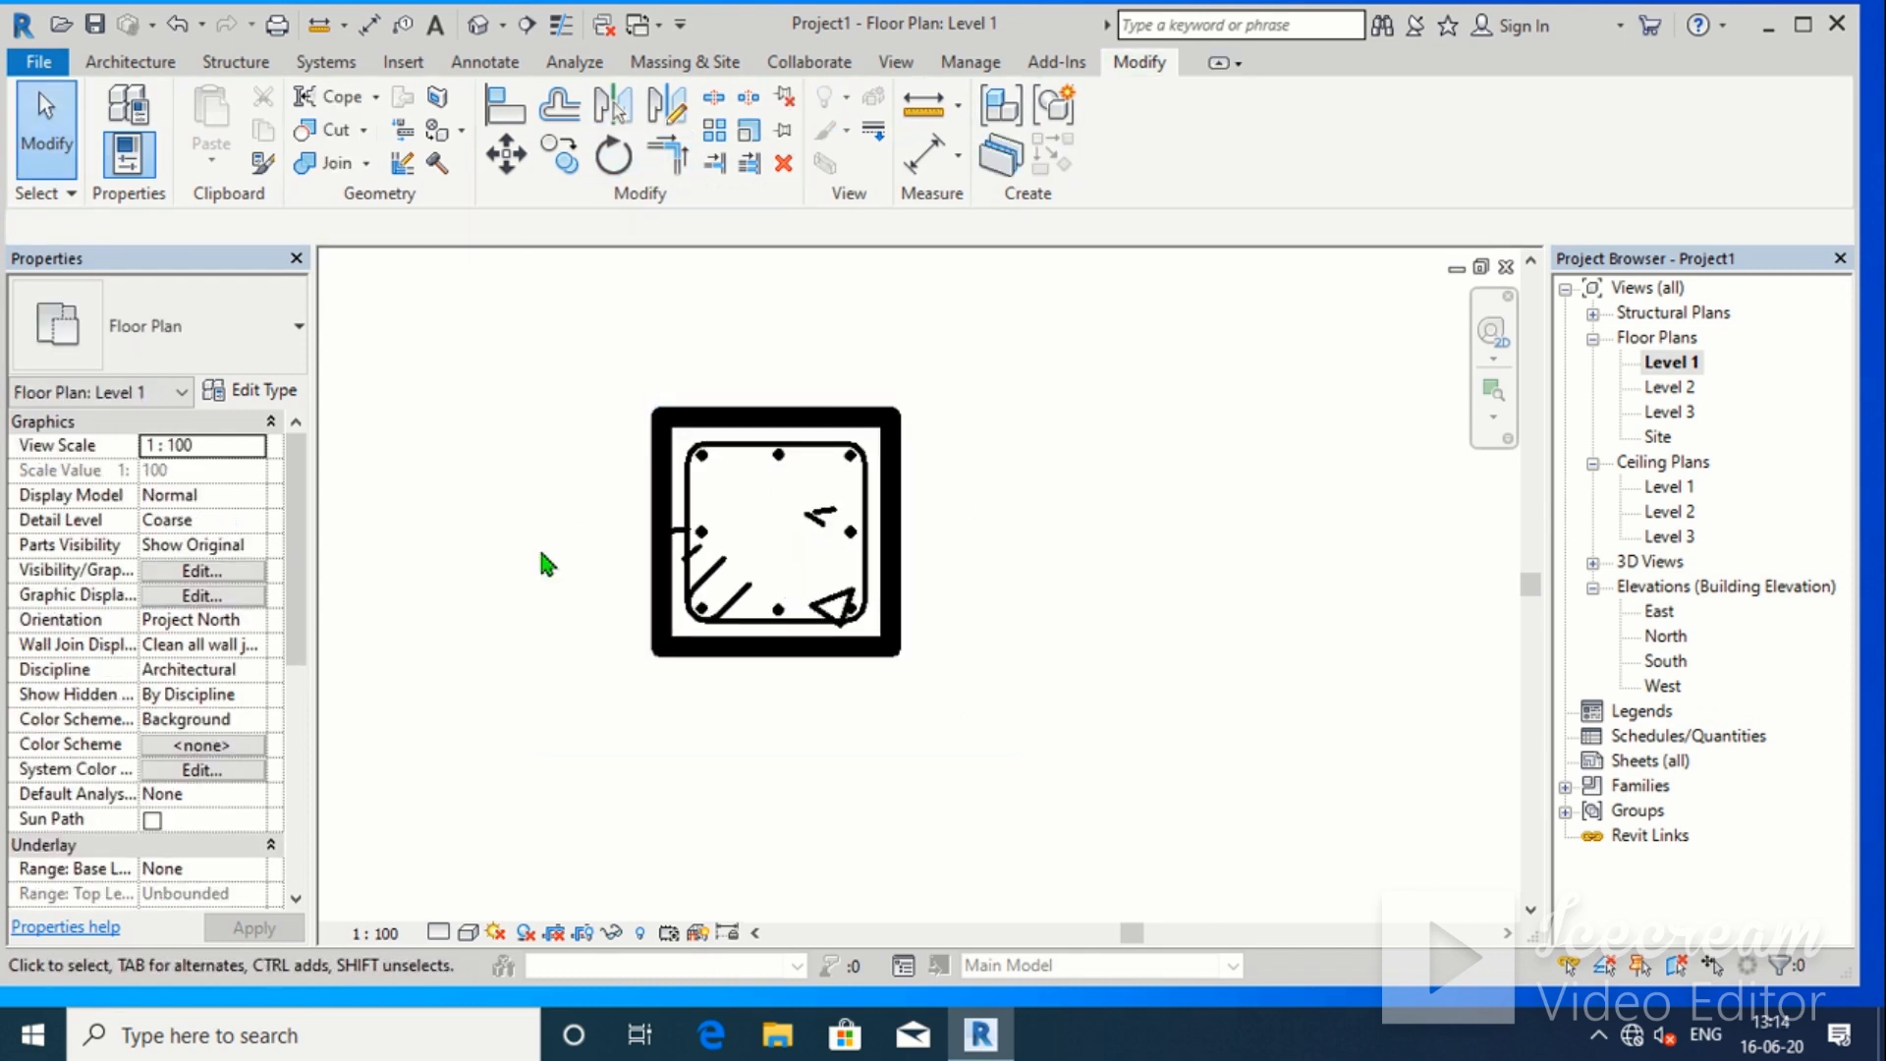
Change the M_T1 tie set's rebar bar type to 10M and deselect it
scroll(998, 597, down, 1)
middle_drag(1145, 497, 1005, 429)
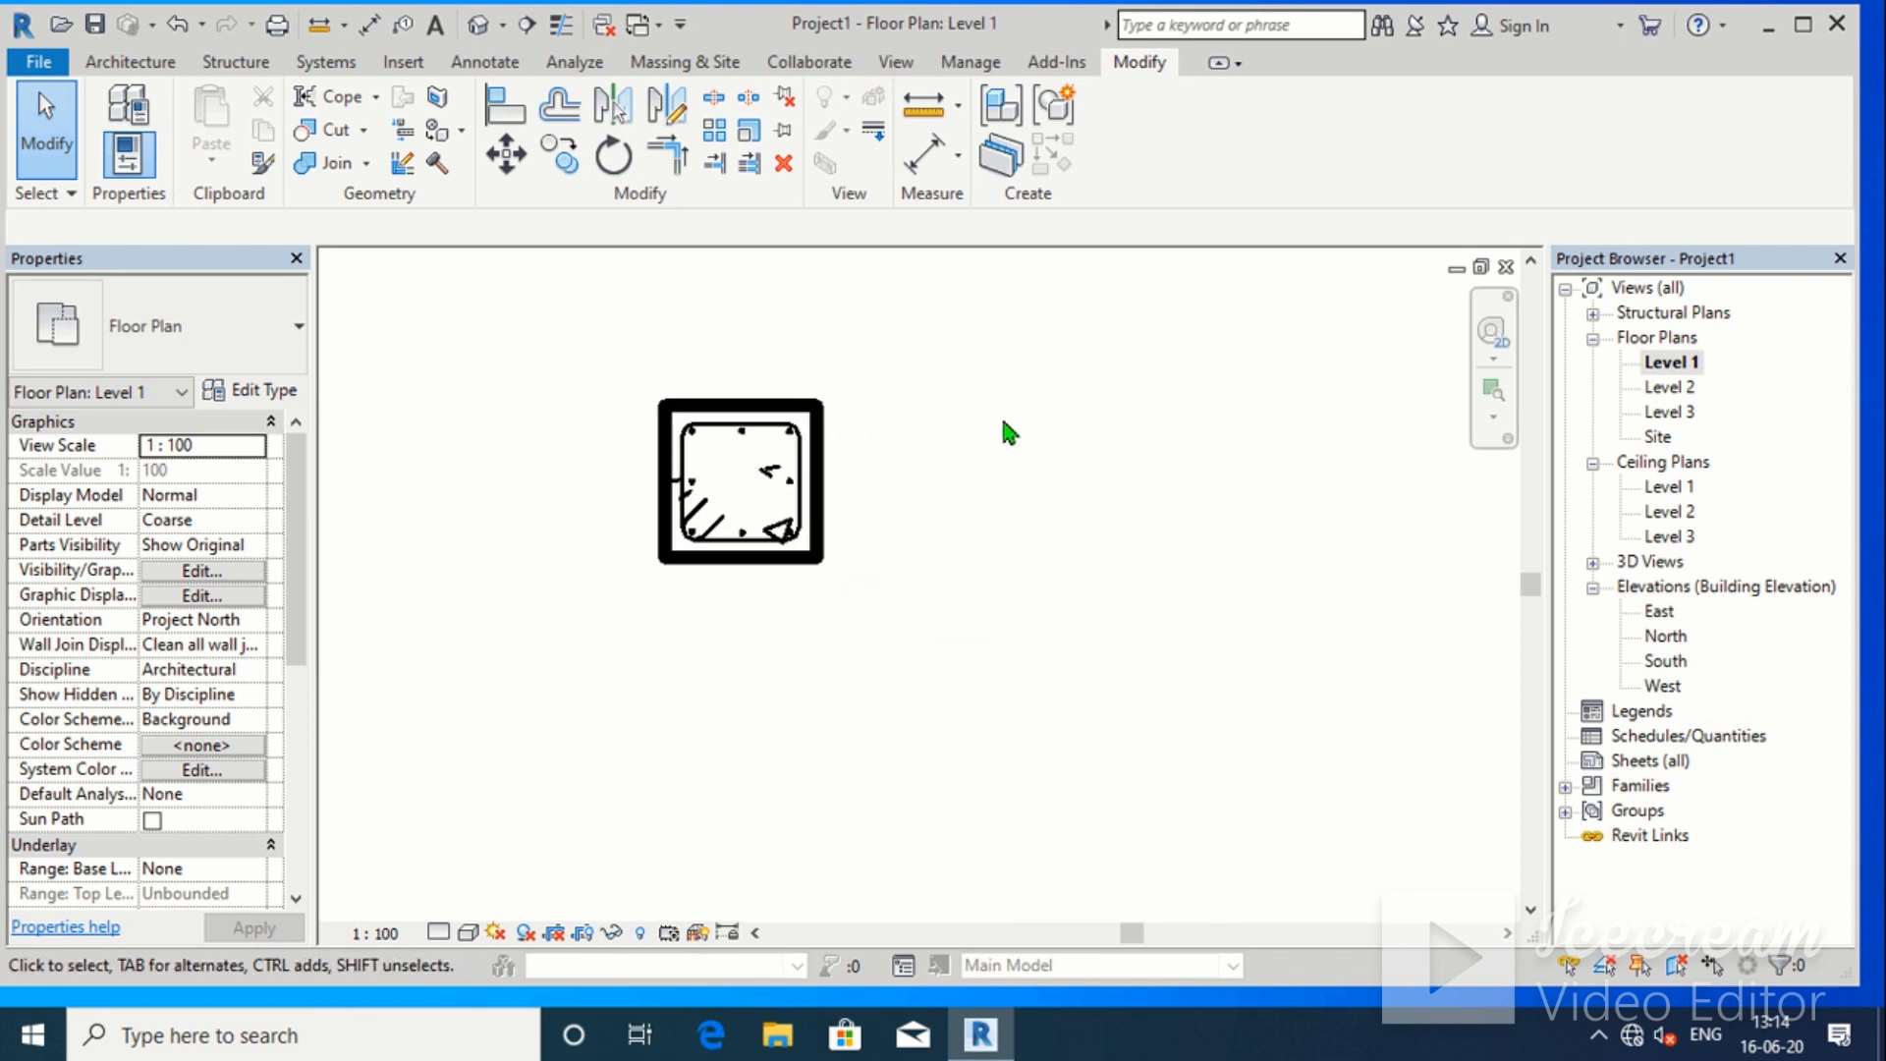
scroll(863, 451, up, 3)
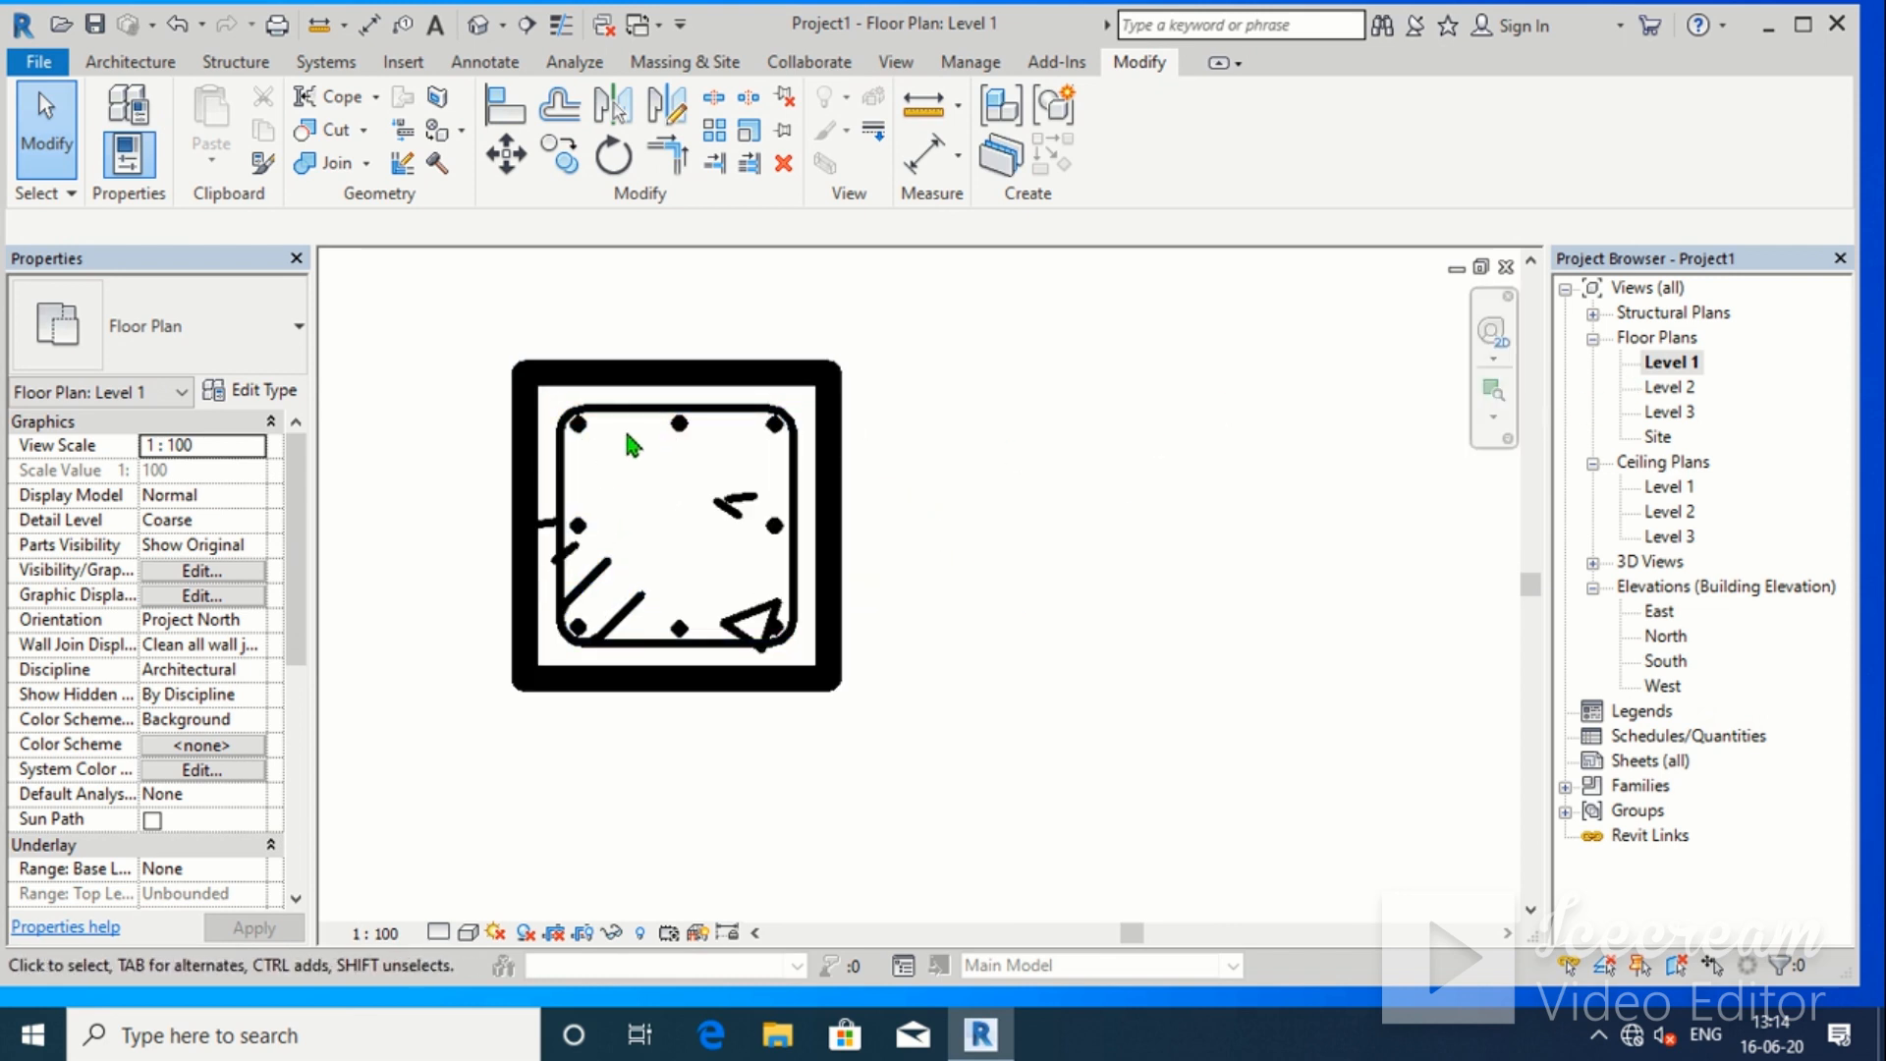
click(659, 424)
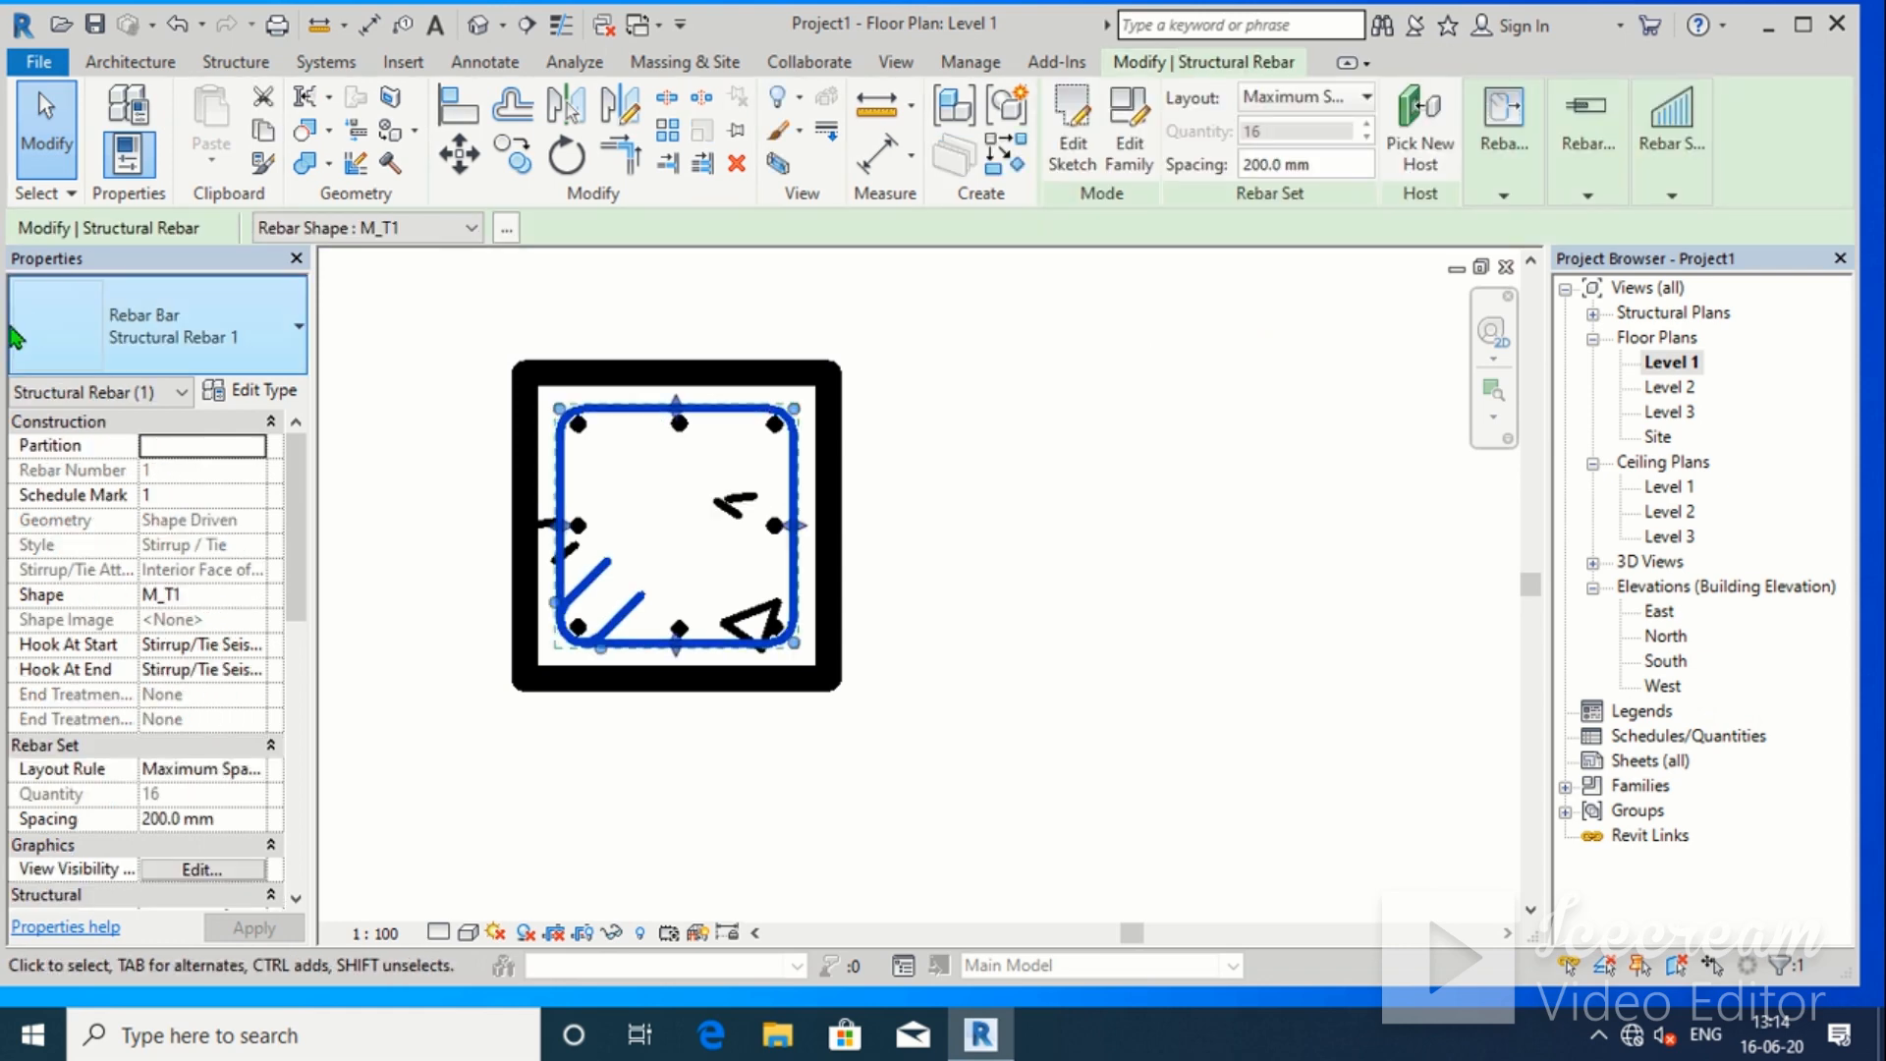
click(148, 356)
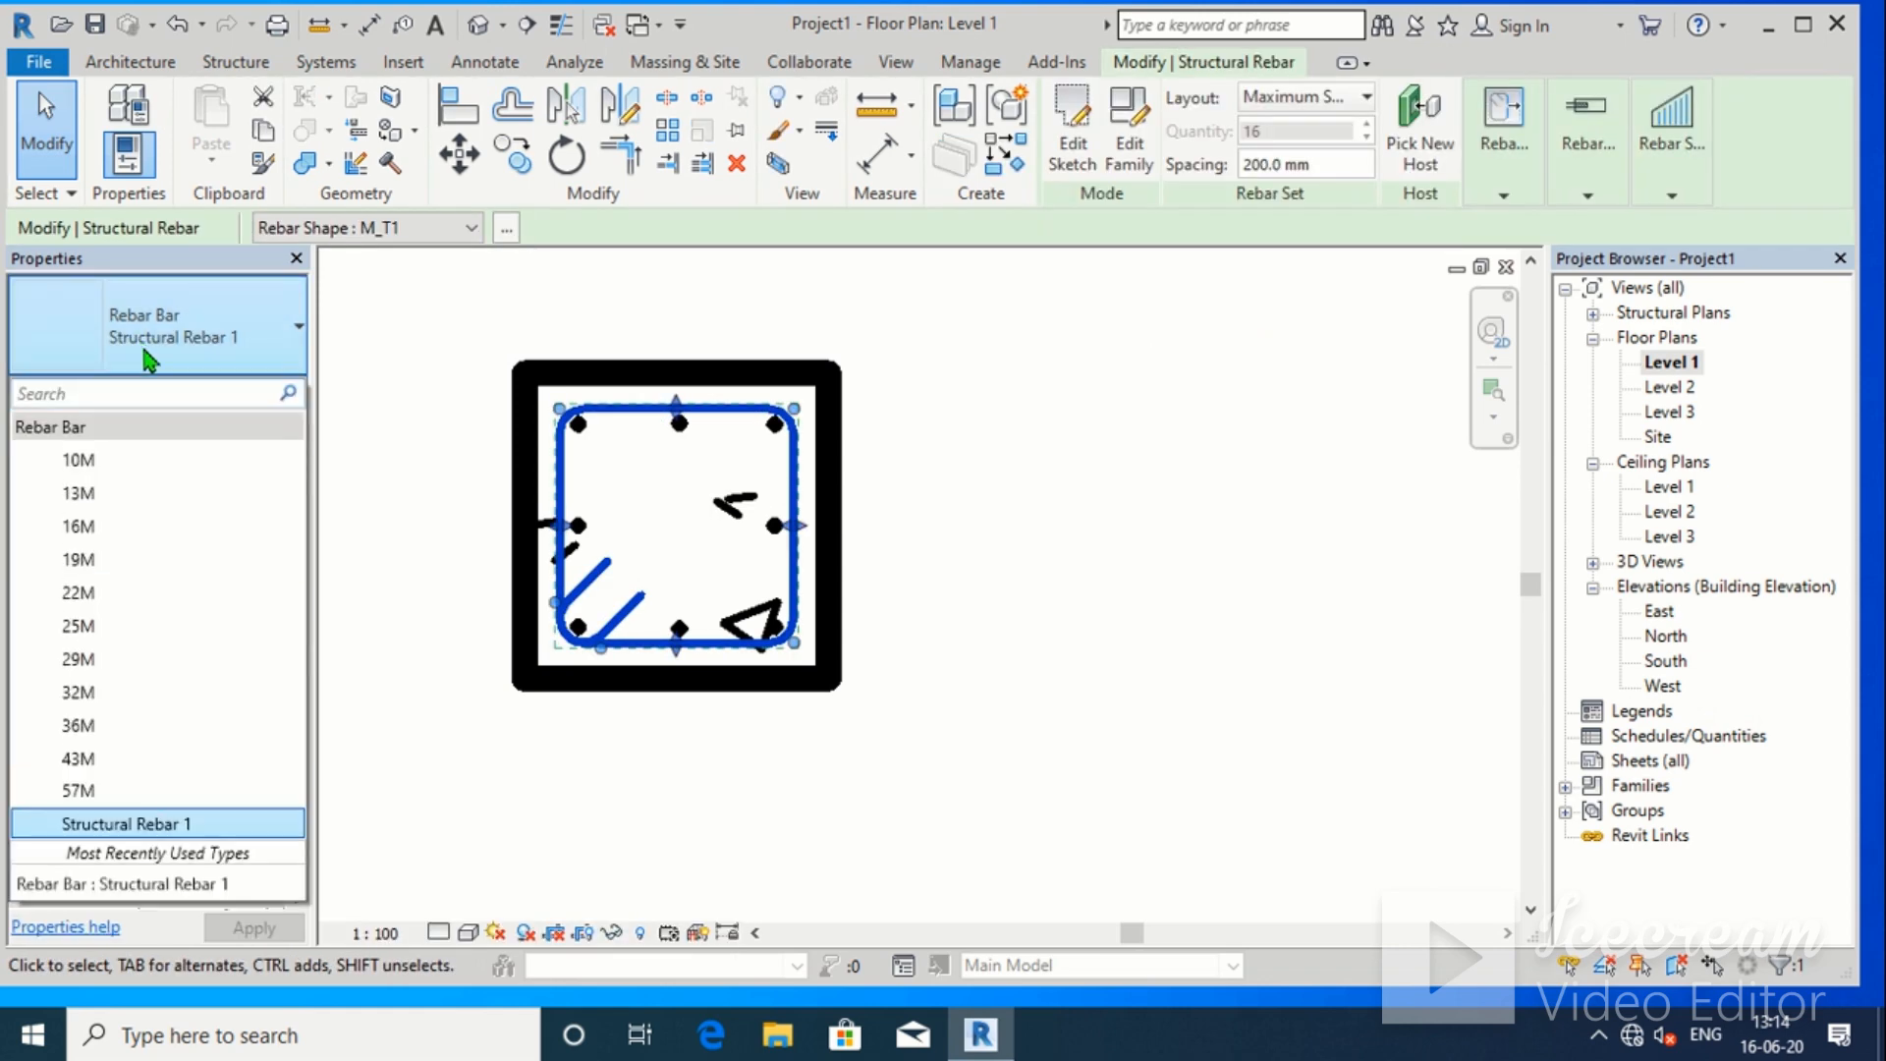
click(155, 461)
click(941, 421)
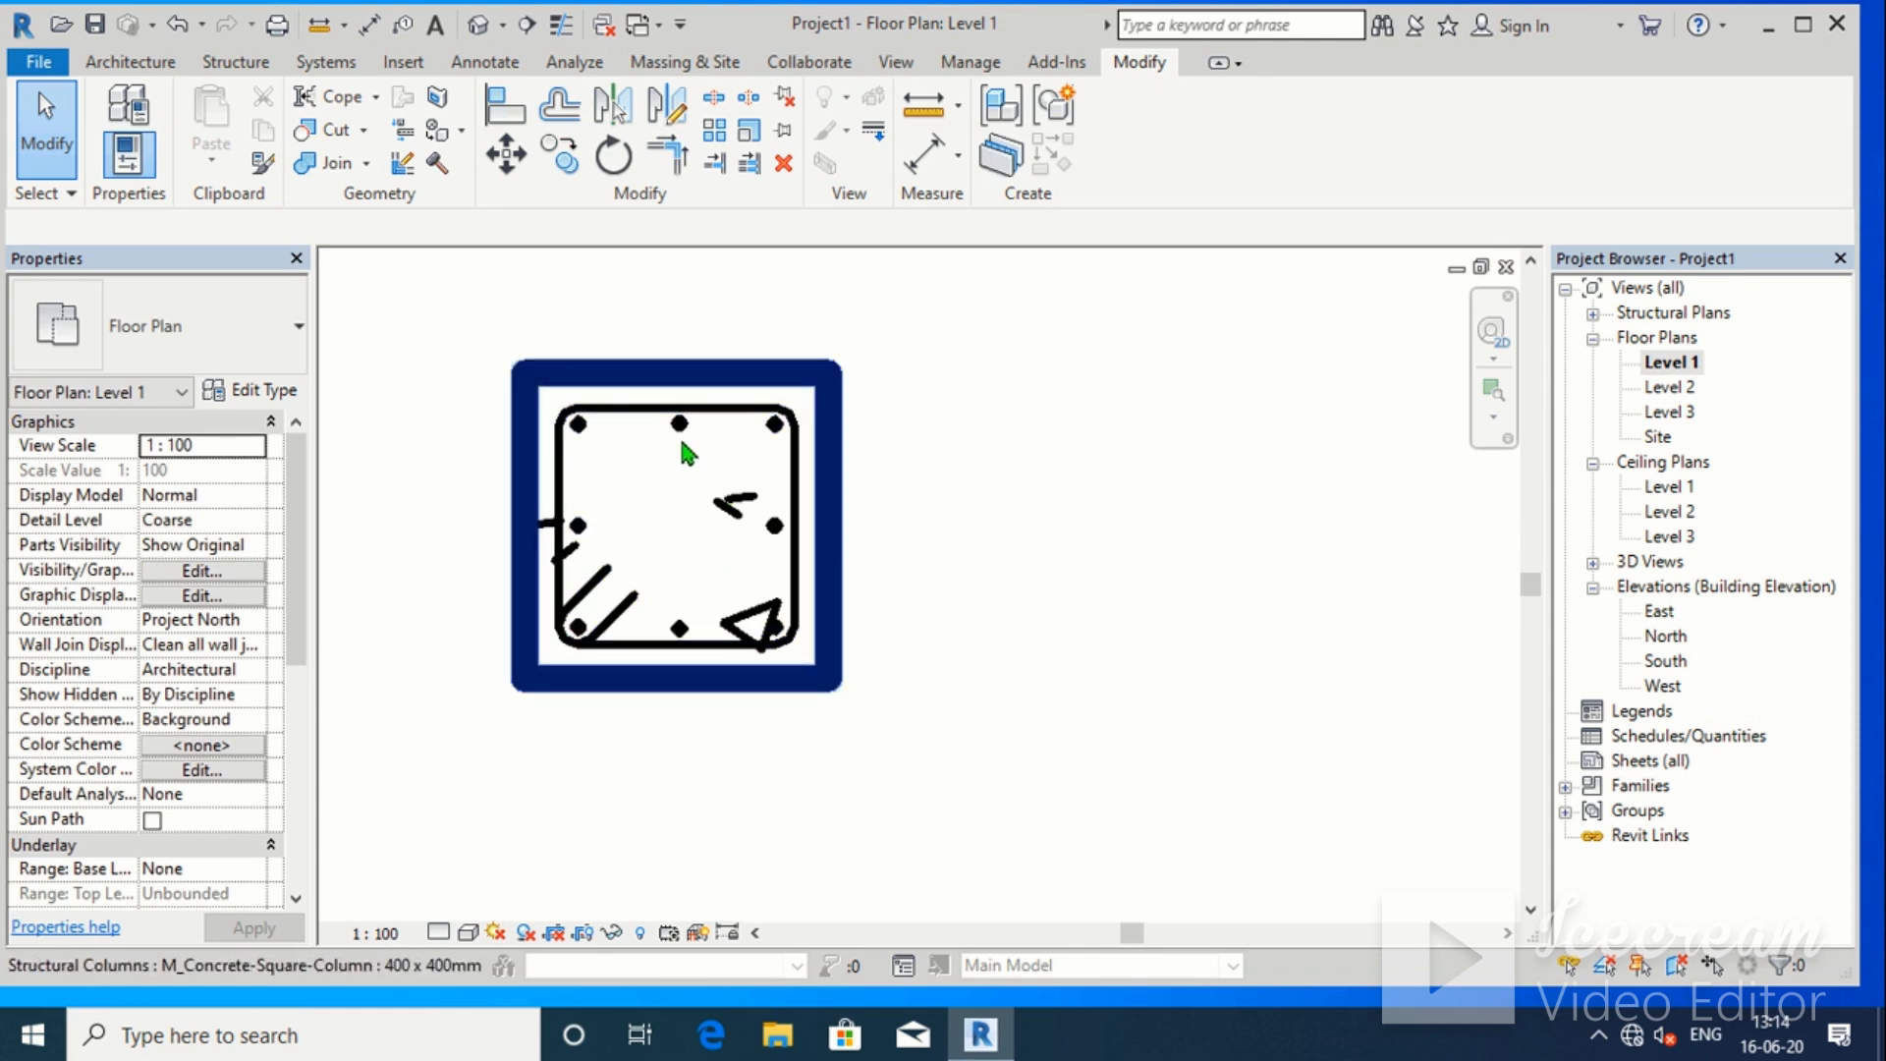
Change the three-bar M_00 sets along the tie's left and right sides to rebar bar type 16M
scroll(595, 437, up, 4)
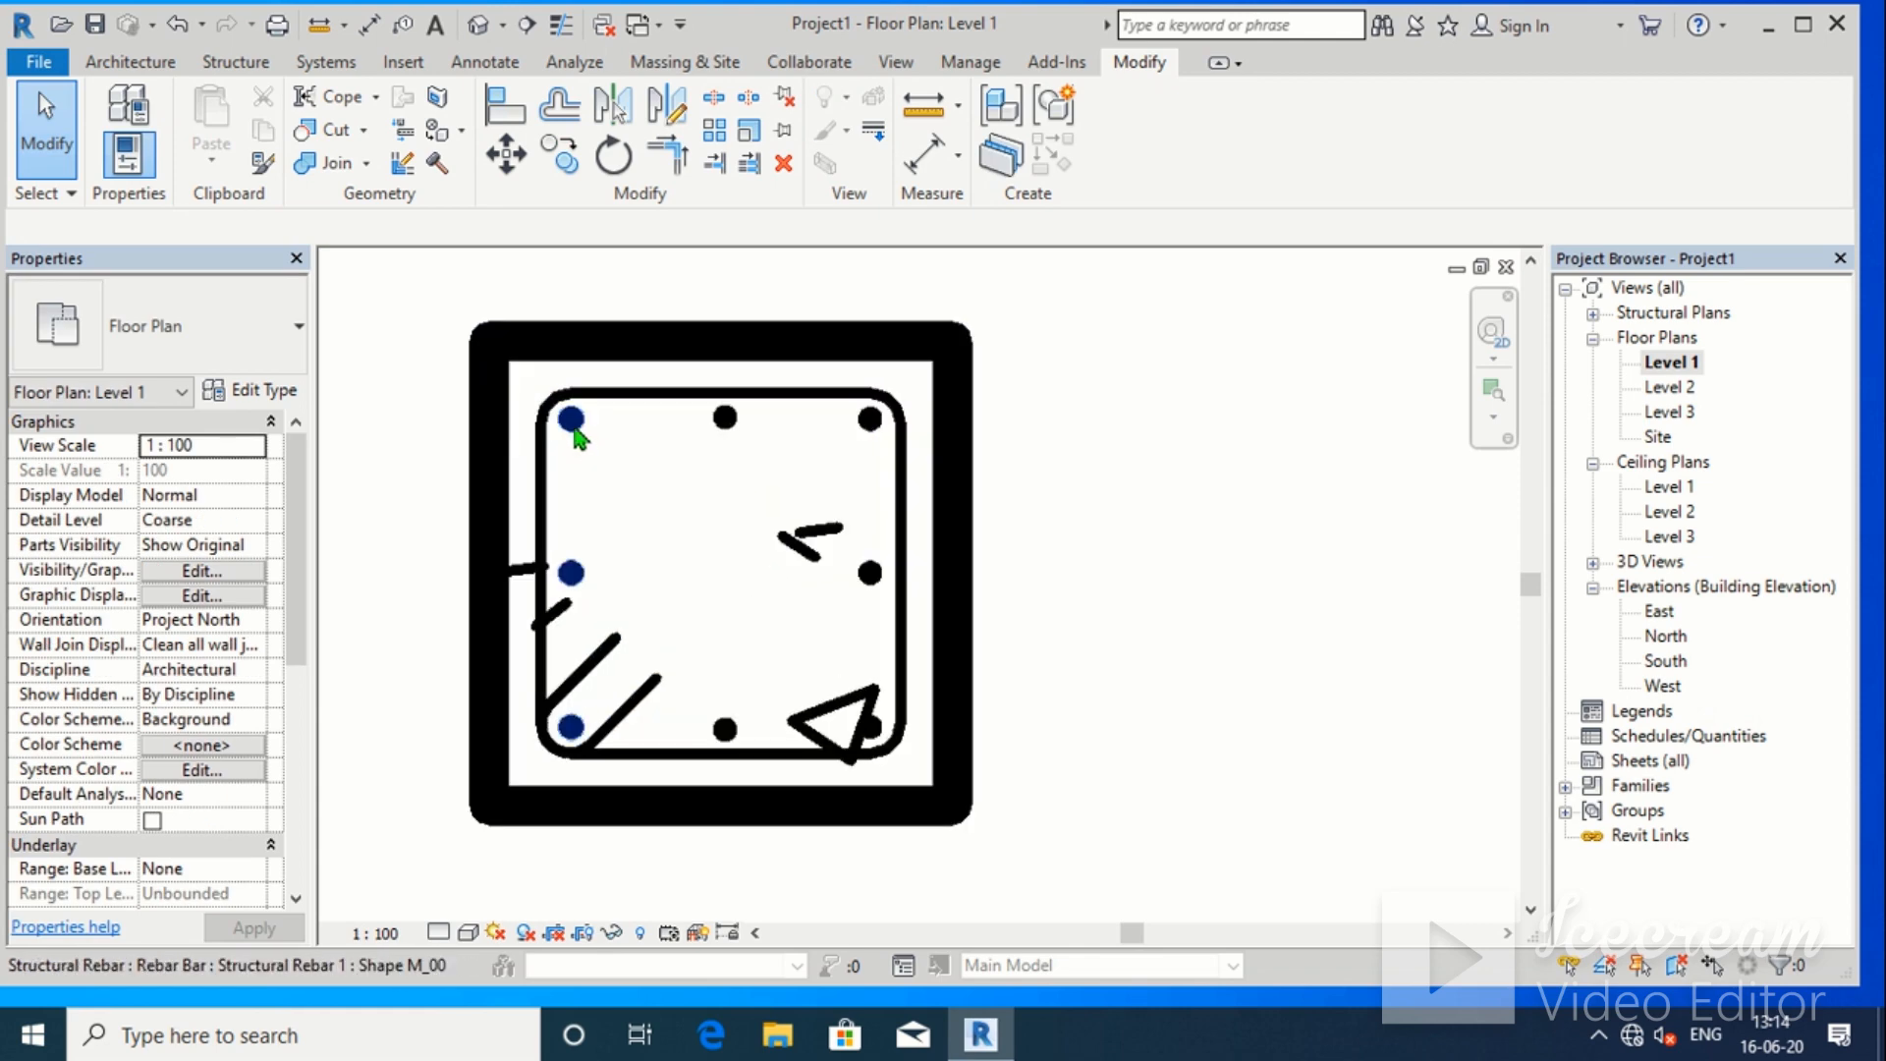
click(574, 430)
click(149, 354)
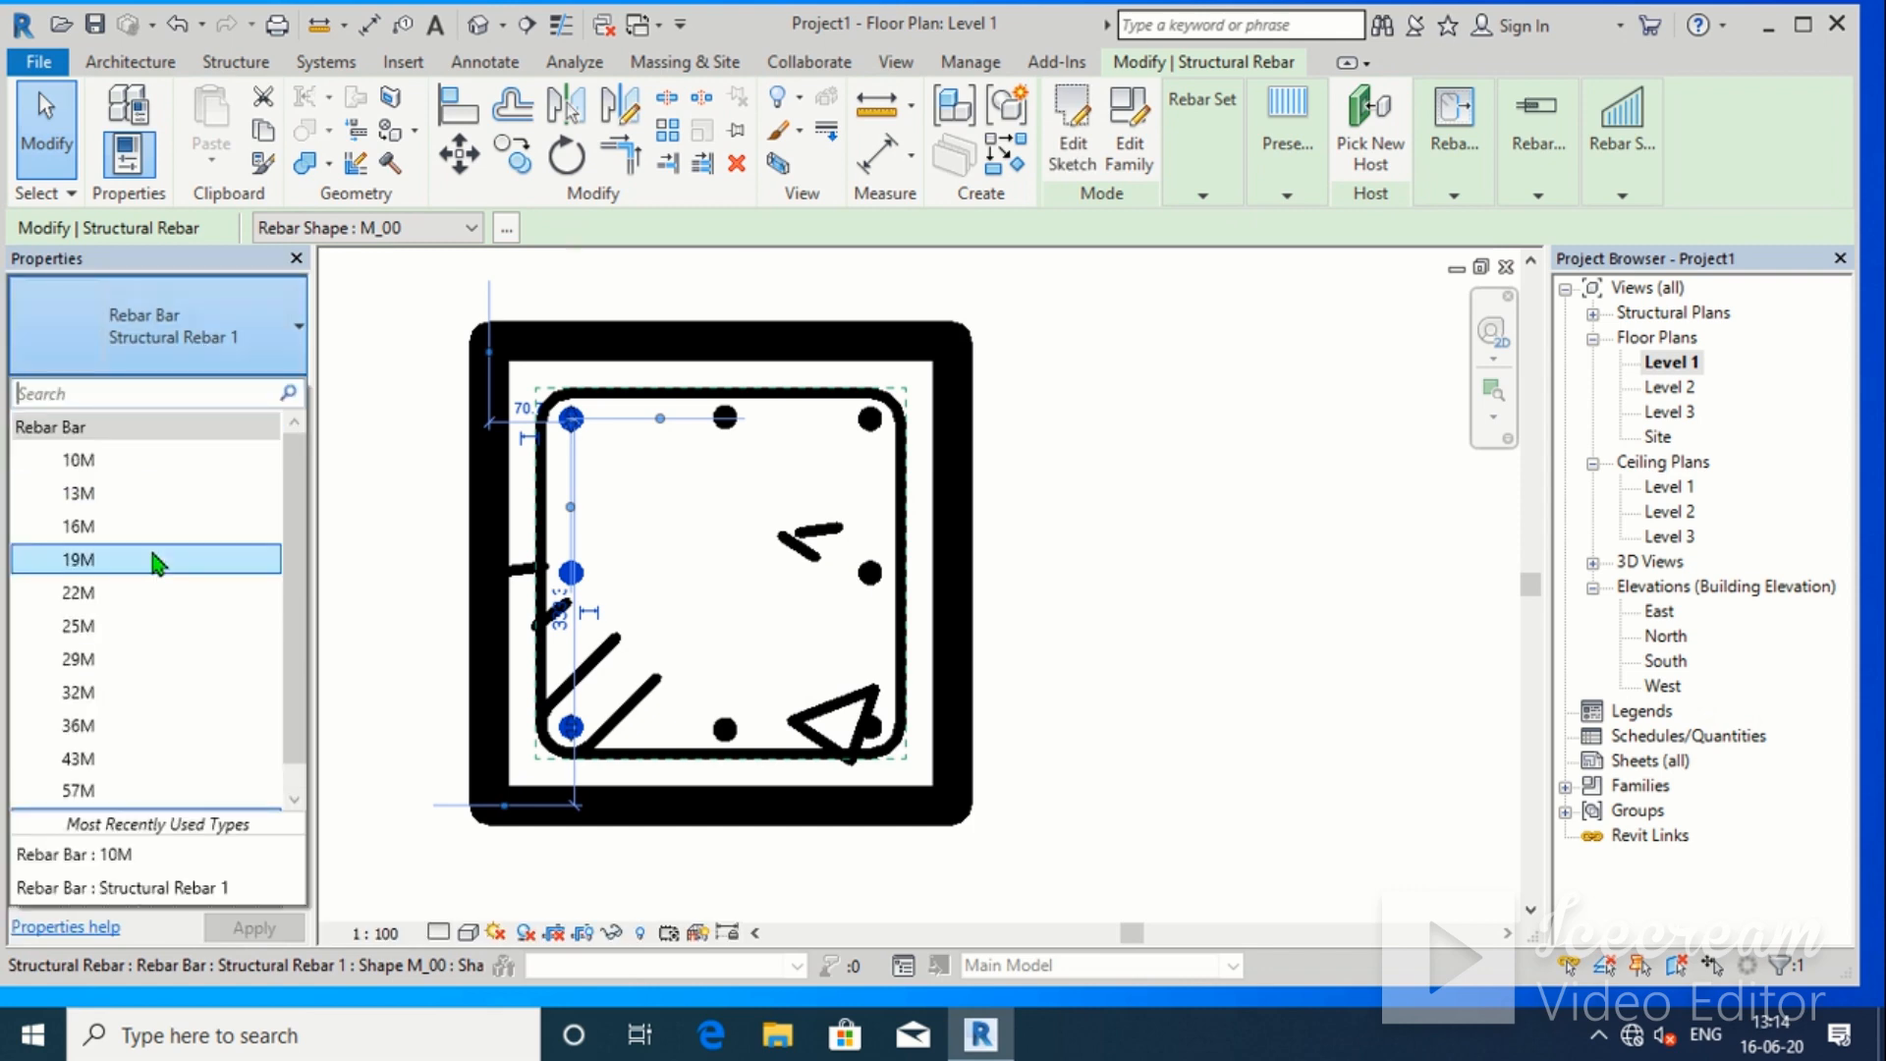
click(154, 560)
key(Escape)
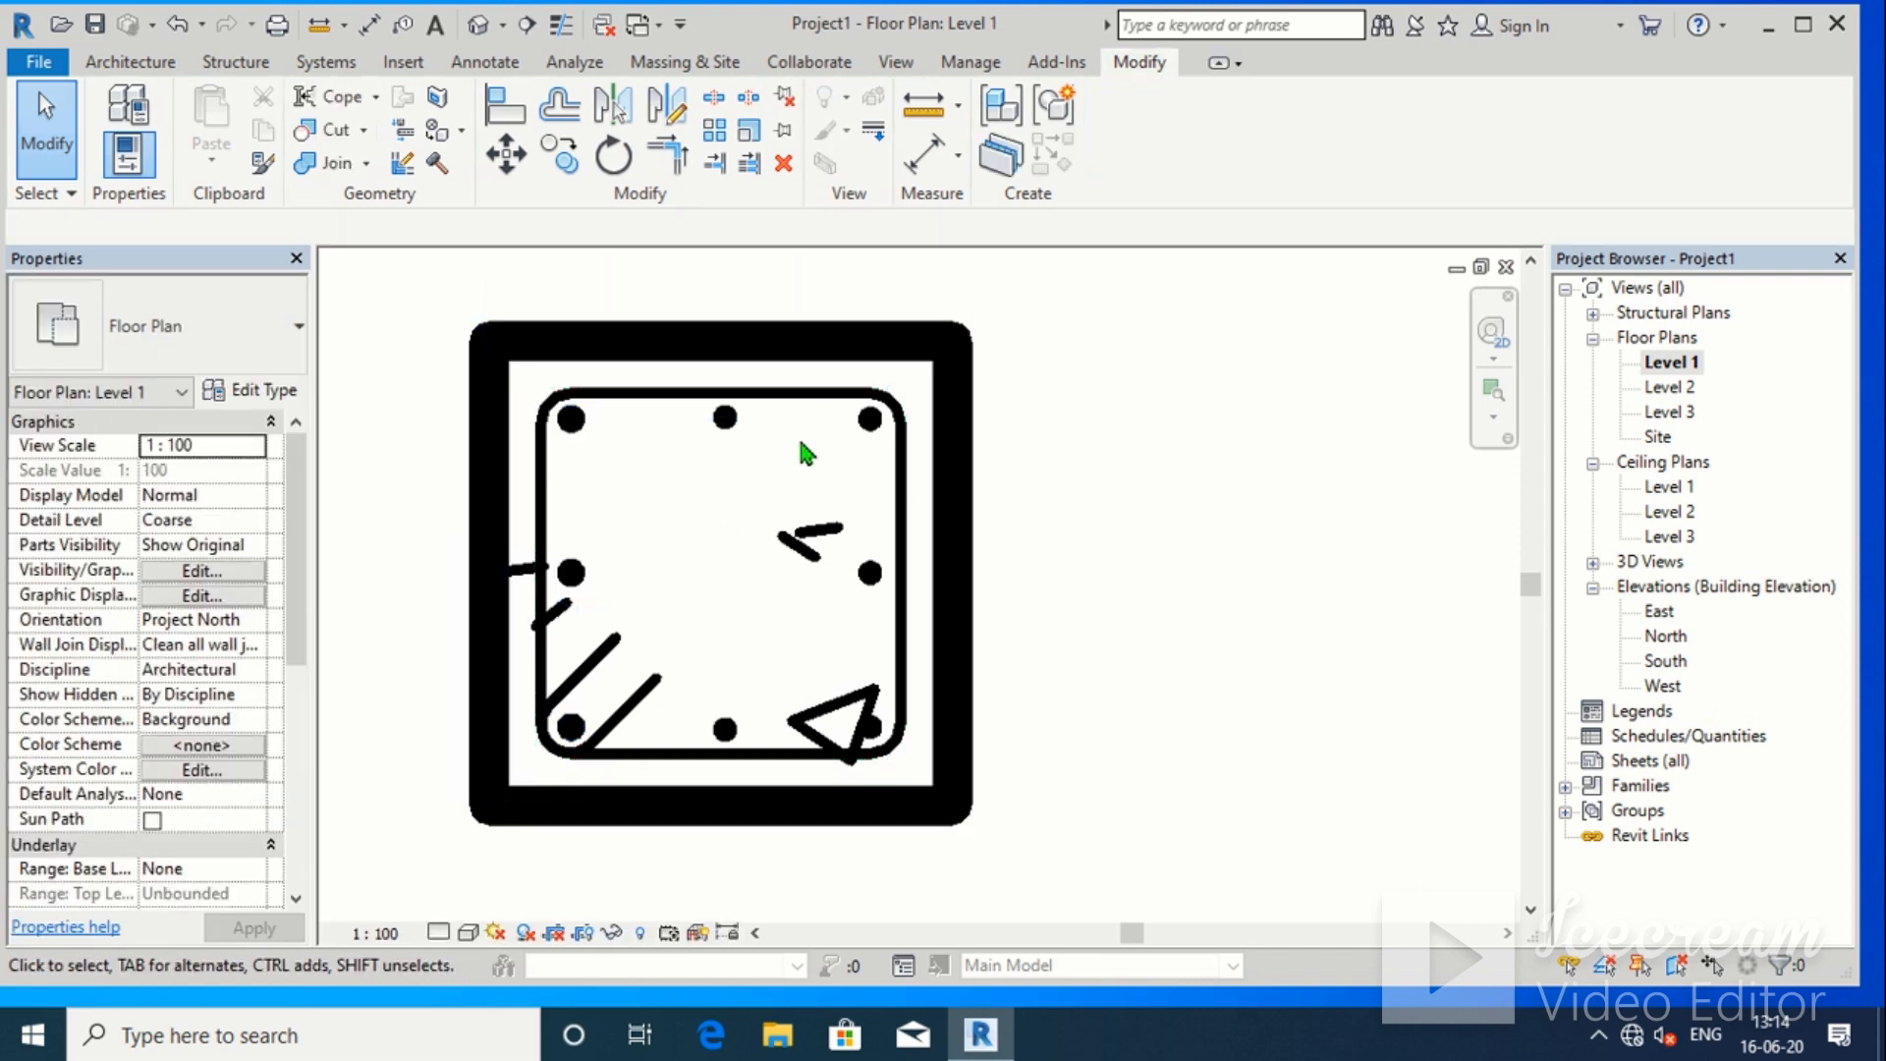
click(870, 420)
click(150, 339)
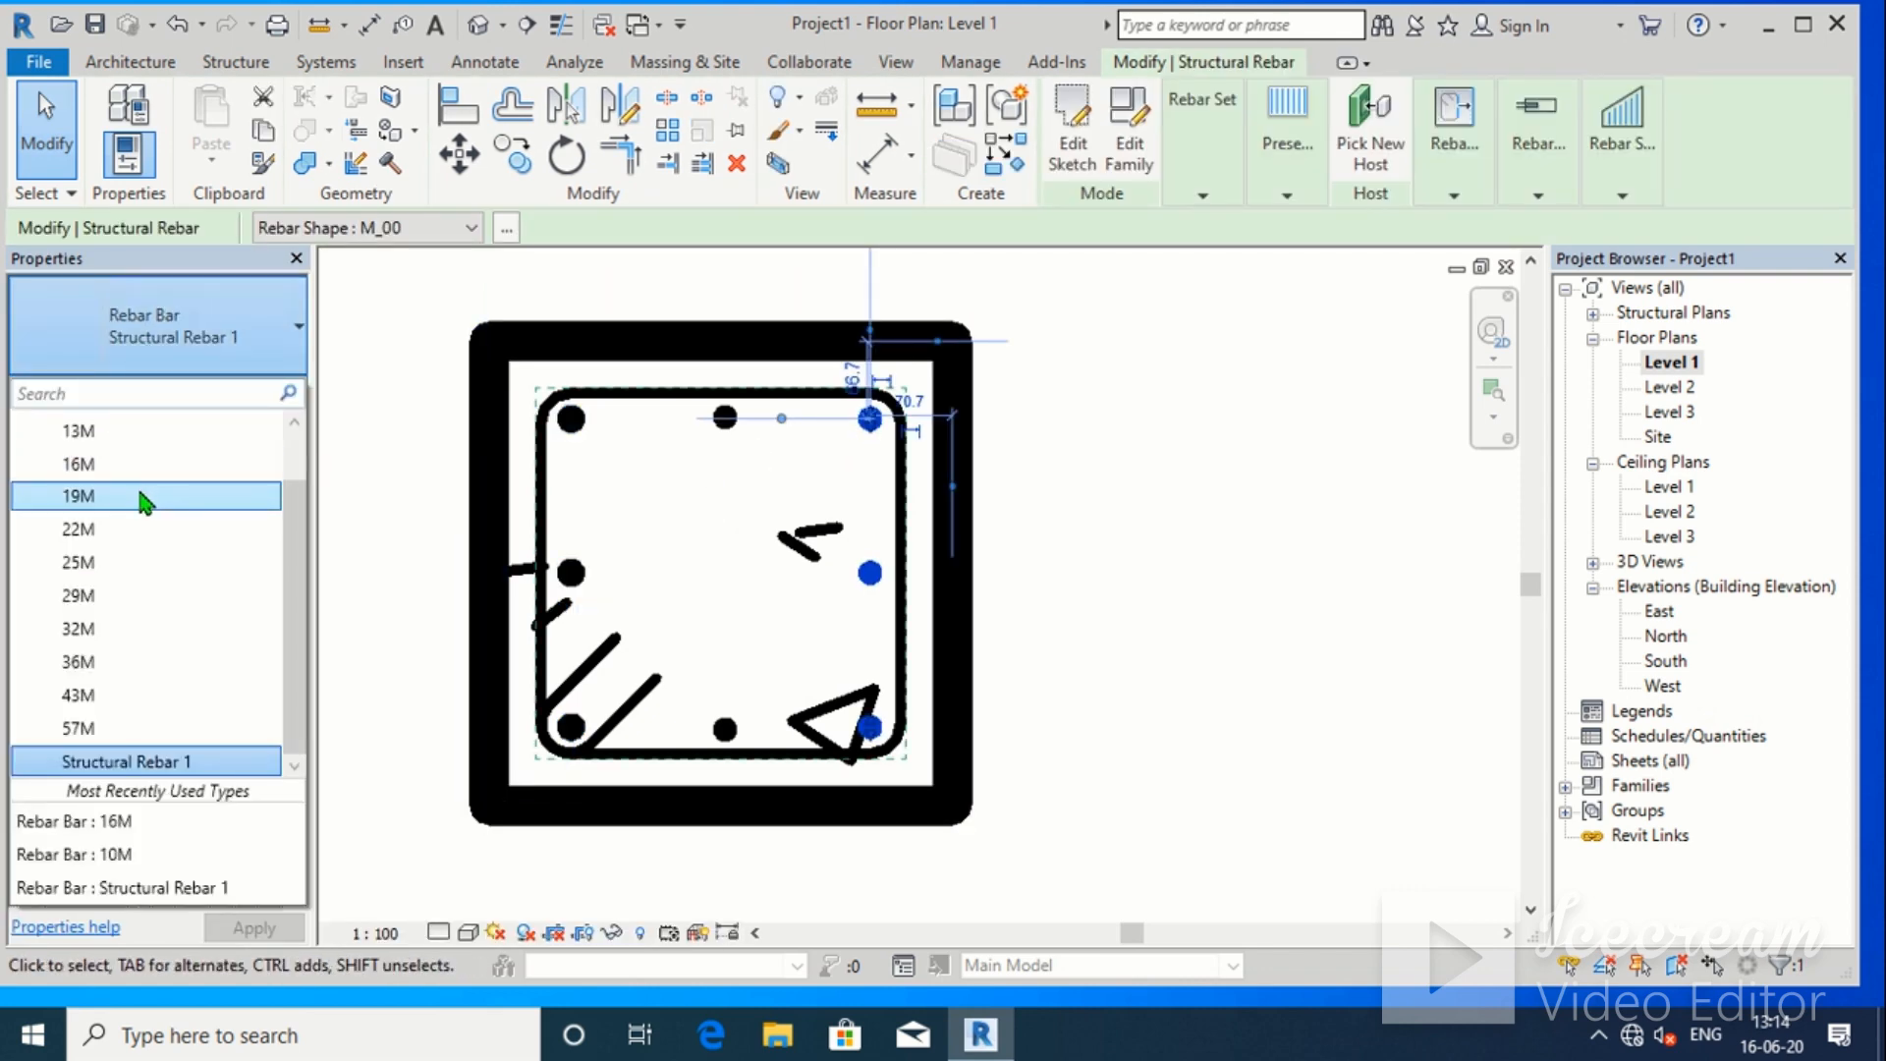
click(145, 497)
key(Escape)
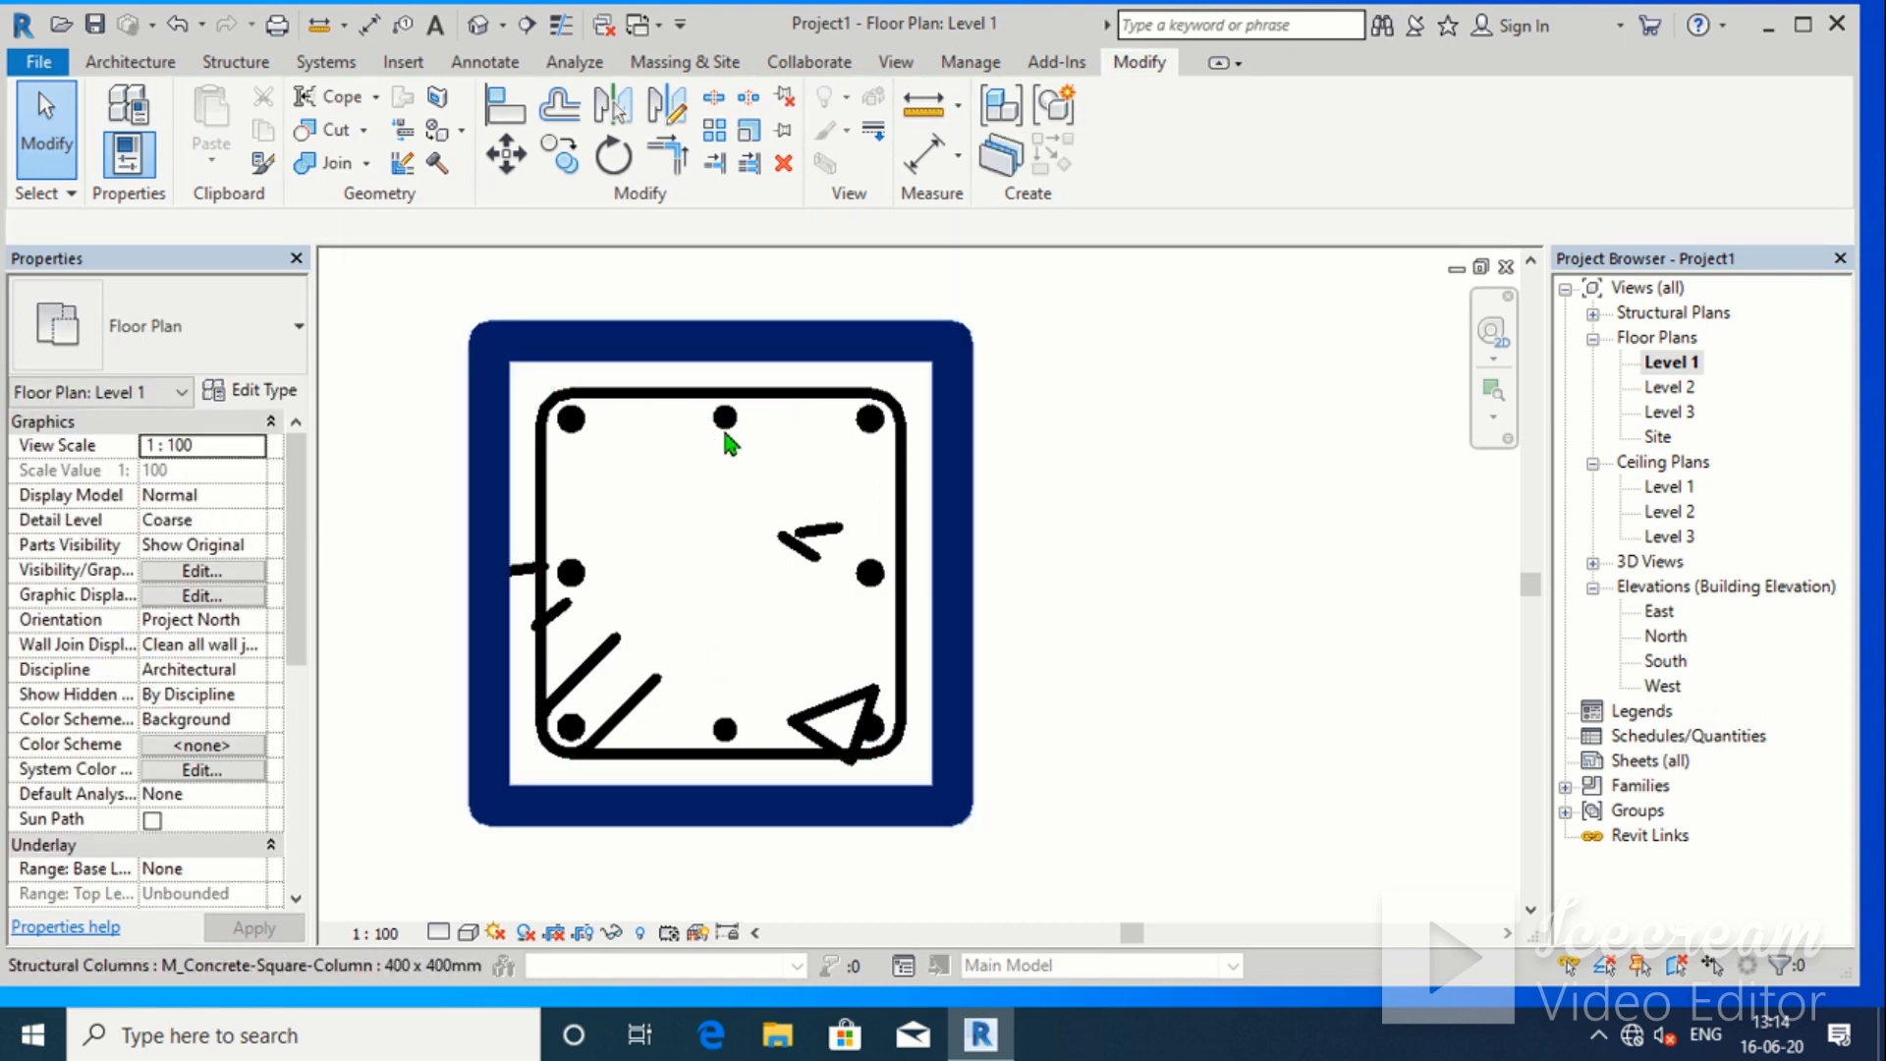
Change the single M_00 bars at the middle of the tie's bottom and top sides to rebar bar type 16M
scroll(724, 434, up, 2)
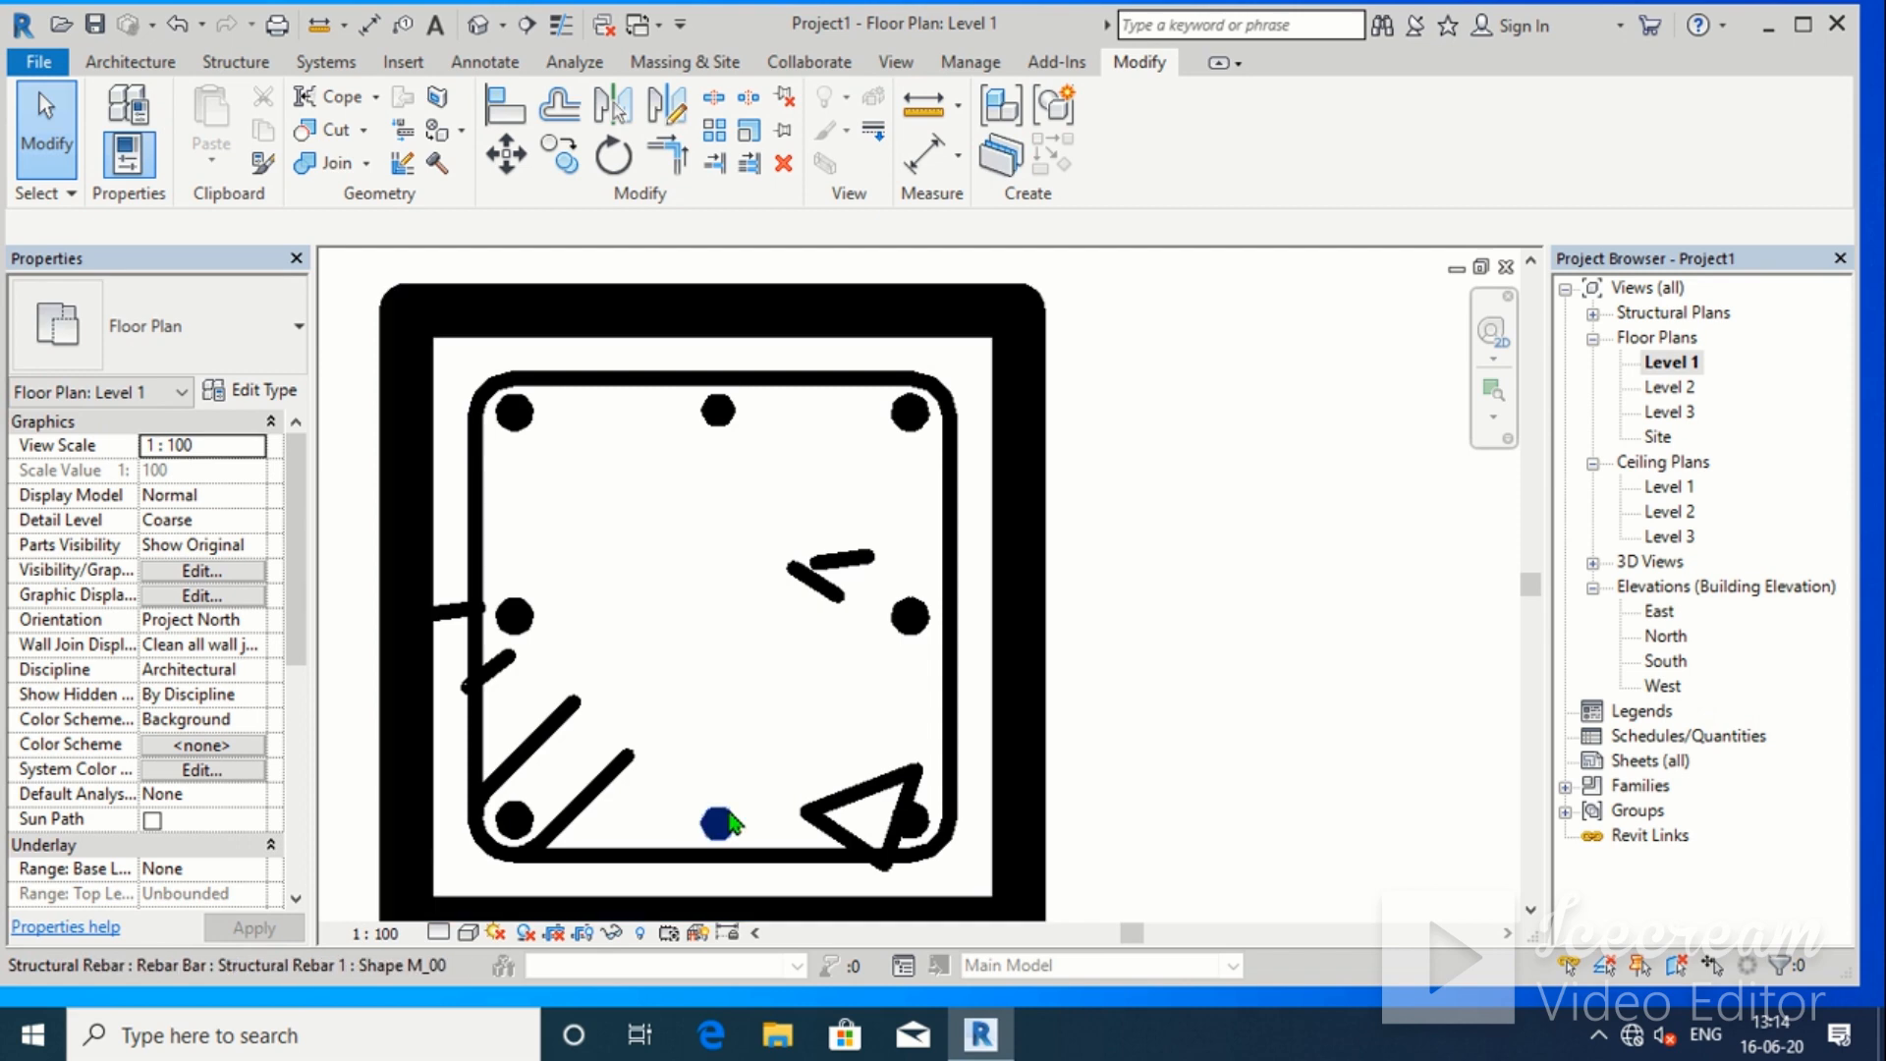
click(722, 823)
click(202, 344)
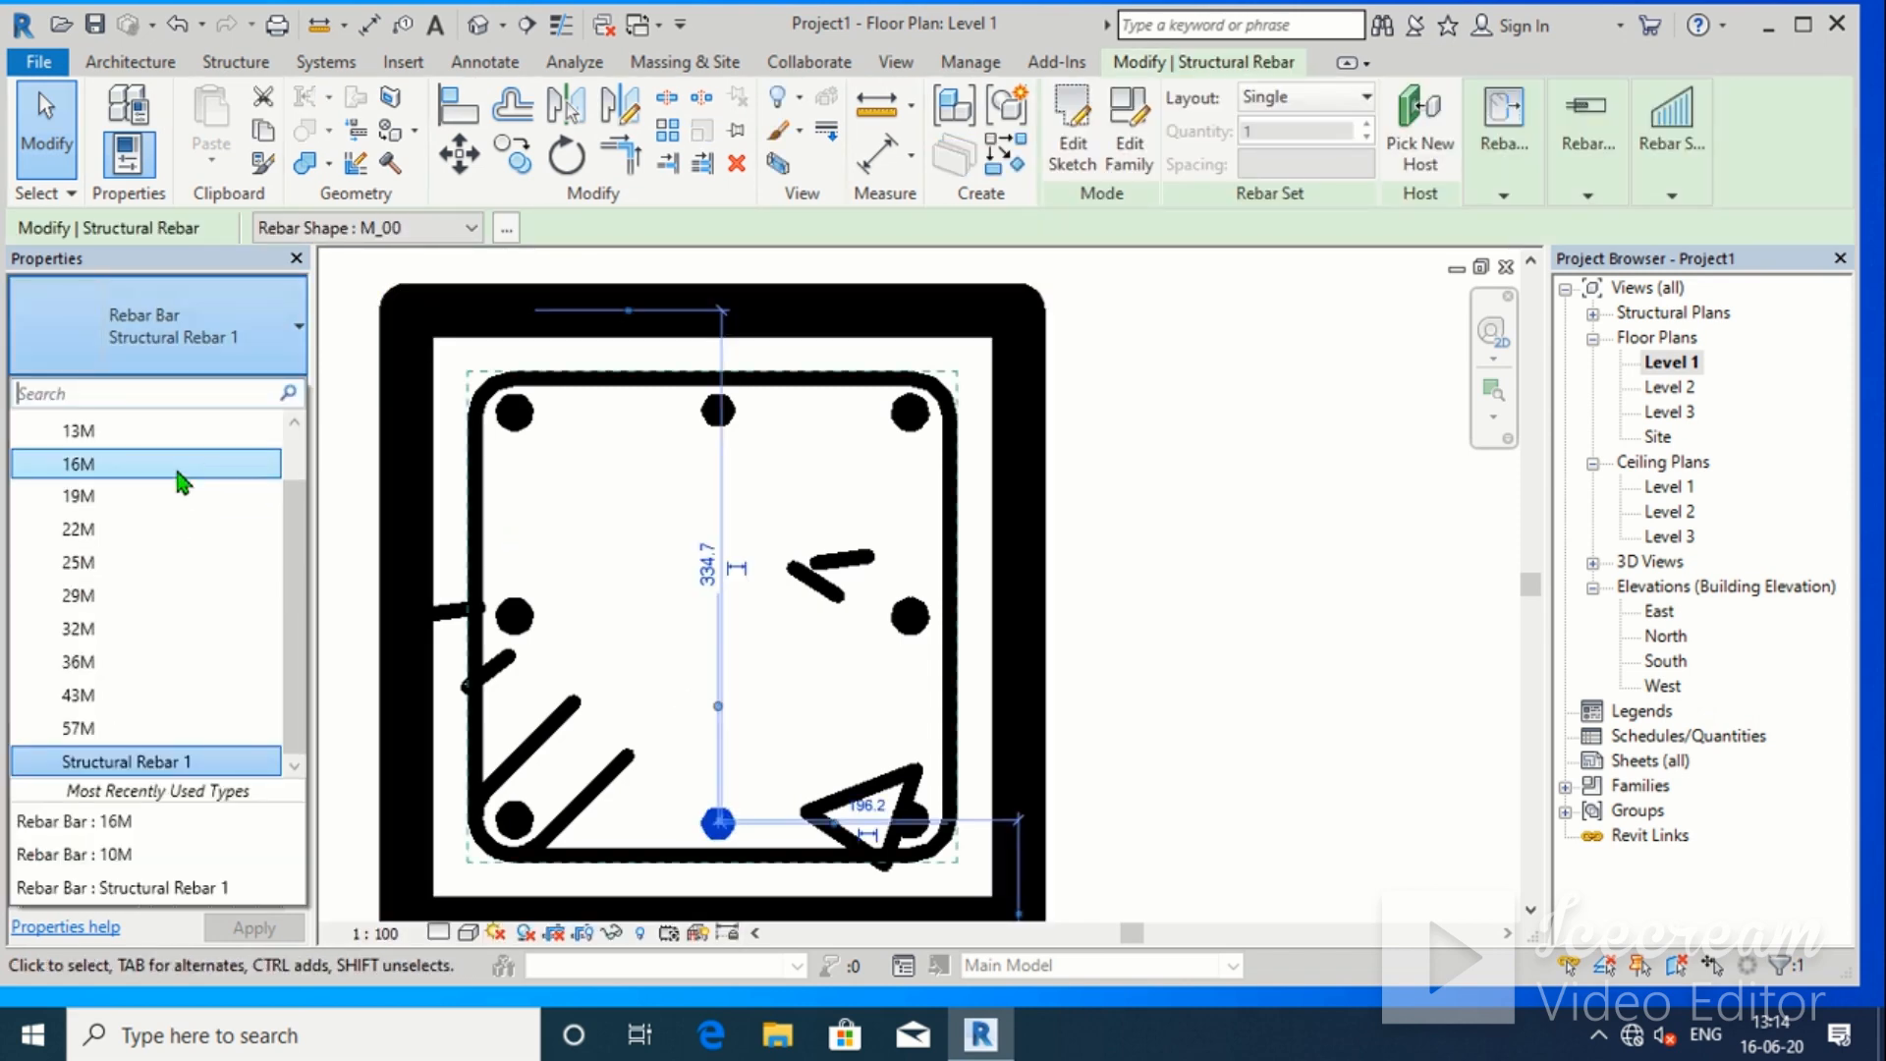
click(179, 464)
click(727, 418)
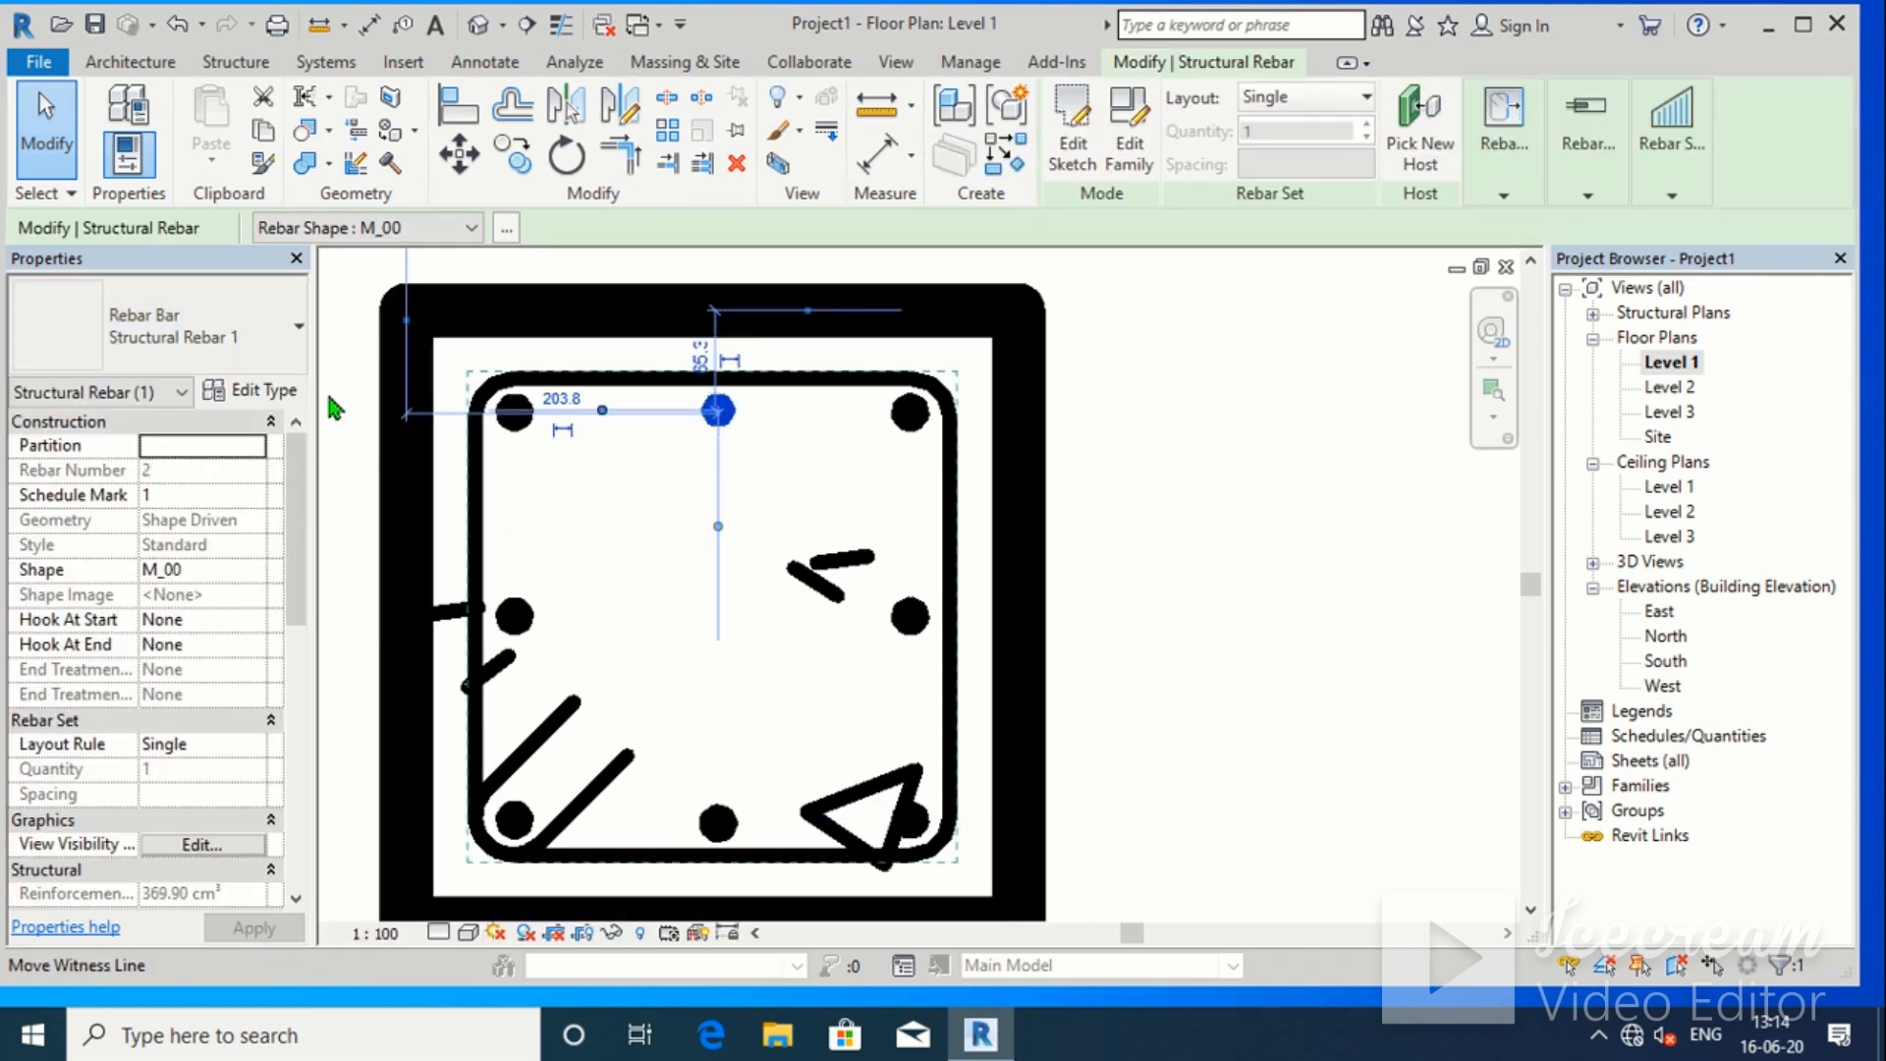
click(128, 365)
click(110, 468)
scroll(433, 651, down, 3)
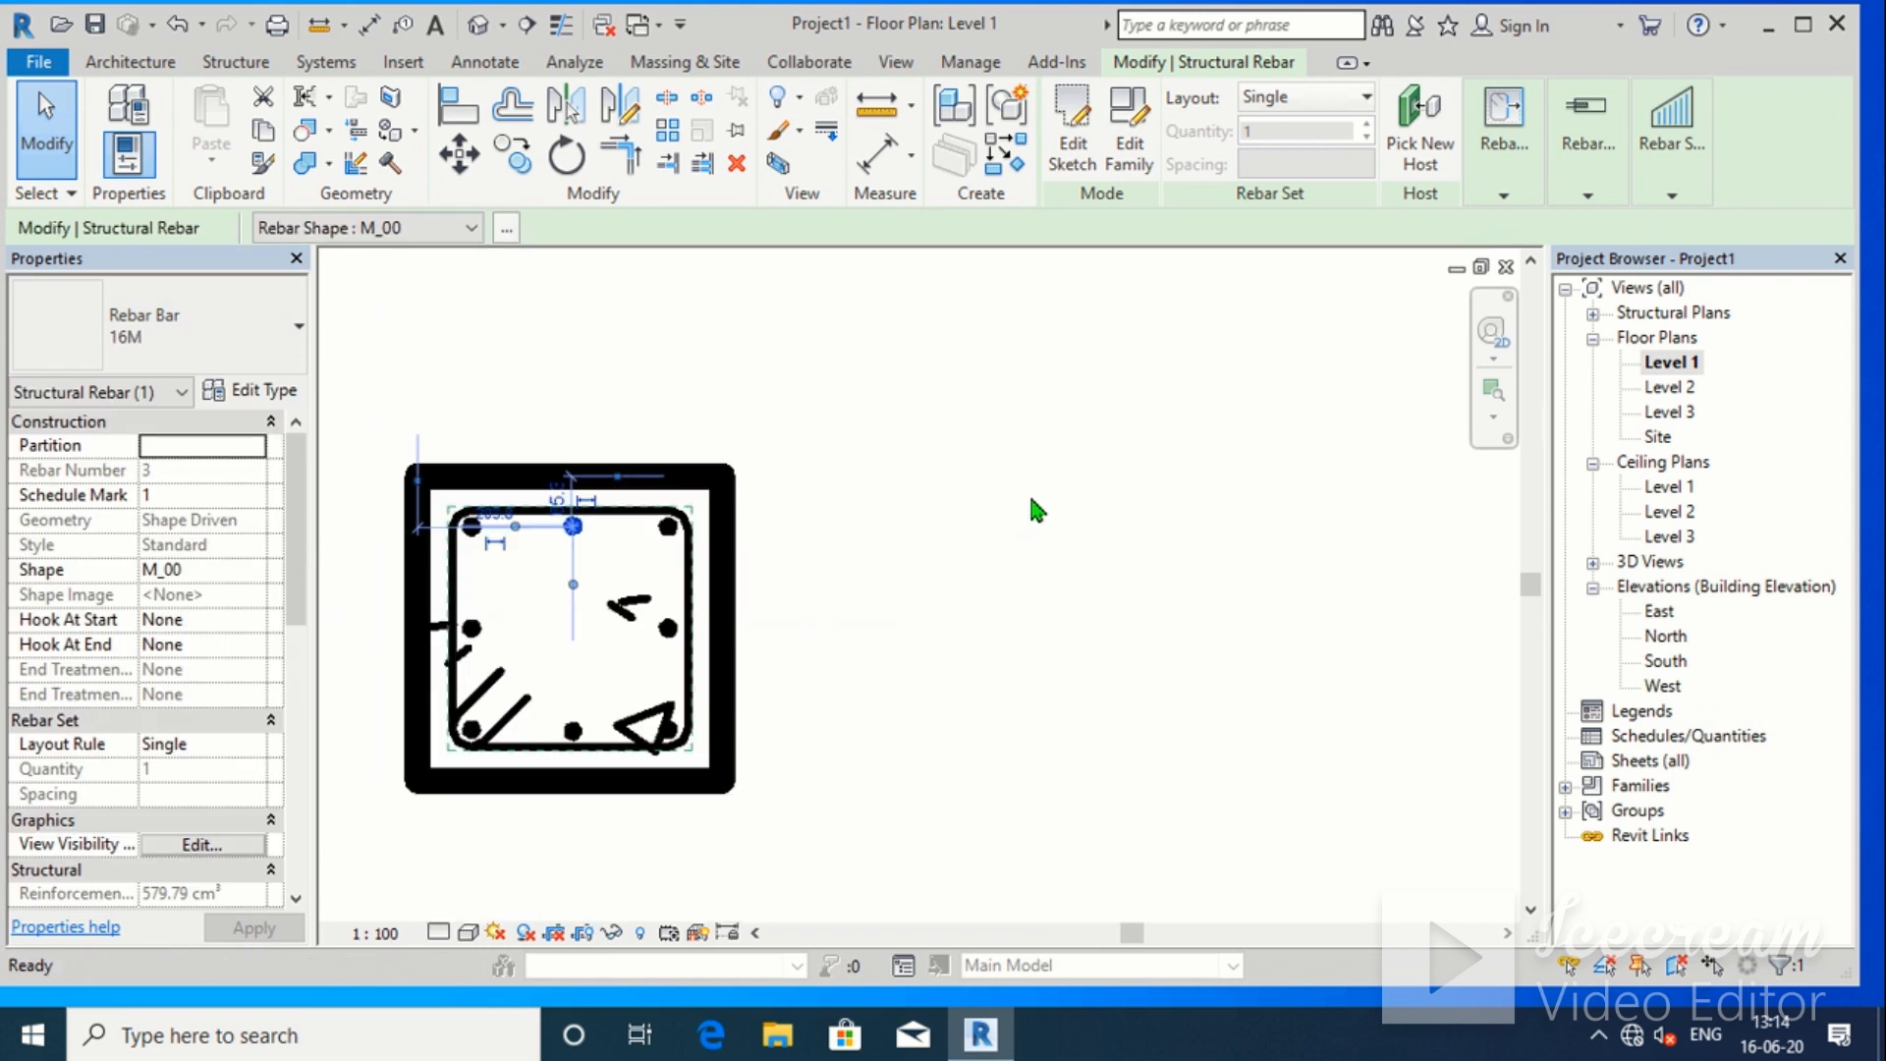
click(1028, 487)
Set the default 3D view's visual style to Shaded, and return to the Level 1 floor plan
scroll(884, 570, down, 3)
middle_drag(953, 575, 1045, 477)
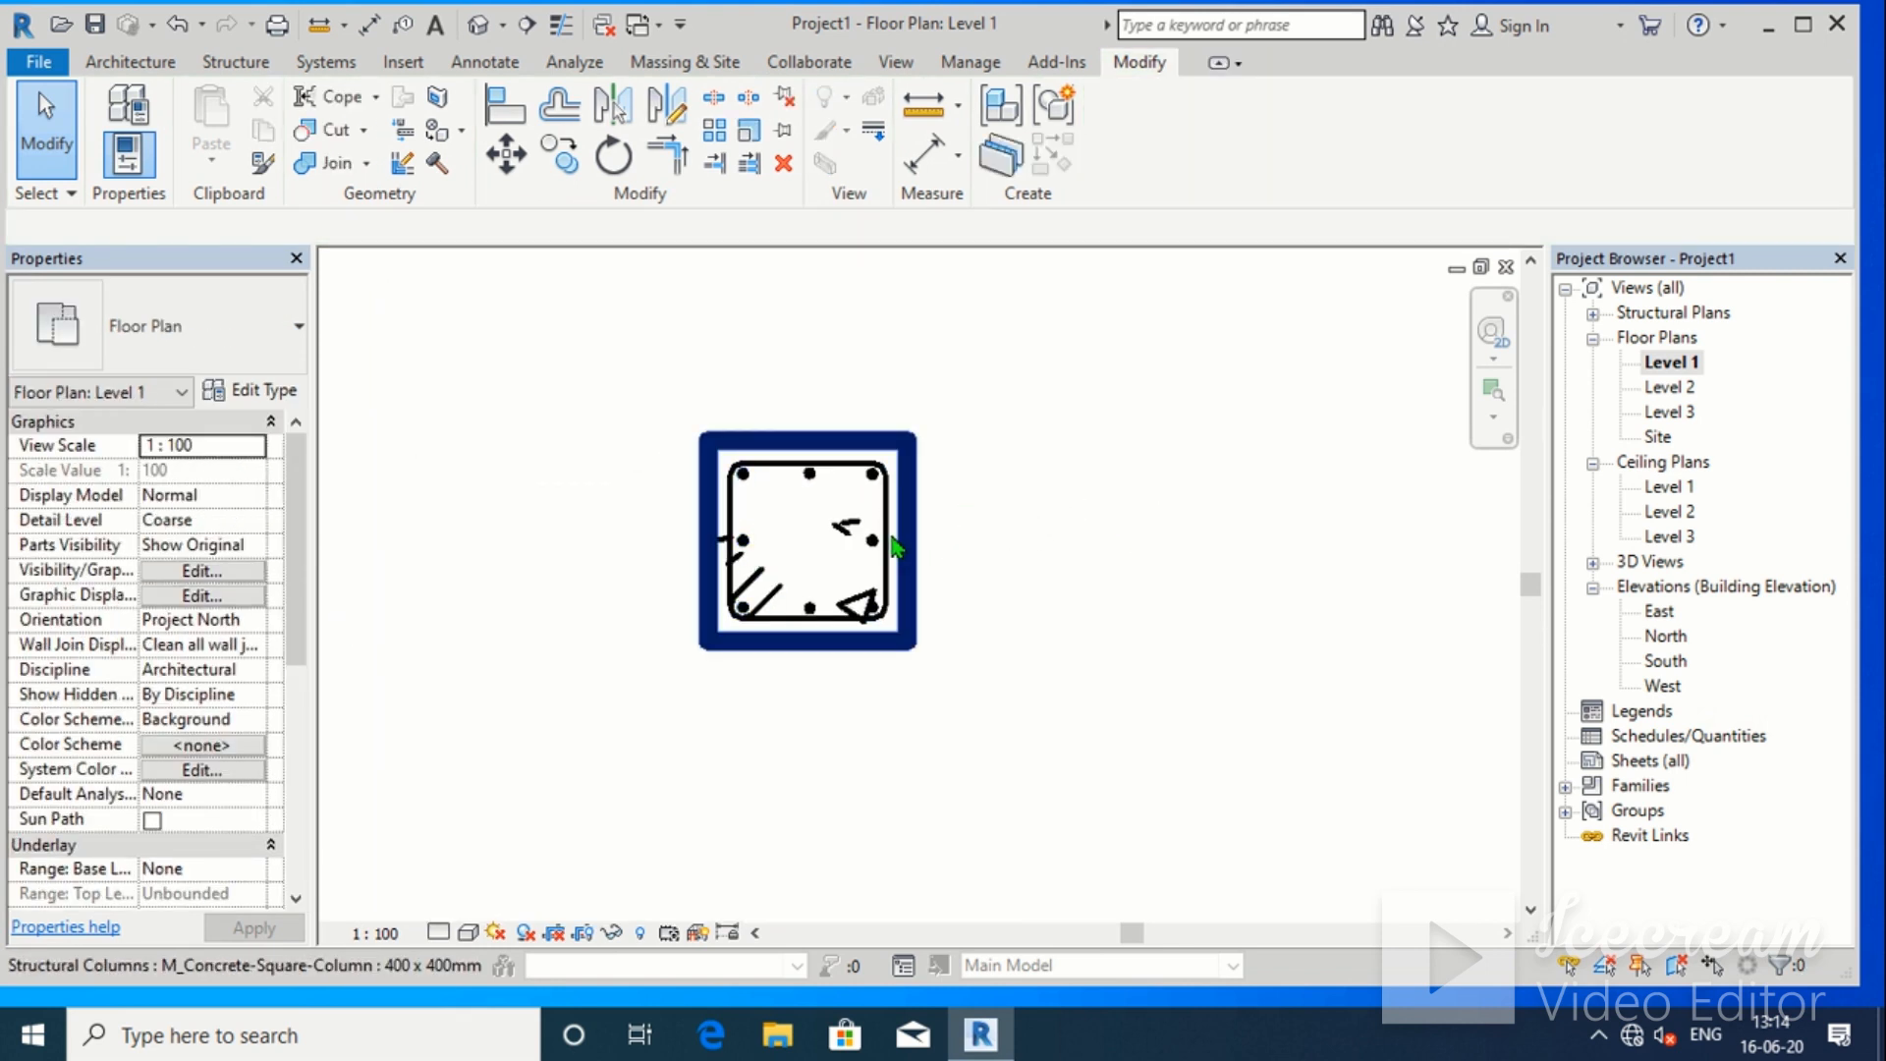
click(503, 25)
click(512, 61)
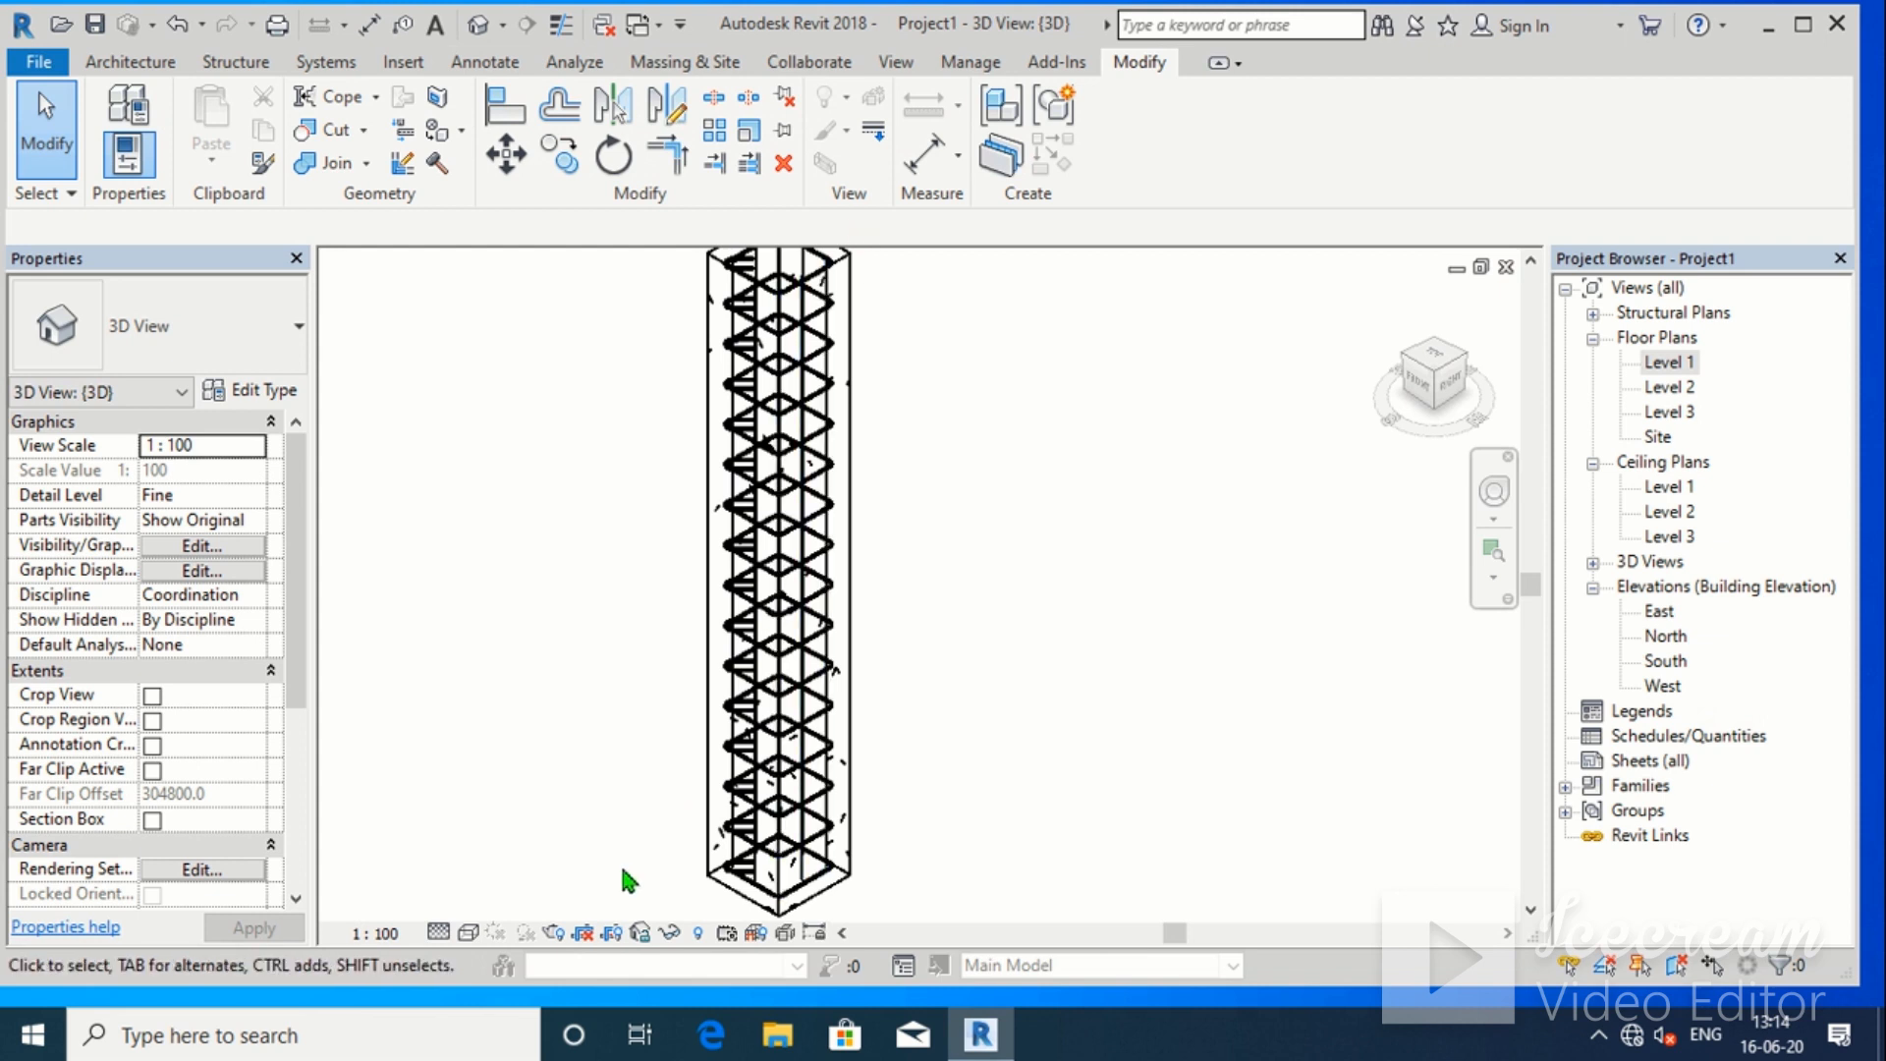
click(470, 933)
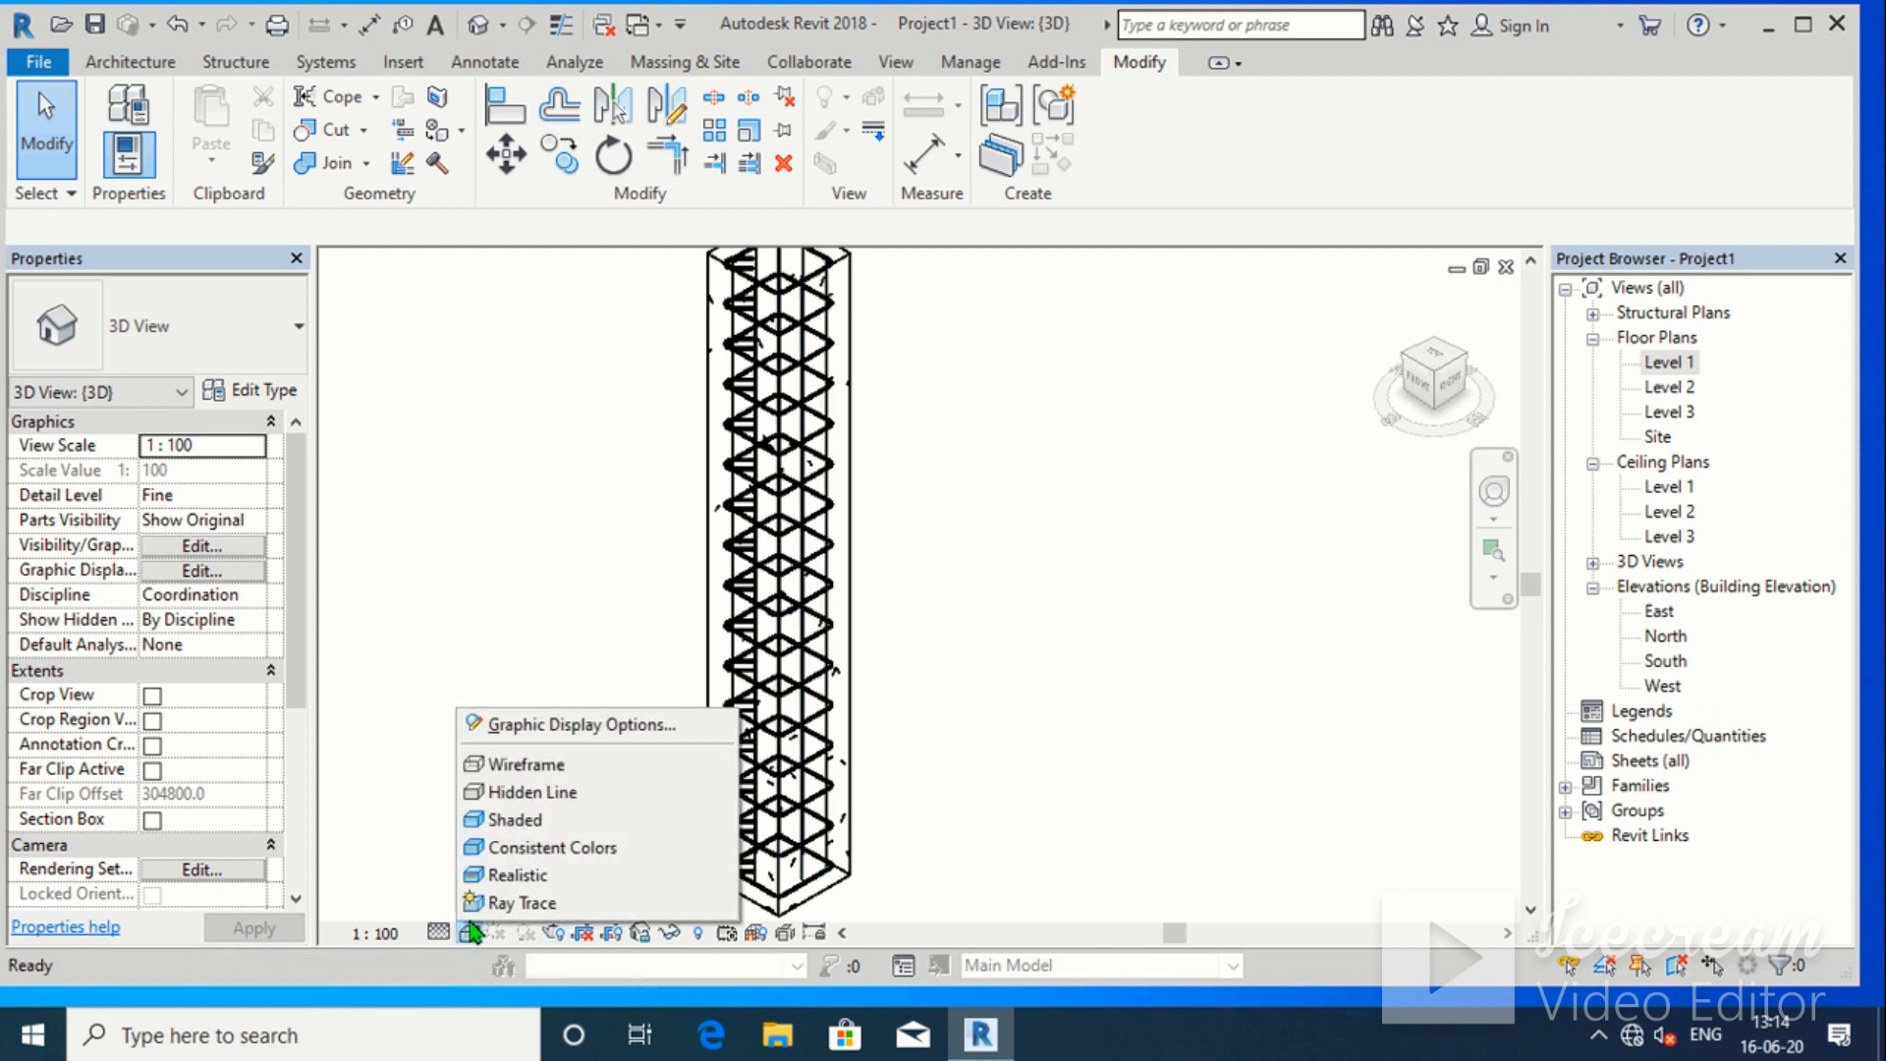
click(496, 821)
scroll(493, 821, down, 2)
scroll(682, 712, up, 2)
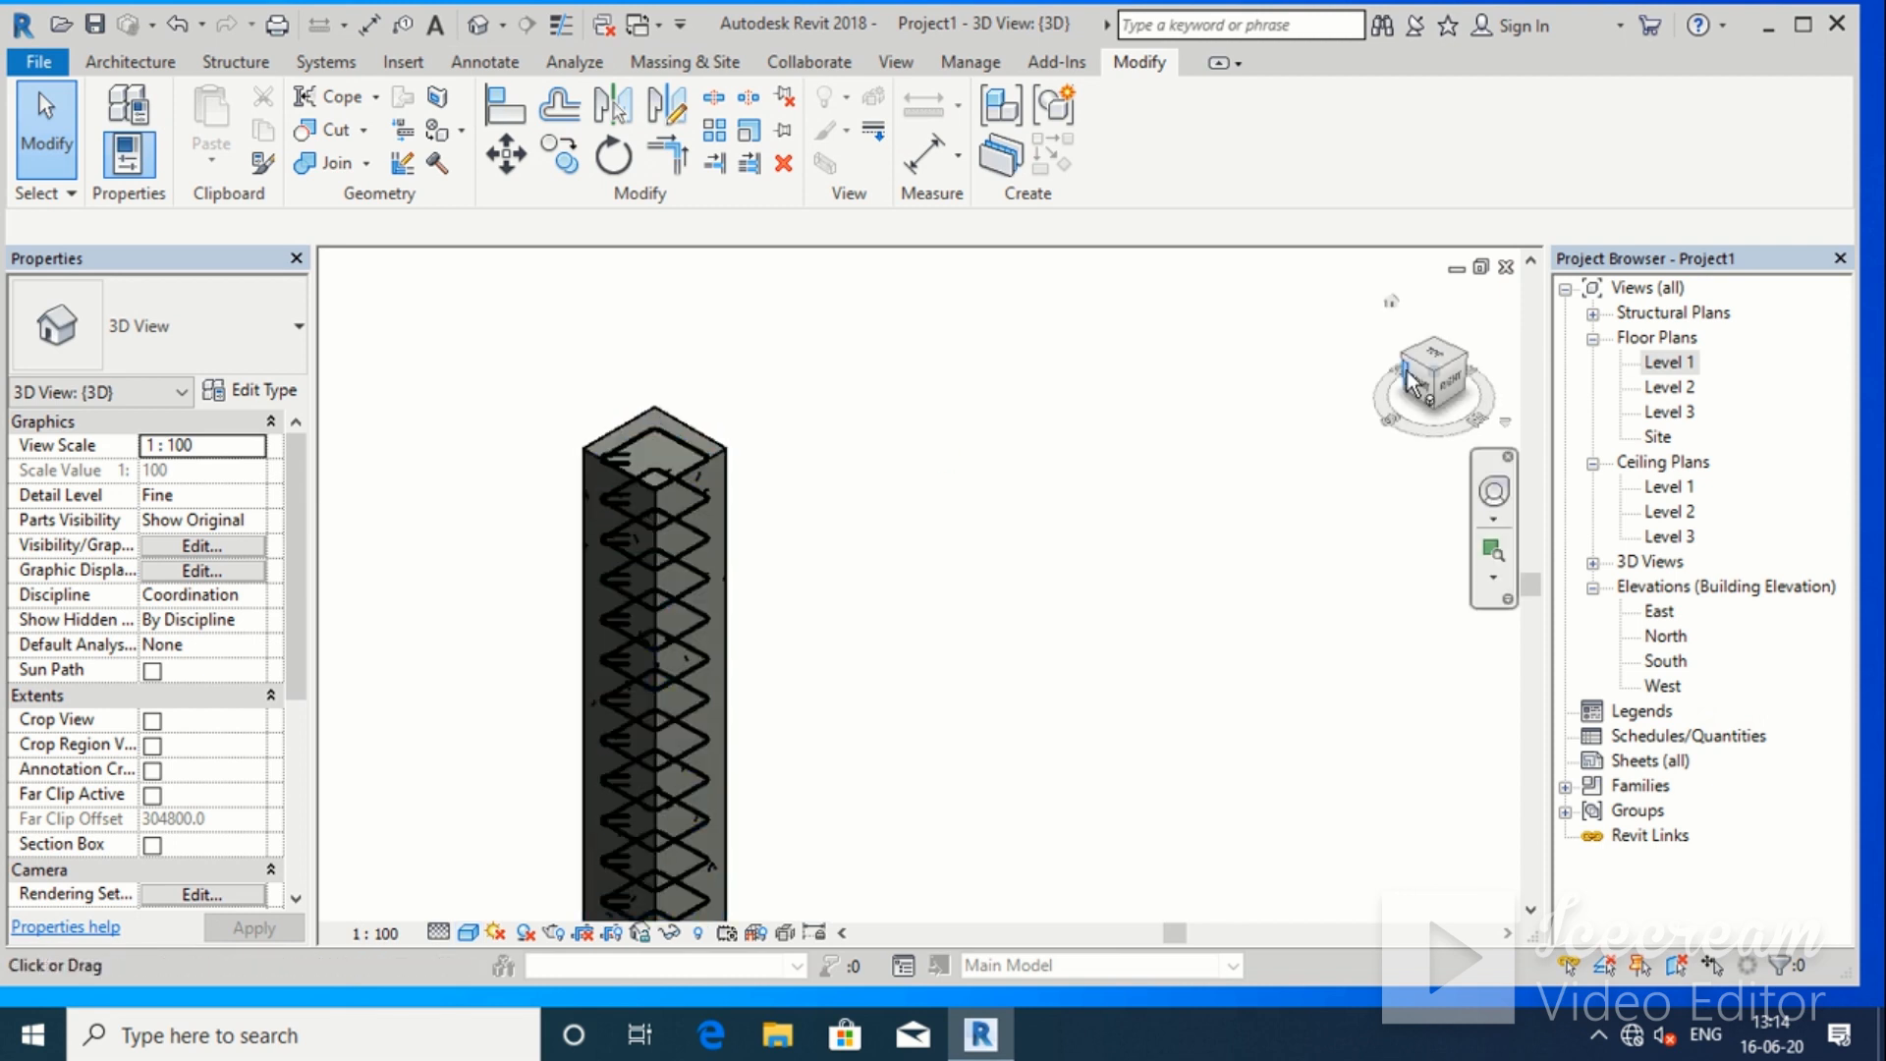
double_click(1668, 362)
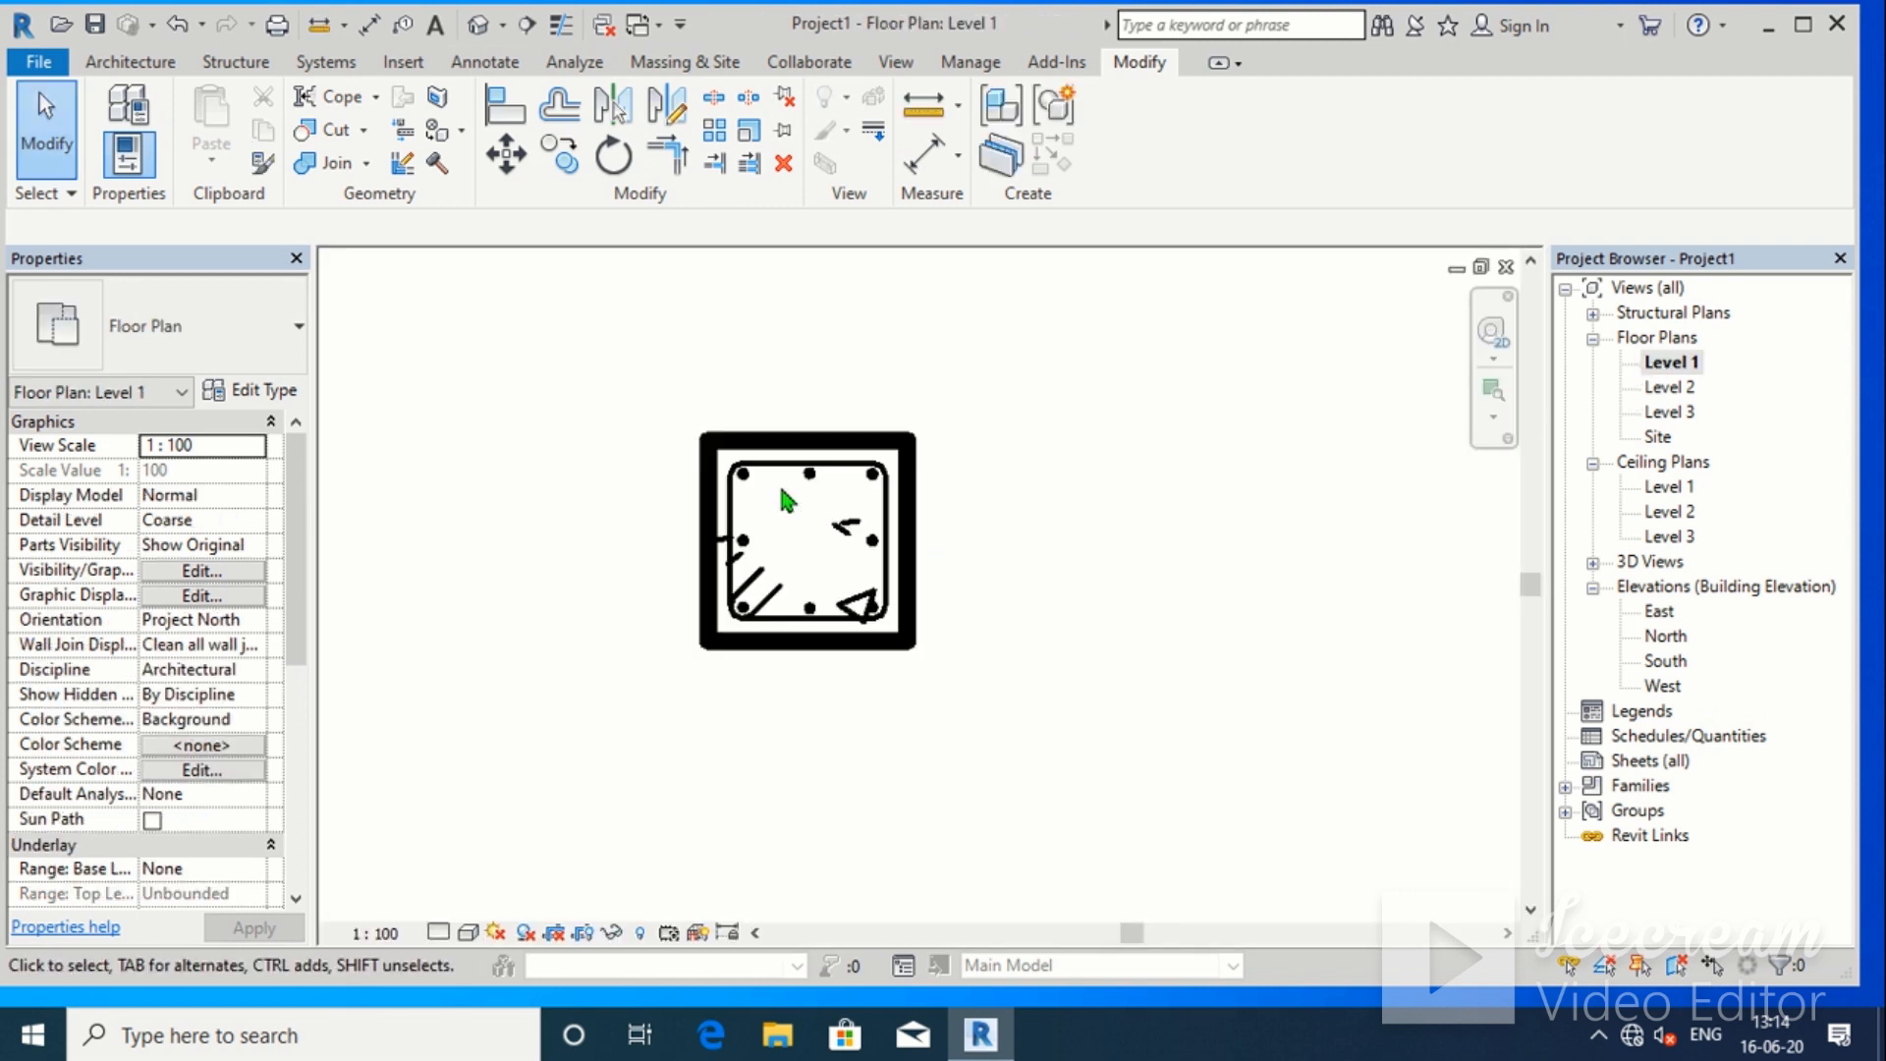
Set the left and right three-bar M_00 sets to view unobscured and as solid in the {3D} view
scroll(771, 493, up, 2)
click(736, 492)
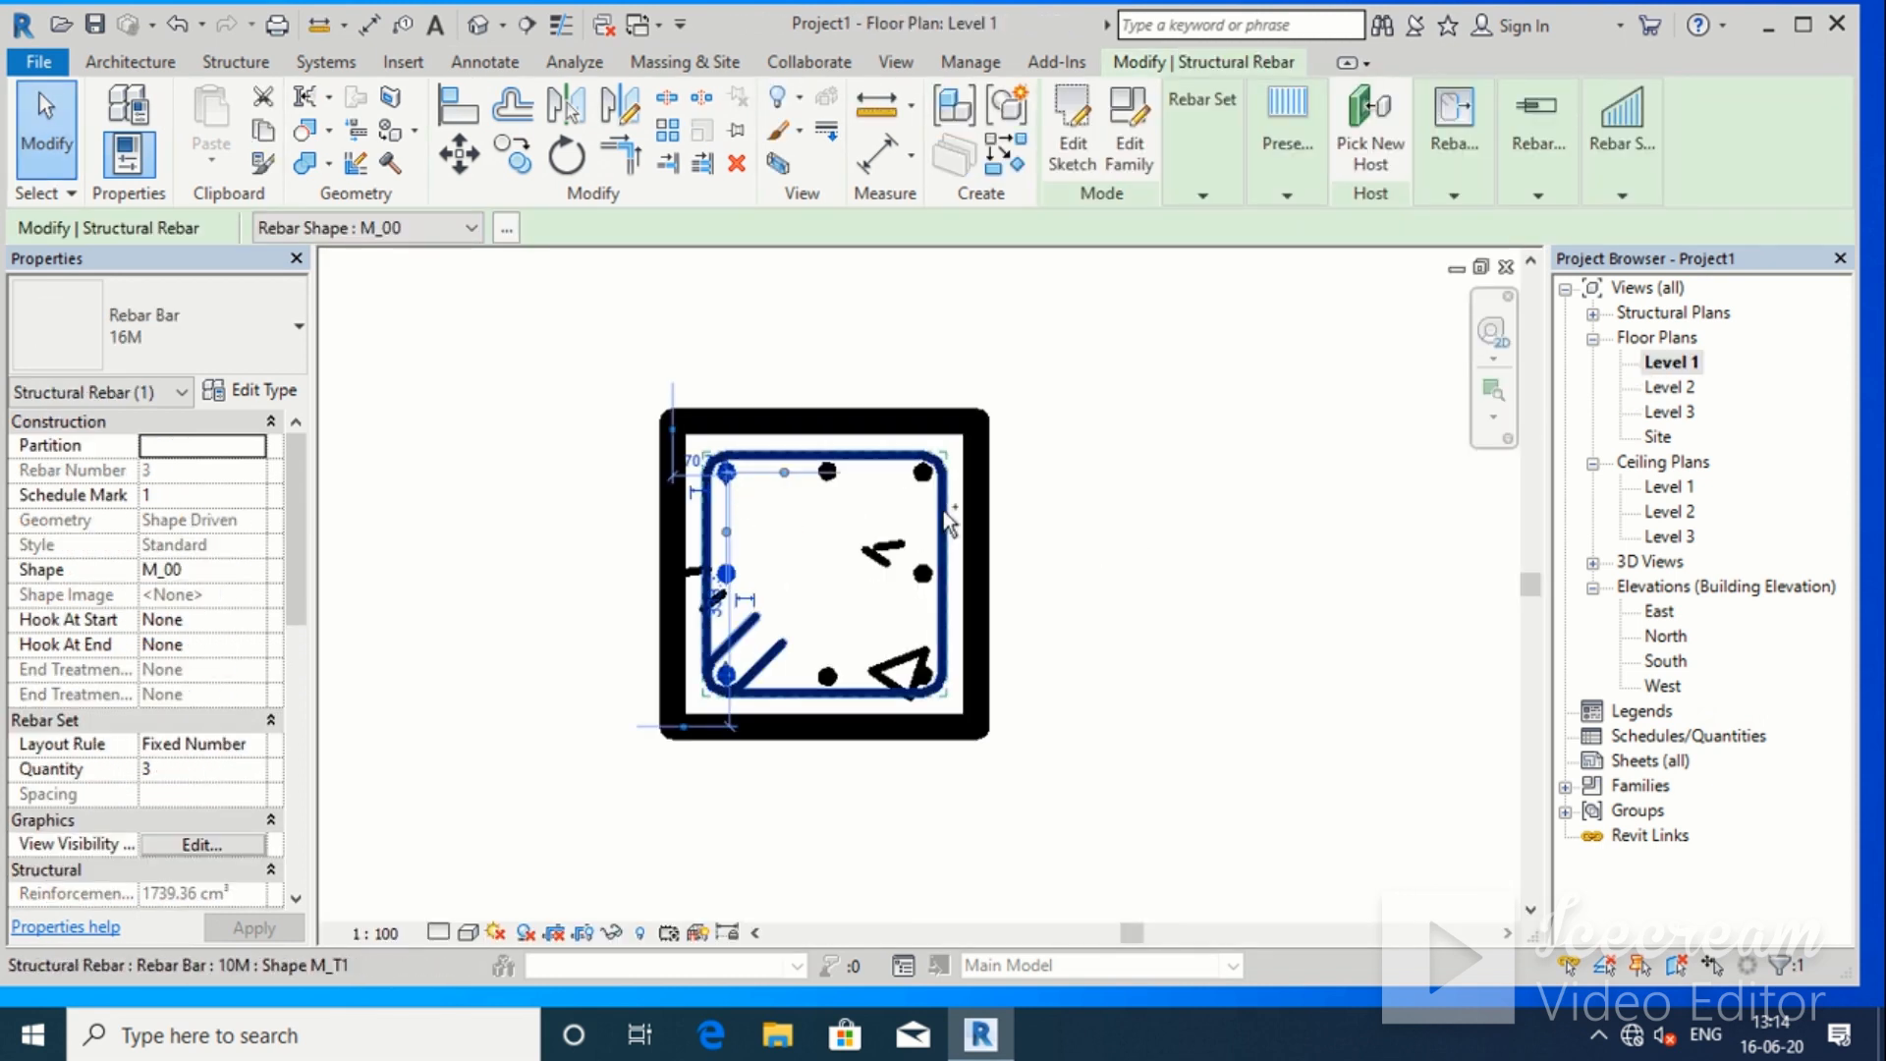
ctrl+click(831, 494)
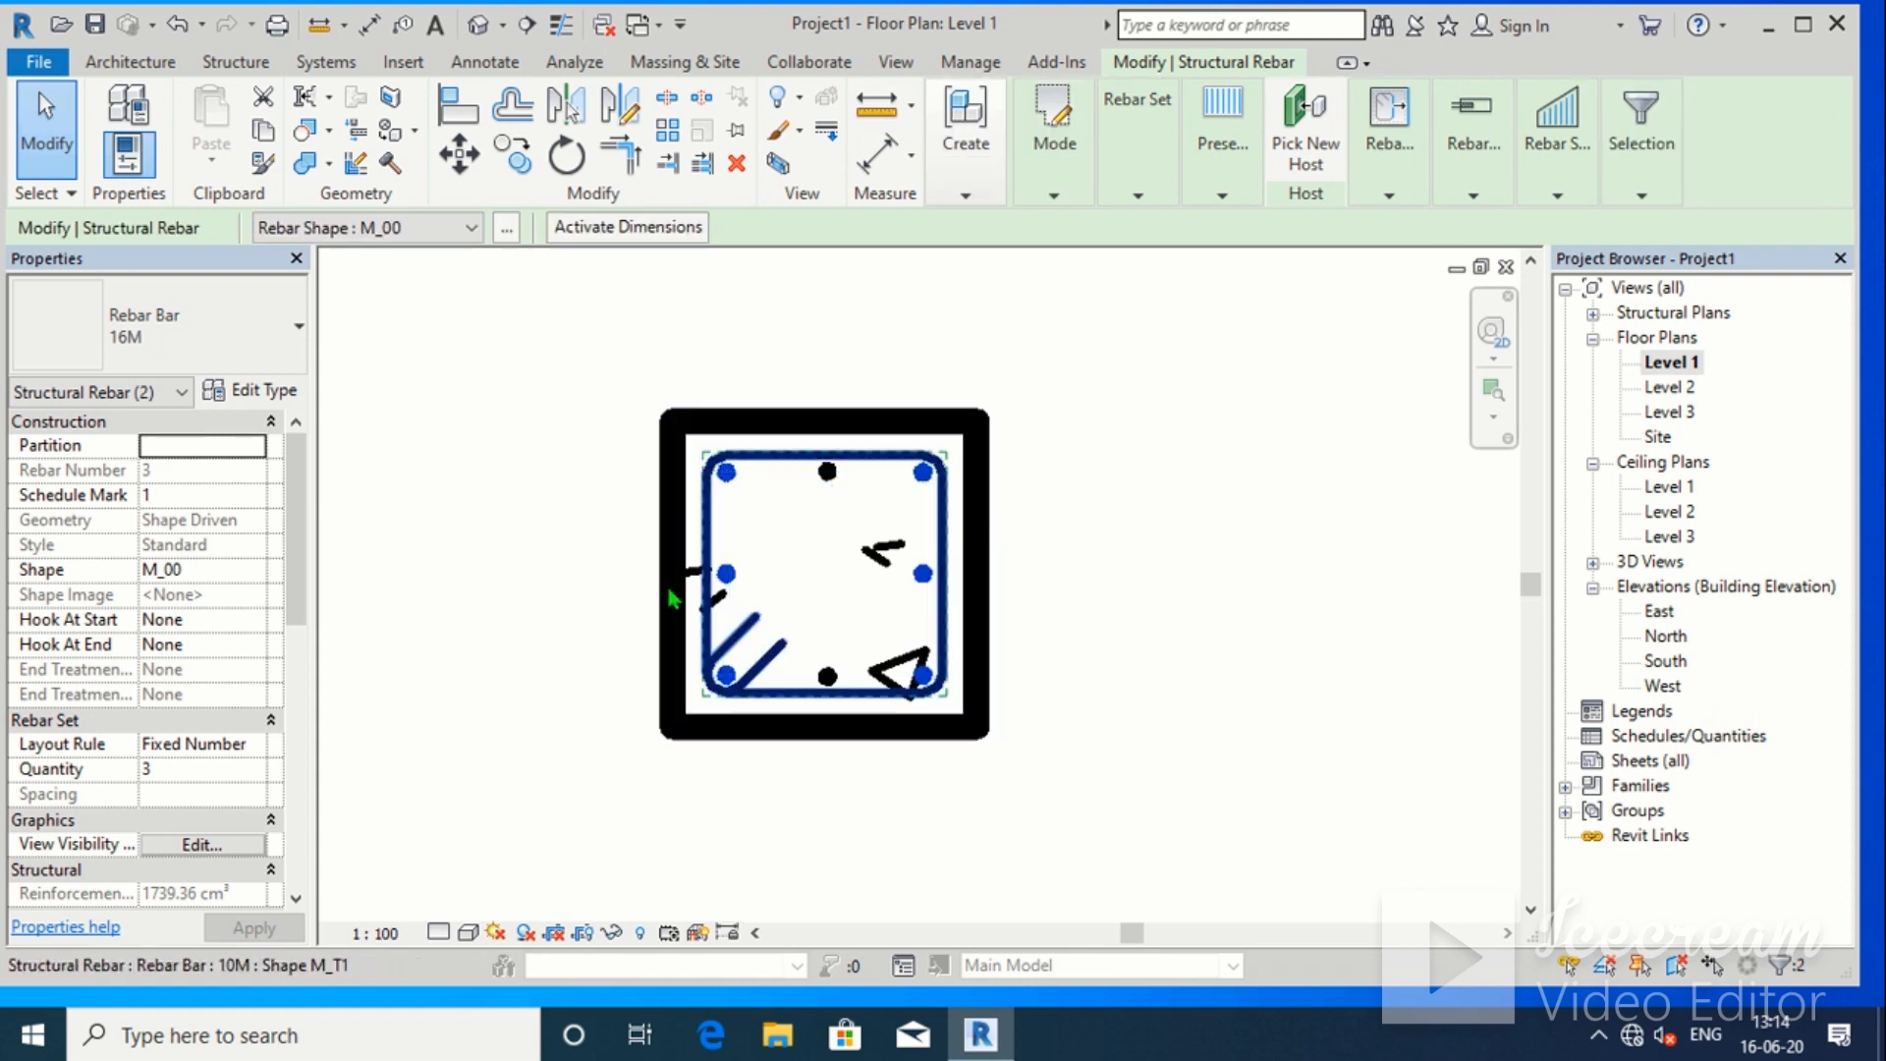
click(201, 844)
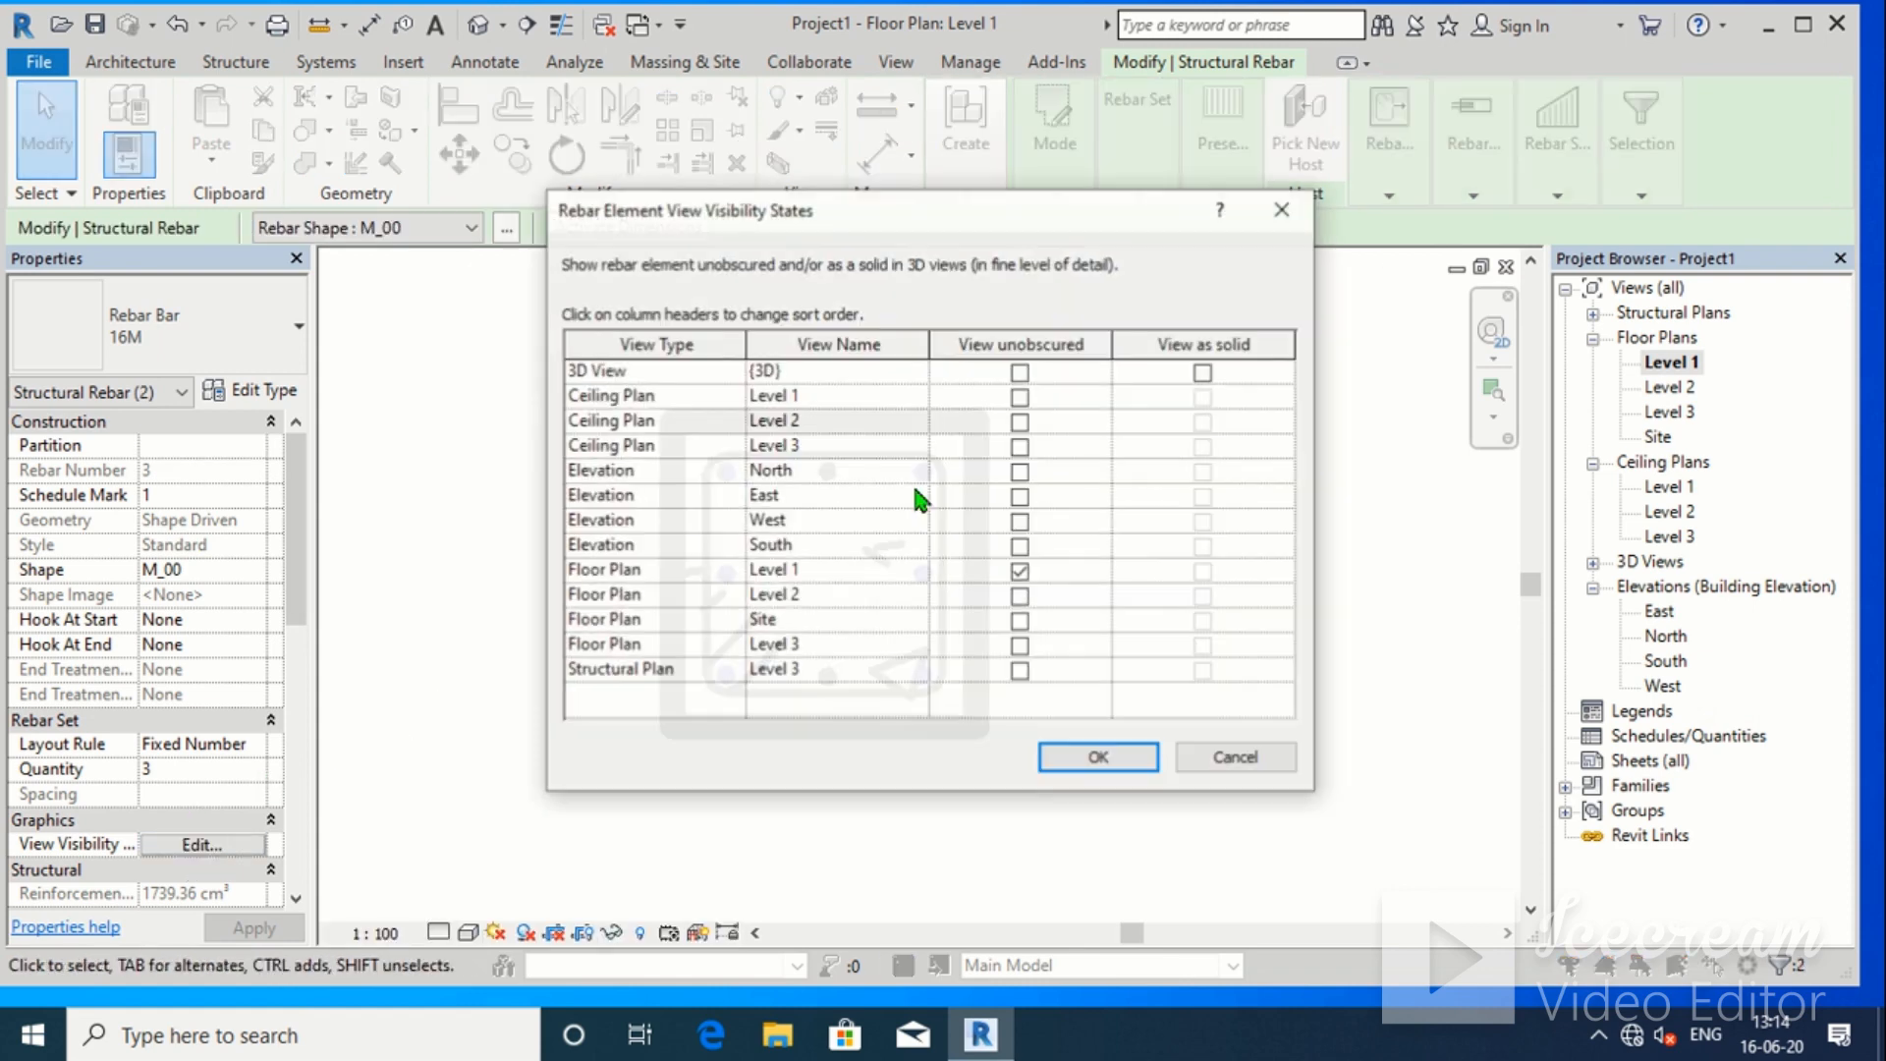
click(1019, 372)
click(1203, 374)
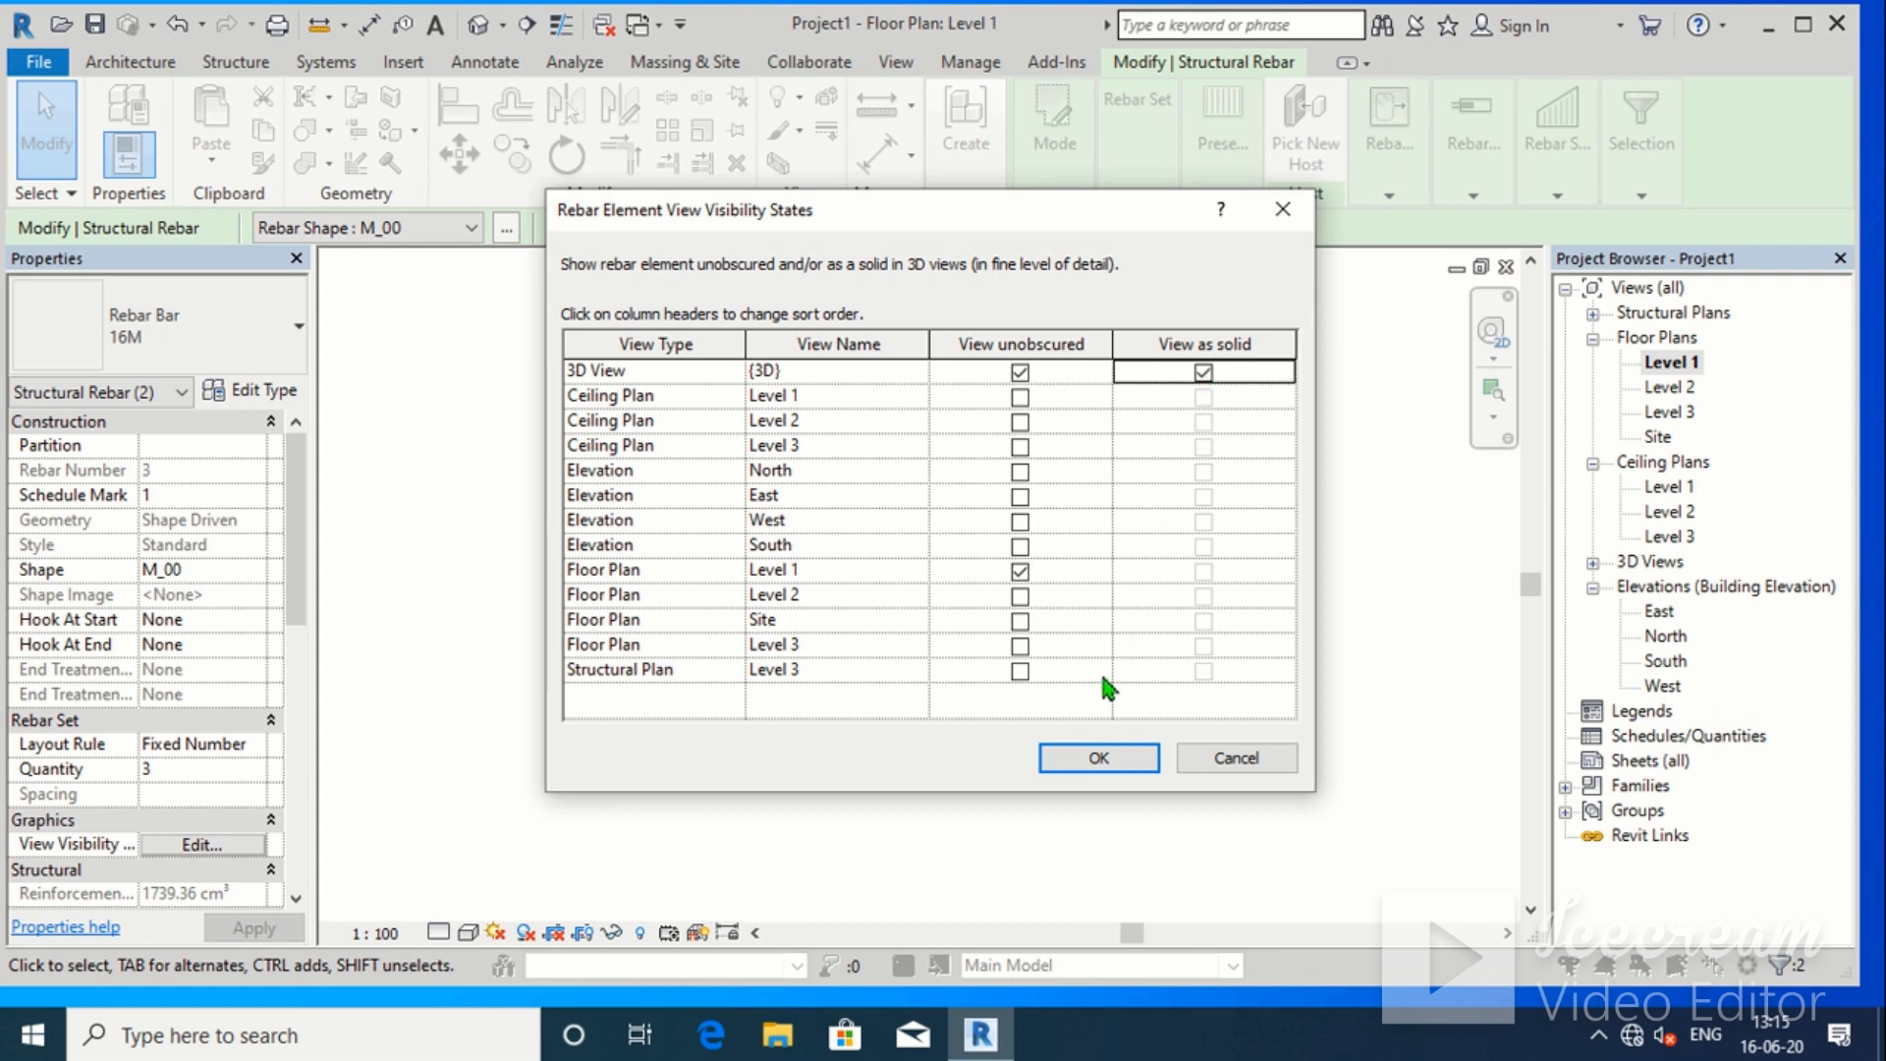
click(1102, 755)
click(1212, 467)
Set the single M_00 bar at the middle of the tie's top side to view unobscured and as solid in {3D}
right_click(843, 510)
click(821, 478)
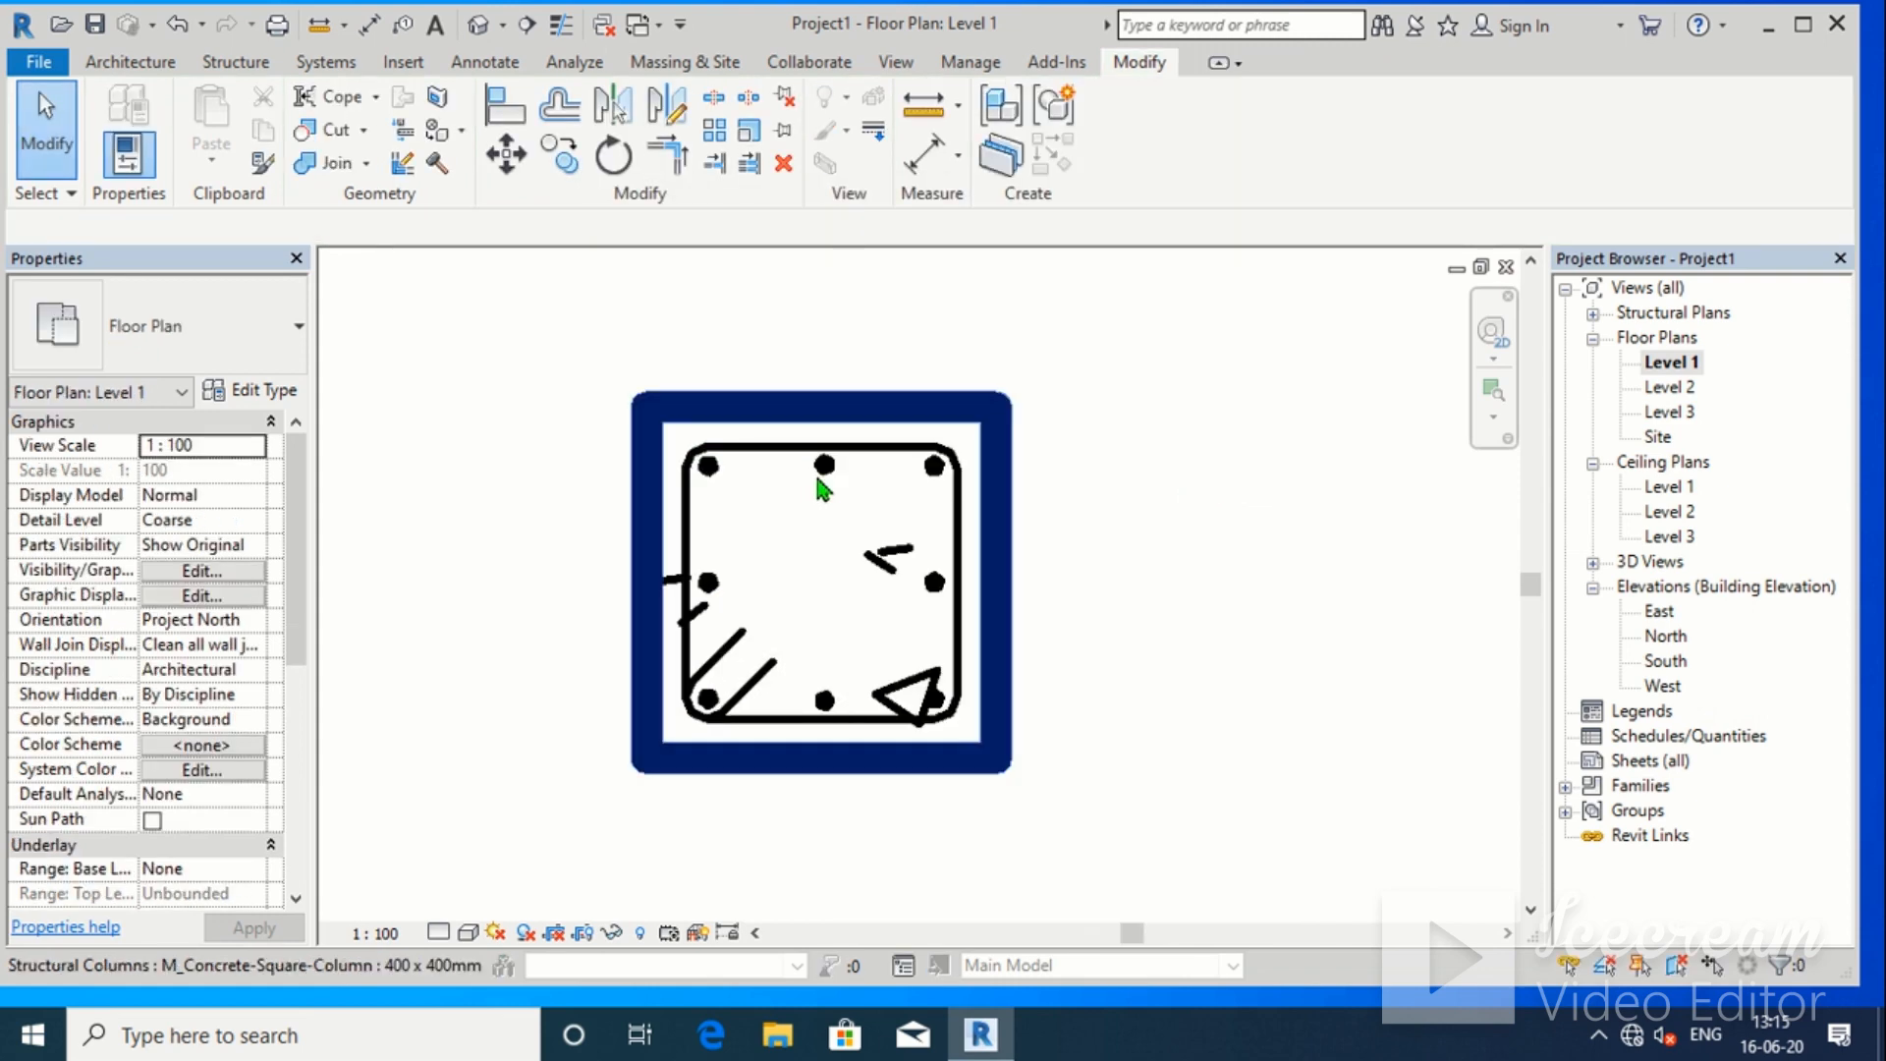
click(833, 478)
click(1106, 421)
scroll(816, 481, up, 2)
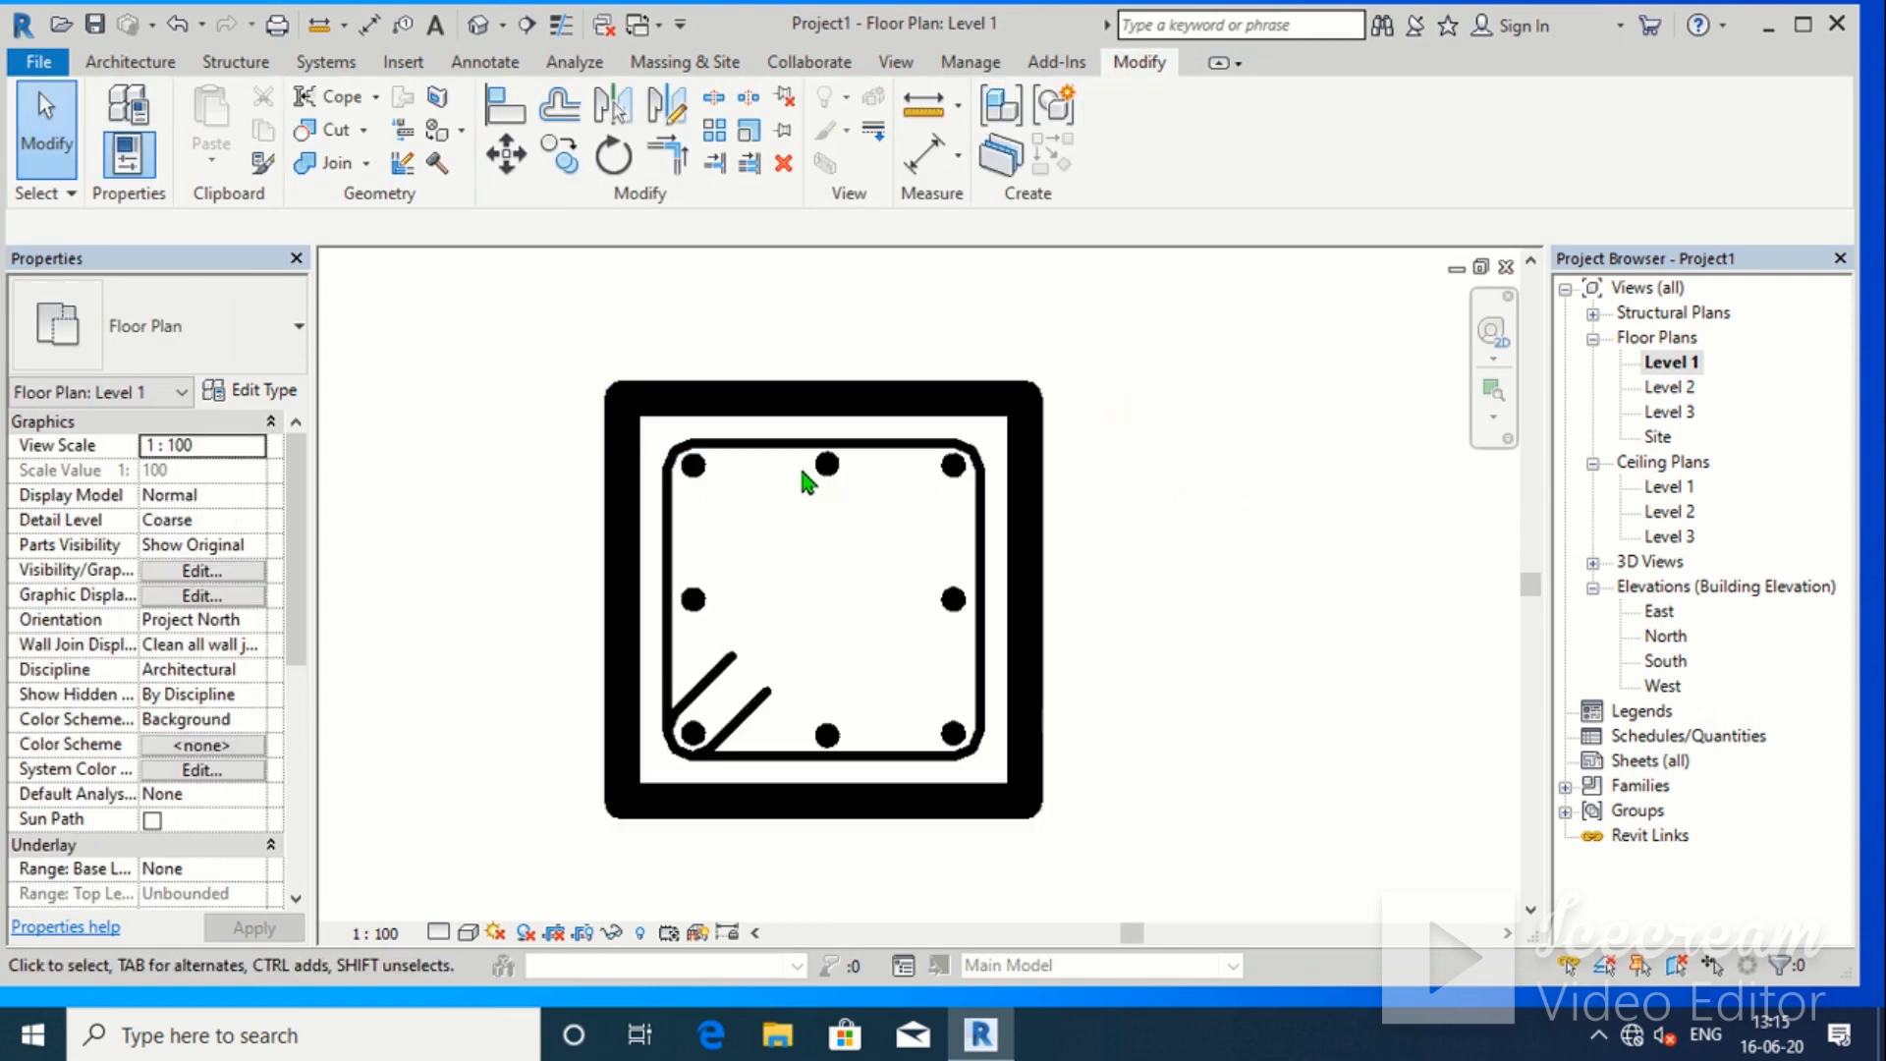
click(830, 478)
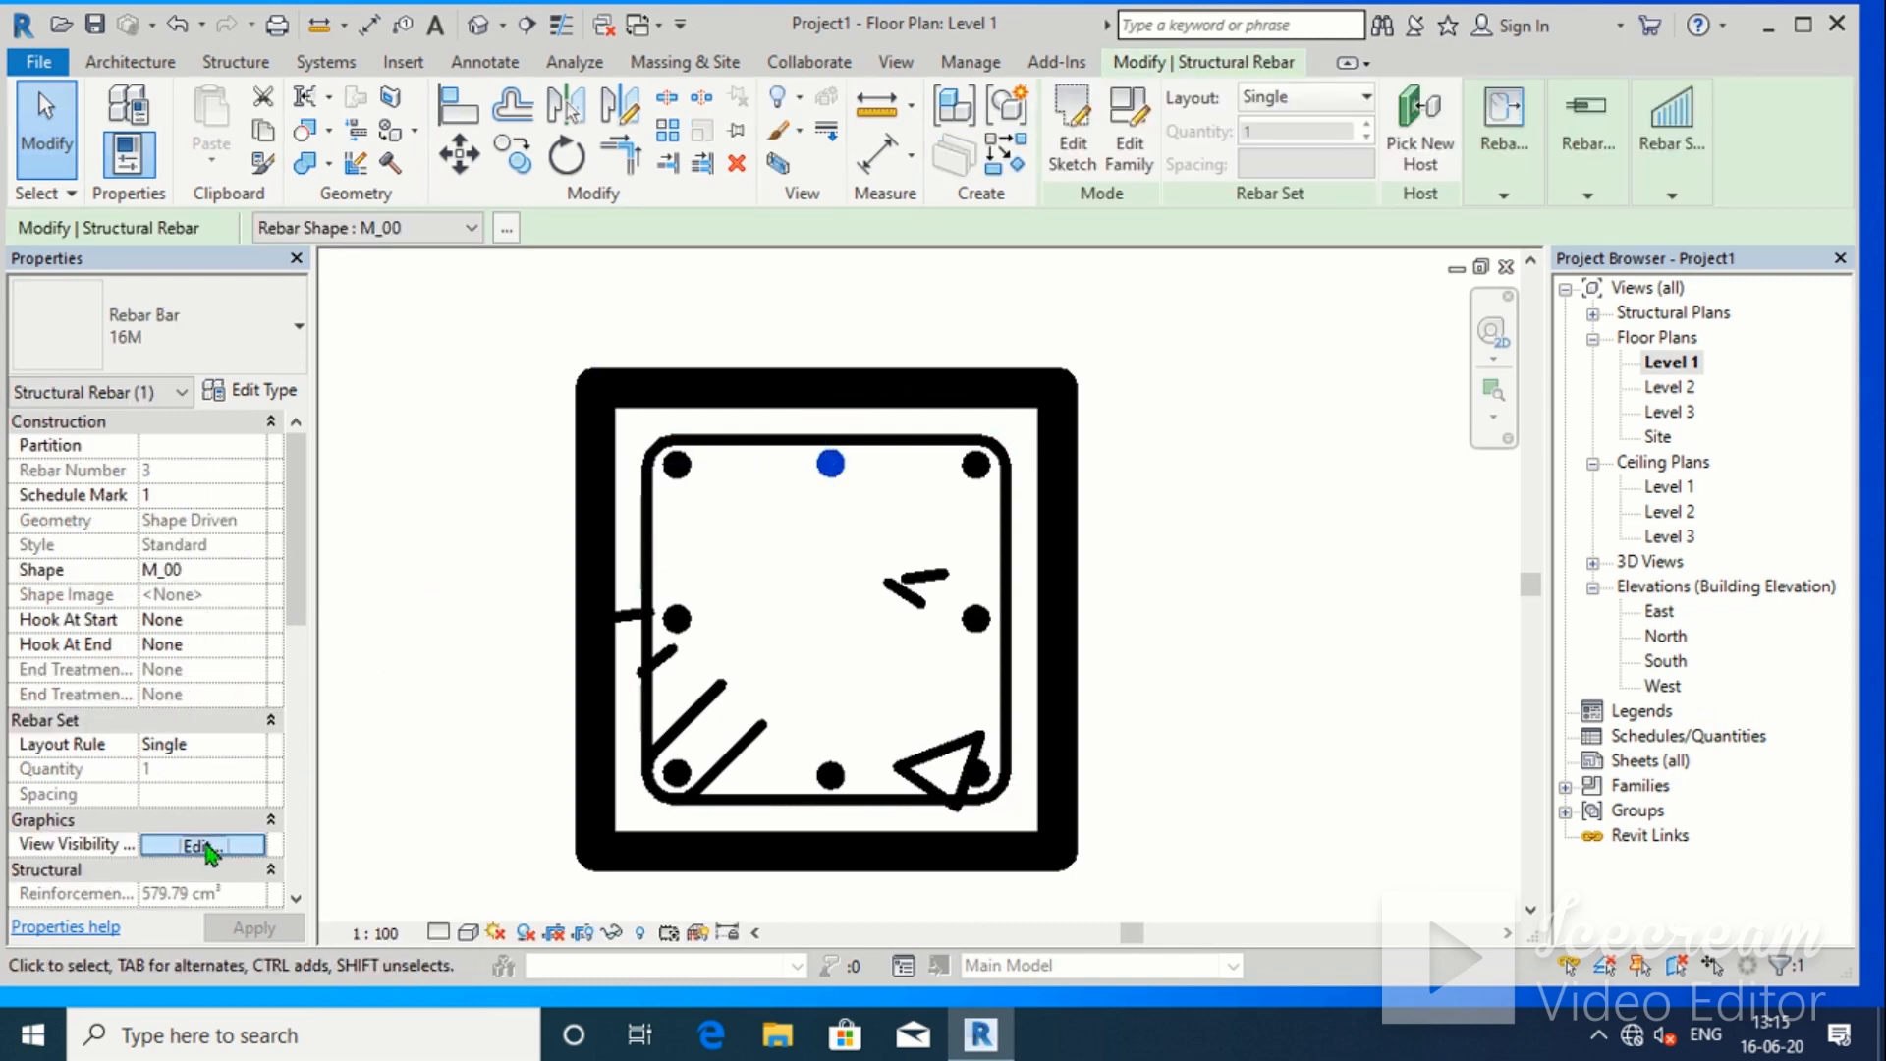
click(203, 845)
click(1203, 373)
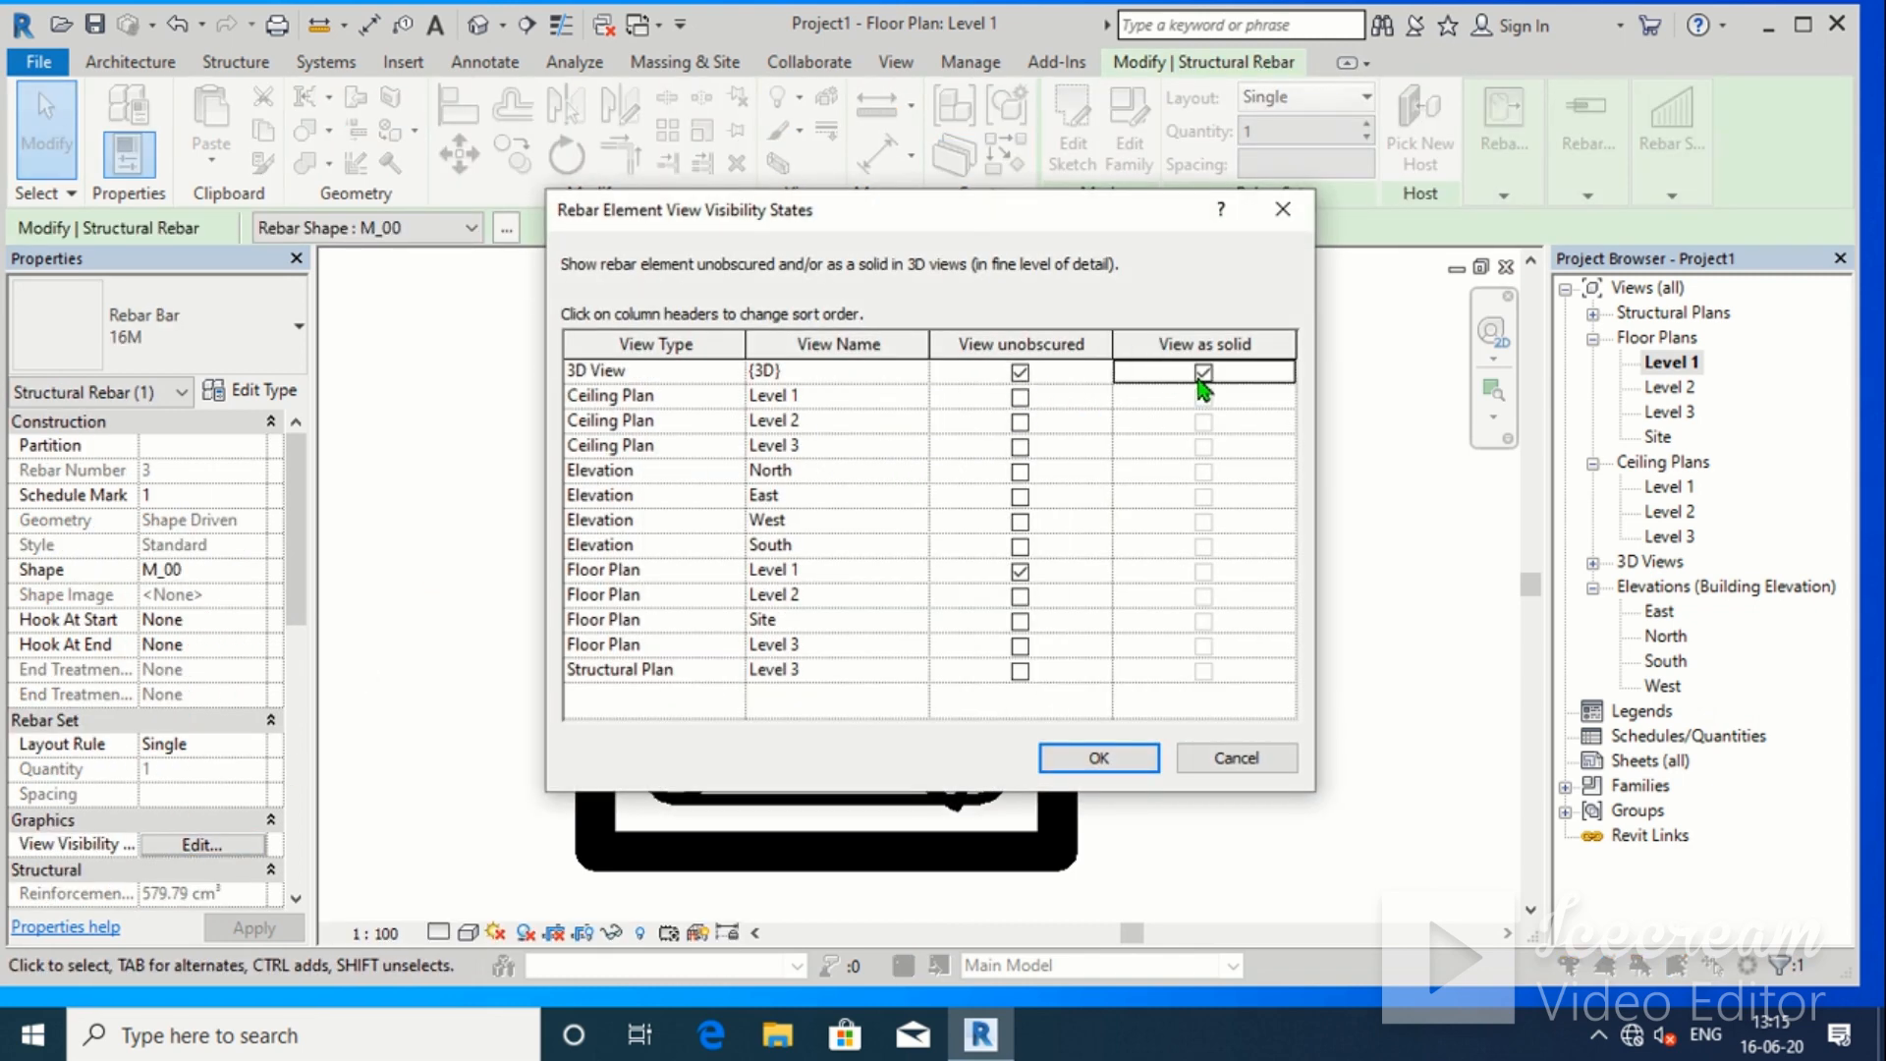
click(1099, 757)
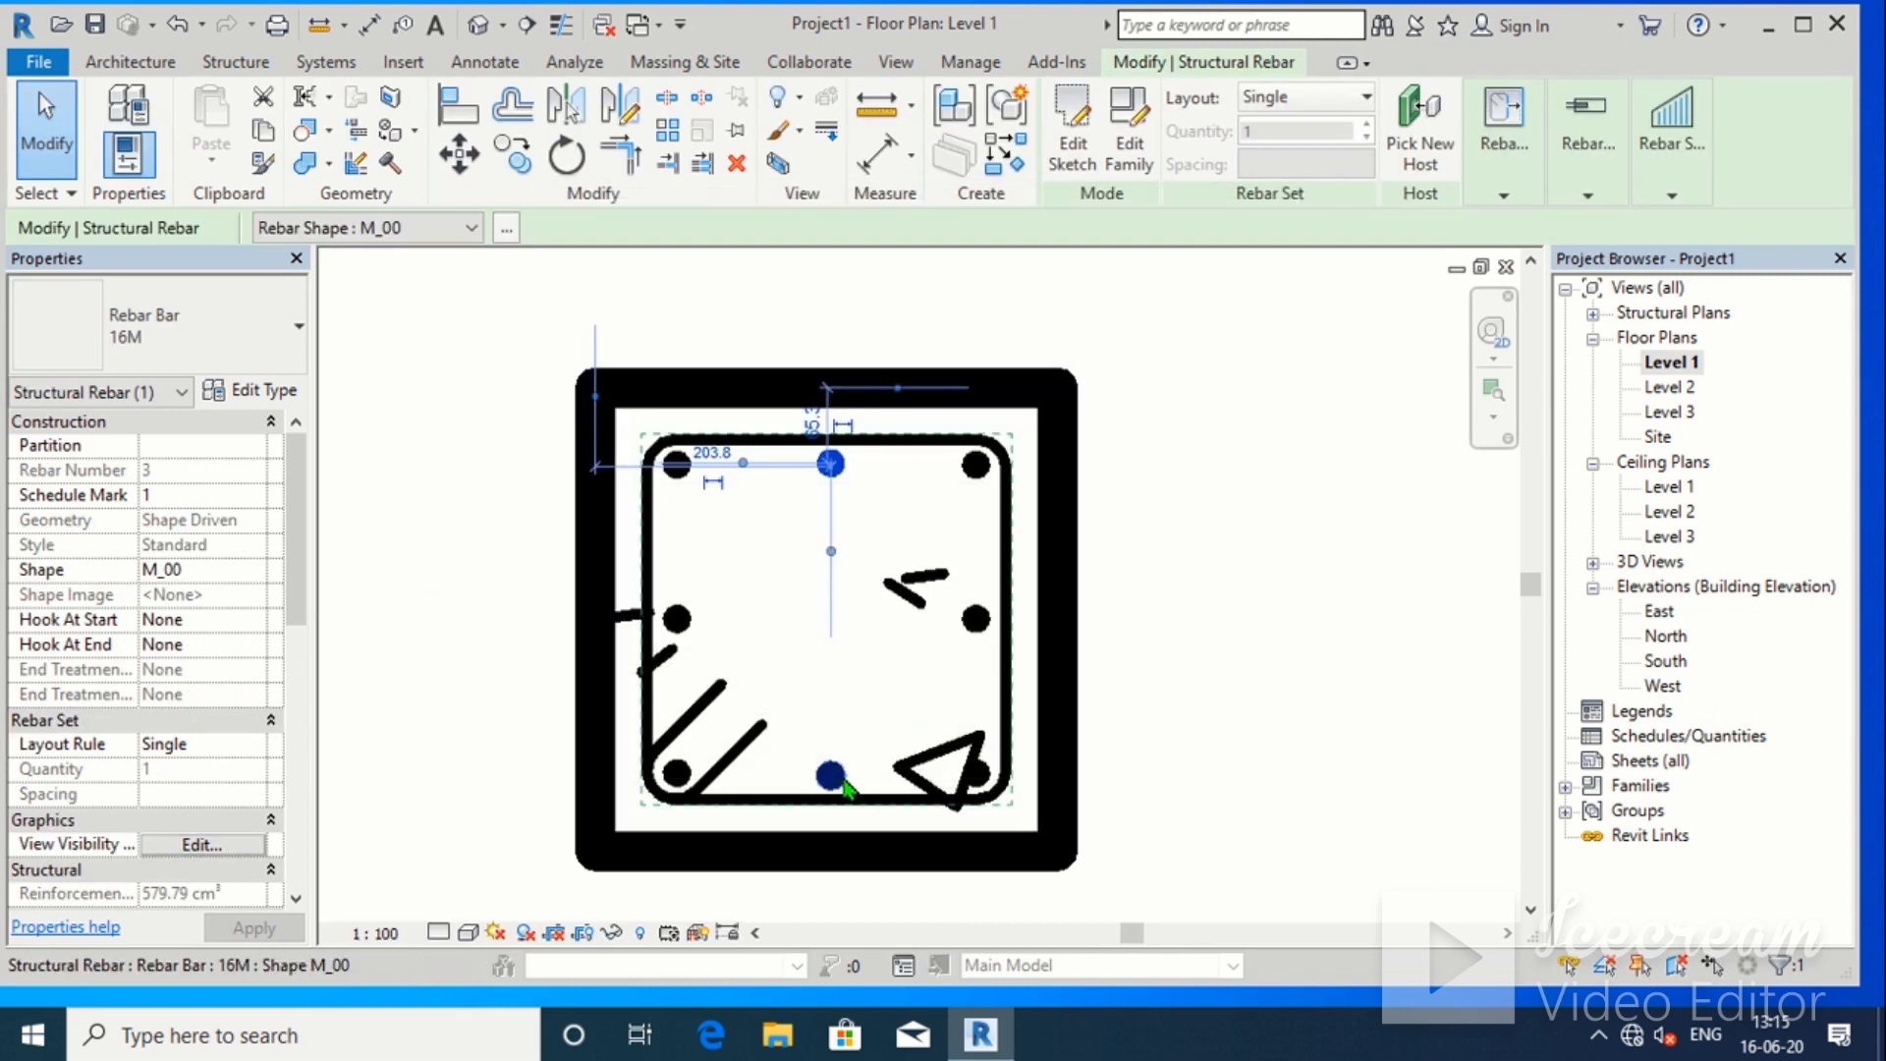
Set the single M_00 bar at the middle of the tie's bottom side to view as solid in {3D}, and deselect it
click(840, 778)
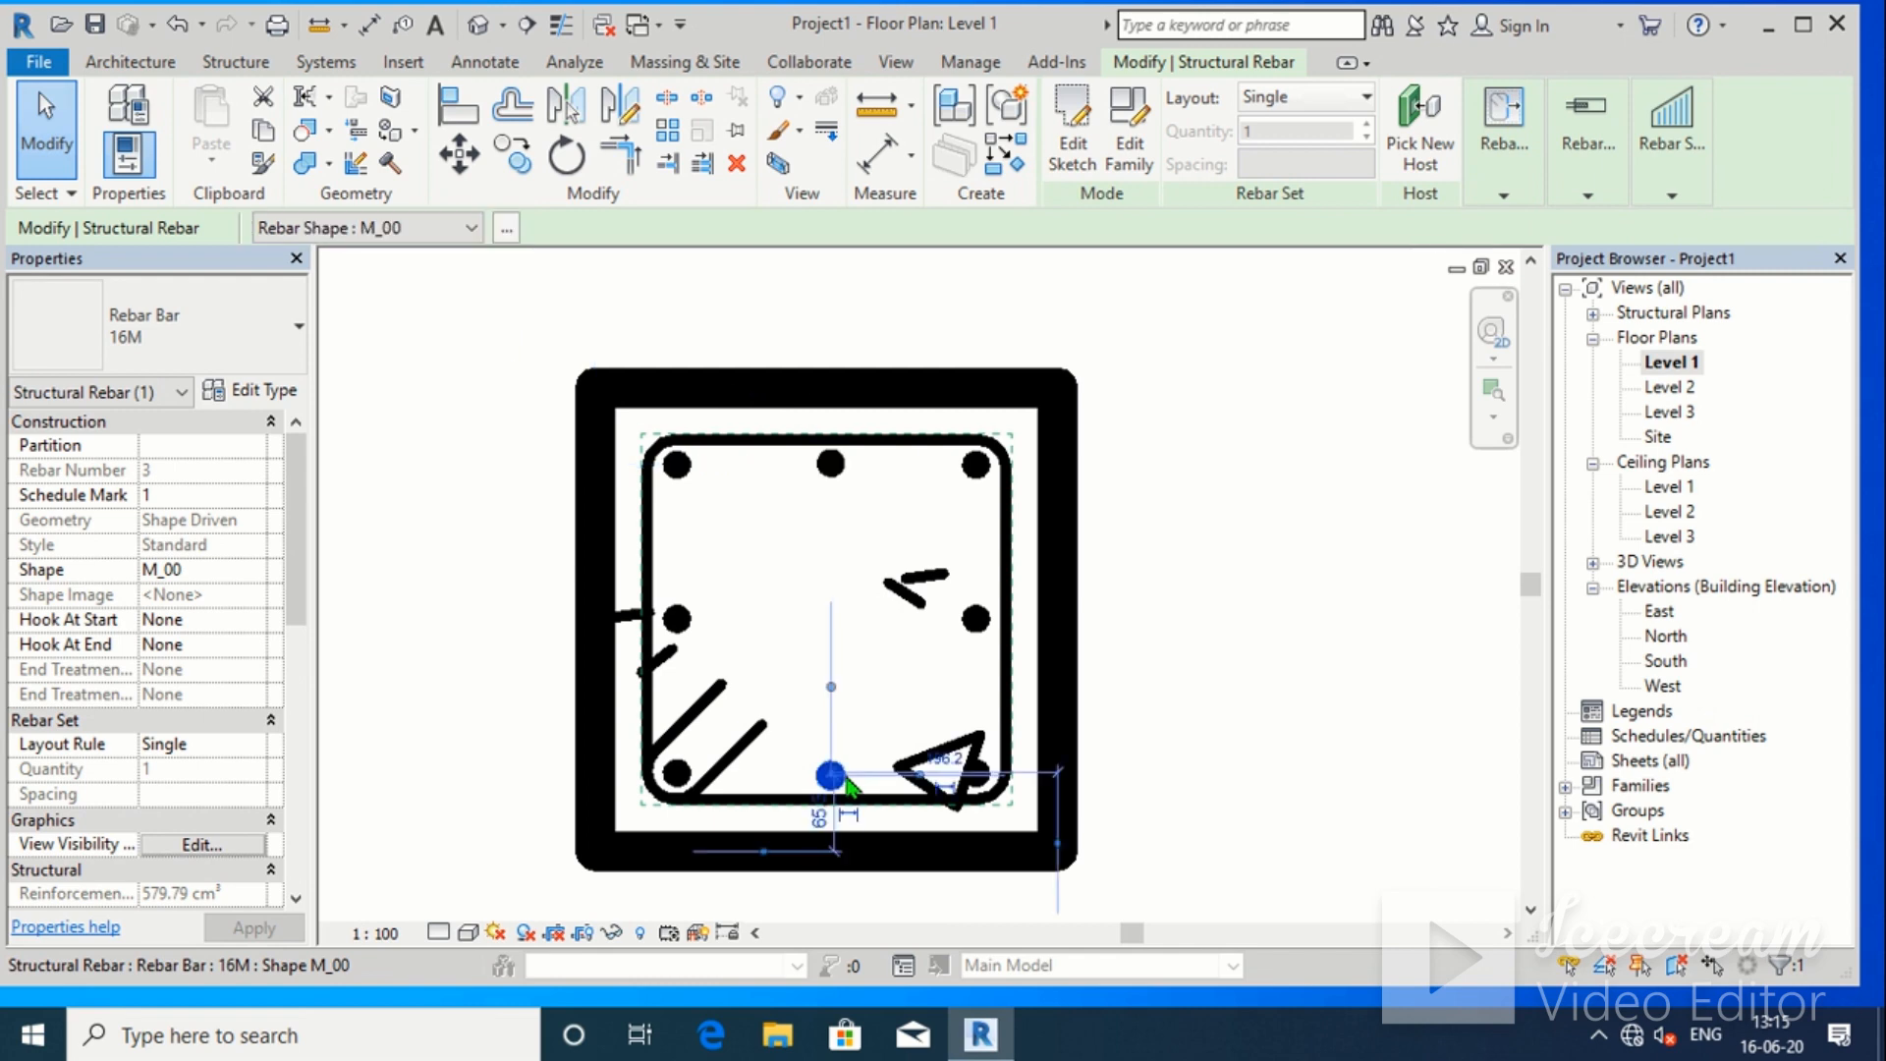
click(224, 848)
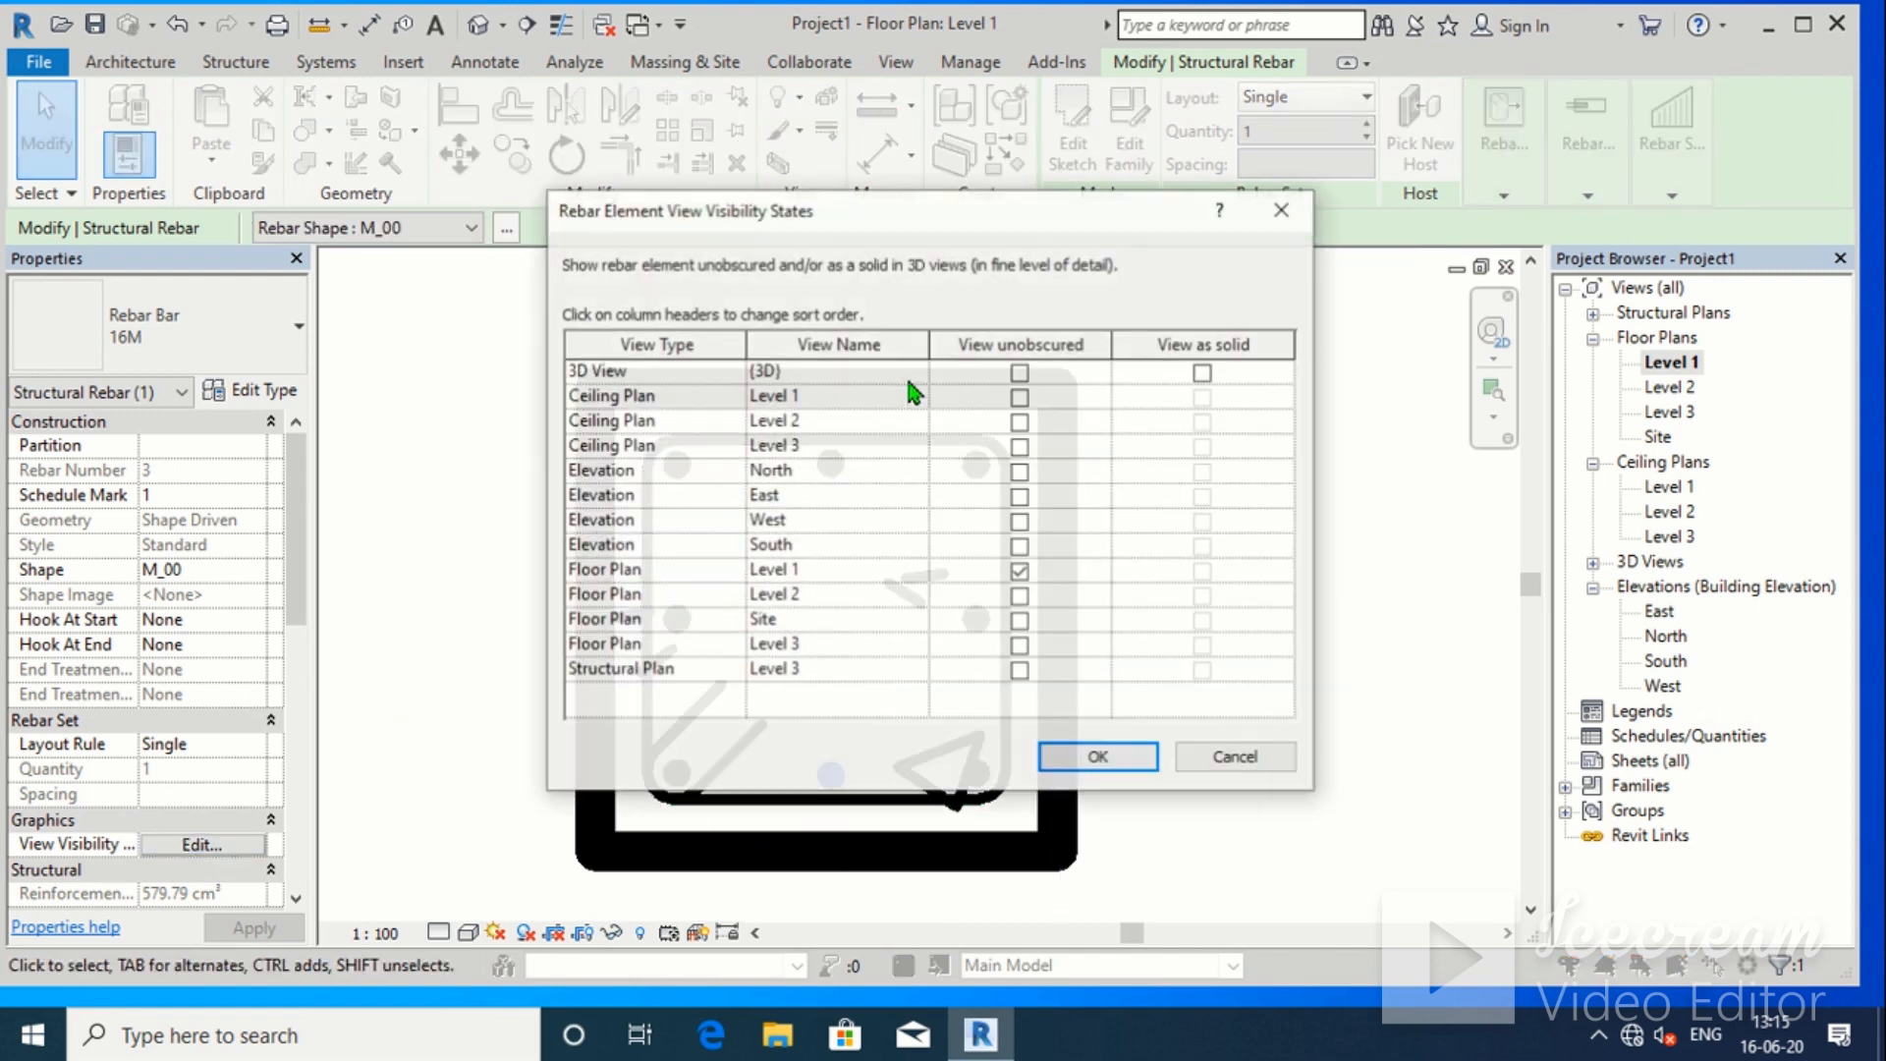
click(1203, 373)
click(1099, 759)
click(1252, 663)
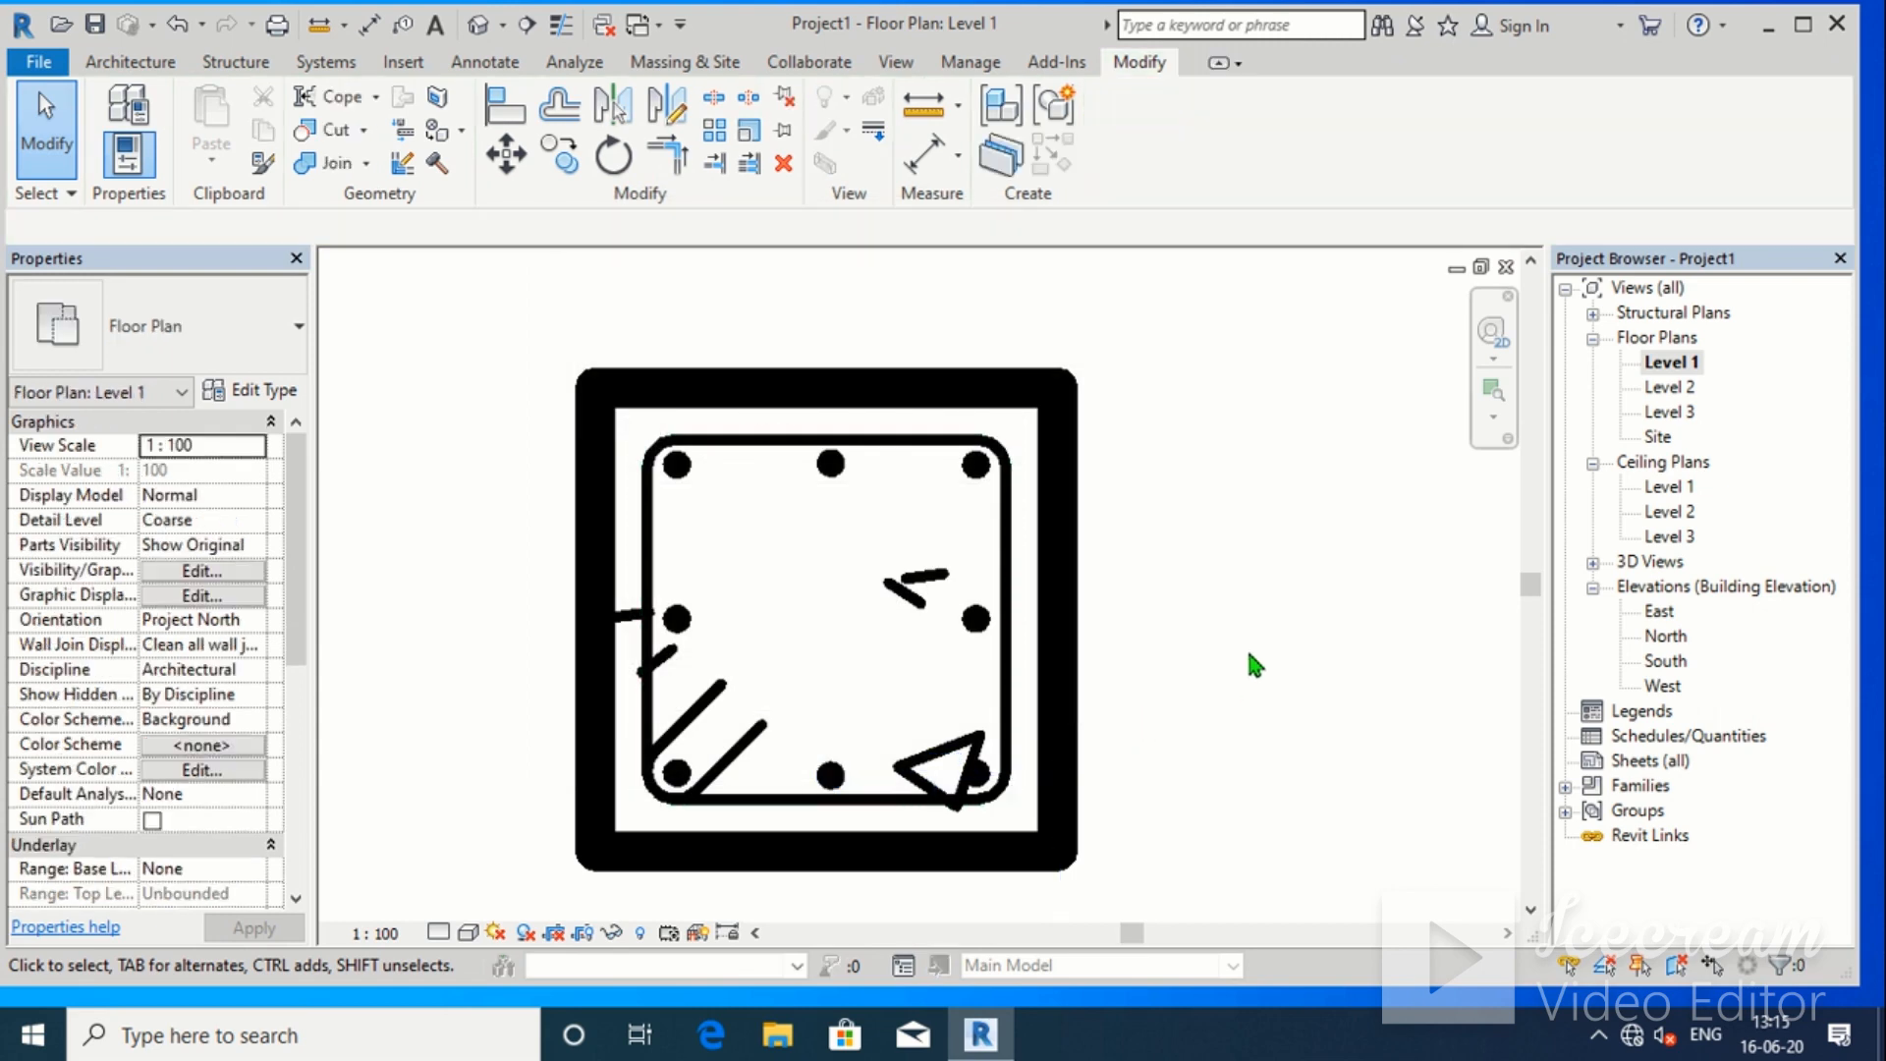
Open the default 3D view and examine the column's ties and vertical bars along its full height
scroll(1245, 642, down, 3)
mouse_move(1237, 617)
middle_down()
mouse_move(1242, 508)
mouse_move(1166, 451)
middle_up()
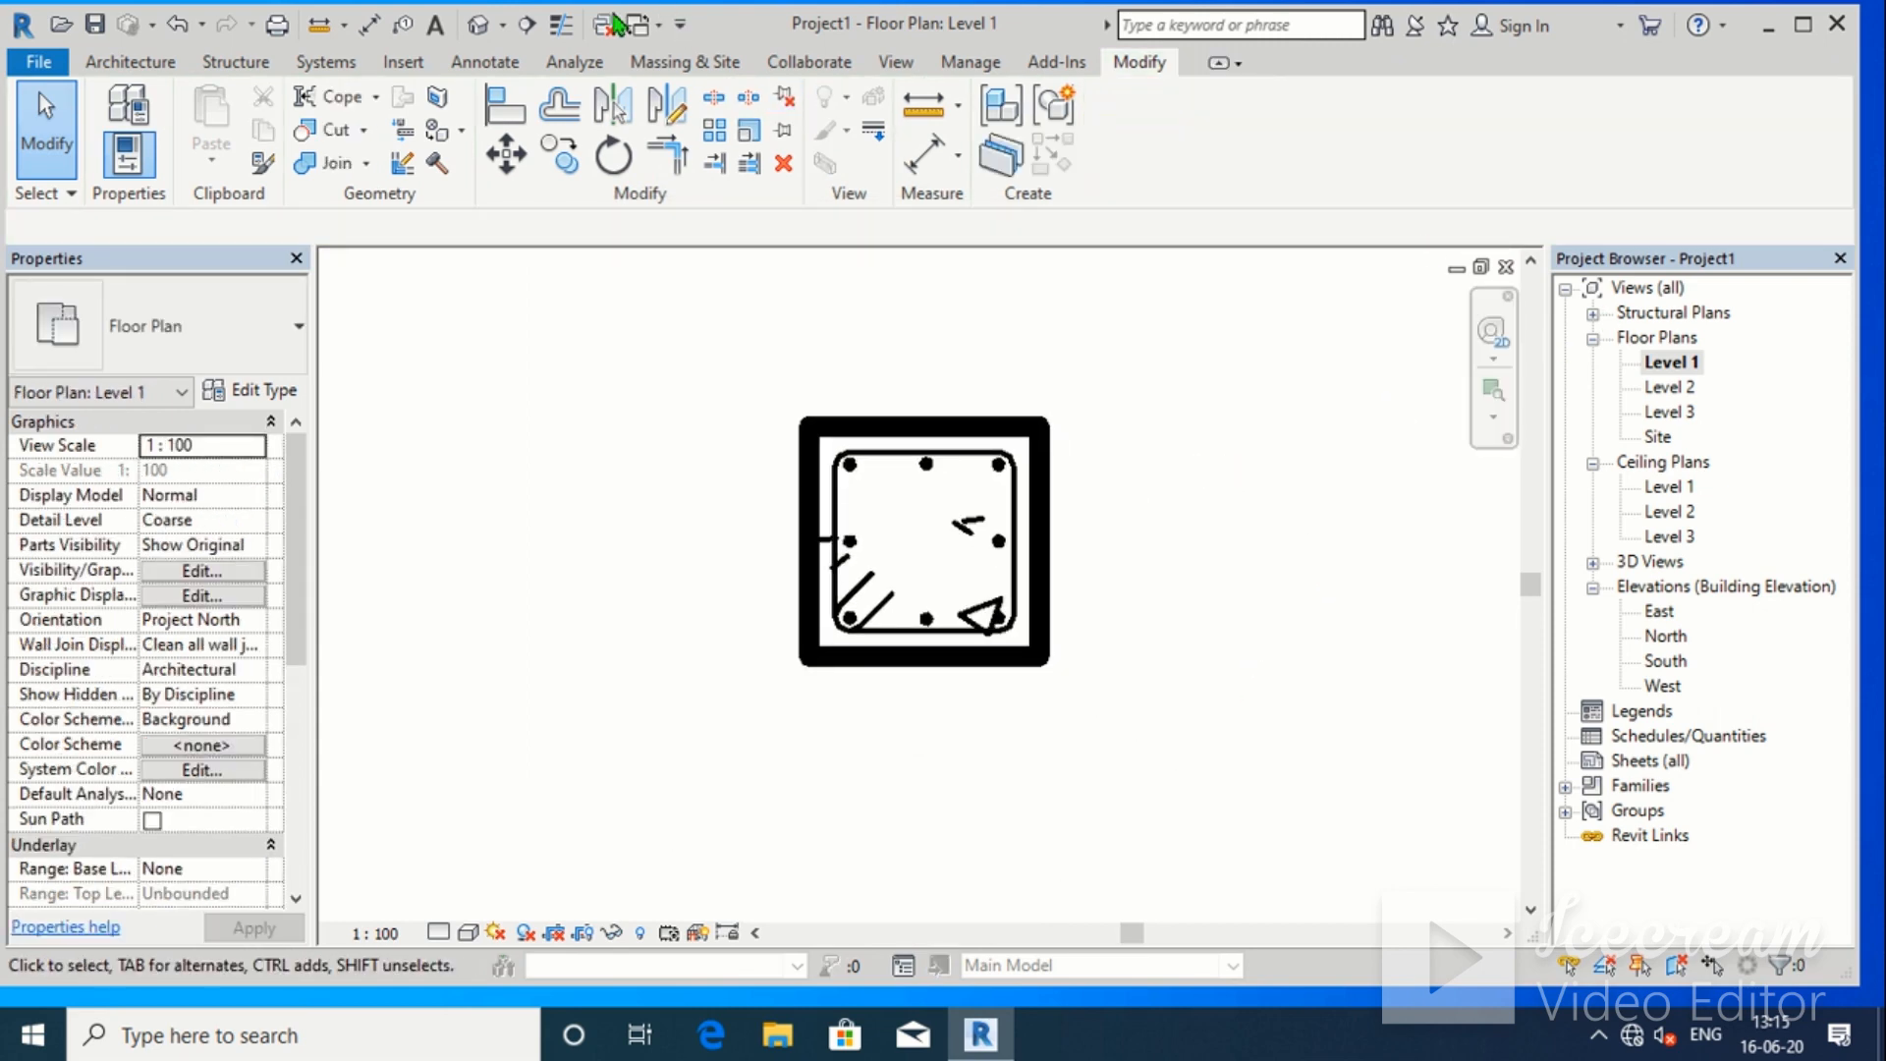
click(502, 25)
click(521, 56)
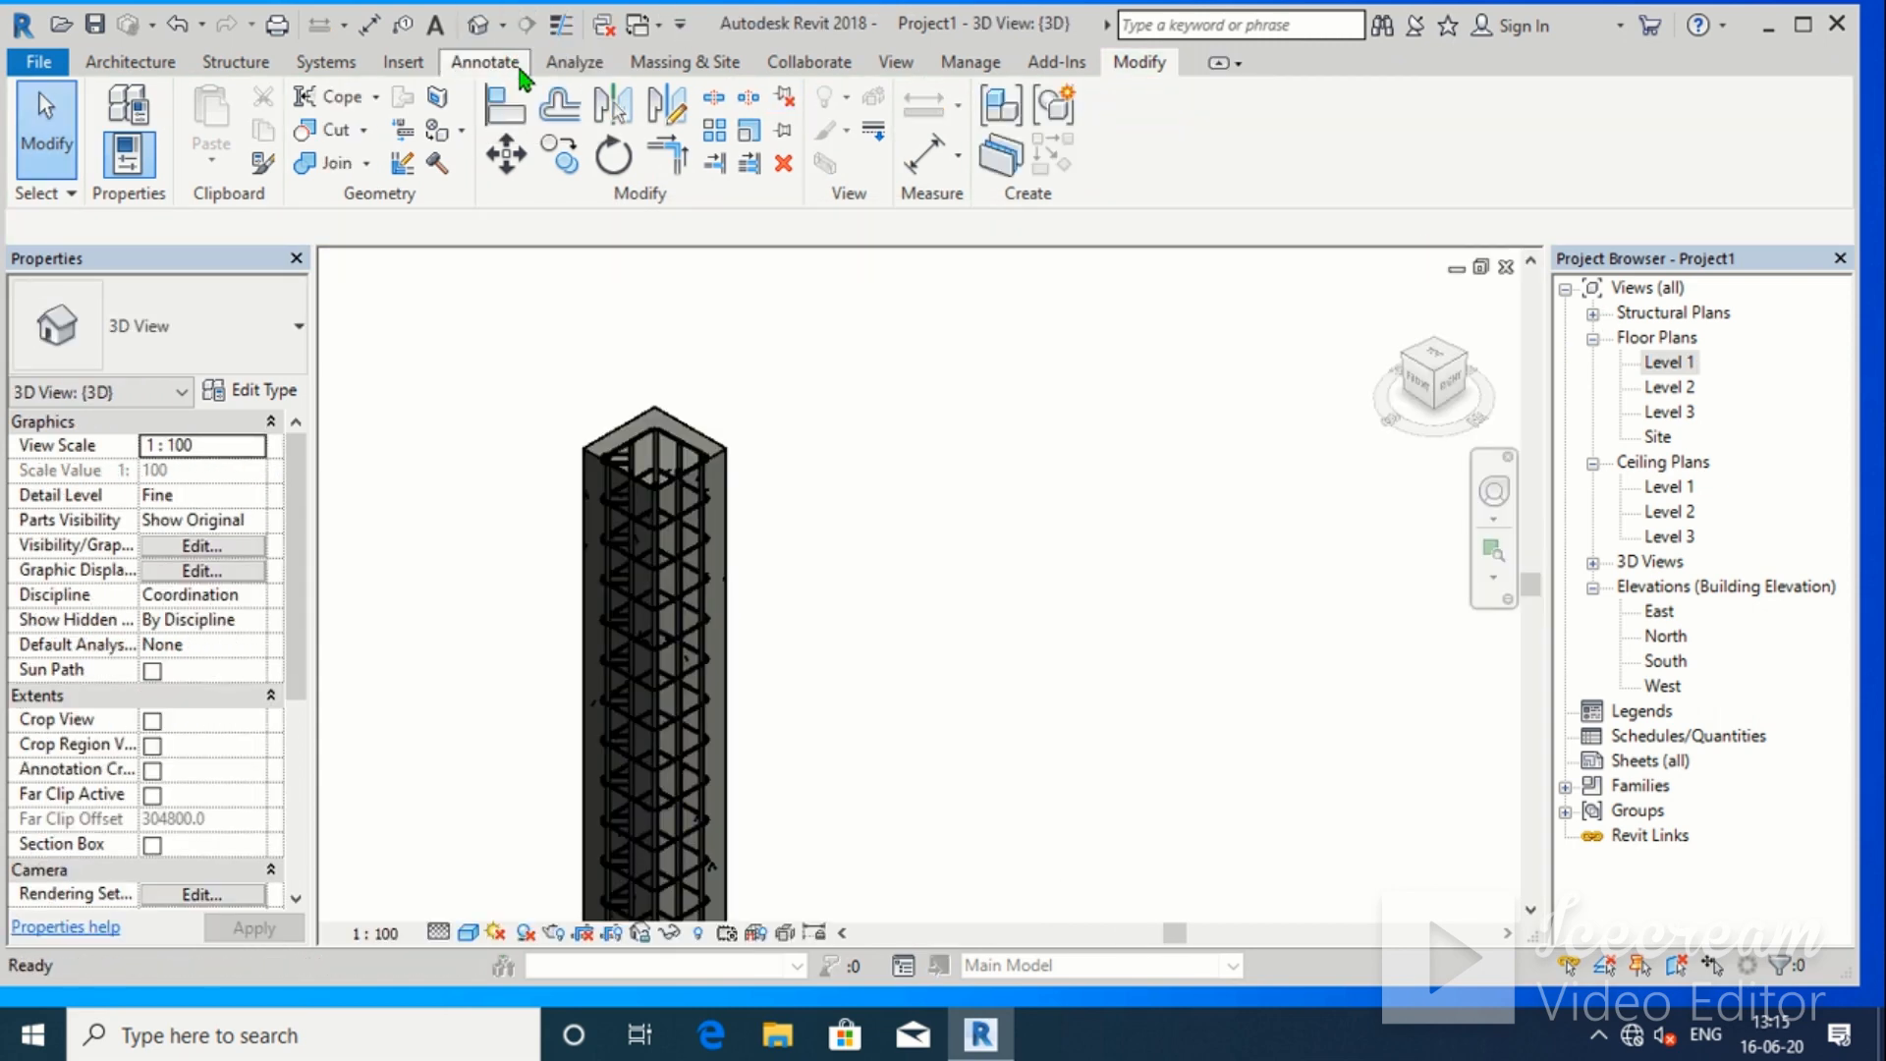
scroll(748, 576, down, 2)
middle_drag(816, 516, 882, 352)
scroll(714, 634, up, 5)
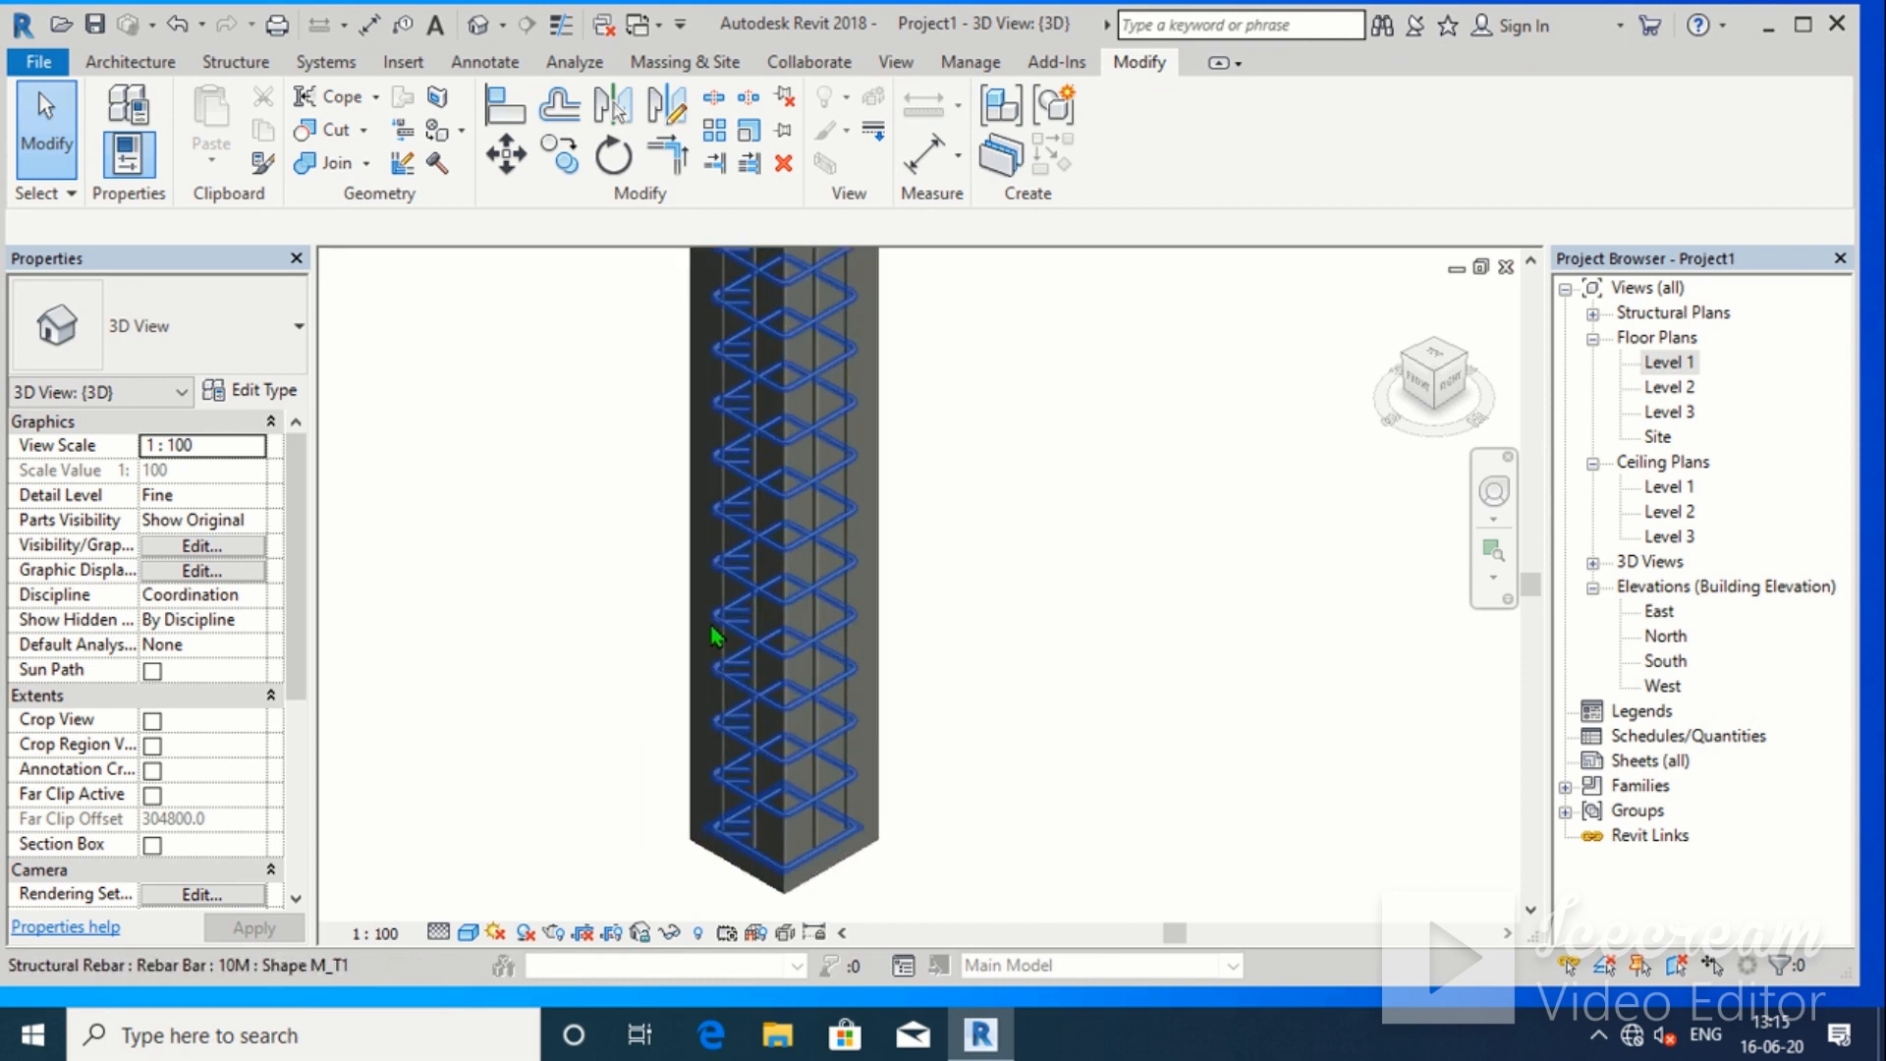
scroll(714, 619, down, 5)
middle_drag(985, 453, 976, 527)
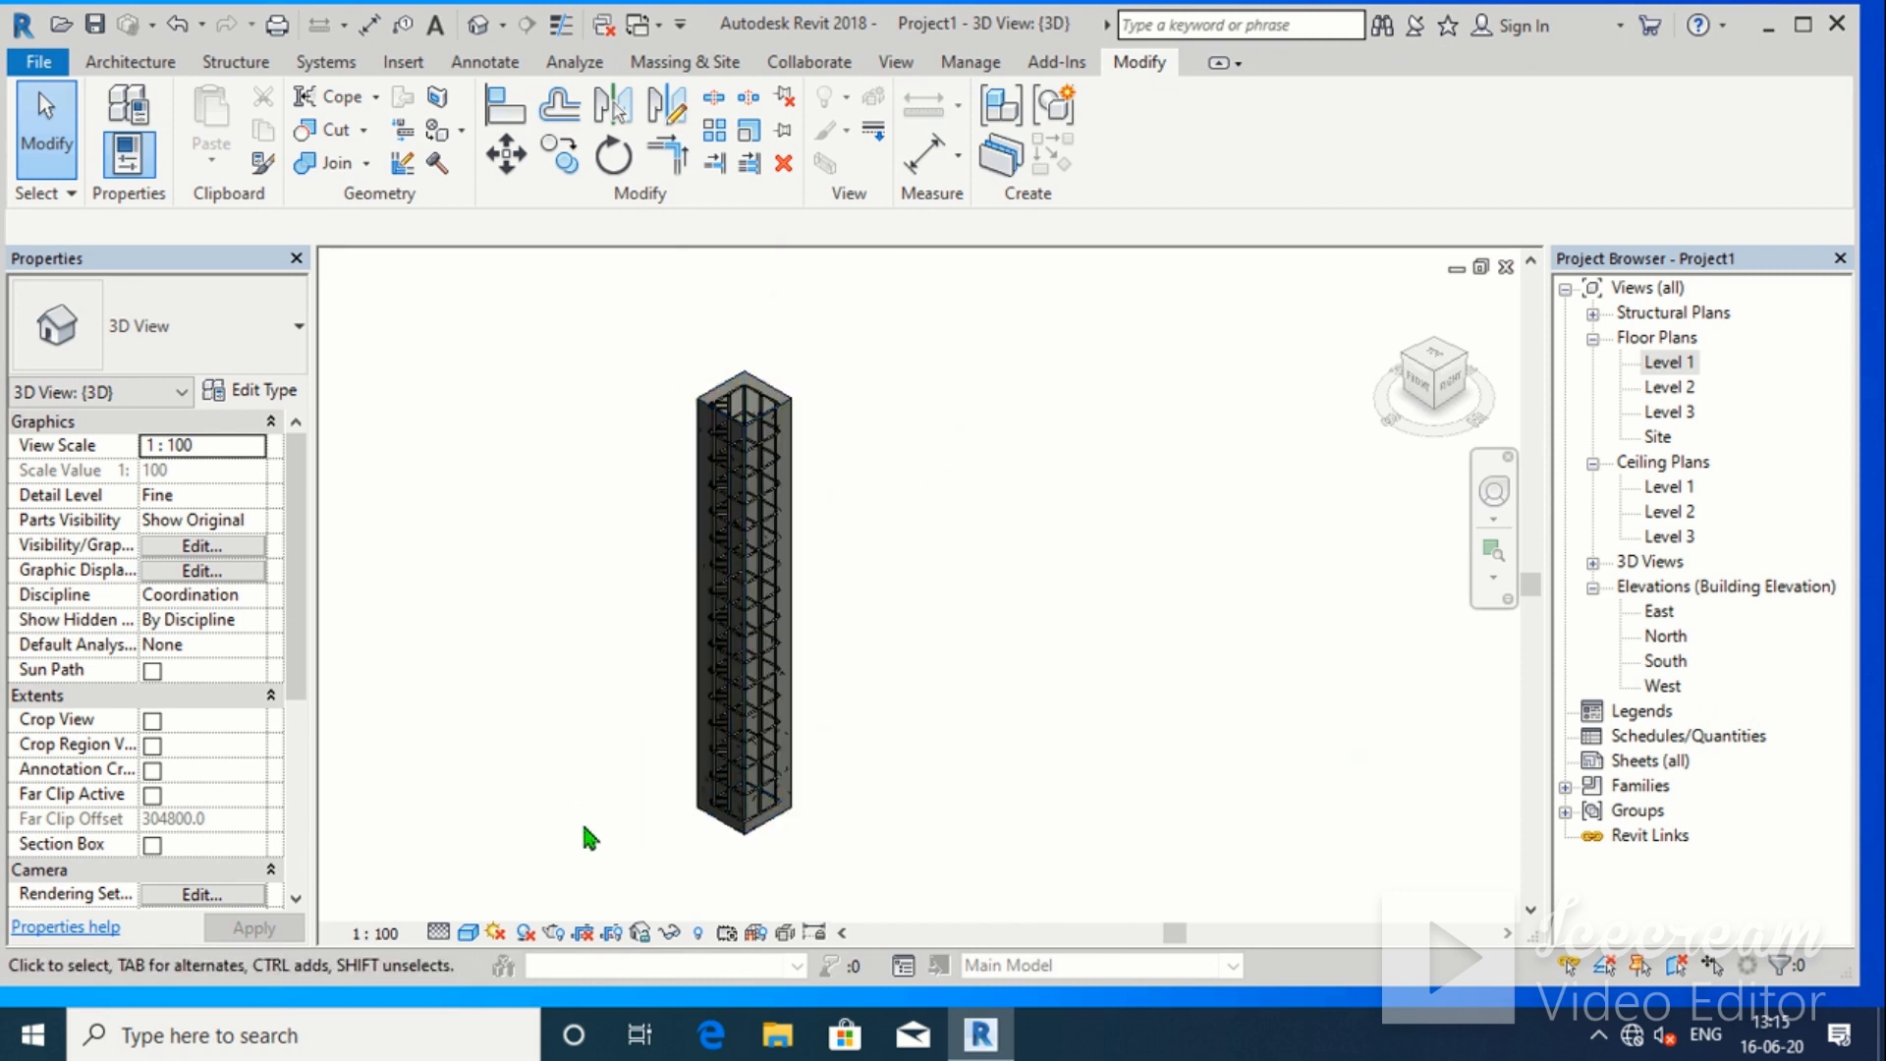
Try the Wireframe, Hidden Line and Consistent Colors visual styles on the 3D view
click(468, 936)
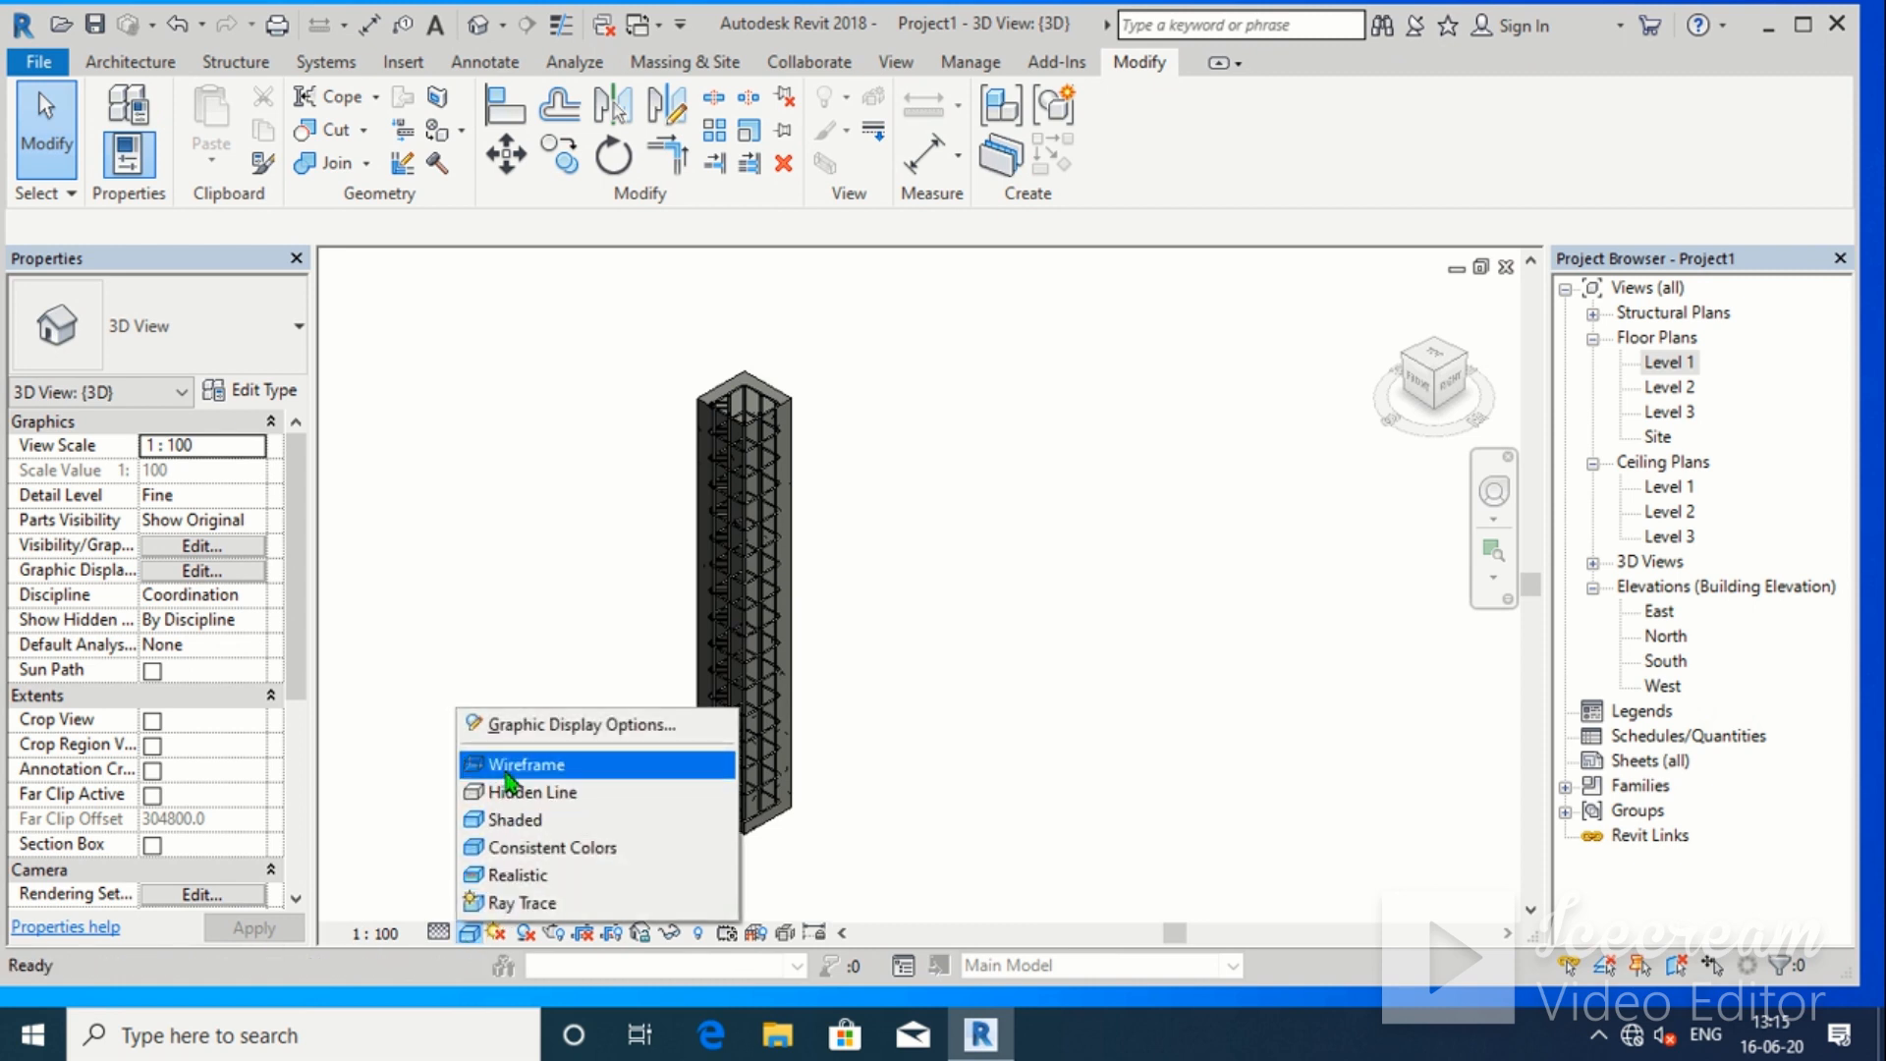
click(506, 774)
click(469, 934)
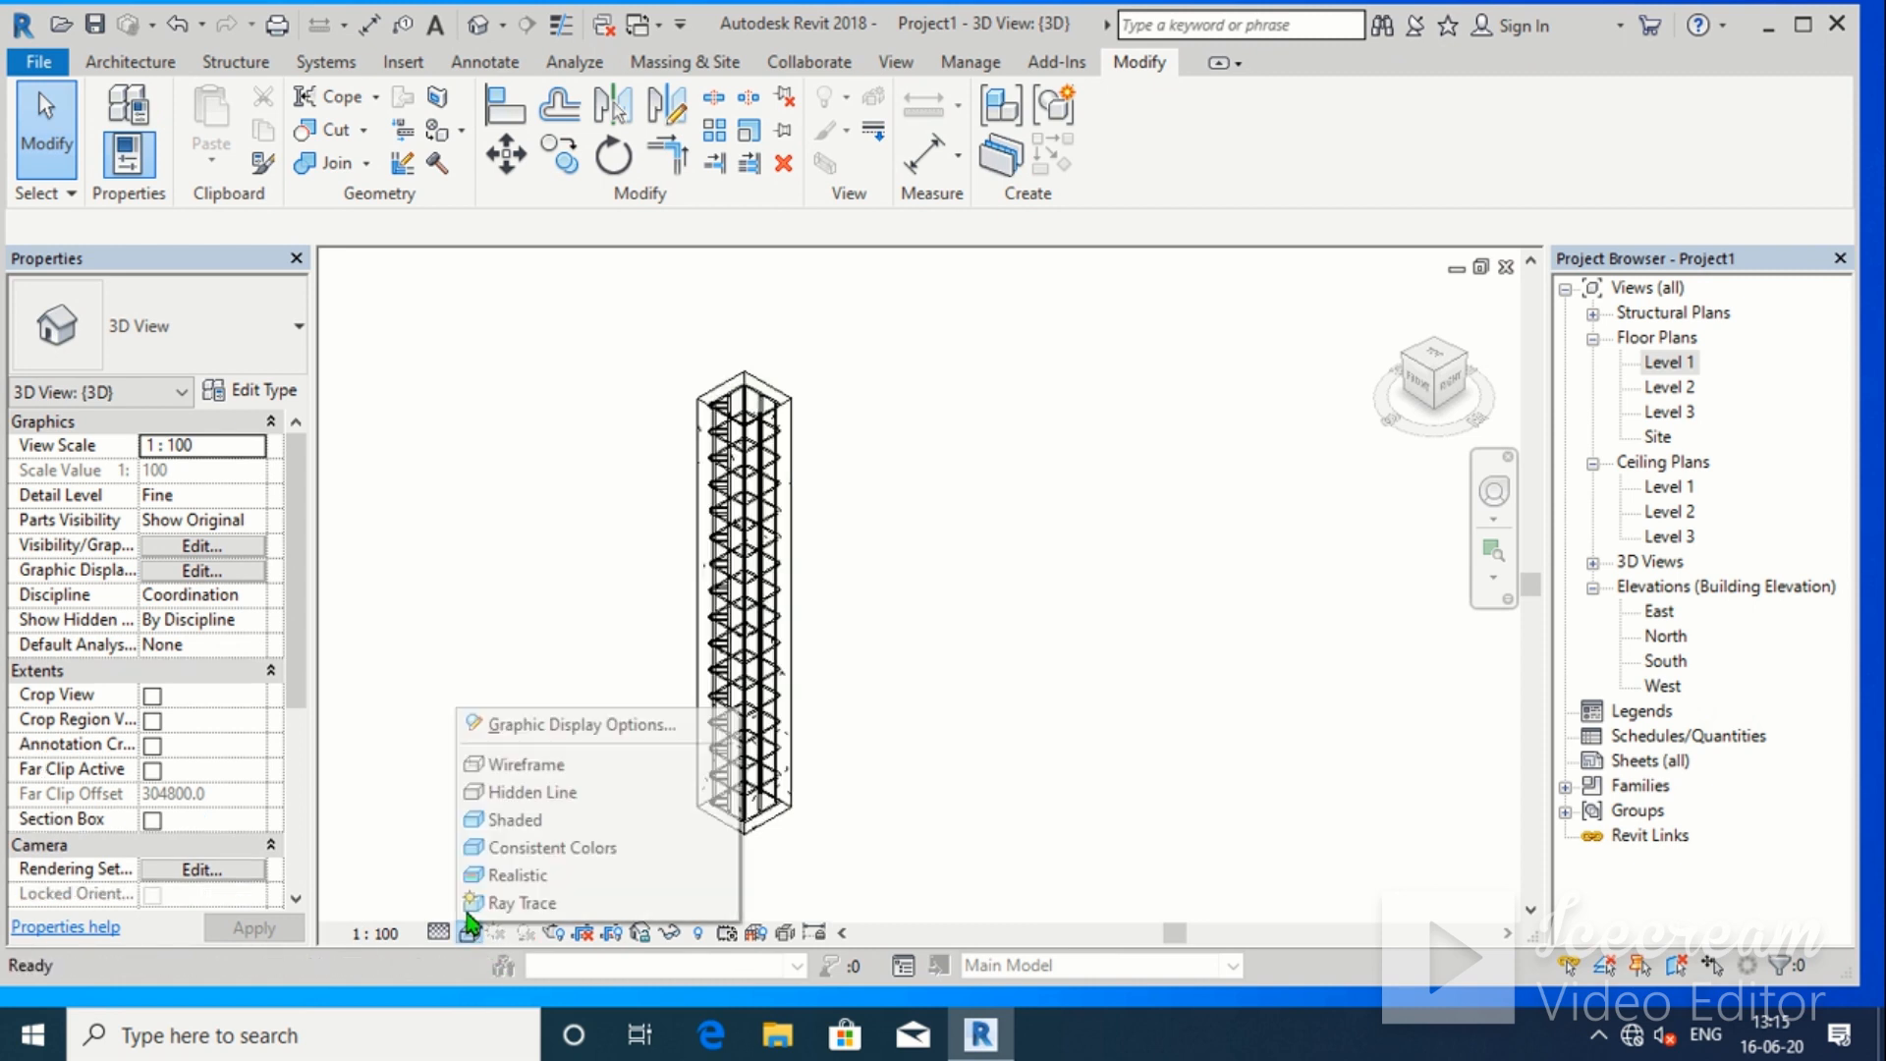
click(497, 792)
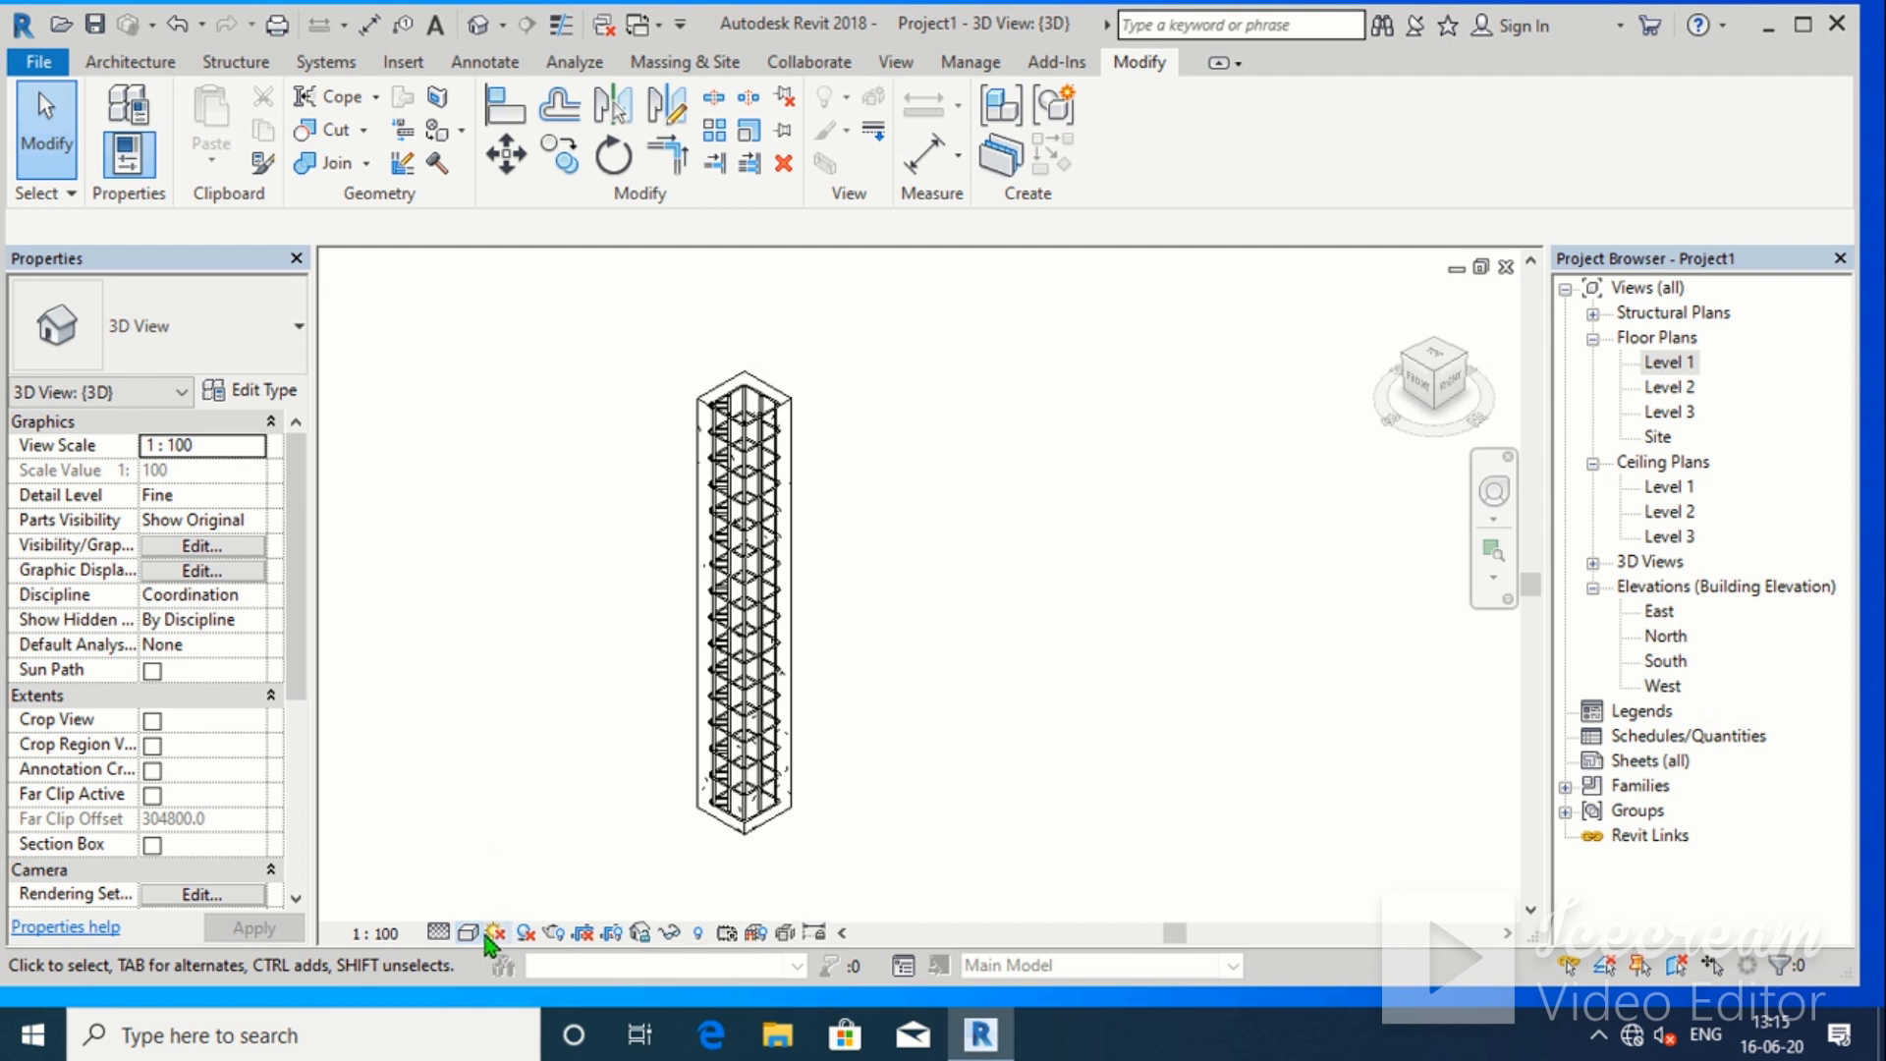
click(471, 934)
click(526, 856)
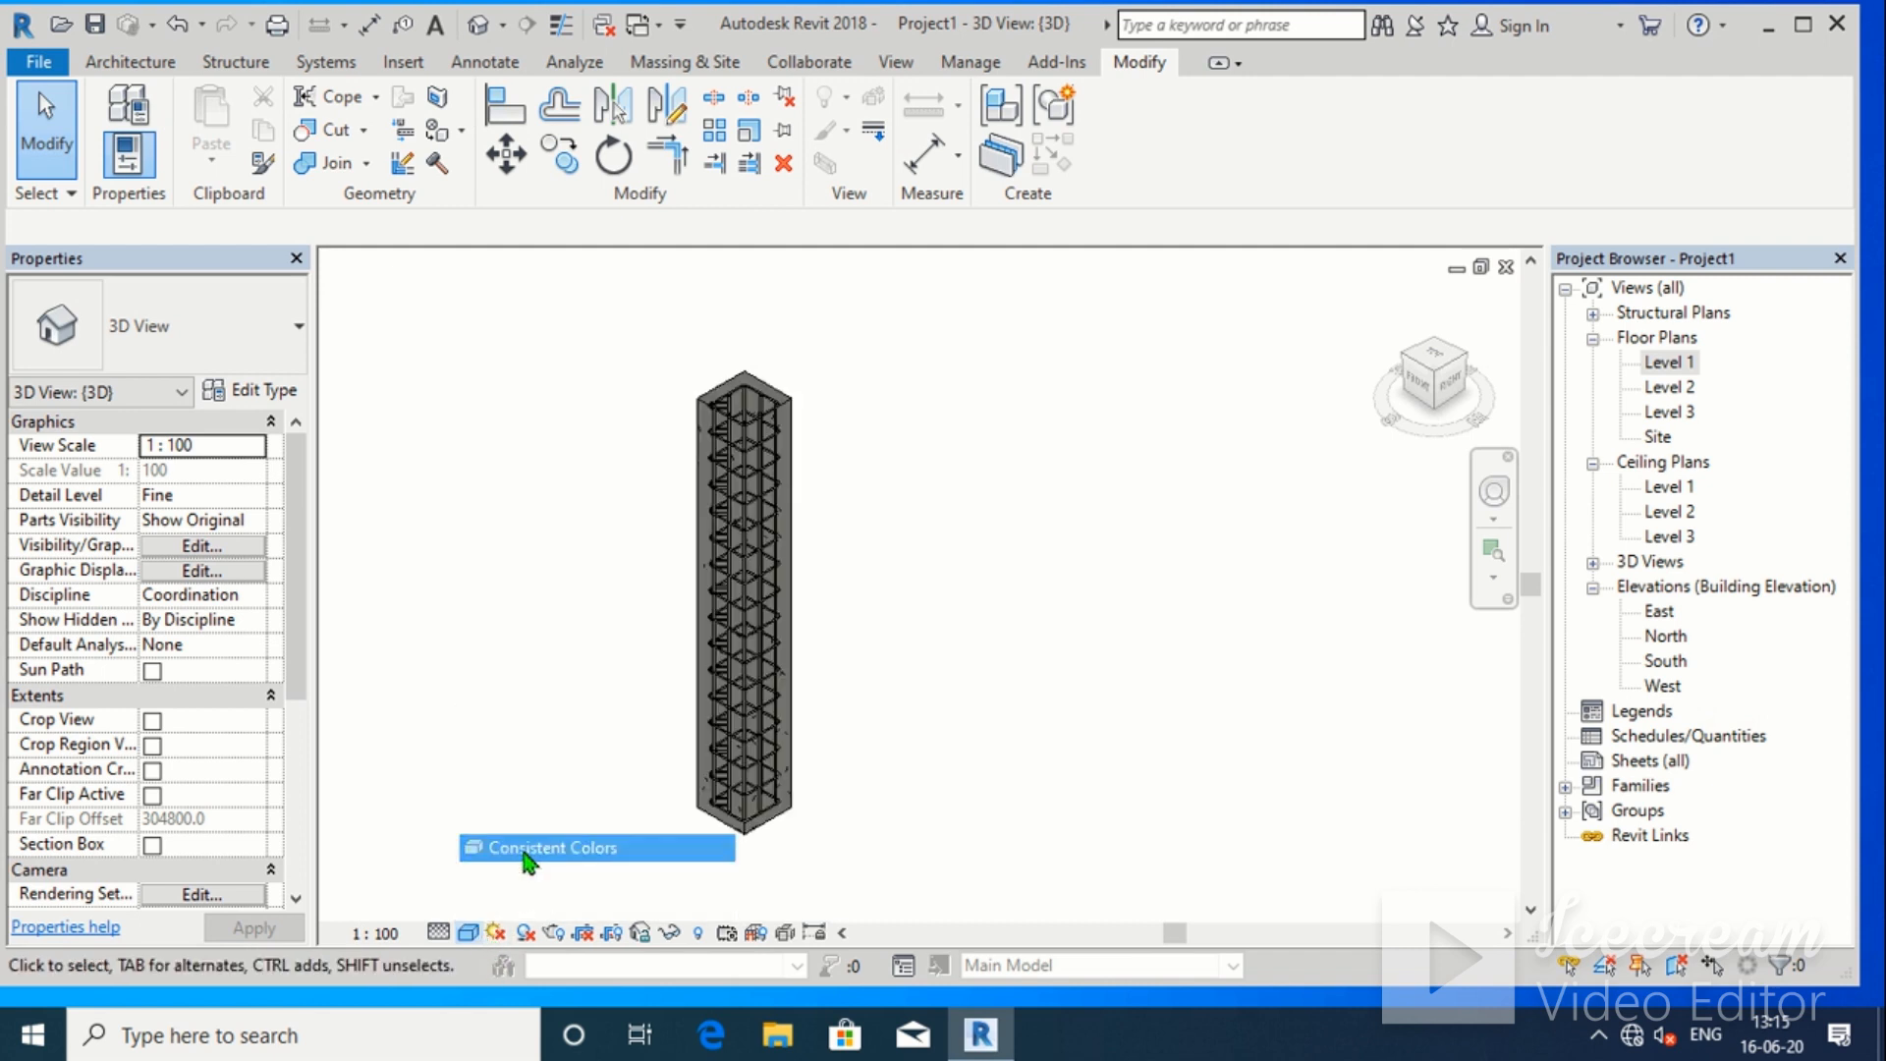
Apply the Realistic visual style to the 3D view, followed by Ray Trace
click(468, 934)
click(506, 875)
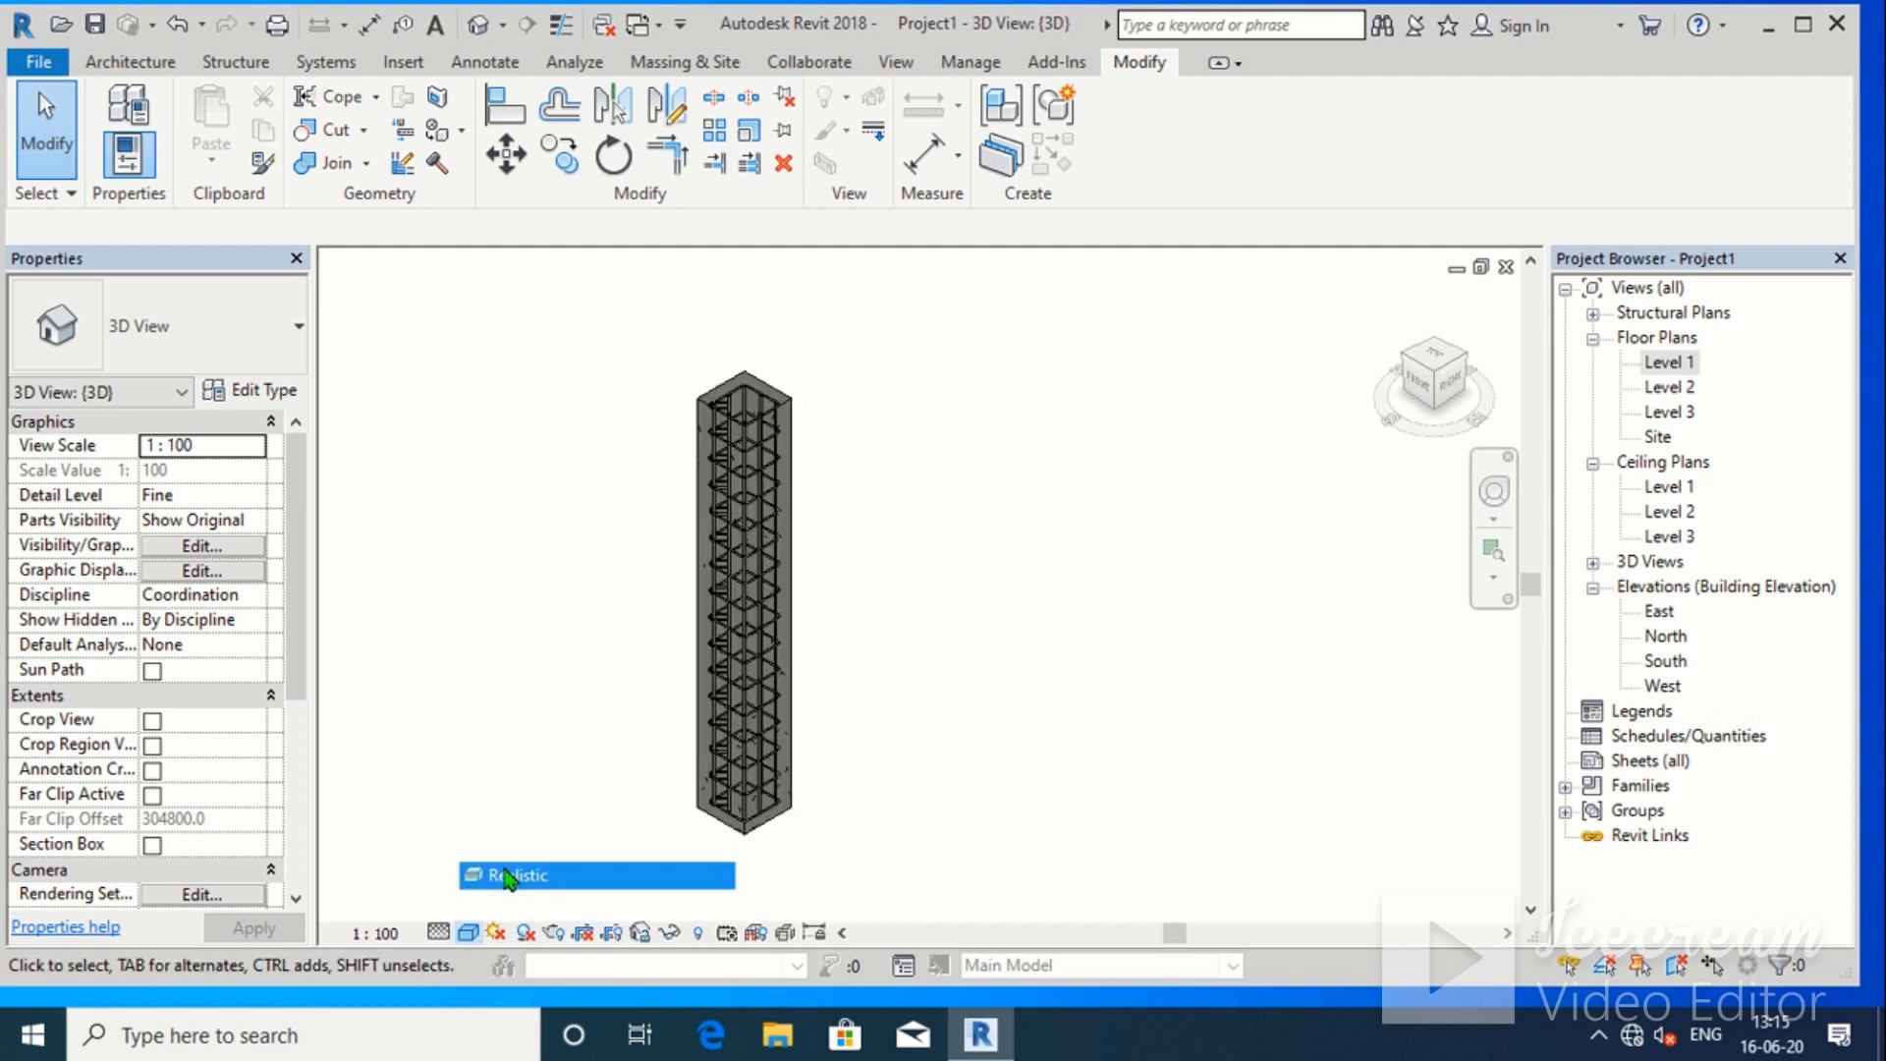
click(467, 933)
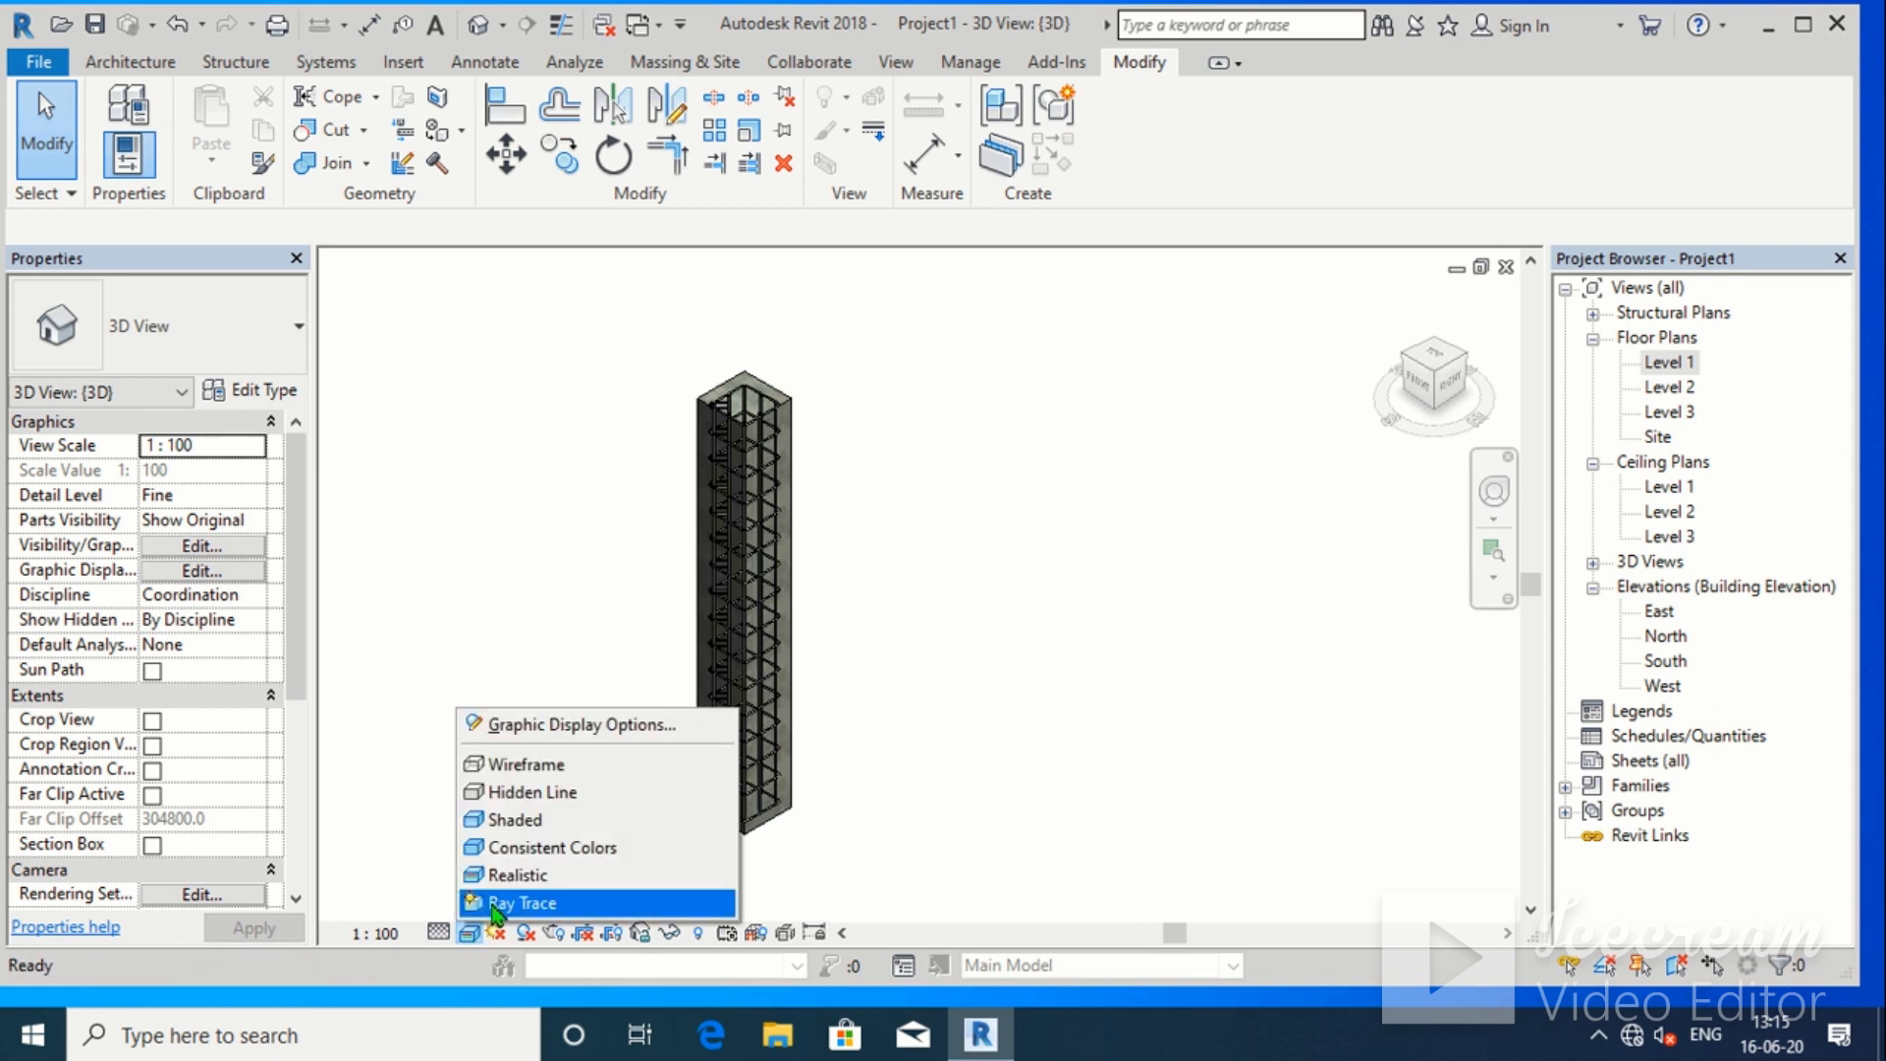
click(530, 900)
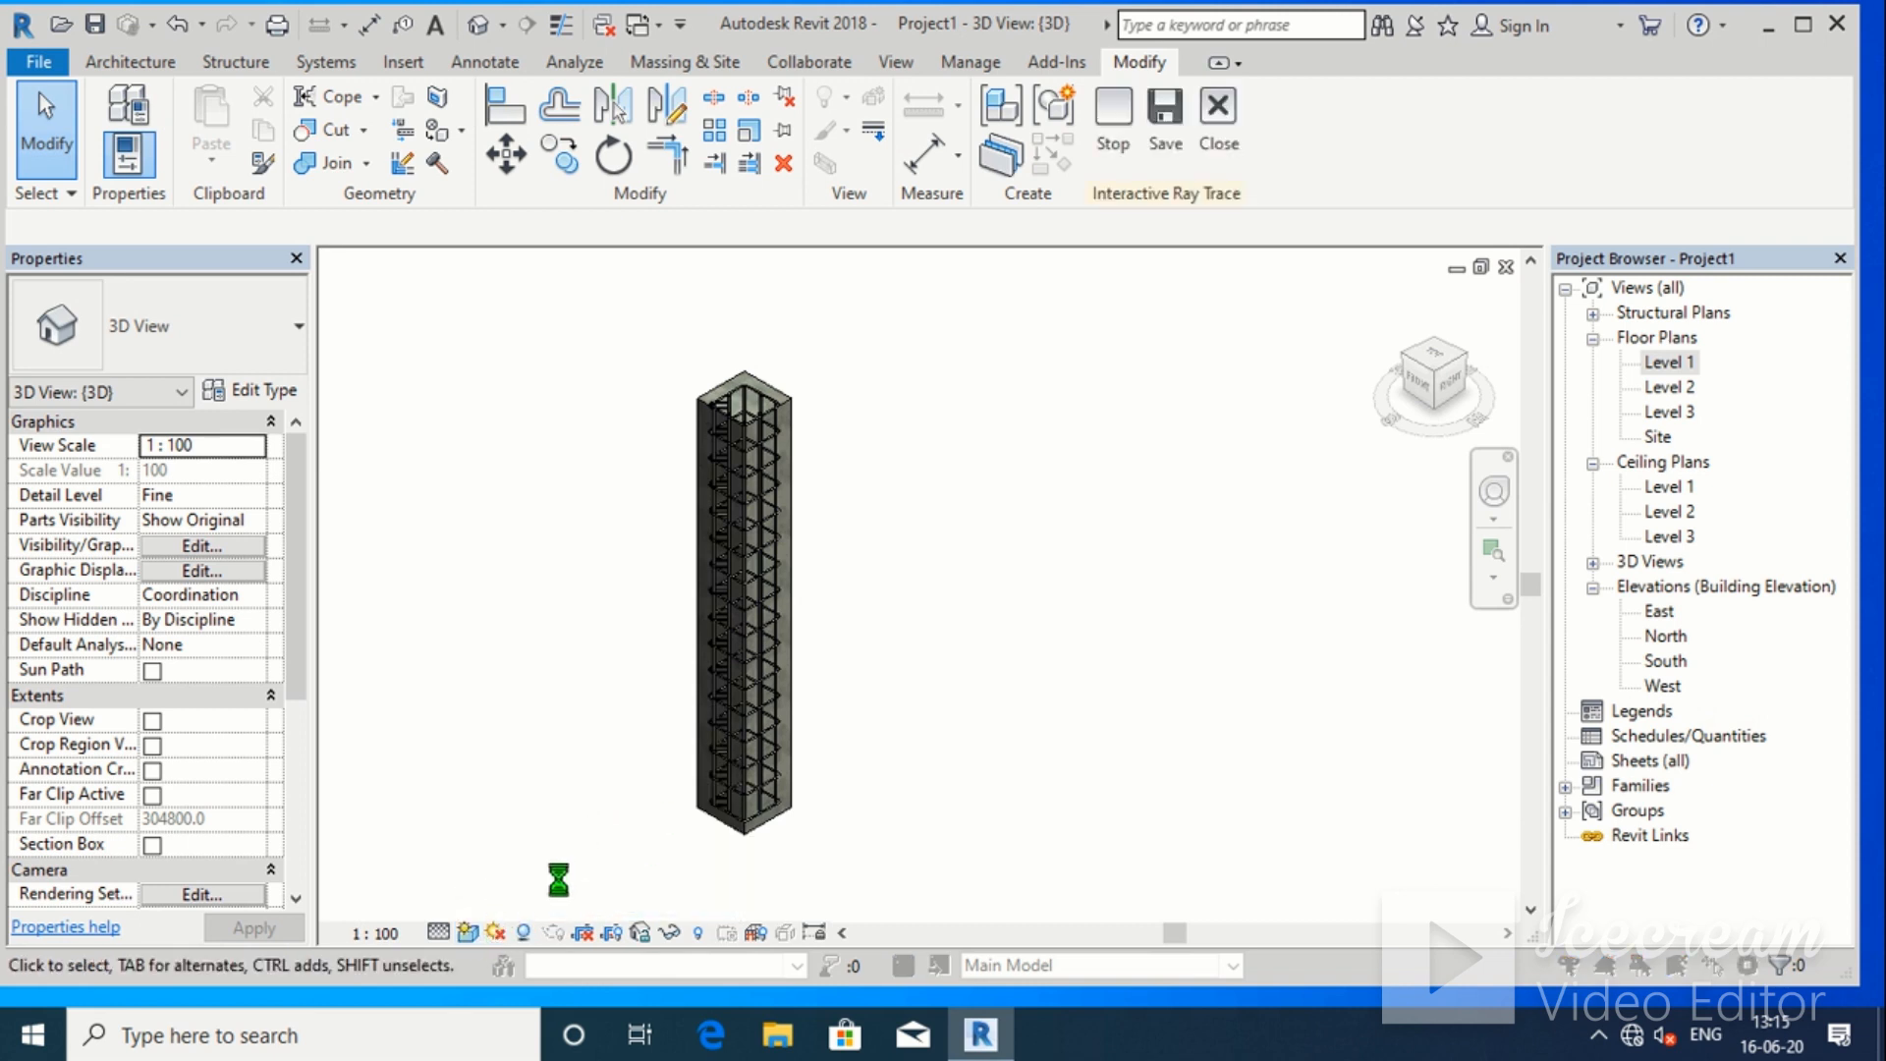
Close the ray-traced view and reopen the default 3D view of the column
click(1506, 266)
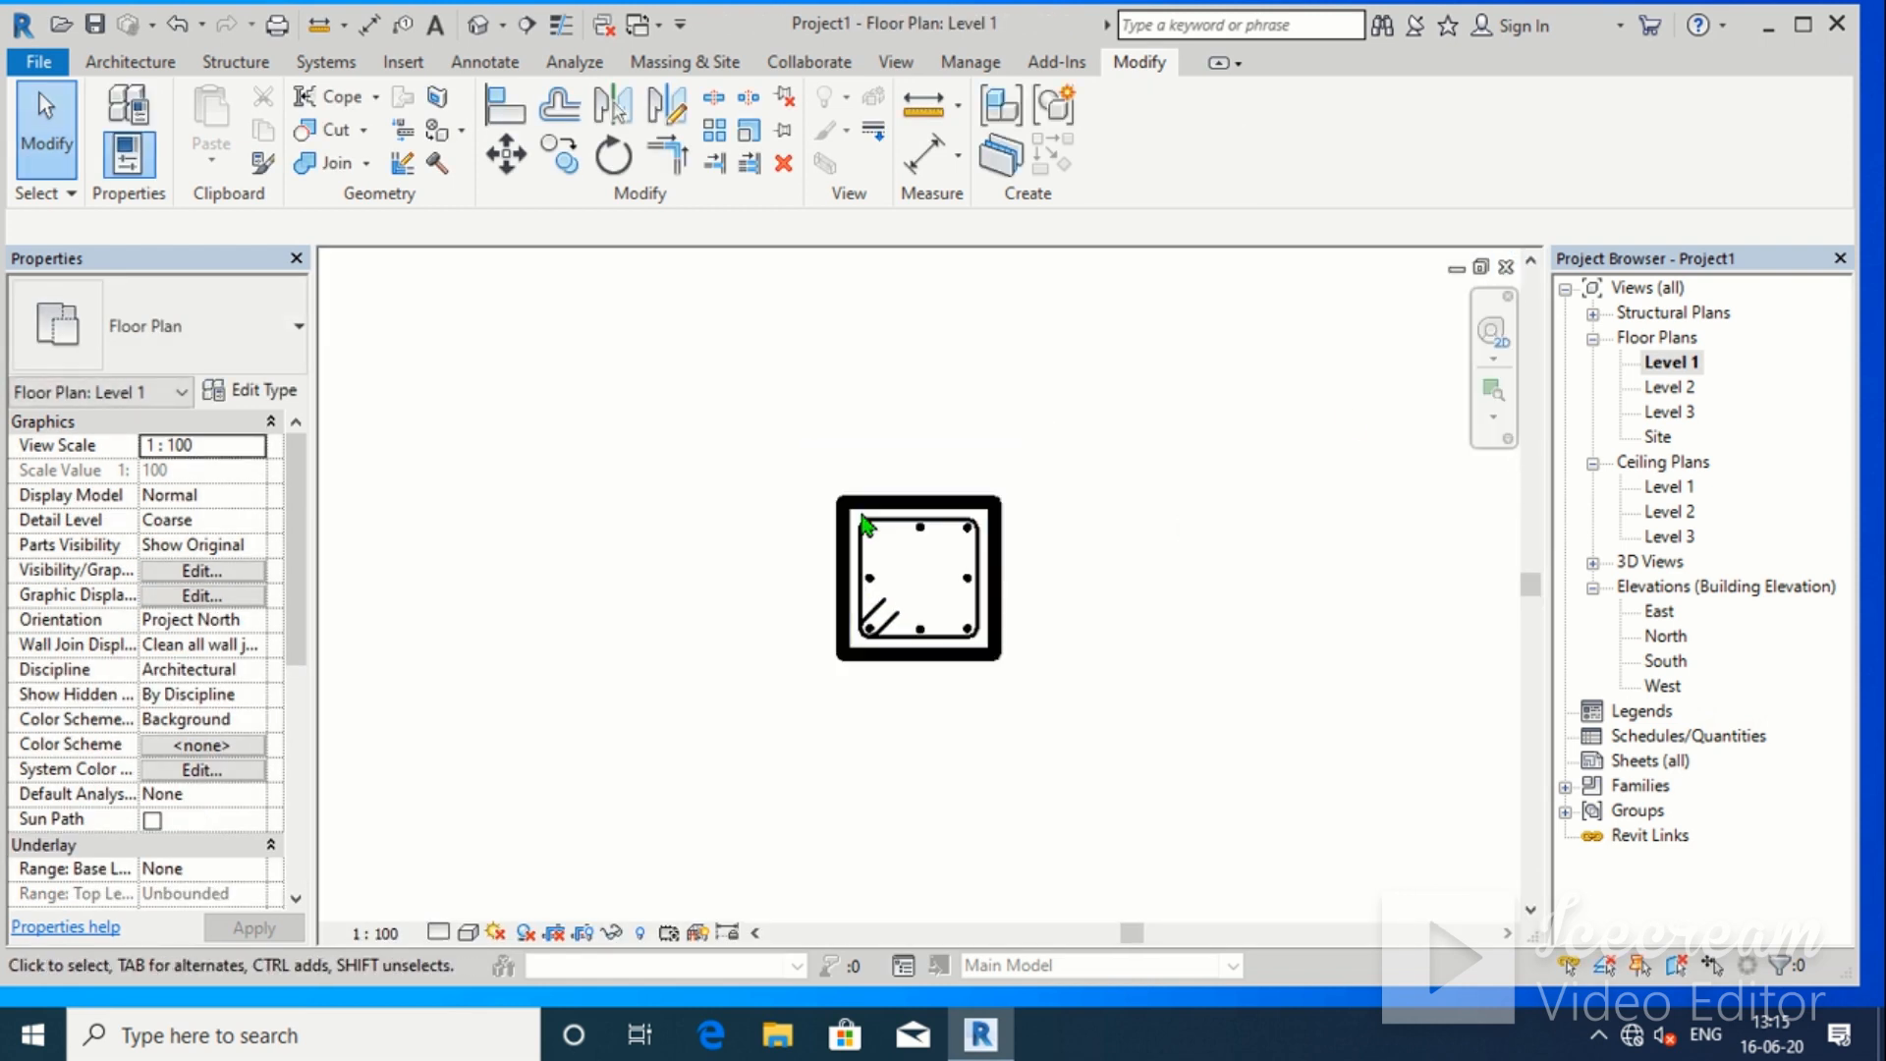
click(486, 27)
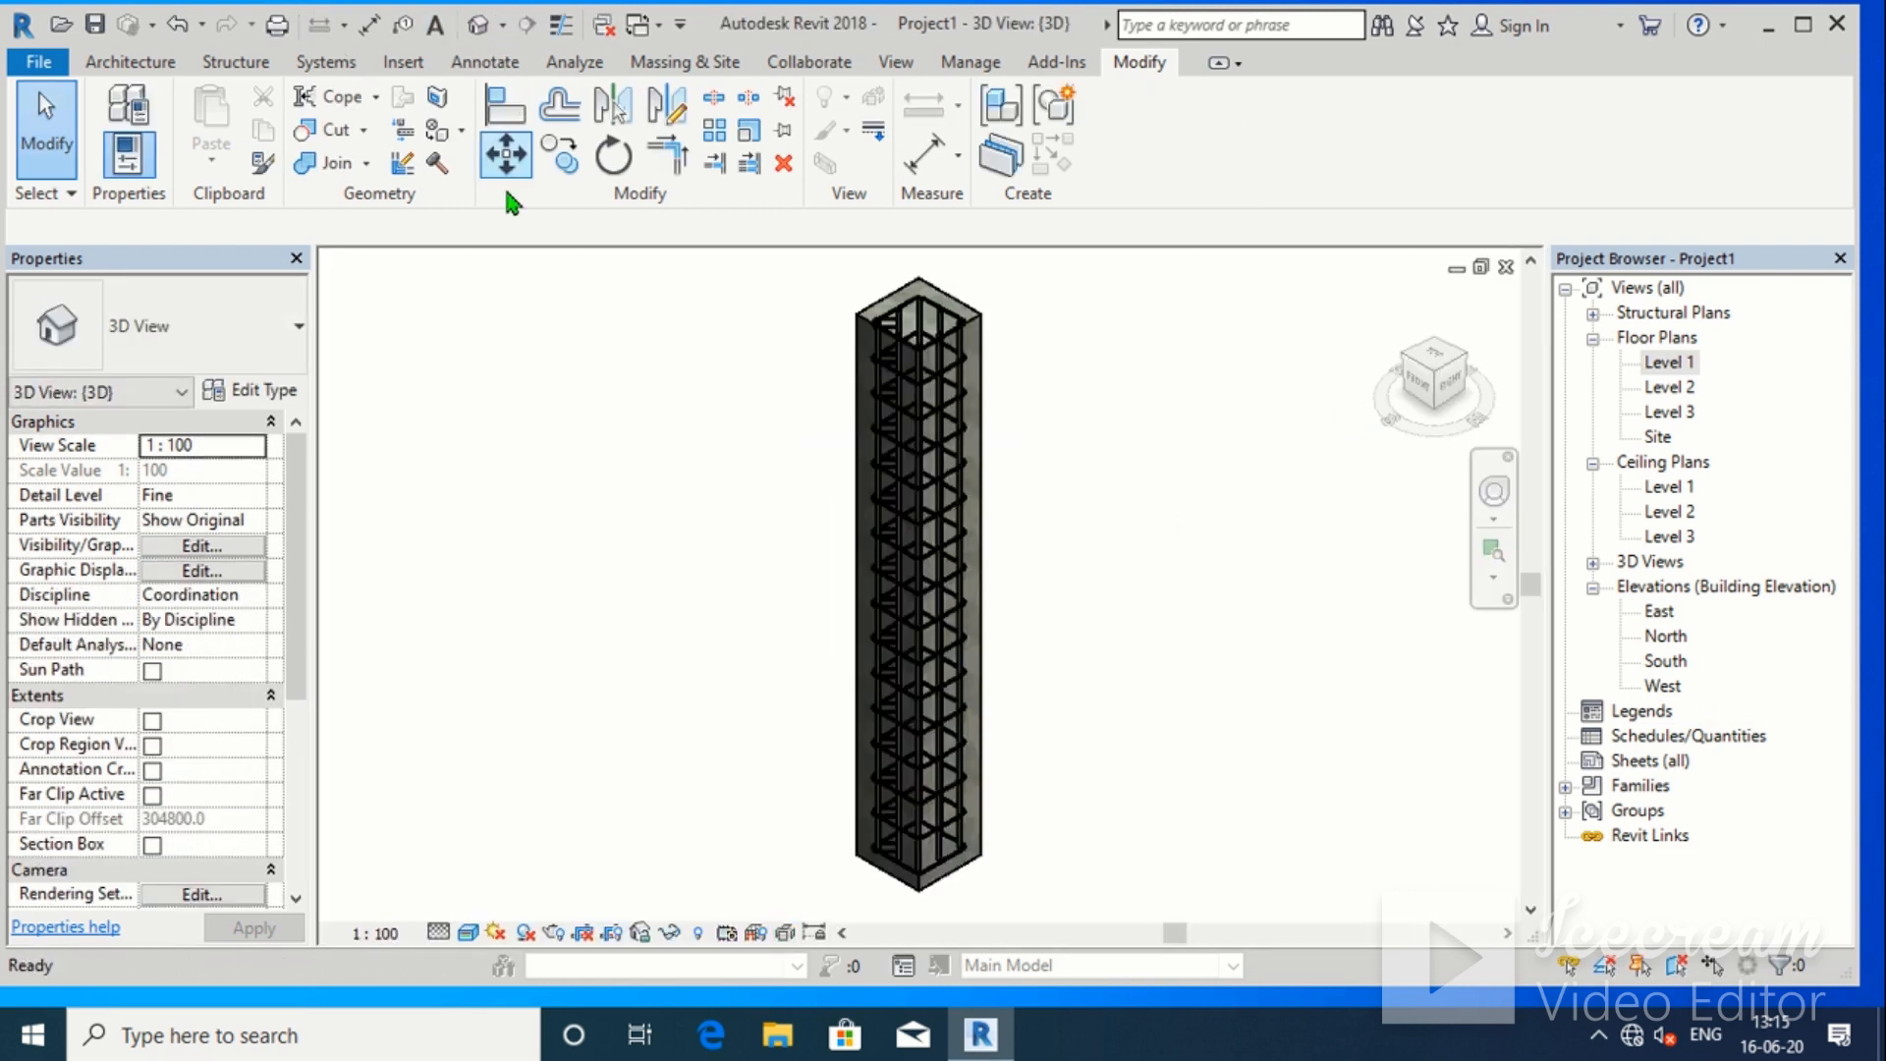
scroll(842, 408, up, 3)
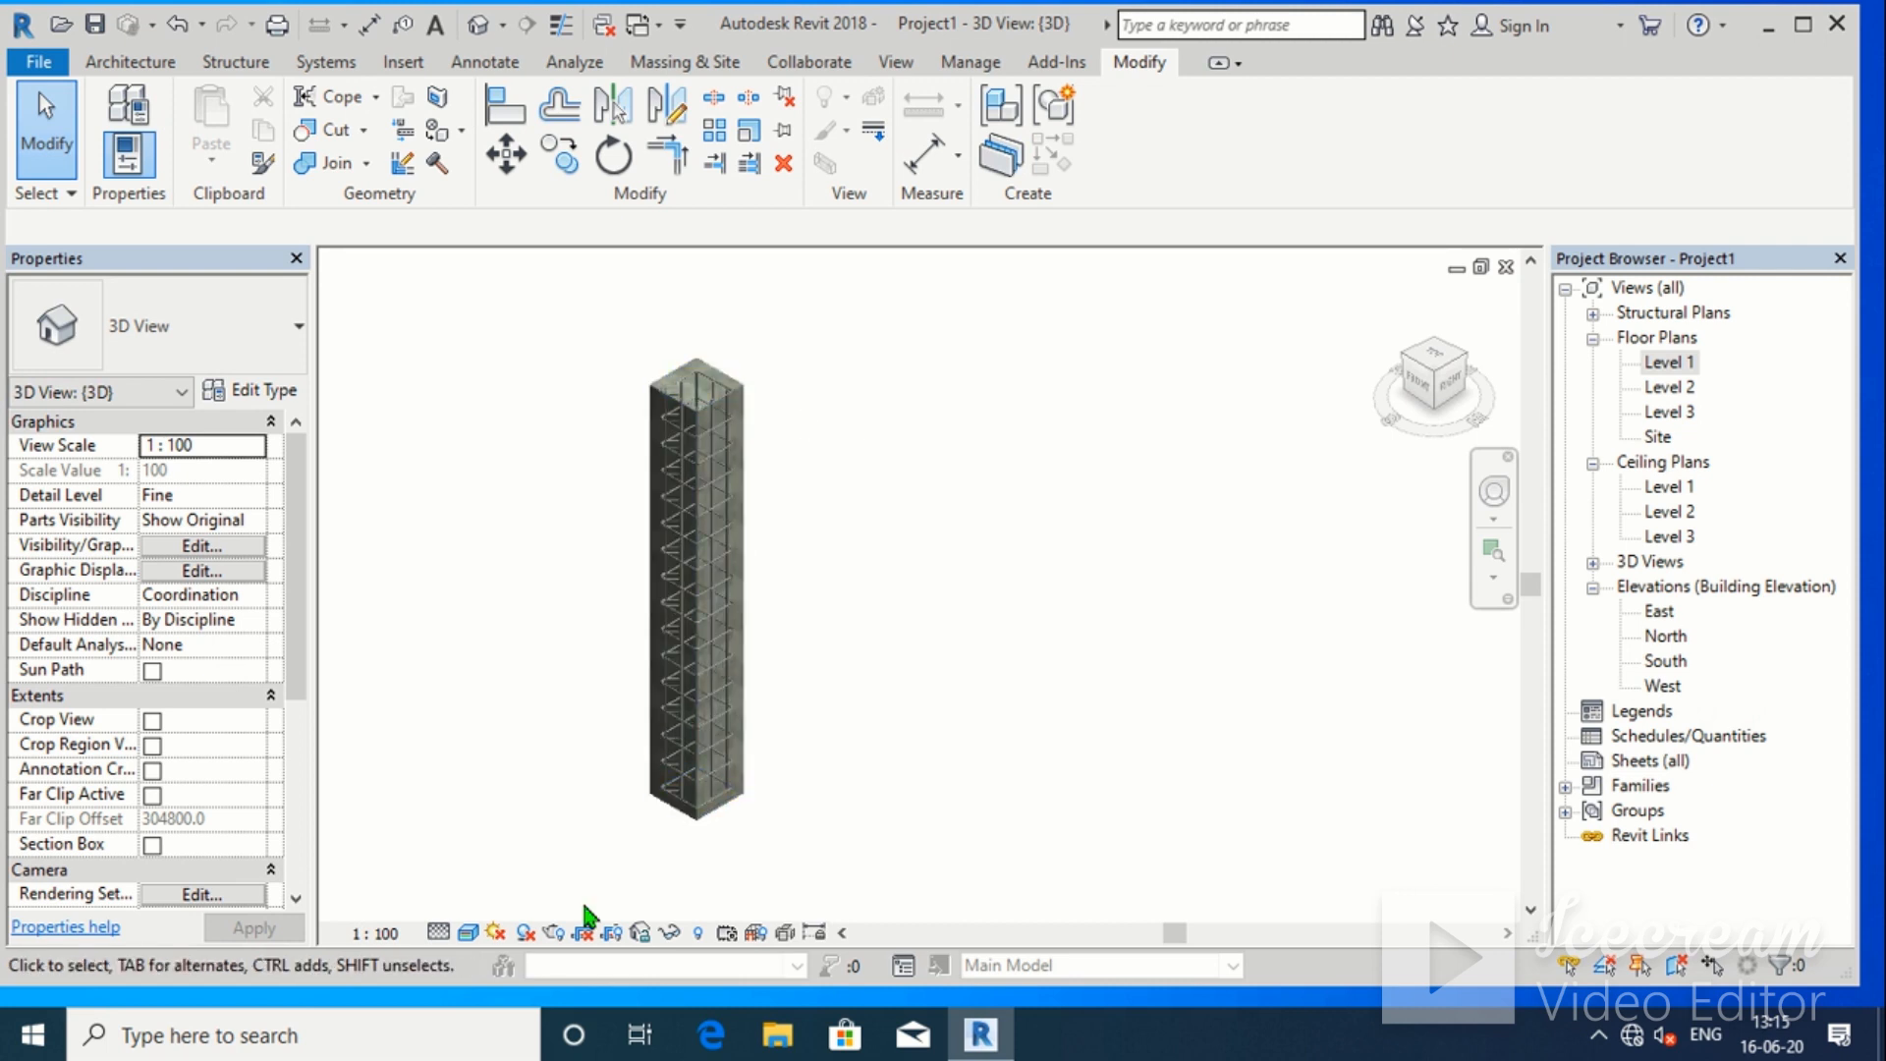
middle_drag(800, 598, 832, 624)
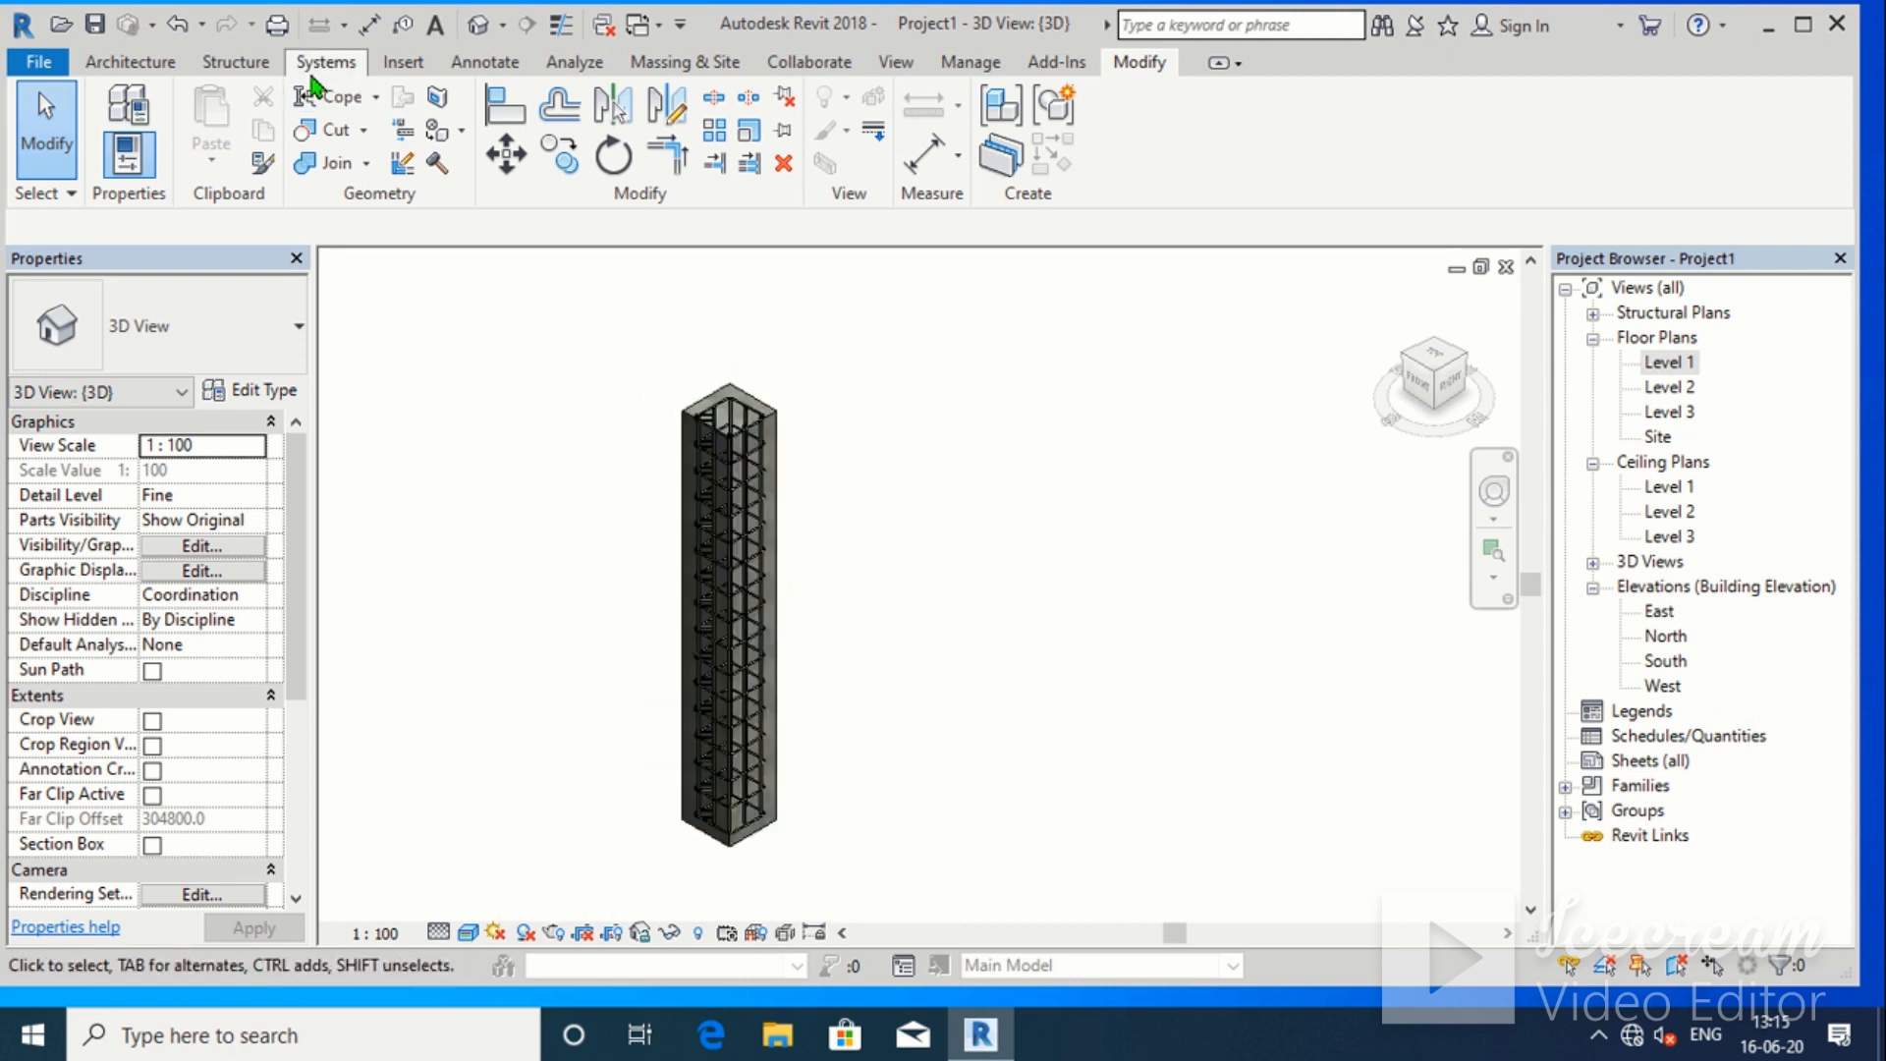
Open the 3D view's Visibility/Graphic Overrides and set the Structural Rebar category's projection line weight to 2
click(896, 62)
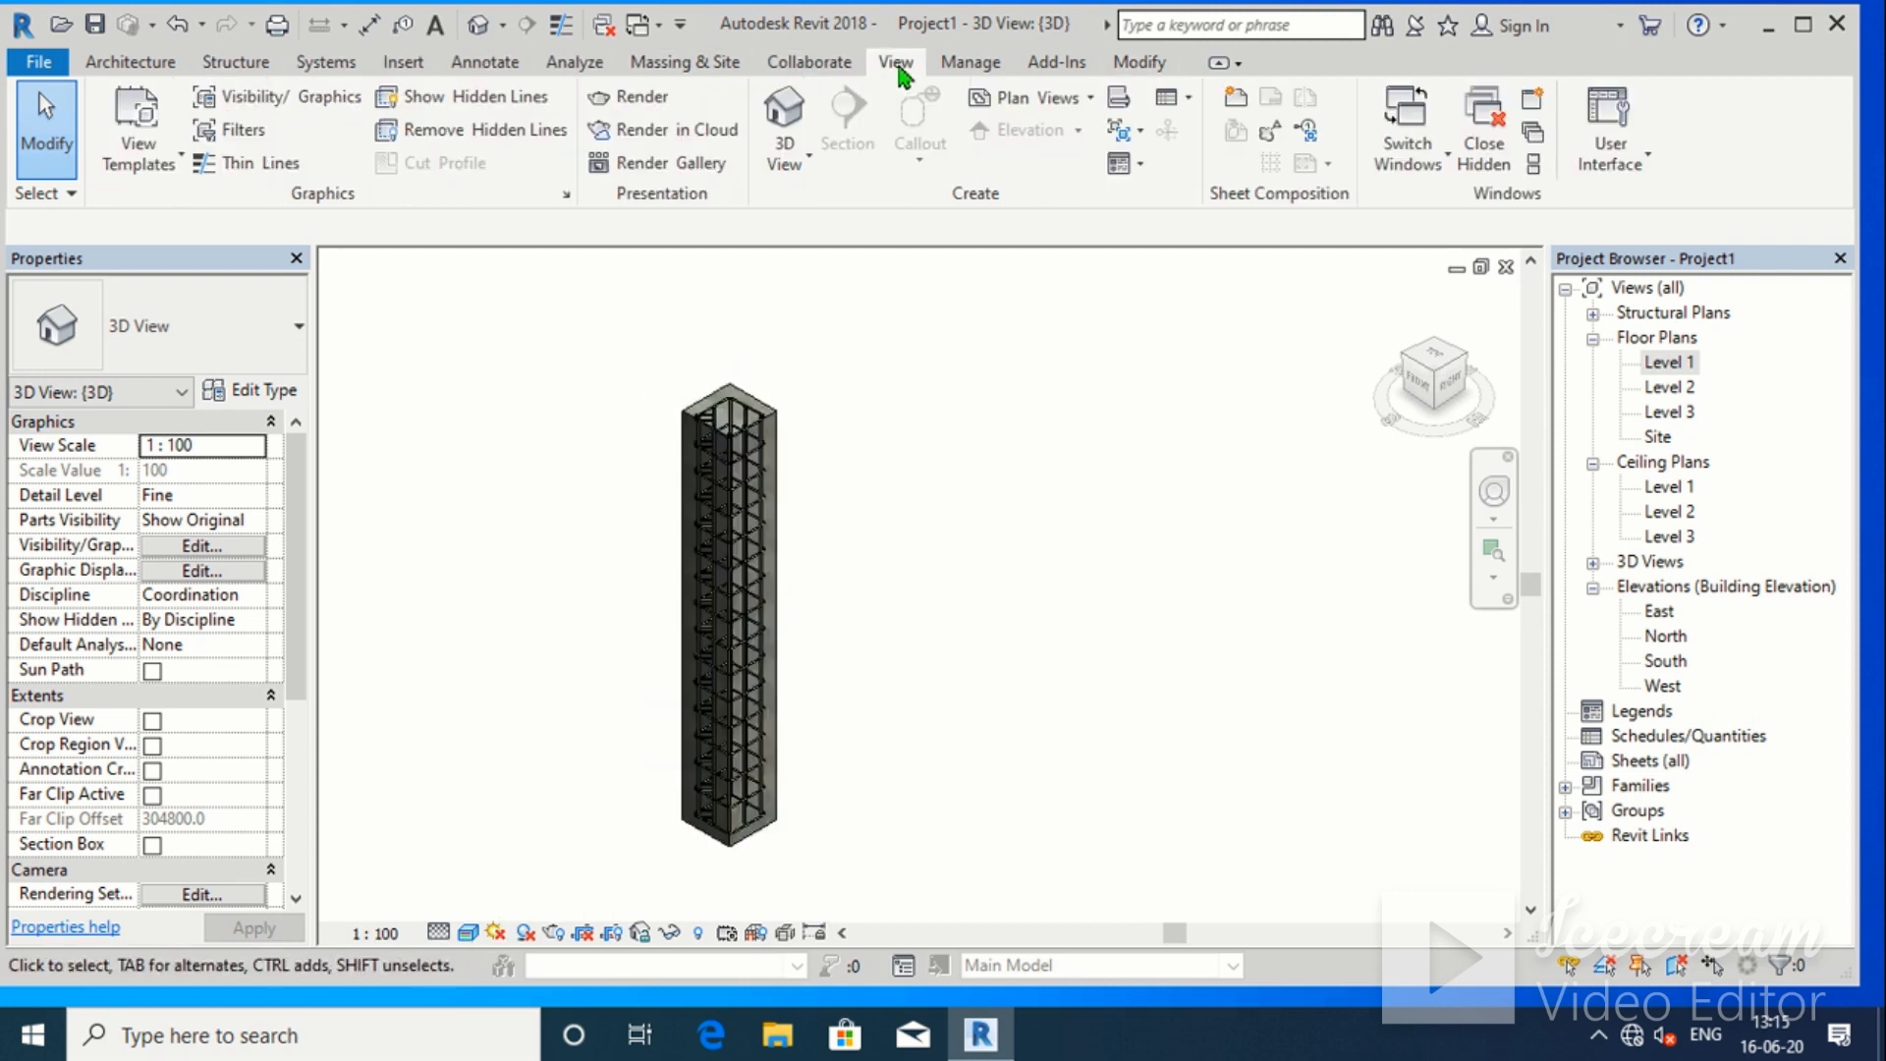
click(268, 113)
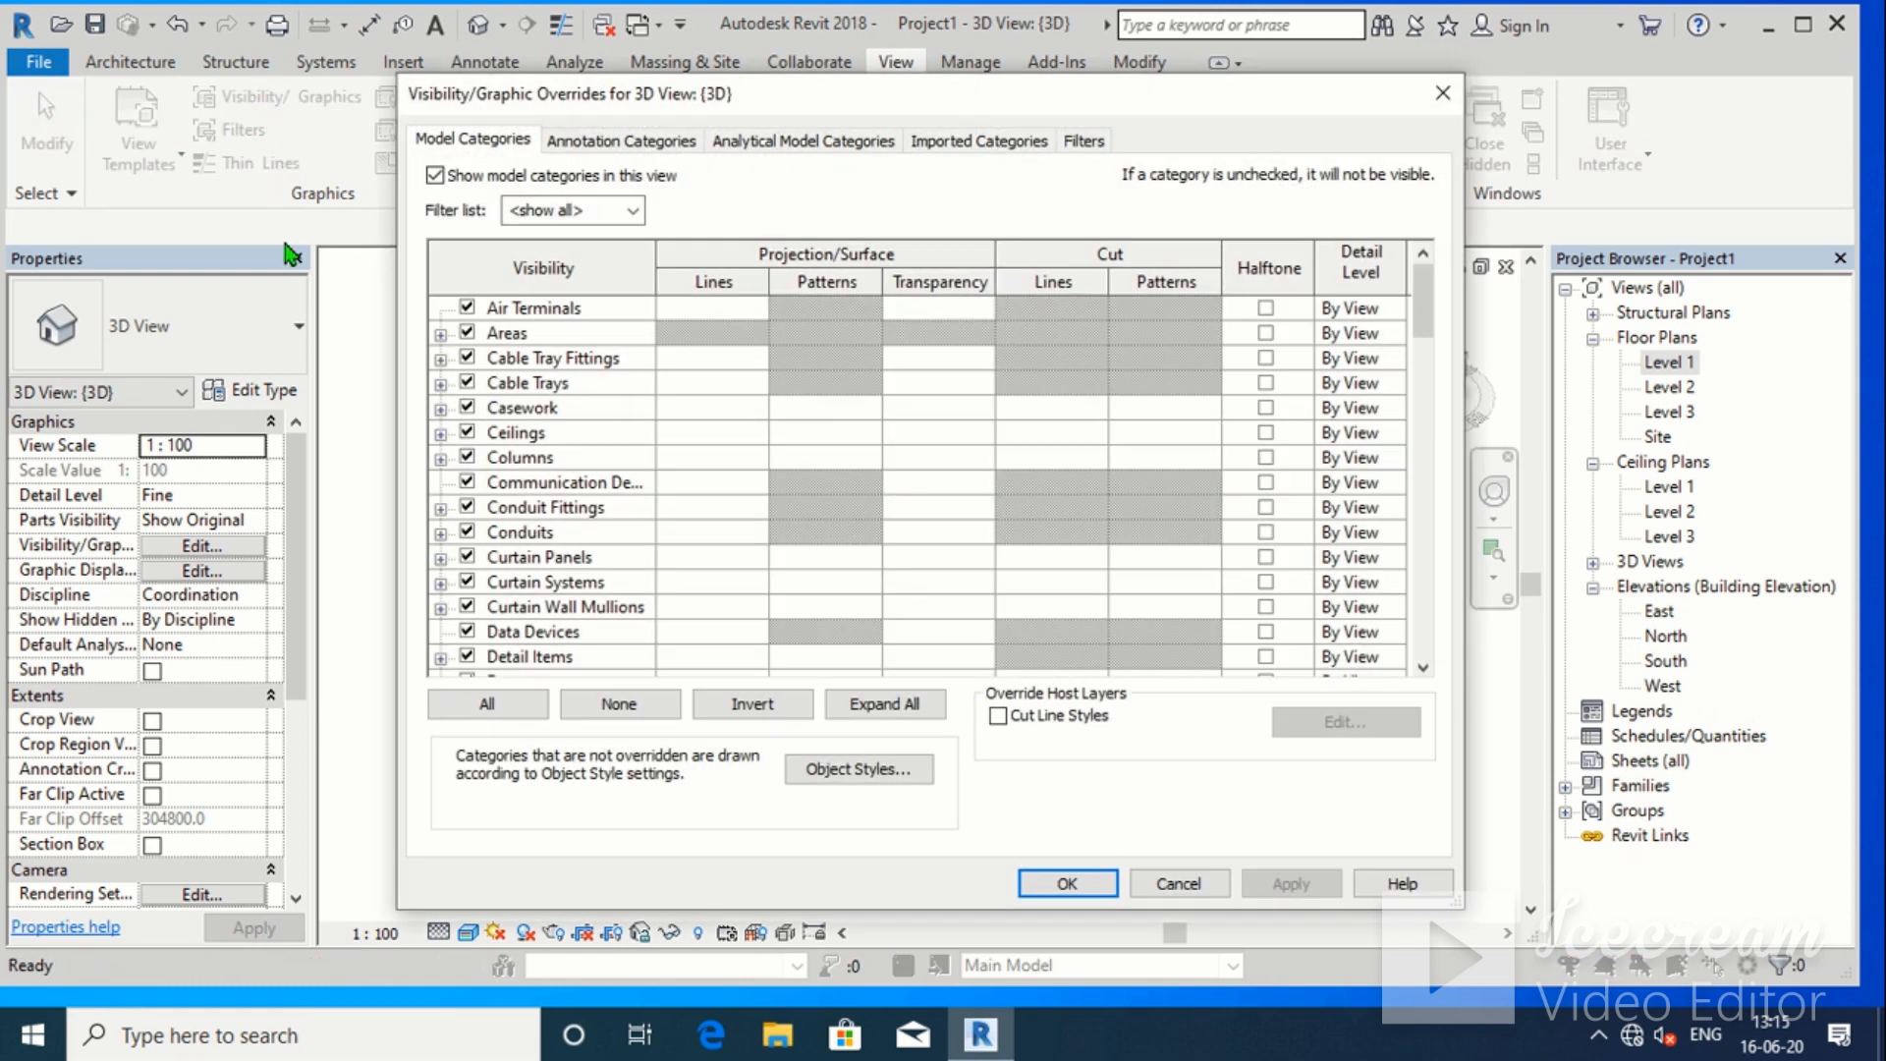
scroll(530, 432, down, 6)
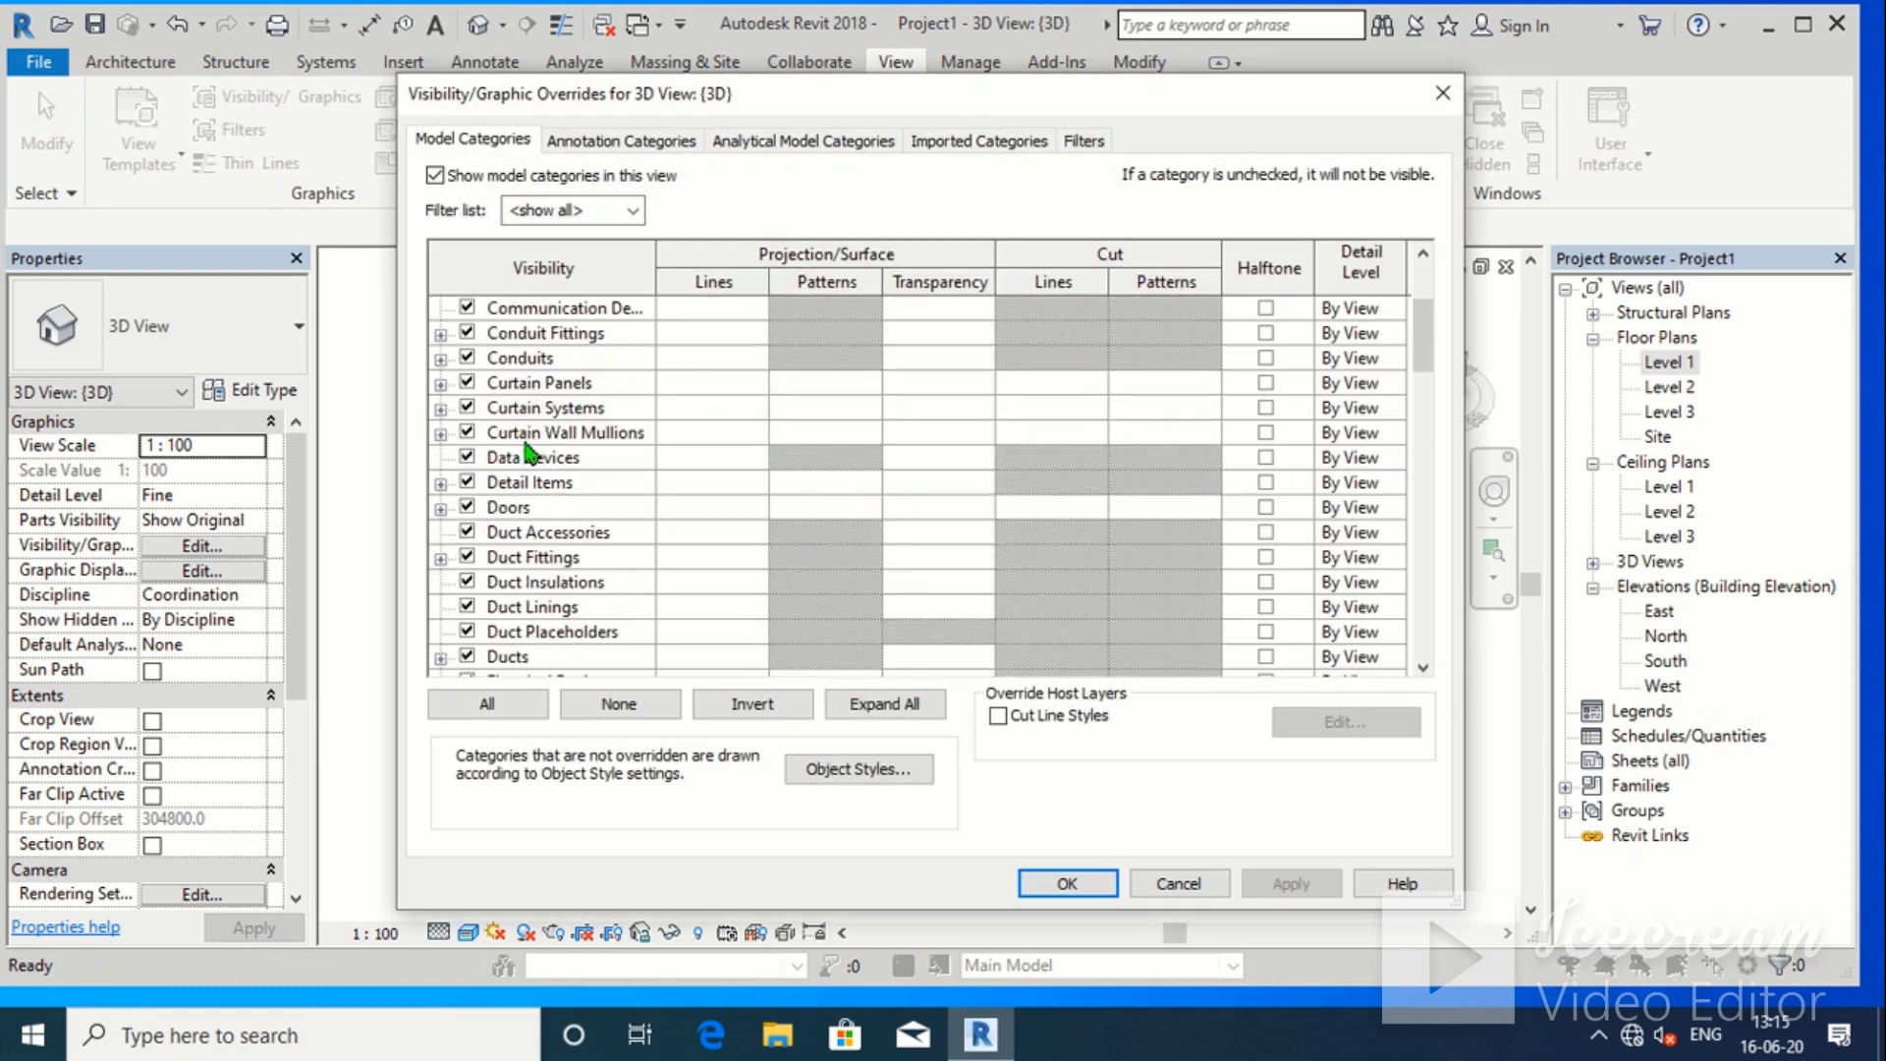
scroll(539, 514, down, 11)
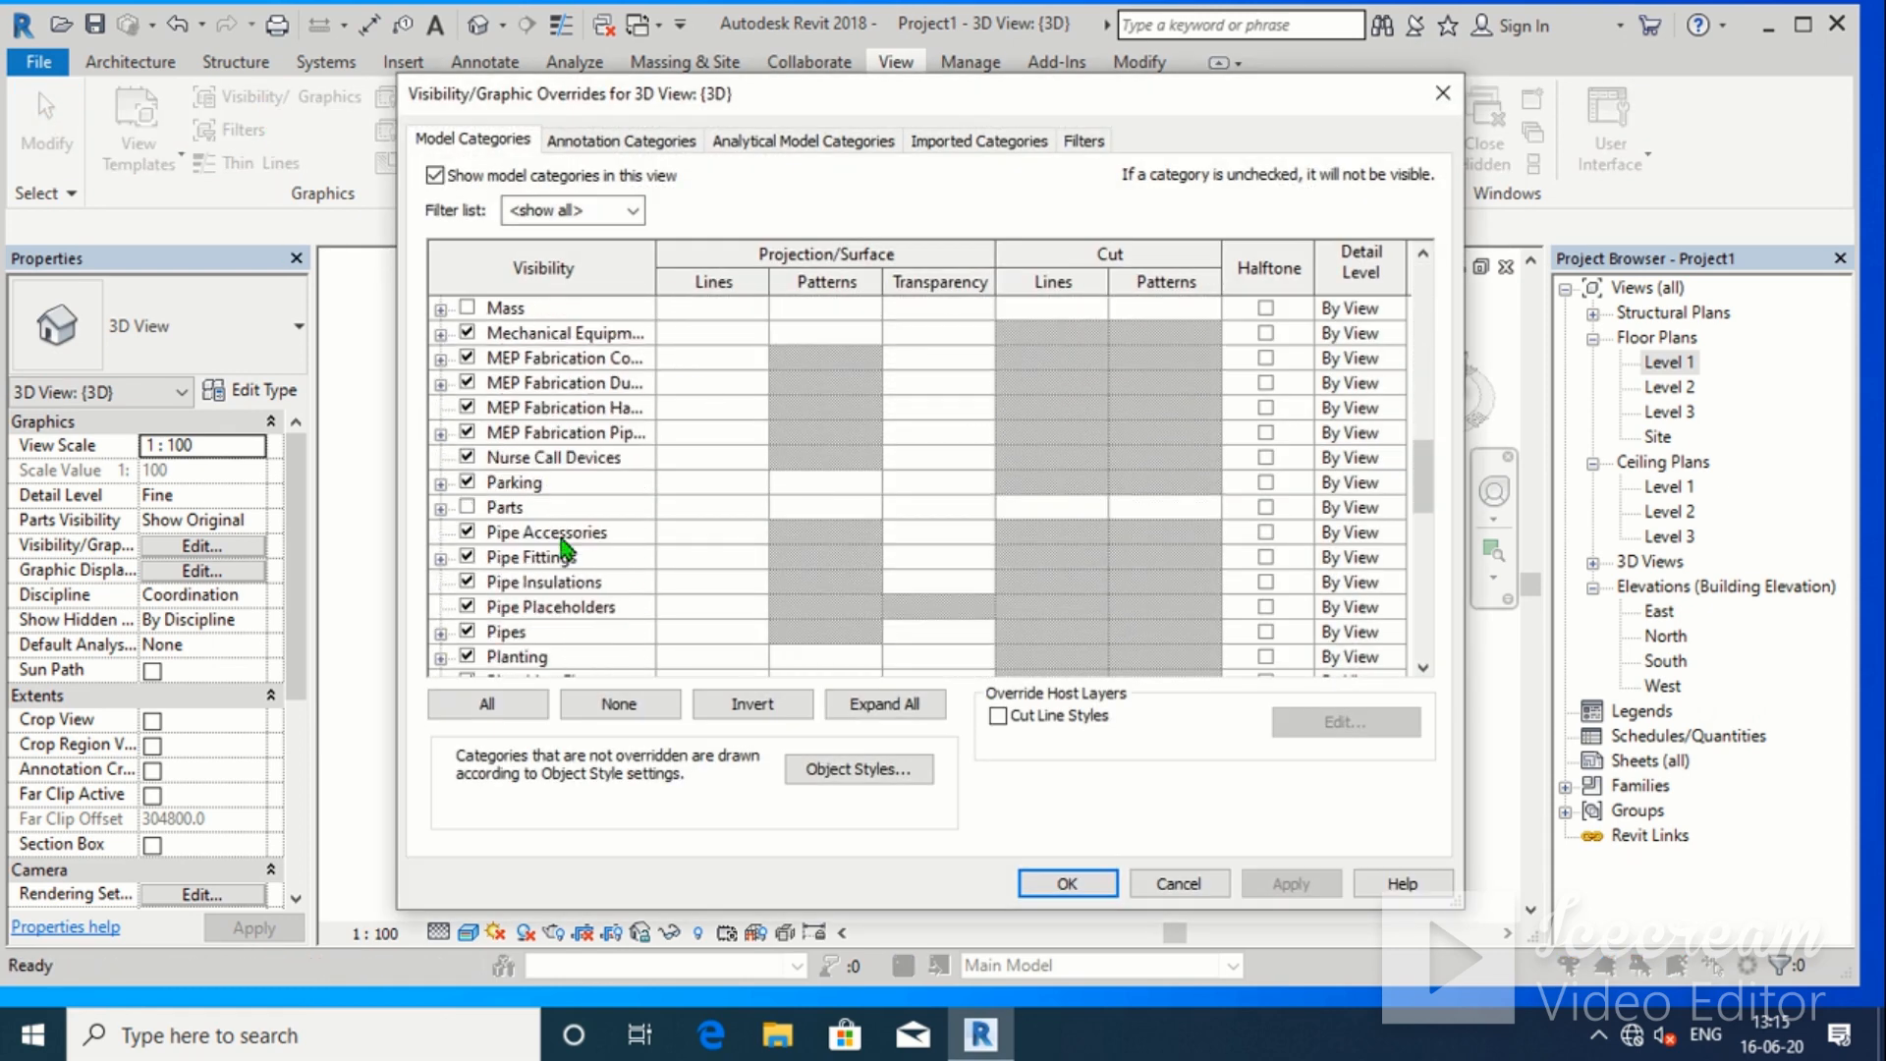
scroll(616, 649, down, 1)
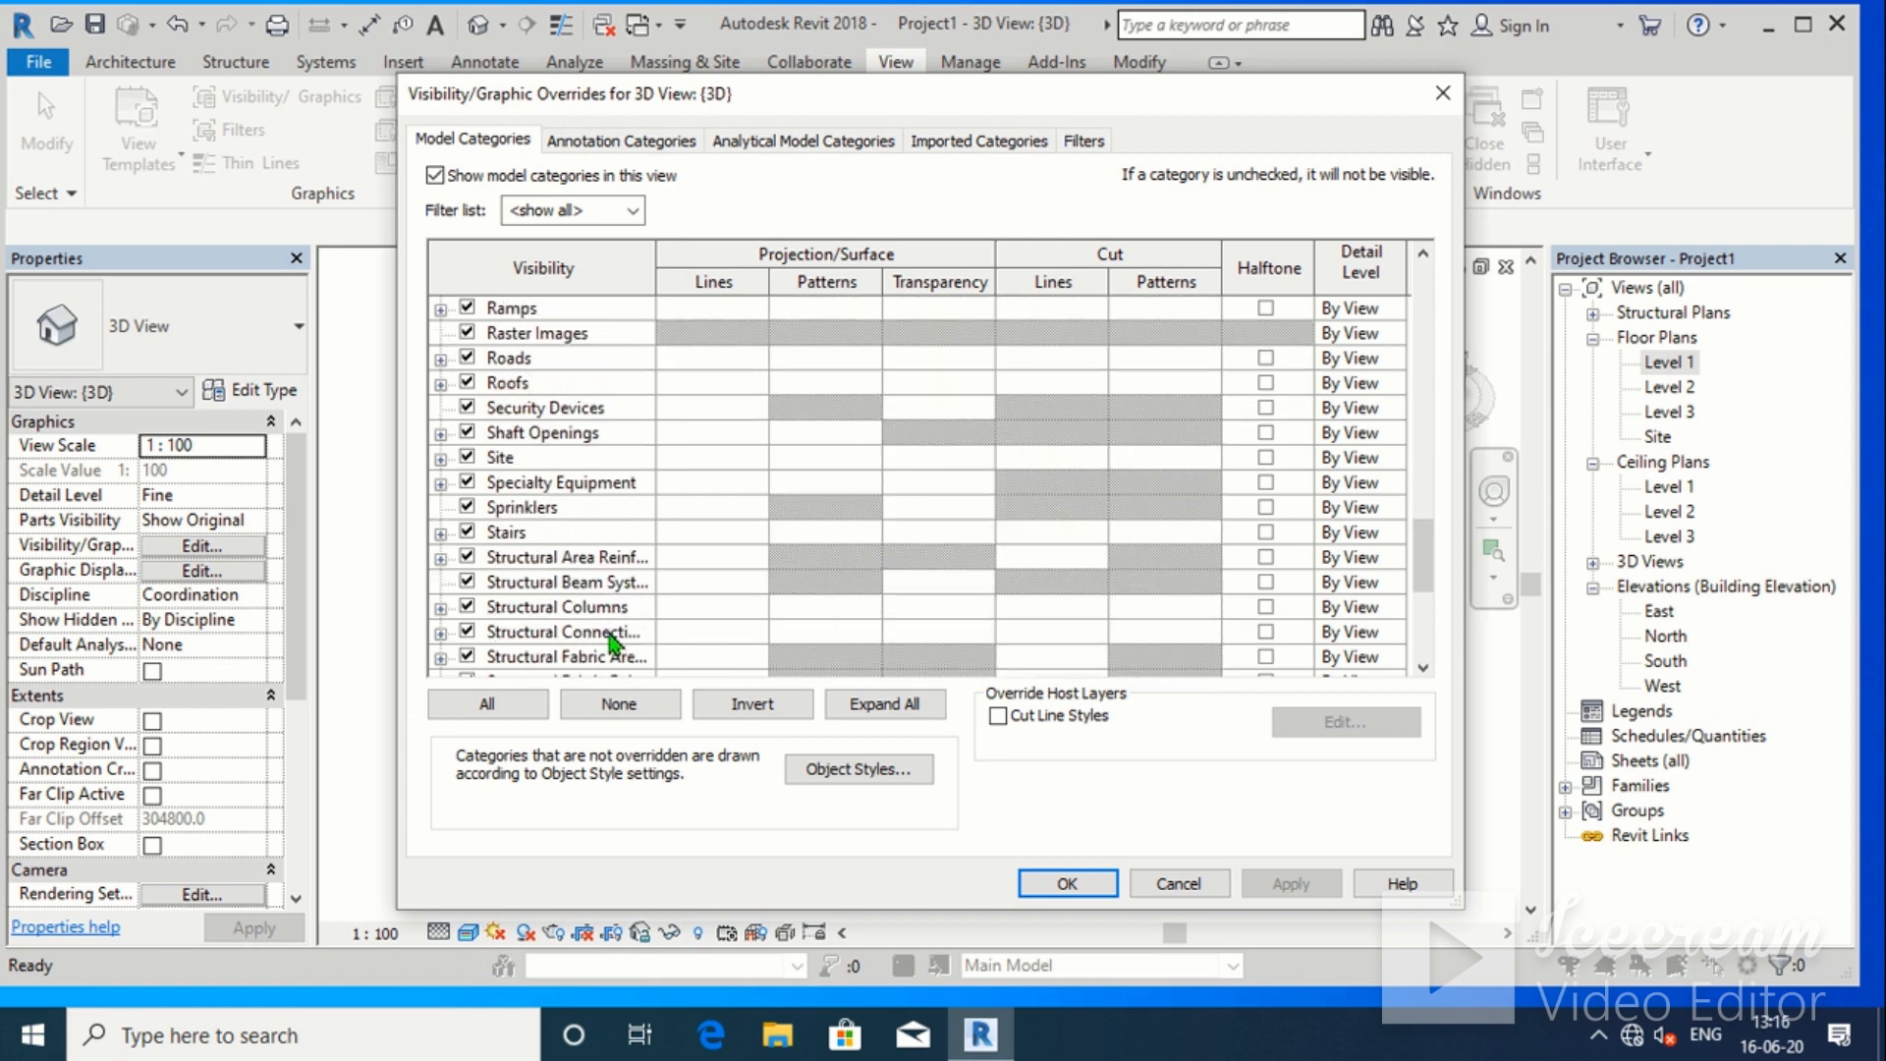
scroll(633, 587, down, 2)
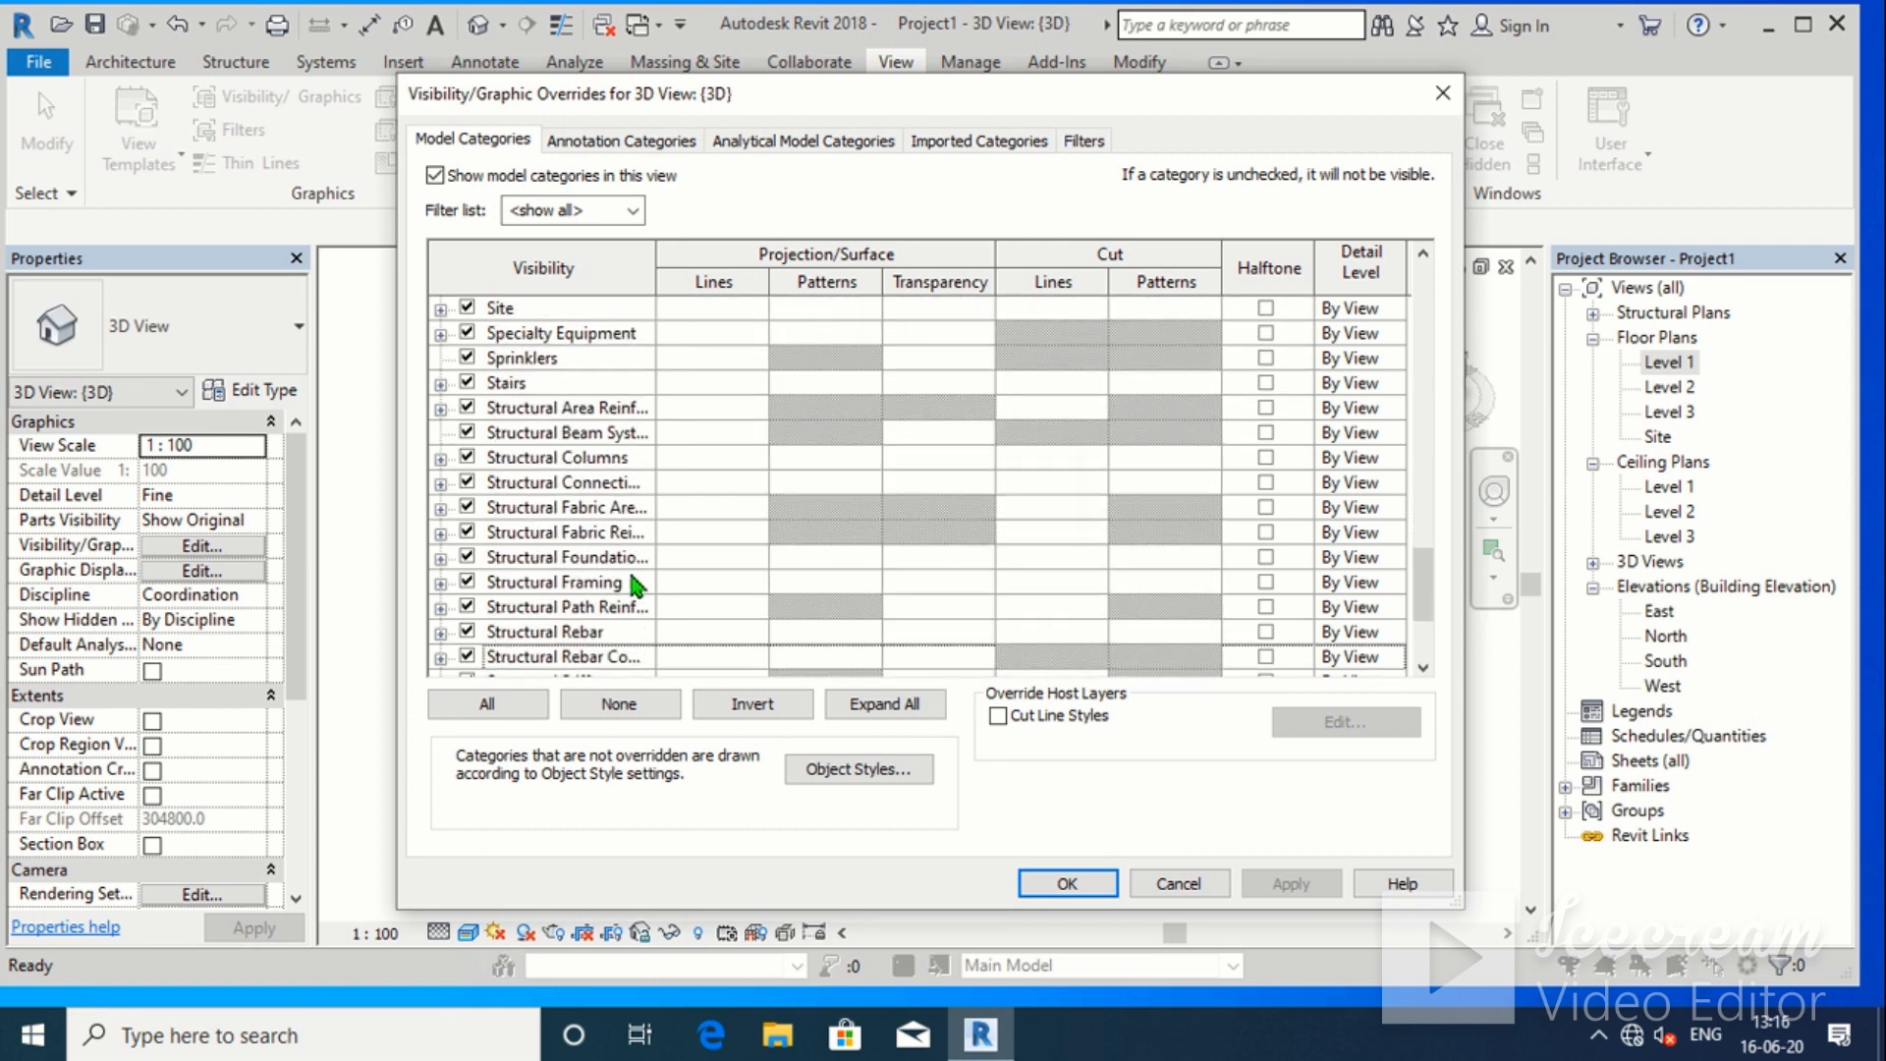
click(649, 634)
click(700, 631)
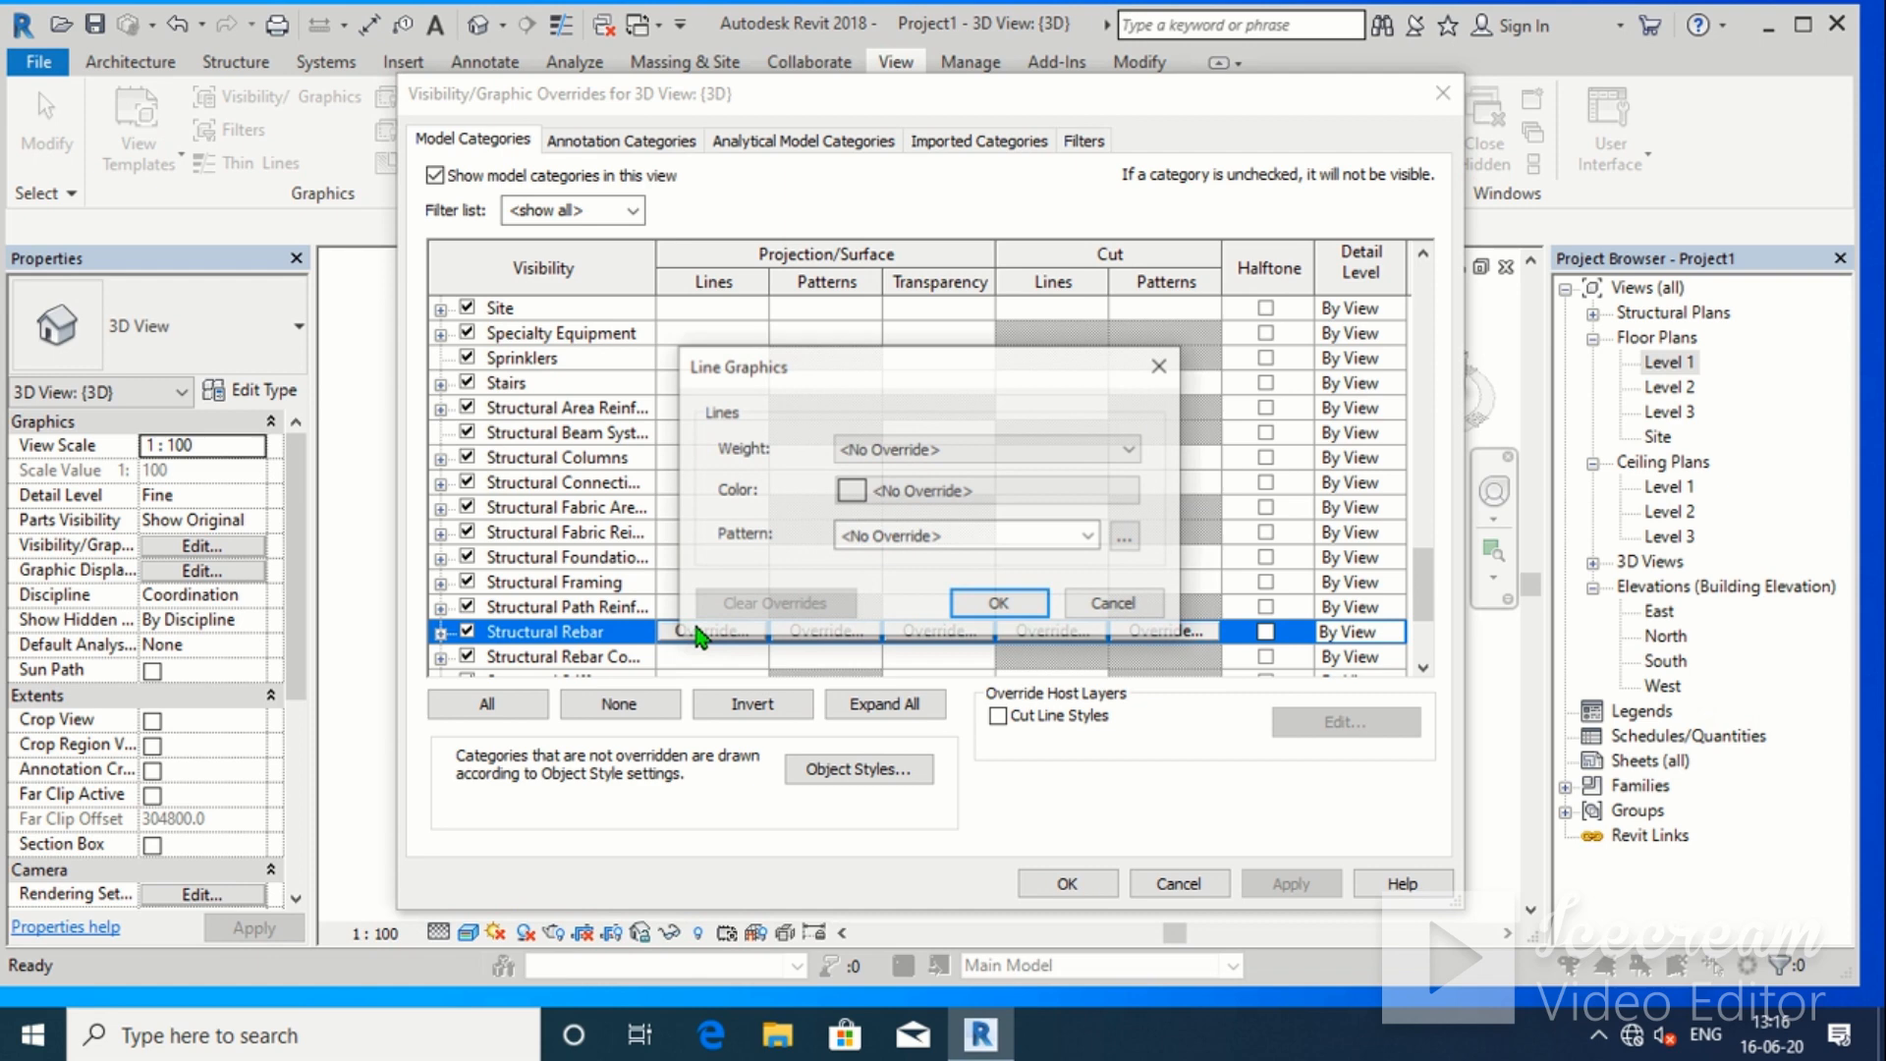
click(886, 450)
click(870, 511)
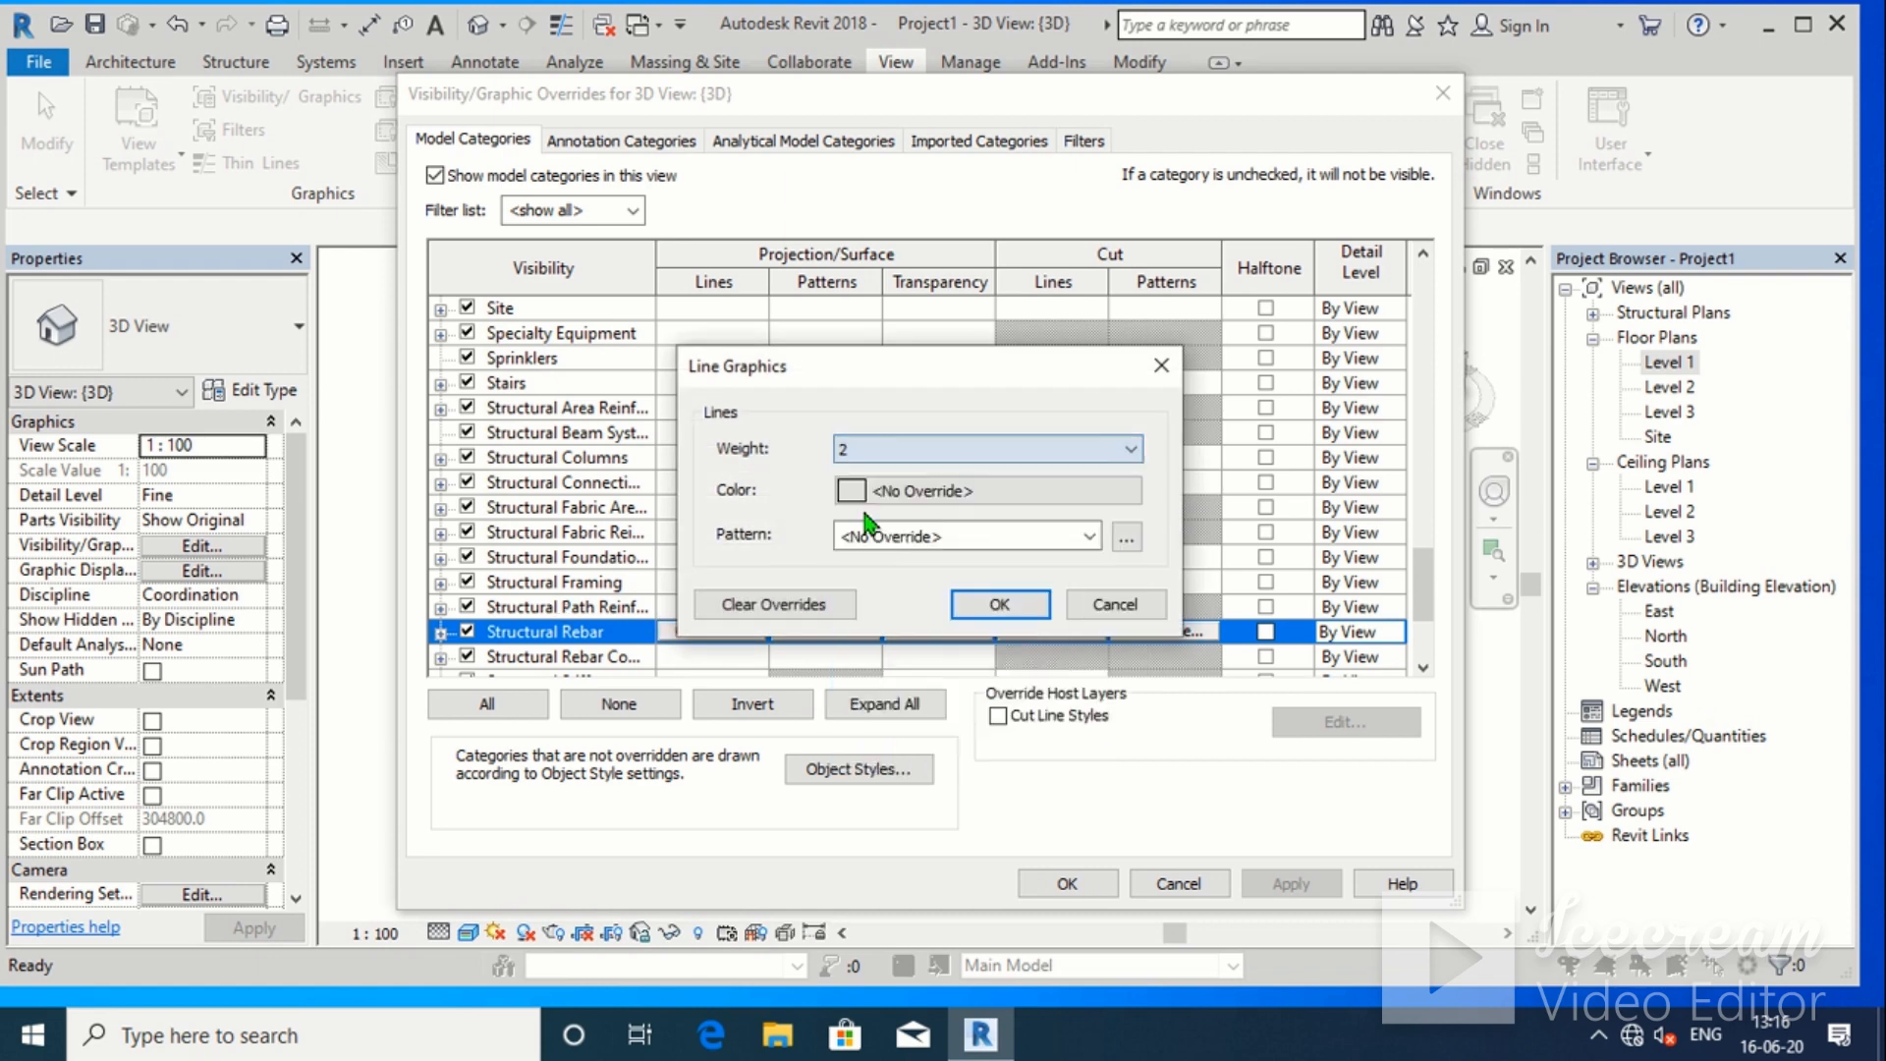
Set the Structural Rebar projection line color to blue RGB 000-103-206, using hue 140 and luminance 97
click(870, 489)
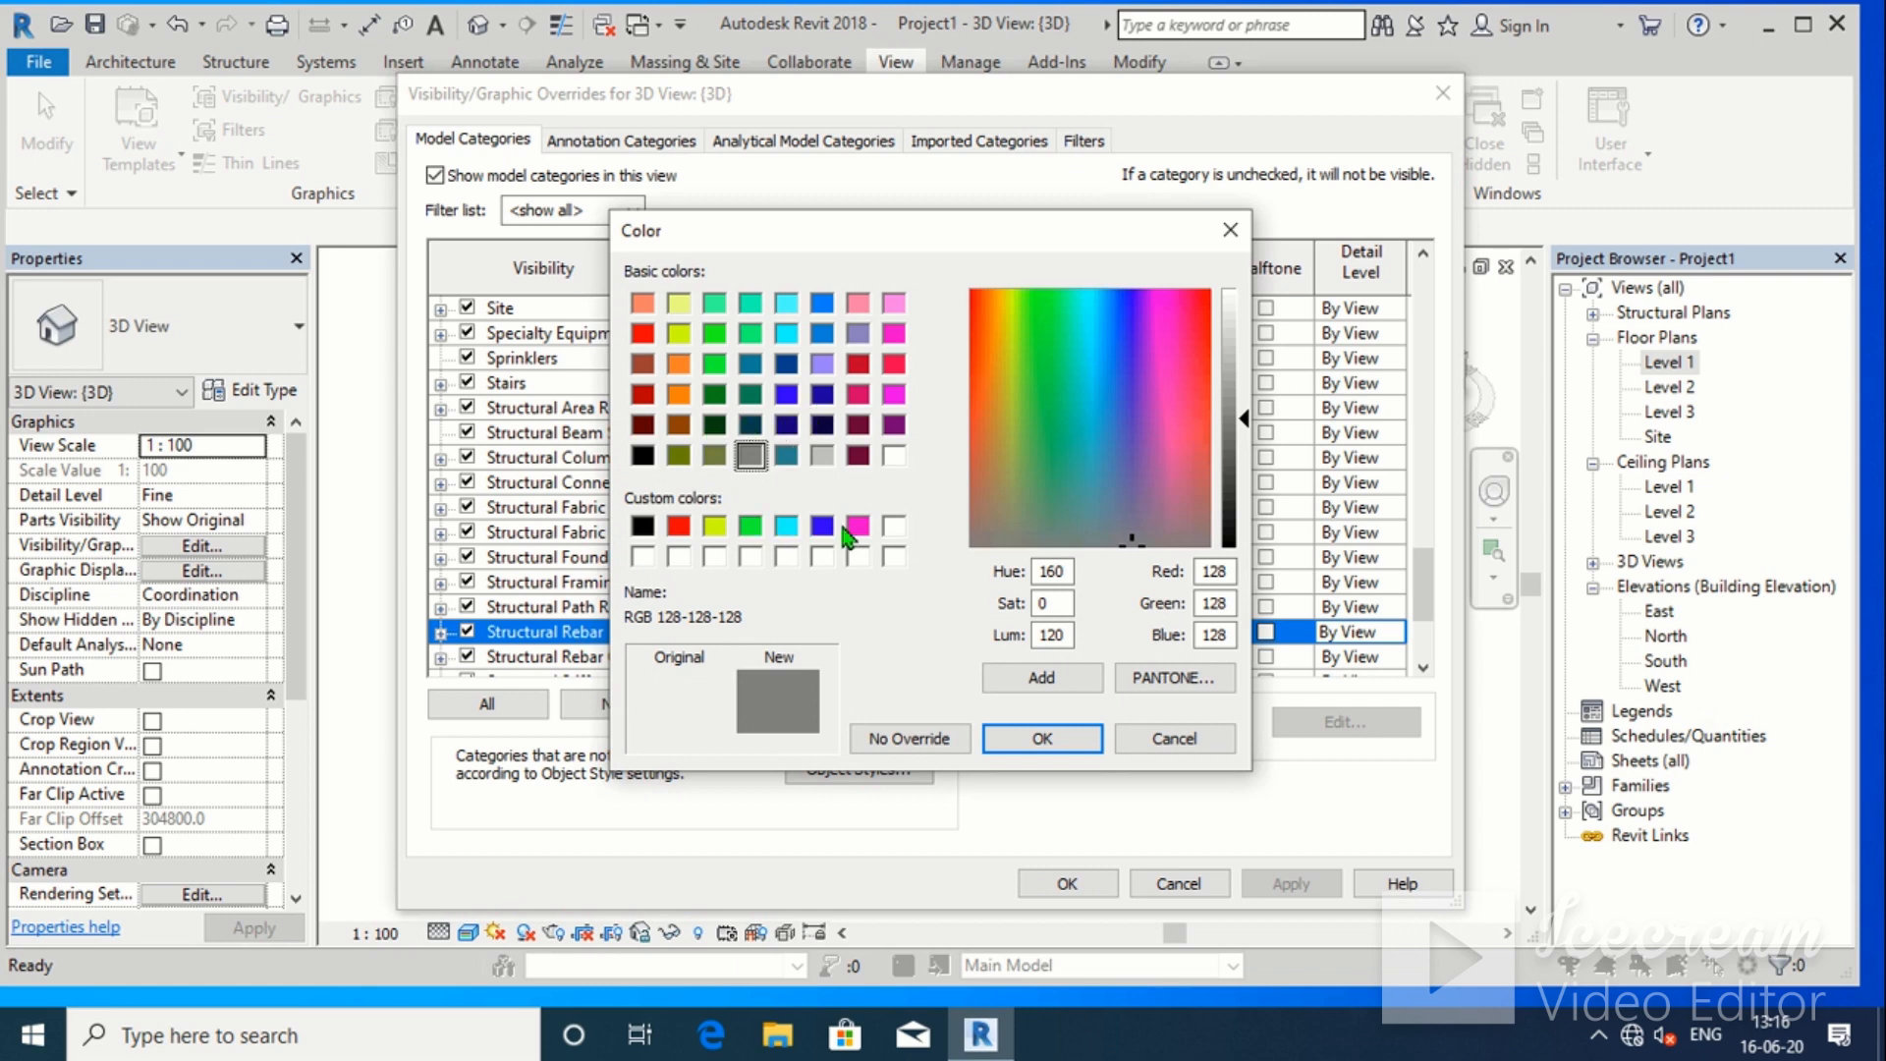
click(822, 335)
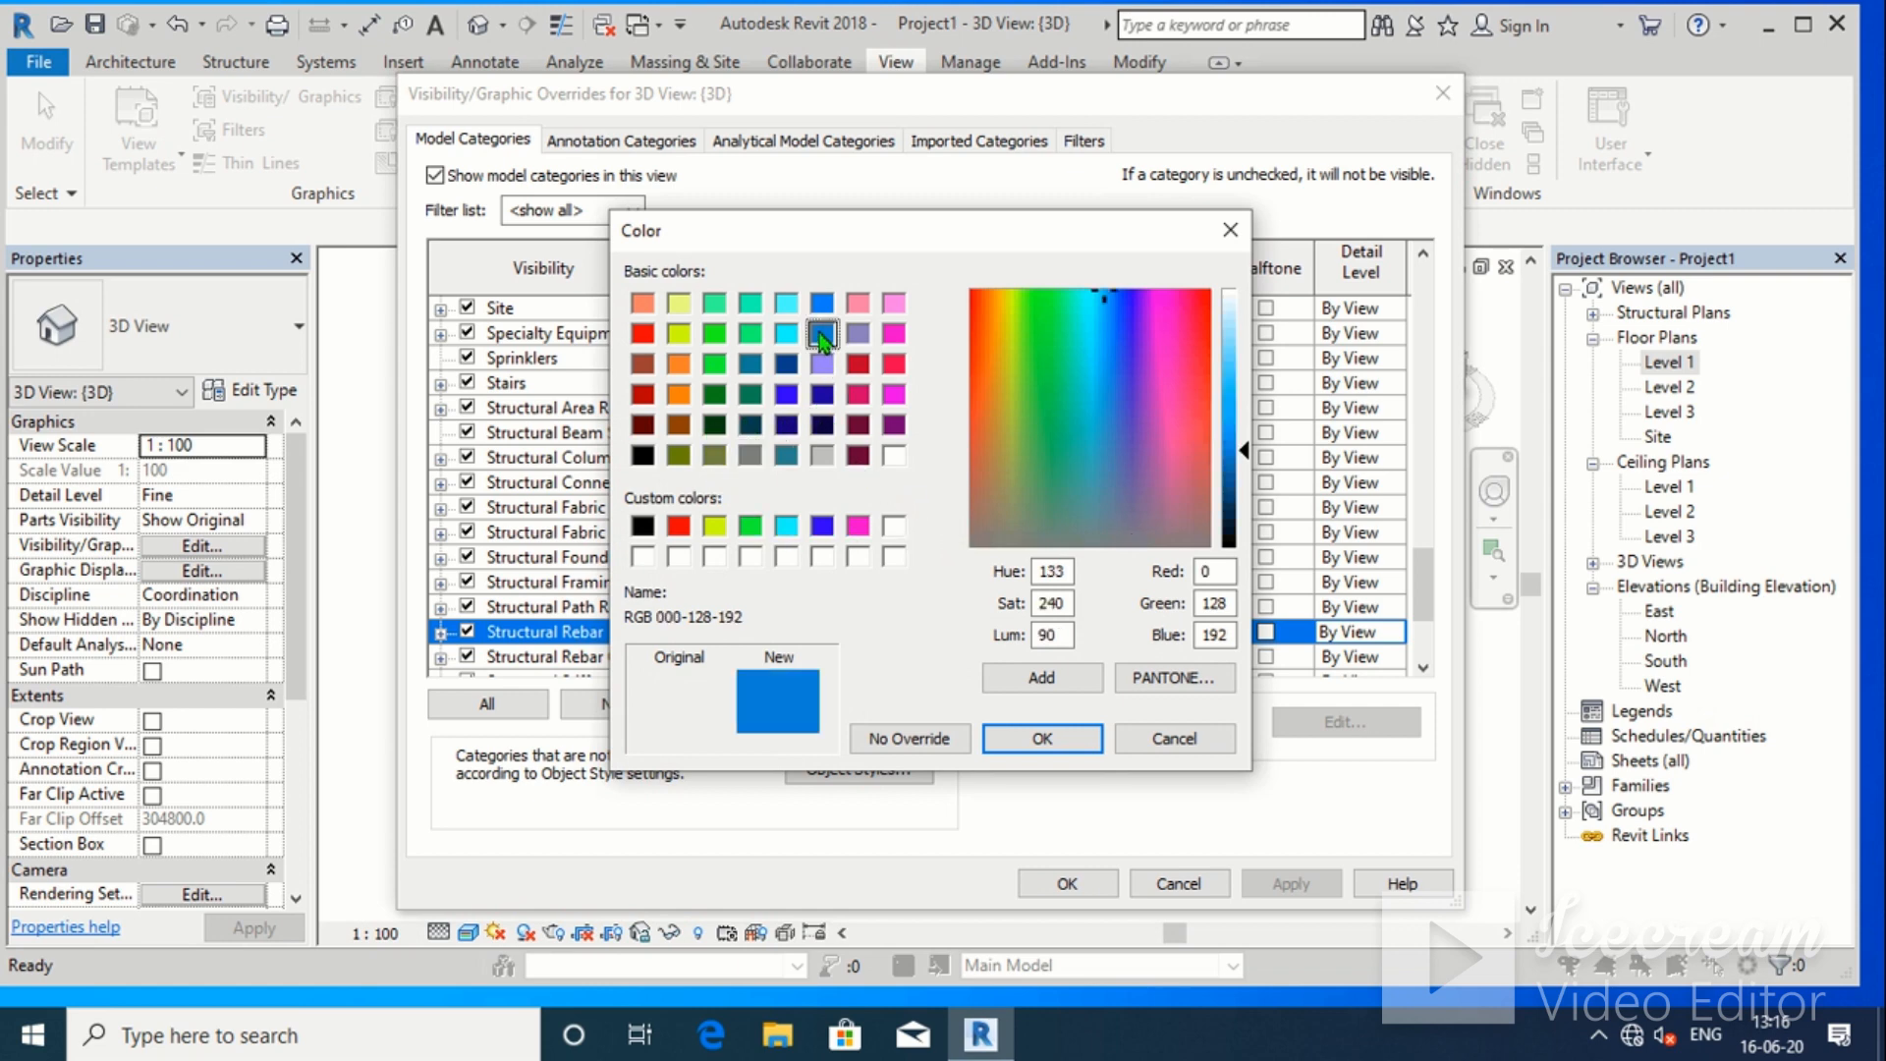
click(1068, 571)
key(BackSpace)
key(BackSpace)
text(40)
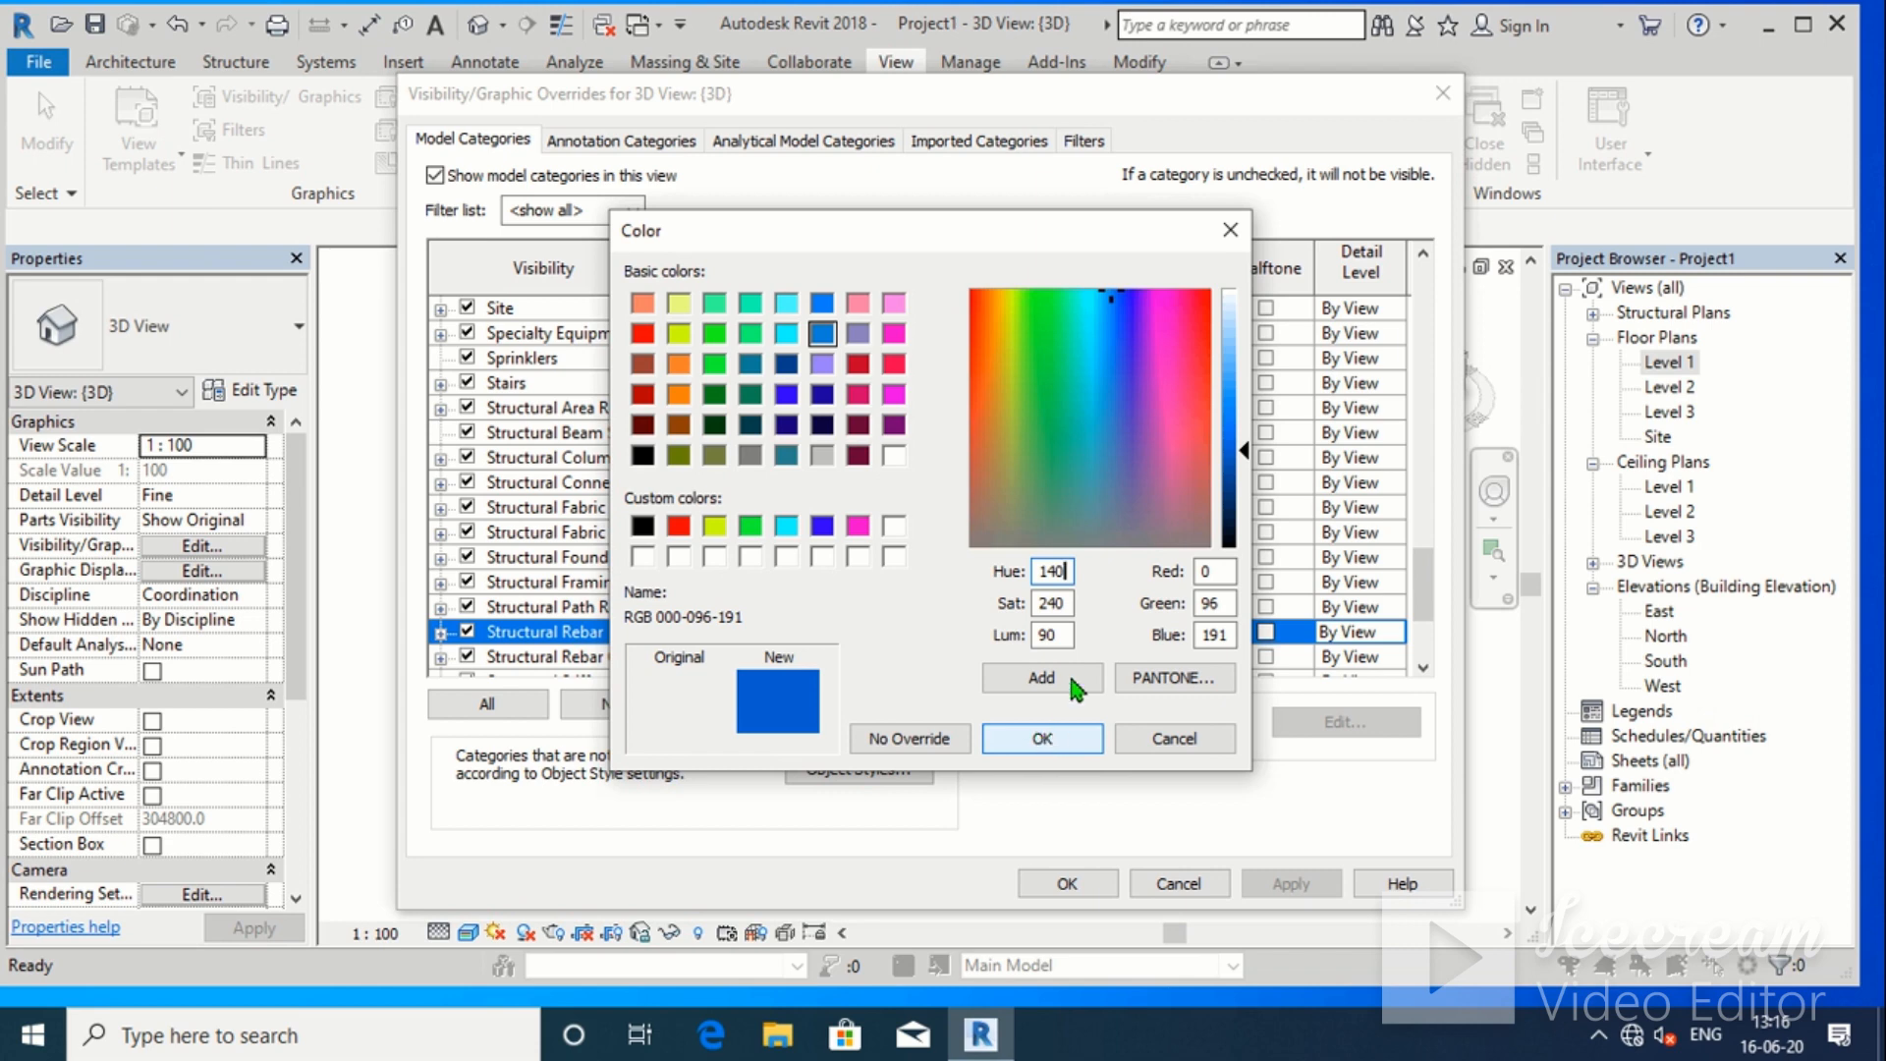
click(1056, 634)
key(BackSpace)
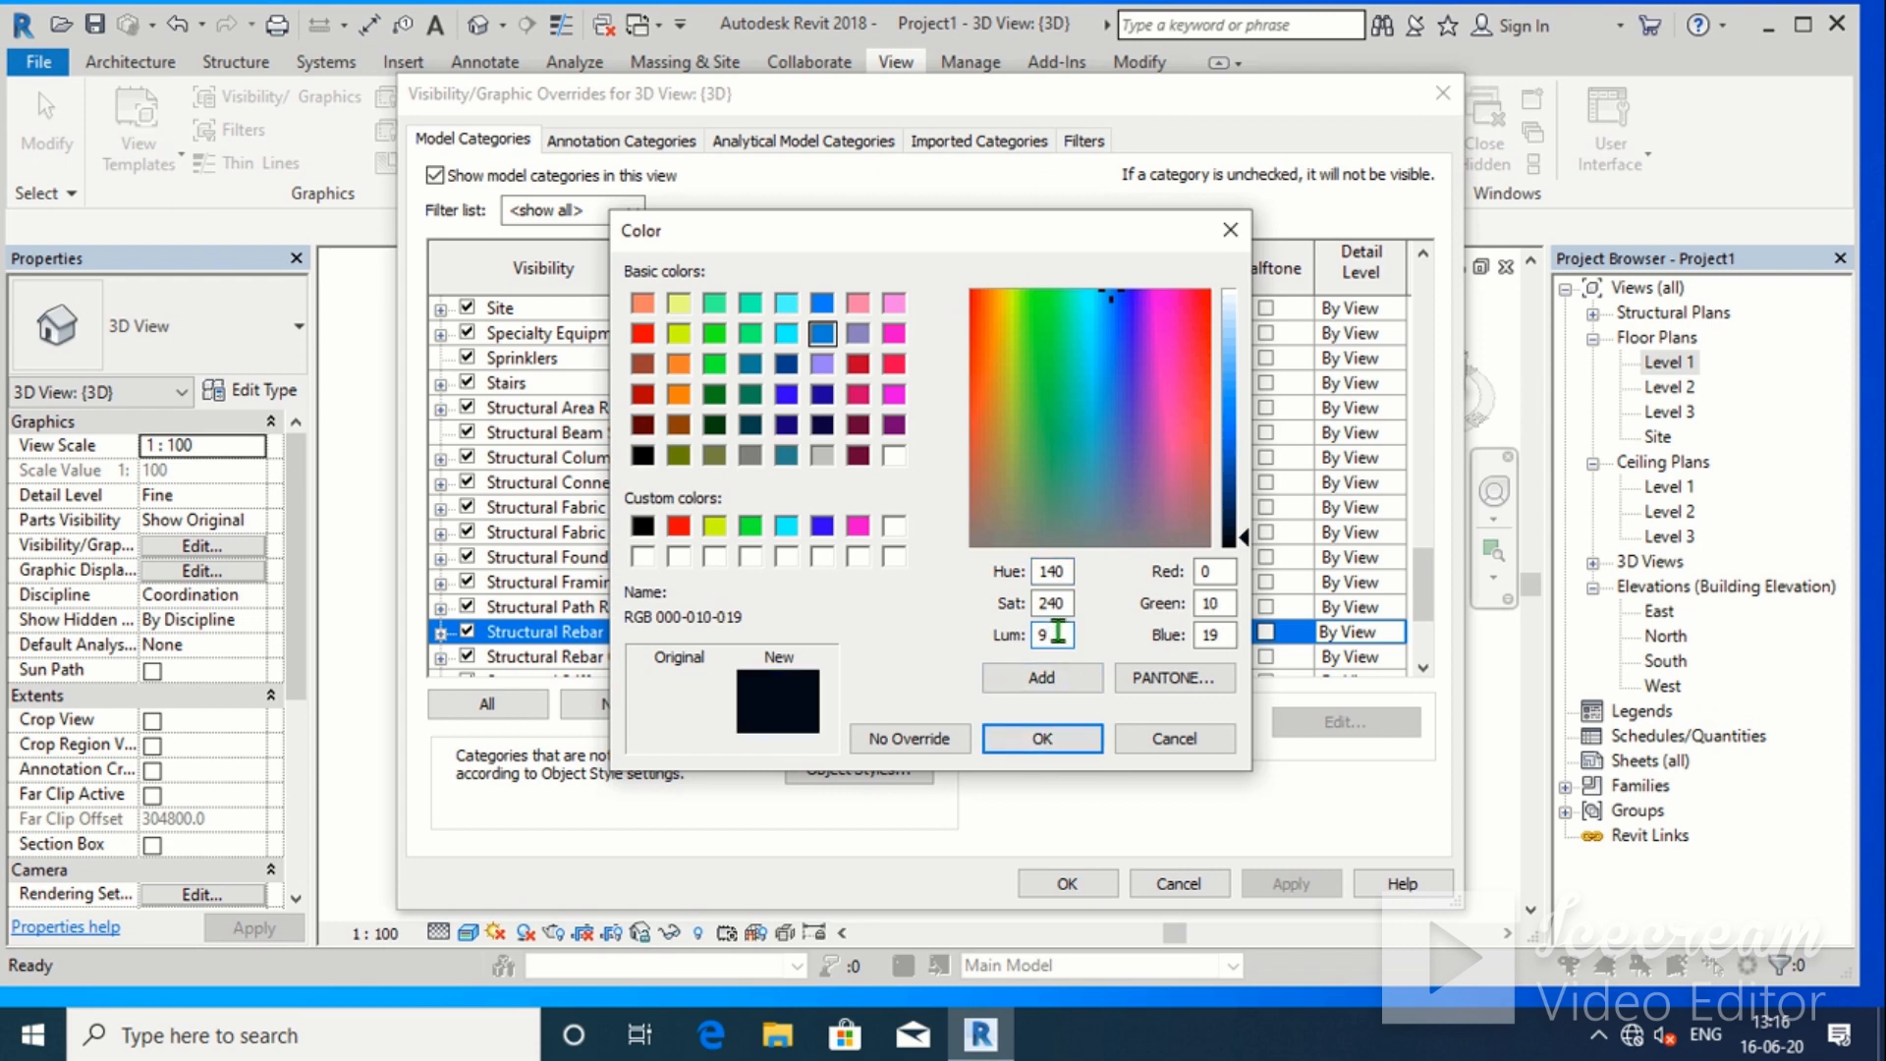
text(7)
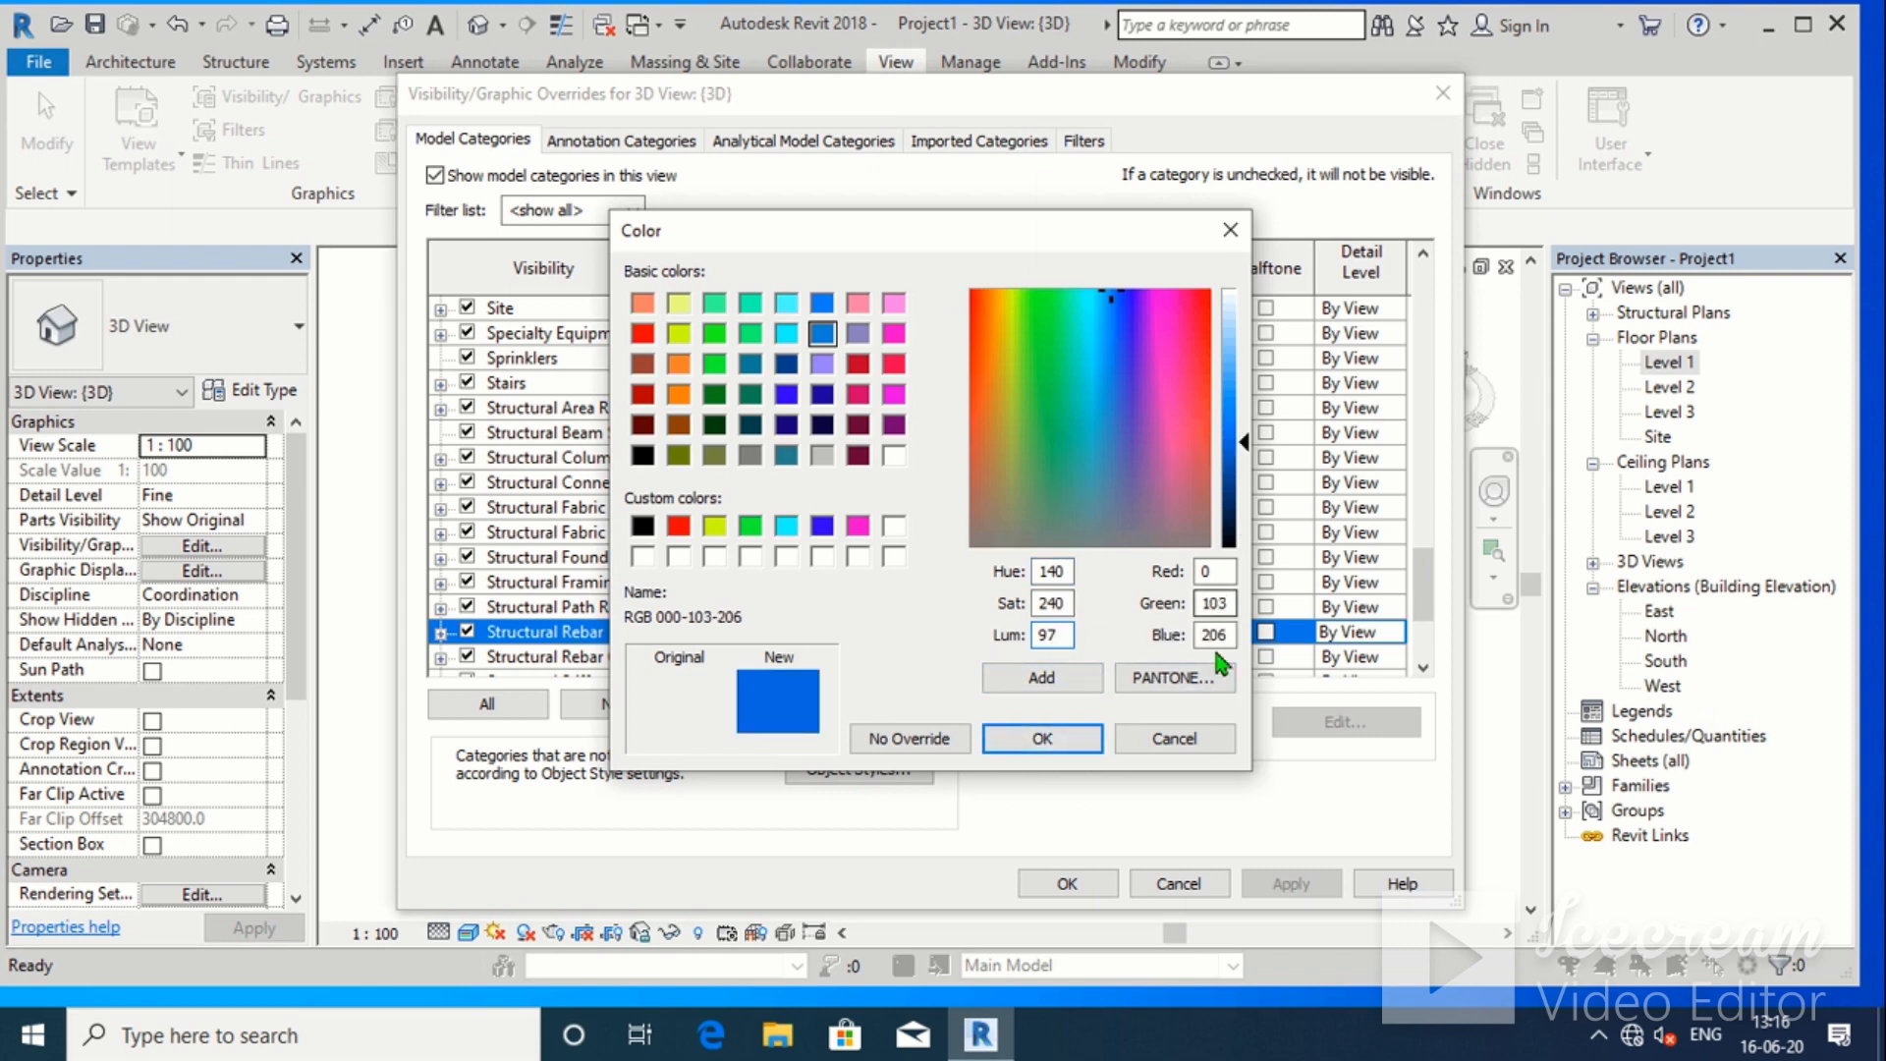
click(1056, 738)
Set the Structural Rebar projection line pattern to Solid and apply the category overrides to the 3D view
click(923, 542)
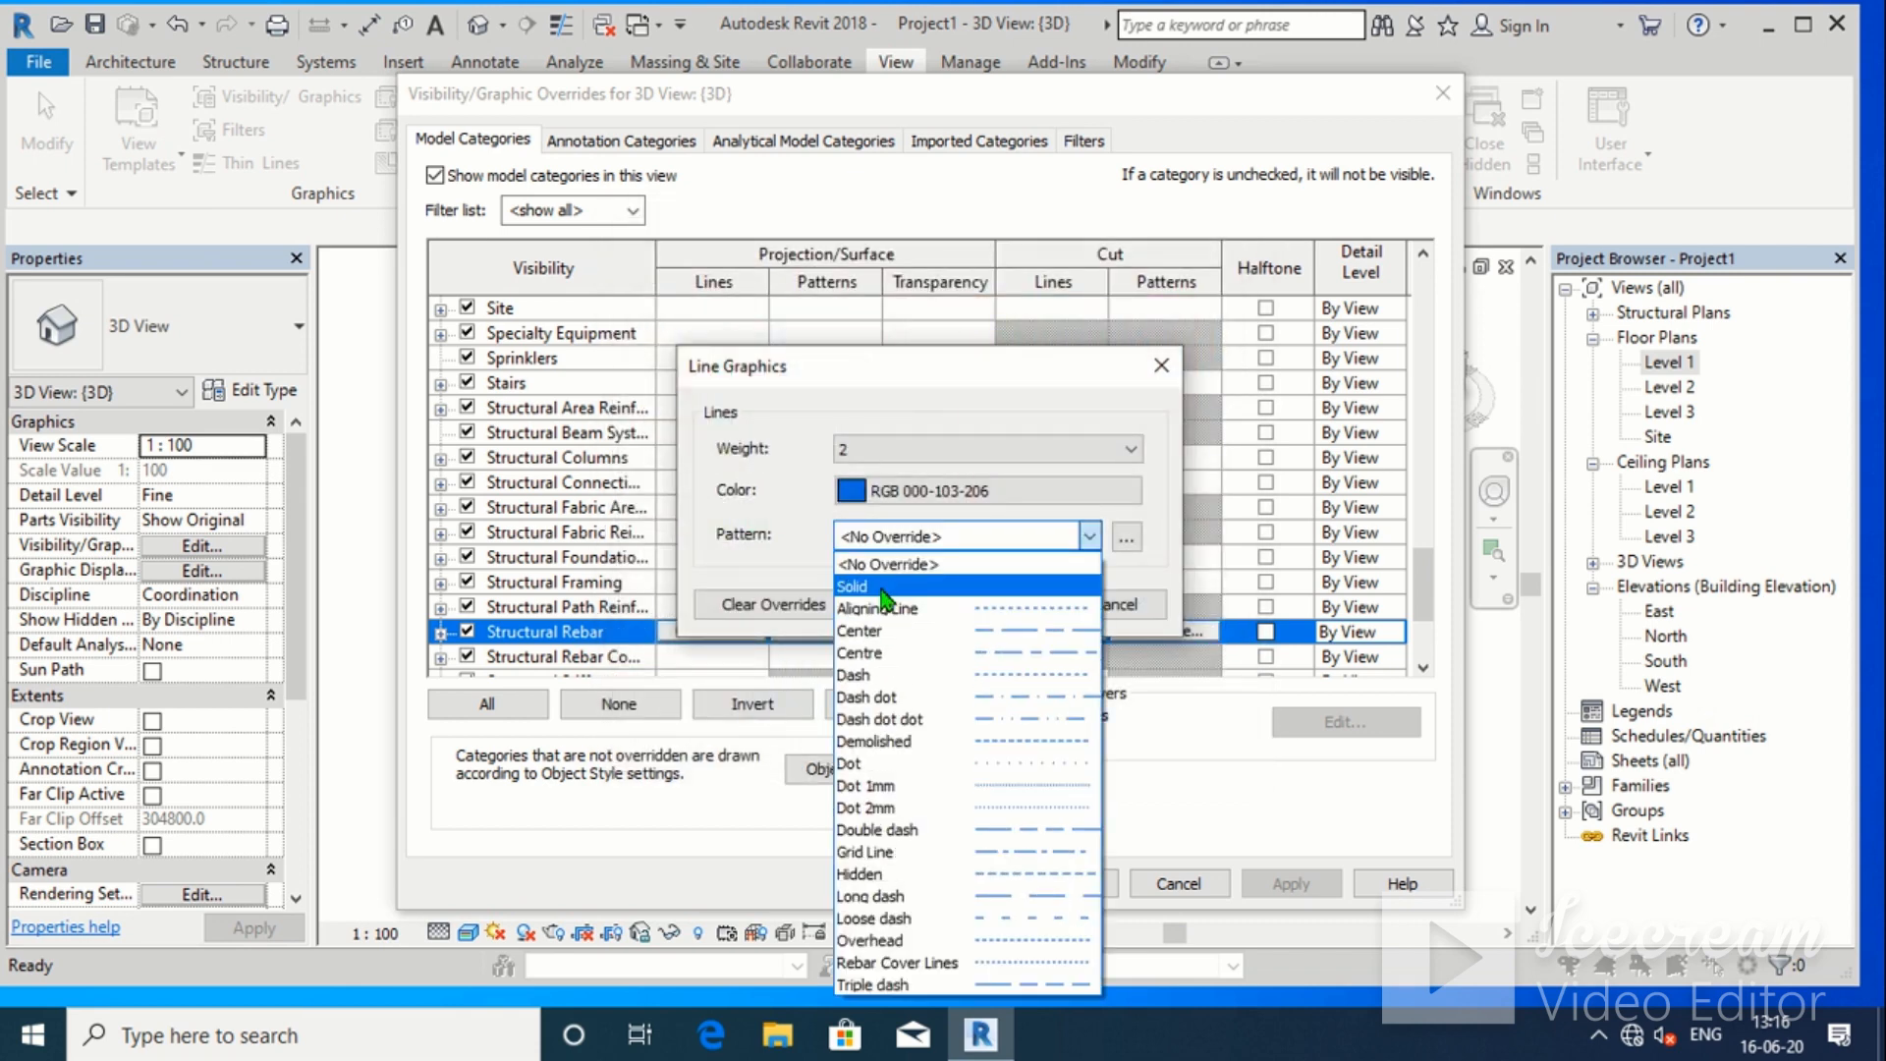
click(884, 587)
click(1024, 609)
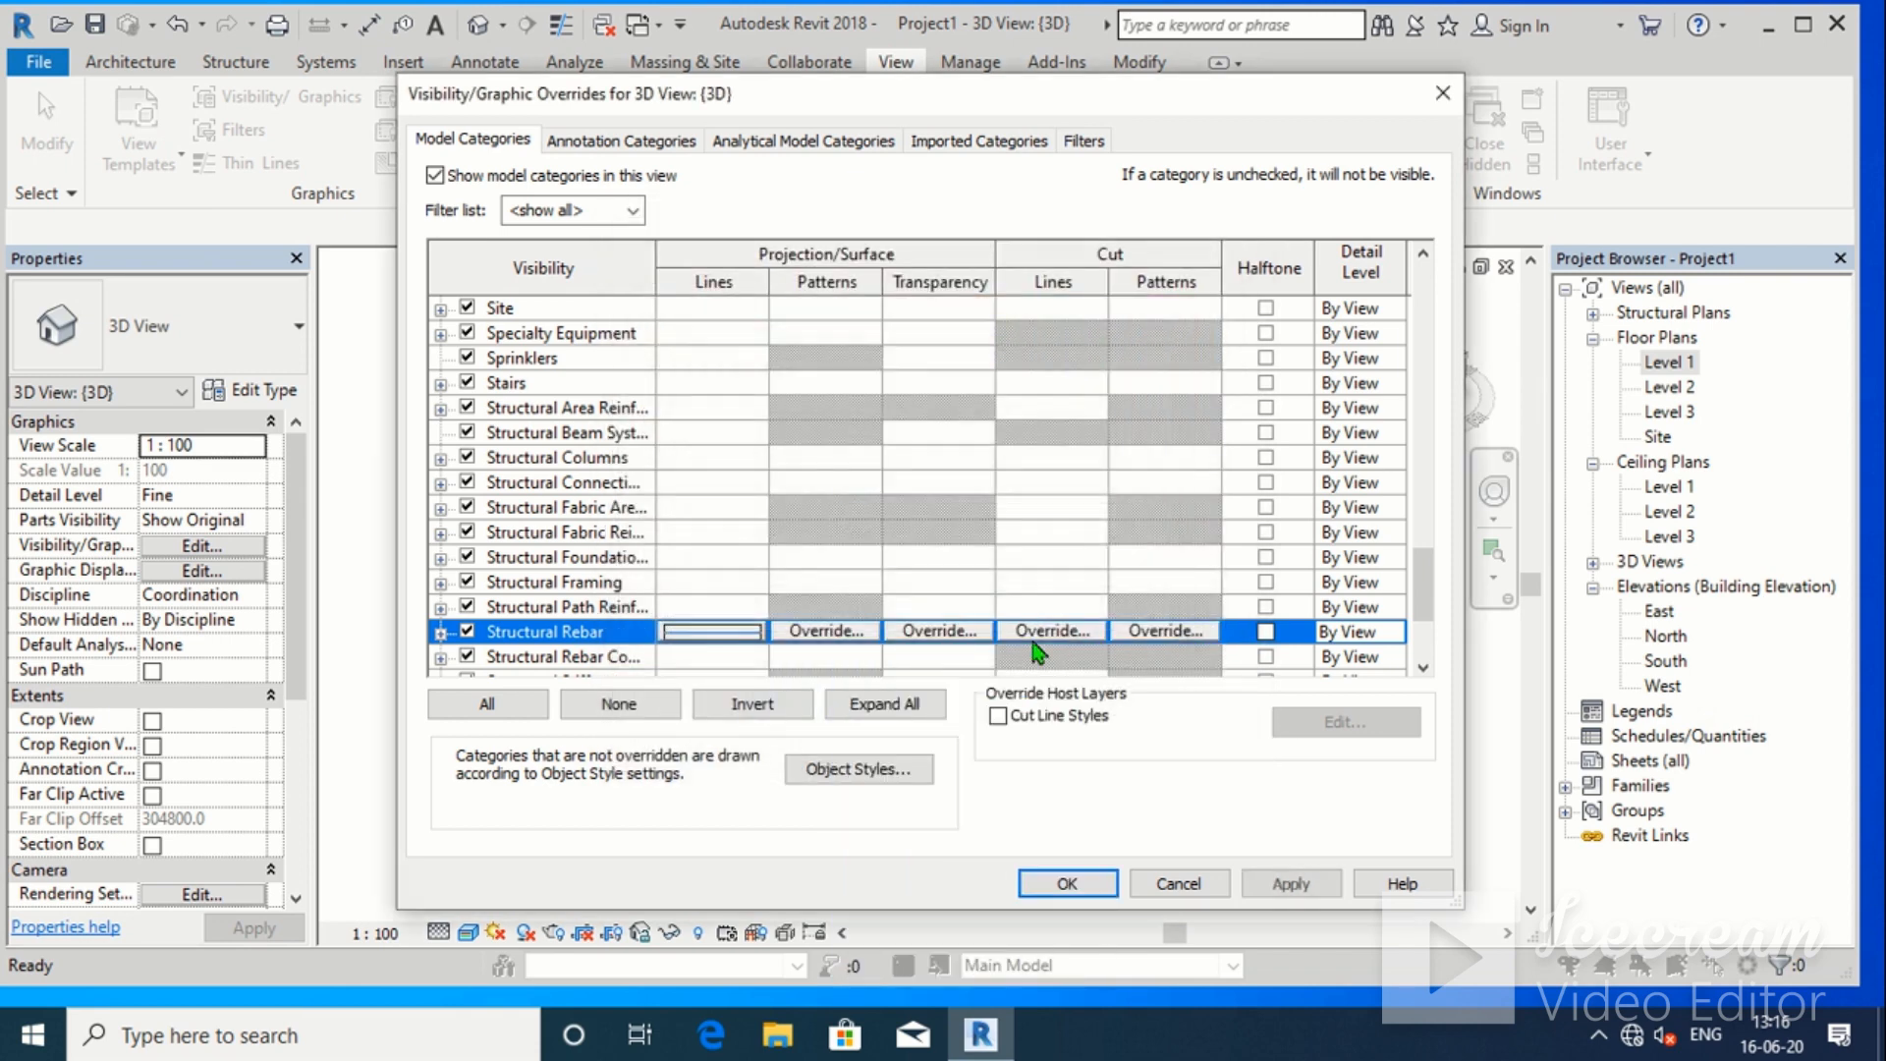
click(1277, 886)
click(1067, 883)
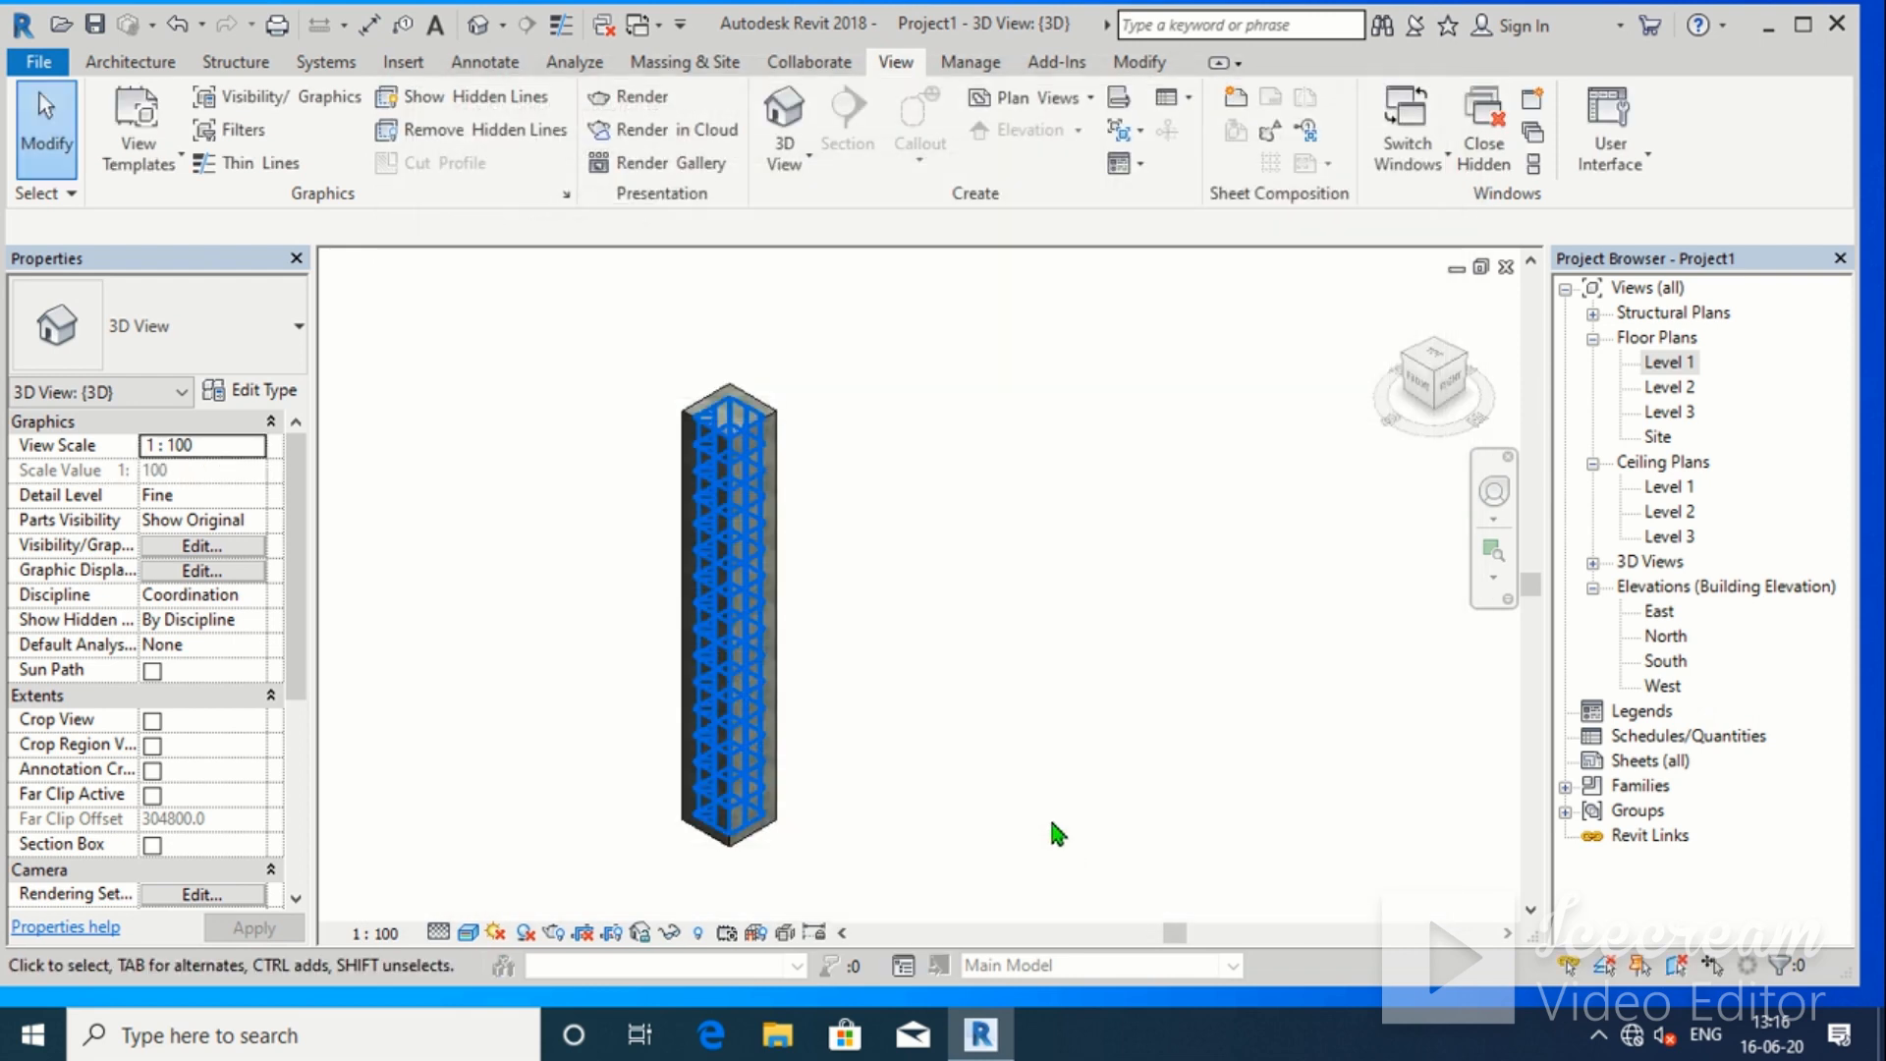
Override the 10M ties' graphics by element in the 3D view, setting their projection line weight to 2
scroll(743, 583, up, 4)
scroll(850, 540, down, 2)
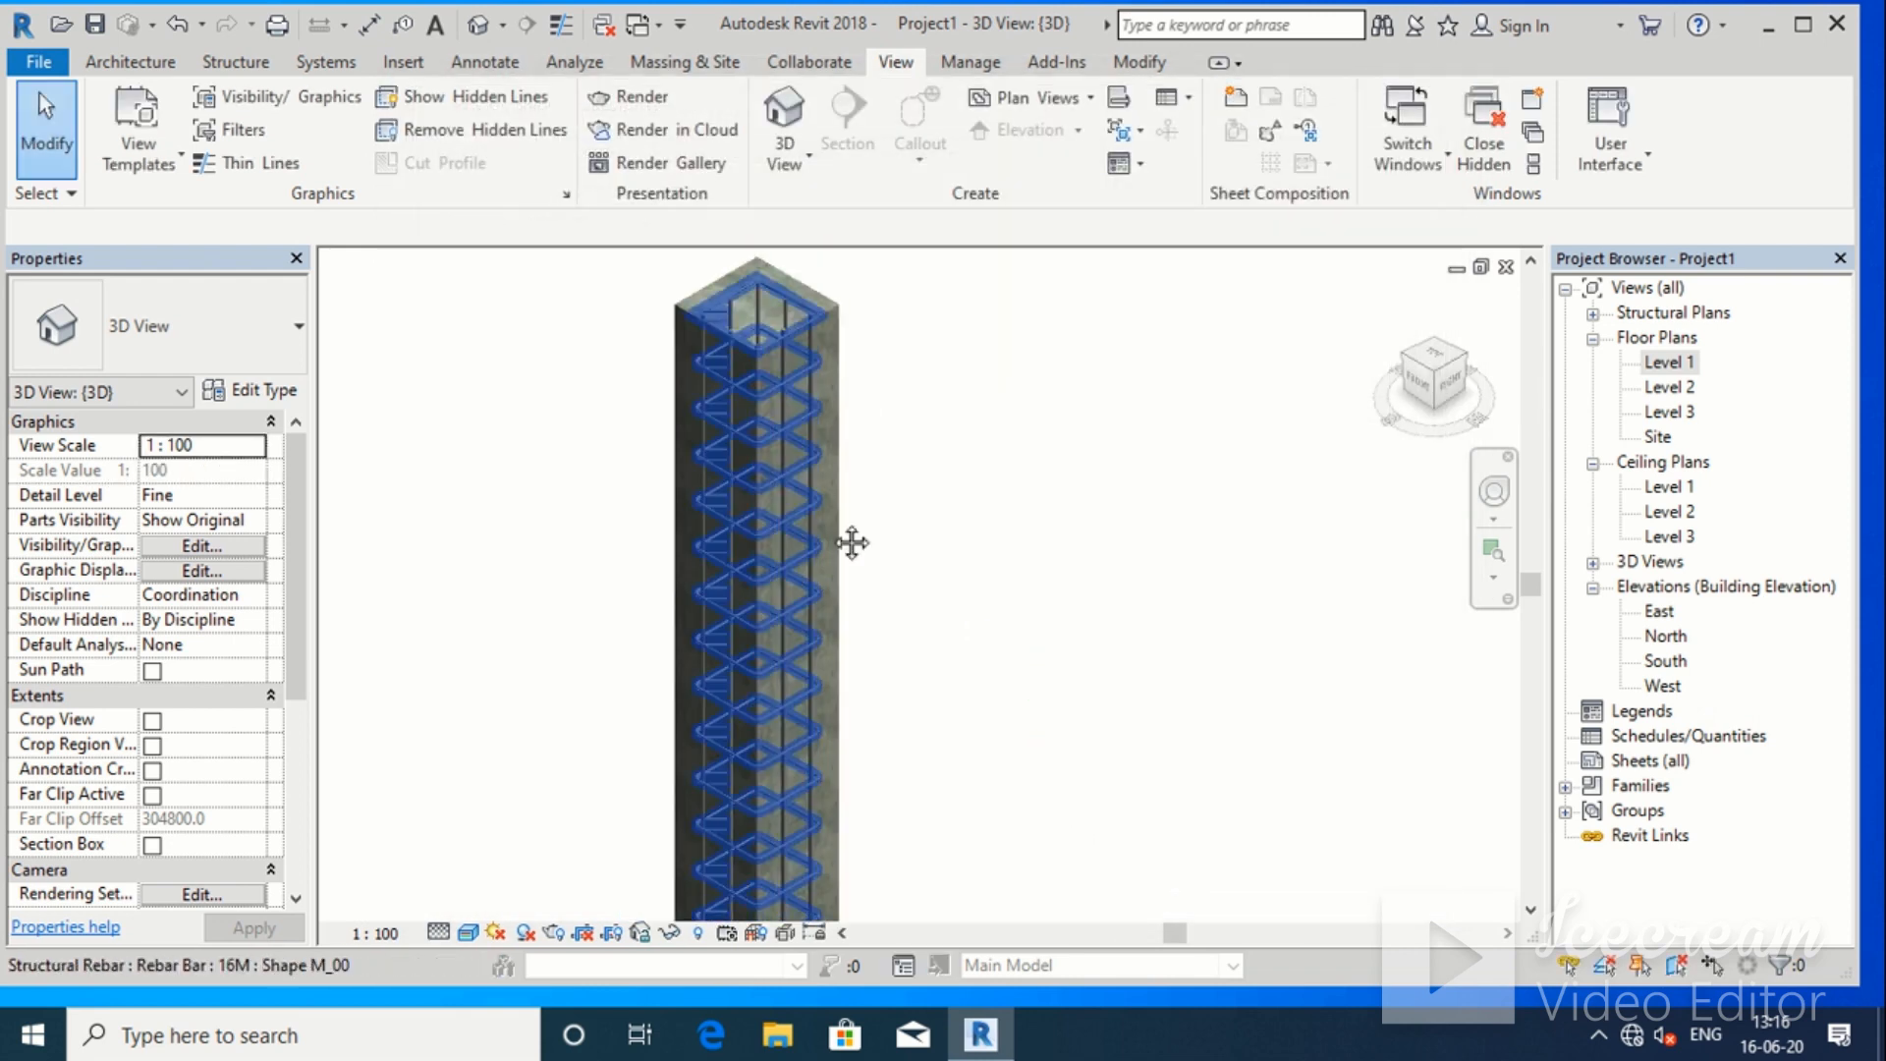
scroll(1006, 493, up, 1)
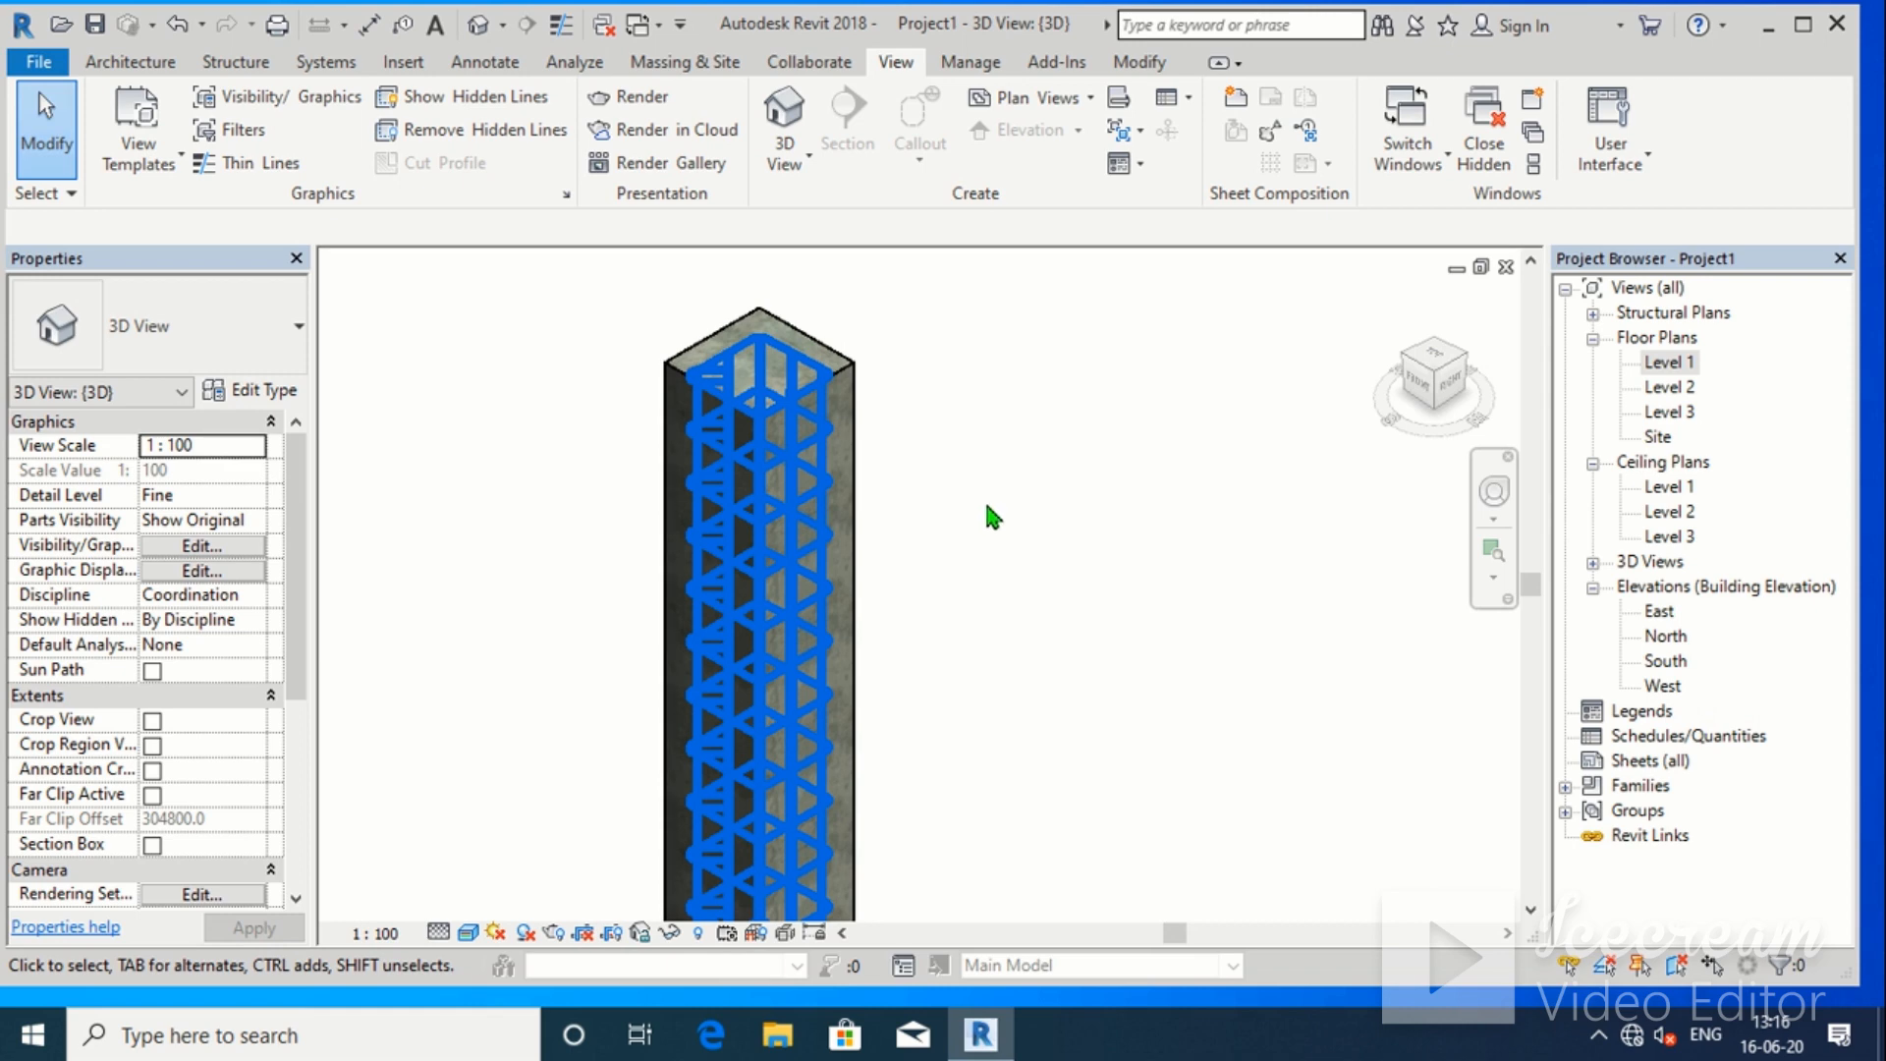
scroll(896, 509, up, 3)
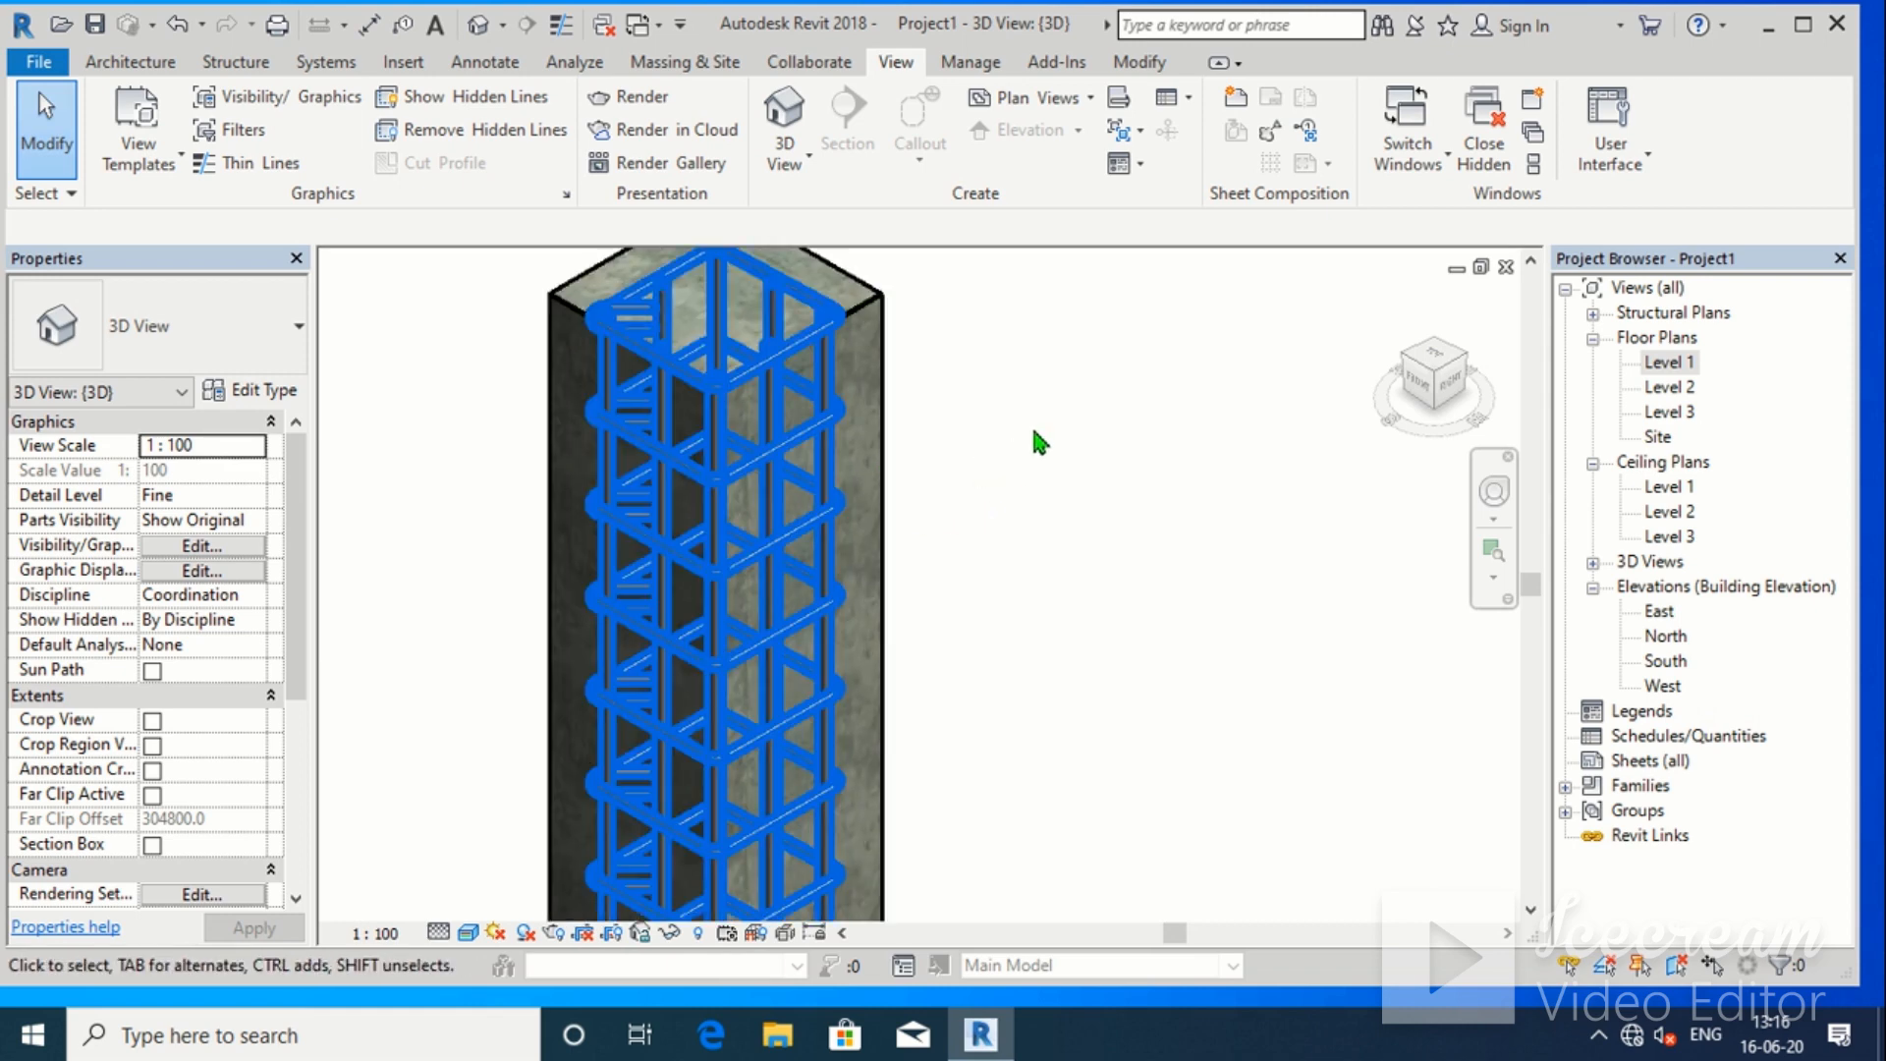
scroll(738, 476, down, 1)
click(749, 478)
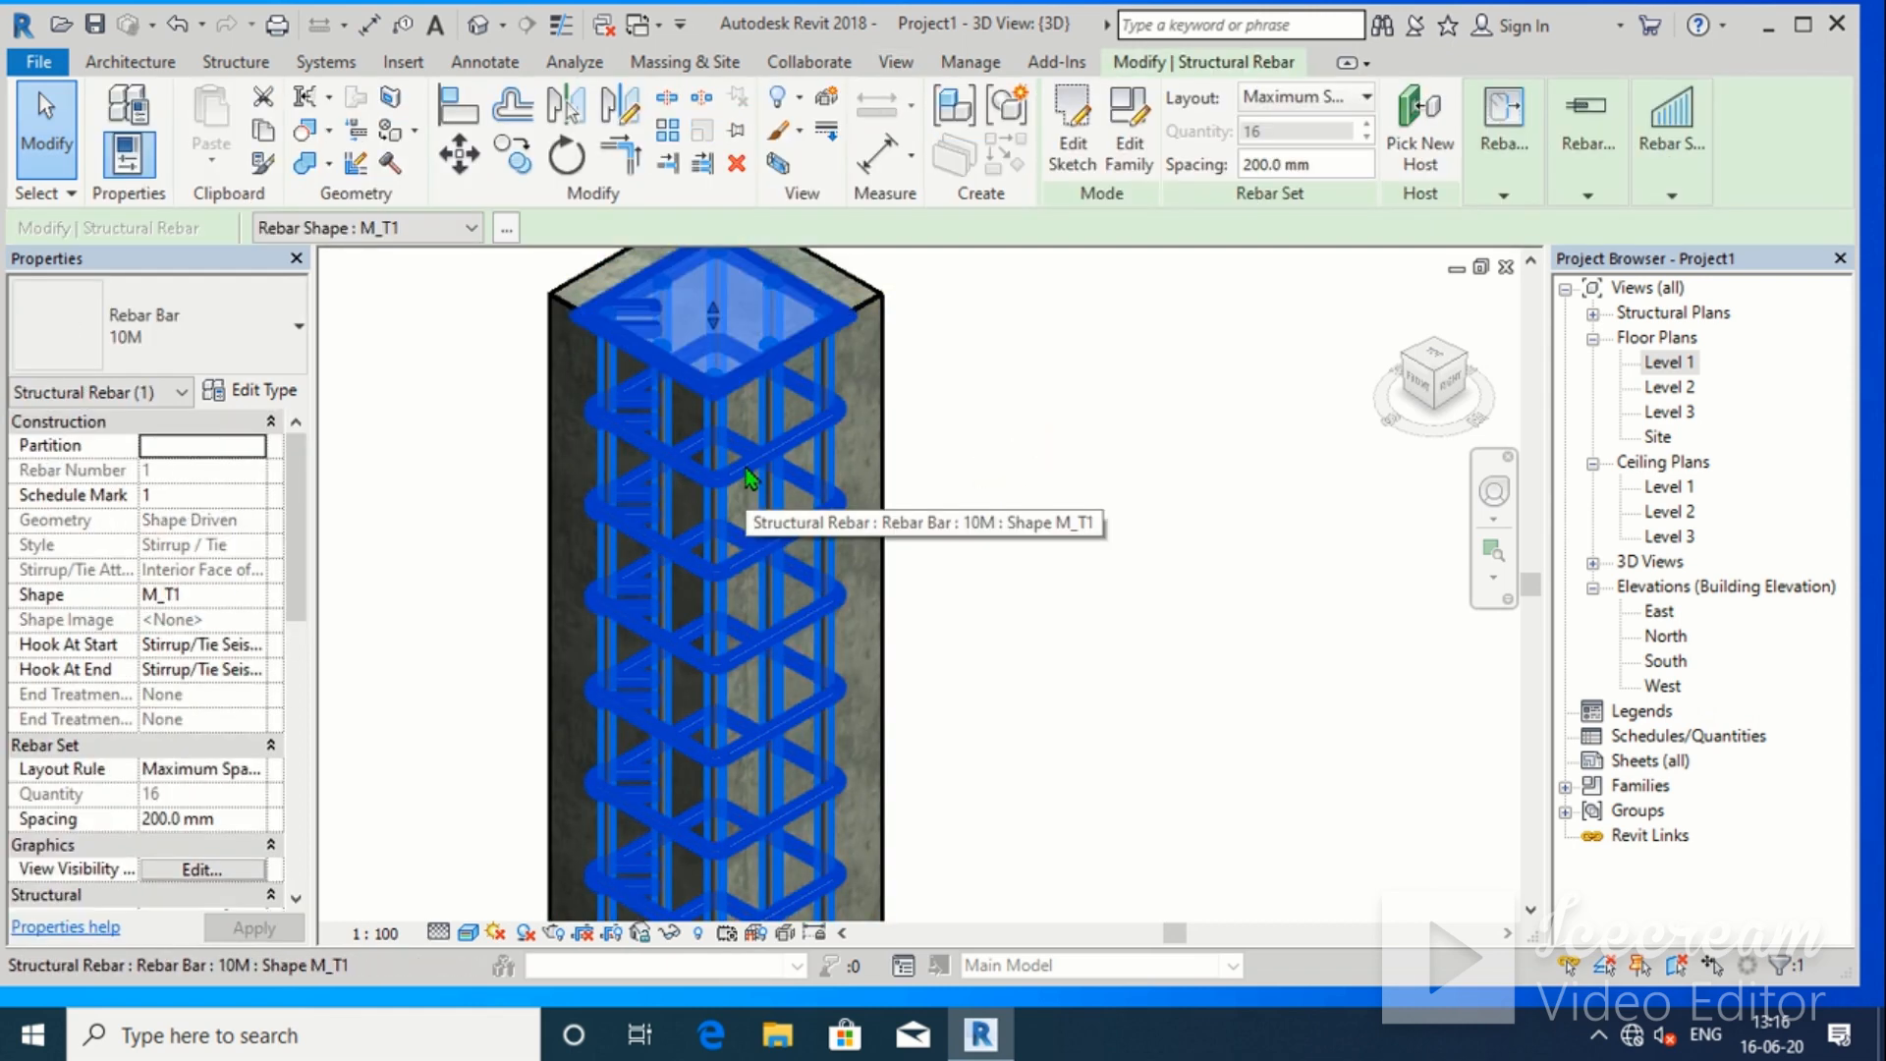
right_click(750, 479)
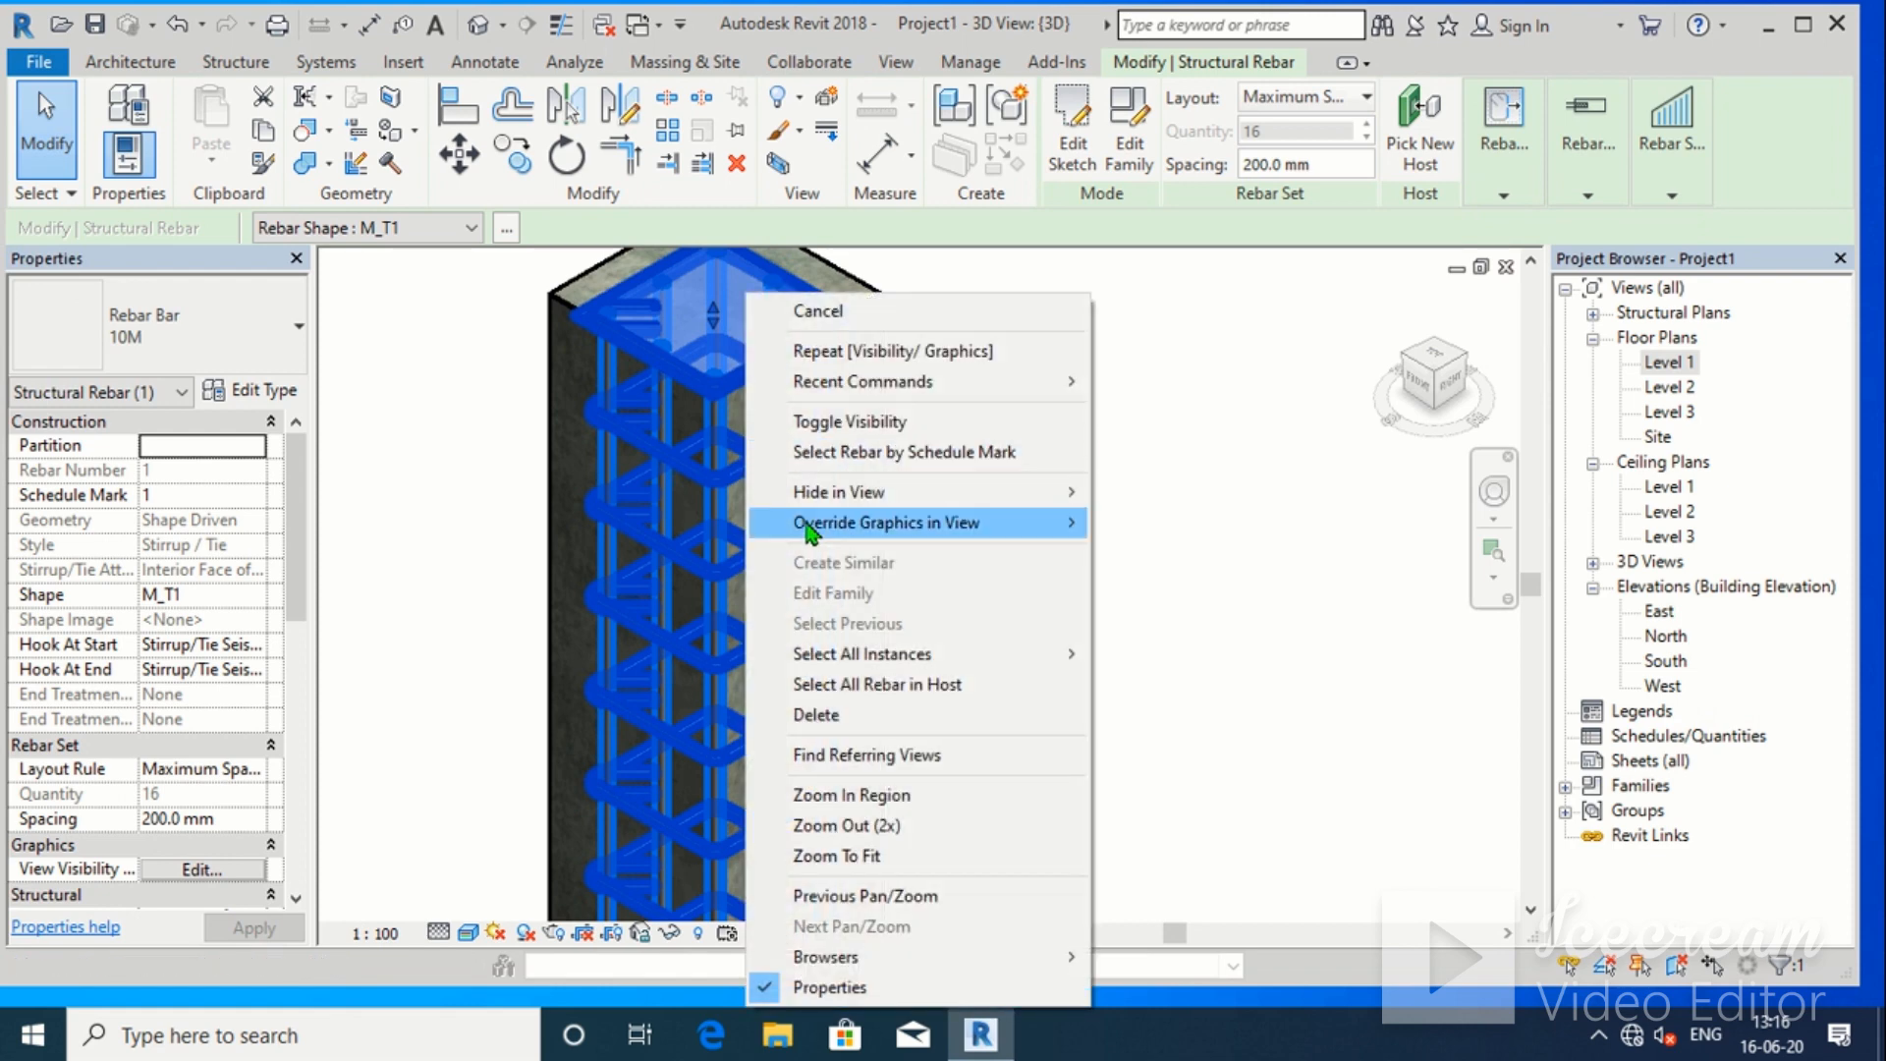
mouse_move(817, 535)
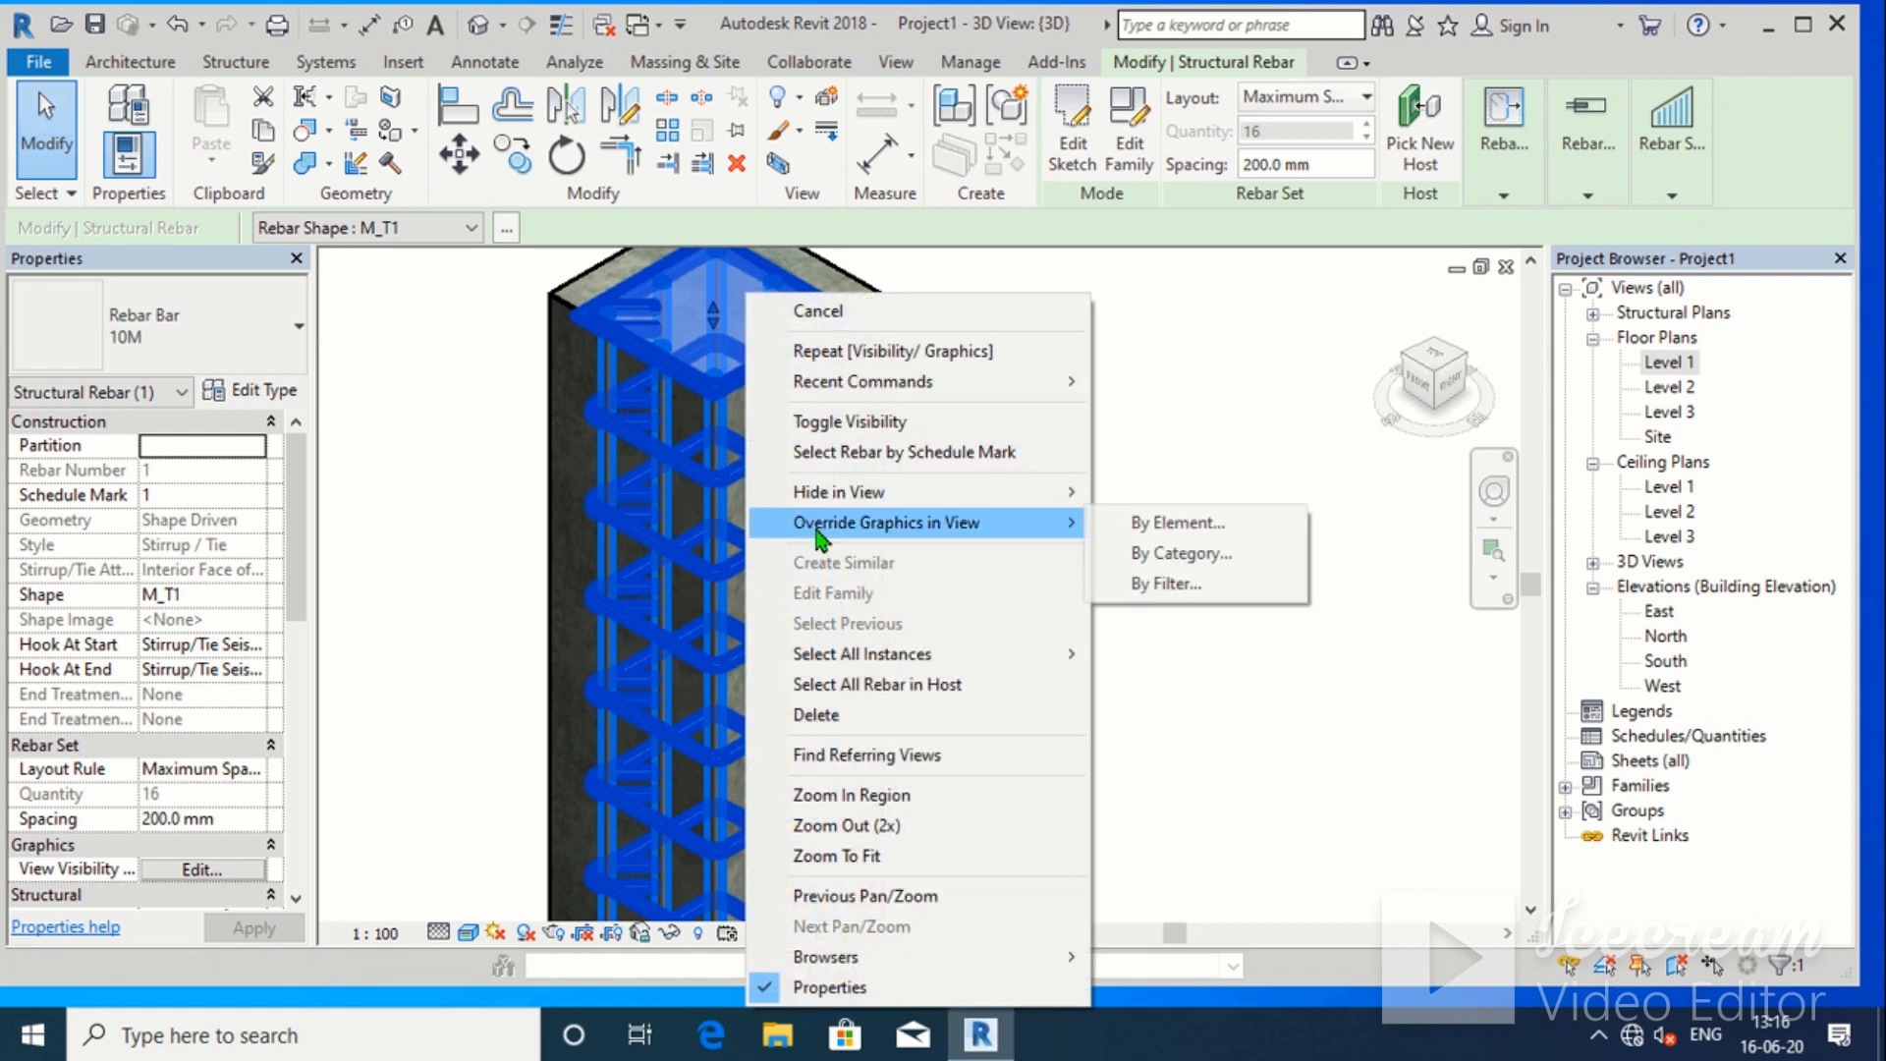
click(1139, 533)
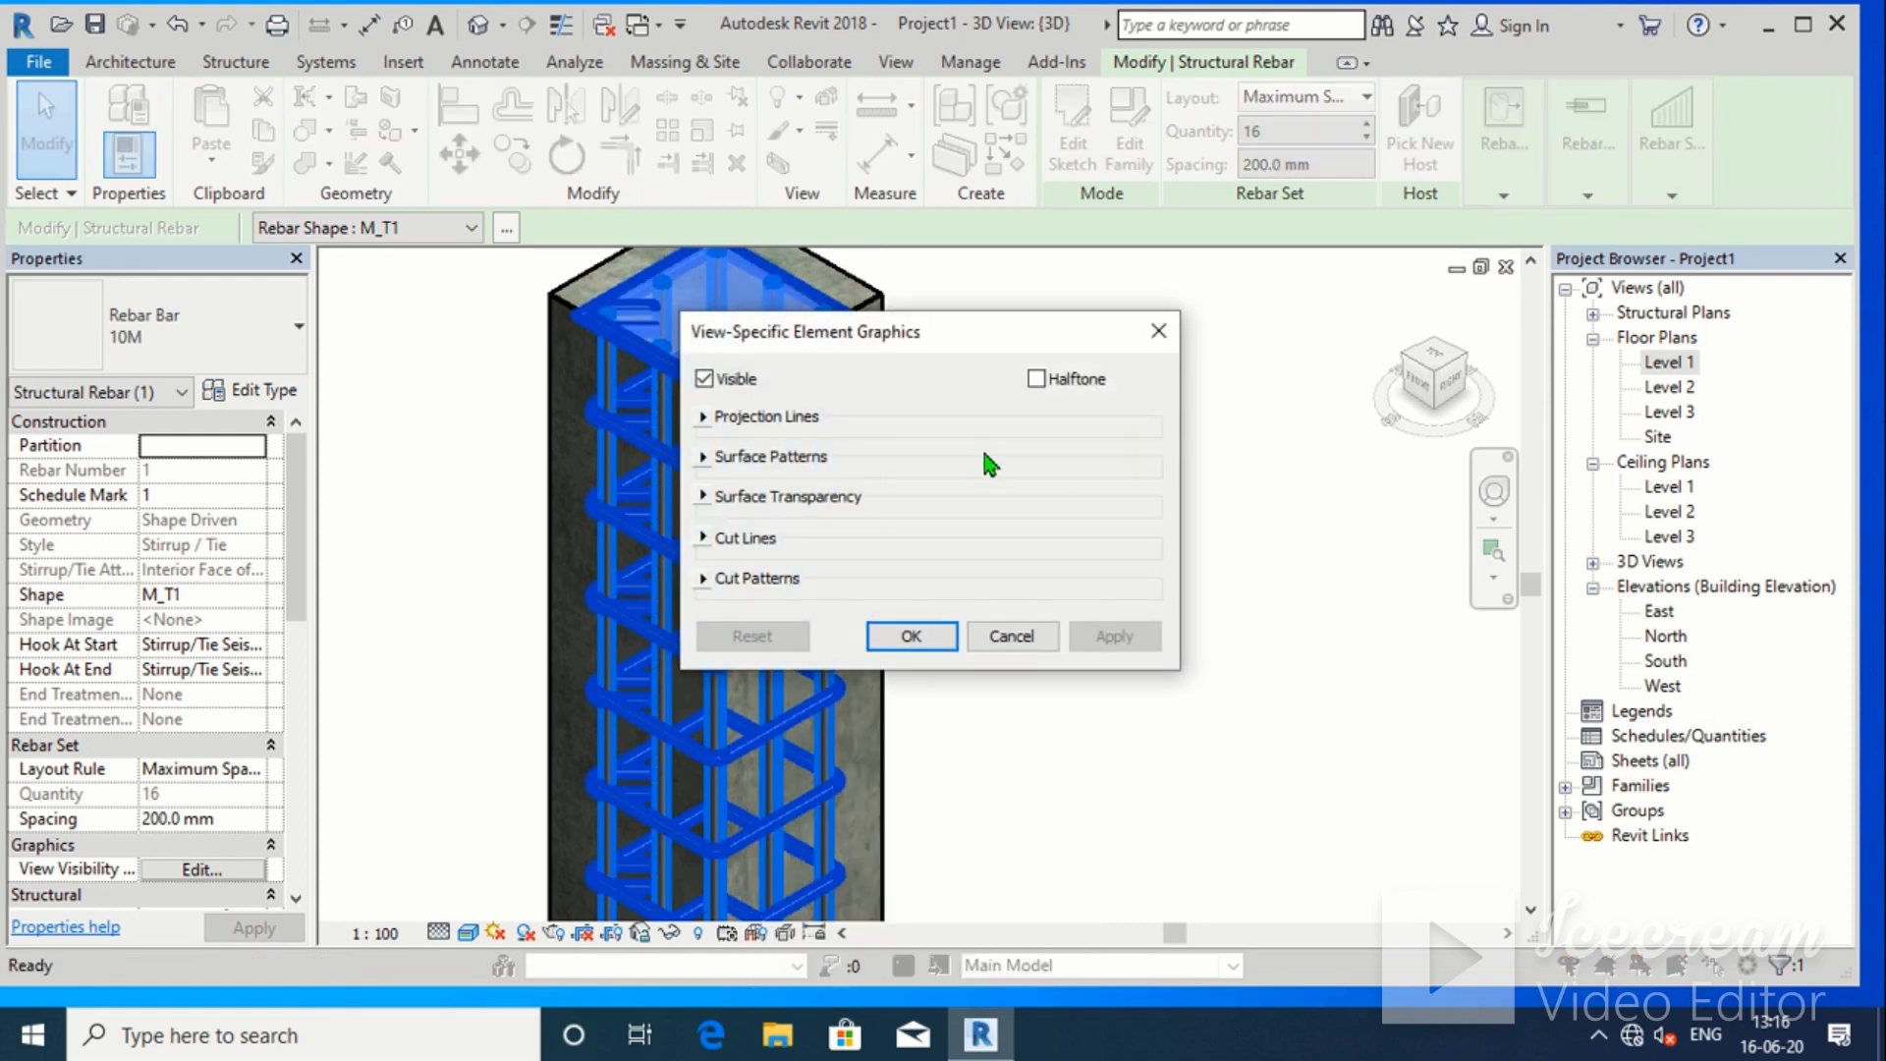
click(701, 417)
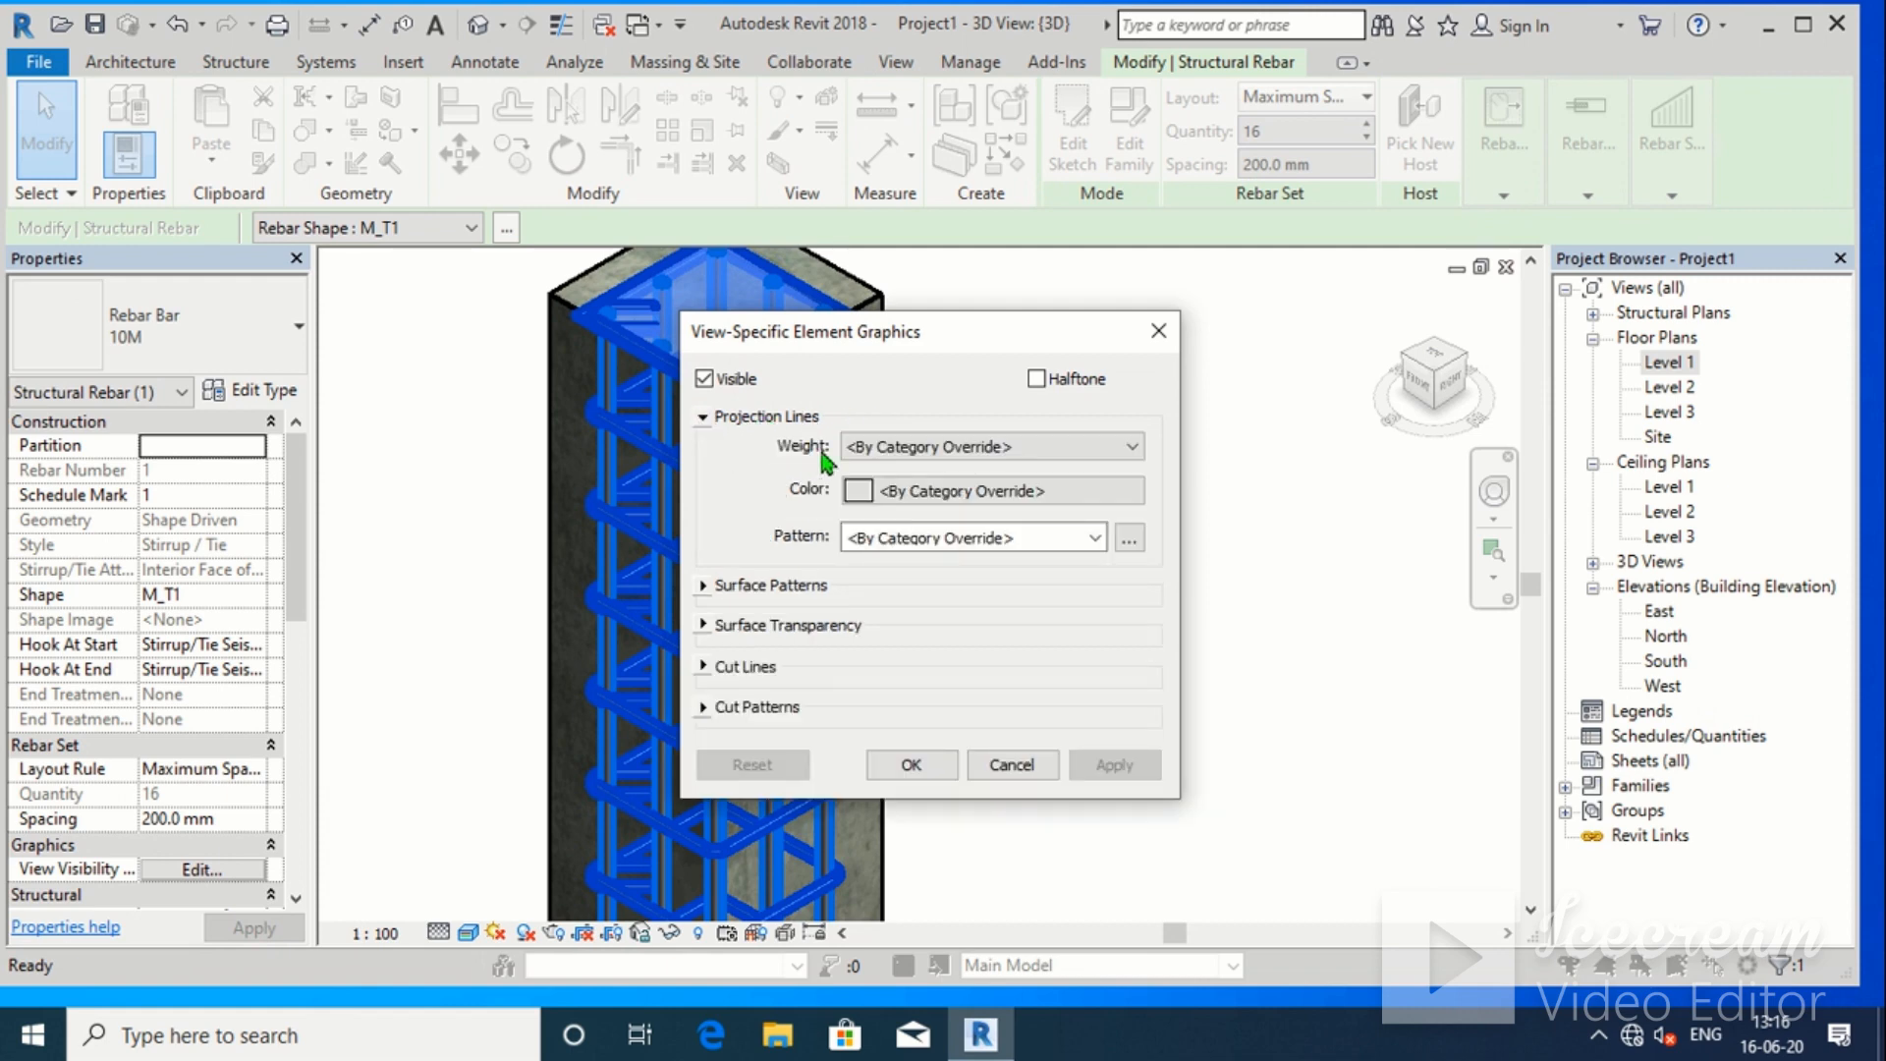
click(884, 448)
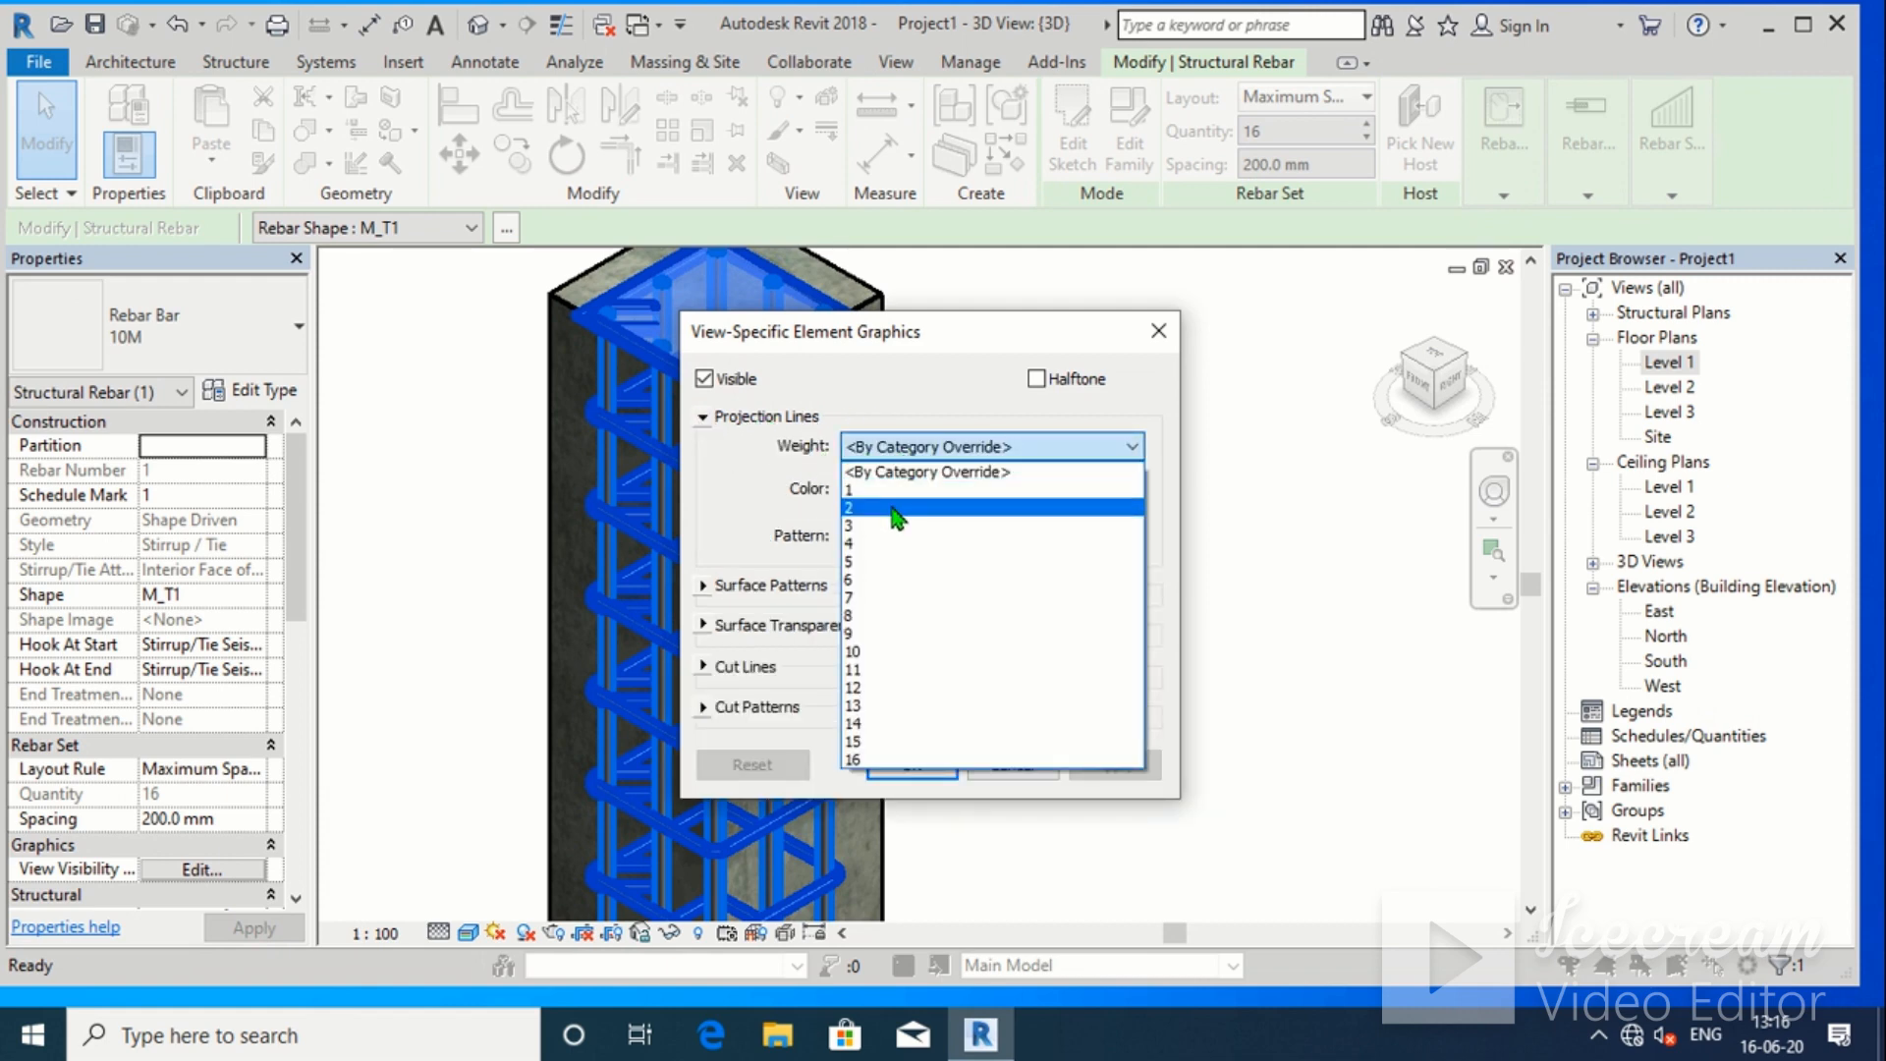
click(894, 509)
Set the 10M ties' projection line color to red with luminance 77, RGB 164-000-000
click(884, 490)
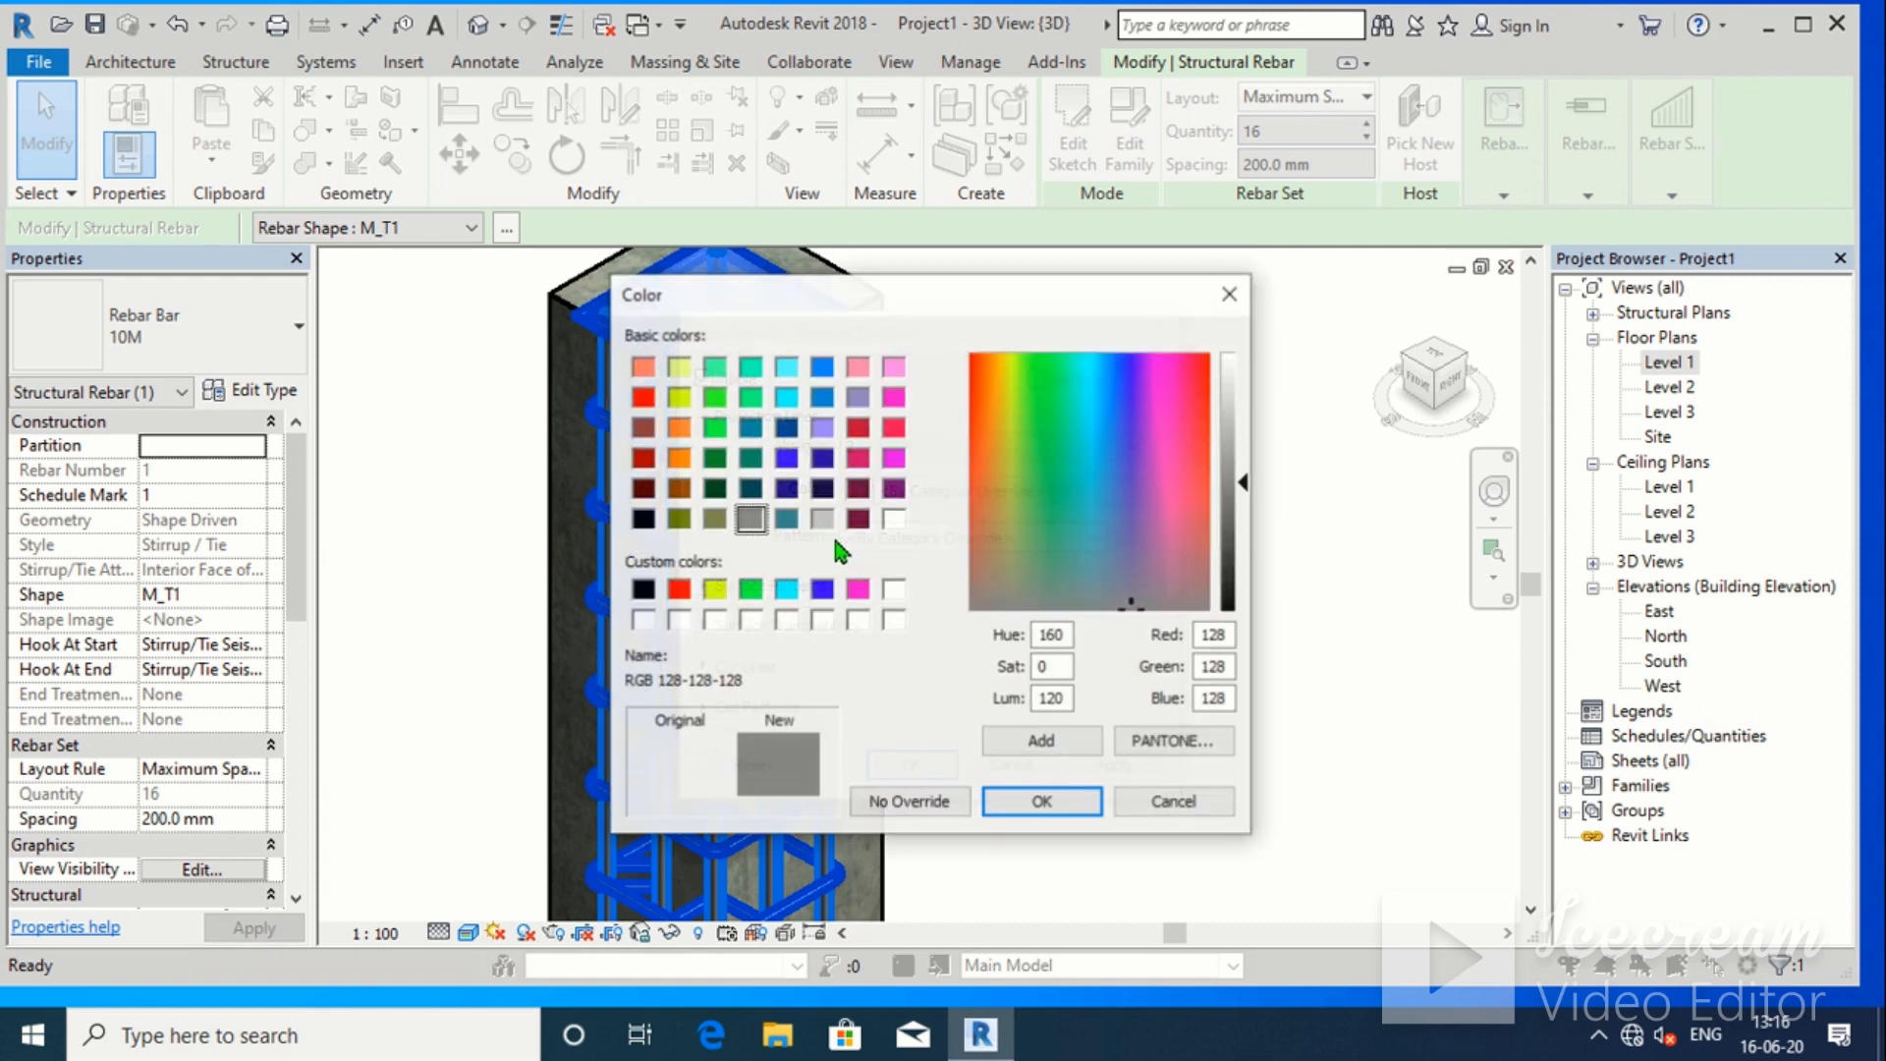
click(644, 397)
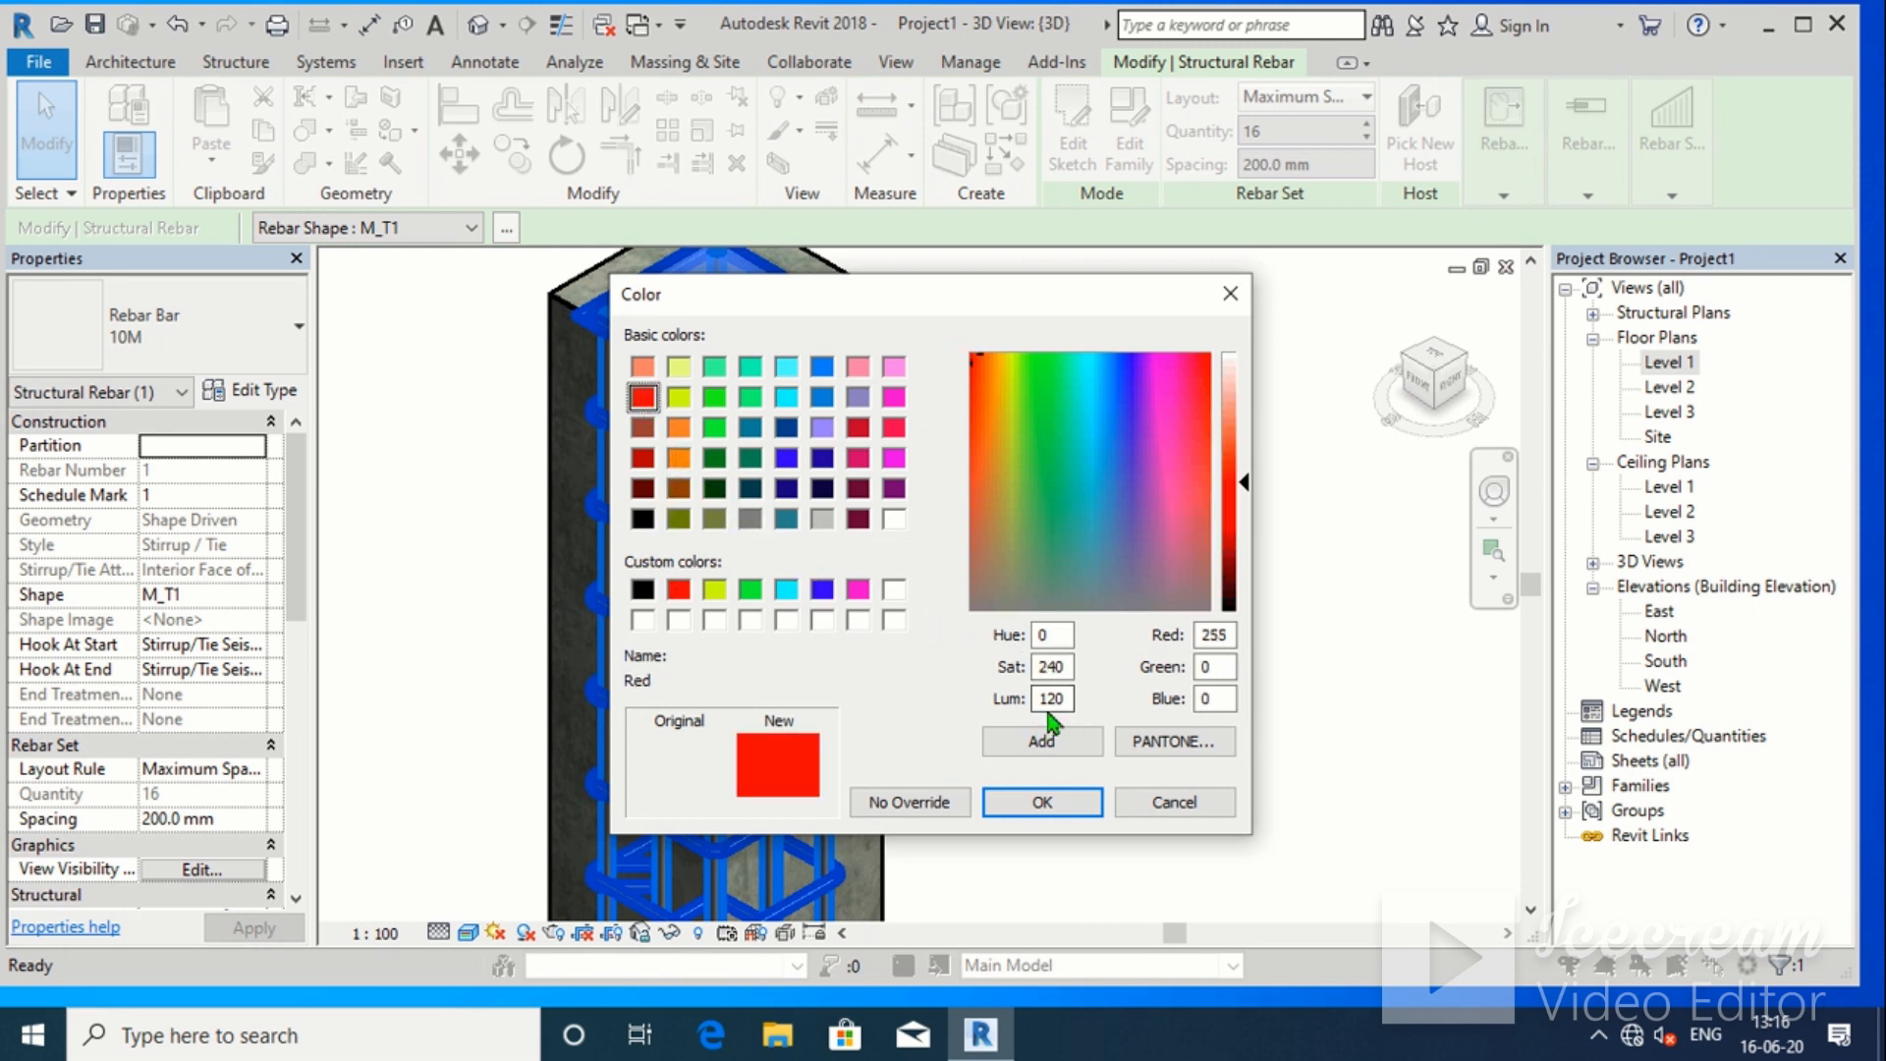
key(BackSpace)
key(BackSpace)
key(BackSpace)
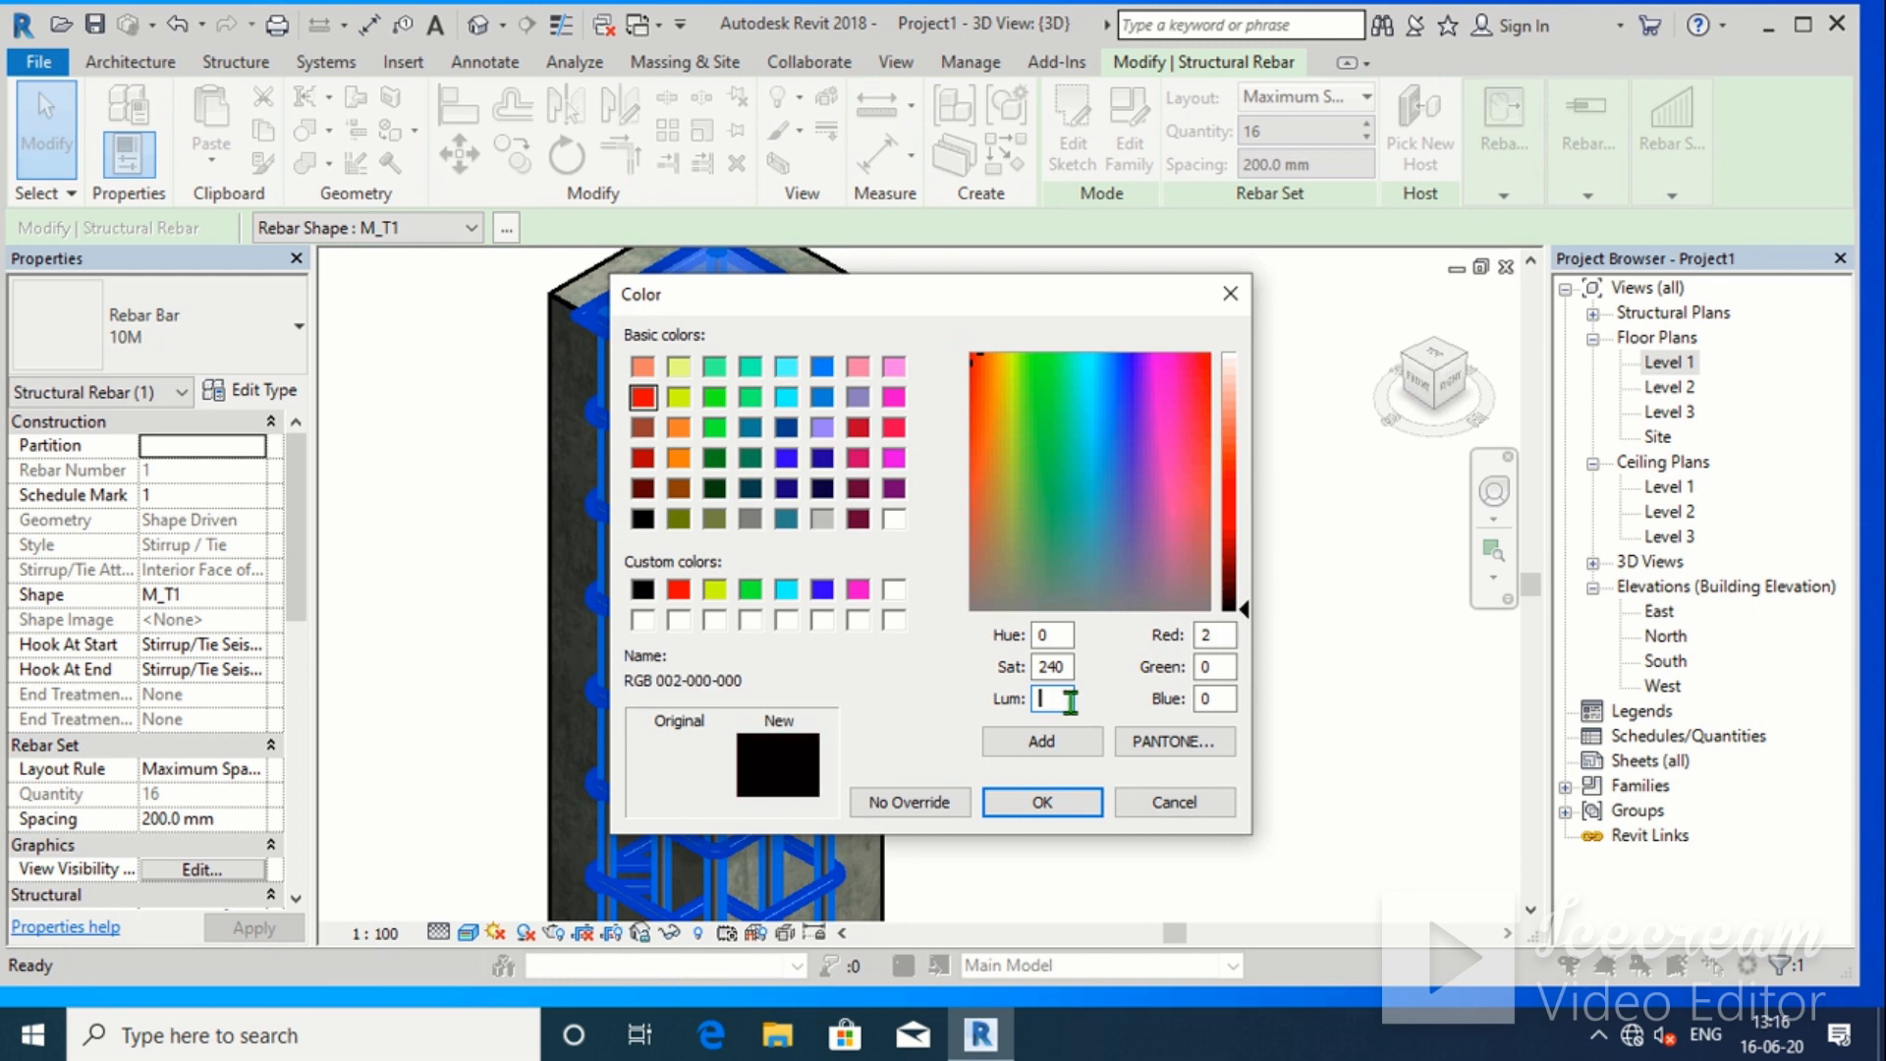
text(77)
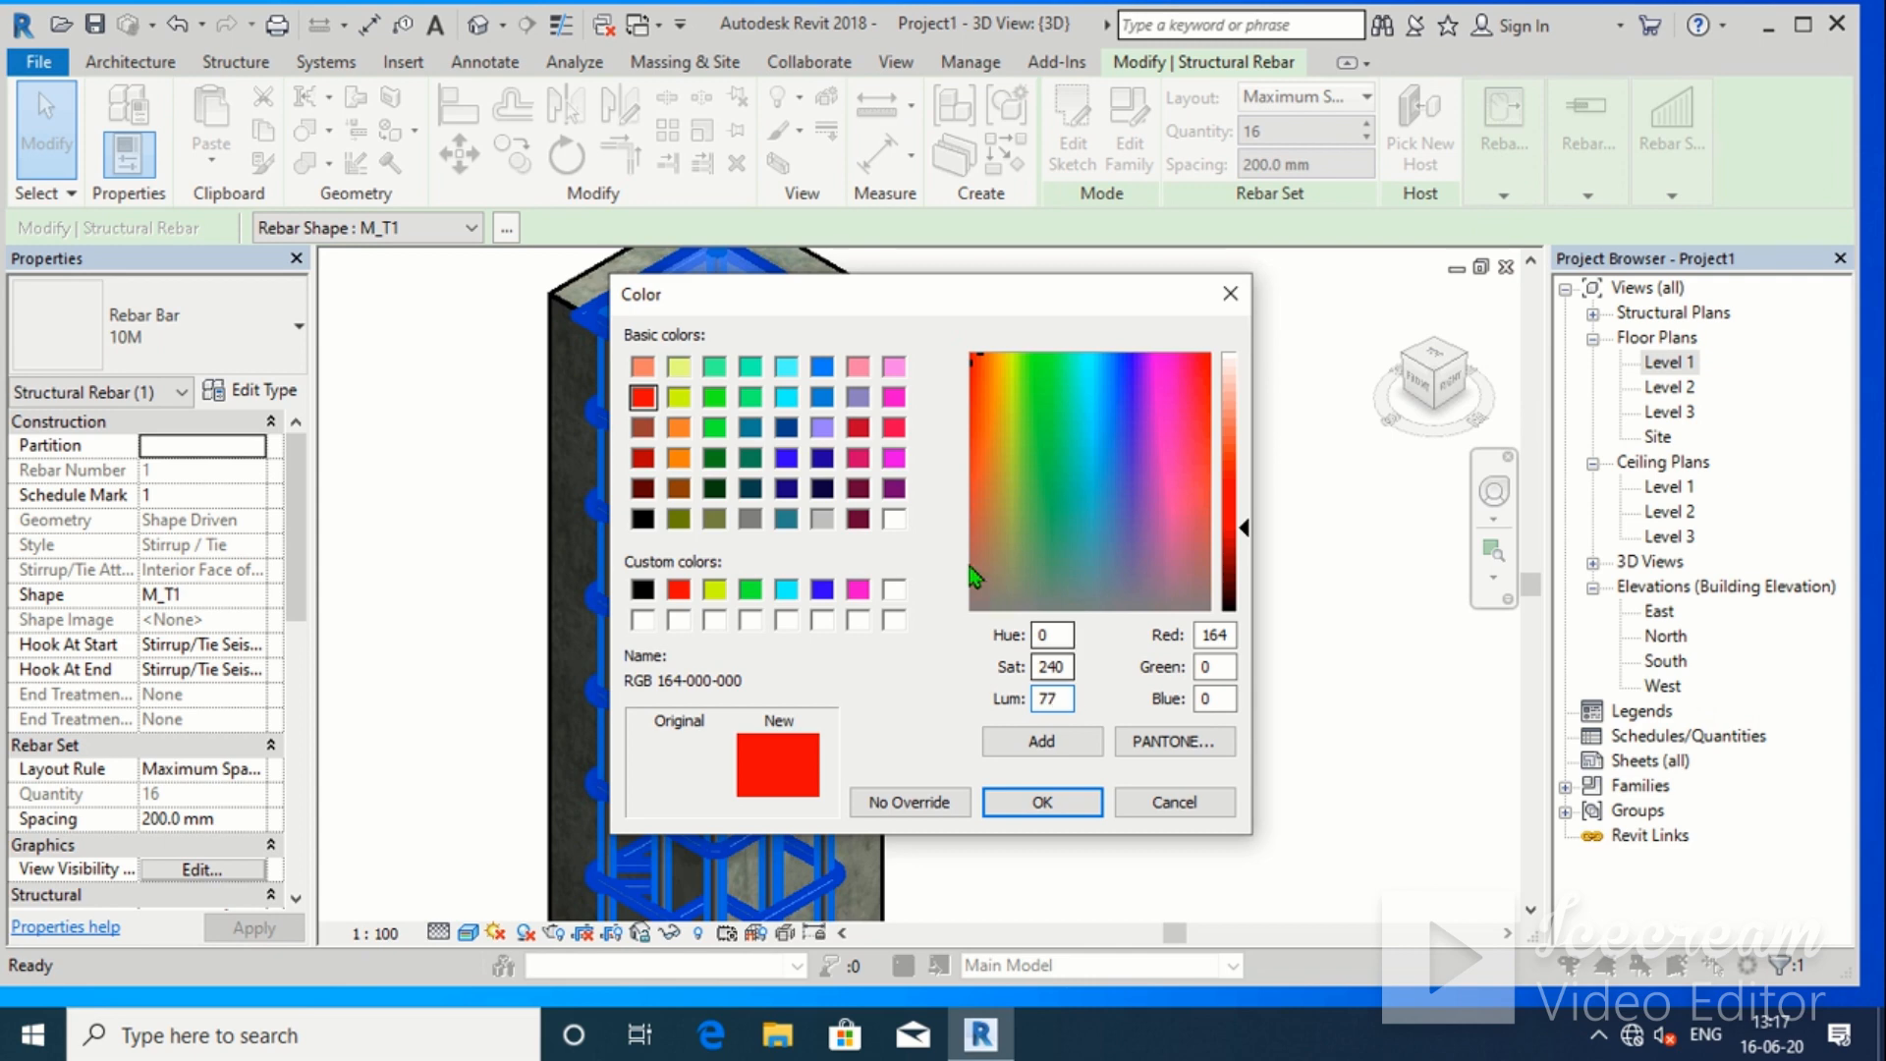
click(1037, 803)
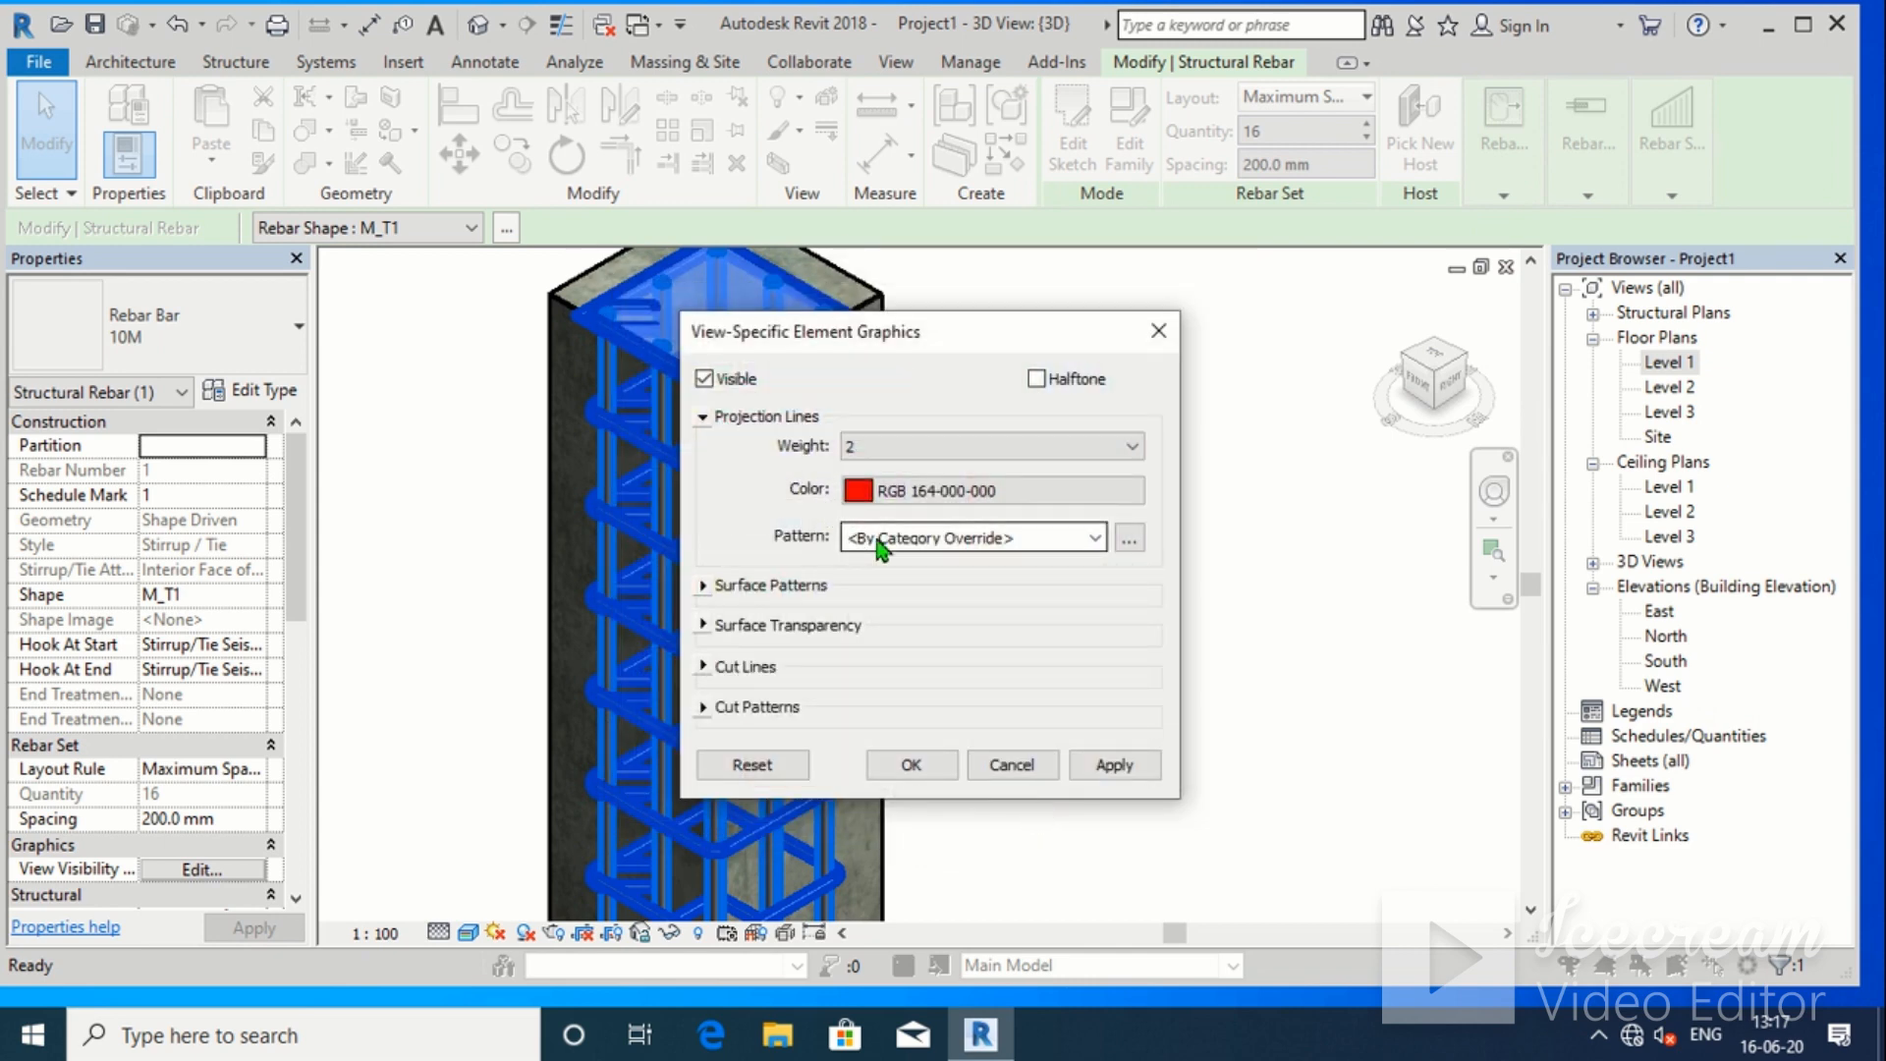
Set the 10M ties' projection line pattern to Solid, apply the element override and deselect the ties
click(852, 546)
click(892, 599)
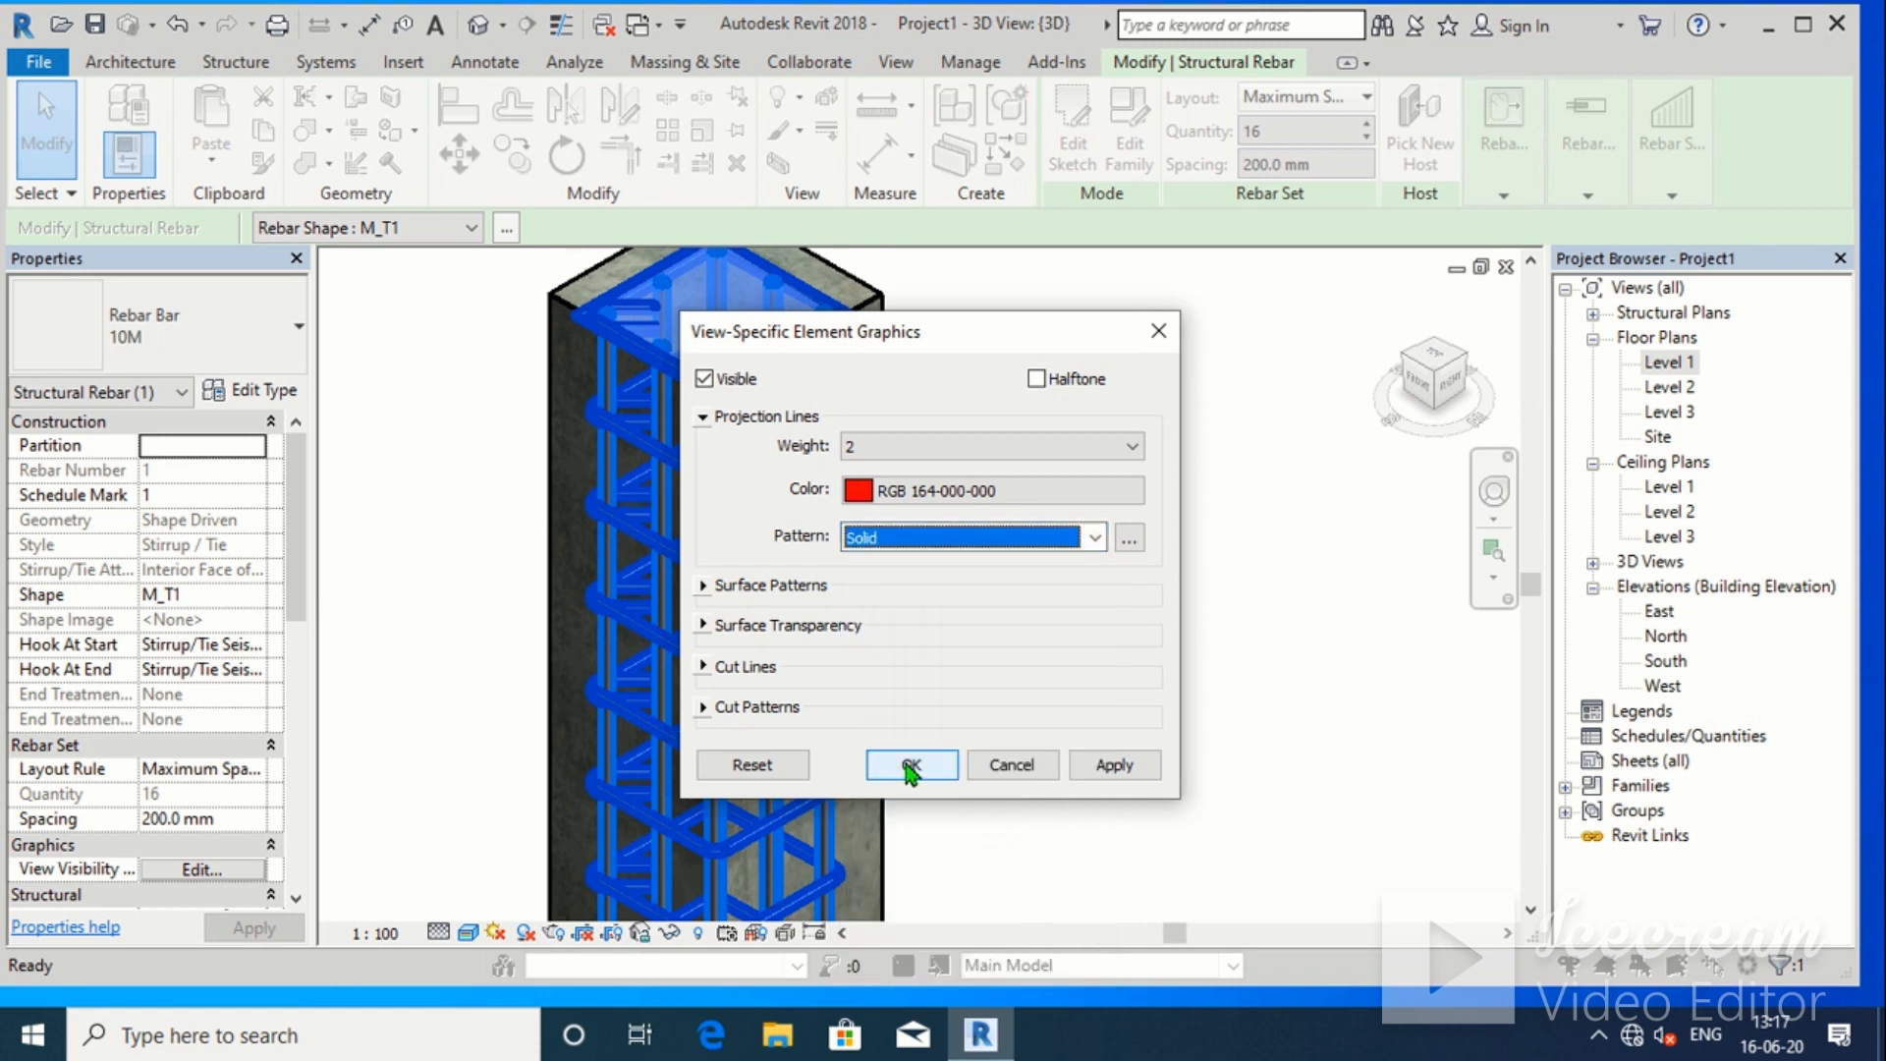
click(1110, 768)
click(911, 764)
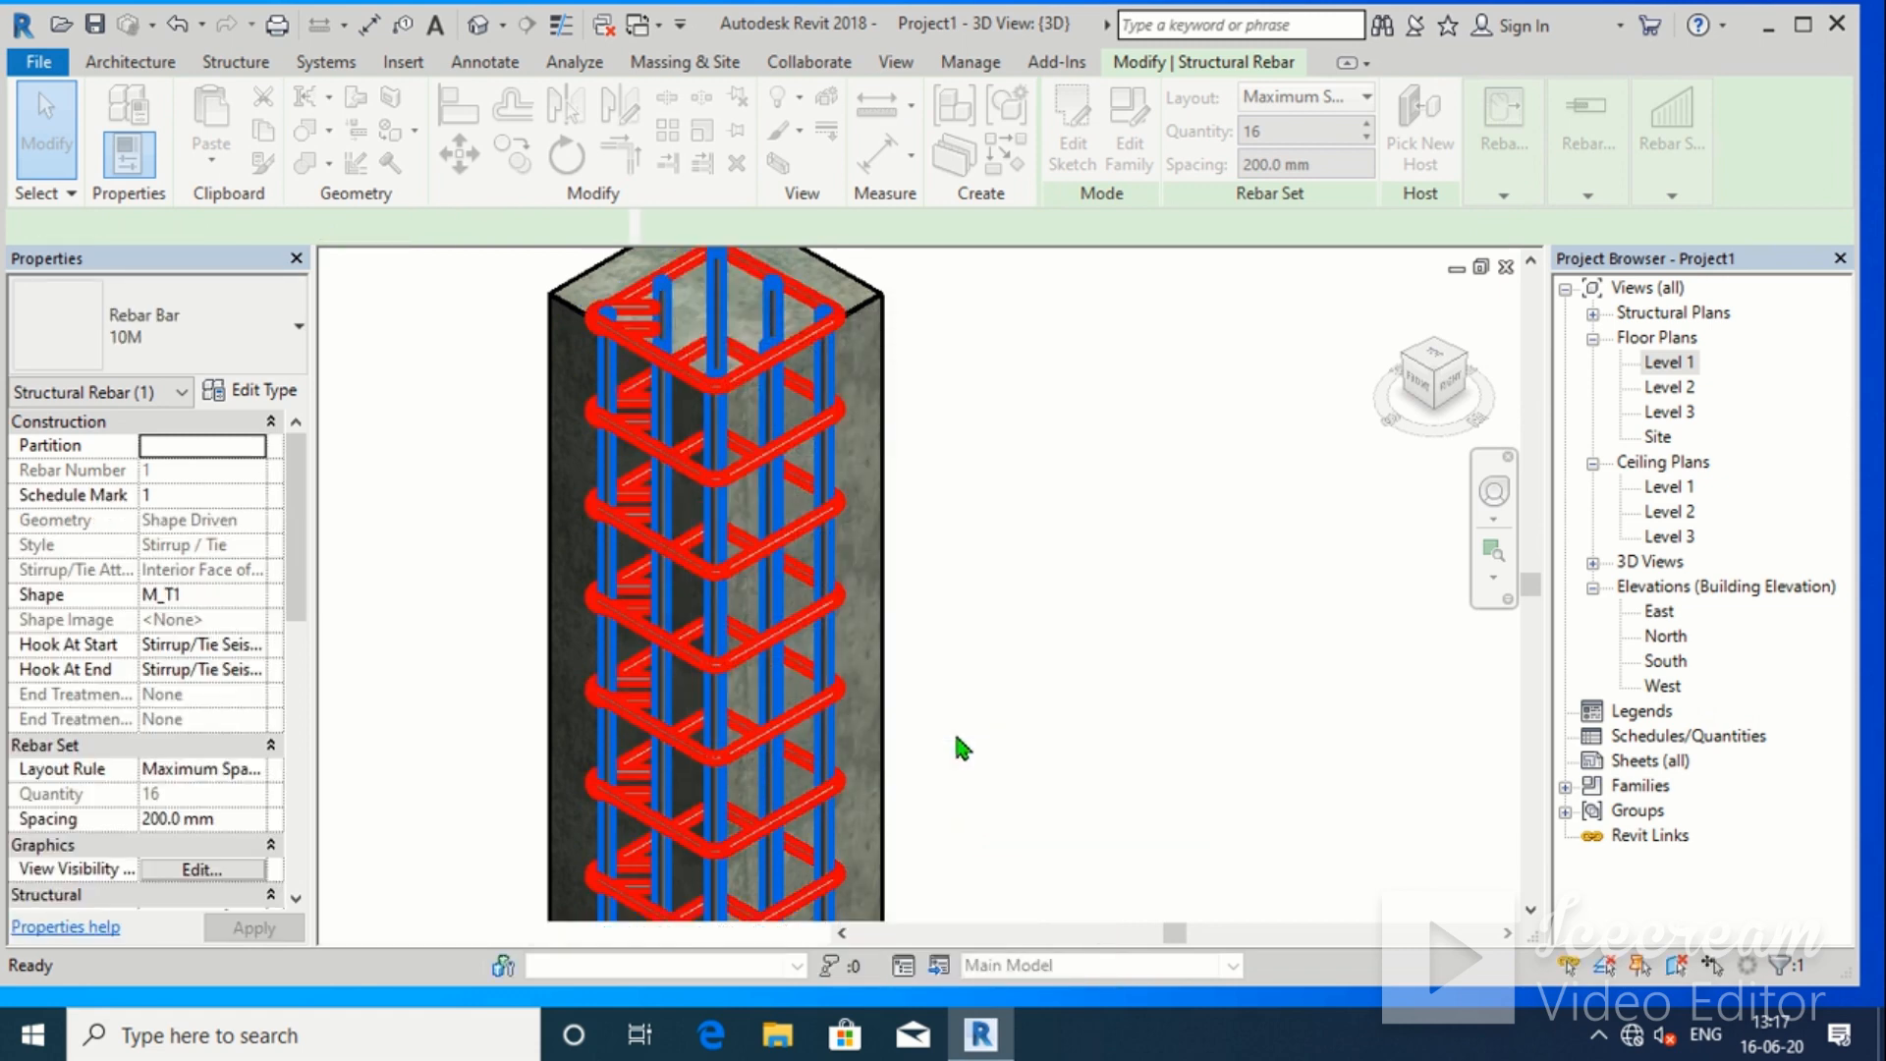
click(963, 749)
Apply the Shaded visual style to the 3D view and examine the whole column with its recolored reinforcement
scroll(1107, 615, down, 3)
middle_drag(1108, 615, 1010, 518)
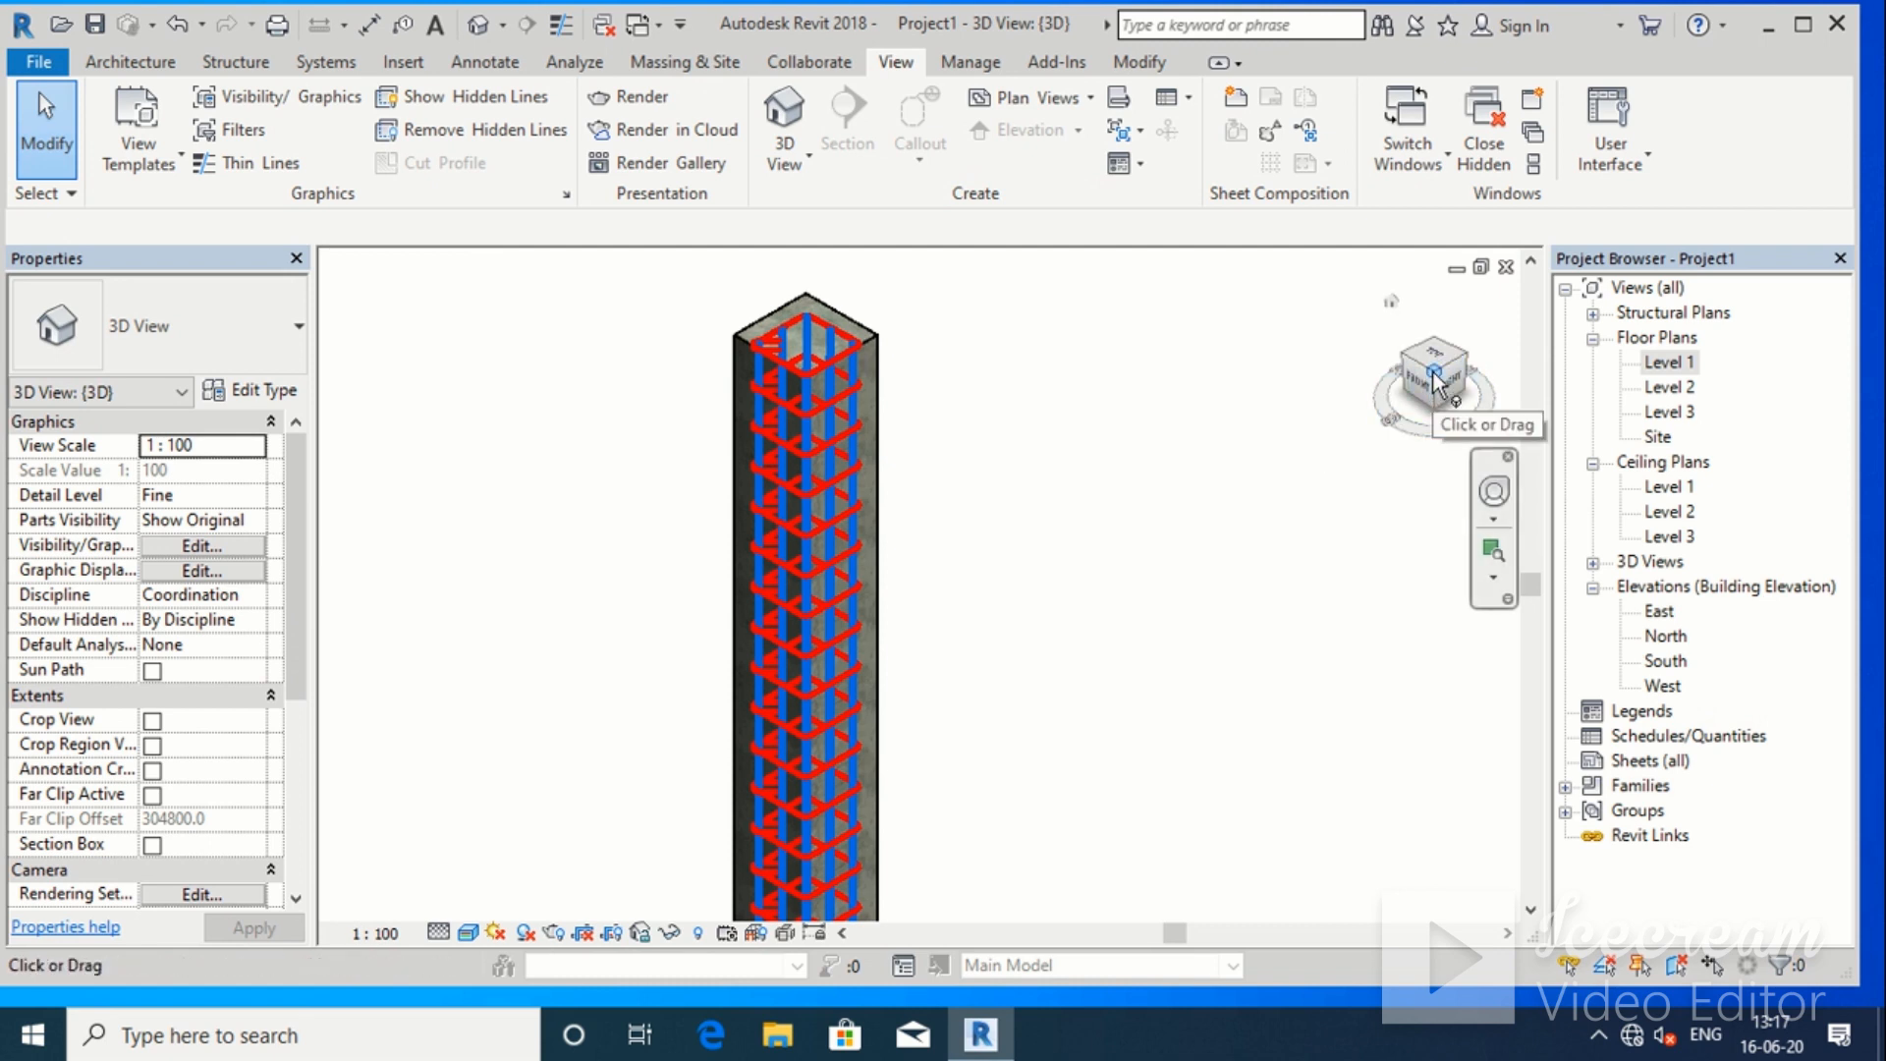
drag(1434, 388, 1390, 375)
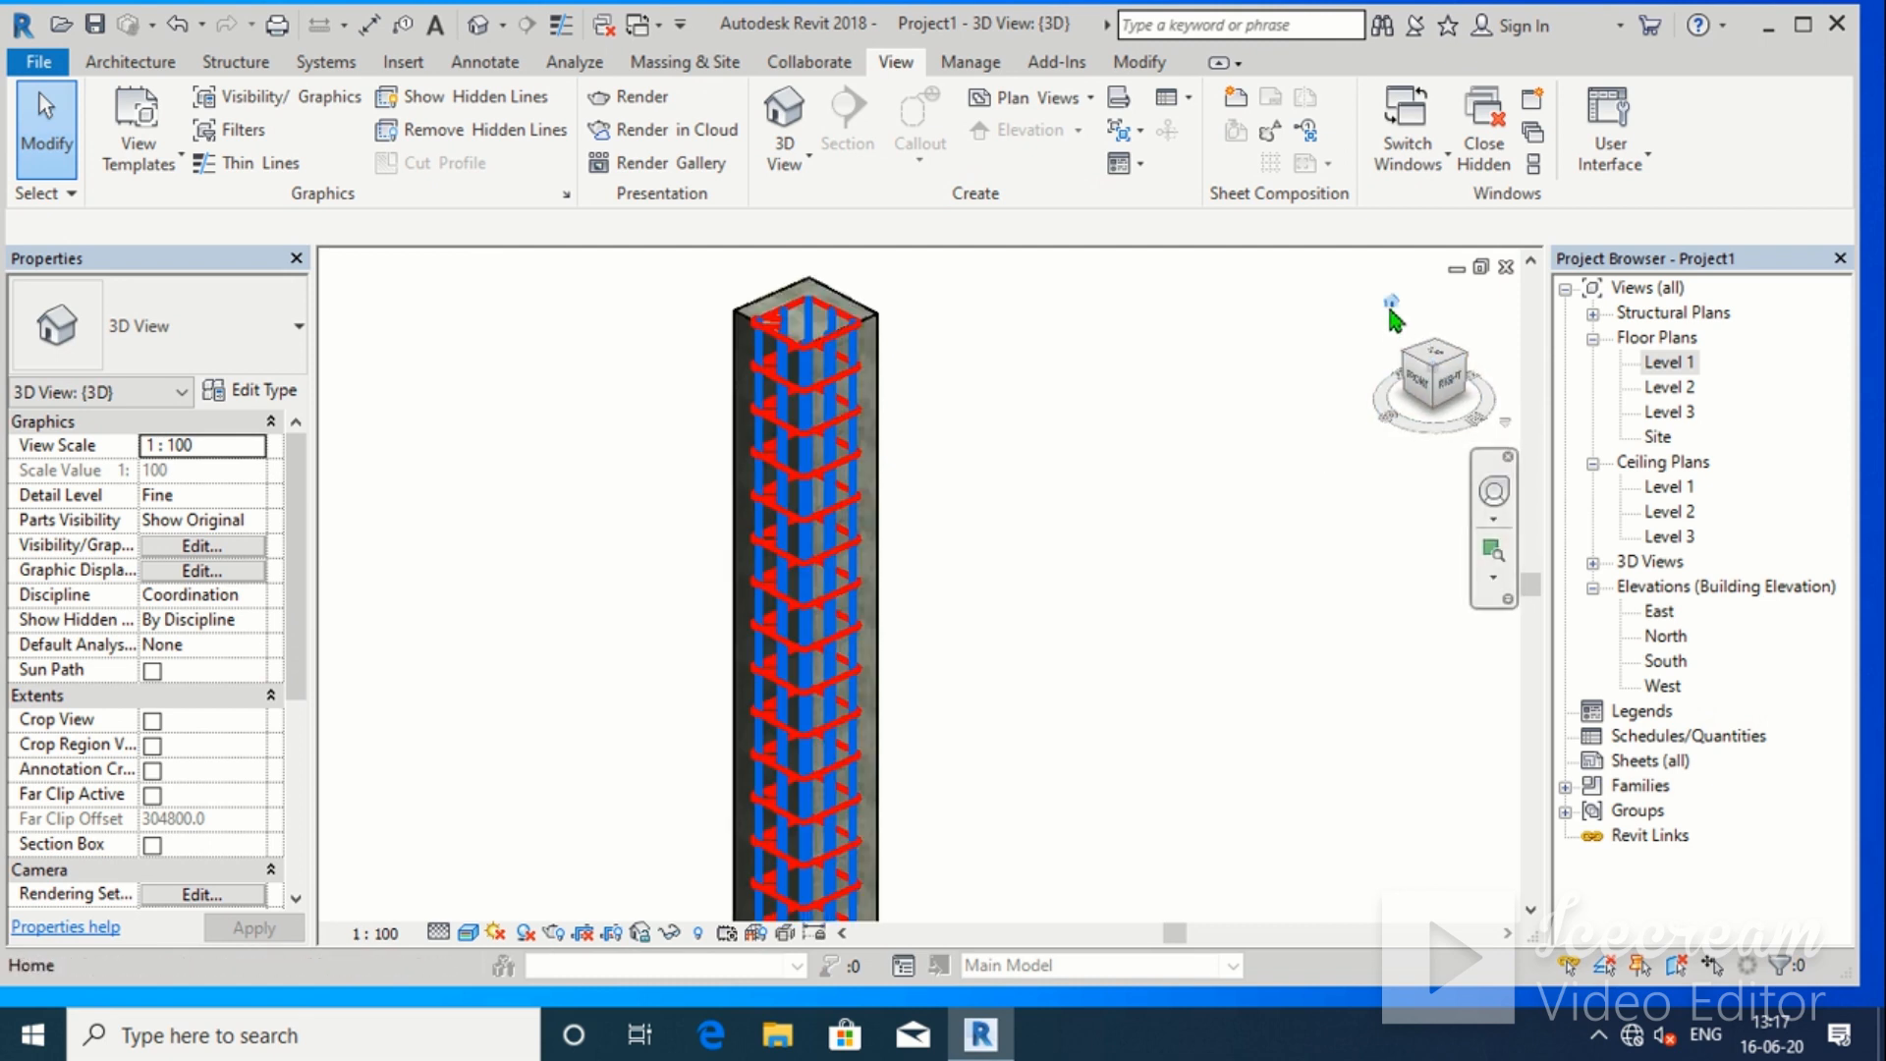
mouse_move(982, 550)
shift+middle_down()
mouse_move(1062, 555)
mouse_move(1103, 522)
mouse_move(1012, 550)
shift+middle_up()
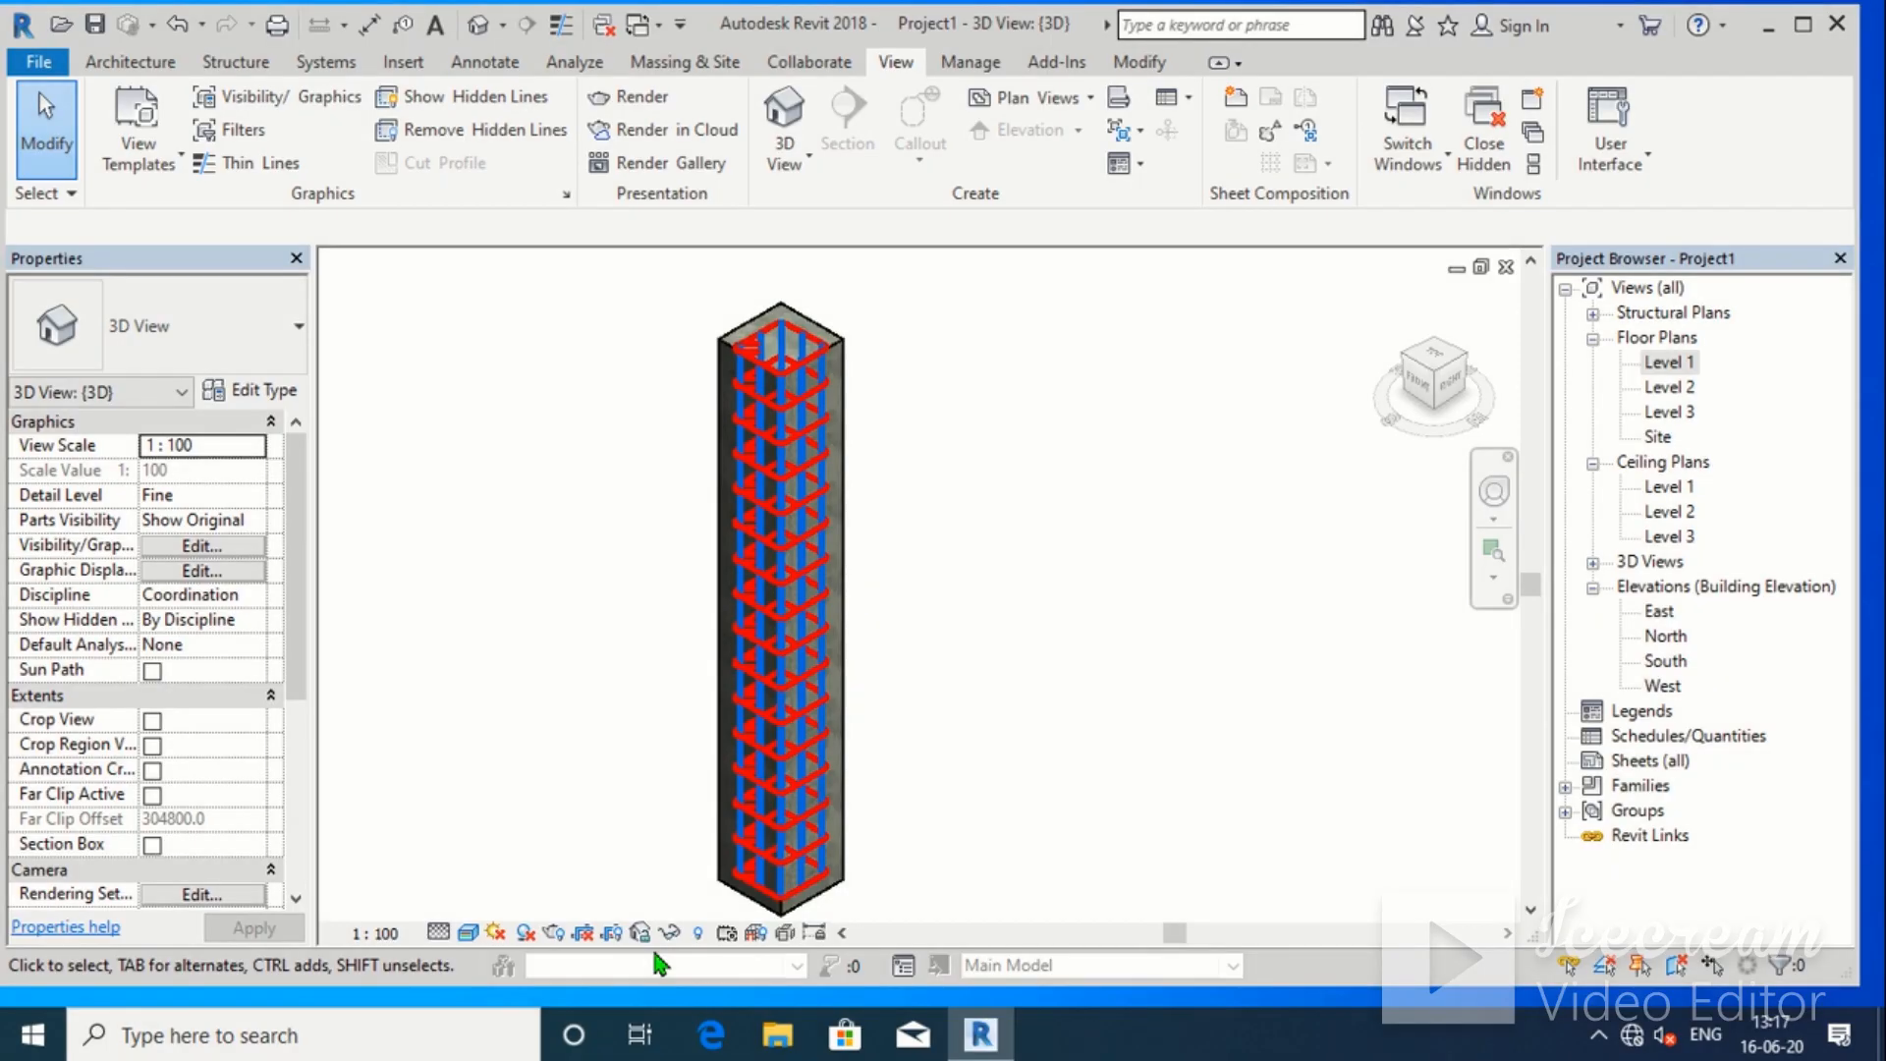
click(468, 932)
click(501, 821)
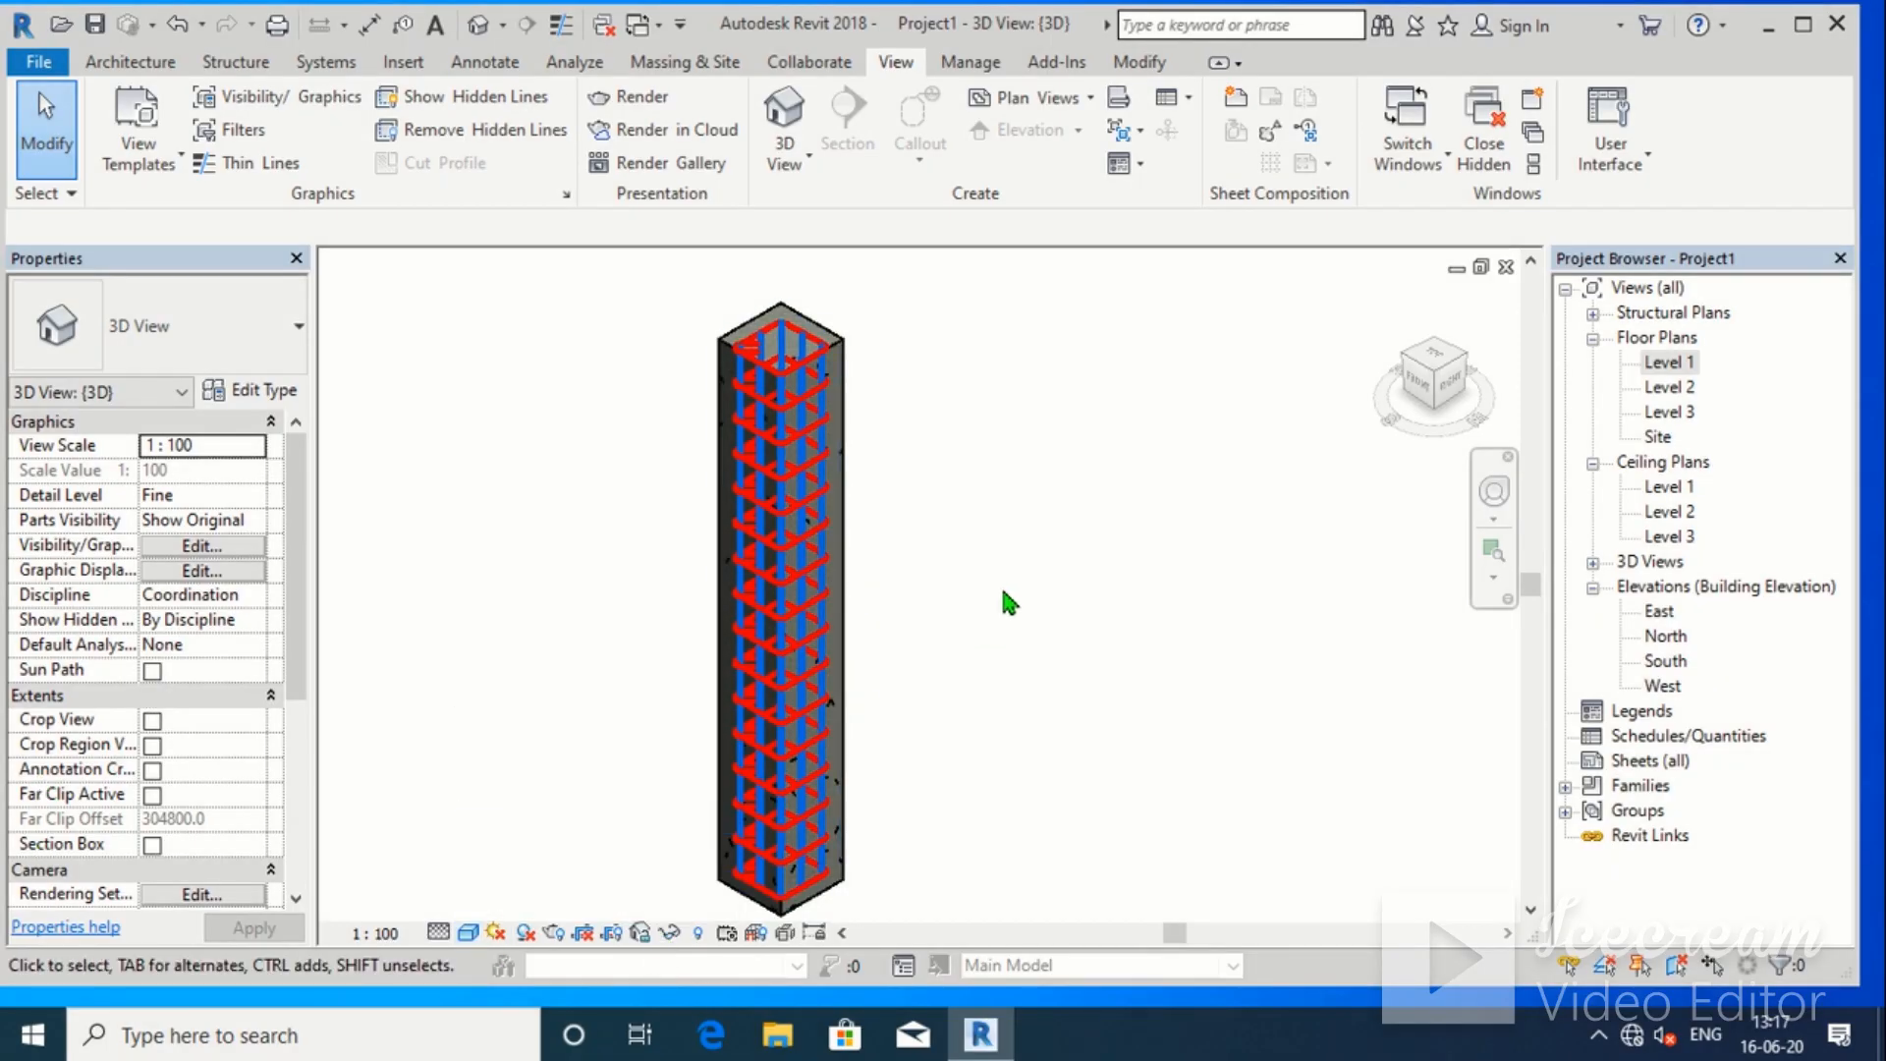
scroll(1001, 589, down, 3)
middle_drag(1105, 664, 1012, 673)
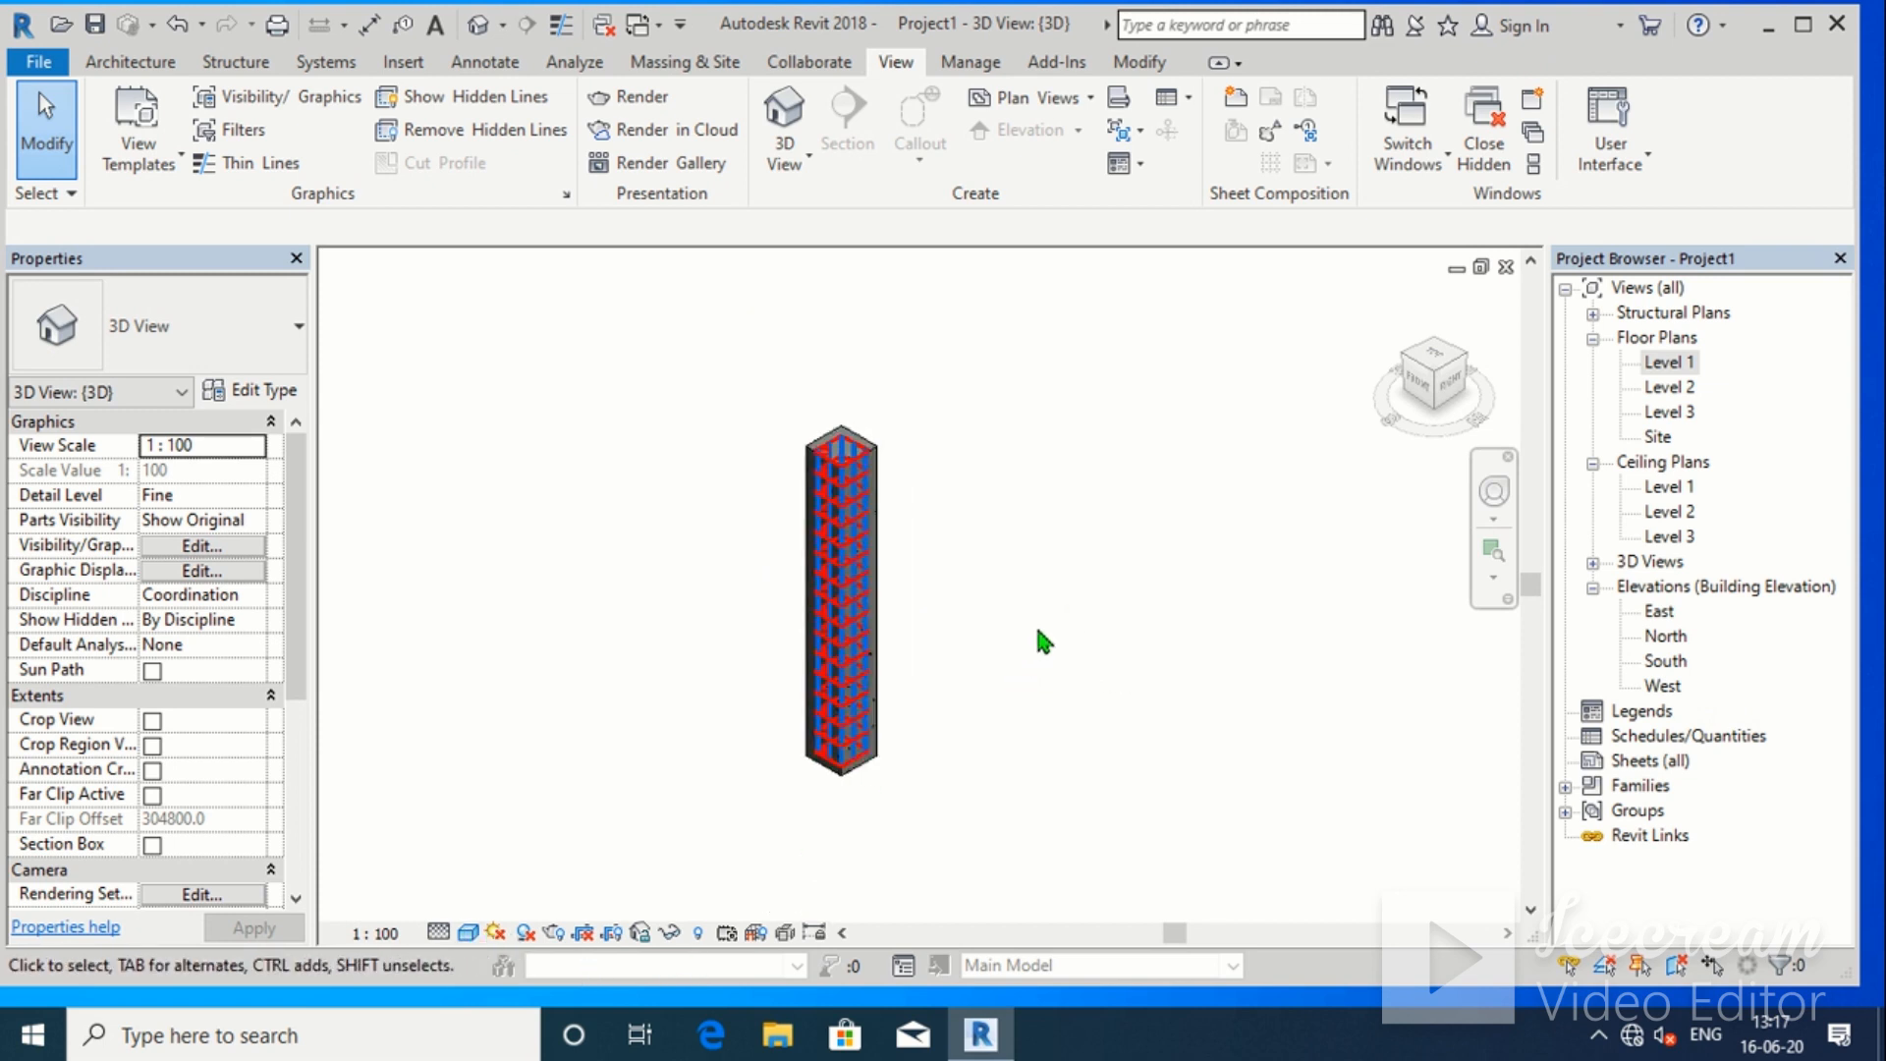
scroll(1036, 634, up, 2)
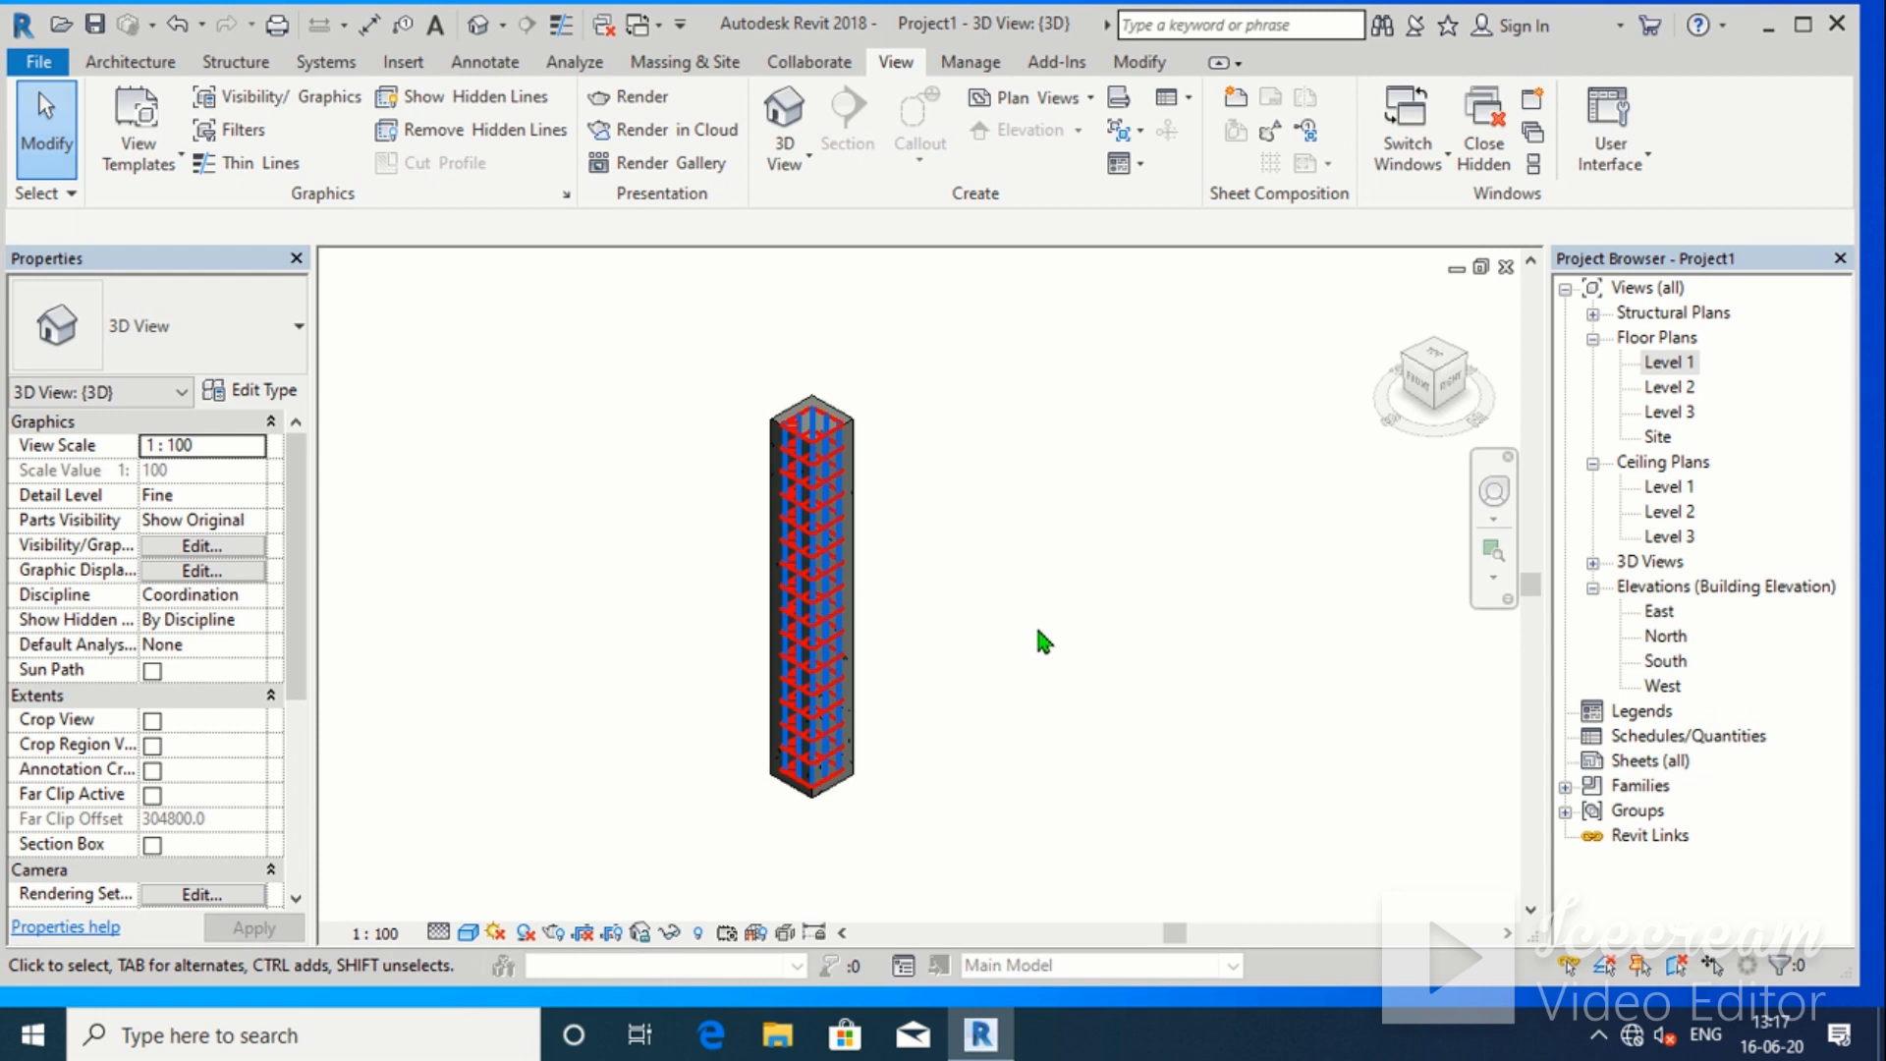